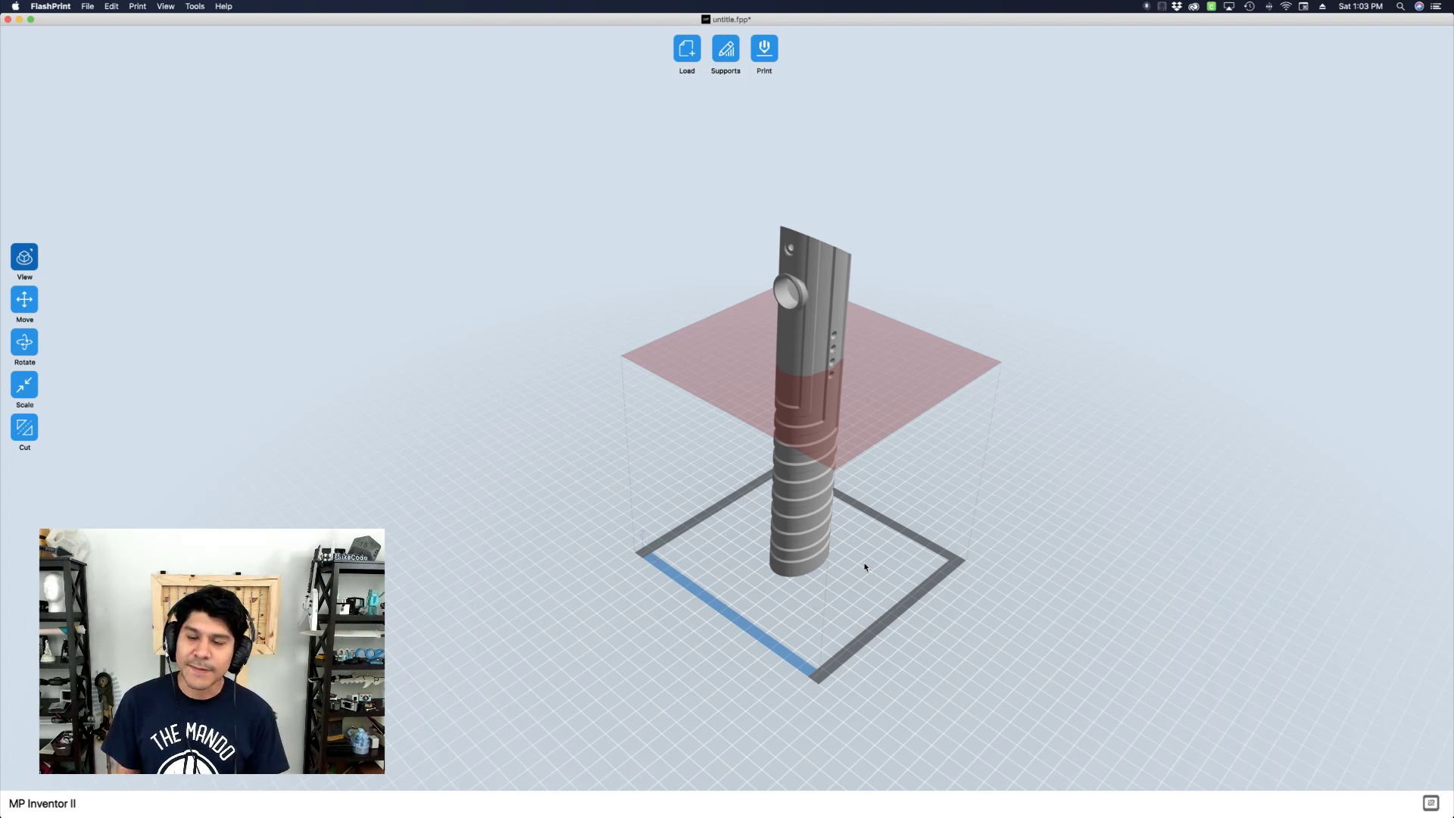
# - Check the hilt model against the build volume and delete it from the build plate
pyautogui.scroll(5, 879, 537)
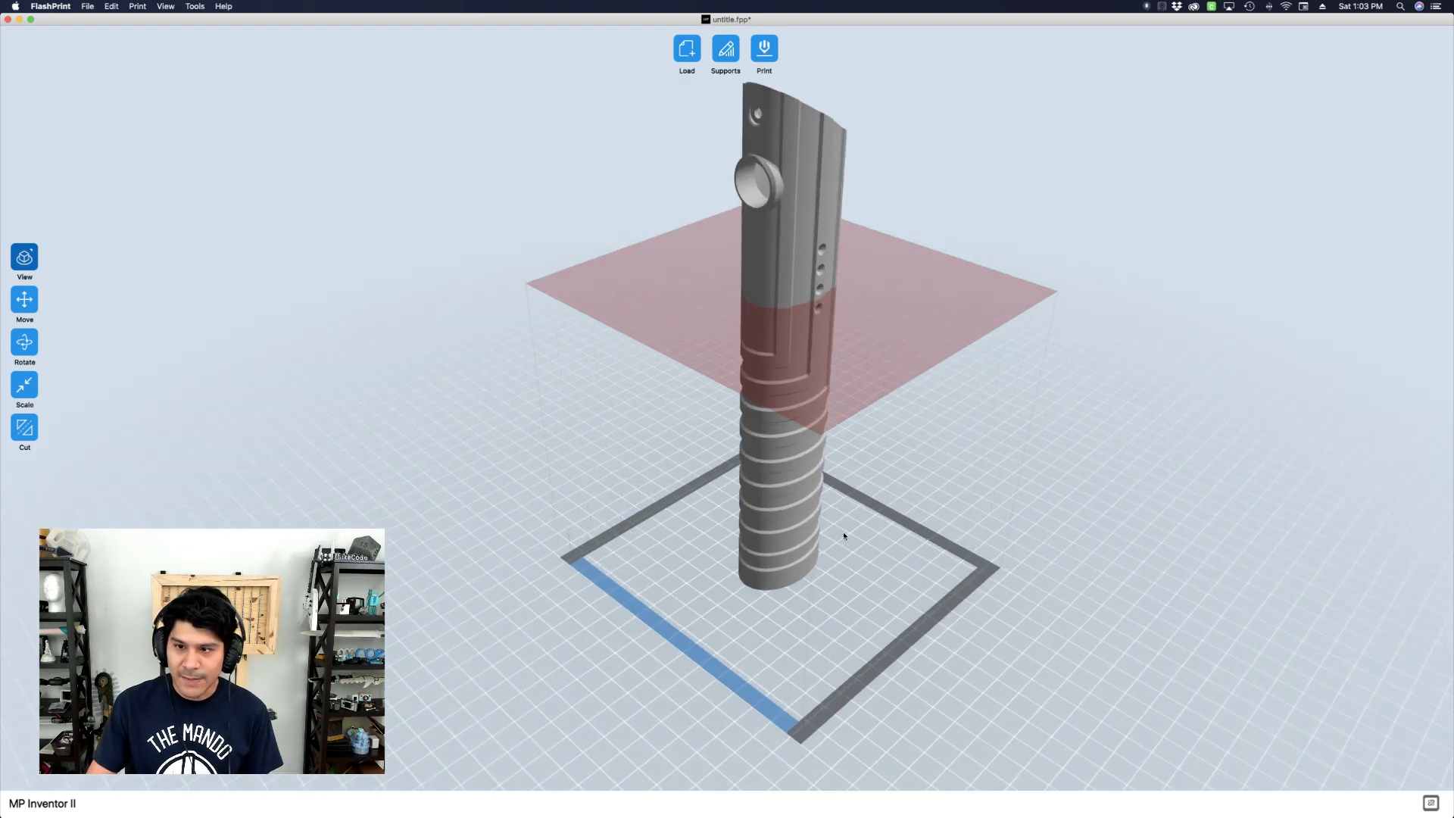
pyautogui.scroll(-3, 821, 598)
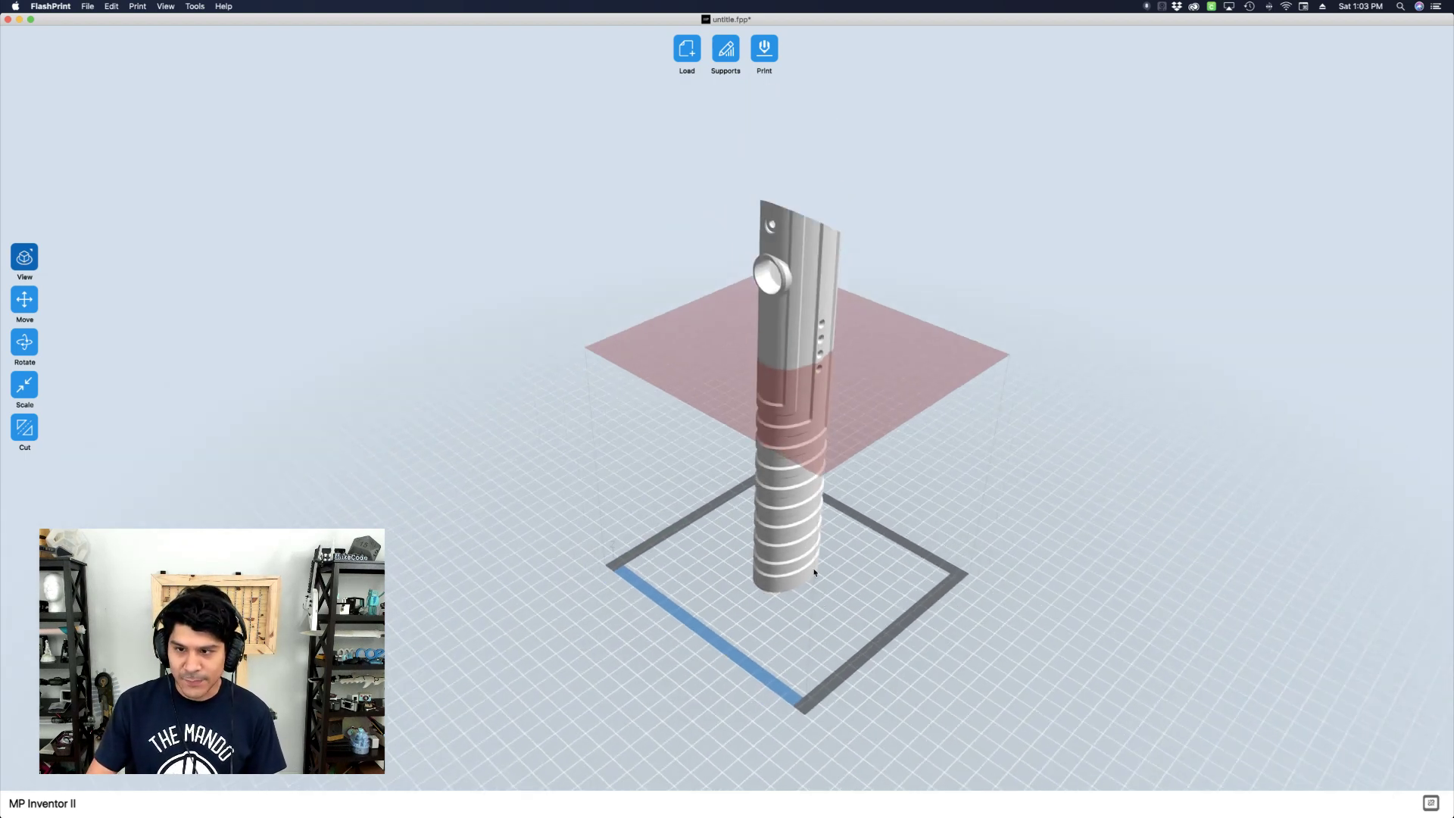
pyautogui.scroll(4, 811, 568)
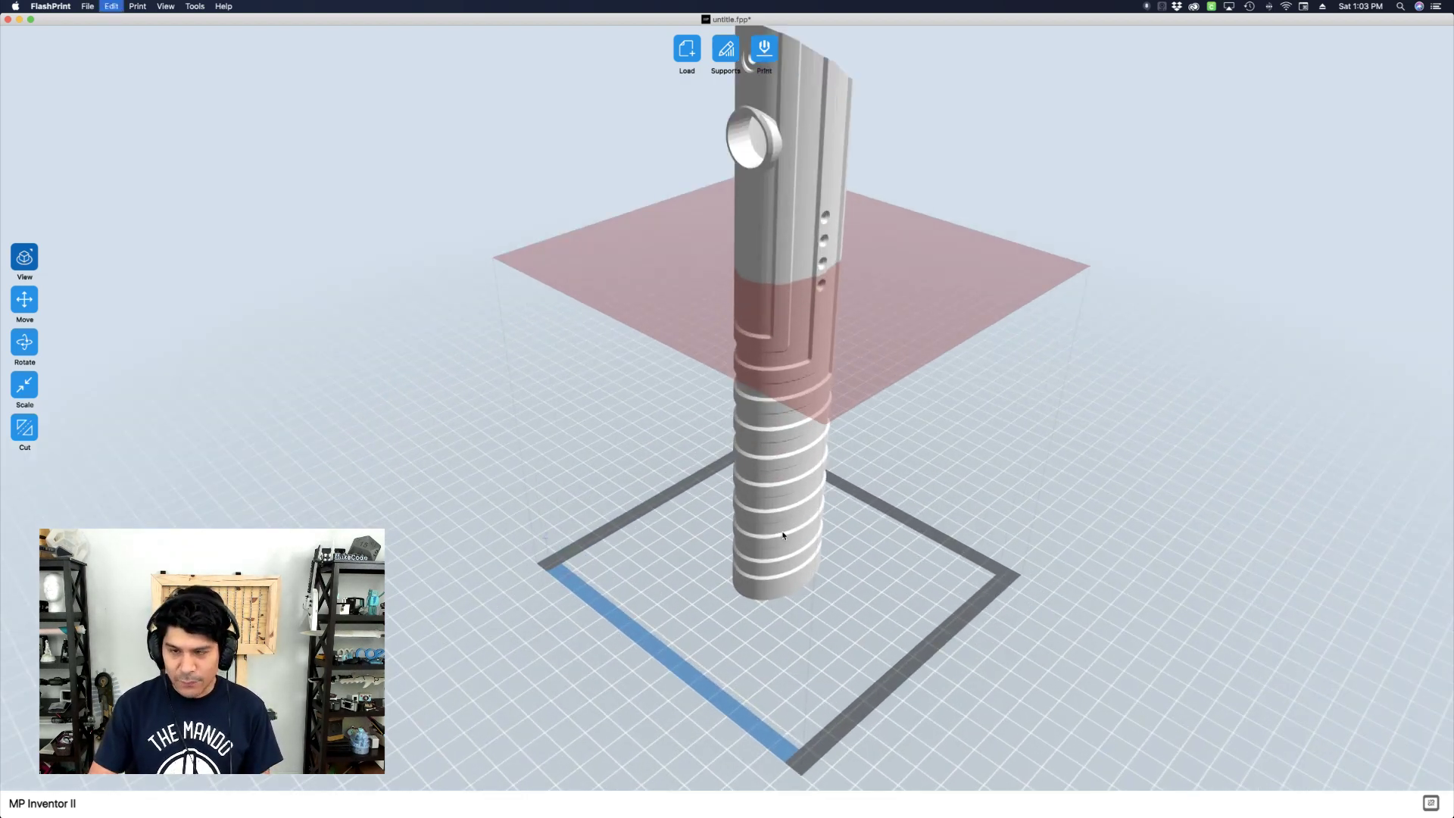
pyautogui.press('Delete')
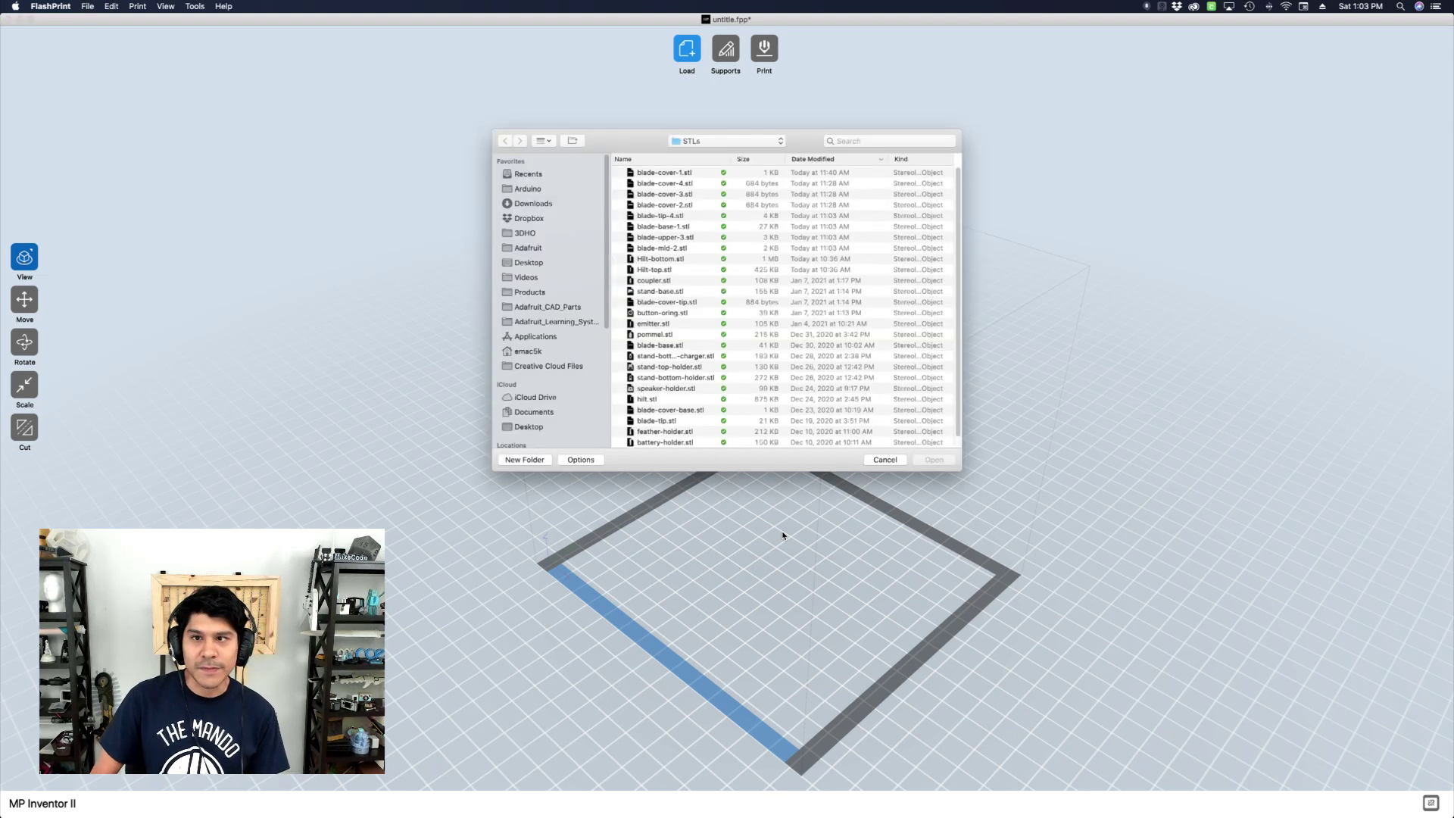
# - Load blade-tip.stl from the STLs folder and view how it fits the build volume
pyautogui.press('Down')
pyautogui.press('Down')
pyautogui.press('Down')
pyautogui.press('Down')
pyautogui.press('Down')
pyautogui.press('Down')
pyautogui.press('Down')
pyautogui.press('Down')
pyautogui.press('Down')
pyautogui.press('Down')
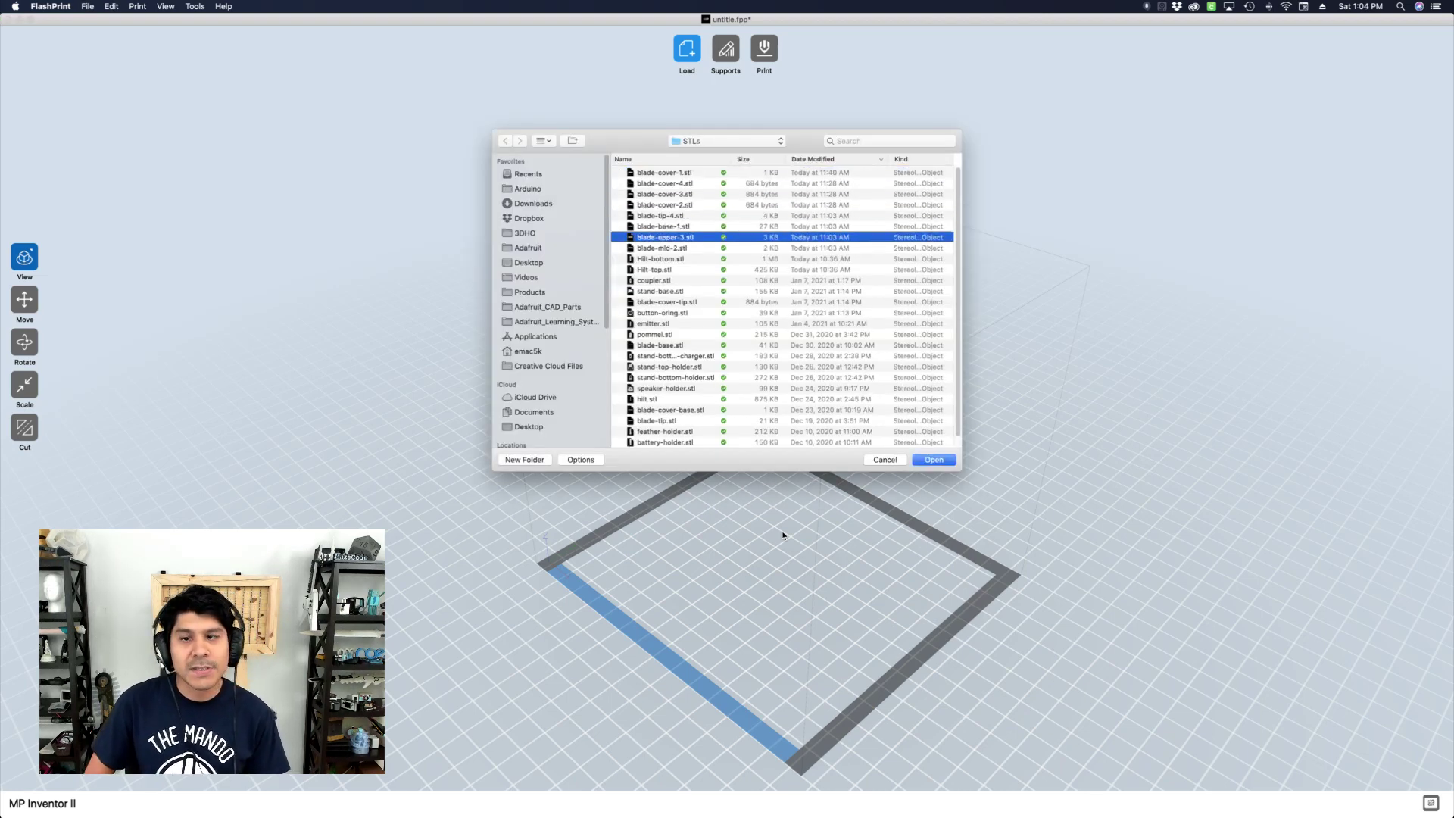
pyautogui.press('Down')
pyautogui.press('Down')
pyautogui.press('Down')
pyautogui.press('Down')
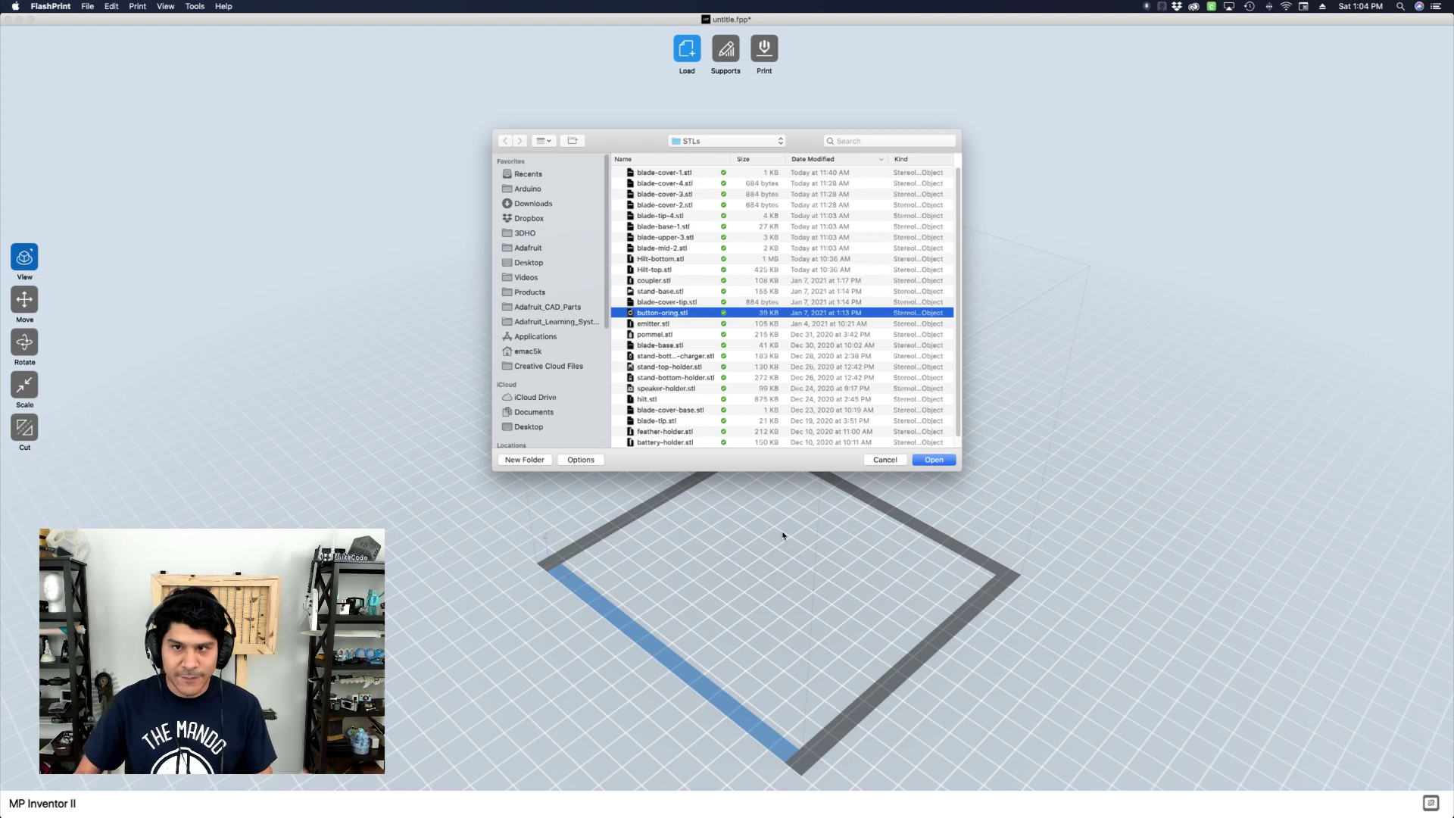
pyautogui.press('Down')
pyautogui.press('Down')
pyautogui.press('Down')
pyautogui.press('Down')
pyautogui.press('Down')
pyautogui.press('Down')
pyautogui.press('Down')
pyautogui.press('Down')
pyautogui.press('Down')
pyautogui.press('Down')
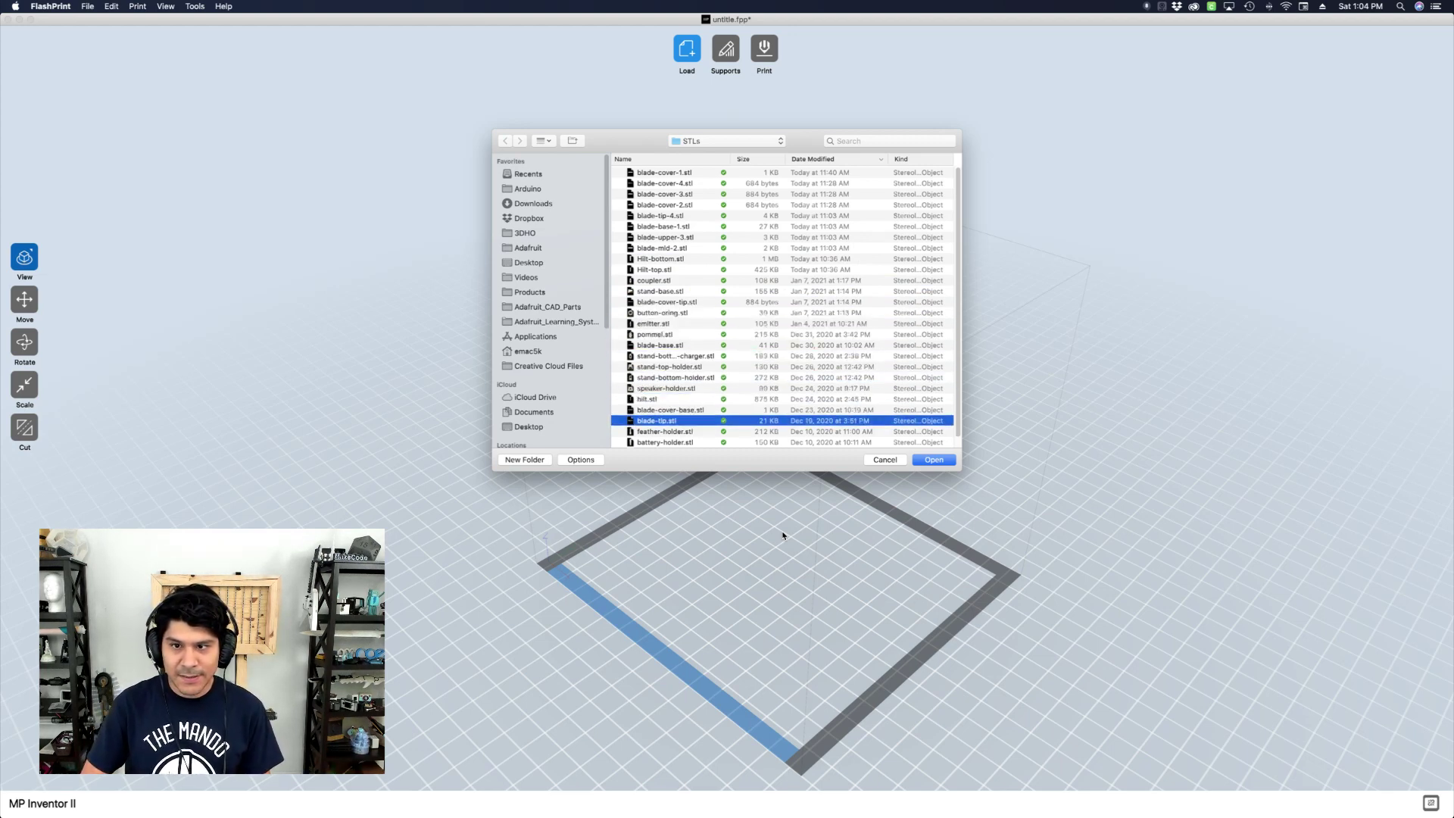
pyautogui.press('Return')
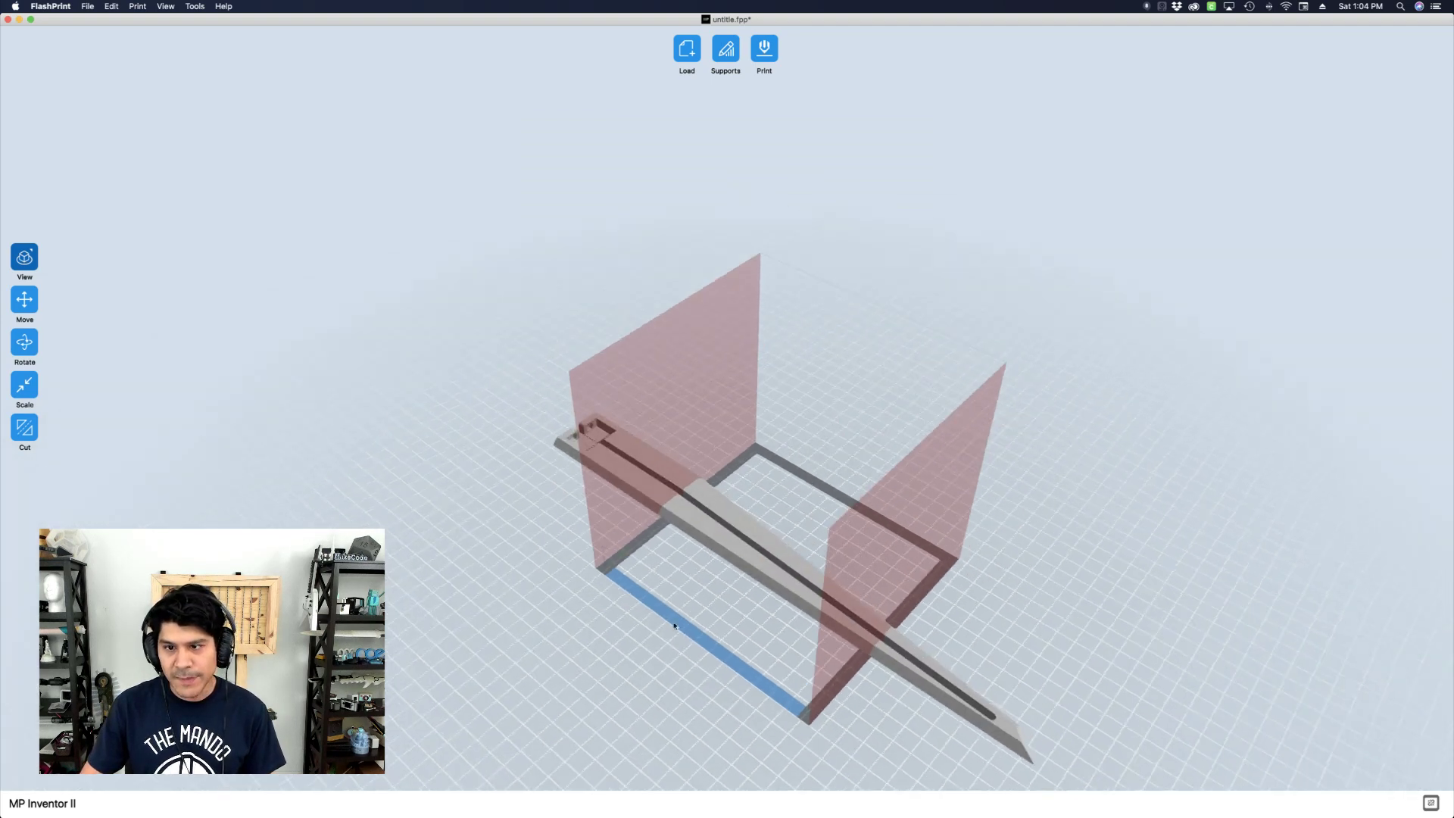
pyautogui.moveTo(674, 626); pyautogui.dragTo(705, 570)
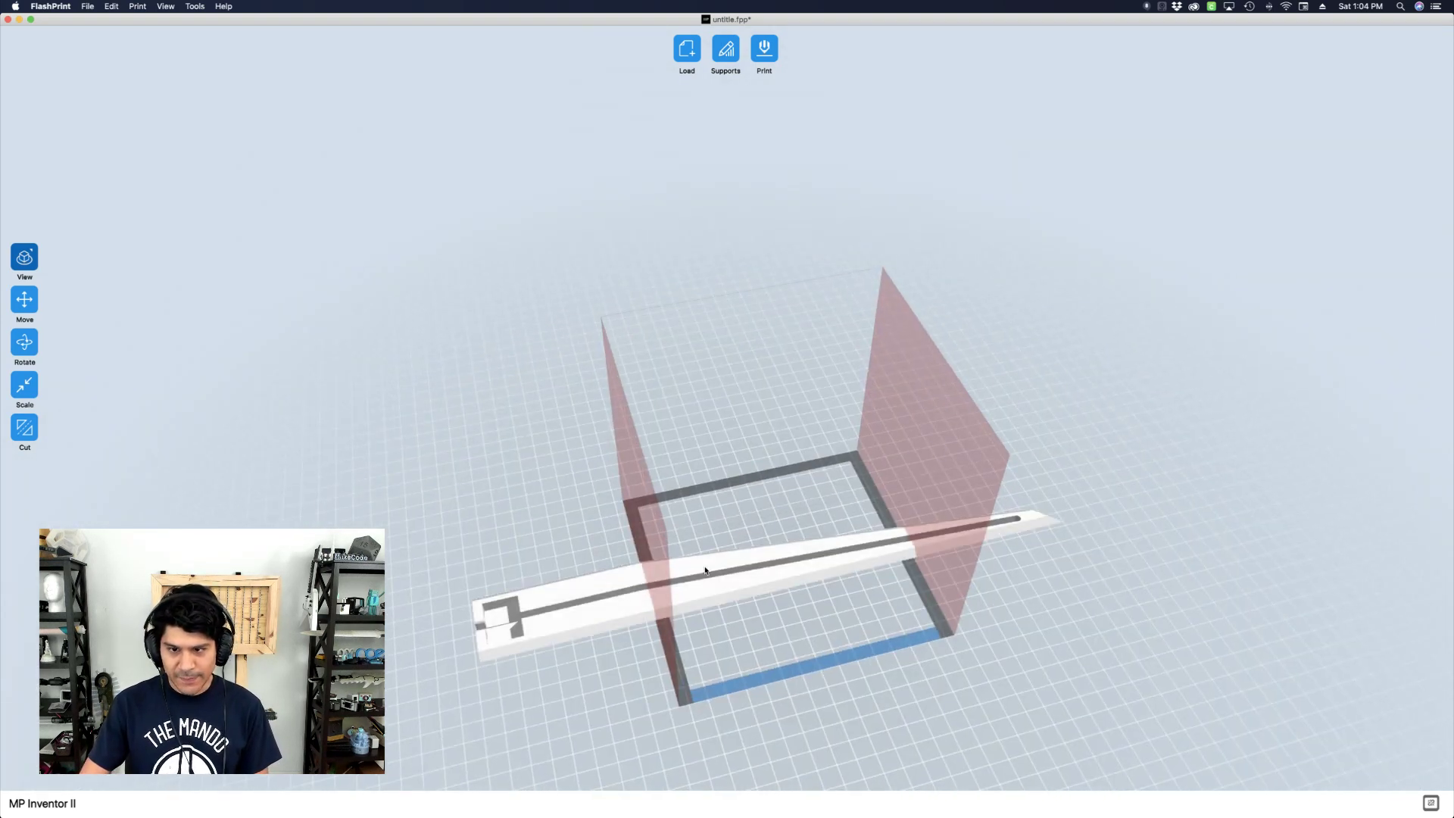
pyautogui.scroll(-3, 705, 571)
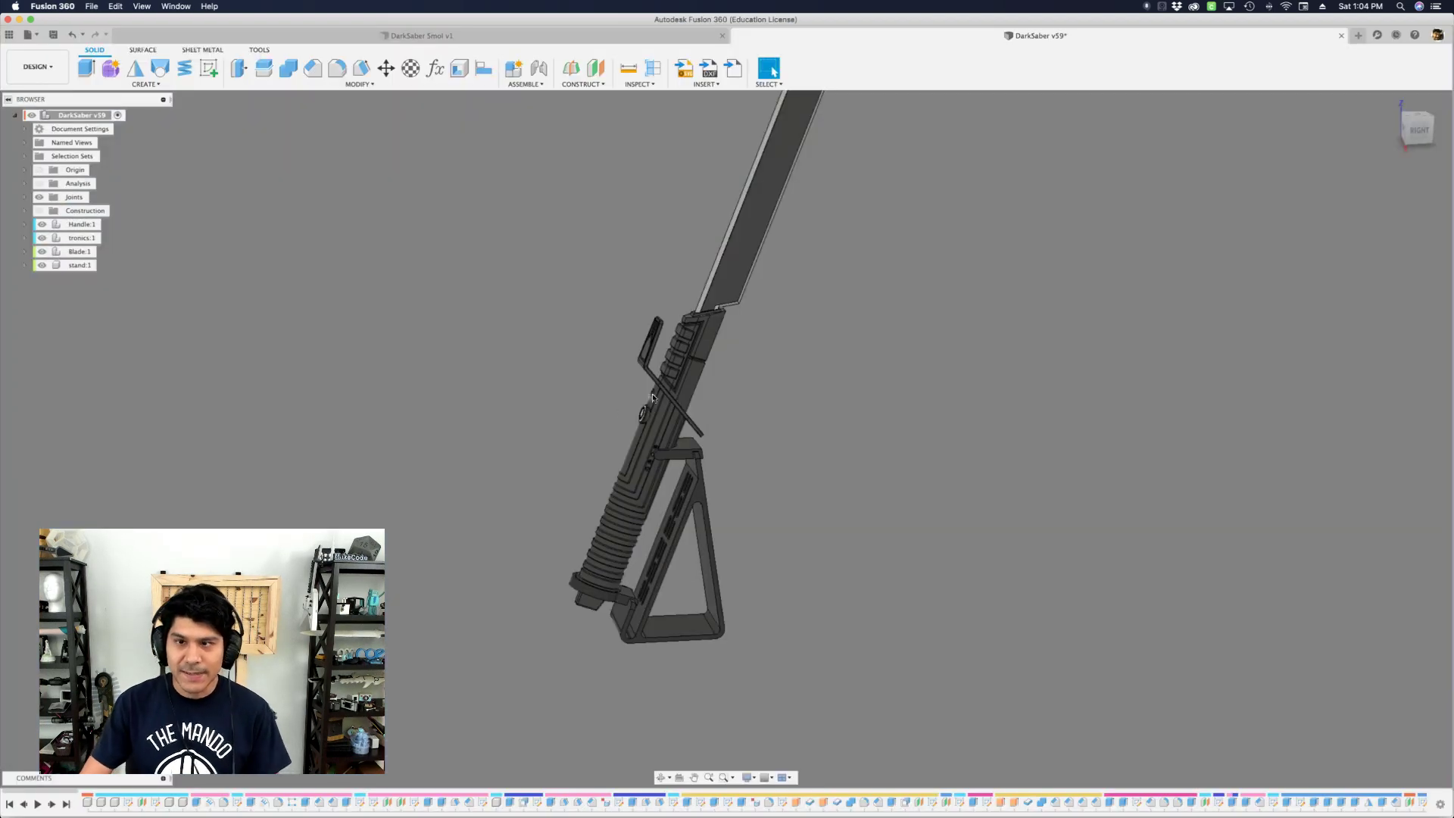
# - Examine the Darksaber's handle, blade and stand in Fusion 360 from both sides
pyautogui.scroll(-5, 626, 545)
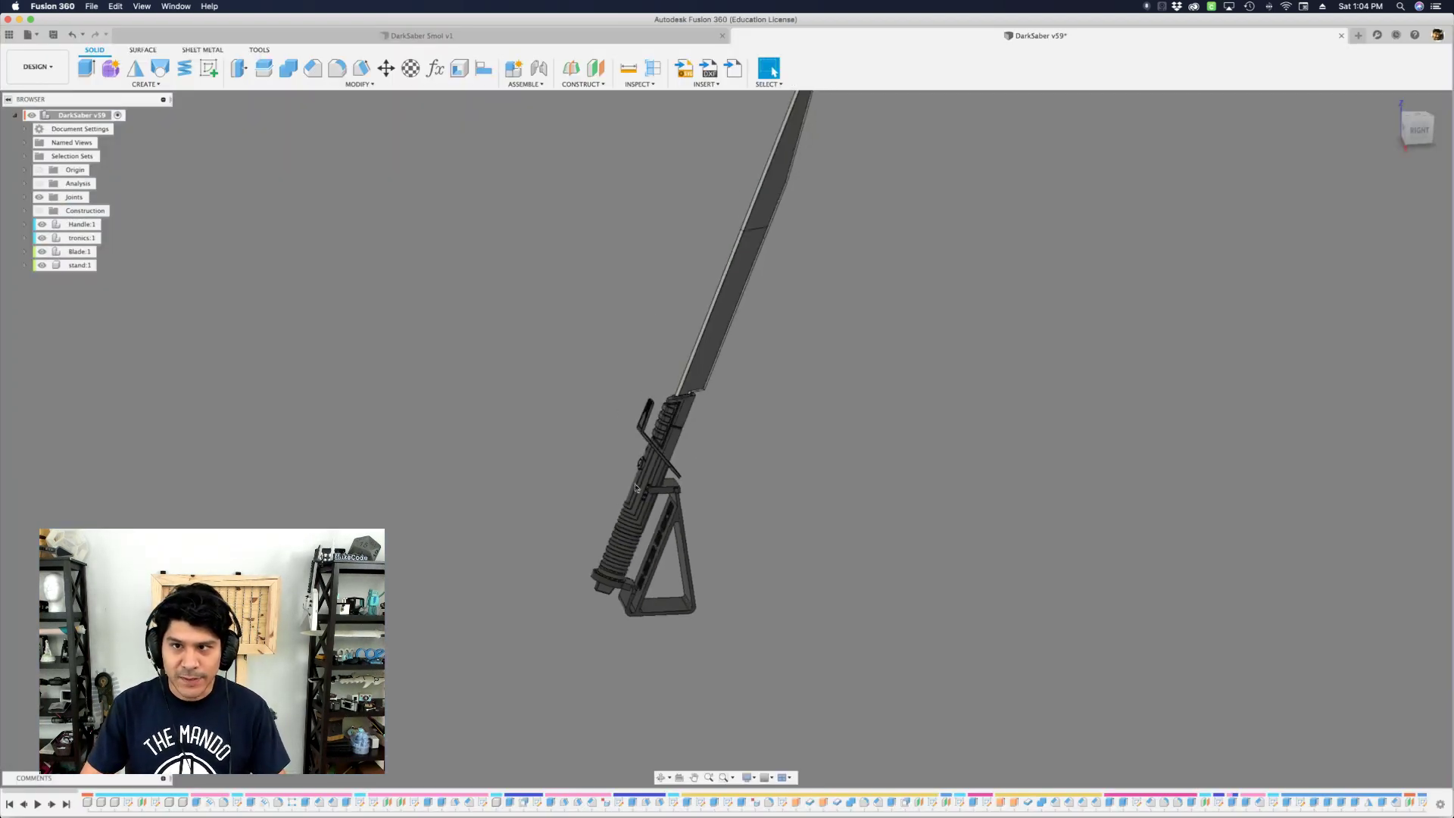
pyautogui.scroll(5, 636, 399)
pyautogui.scroll(-1, 635, 398)
pyautogui.scroll(10, 636, 400)
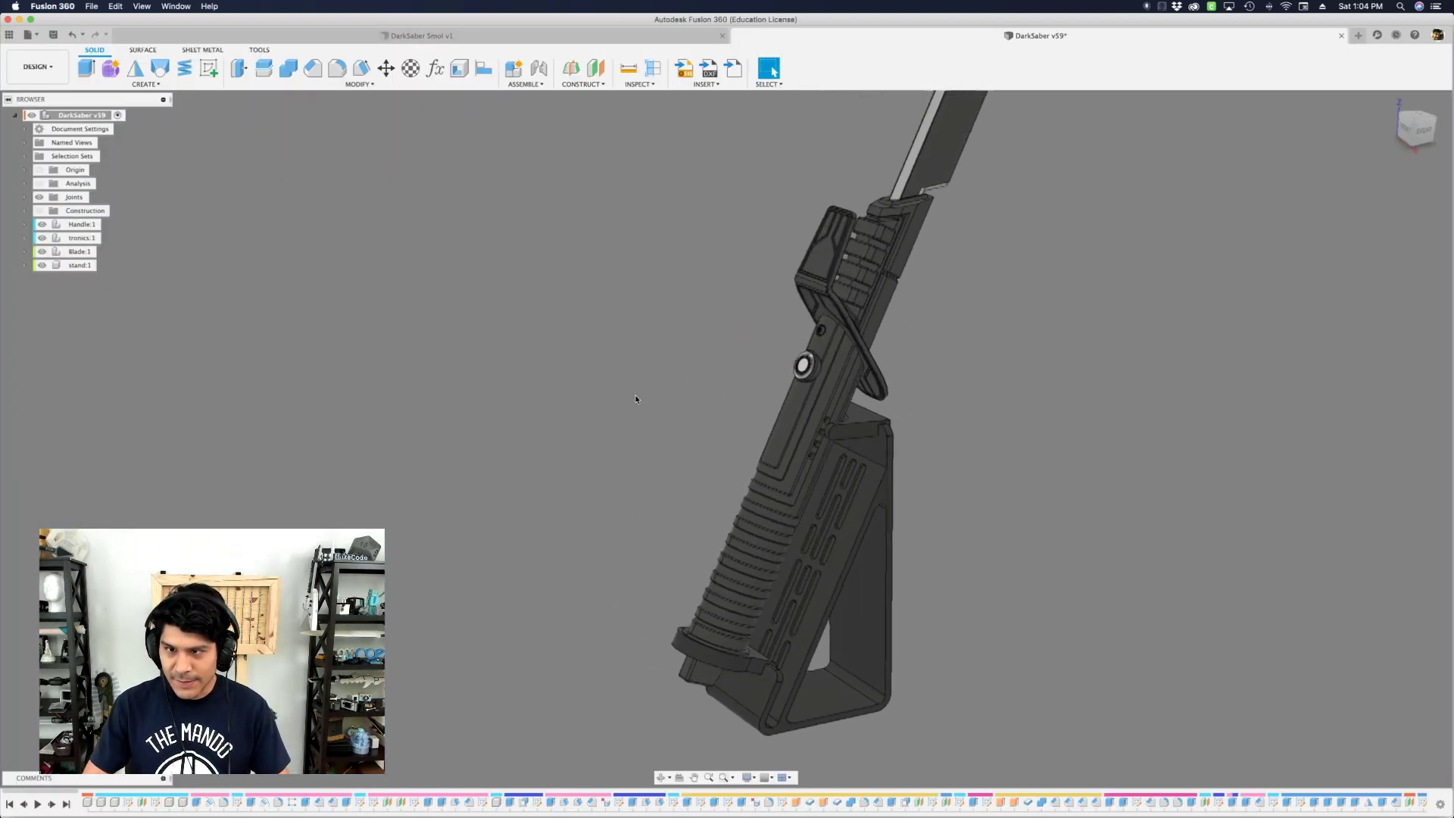
pyautogui.scroll(-8, 636, 399)
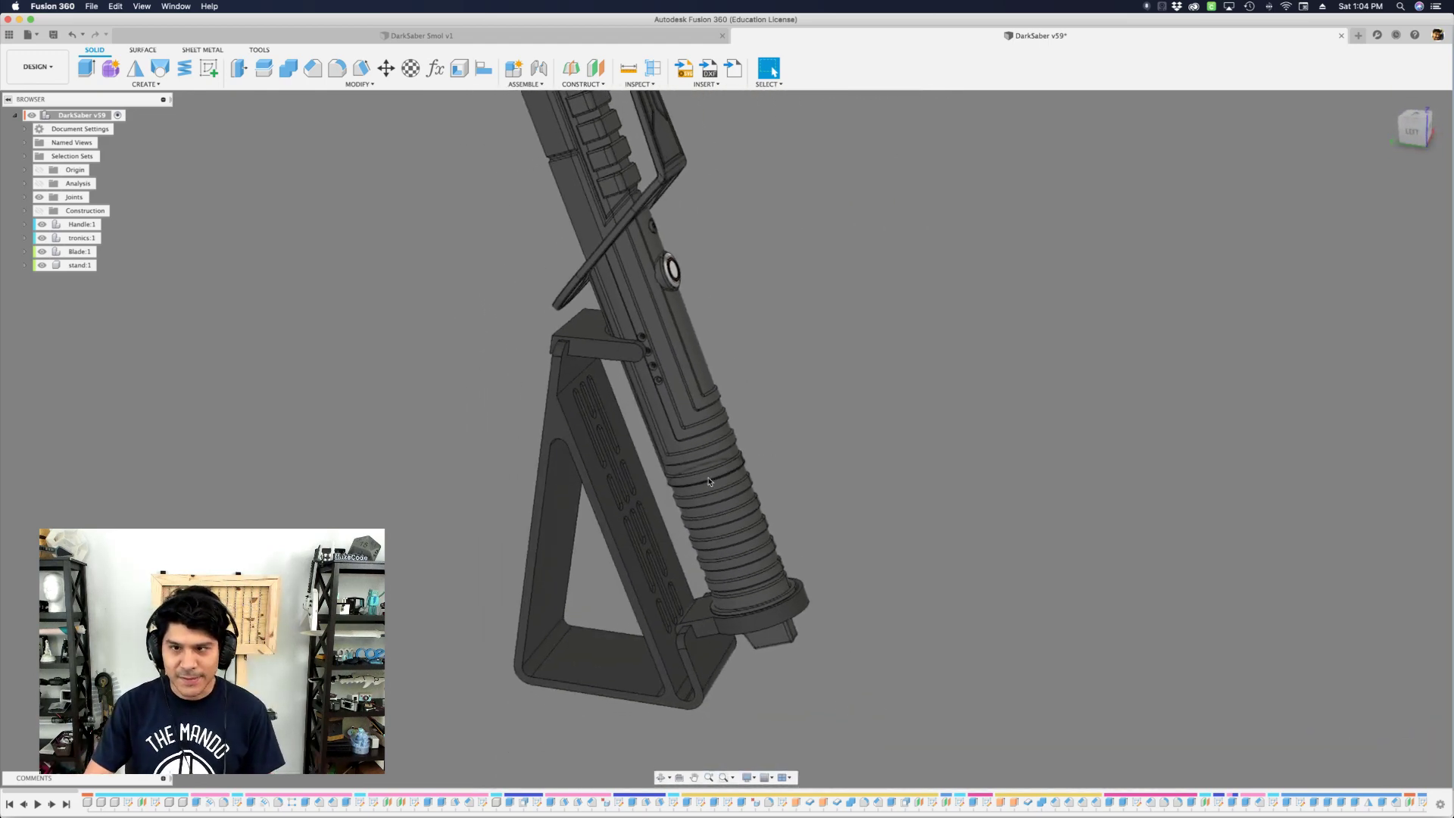
pyautogui.scroll(2, 710, 482)
pyautogui.scroll(-4, 710, 482)
pyautogui.scroll(2, 710, 482)
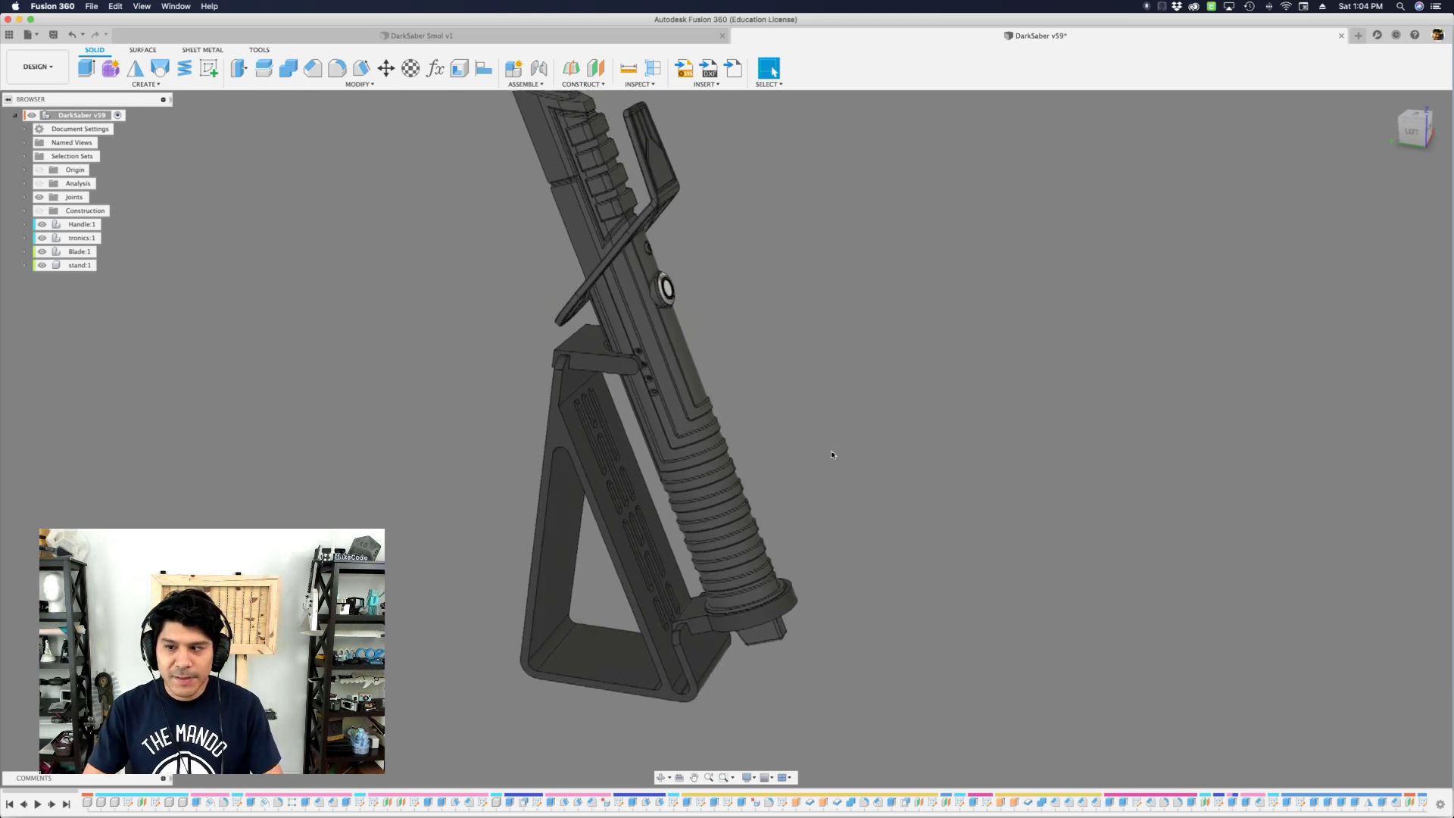
pyautogui.keyDown('shift'); pyautogui.moveTo(832, 454); pyautogui.dragTo(748, 326, button='middle'); pyautogui.keyUp('shift')
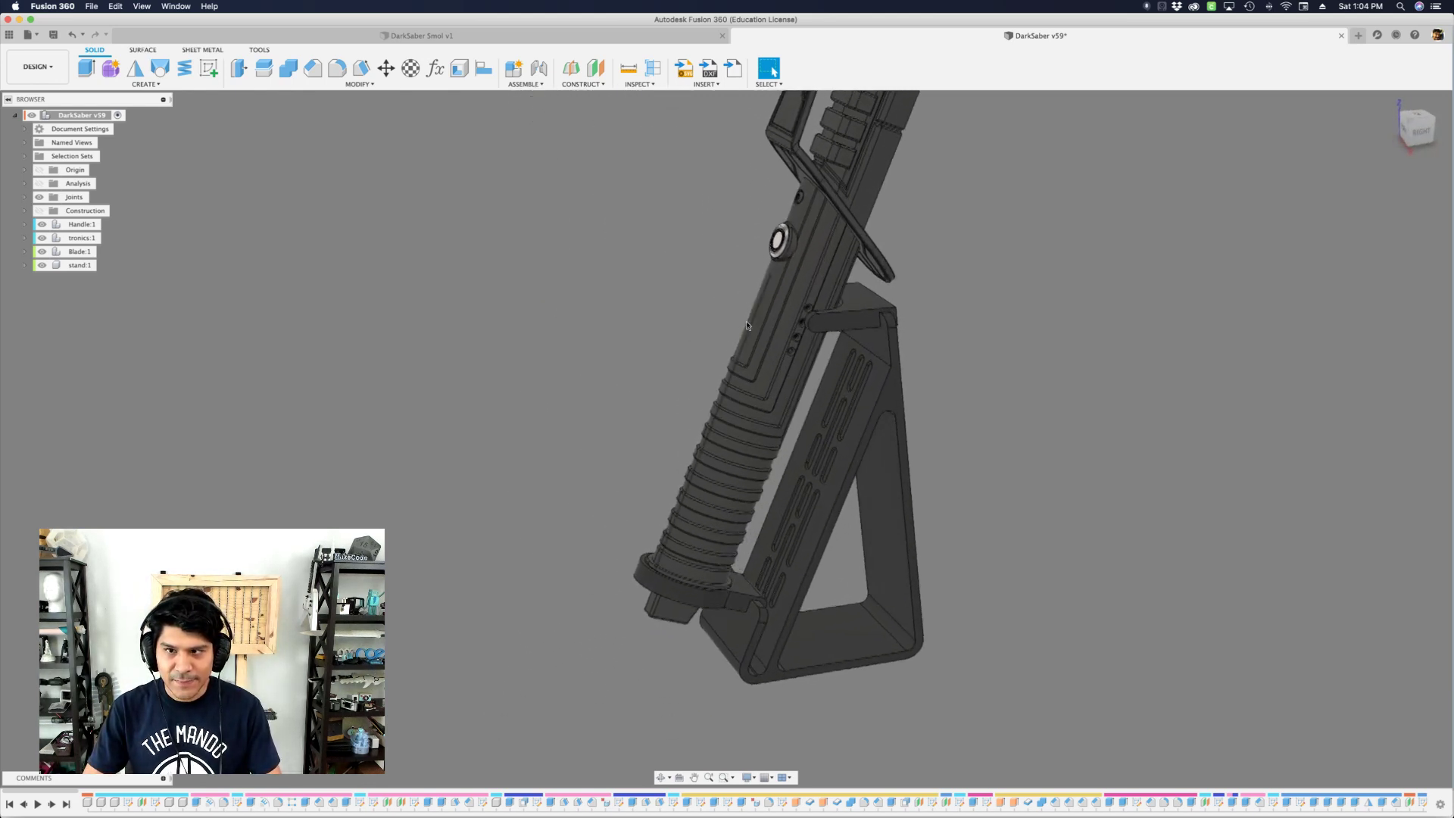
# - Isolate the Hilt component inside the Handle assembly and activate it for editing
pyautogui.click(25, 225)
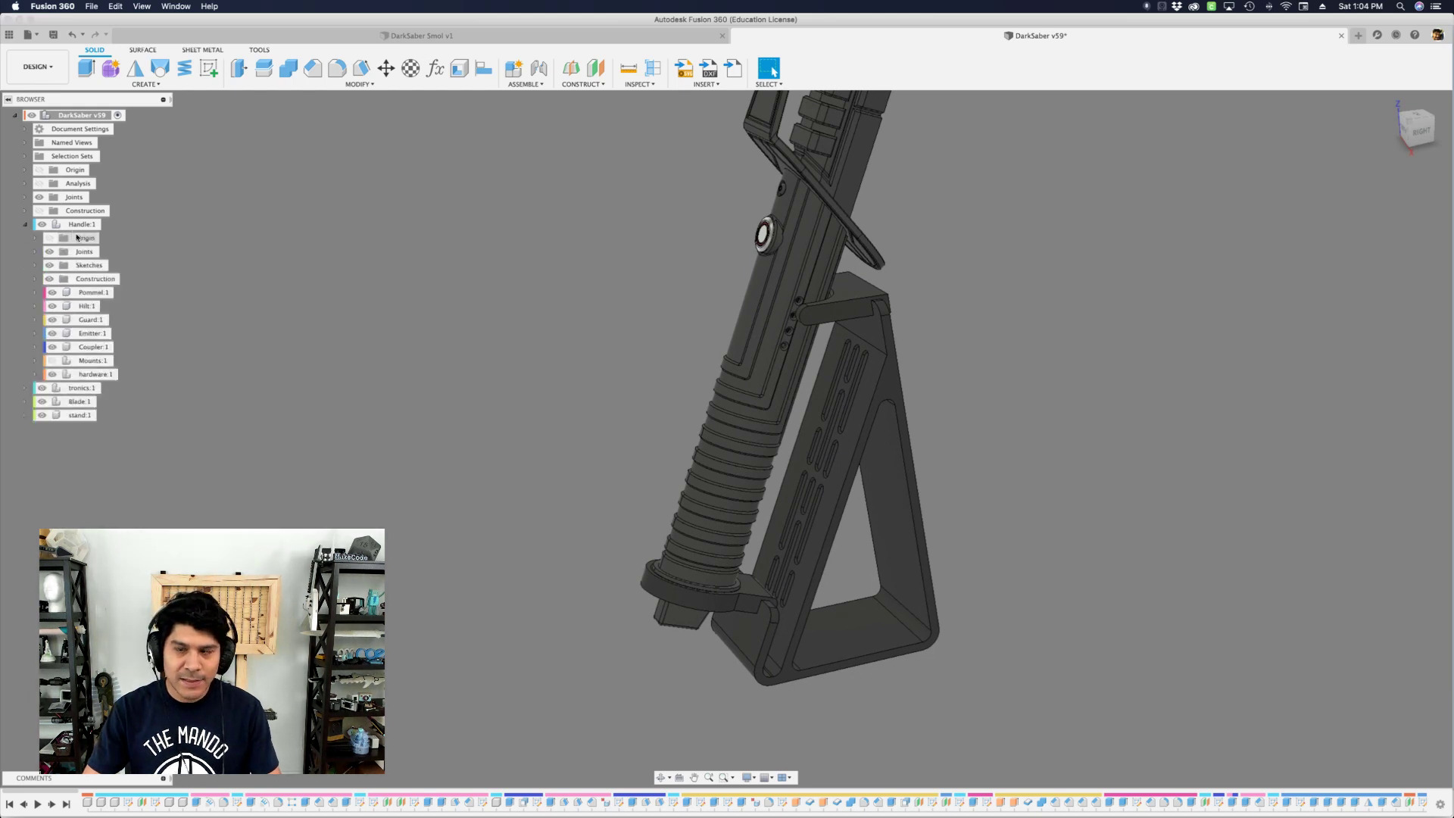
pyautogui.rightClick(82, 305)
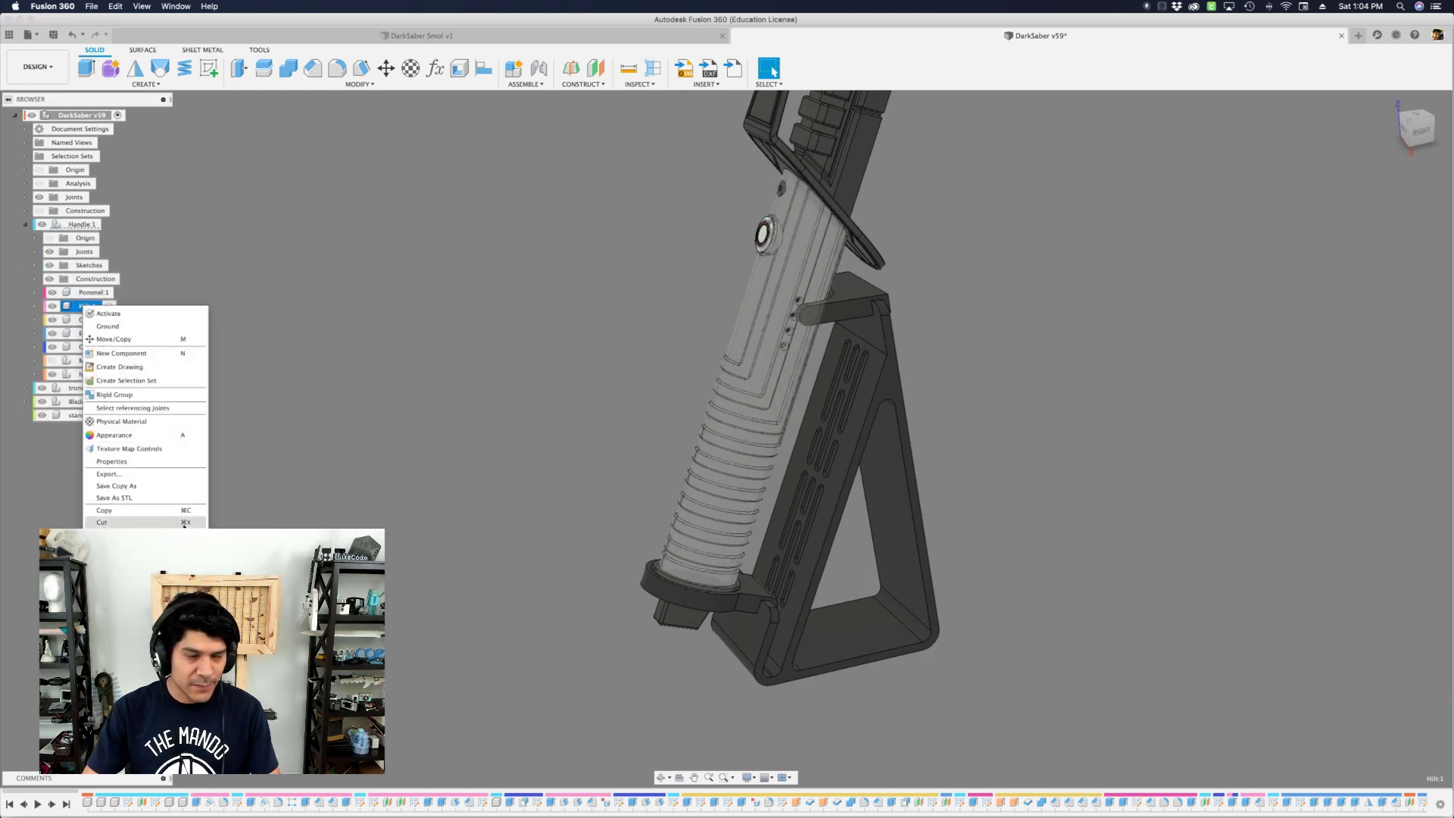
pyautogui.click(67, 215)
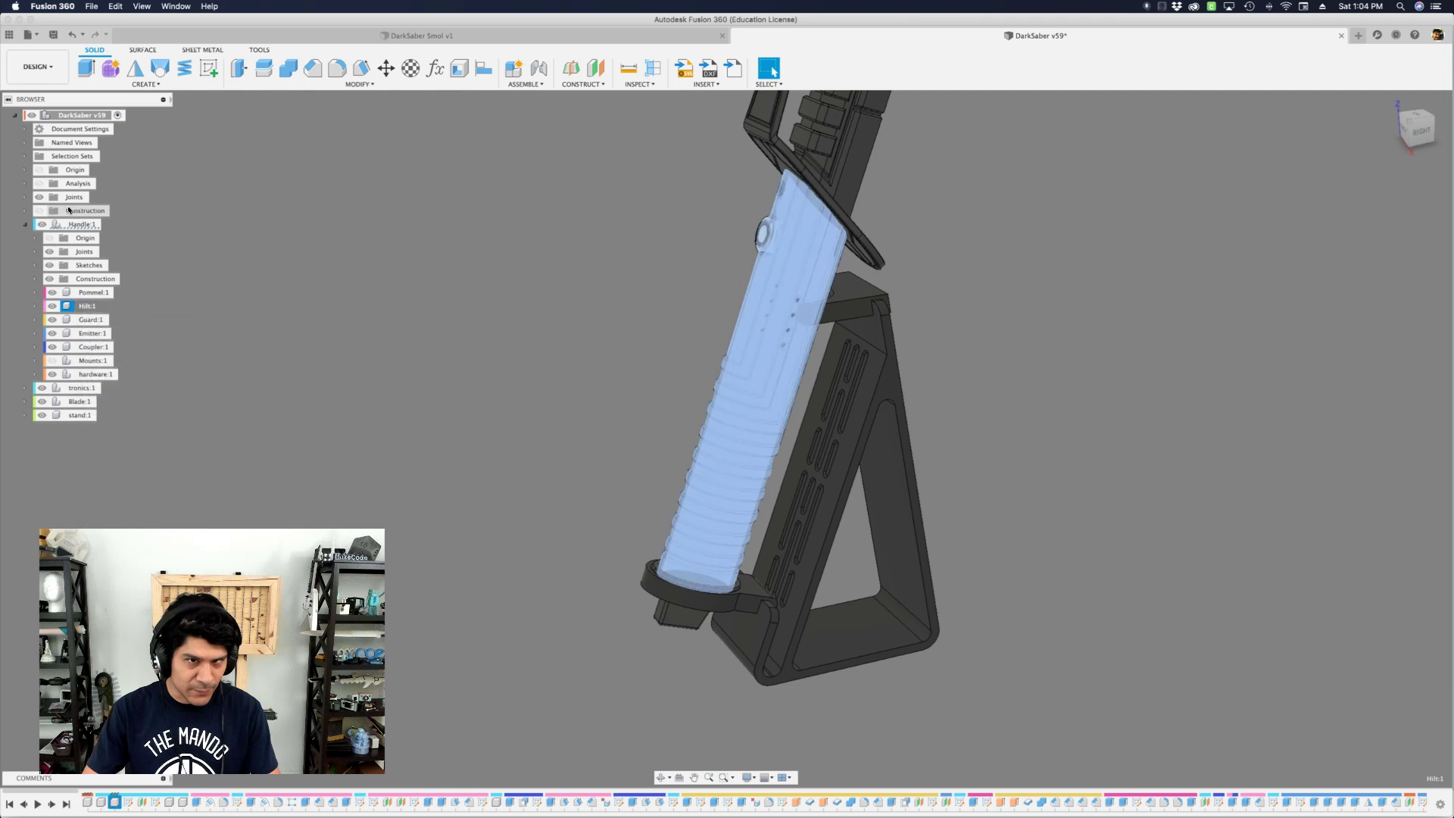
pyautogui.rightClick(93, 308)
pyautogui.click(129, 617)
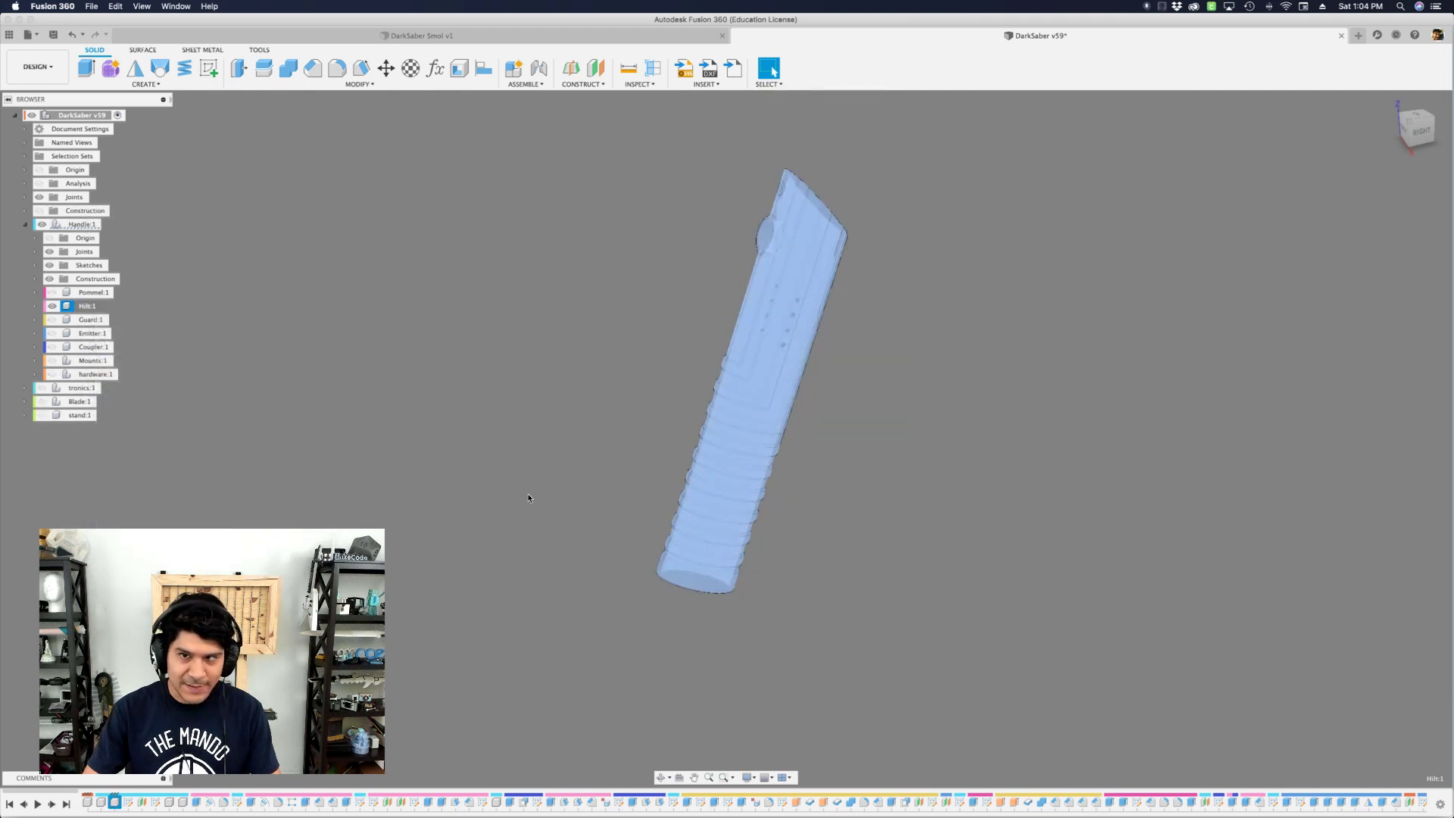
pyautogui.click(613, 470)
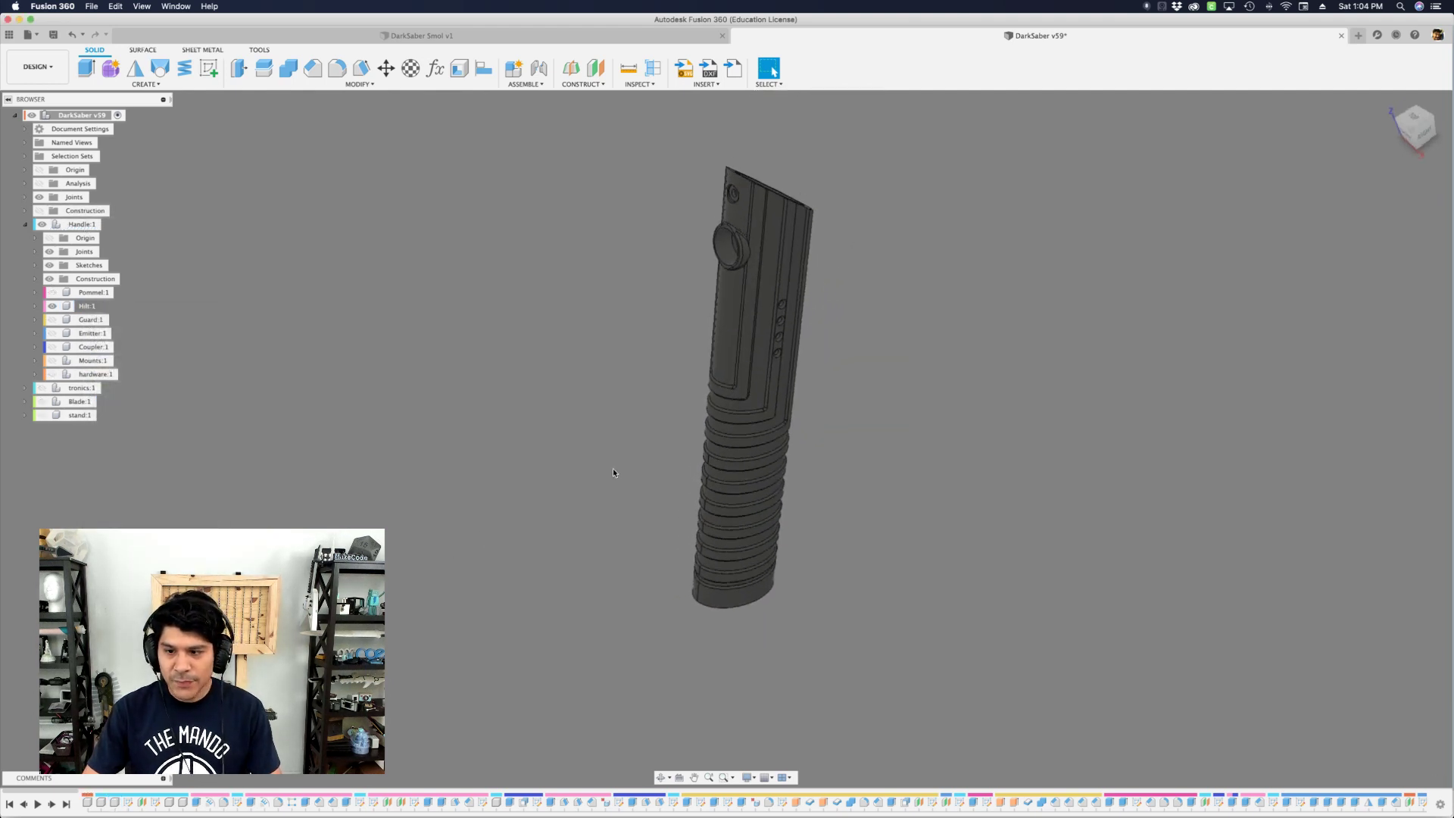
pyautogui.rightClick(94, 308)
pyautogui.click(114, 316)
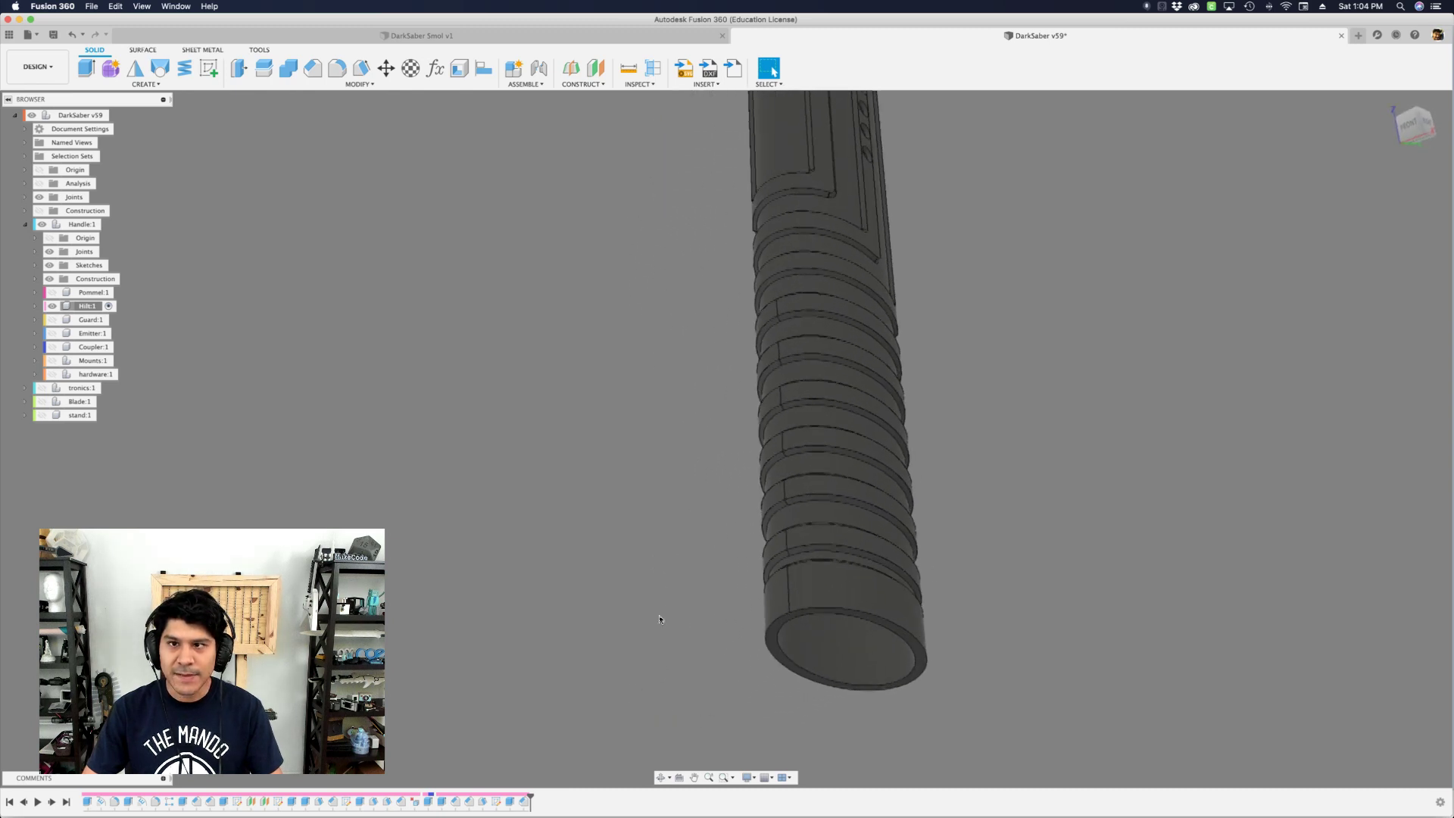
# - Start an offset construction plane from the hilt's bottom rim face and pull it up the hilt to -95 mm
pyautogui.click(604, 83)
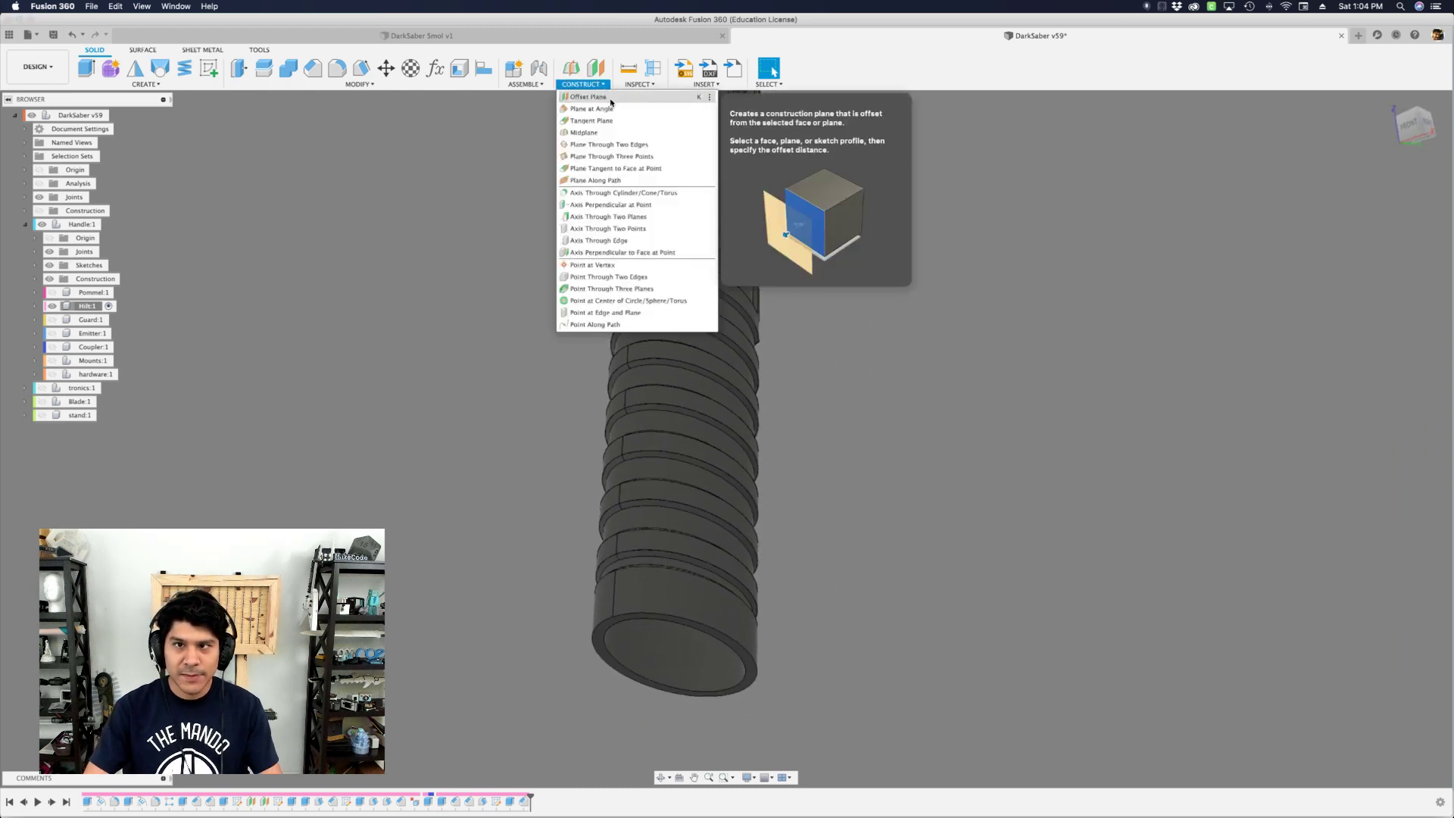
pyautogui.click(611, 97)
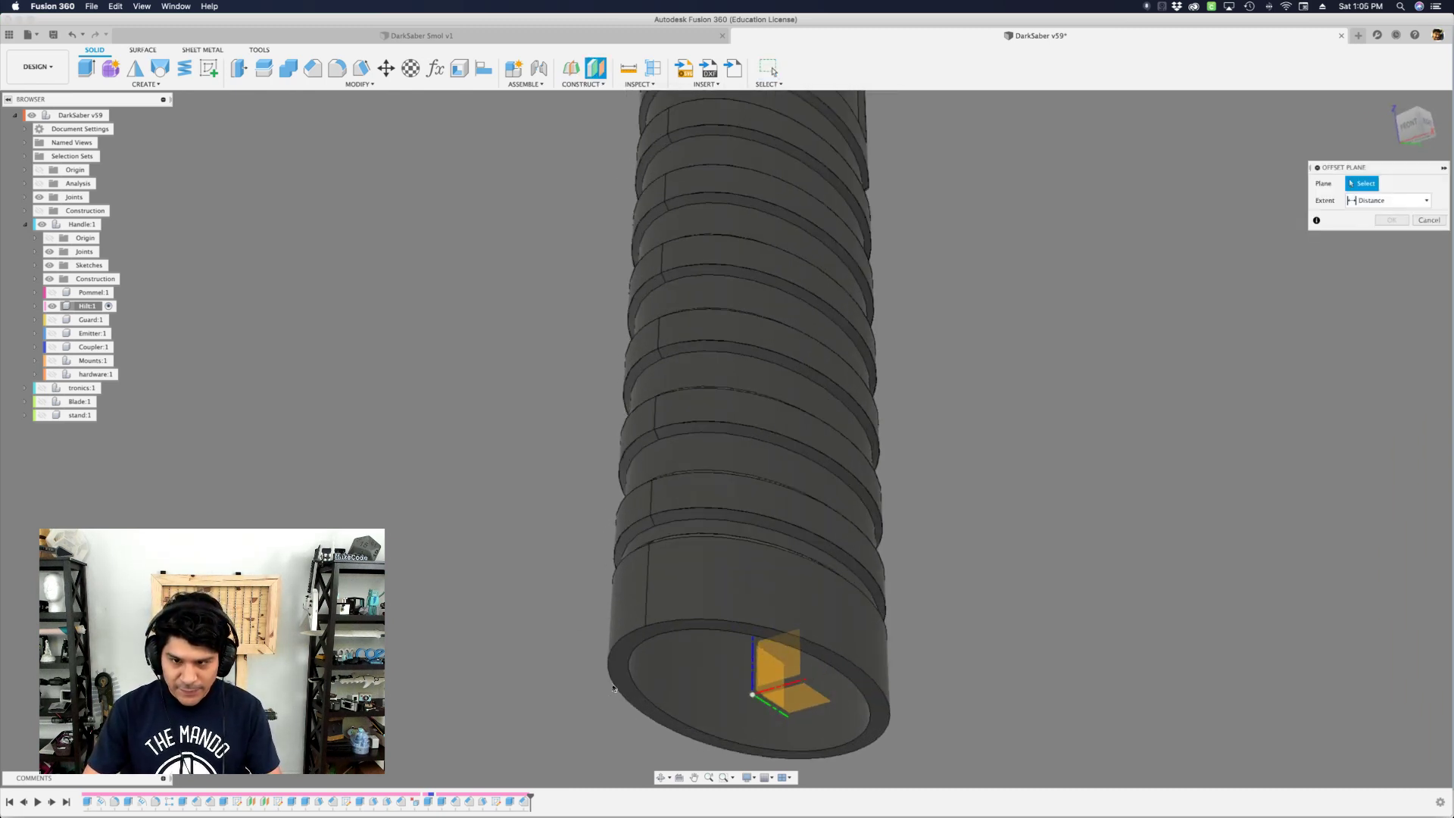
pyautogui.click(619, 674)
pyautogui.scroll(-5, 619, 674)
pyautogui.moveTo(650, 695); pyautogui.dragTo(653, 365)
pyautogui.keyDown('shift'); pyautogui.moveTo(652, 365); pyautogui.dragTo(658, 441, button='middle'); pyautogui.keyUp('shift')
pyautogui.moveTo(658, 441)
pyautogui.mouseDown()
pyautogui.moveTo(660, 460)
pyautogui.moveTo(653, 416)
pyautogui.mouseUp()
pyautogui.keyDown('shift'); pyautogui.moveTo(653, 416); pyautogui.dragTo(765, 424, button='middle'); pyautogui.keyUp('shift')
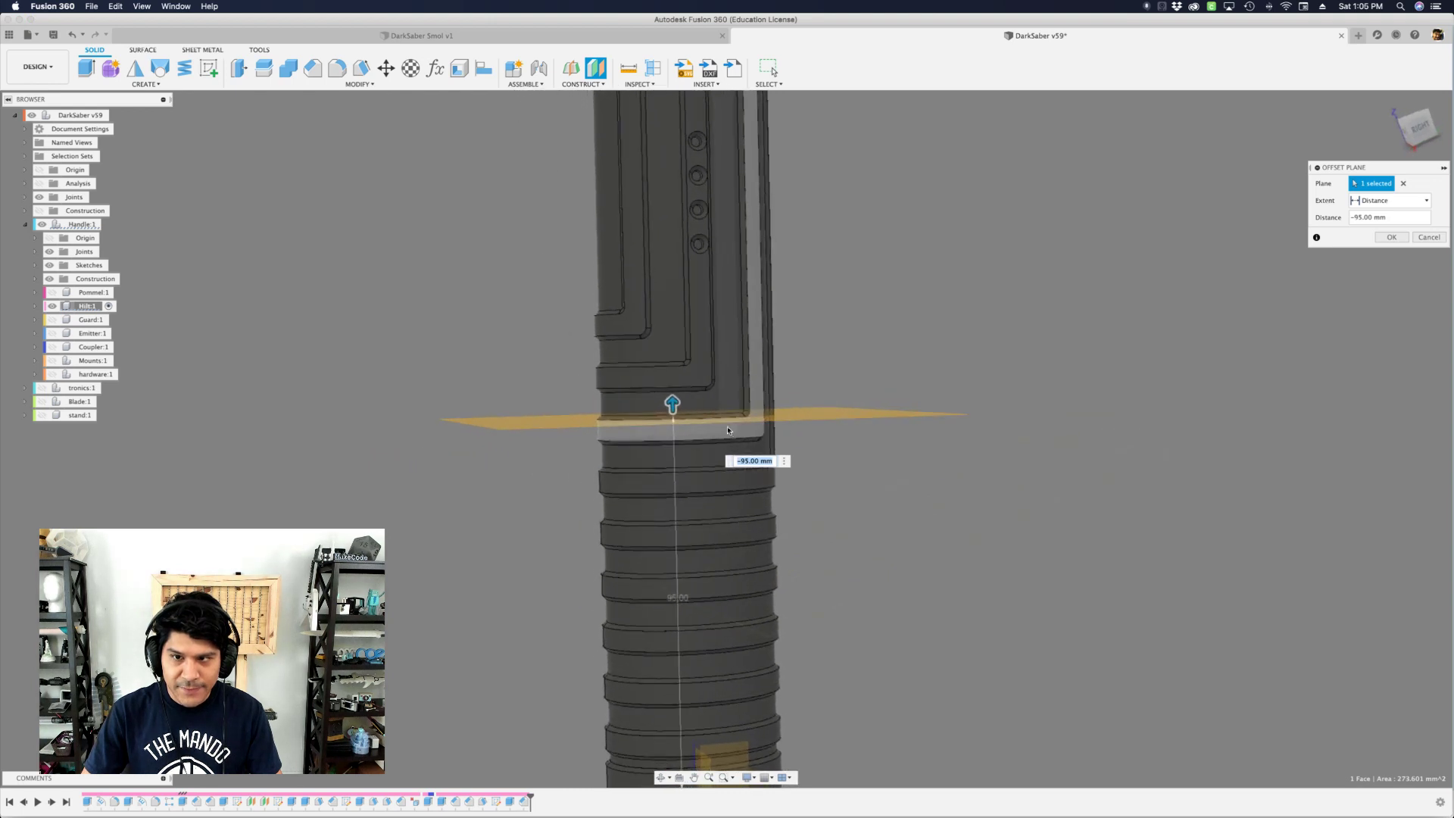
# - Adjust the plane's offset to -92 mm, just below the hilt's panel grooves, and create the plane
pyautogui.click(1422, 127)
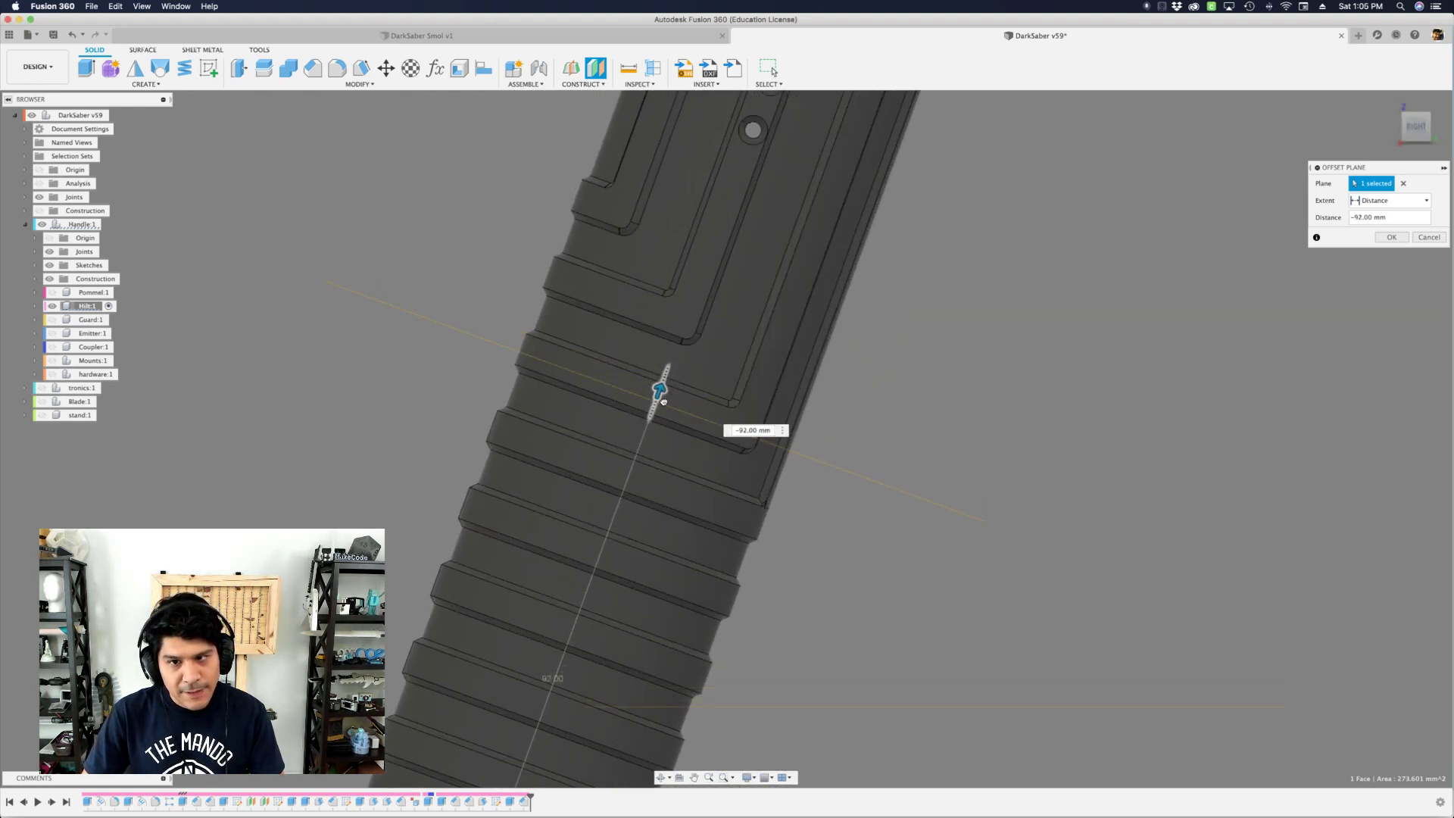
pyautogui.moveTo(664, 400); pyautogui.dragTo(664, 404)
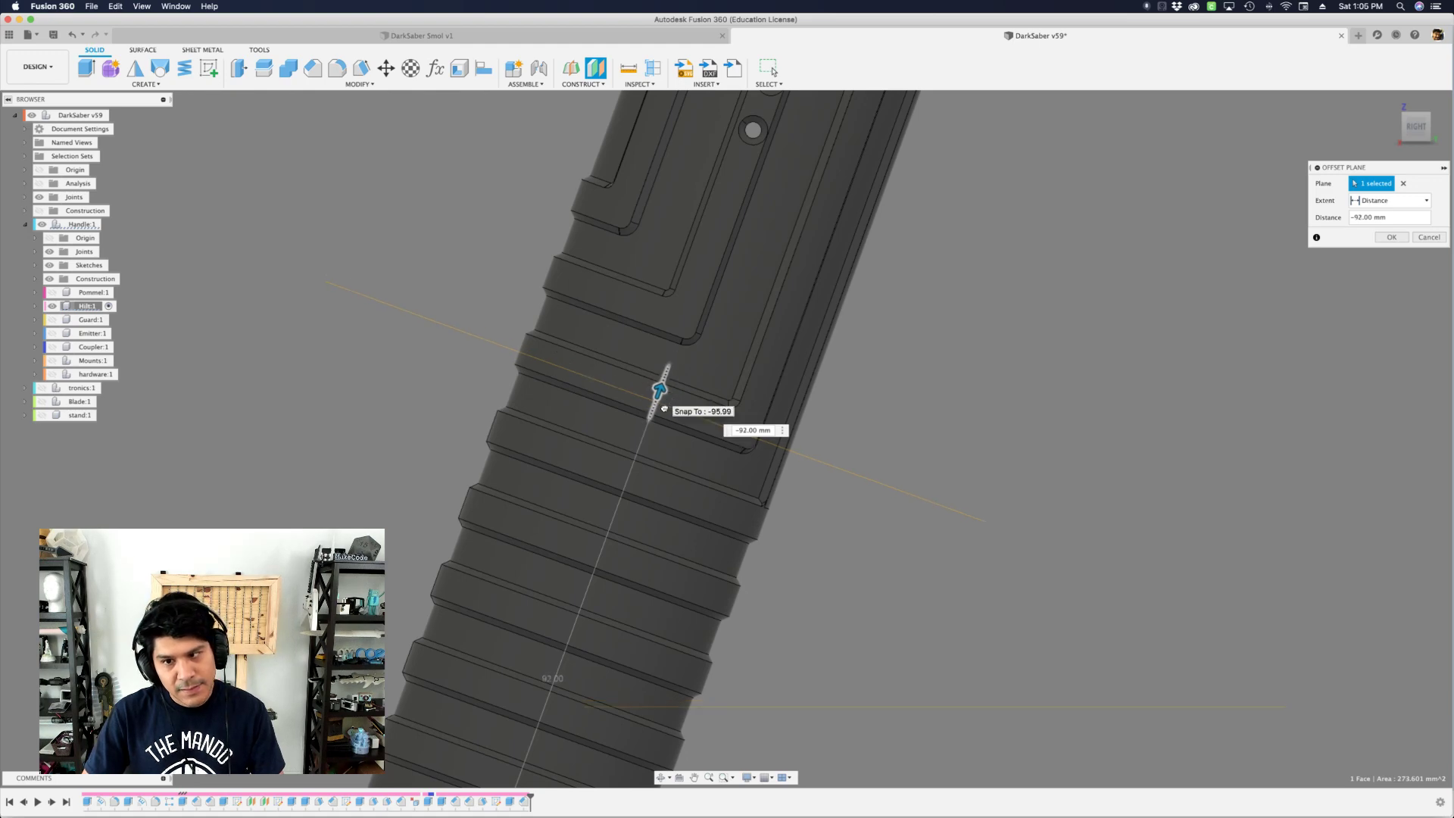
pyautogui.scroll(-3, 666, 403)
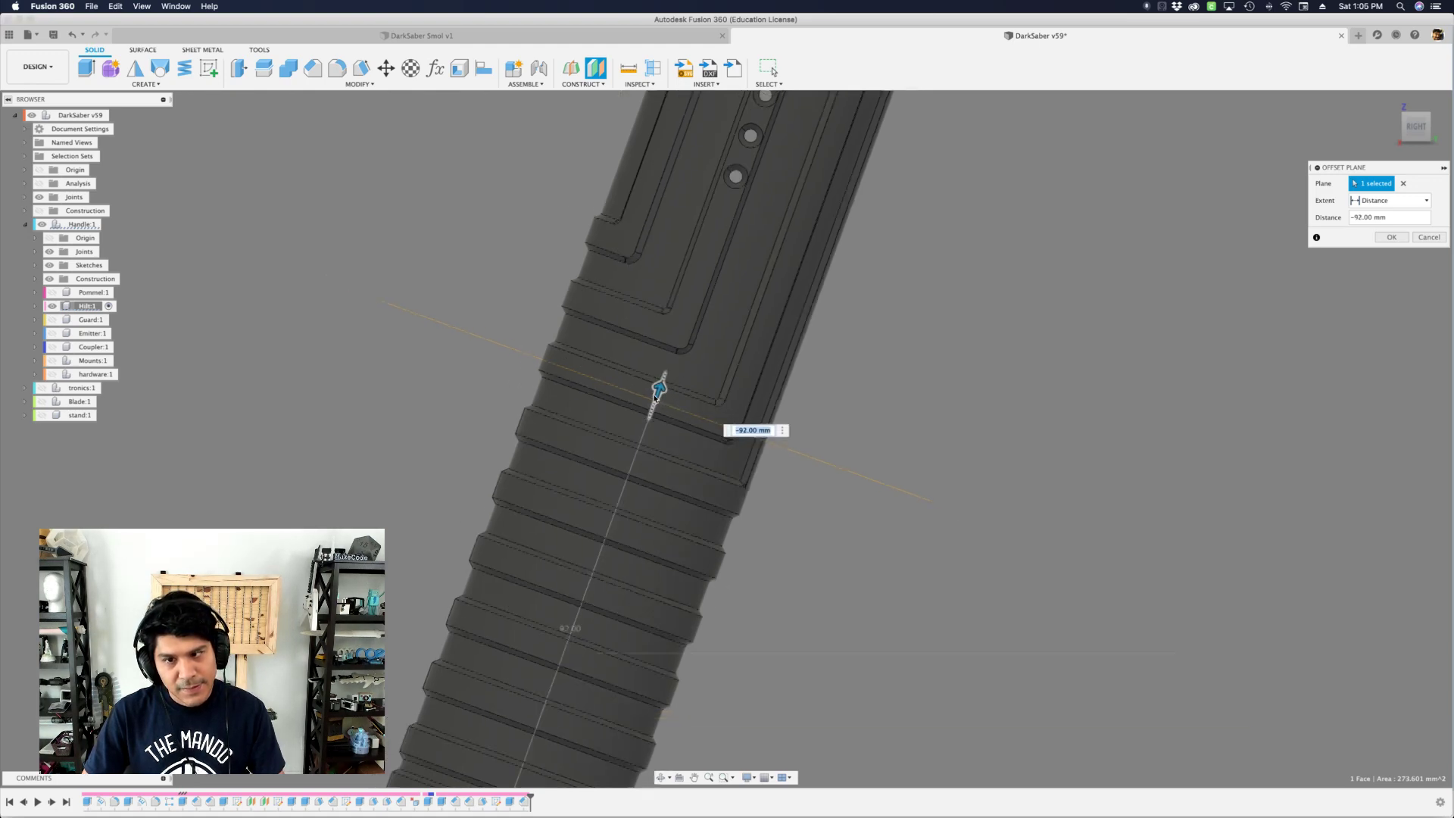
pyautogui.keyDown('shift'); pyautogui.moveTo(665, 403); pyautogui.dragTo(515, 479, button='middle'); pyautogui.keyUp('shift')
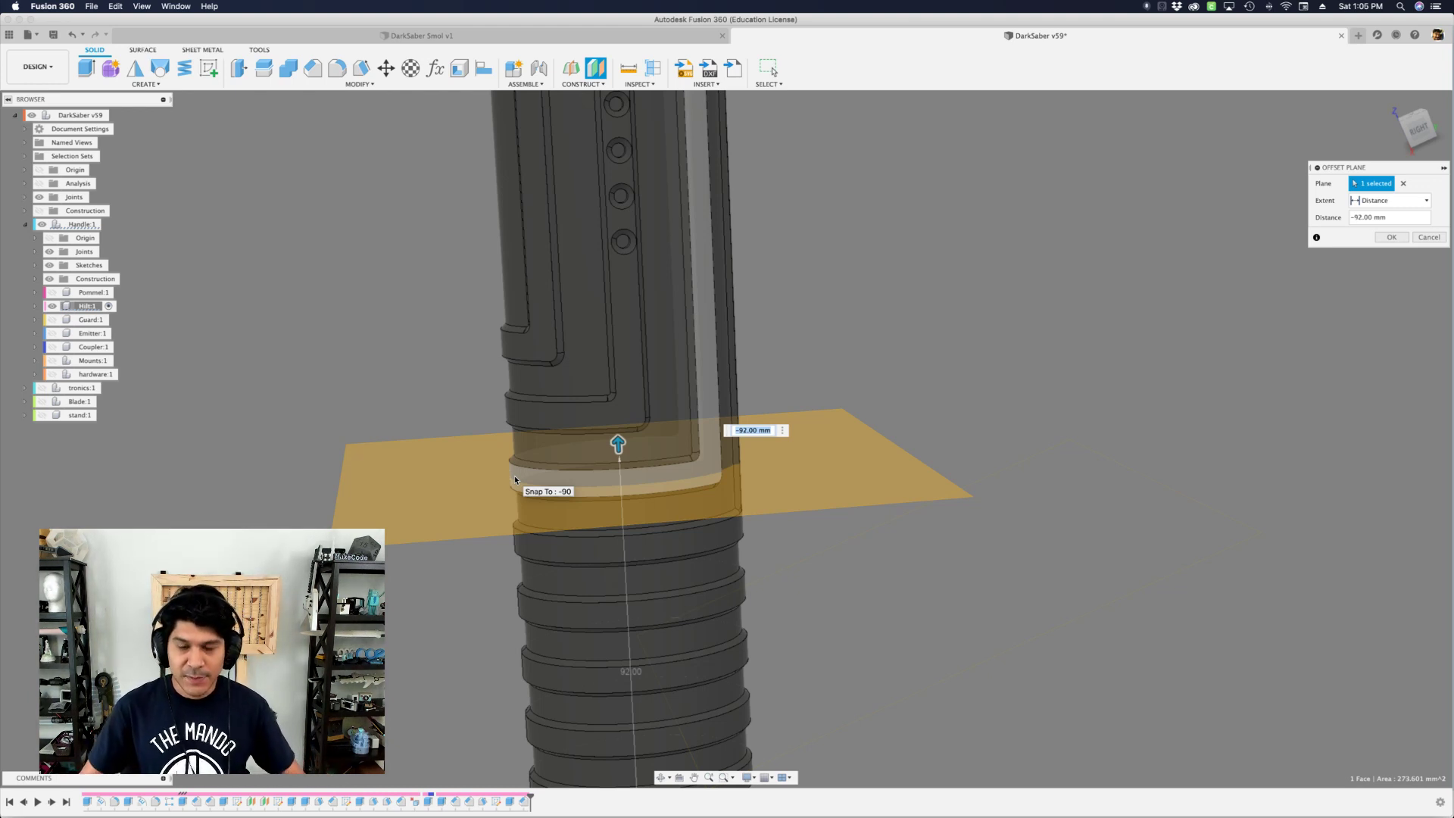
pyautogui.moveTo(604, 478)
pyautogui.keyDown('shift'); pyautogui.mouseDown(button='middle')
pyautogui.moveTo(560, 485)
pyautogui.moveTo(539, 458)
pyautogui.moveTo(604, 470)
pyautogui.moveTo(584, 477)
pyautogui.moveTo(626, 438)
pyautogui.moveTo(508, 443)
pyautogui.mouseUp(button='middle'); pyautogui.keyUp('shift')
pyautogui.scroll(-3, 601, 447)
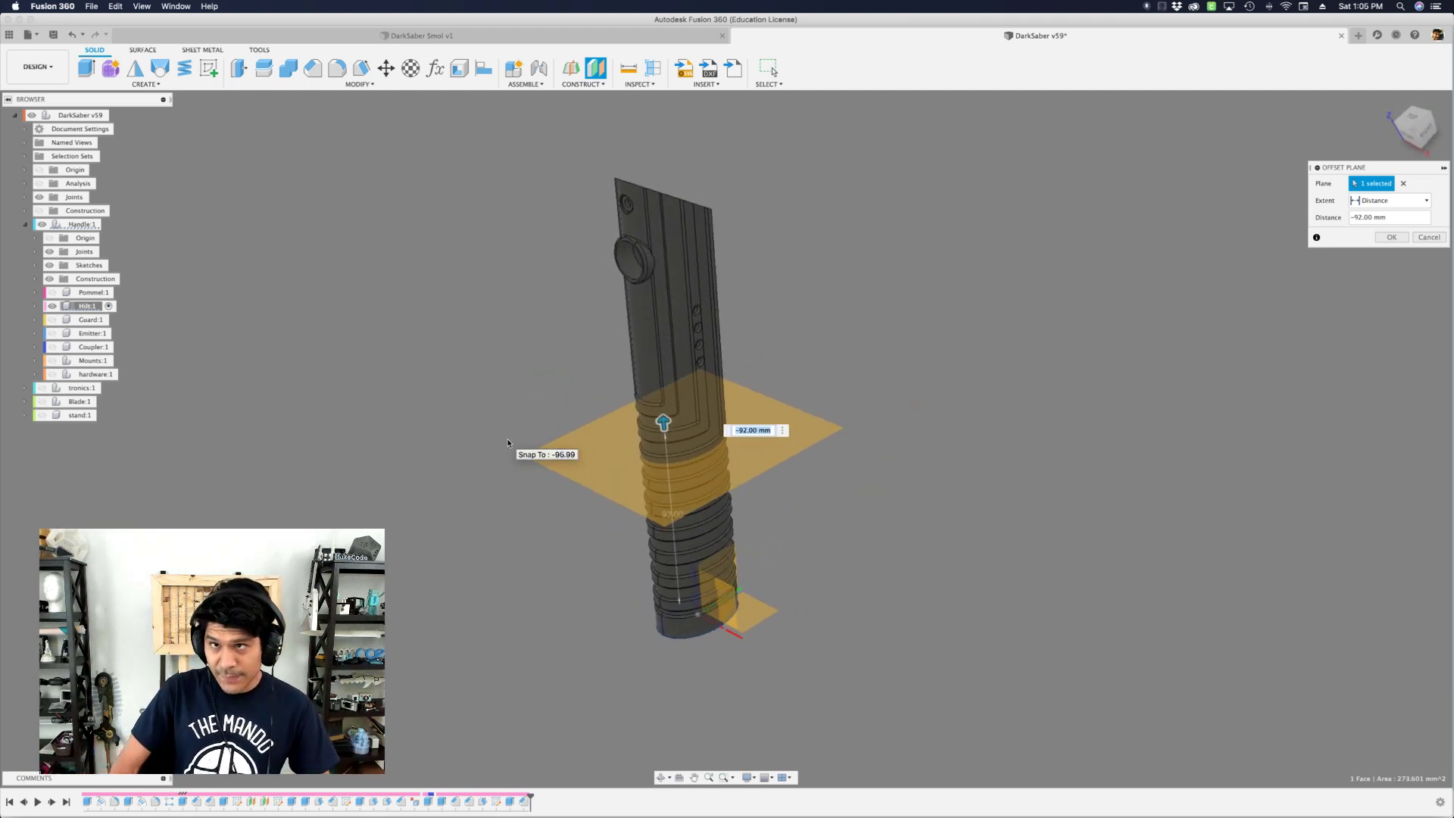
pyautogui.press('Return')
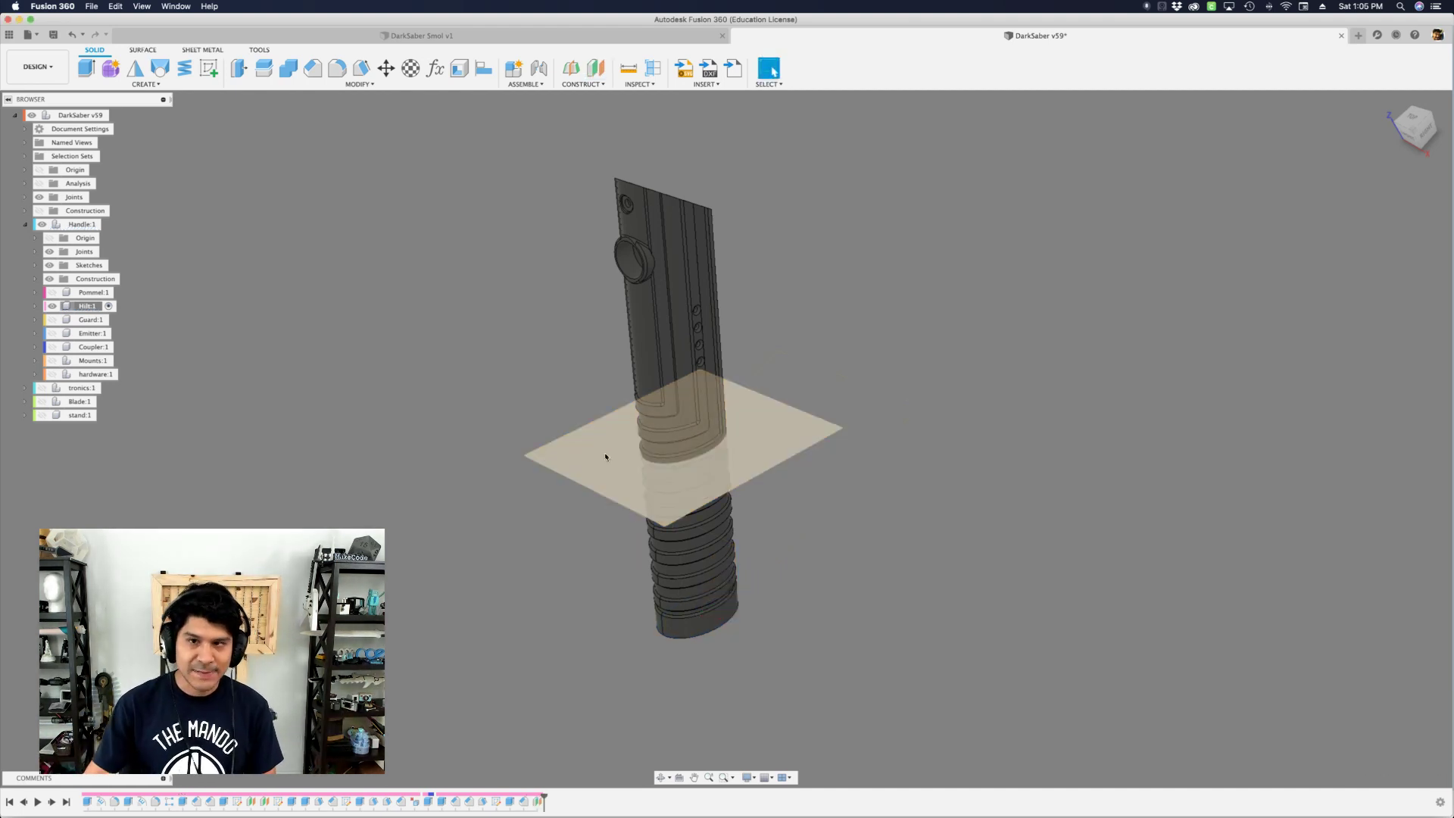
# - Split the hilt body in two with Split Body, using the new offset plane as the splitting tool
pyautogui.scroll(3, 757, 407)
pyautogui.press('s')
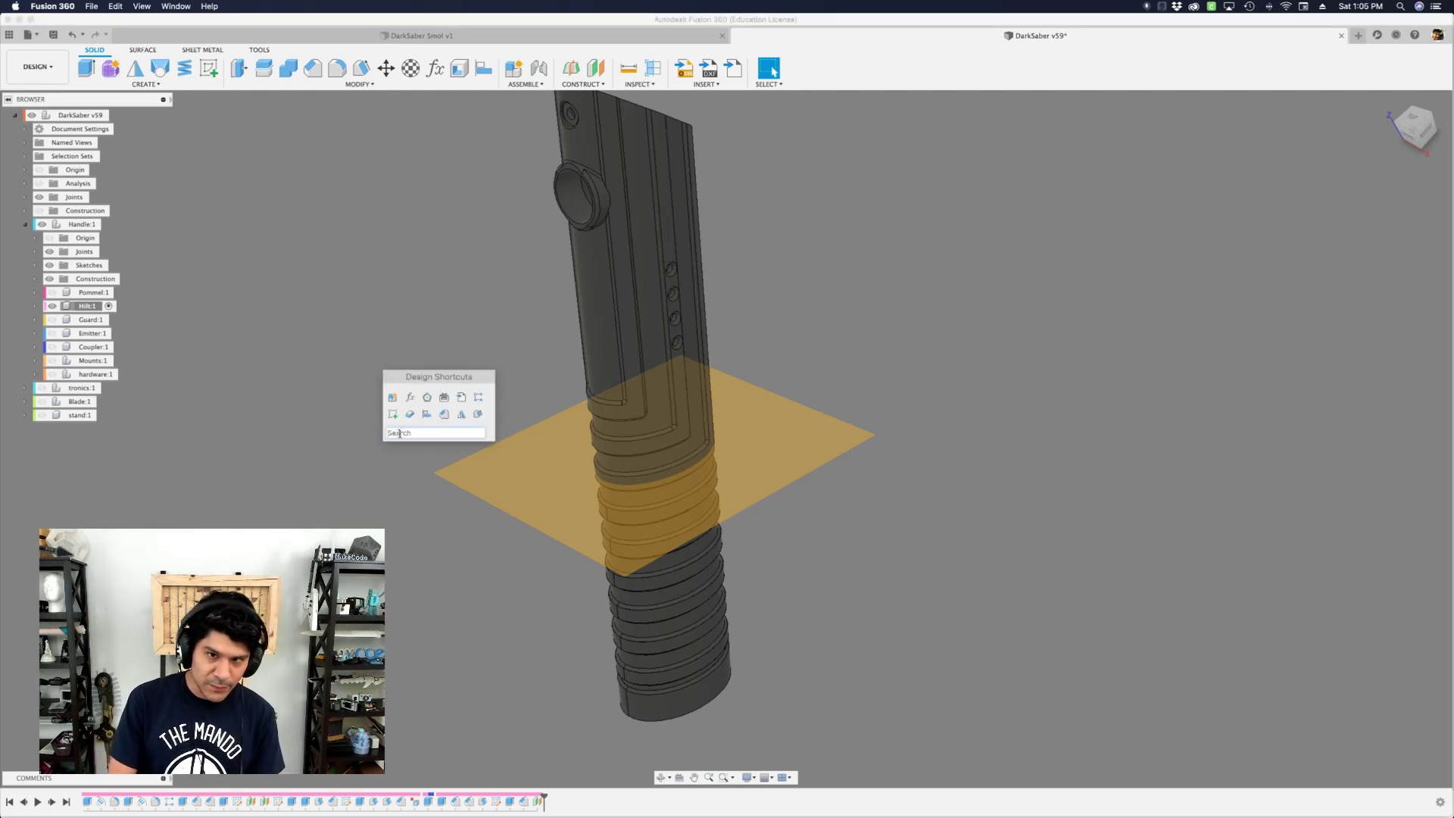
pyautogui.write('split')
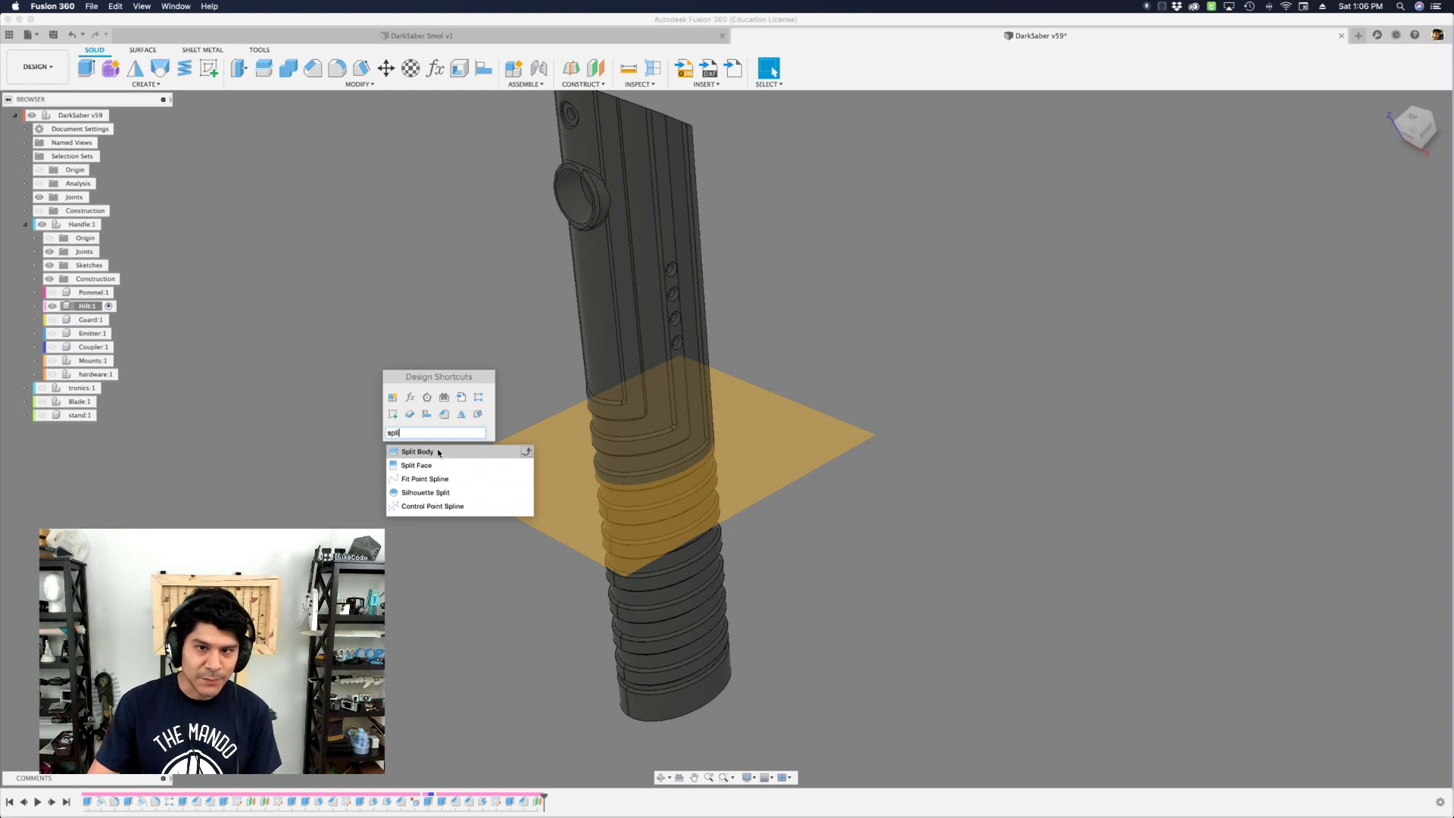
pyautogui.click(438, 451)
pyautogui.click(695, 254)
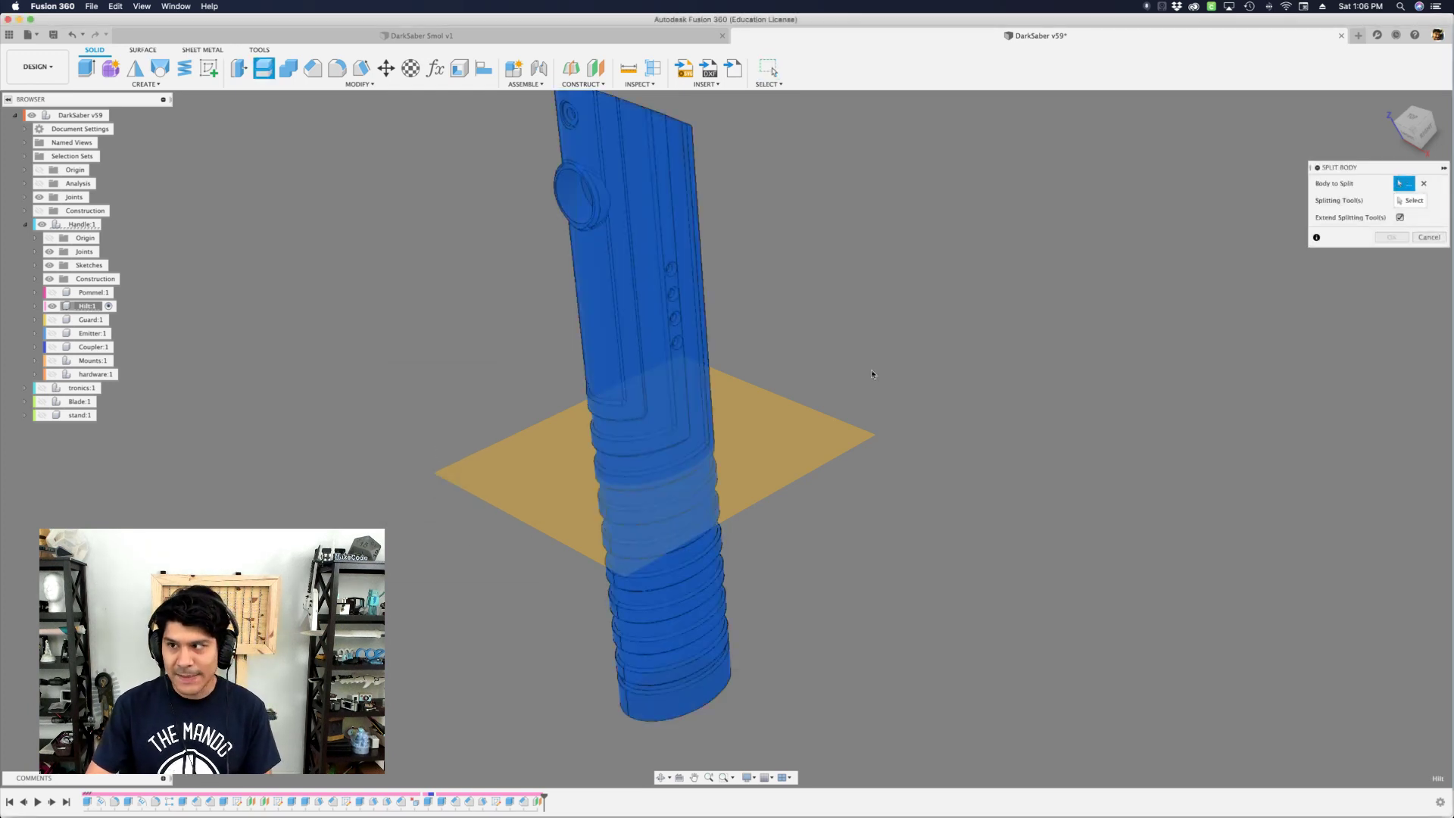
pyautogui.click(1398, 202)
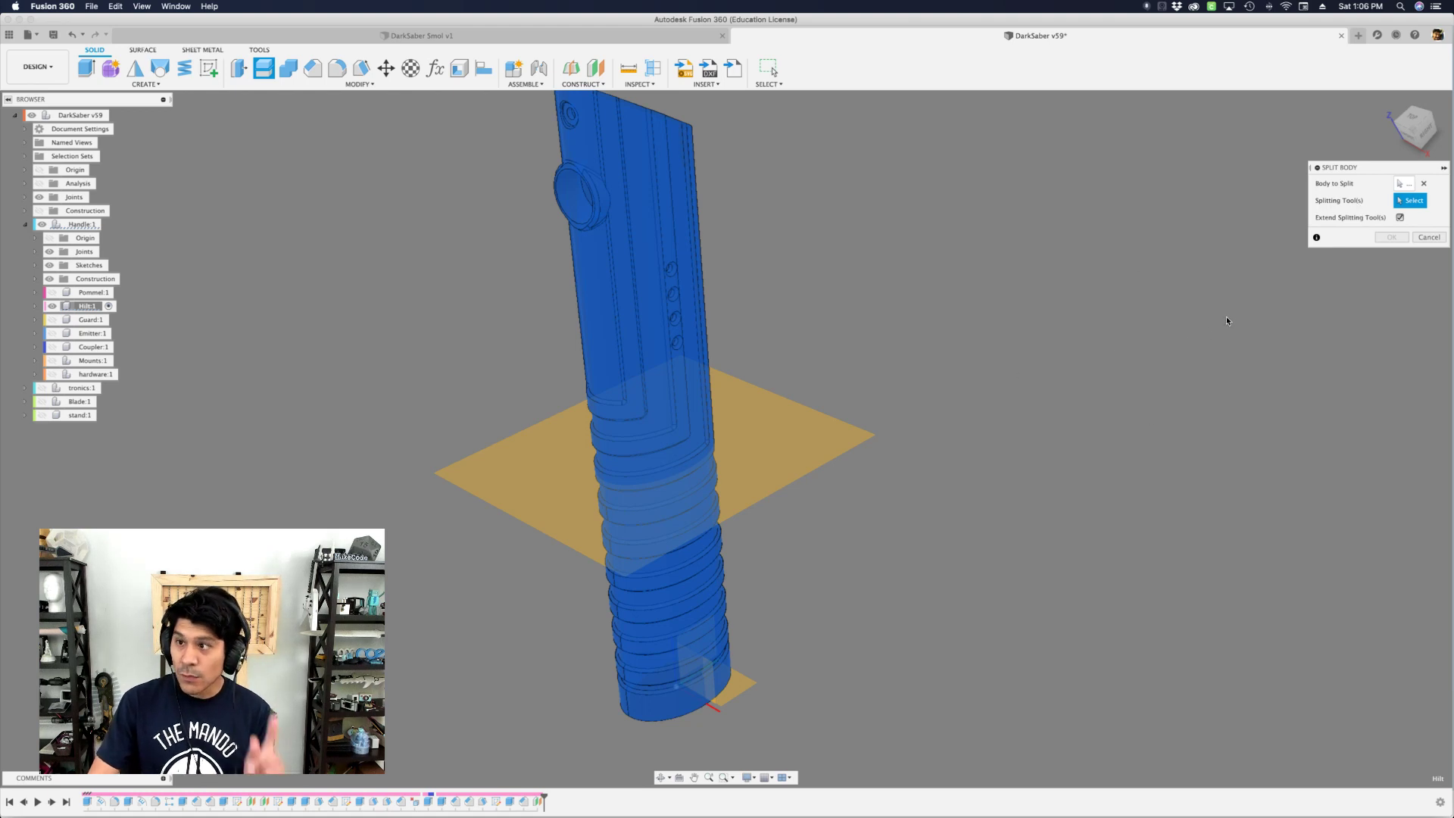
pyautogui.click(788, 422)
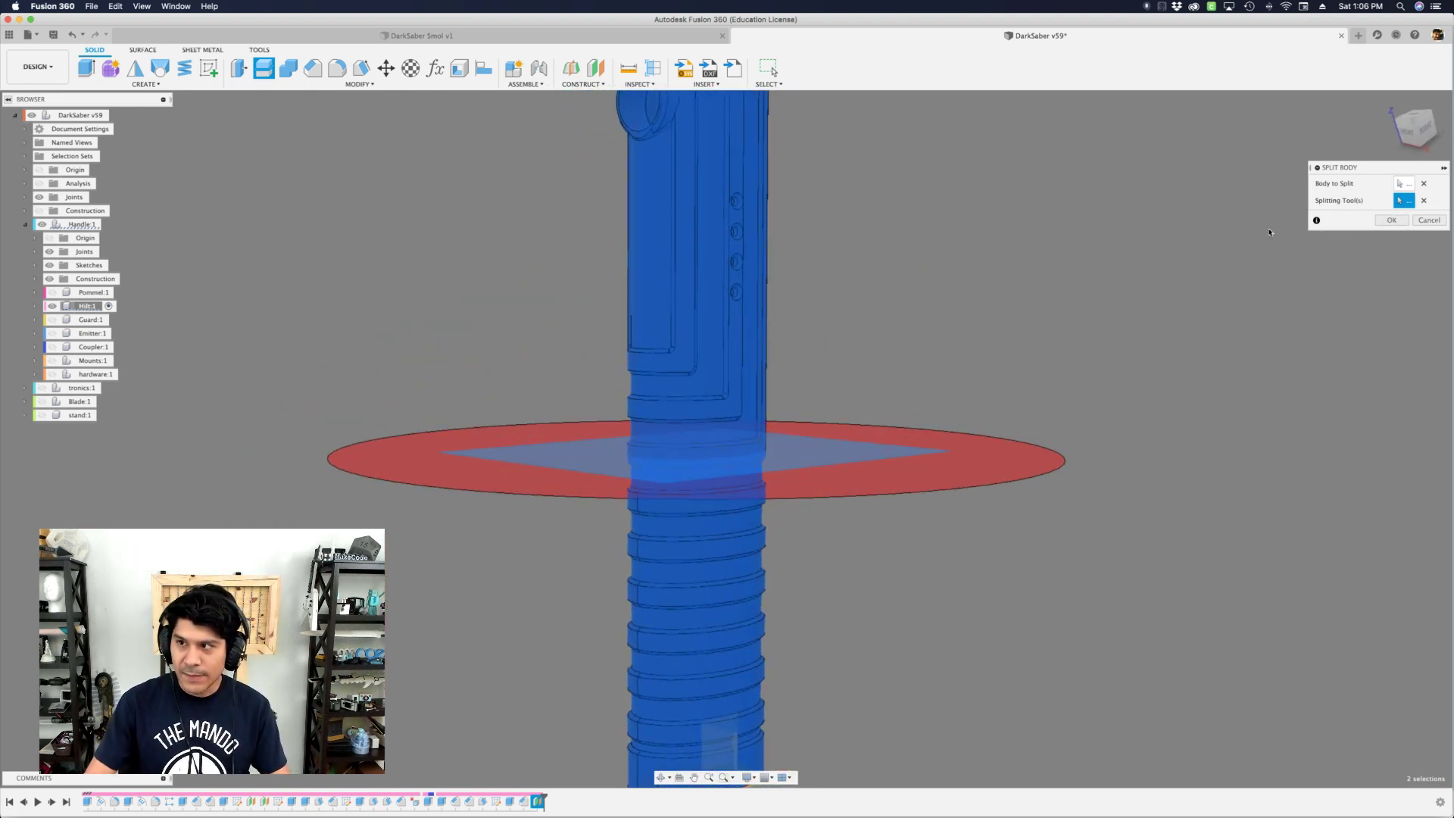
pyautogui.press('Return')
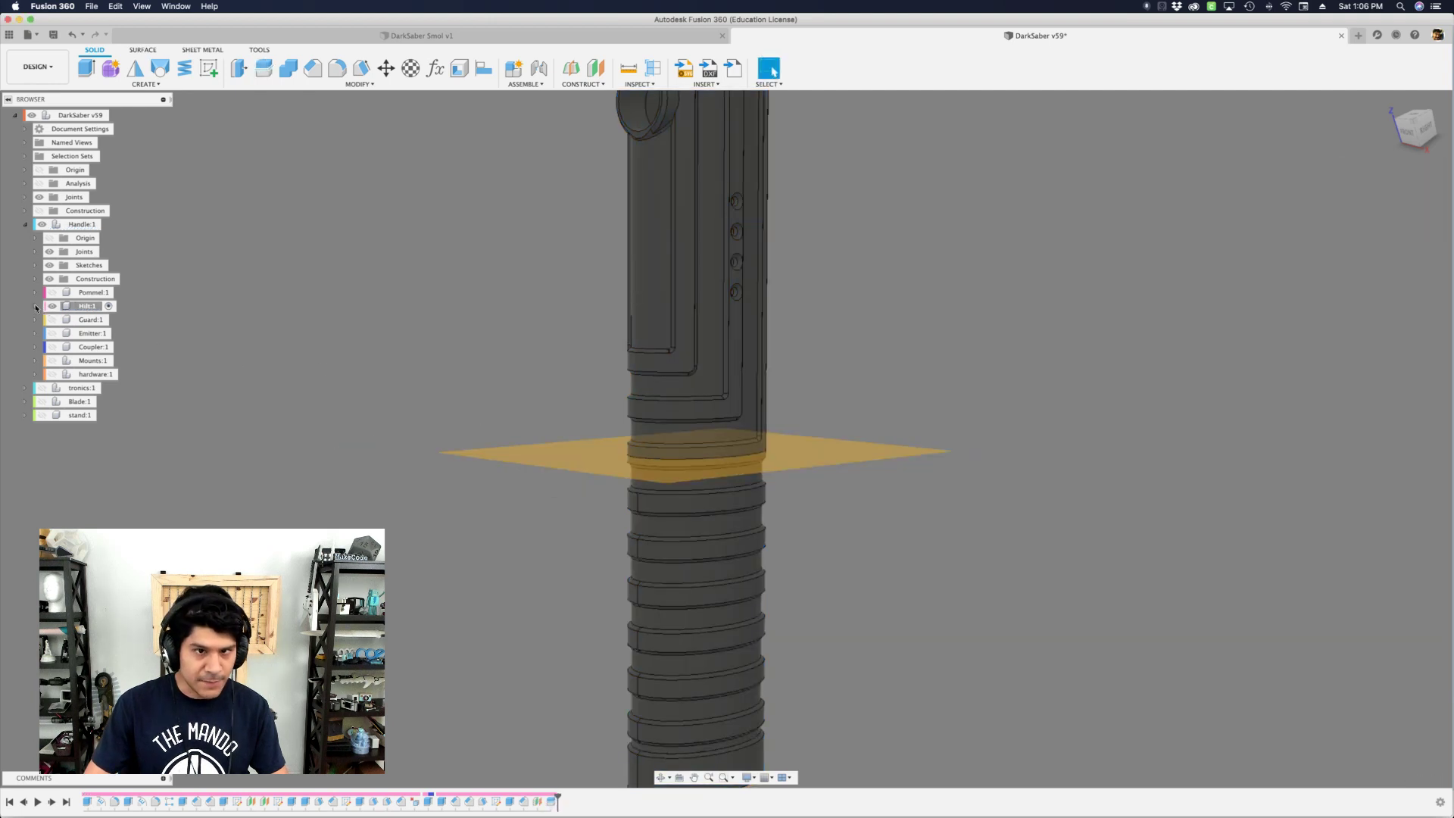
# - Expand the Hilt component's bodies and rename the upper half as Hilt-top
pyautogui.click(34, 306)
pyautogui.click(45, 333)
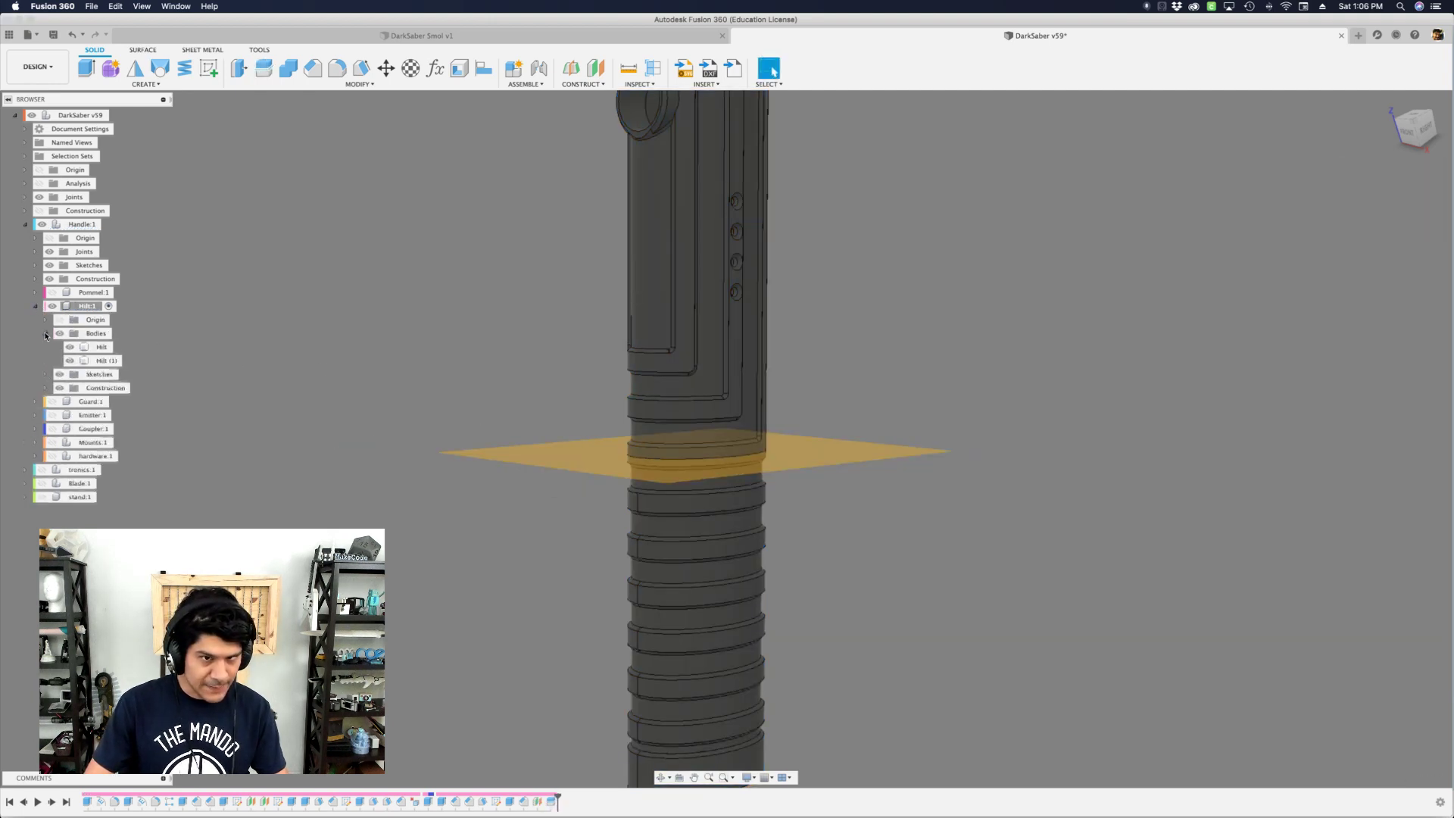
pyautogui.click(102, 347)
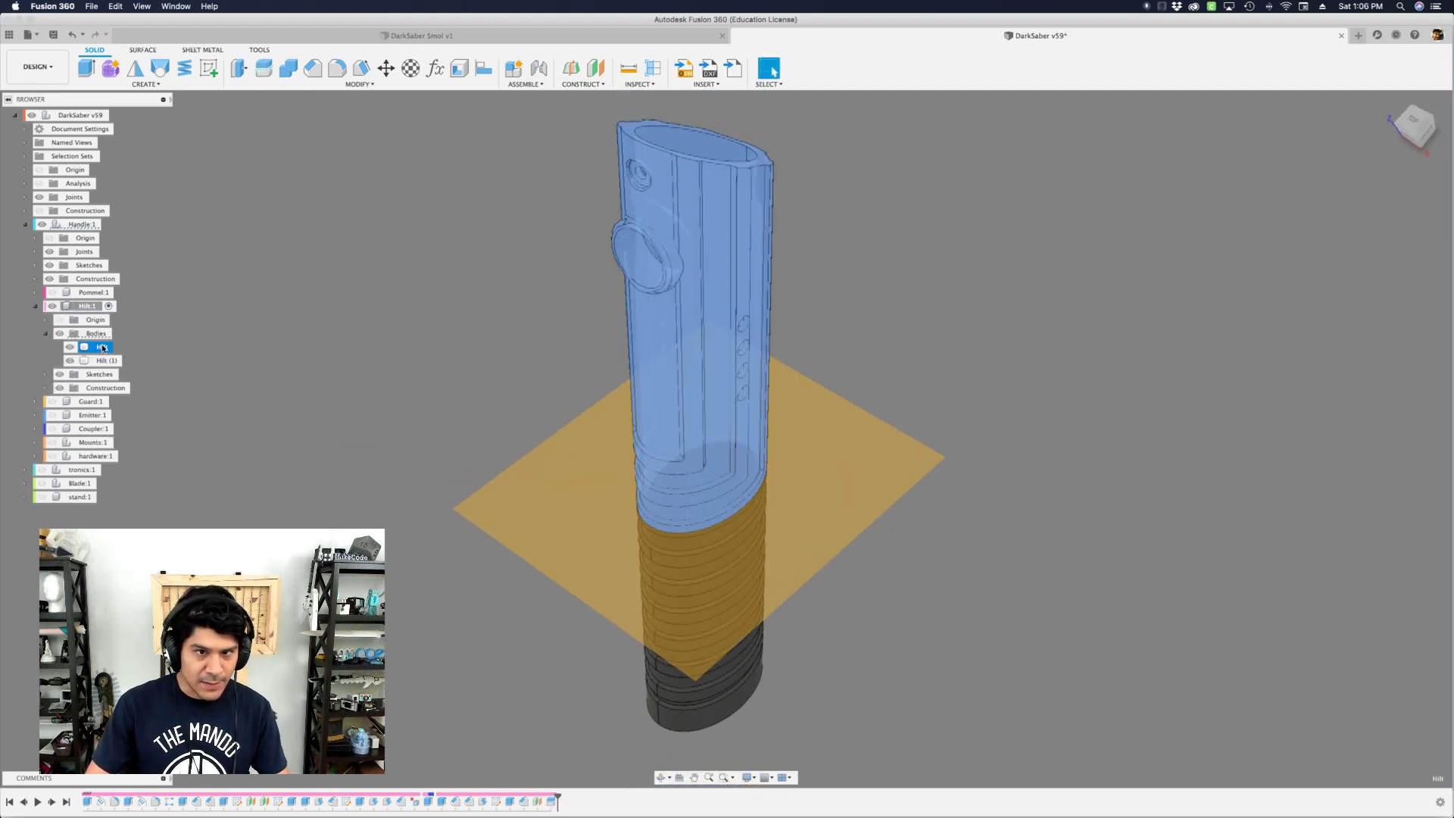
pyautogui.click(103, 348)
pyautogui.press('Right')
pyautogui.write('-yop')
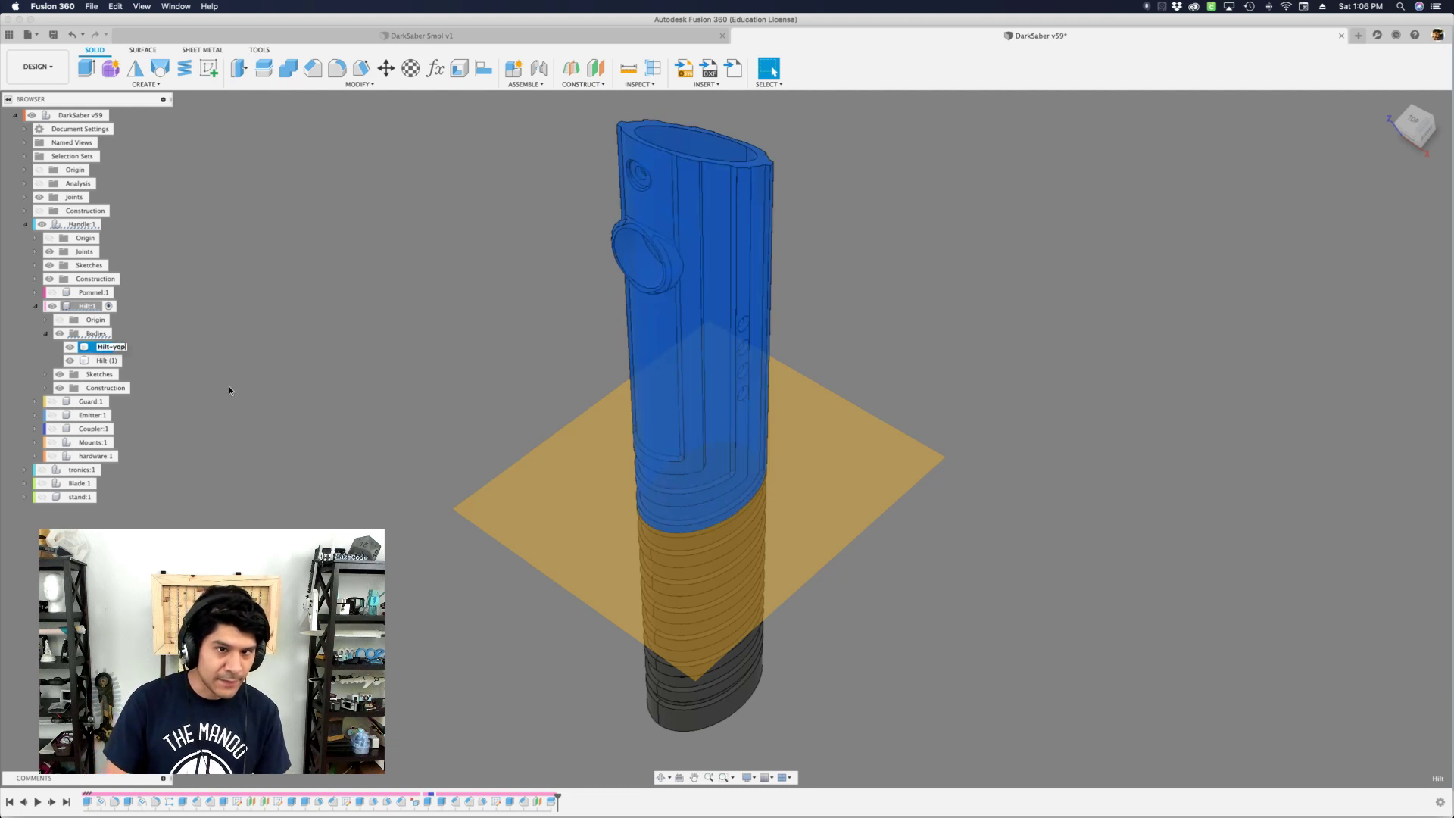
pyautogui.press('BackSpace')
pyautogui.press('BackSpace')
pyautogui.press('BackSpace')
pyautogui.write('t')
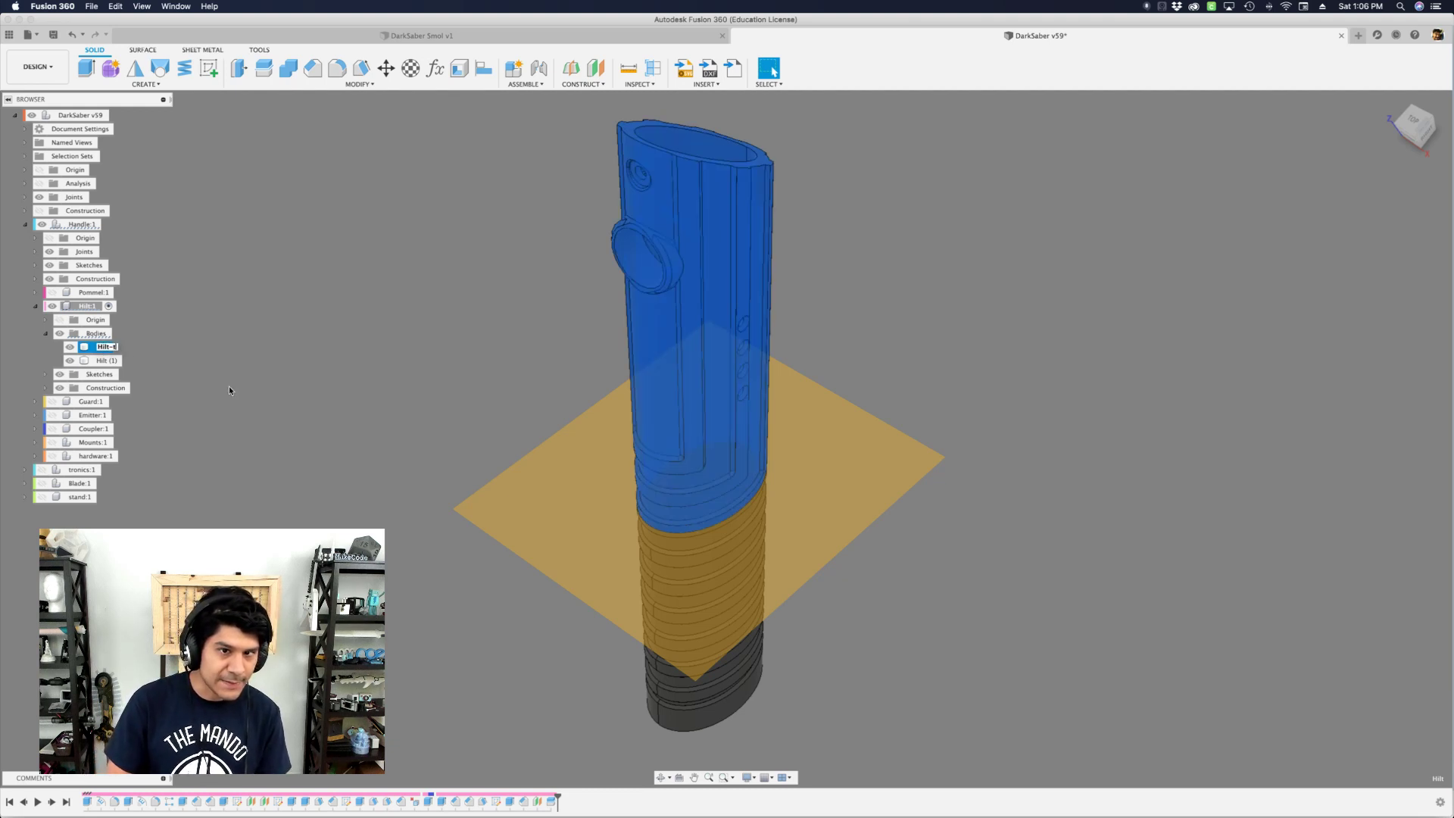
pyautogui.write('op')
pyautogui.press('Return')
# - Rename the lower half of the split hilt as Hilt-bottom
pyautogui.click(106, 361)
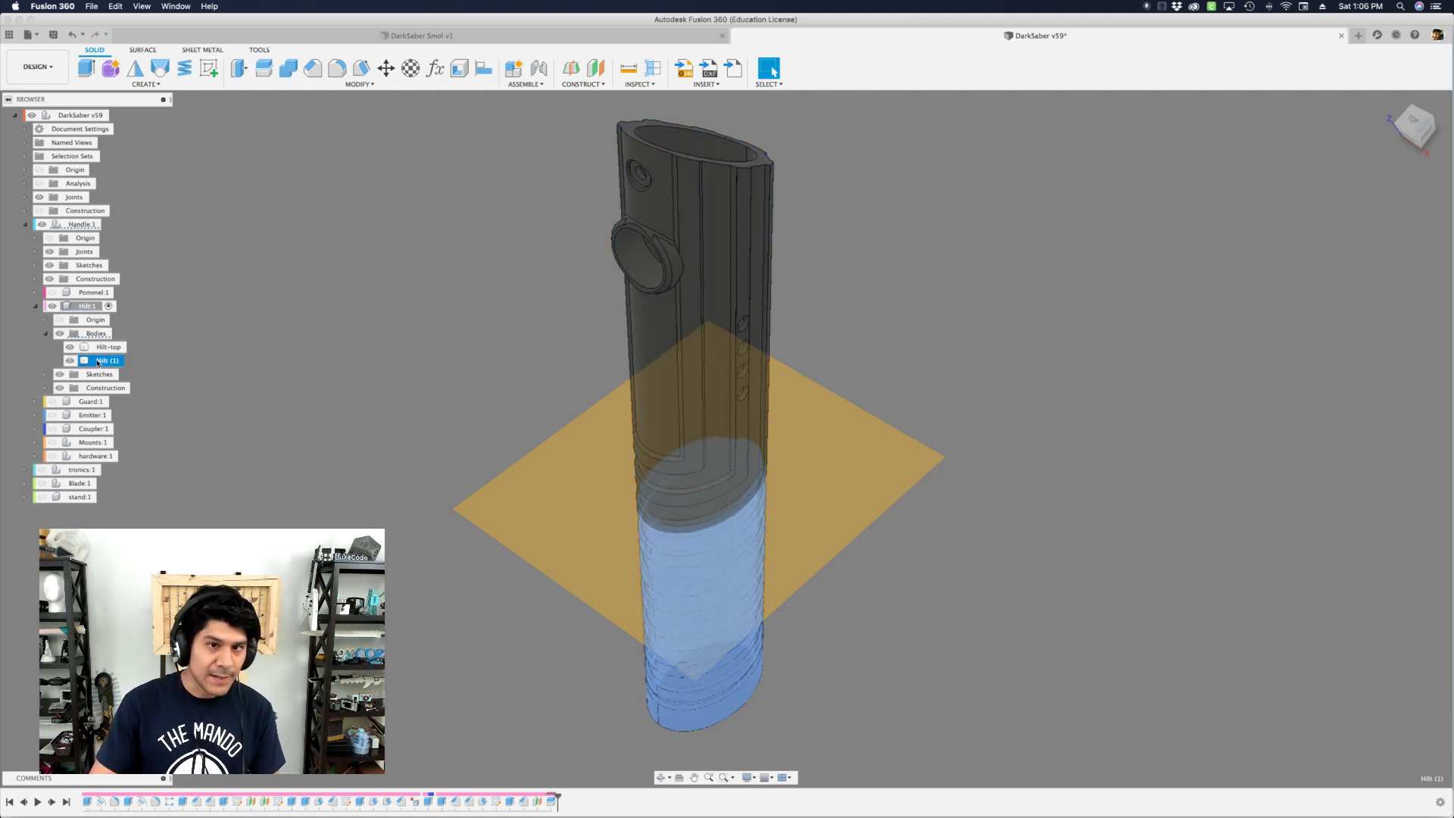
pyautogui.doubleClick(106, 361)
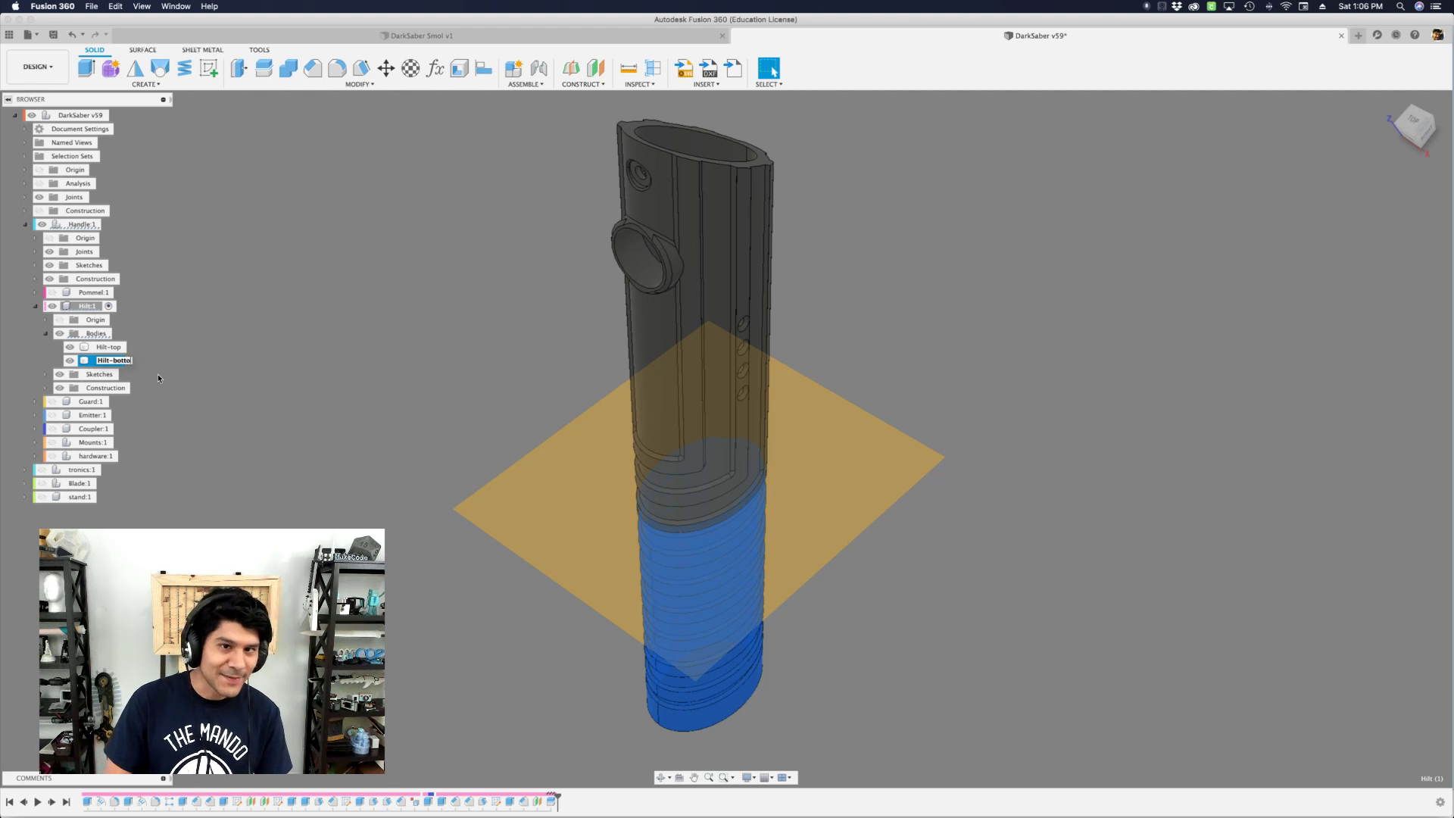
pyautogui.click(350, 476)
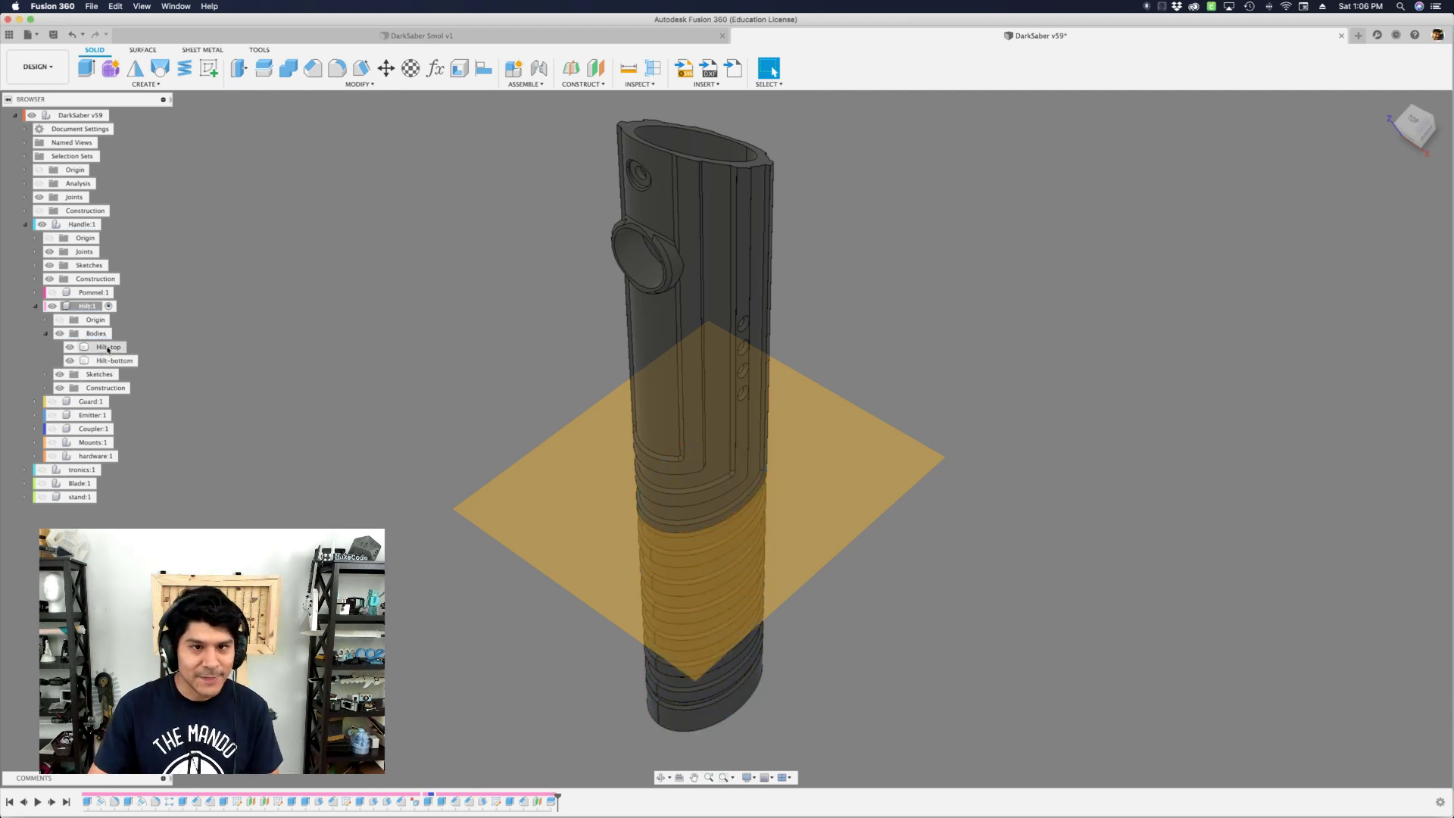
# - Hide Hilt-top and the Hilt's construction plane, and examine the cut rim and outer grooves of Hilt-bottom
pyautogui.click(70, 347)
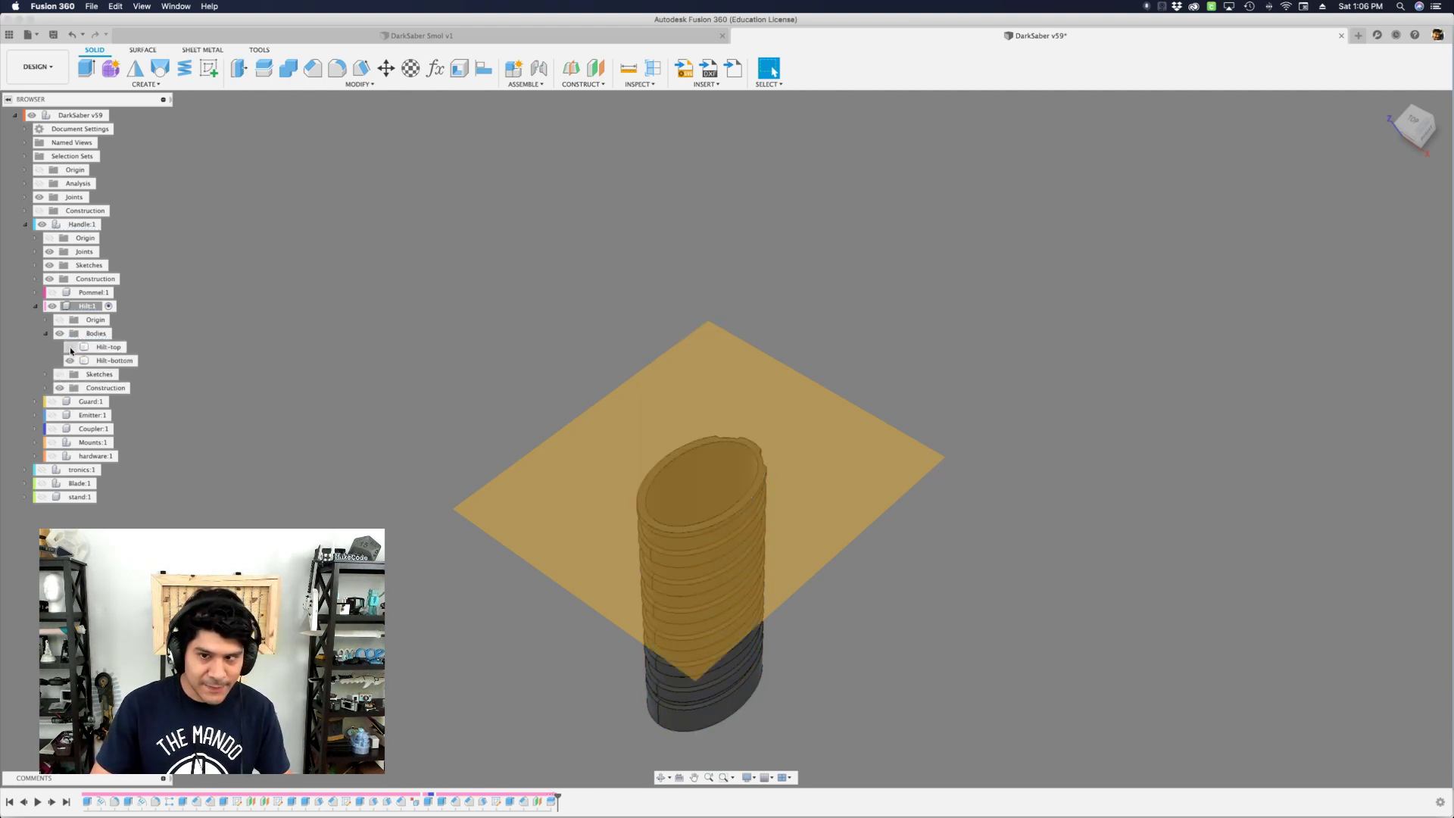
pyautogui.click(60, 390)
pyautogui.scroll(8, 715, 457)
pyautogui.keyDown('shift'); pyautogui.moveTo(719, 456); pyautogui.dragTo(635, 521, button='middle'); pyautogui.keyUp('shift')
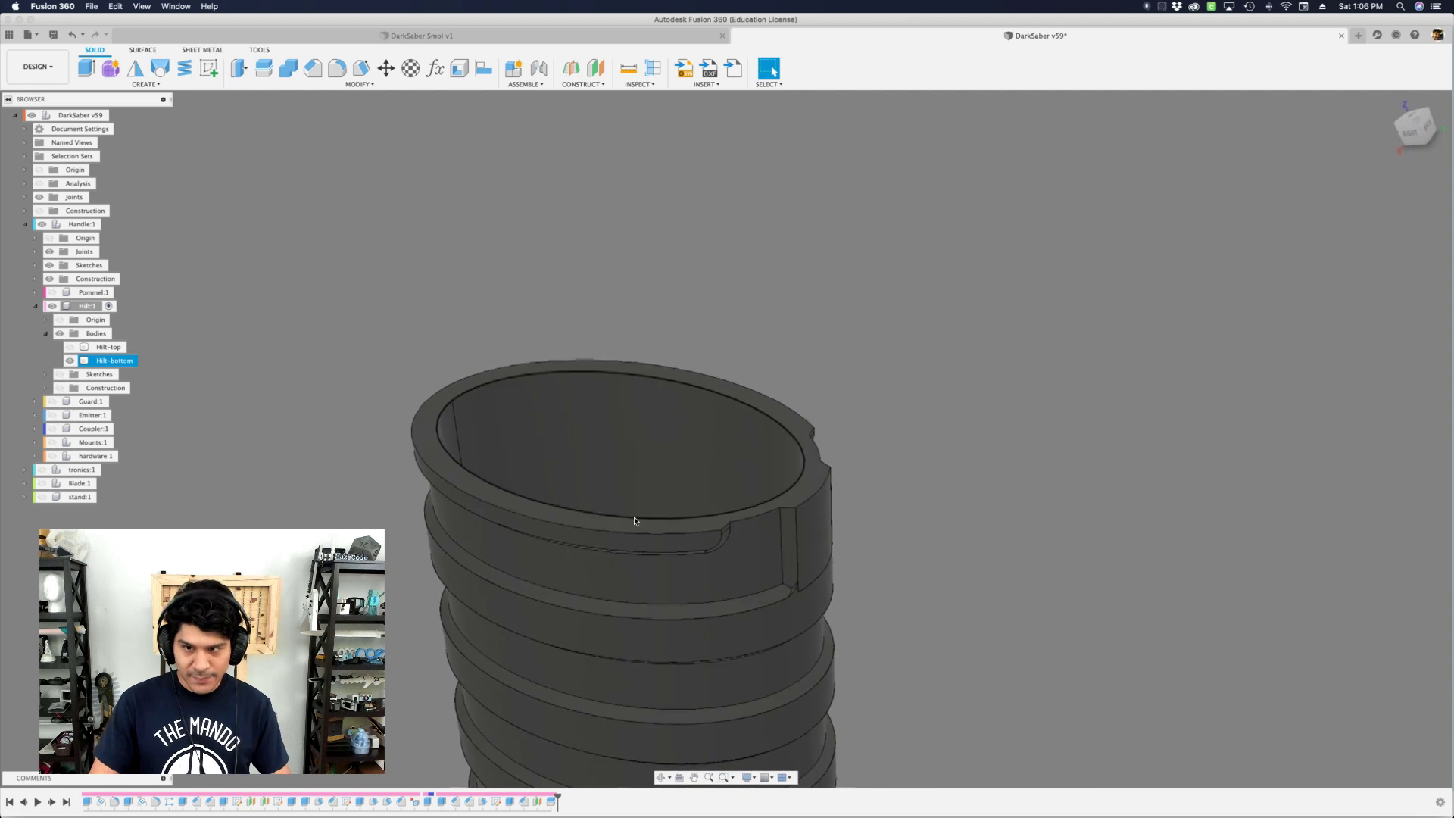
pyautogui.scroll(2, 635, 521)
pyautogui.click(503, 513)
pyautogui.press('F6')
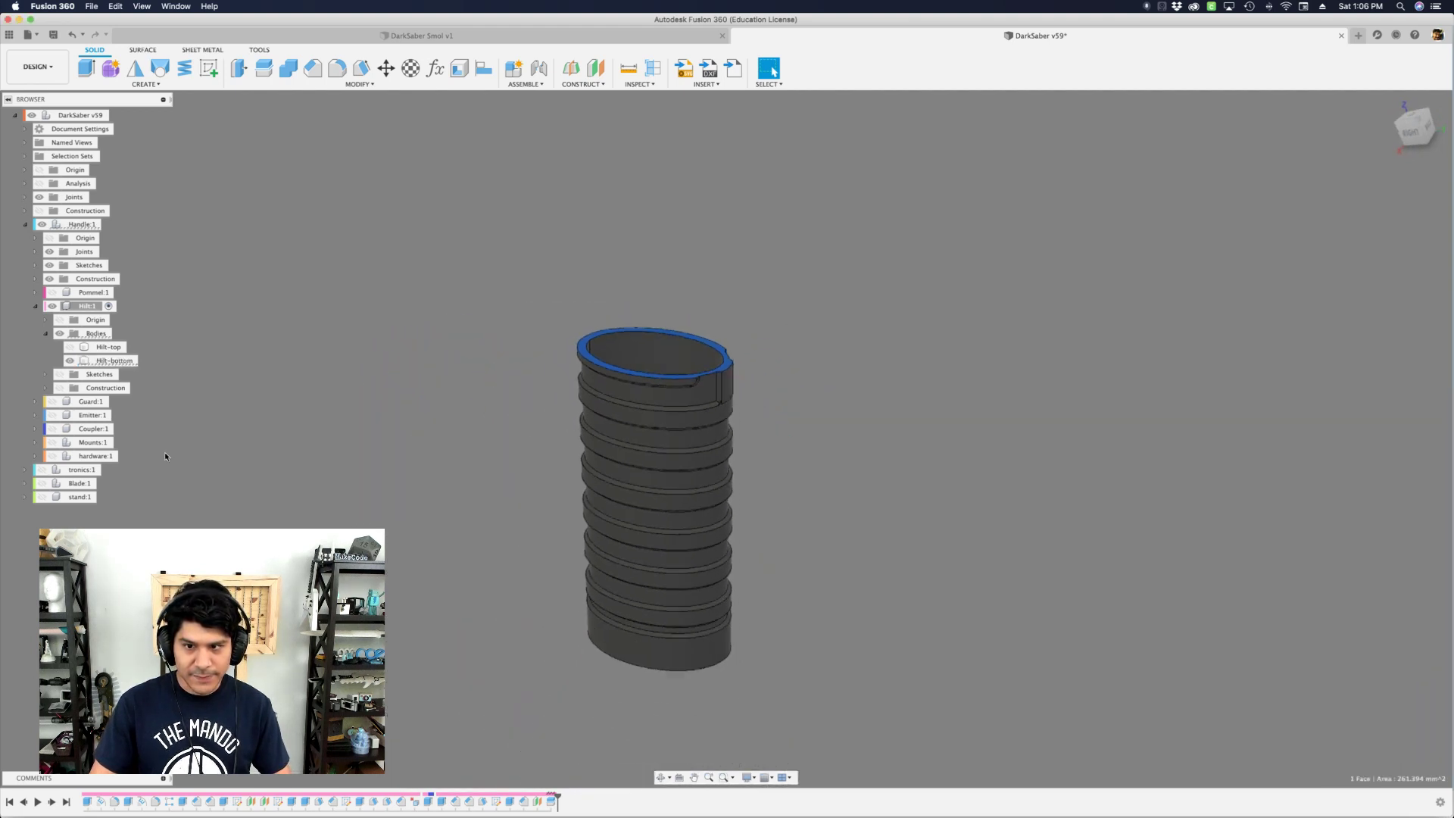
pyautogui.keyDown('shift'); pyautogui.moveTo(167, 457); pyautogui.dragTo(470, 428, button='middle'); pyautogui.keyUp('shift')
pyautogui.scroll(5, 550, 534)
pyautogui.click(620, 581)
# - Hide Hilt-bottom, show Hilt-top alone, and examine the upper half from several sides
pyautogui.click(72, 362)
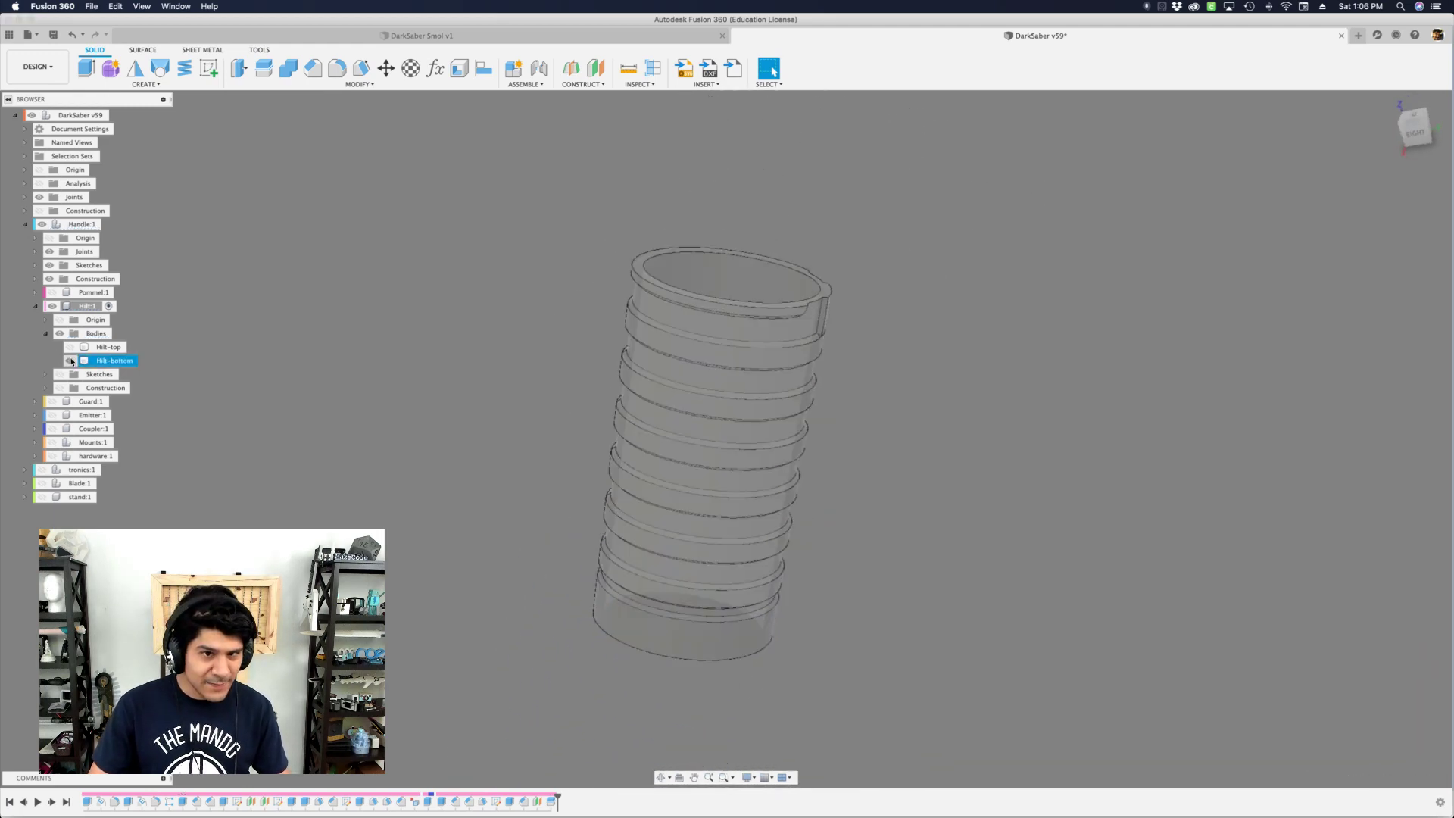
pyautogui.click(71, 362)
pyautogui.click(70, 347)
pyautogui.keyDown('shift'); pyautogui.moveTo(363, 394); pyautogui.dragTo(600, 431, button='middle'); pyautogui.keyUp('shift')
pyautogui.scroll(5, 600, 429)
pyautogui.click(633, 251)
pyautogui.keyDown('shift'); pyautogui.moveTo(632, 252); pyautogui.dragTo(359, 453, button='middle'); pyautogui.keyUp('shift')
pyautogui.click(334, 458)
pyautogui.click(560, 436)
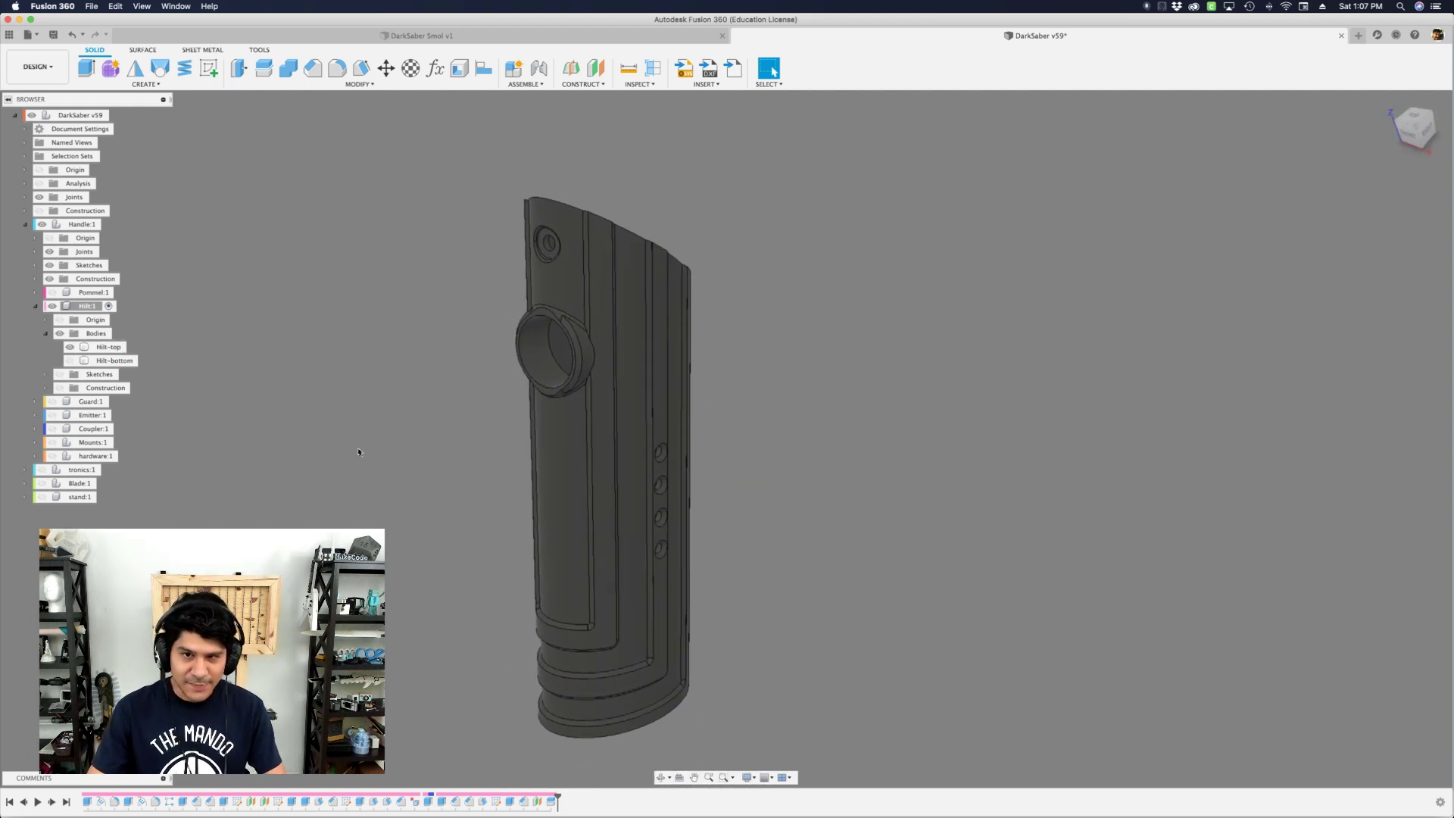
# - Show Hilt-bottom again and unisolate the Hilt component to bring back the rest of the Darksaber
pyautogui.click(70, 359)
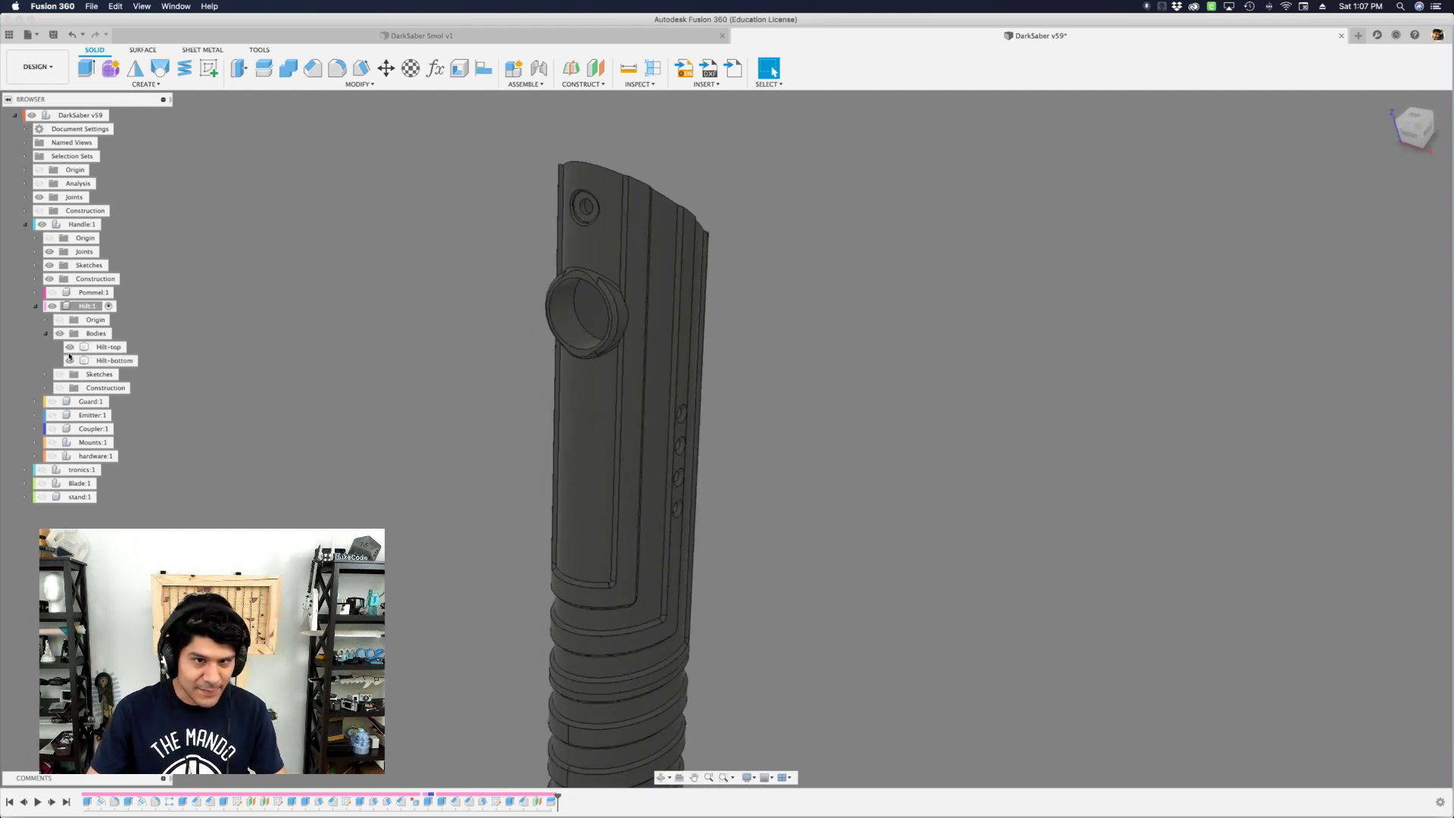
pyautogui.rightClick(91, 306)
pyautogui.click(125, 591)
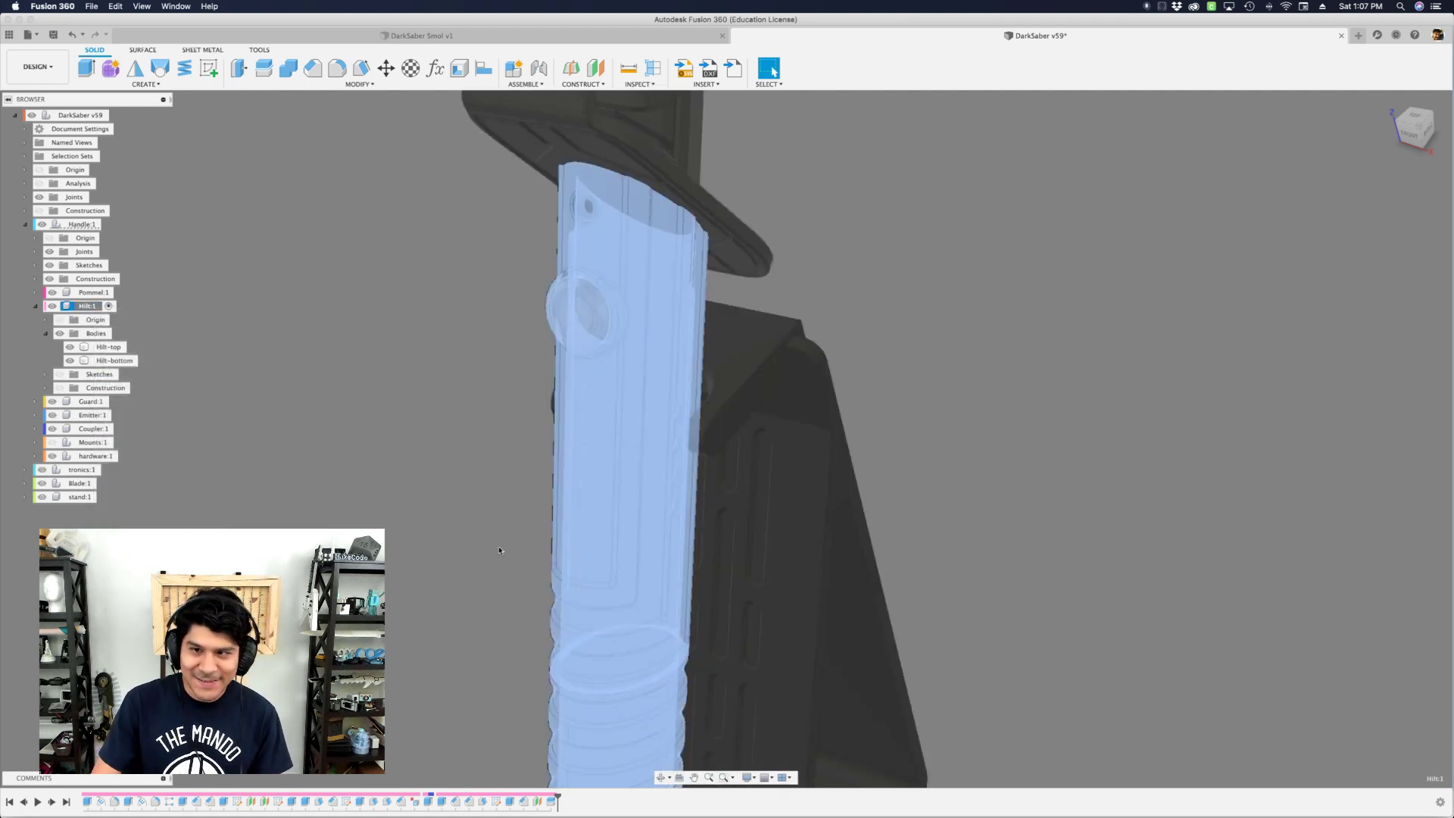
pyautogui.click(454, 488)
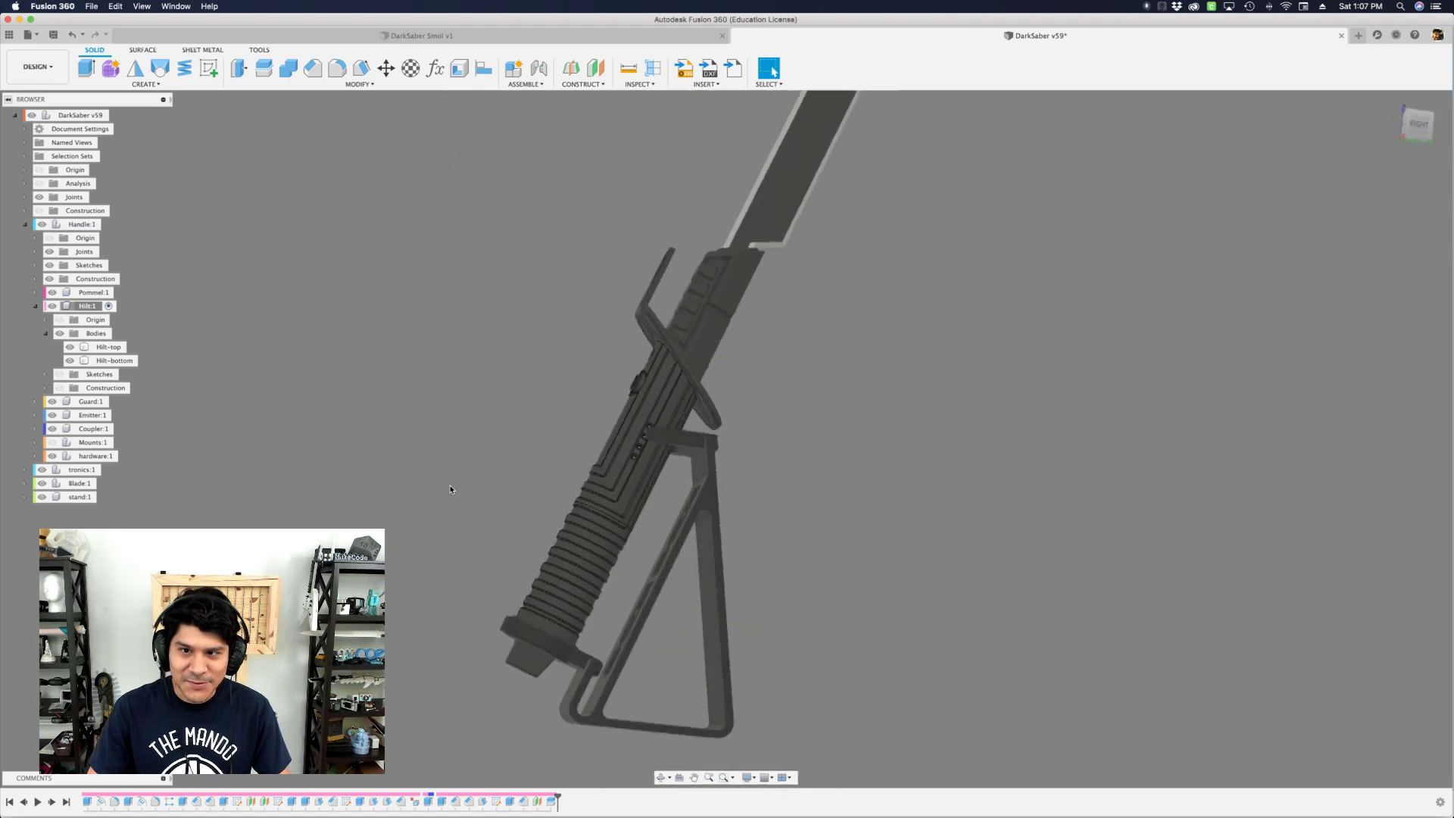
# - Activate the top-level DarkSaber v59 component and collapse the Handle assembly
pyautogui.rightClick(94, 115)
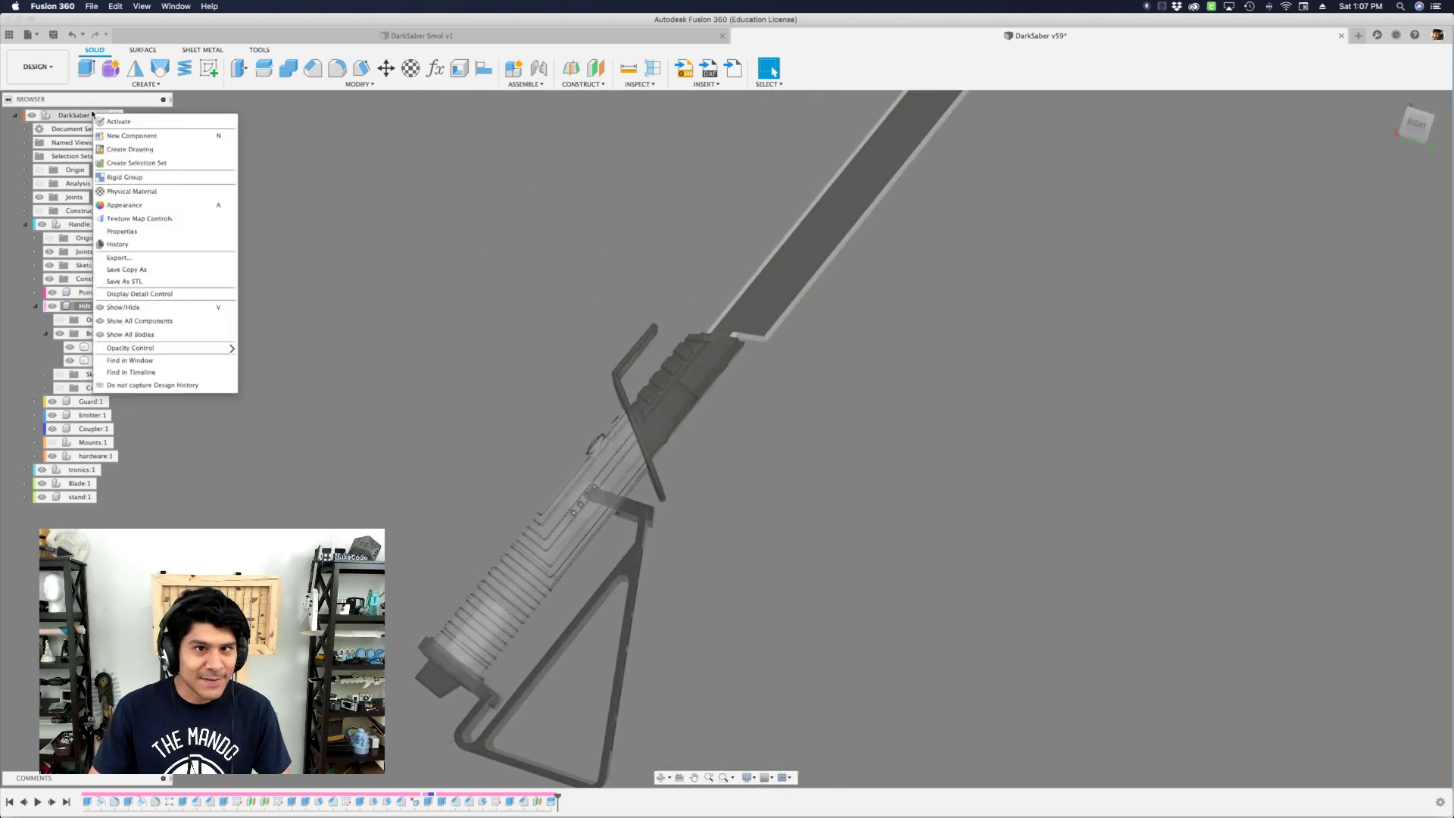
pyautogui.click(177, 169)
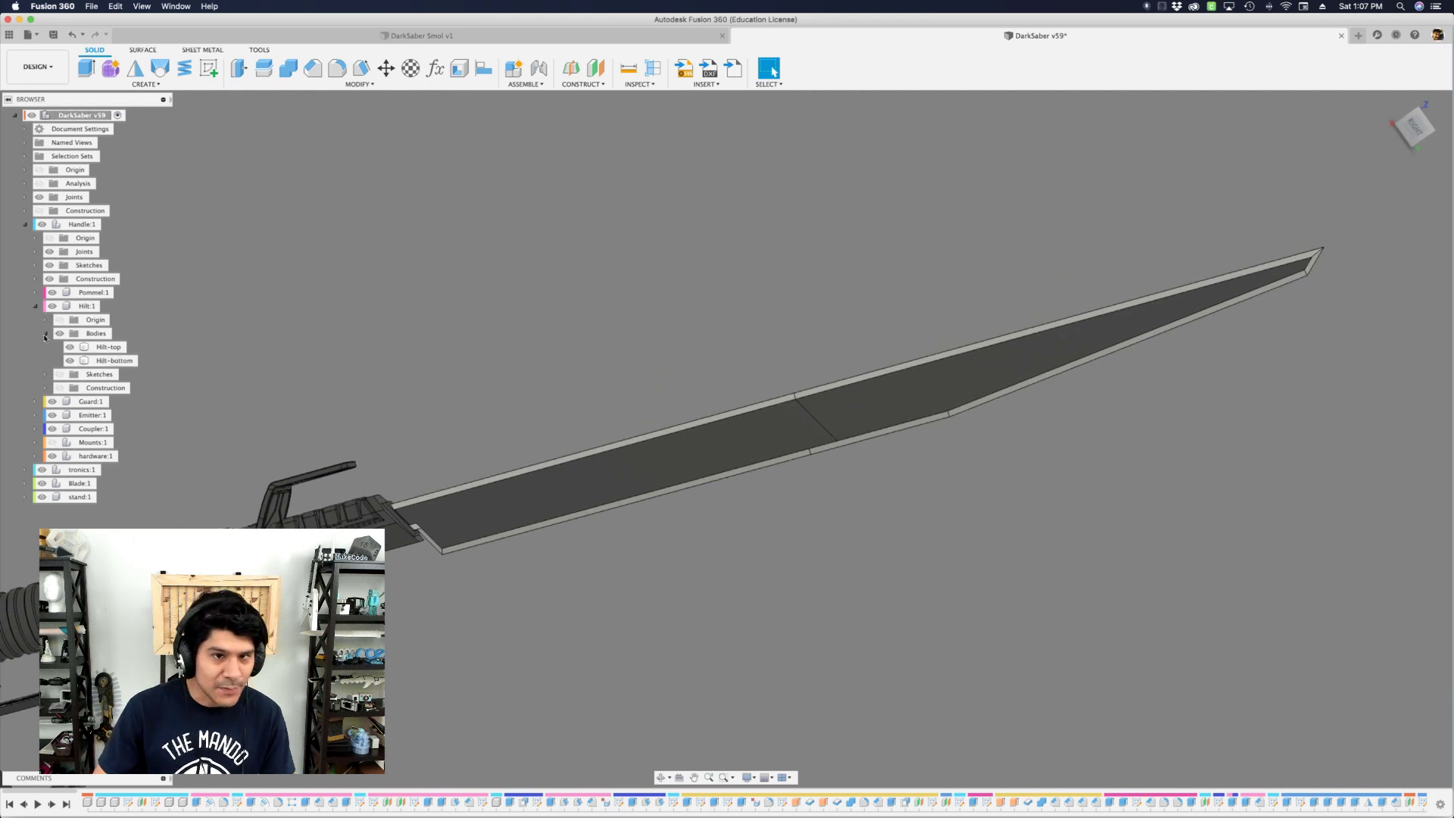
pyautogui.click(26, 225)
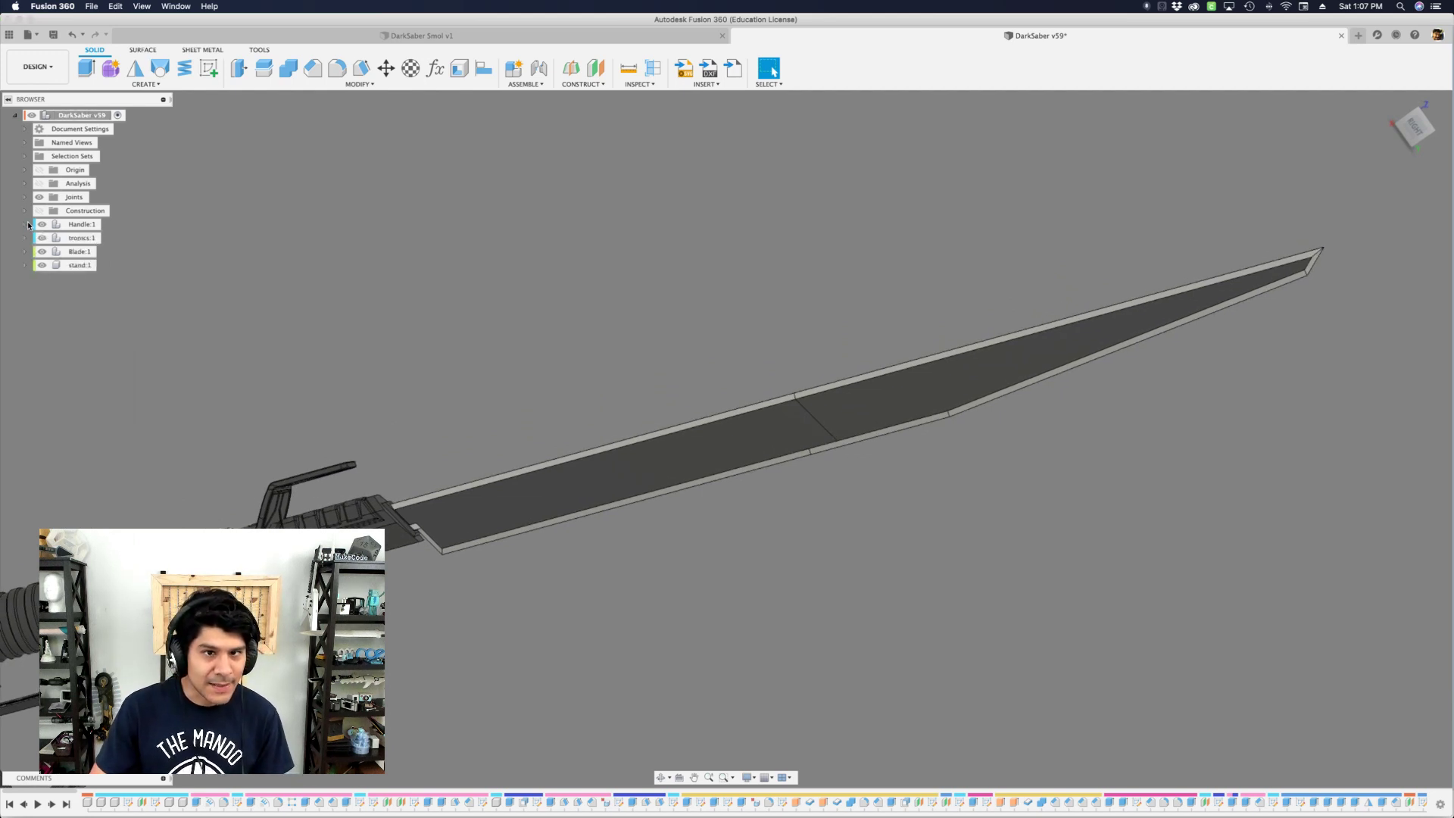
# - Activate the Blade component, expand its contents and isolate it from the rest of the assembly
pyautogui.rightClick(78, 251)
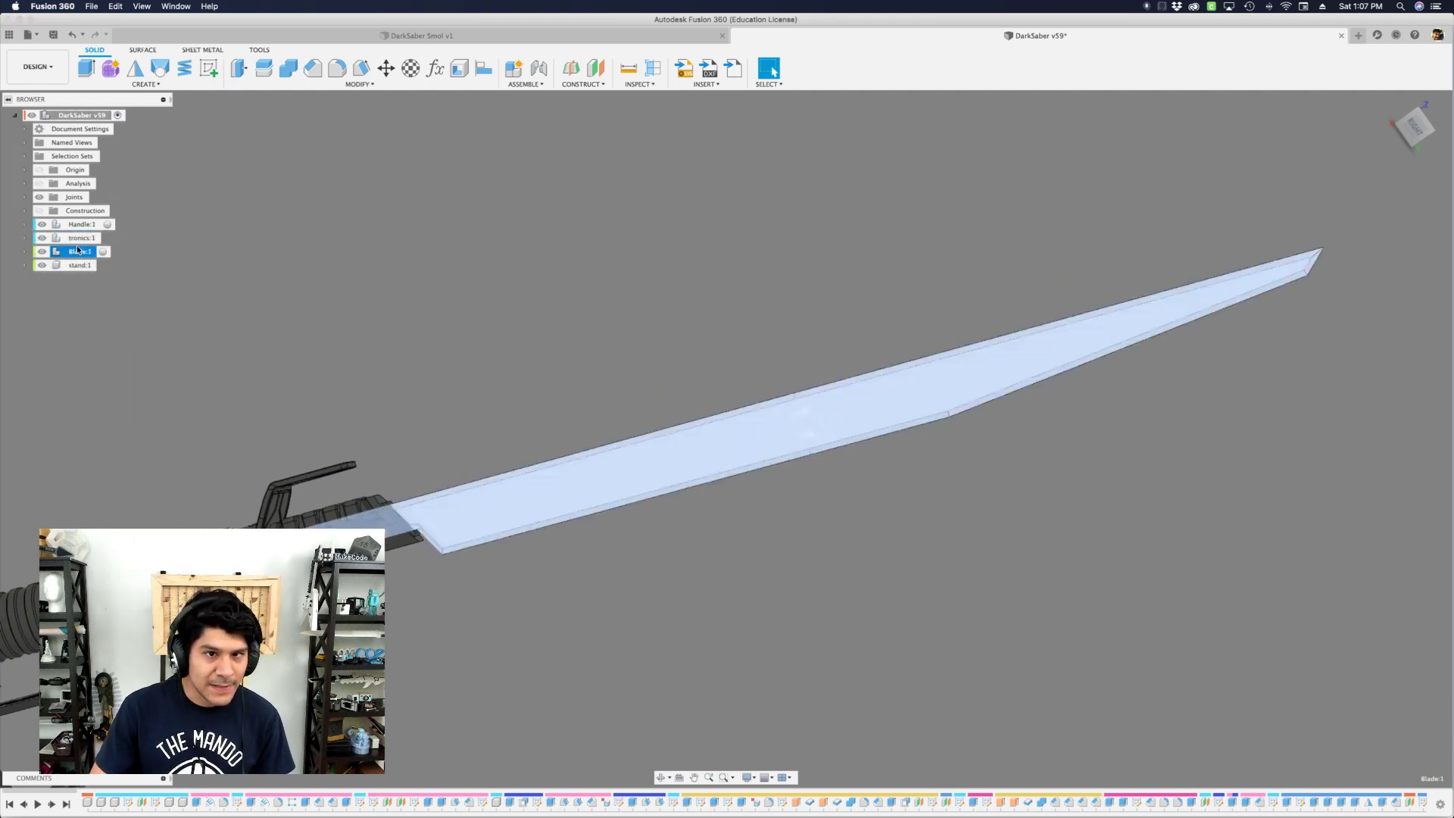
pyautogui.click(135, 260)
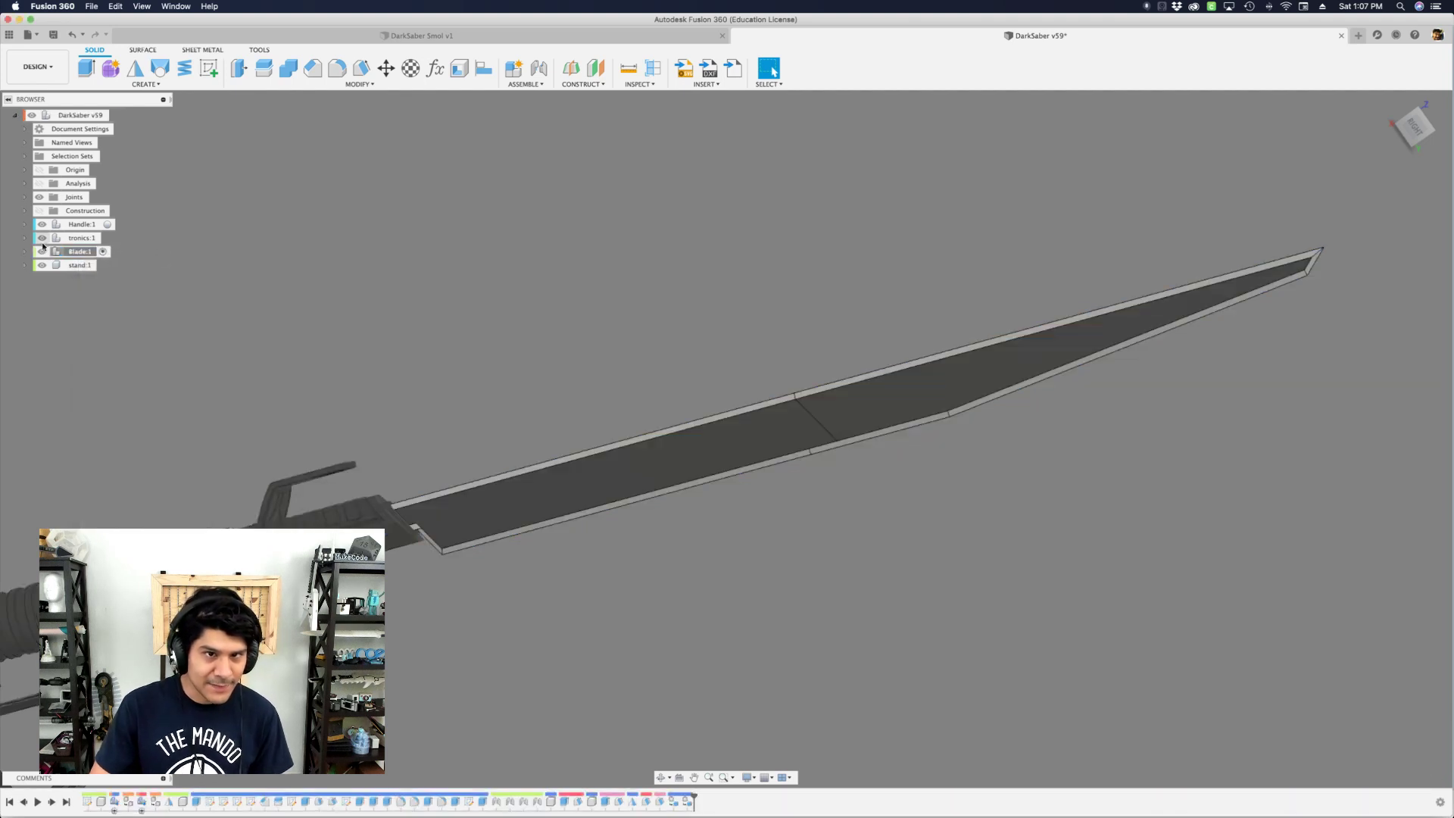
pyautogui.click(25, 251)
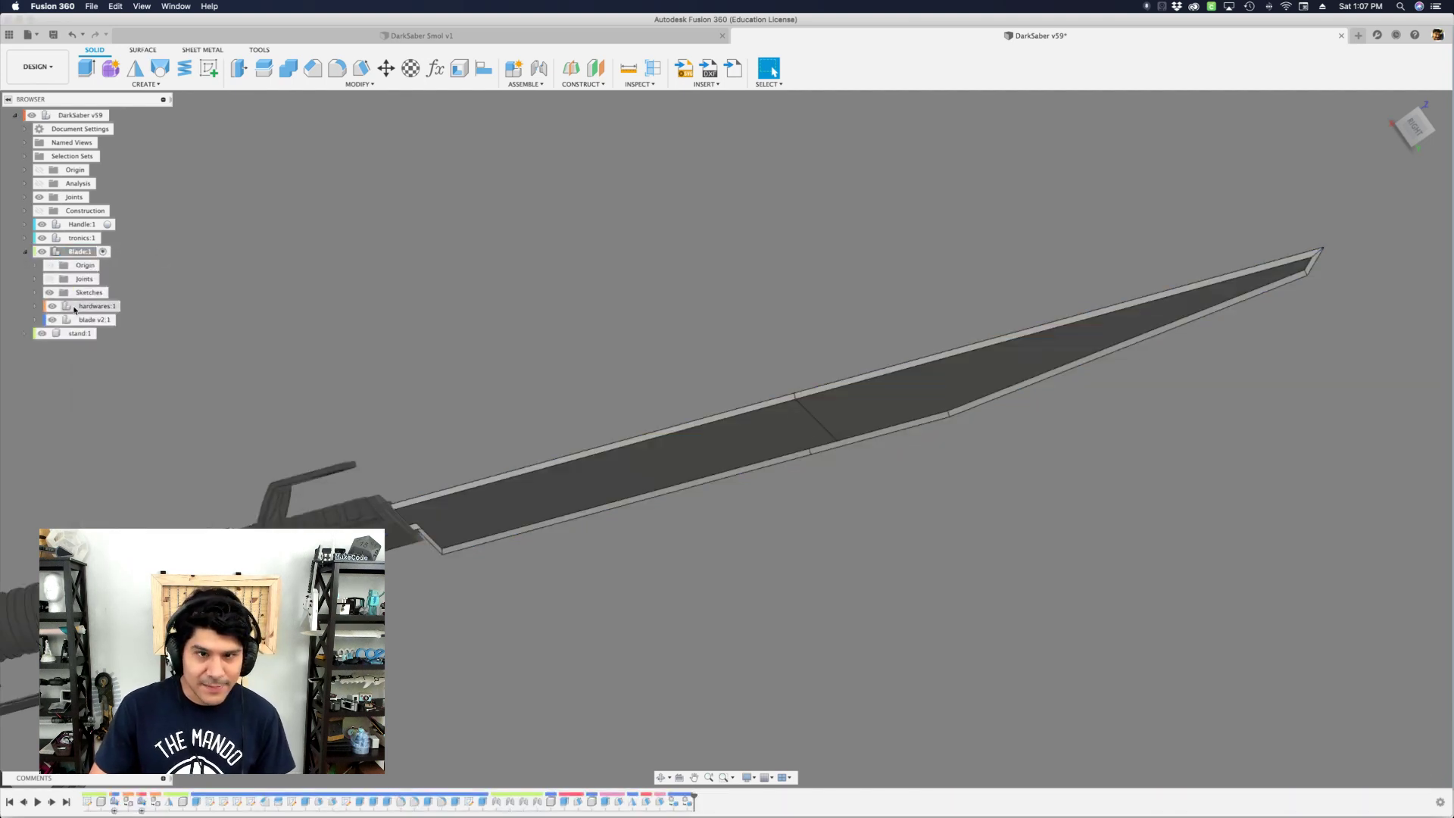
pyautogui.click(76, 252)
pyautogui.rightClick(78, 257)
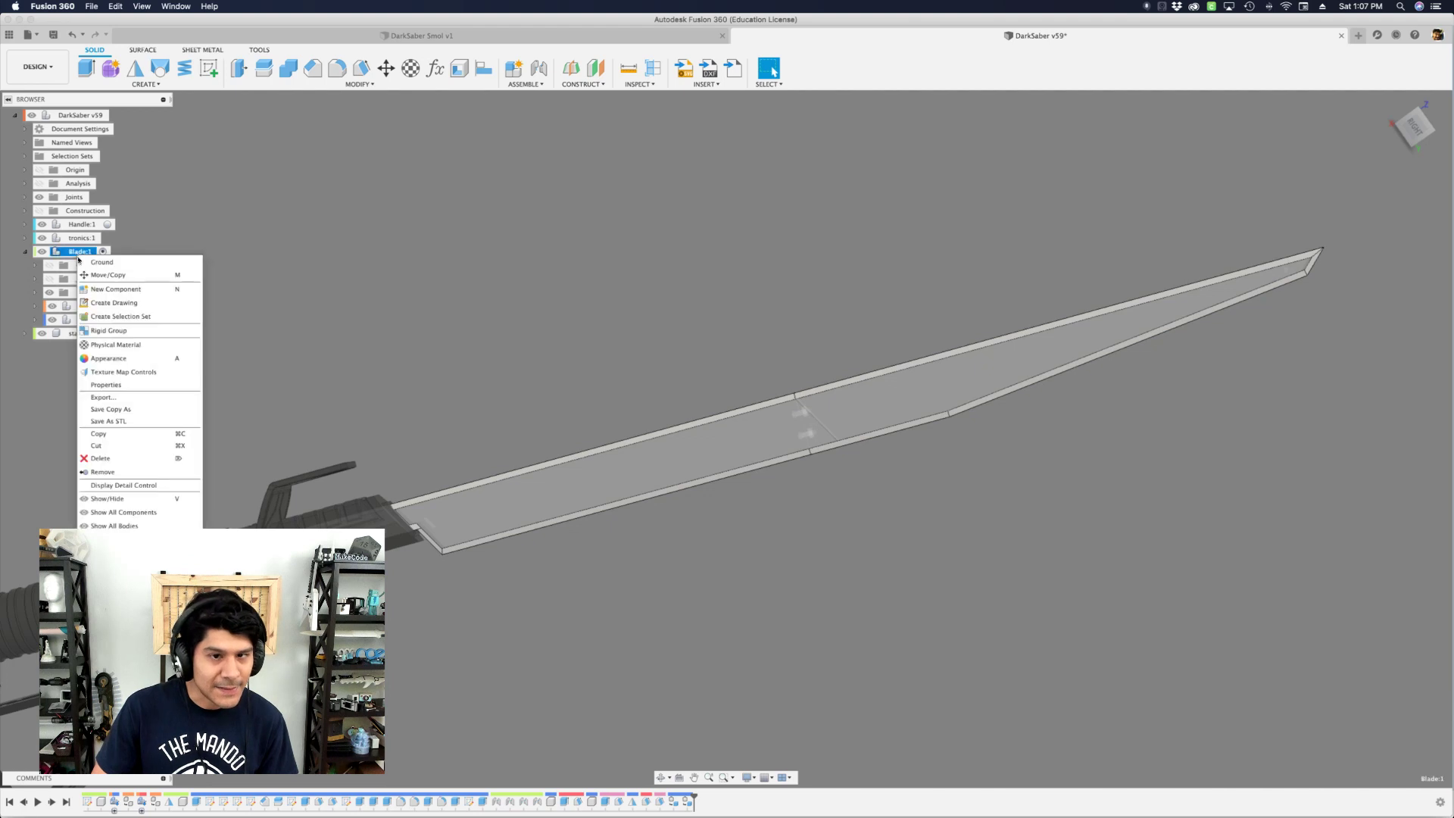
pyautogui.click(106, 563)
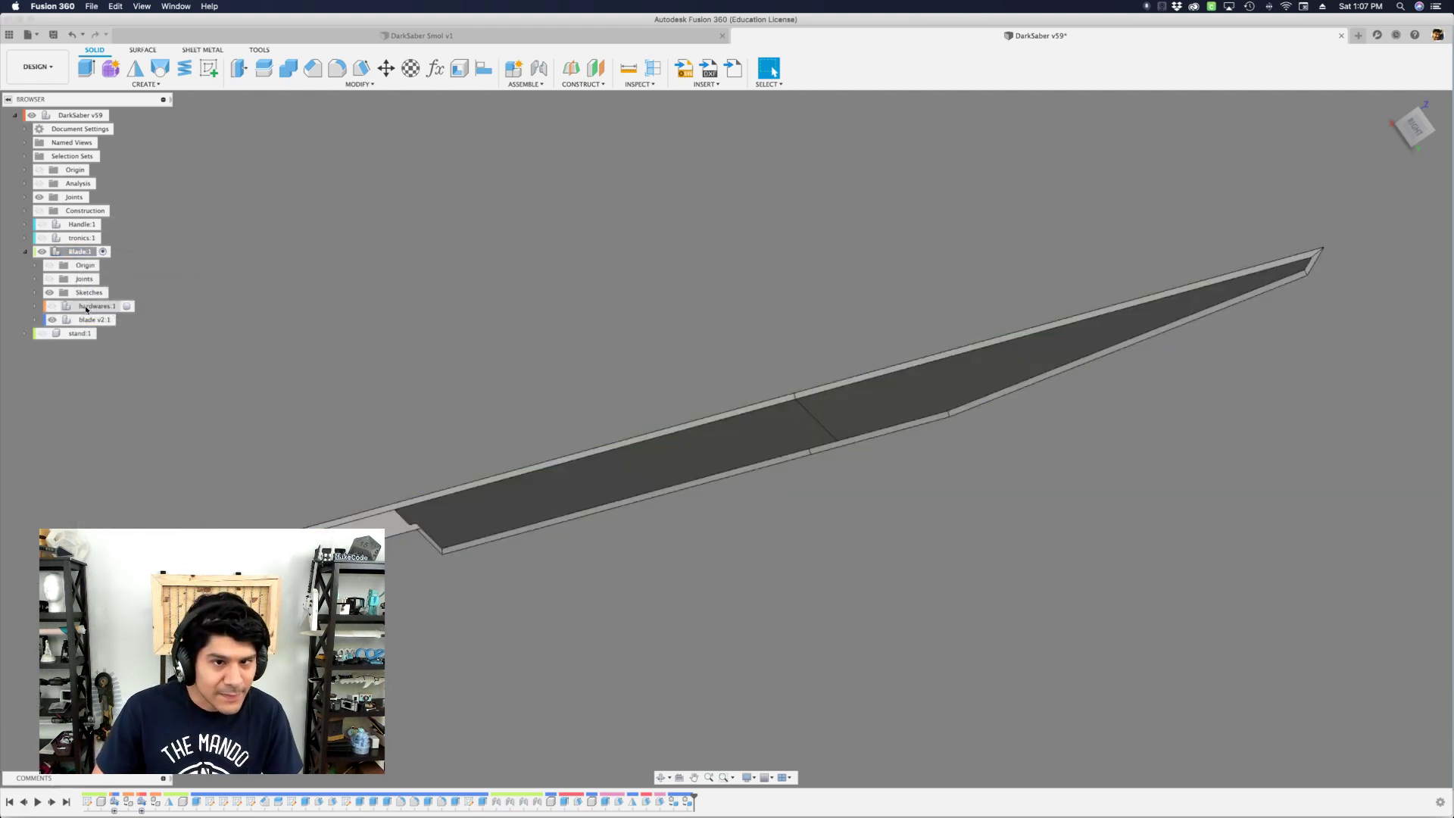
# - Expand the blade v2 component and hide its blade tip, blade base, and all base and tip covers
pyautogui.click(36, 320)
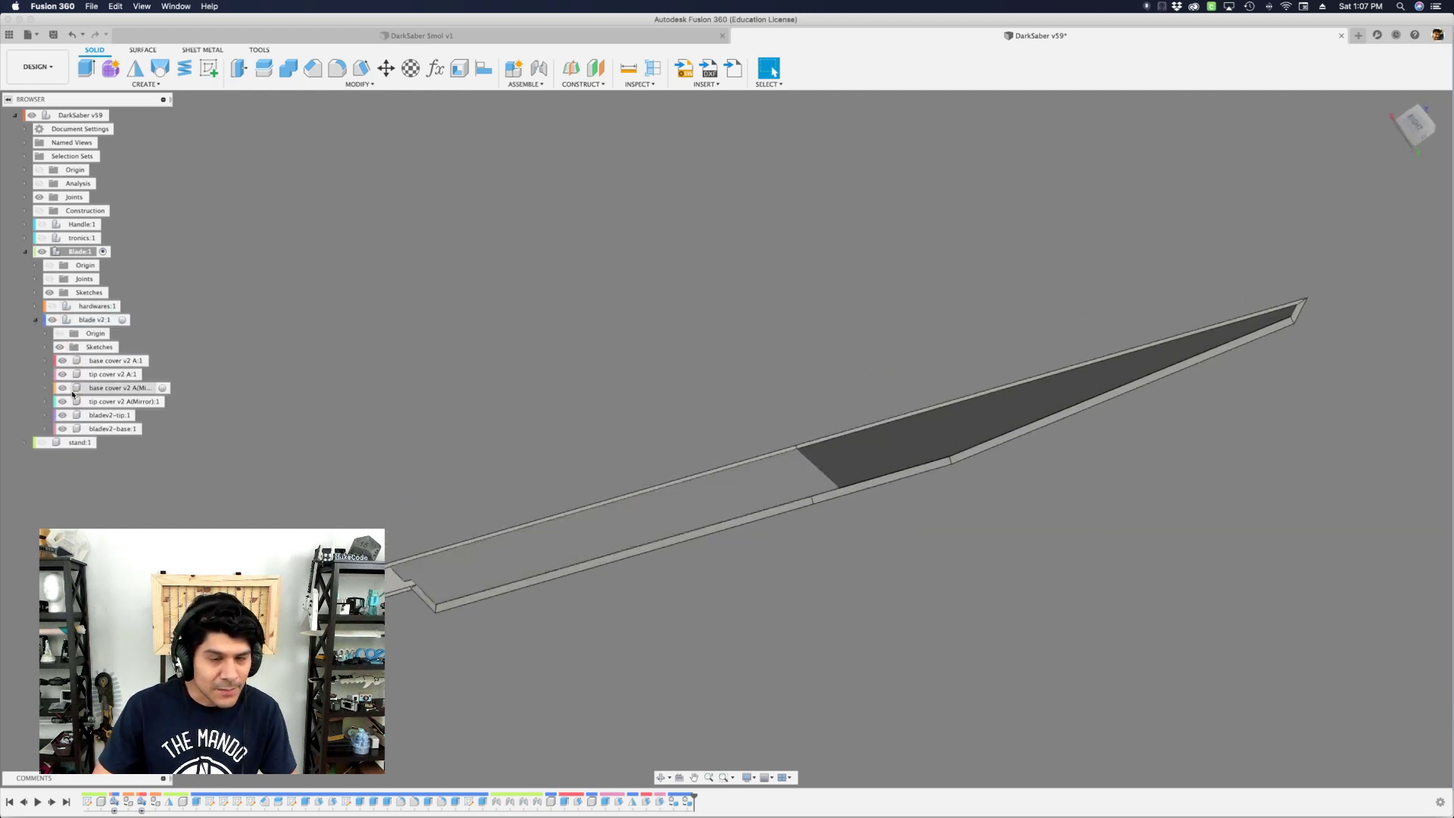
pyautogui.click(64, 428)
pyautogui.click(72, 416)
pyautogui.click(63, 415)
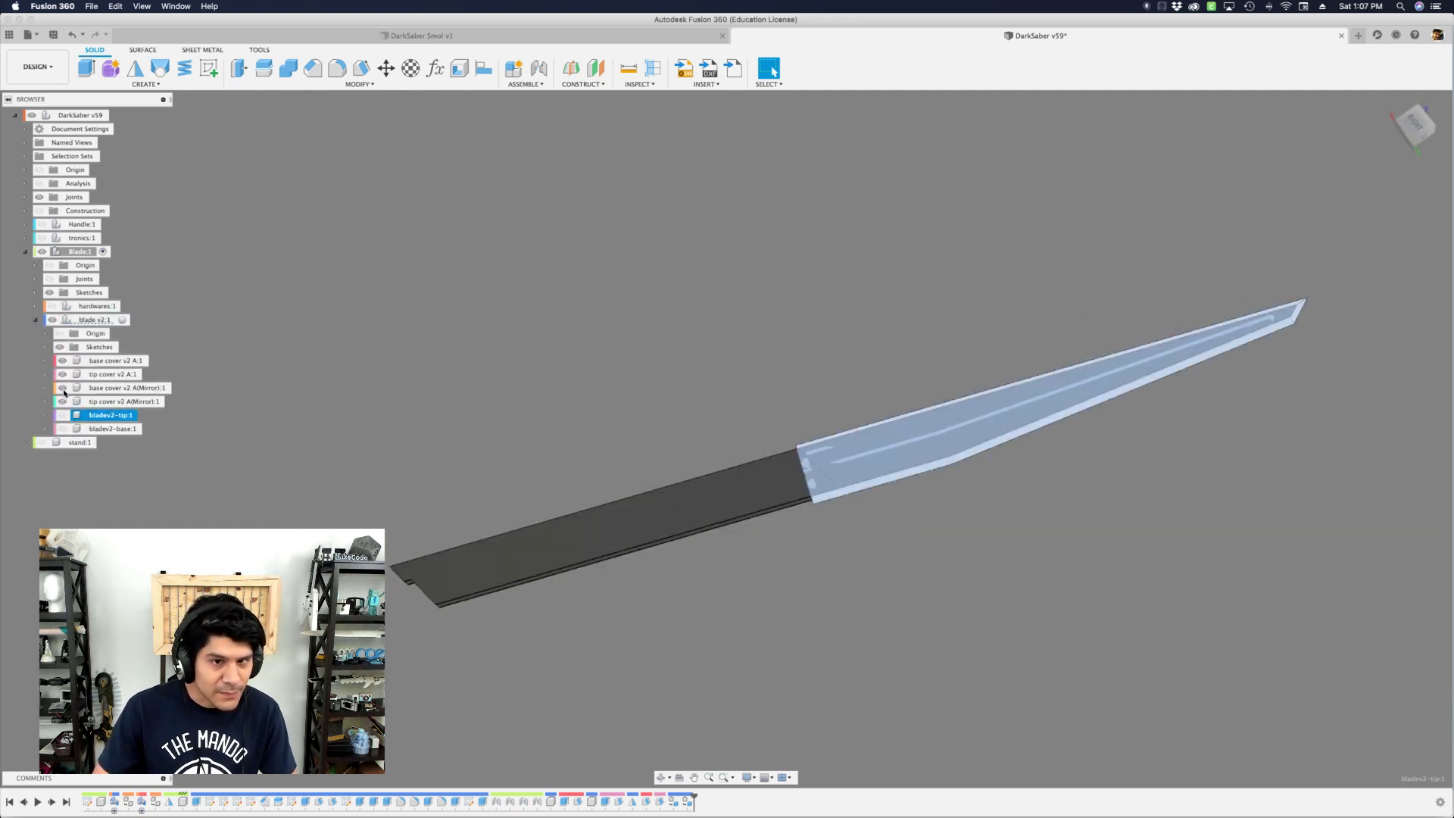
pyautogui.click(63, 388)
pyautogui.click(64, 401)
pyautogui.click(63, 387)
pyautogui.click(63, 361)
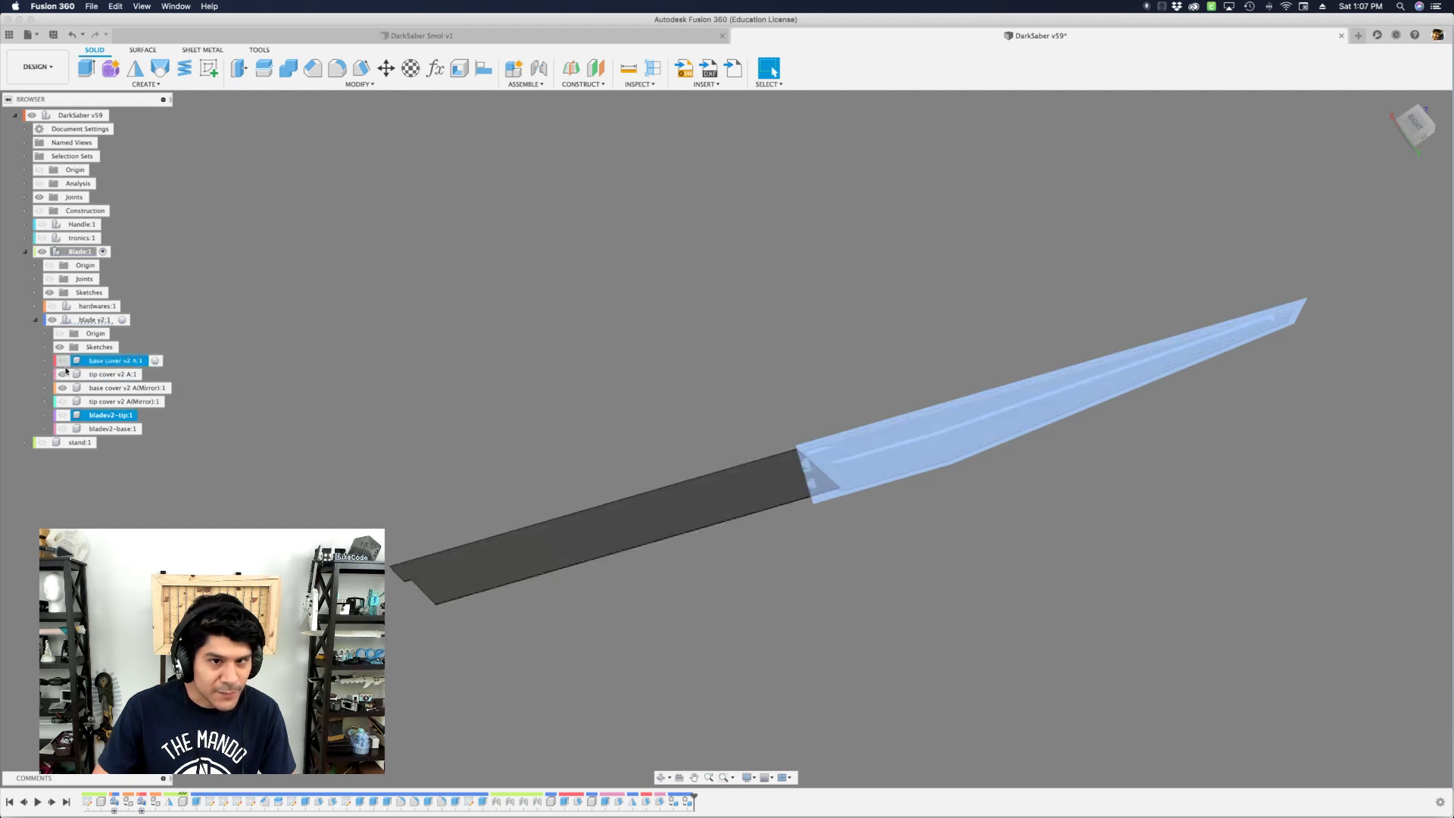
pyautogui.click(64, 374)
pyautogui.click(356, 350)
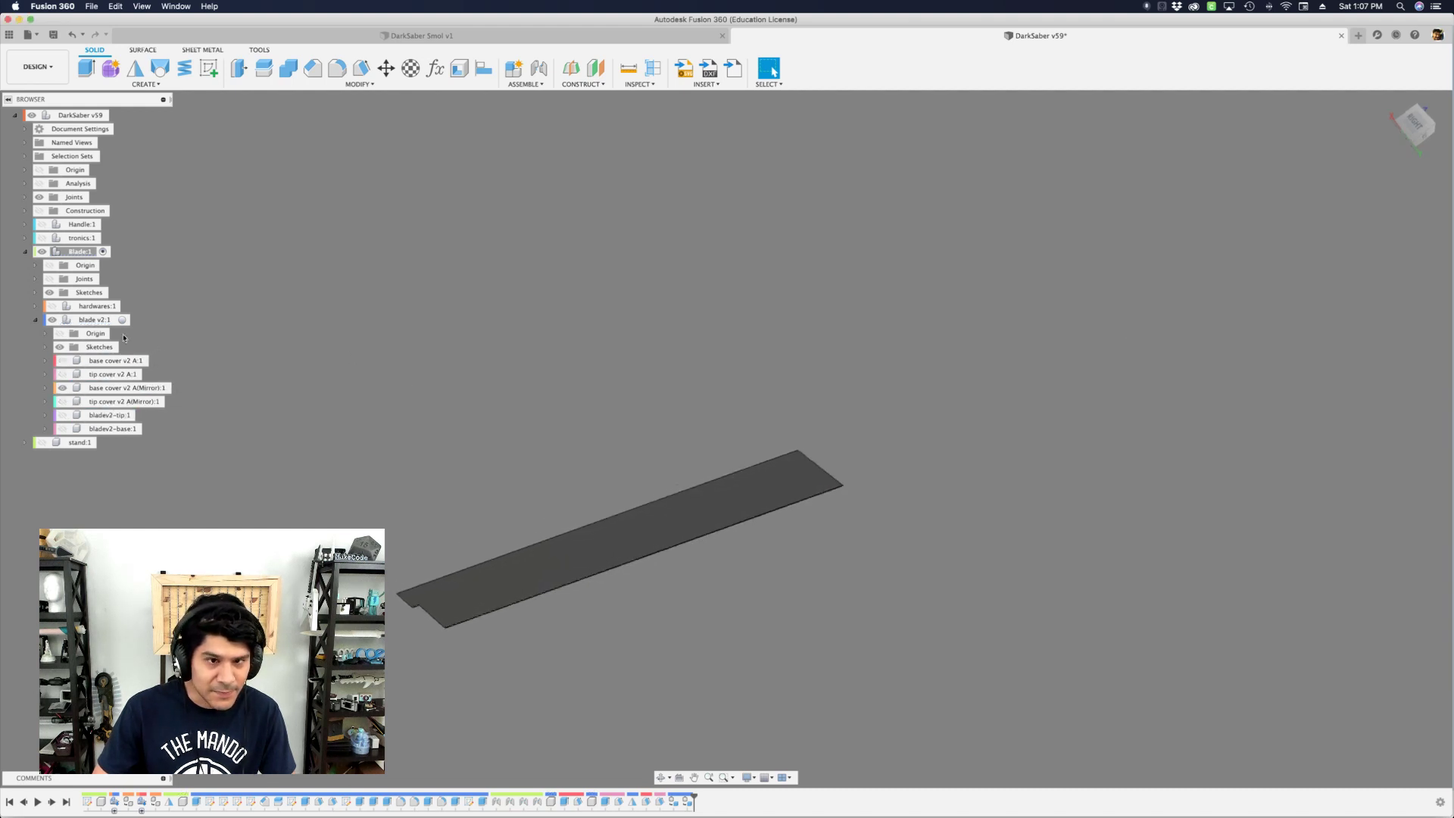
pyautogui.click(64, 388)
# - Show the bladev2-tip and bladev2-base components again without their covers
pyautogui.click(63, 415)
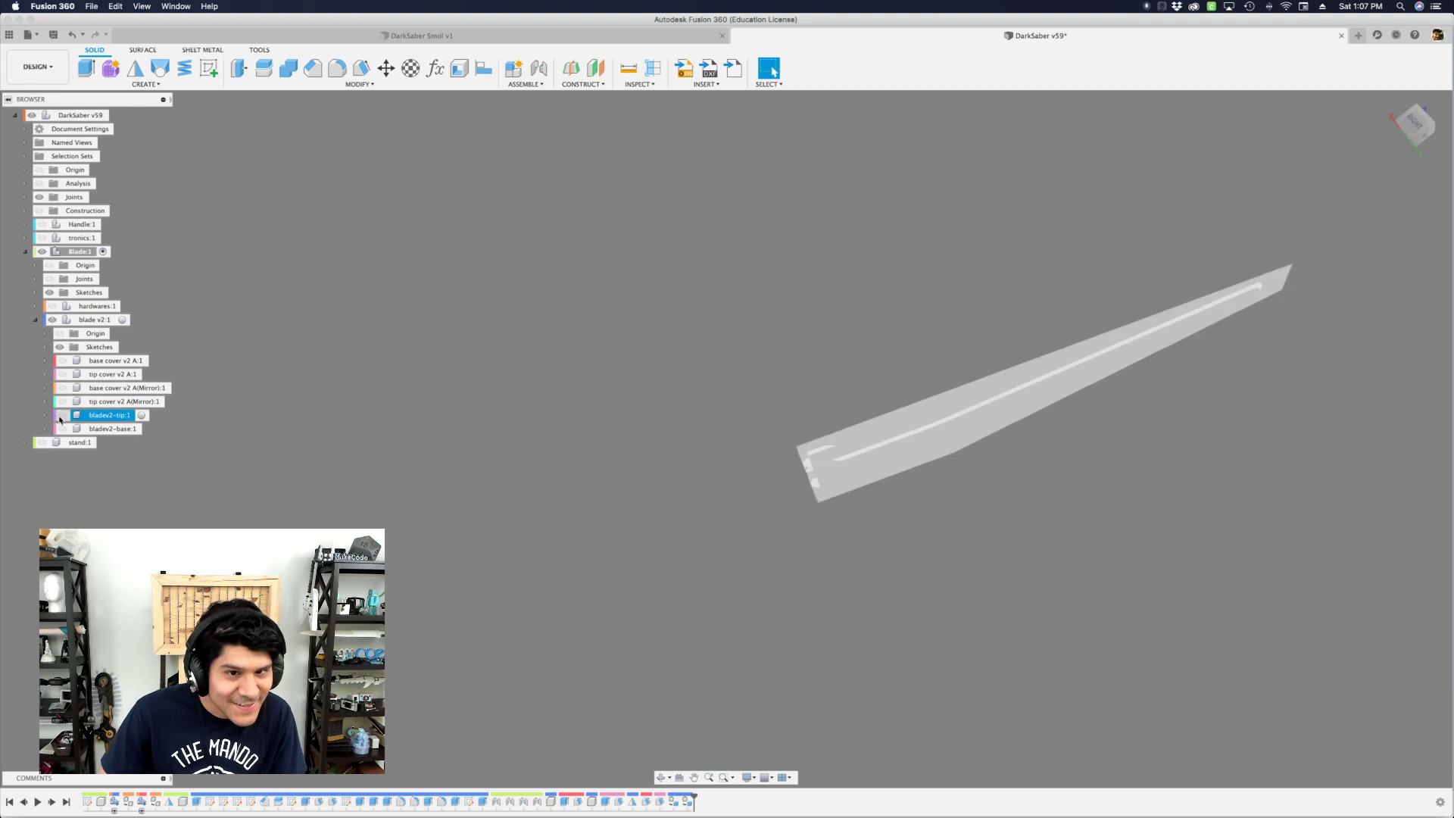
pyautogui.click(63, 429)
pyautogui.keyDown('shift'); pyautogui.moveTo(946, 250); pyautogui.dragTo(1013, 206, button='middle'); pyautogui.keyUp('shift')
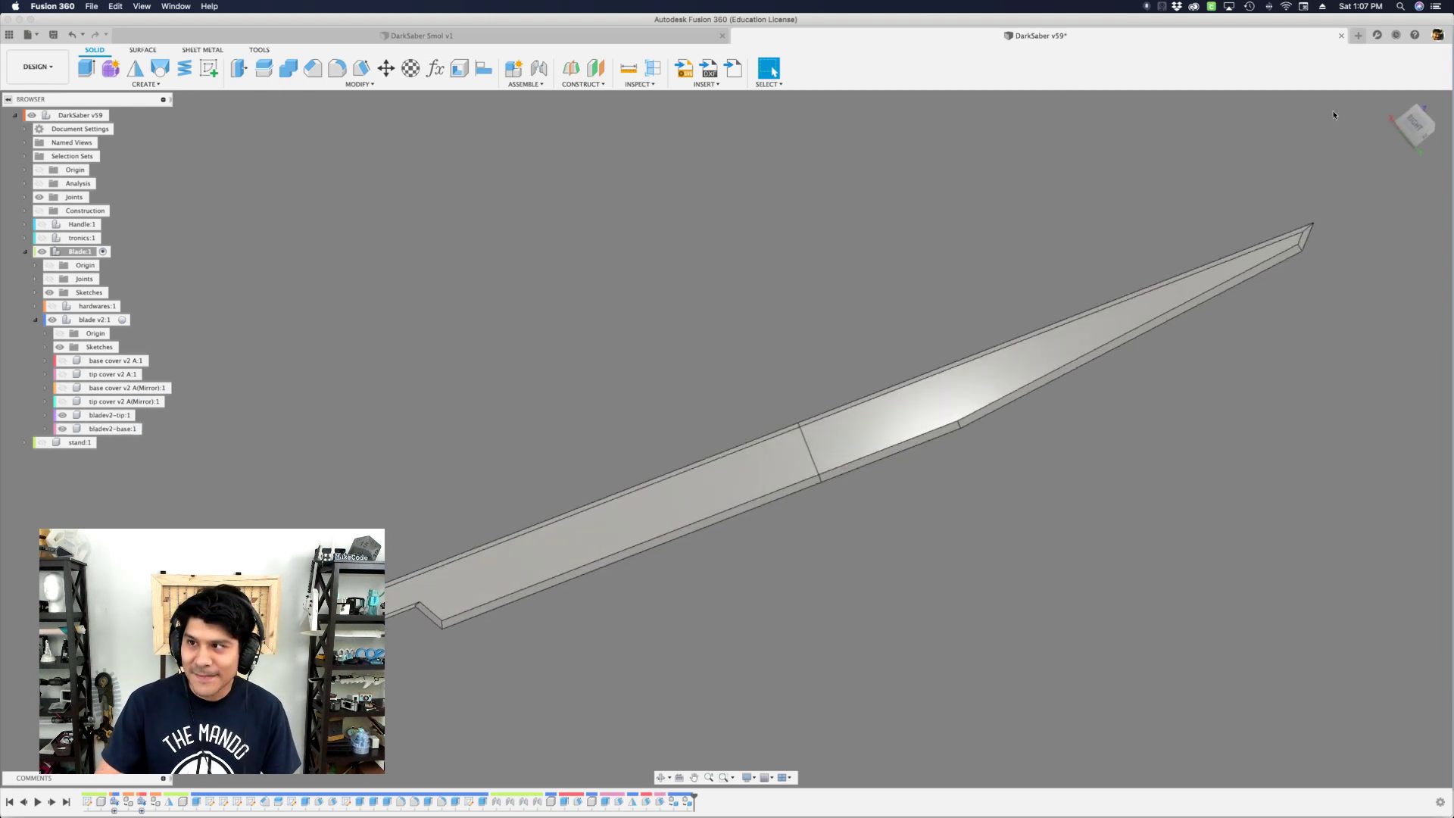
# - Examine the screw pockets, screw holes and hex recesses at the joint between bladev2-tip and bladev2-base
pyautogui.click(1391, 101)
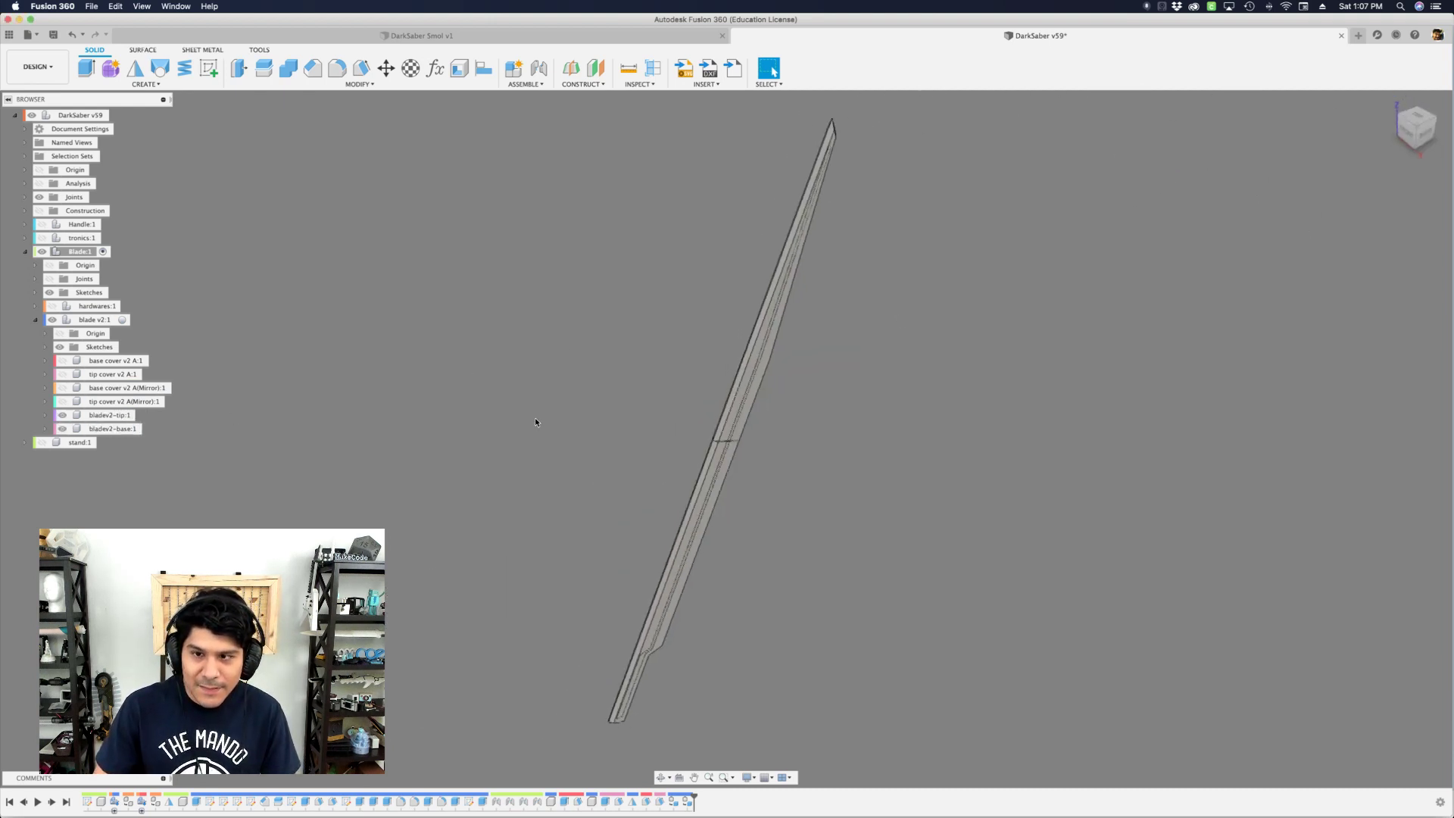
pyautogui.keyDown('shift'); pyautogui.moveTo(536, 416); pyautogui.dragTo(541, 415, button='middle'); pyautogui.keyUp('shift')
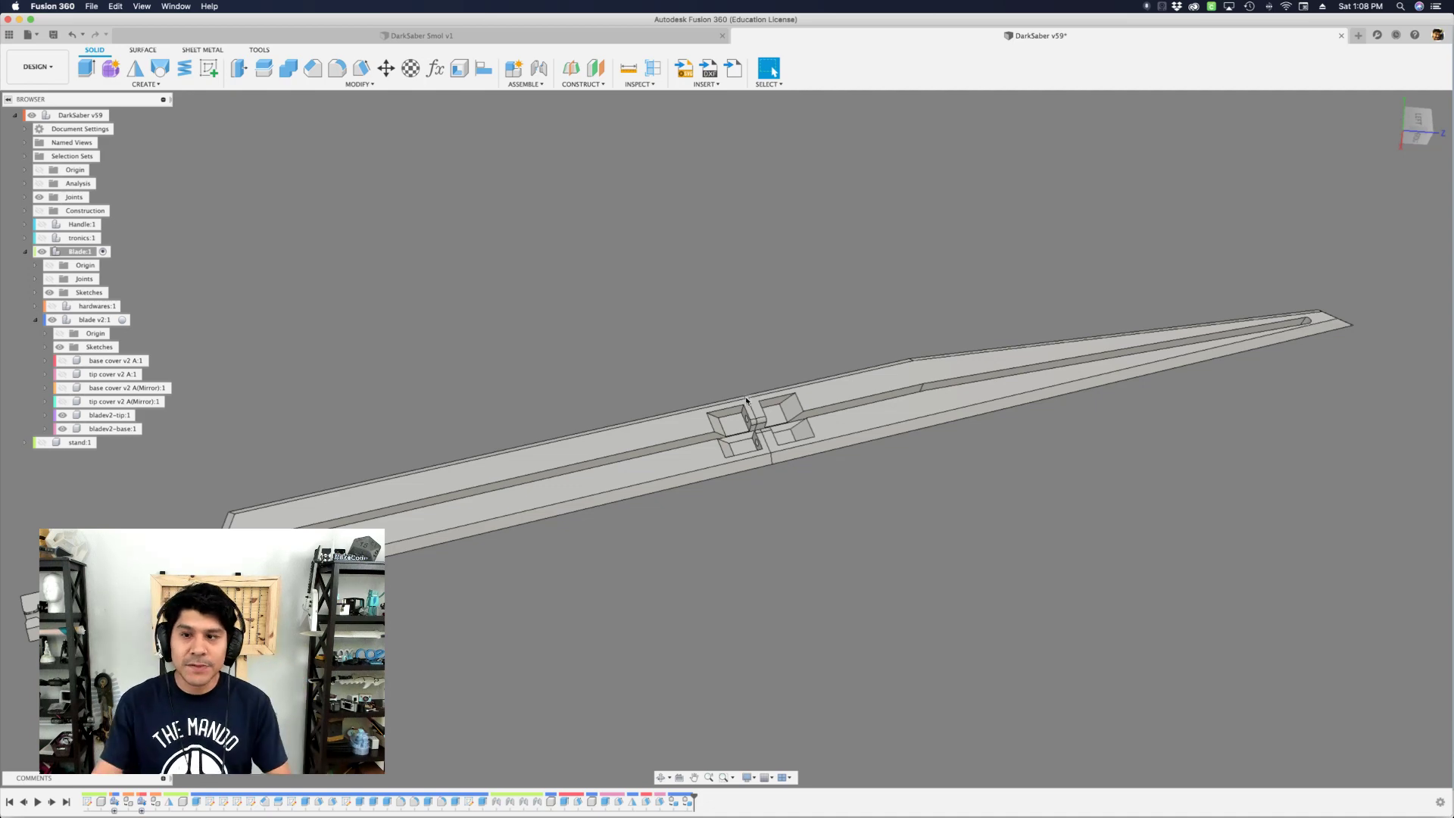
pyautogui.scroll(10, 746, 400)
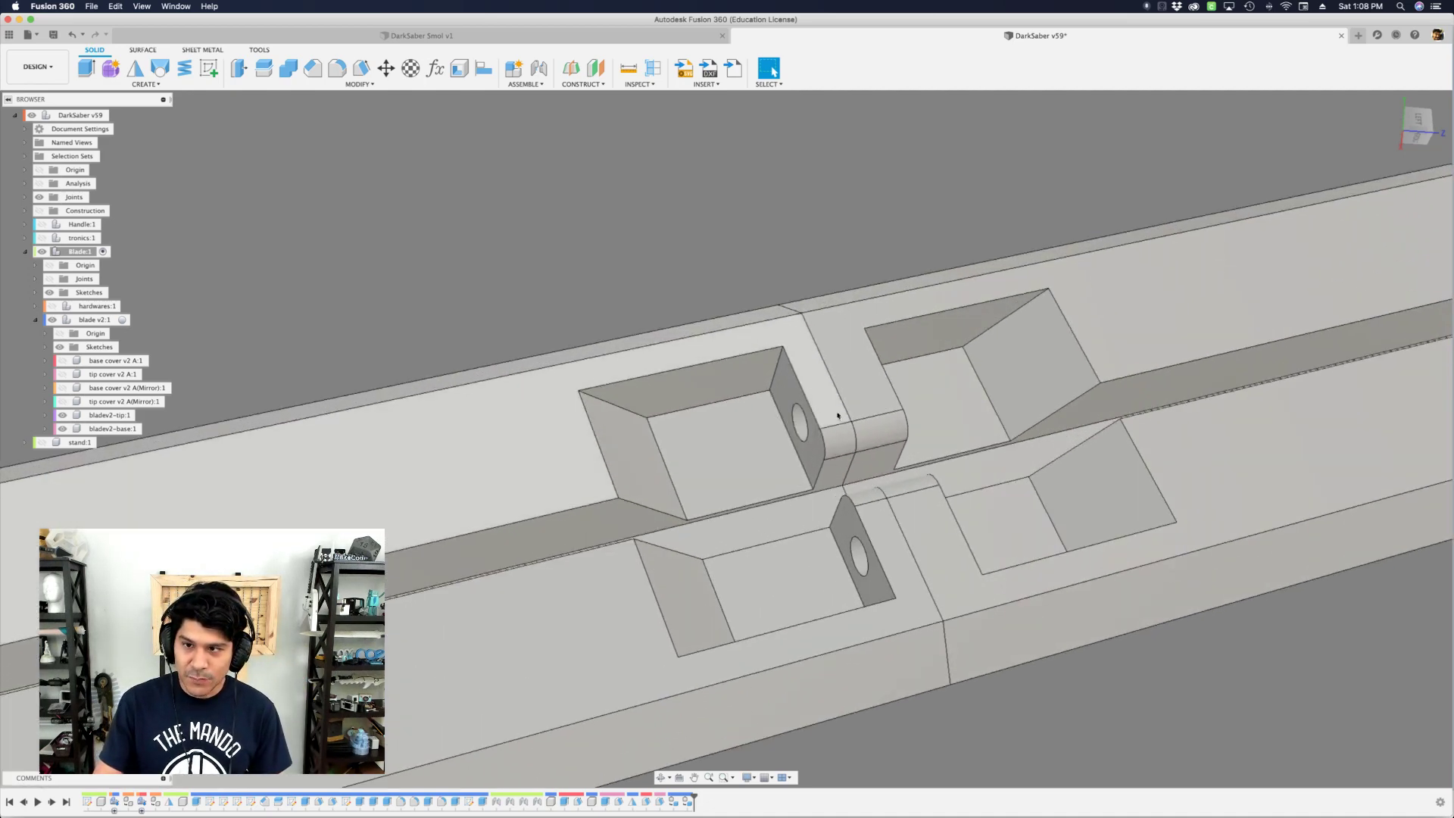
pyautogui.scroll(-10, 838, 415)
pyautogui.keyDown('shift'); pyautogui.moveTo(753, 412); pyautogui.dragTo(708, 389, button='middle'); pyautogui.keyUp('shift')
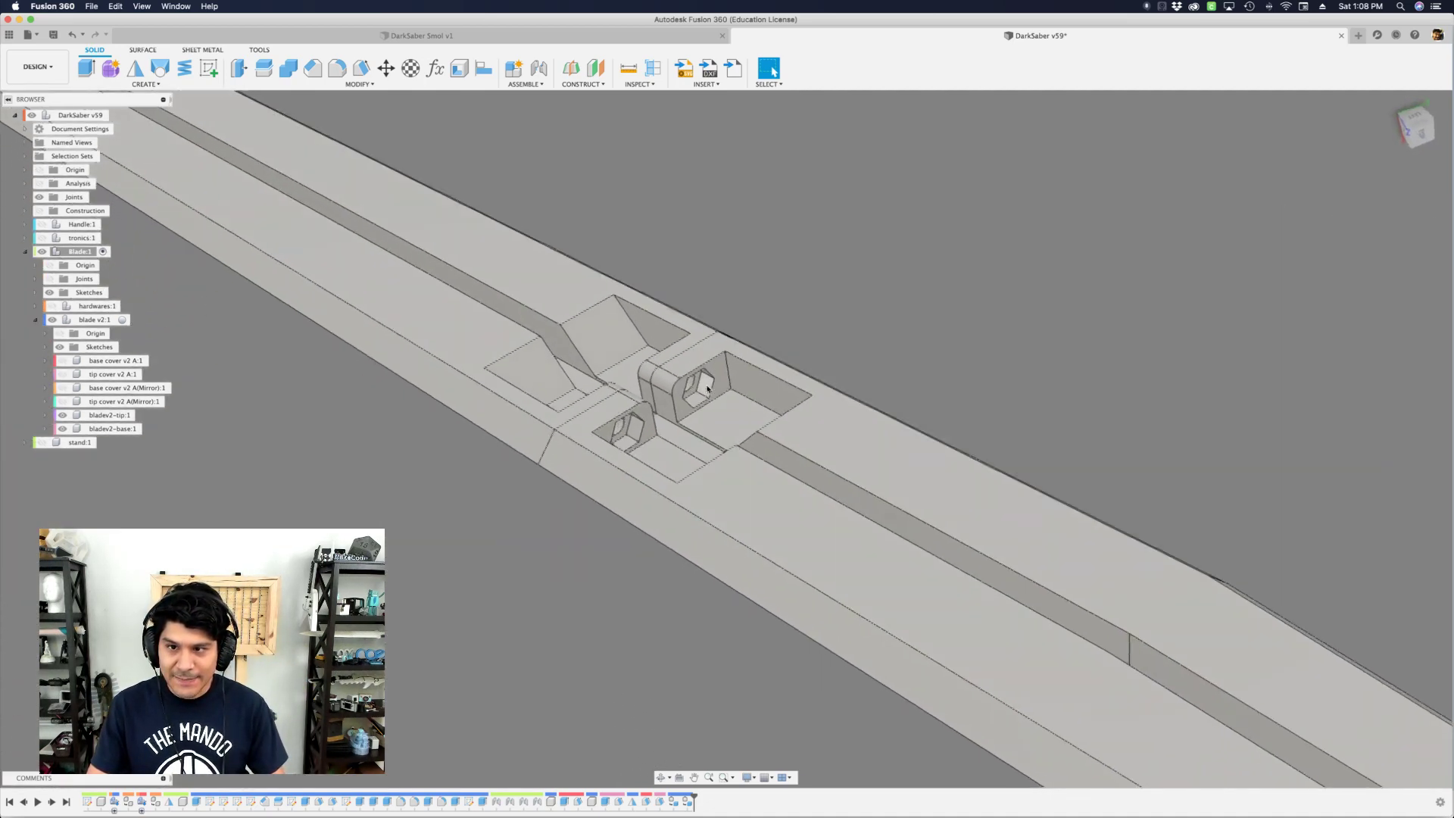
pyautogui.scroll(3, 706, 392)
pyautogui.scroll(-3, 696, 401)
pyautogui.scroll(4, 687, 409)
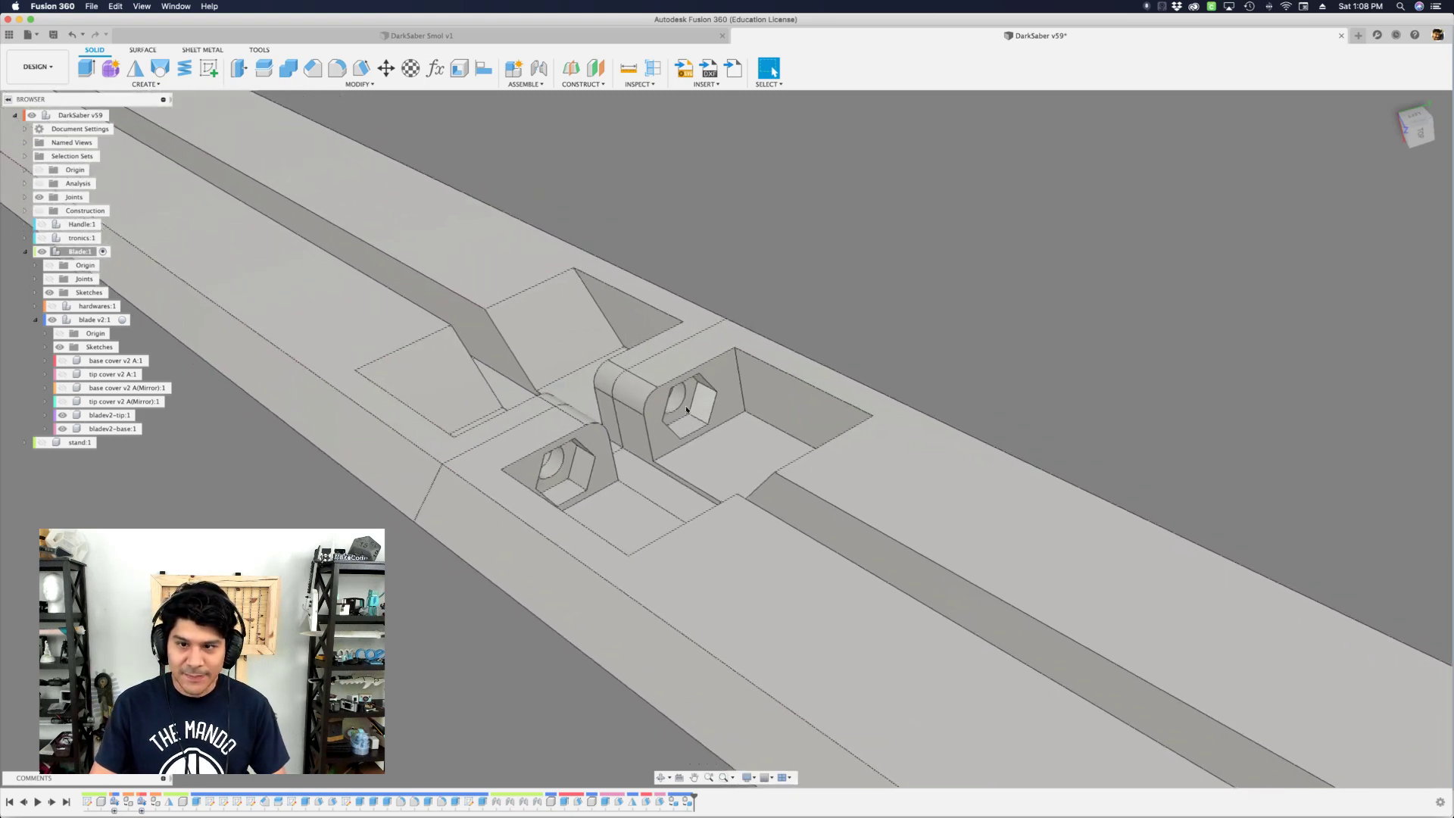
pyautogui.scroll(-5, 687, 410)
pyautogui.keyDown('shift'); pyautogui.moveTo(687, 409); pyautogui.dragTo(606, 403, button='middle'); pyautogui.keyUp('shift')
pyautogui.scroll(2, 603, 447)
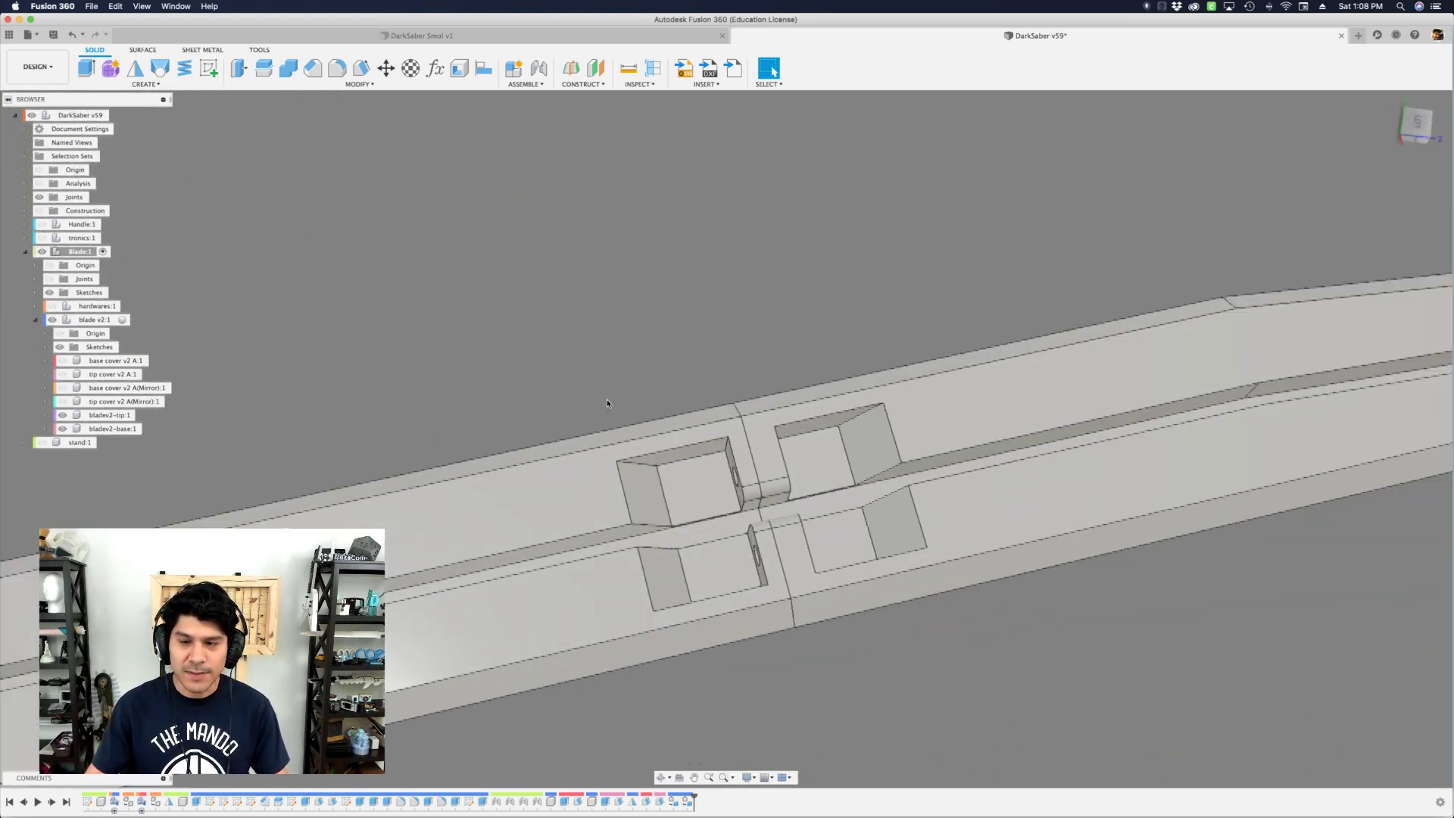
# - Examine how the channel runs along the full blade and crosses the split between its tip and base pieces
pyautogui.scroll(-8, 607, 402)
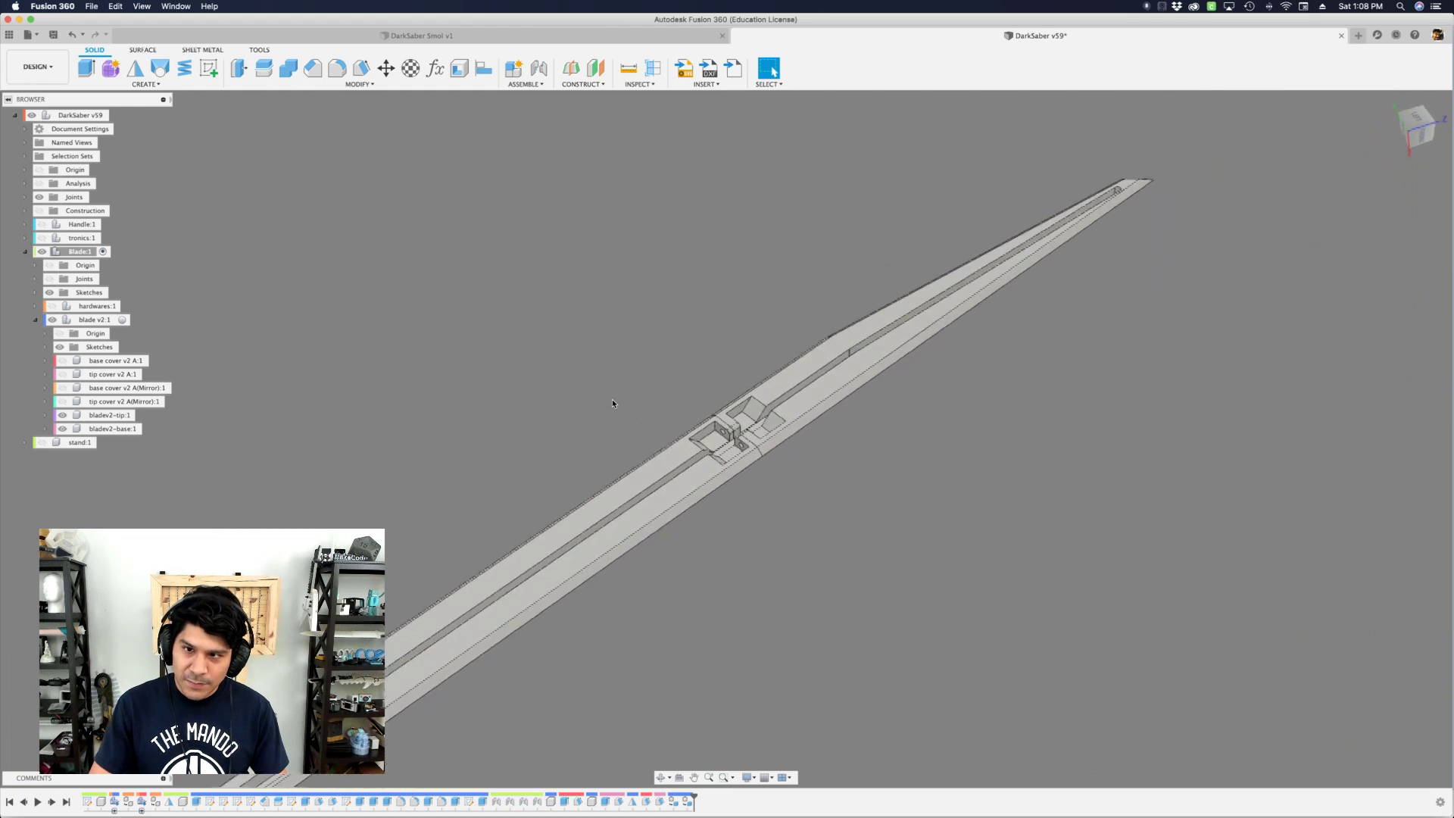
pyautogui.scroll(2, 612, 403)
pyautogui.scroll(2, 612, 403)
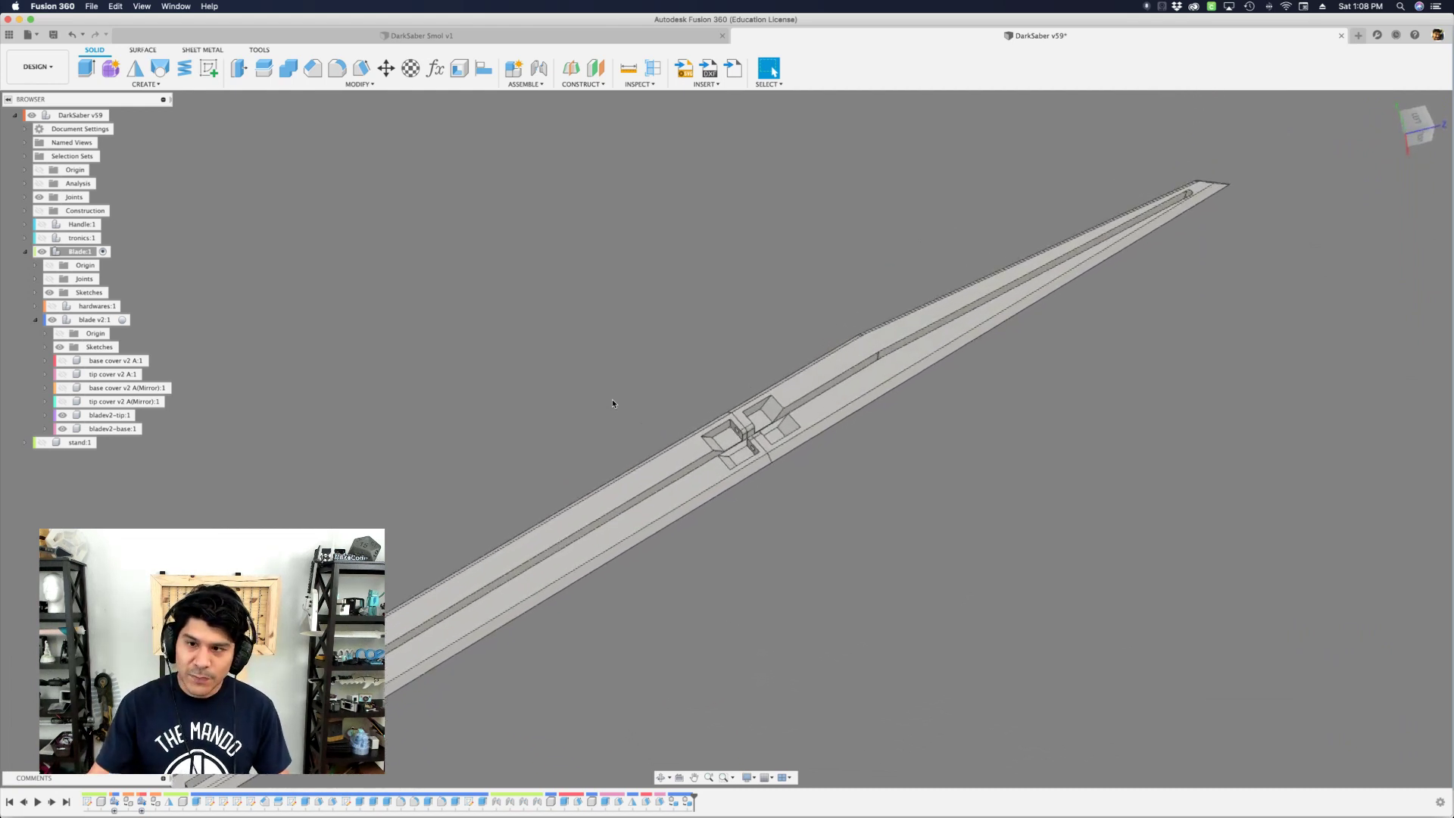
pyautogui.keyDown('shift'); pyautogui.moveTo(613, 403); pyautogui.dragTo(576, 640, button='middle'); pyautogui.keyUp('shift')
pyautogui.scroll(3, 528, 428)
pyautogui.scroll(-3, 528, 429)
pyautogui.scroll(3, 556, 640)
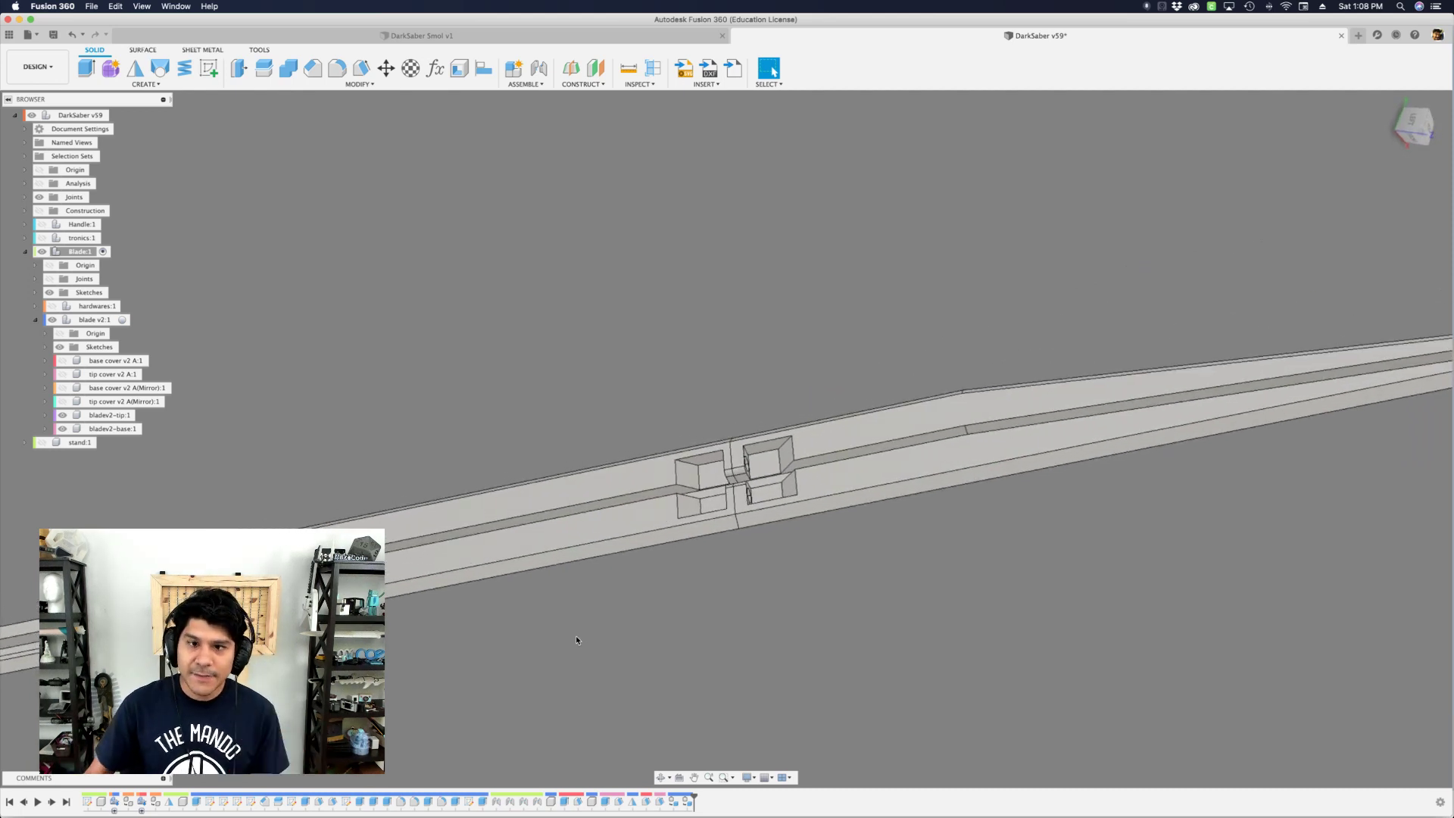
pyautogui.scroll(2, 511, 646)
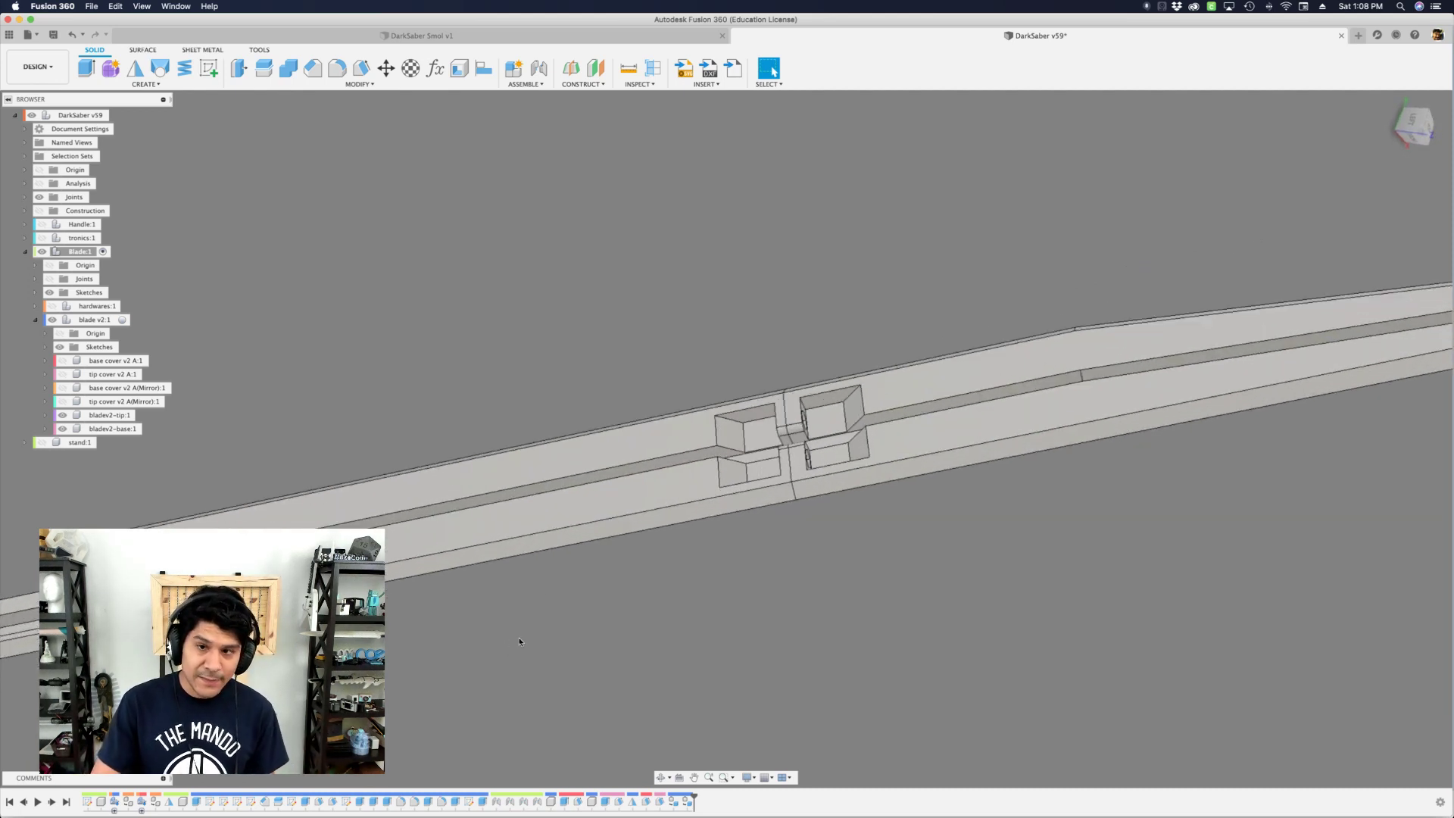
pyautogui.scroll(-1, 552, 591)
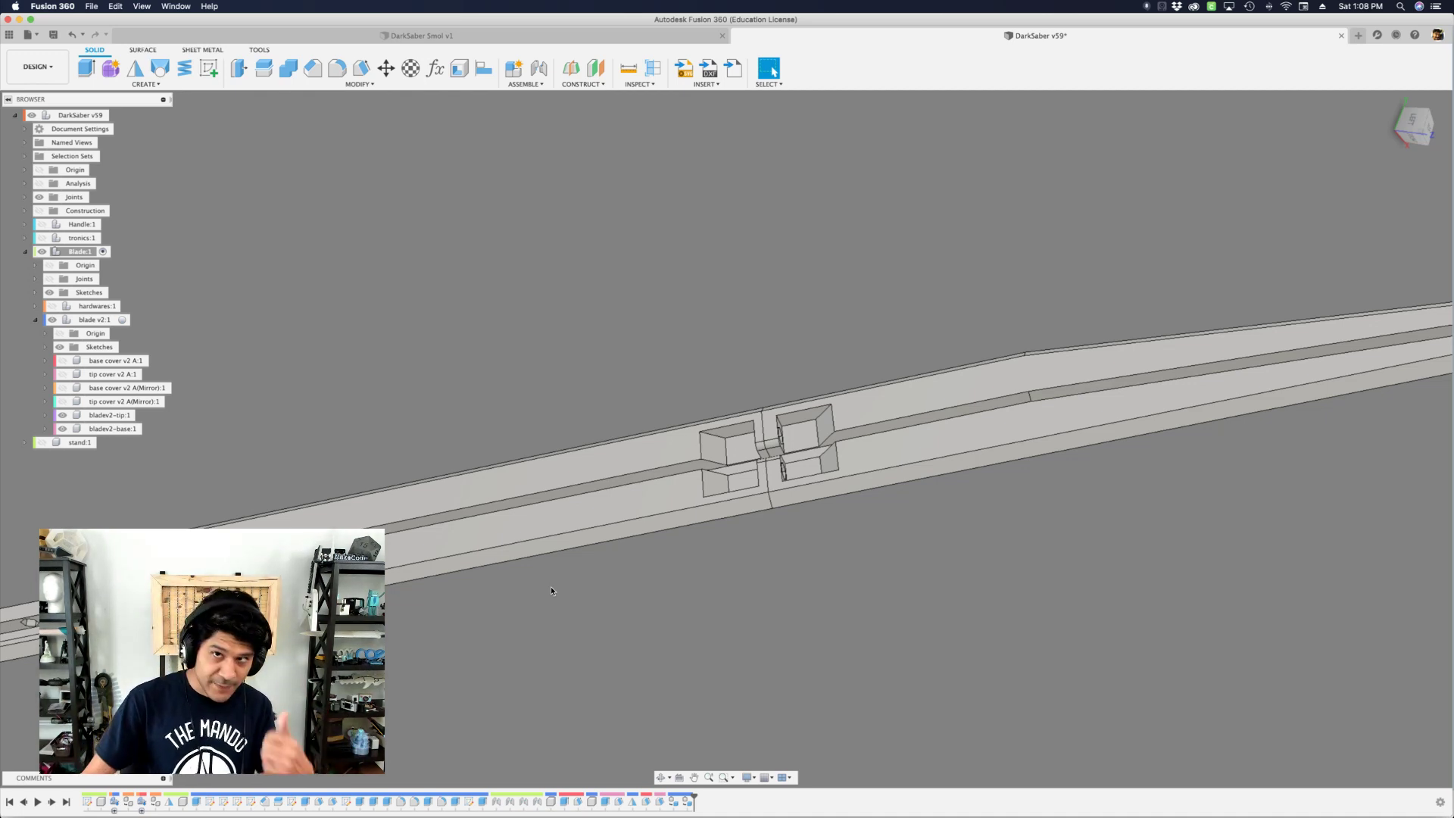
pyautogui.scroll(4, 736, 496)
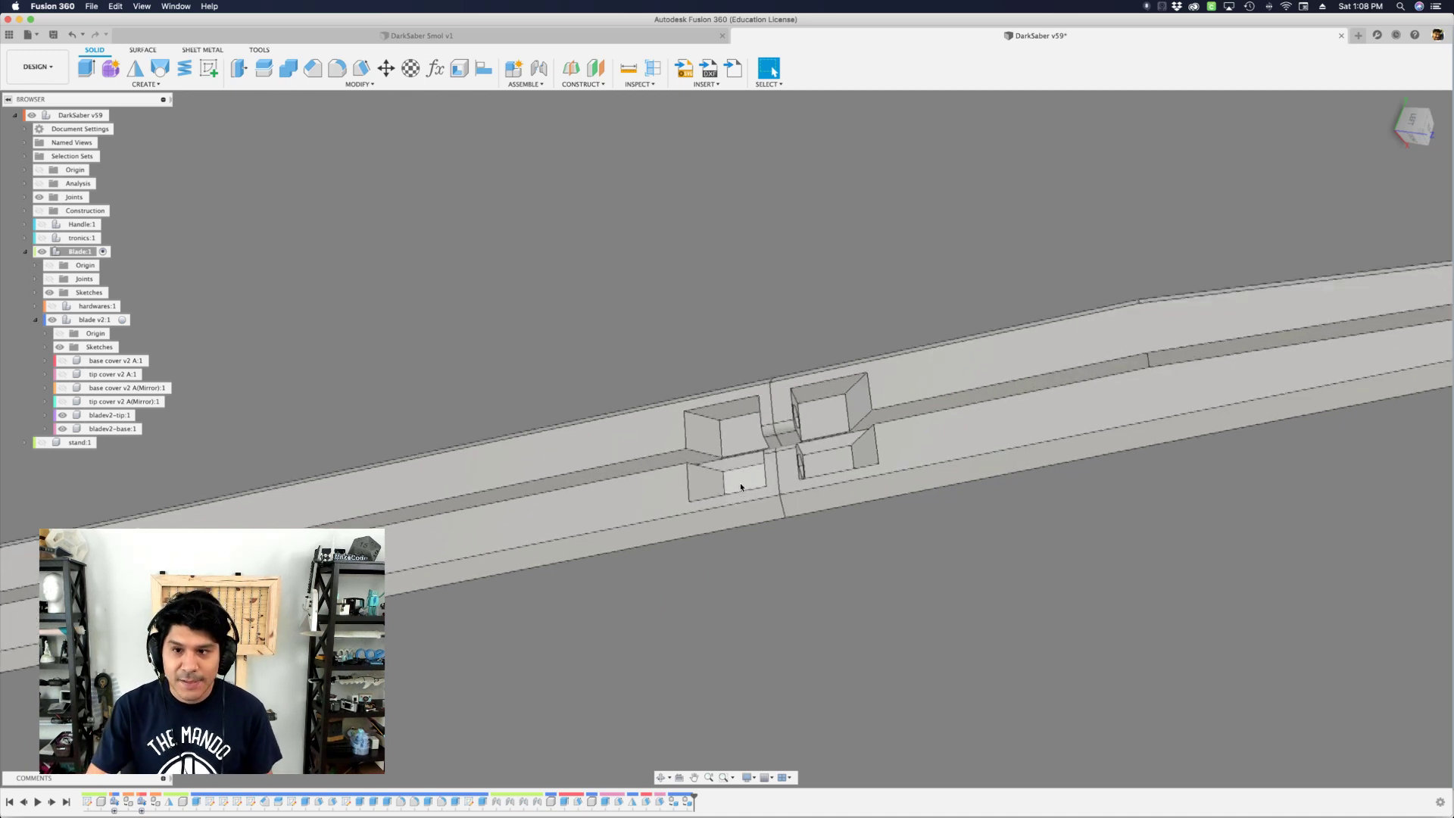
pyautogui.scroll(-6, 736, 499)
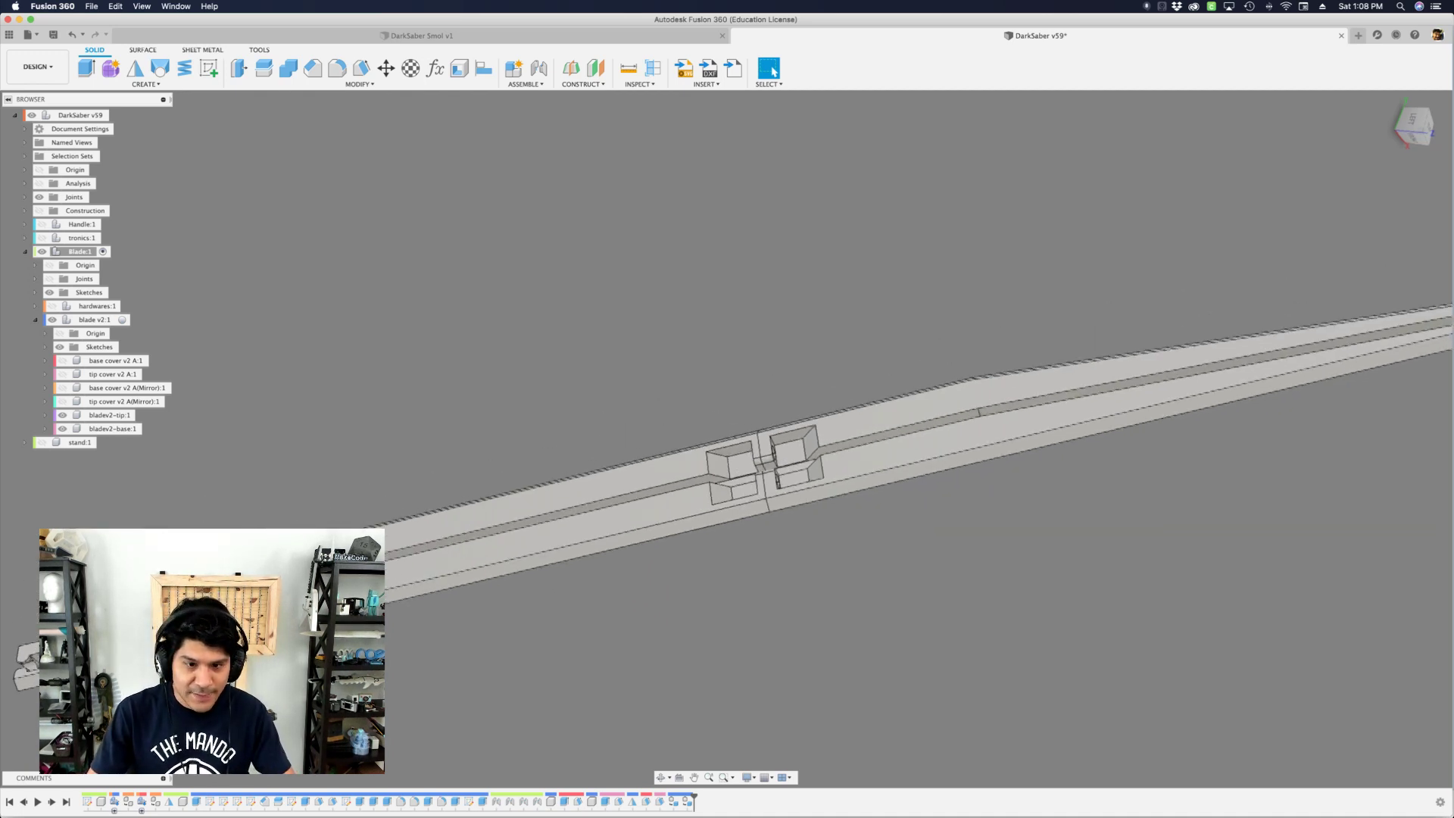
# - Expand the Sketches folder of blade v2 and select the wire hole sketch to locate it in the design history
pyautogui.click(252, 802)
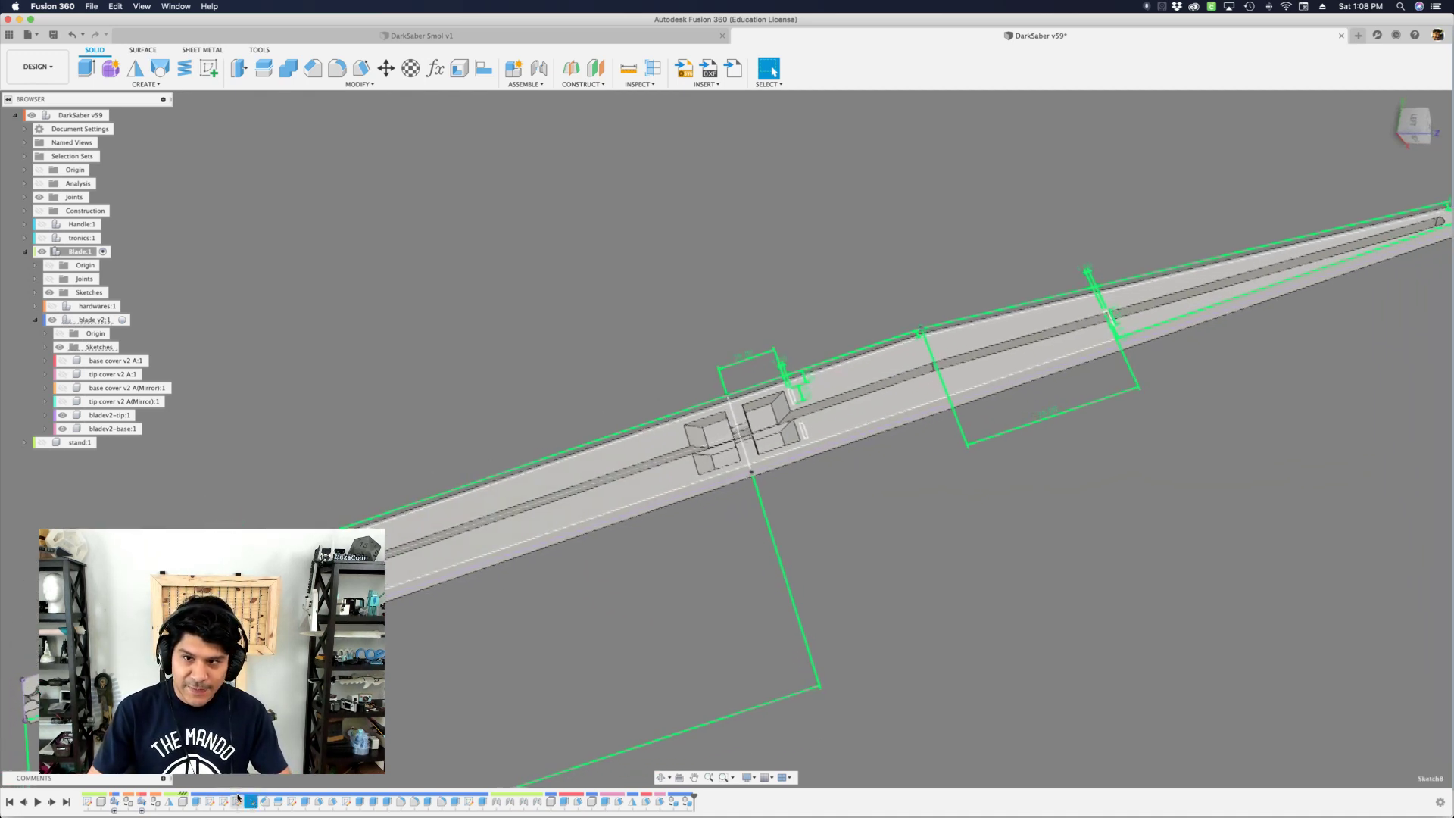
pyautogui.click(678, 771)
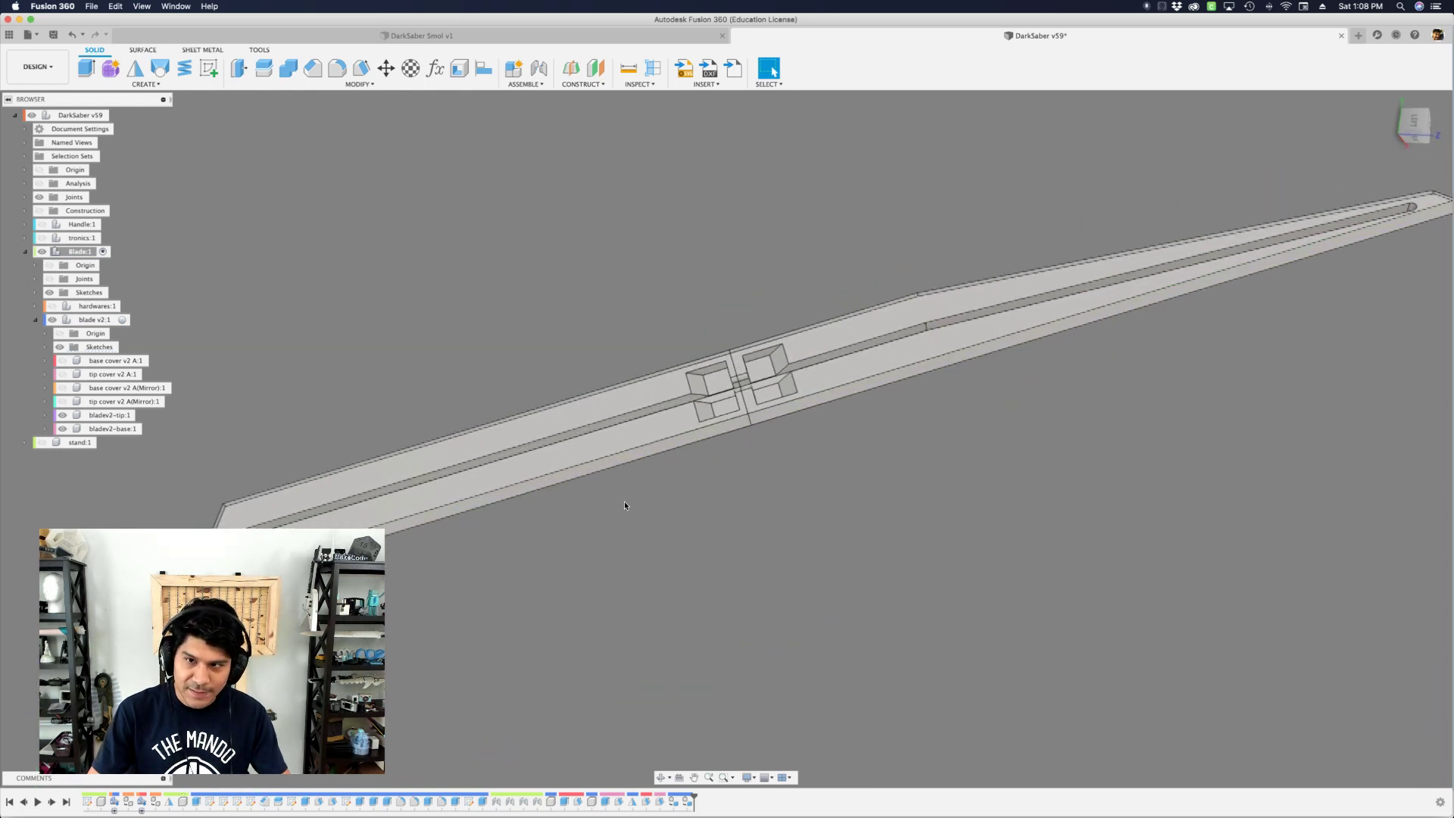
pyautogui.click(45, 347)
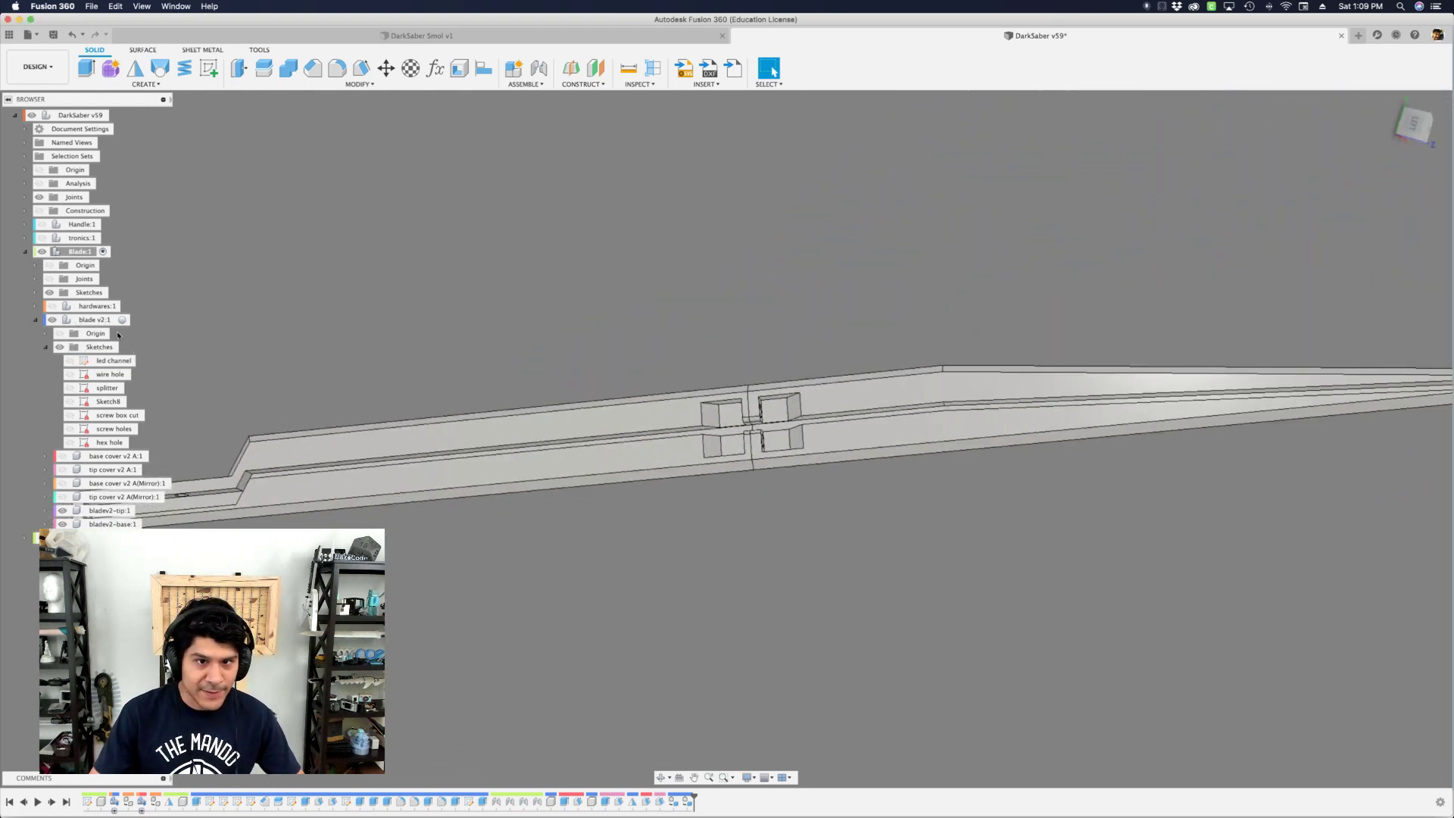
pyautogui.click(110, 374)
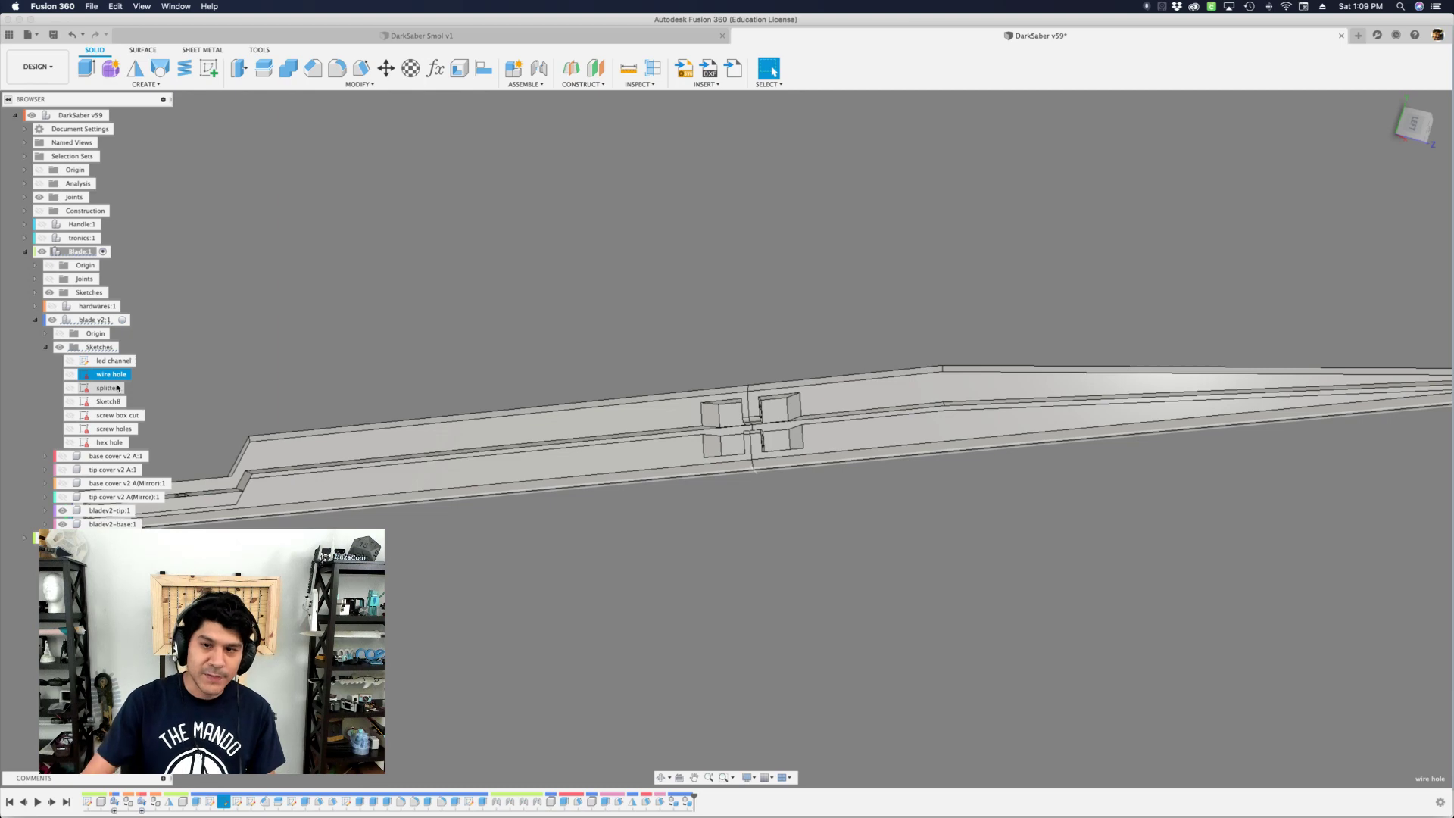
pyautogui.scroll(10, 768, 449)
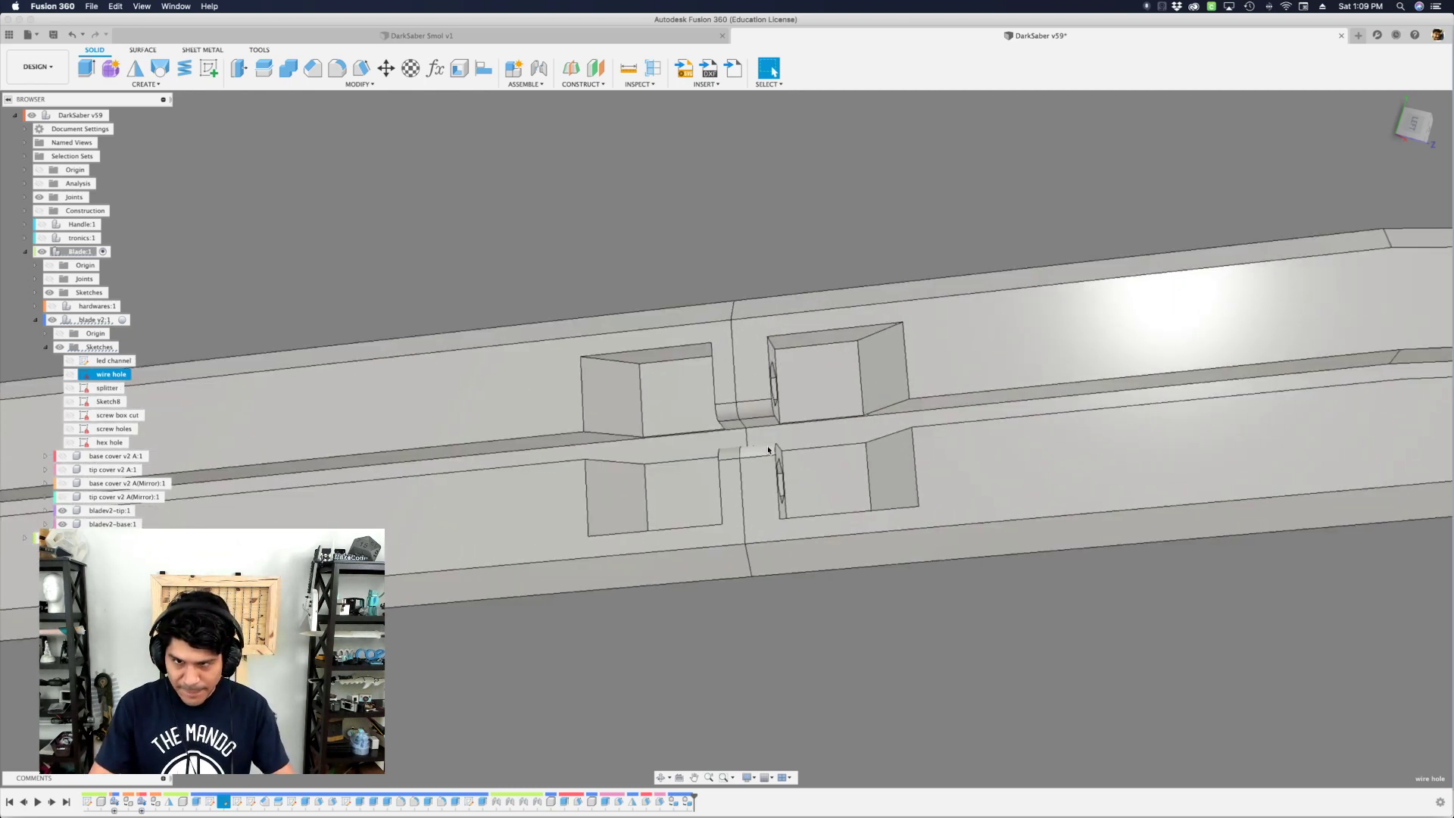
pyautogui.keyDown('shift'); pyautogui.moveTo(768, 449); pyautogui.dragTo(679, 343, button='middle'); pyautogui.keyUp('shift')
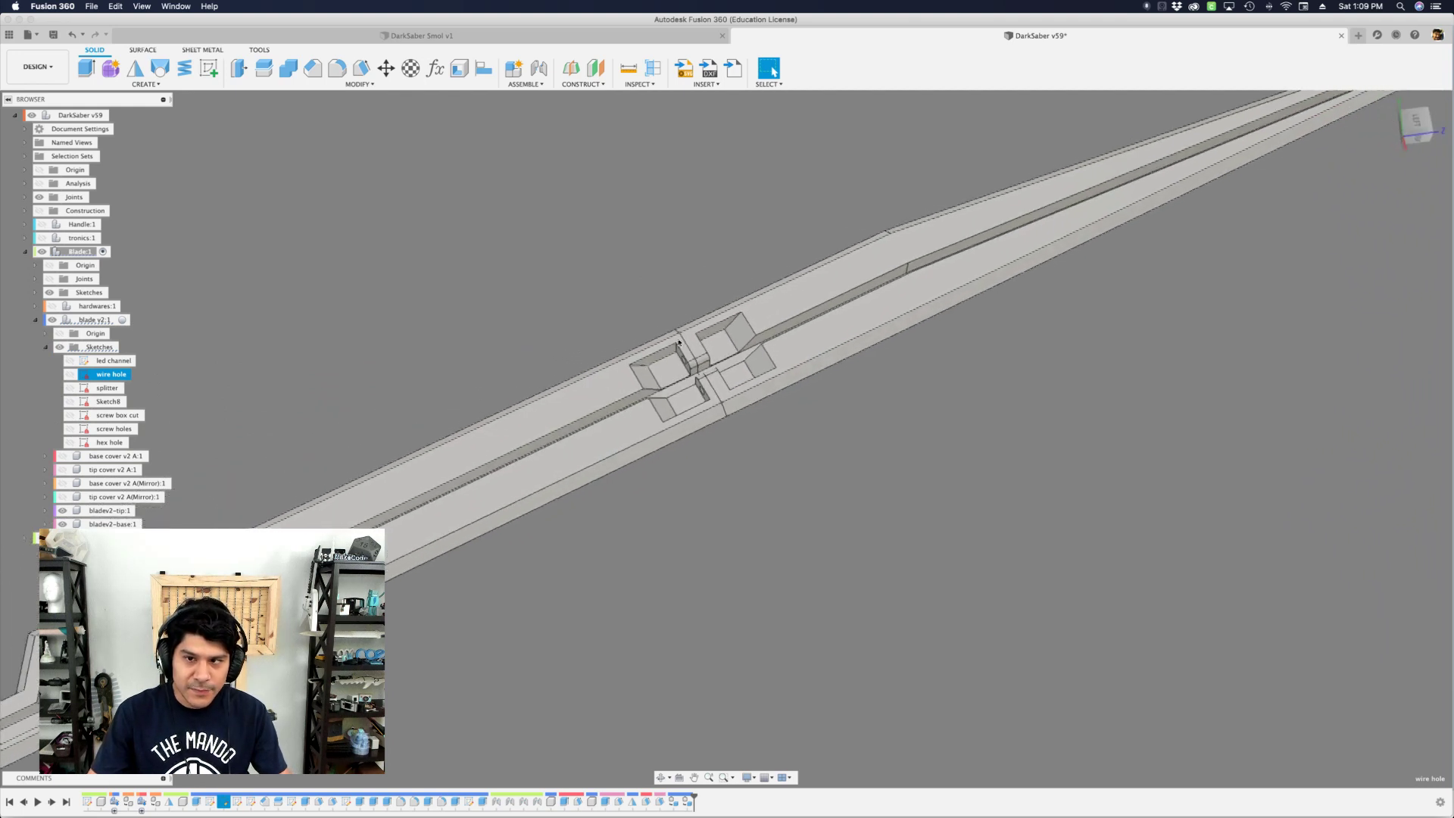
pyautogui.scroll(-5, 680, 342)
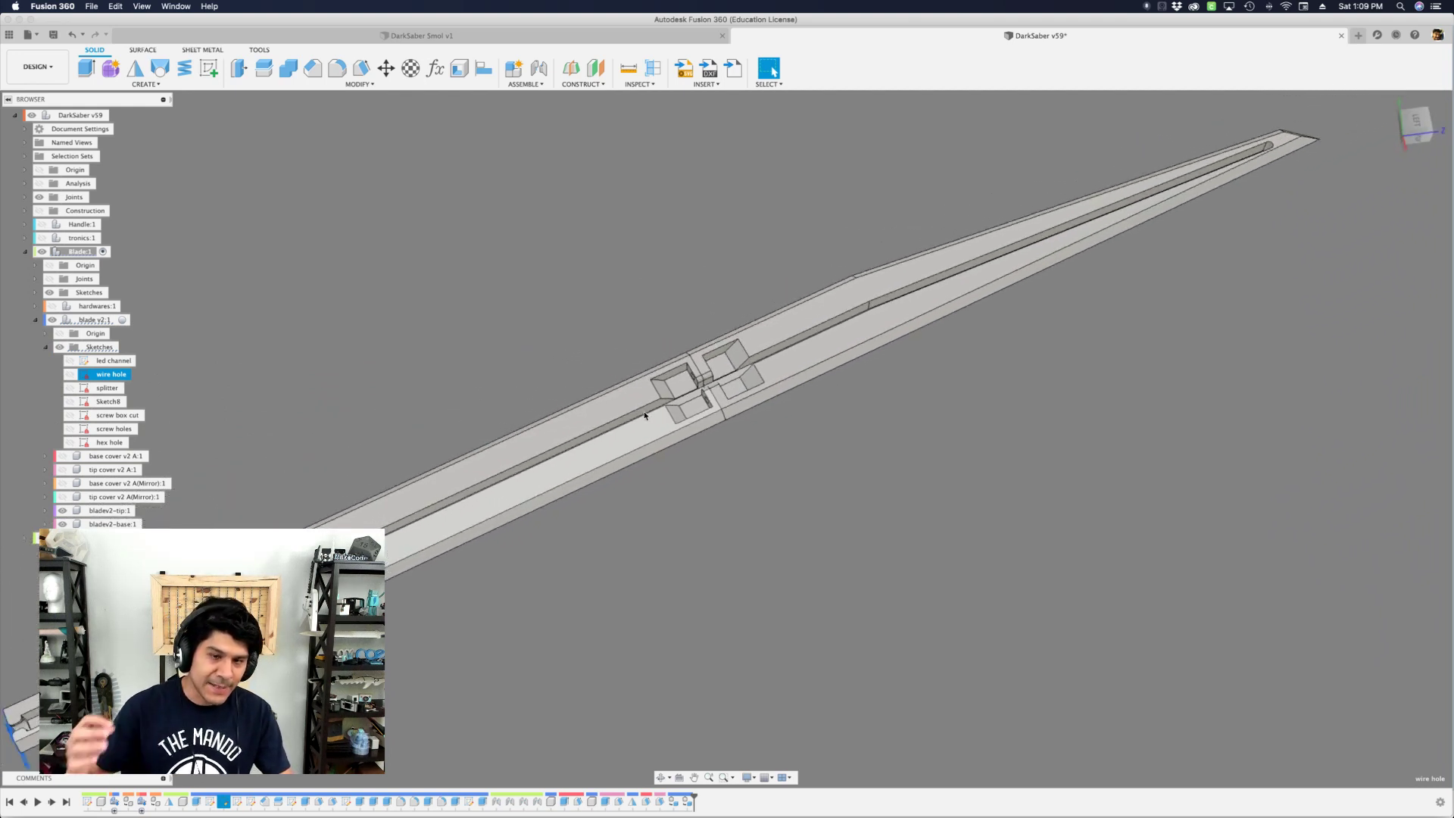
pyautogui.keyDown('shift'); pyautogui.moveTo(645, 415); pyautogui.dragTo(636, 434, button='middle'); pyautogui.keyUp('shift')
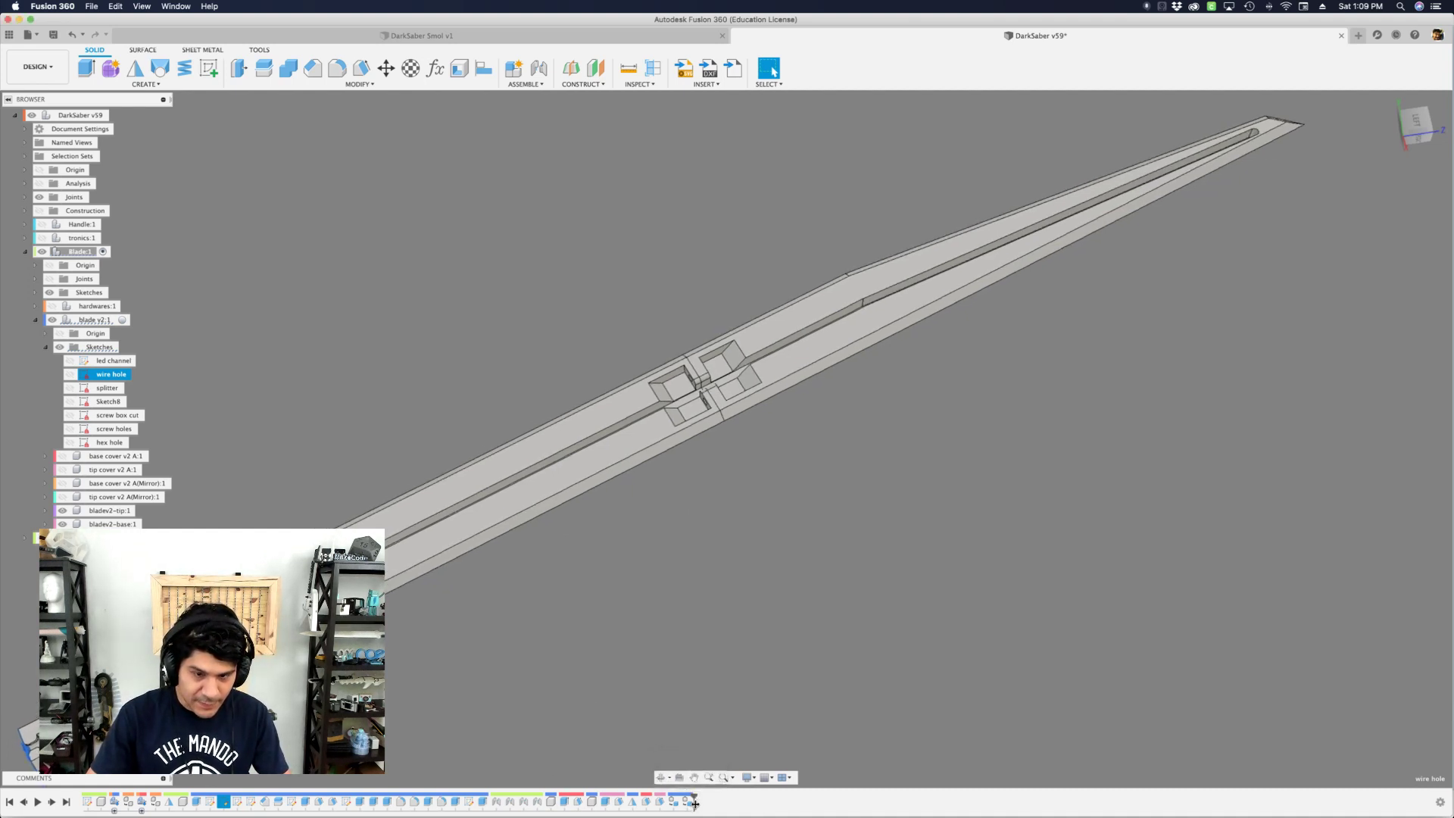
# - Roll the design history back to just before the led channel sketch, leaving only the solid blade body
pyautogui.moveTo(695, 799); pyautogui.dragTo(238, 804)
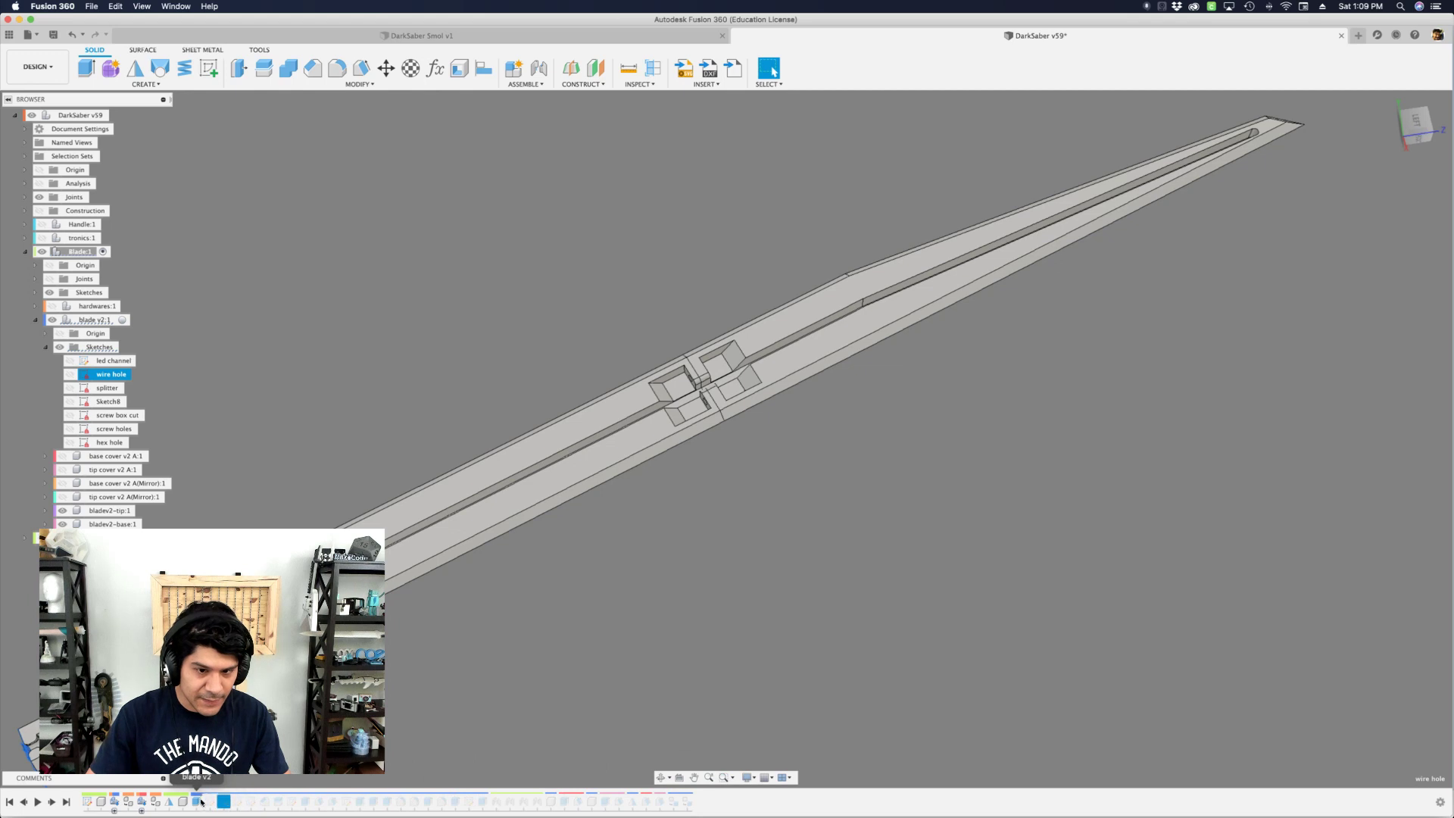
pyautogui.keyDown('shift'); pyautogui.scroll(10, 620, 573); pyautogui.keyUp('shift')
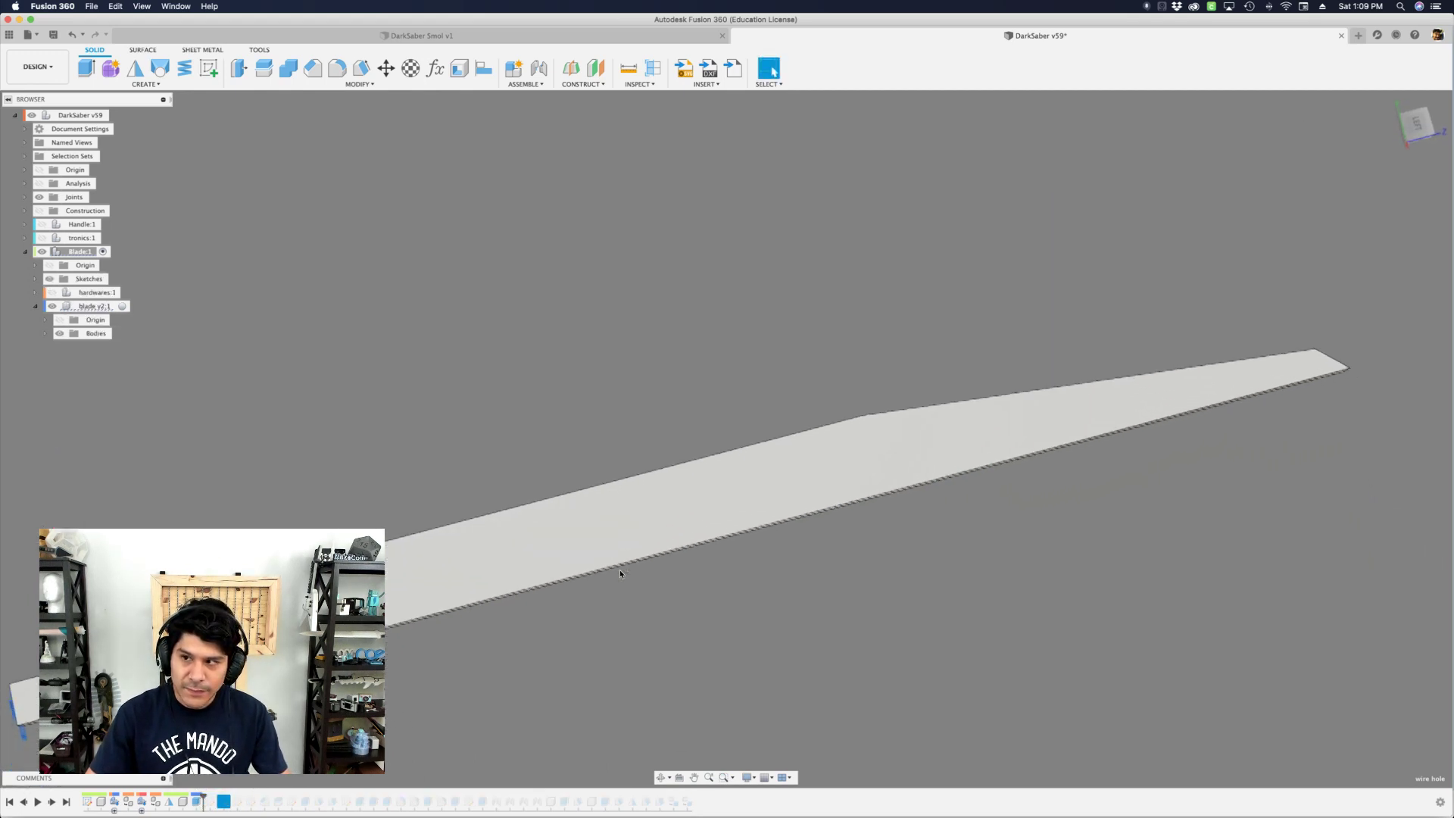
pyautogui.keyDown('shift'); pyautogui.moveTo(620, 573); pyautogui.dragTo(13, 275, button='middle'); pyautogui.keyUp('shift')
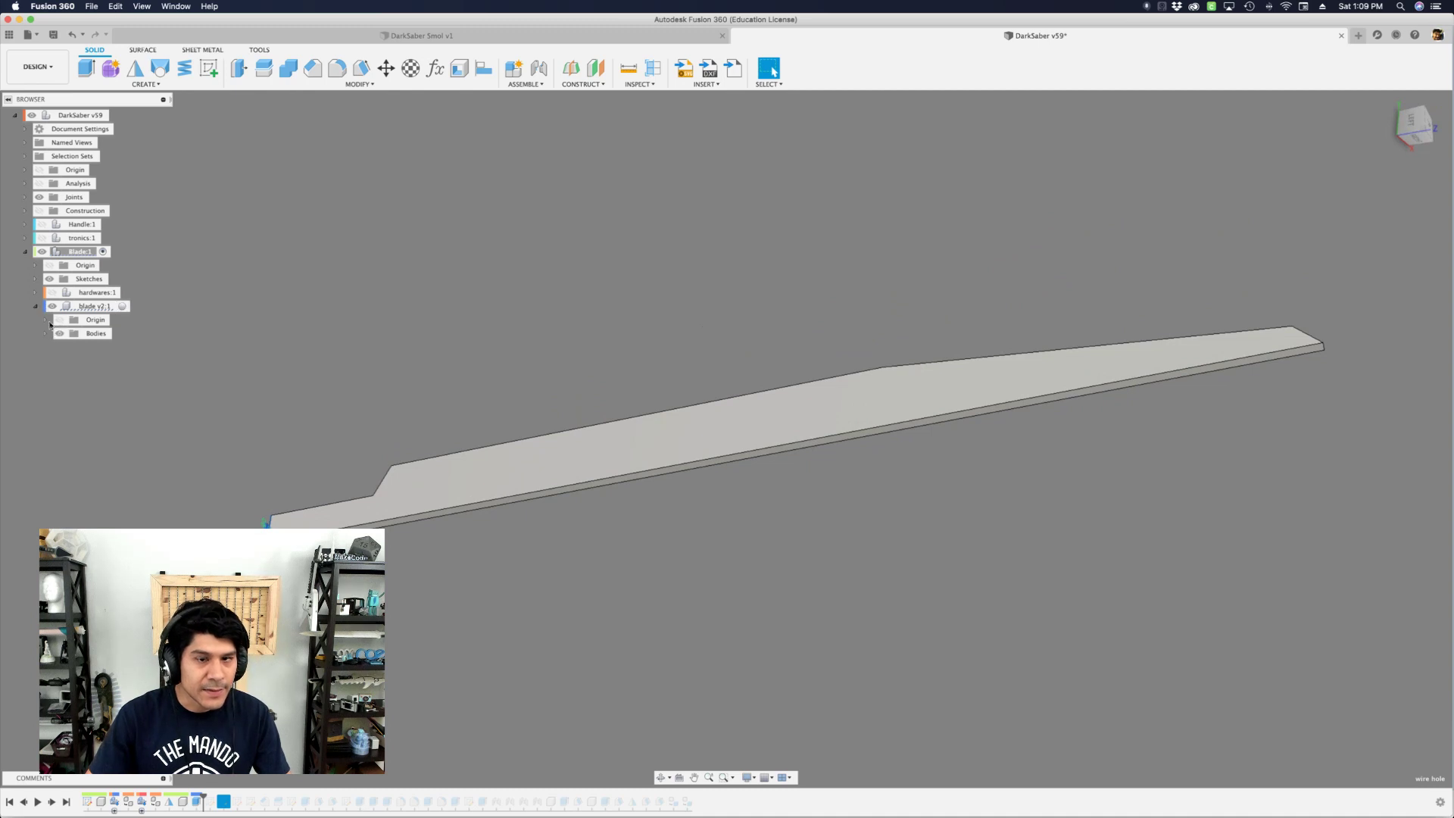
# - Show the blade profile sketch inside Blade and roll the history forward past the first four blade v2 sketches
pyautogui.click(35, 279)
pyautogui.click(59, 293)
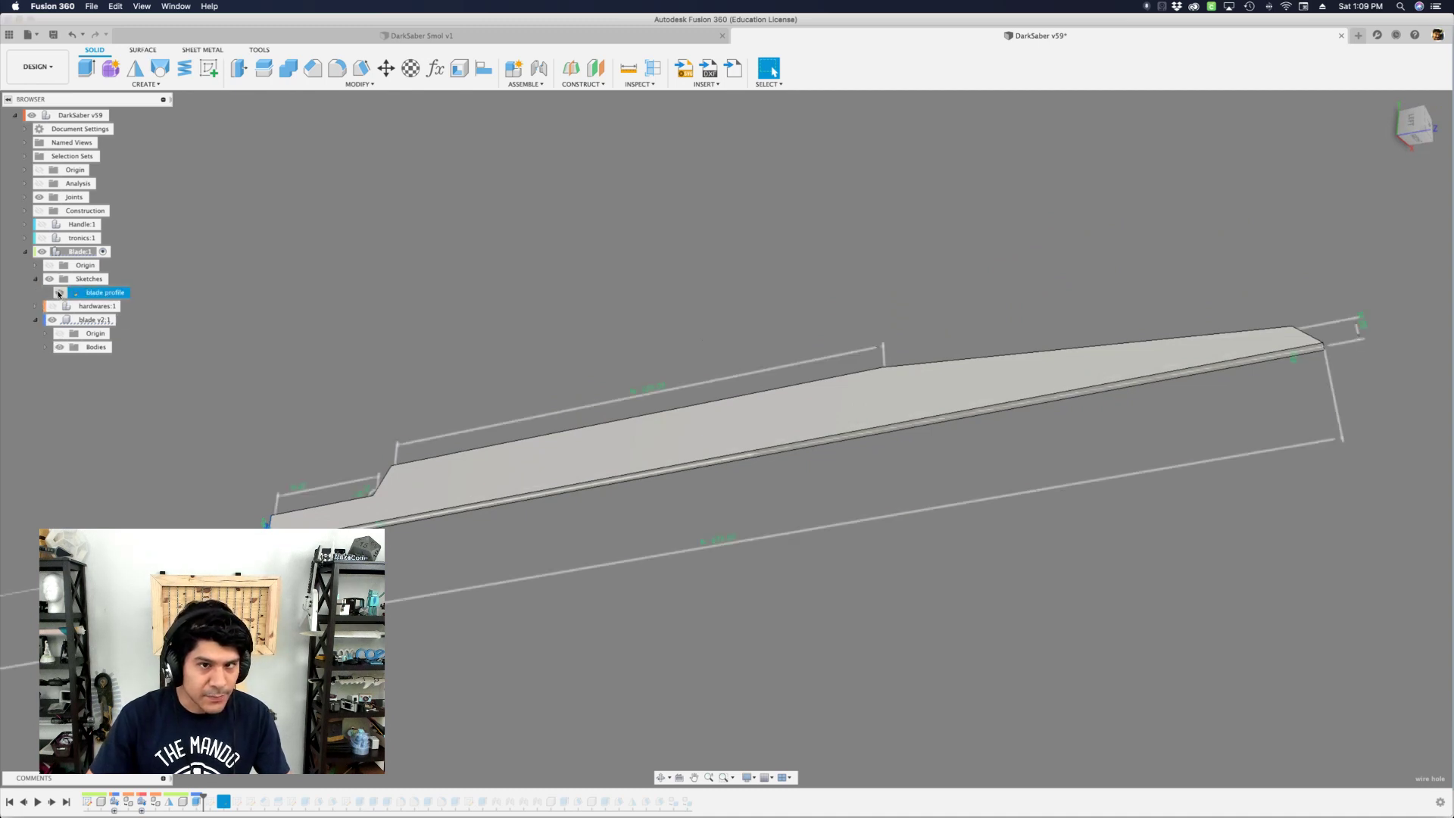
pyautogui.click(1392, 99)
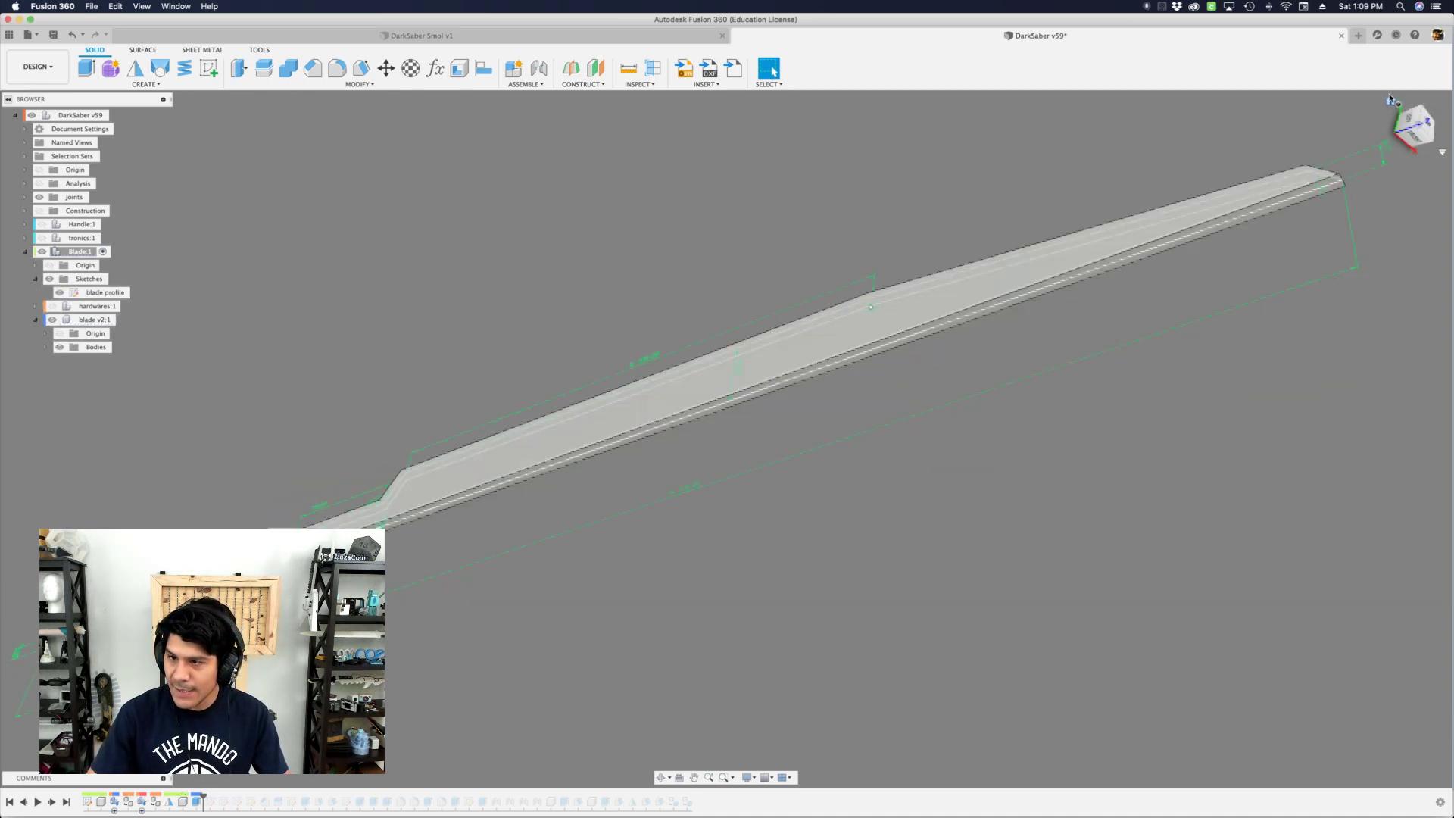
pyautogui.click(1429, 131)
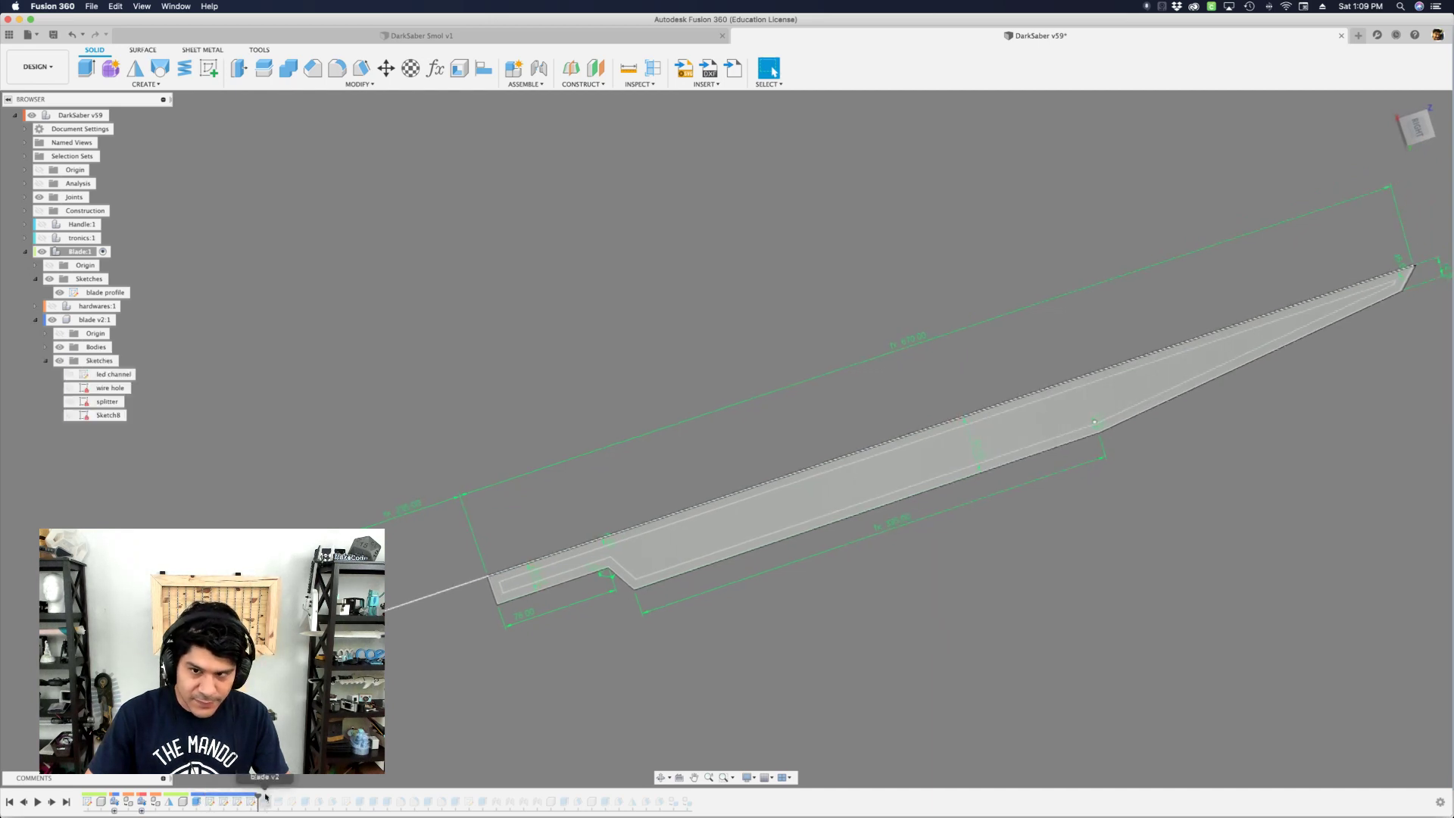
# - Highlight the Blade and blade v2 components in turn to examine which geometry belongs to each
pyautogui.click(85, 252)
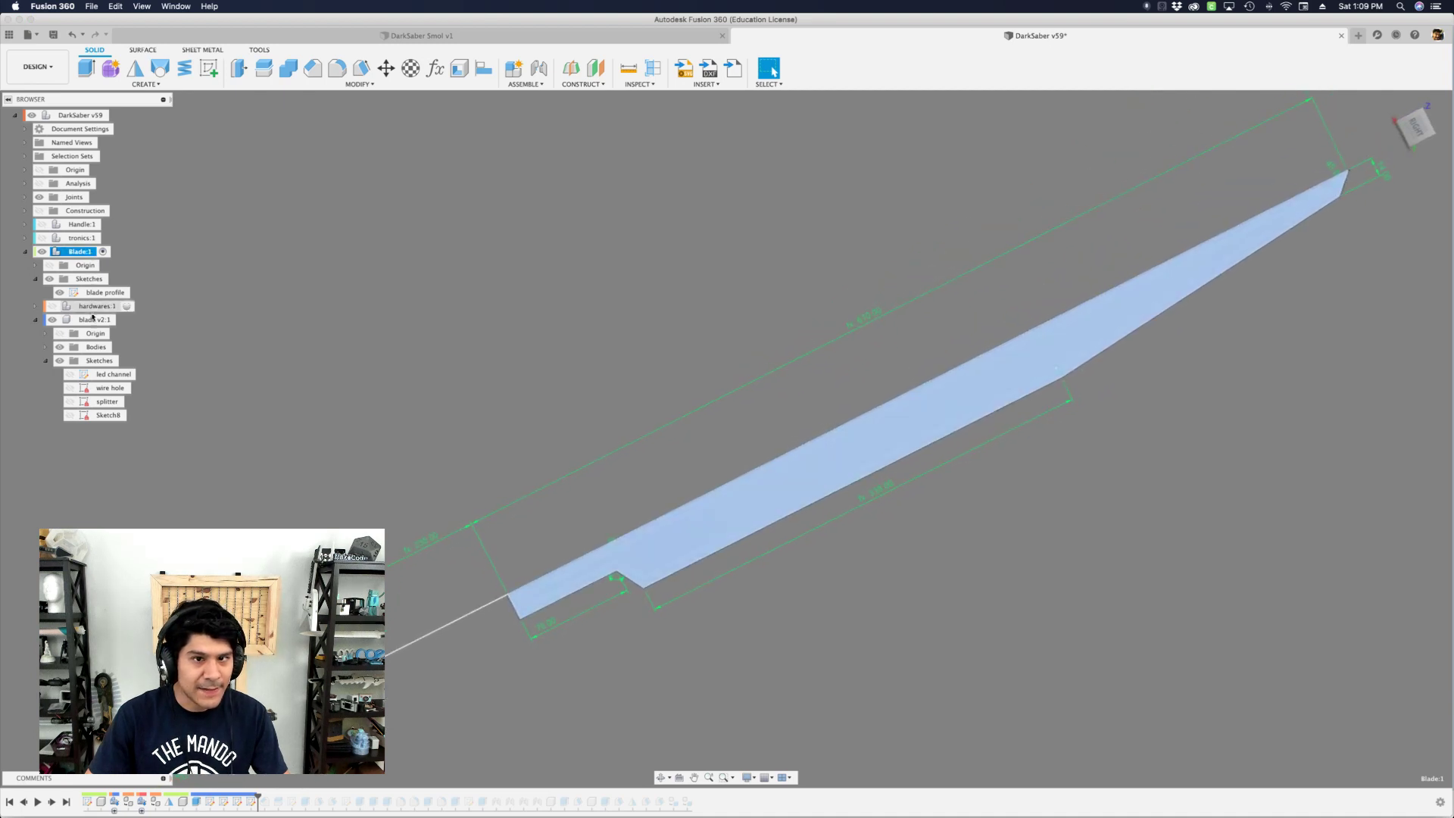
pyautogui.click(94, 320)
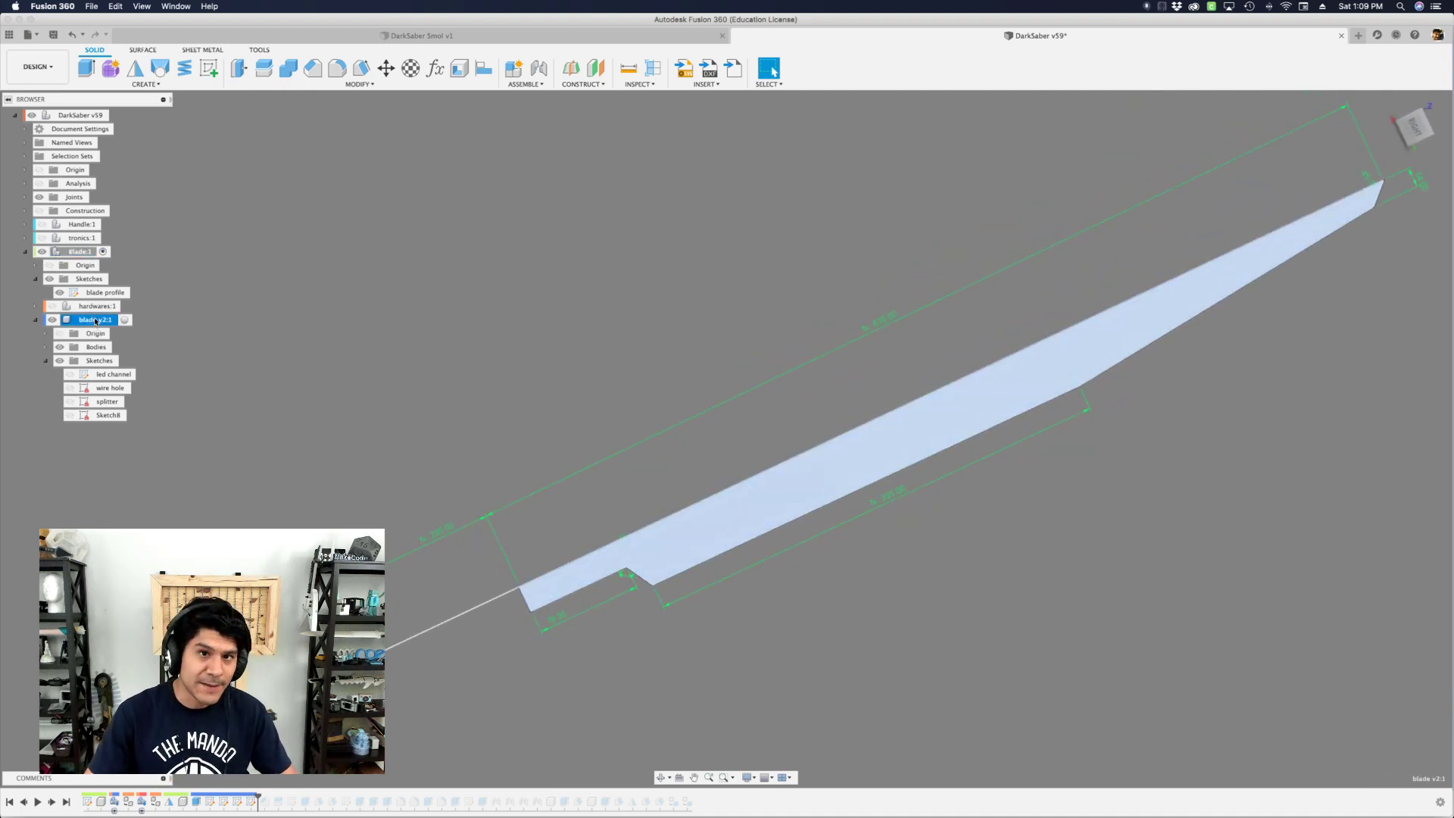
pyautogui.click(519, 358)
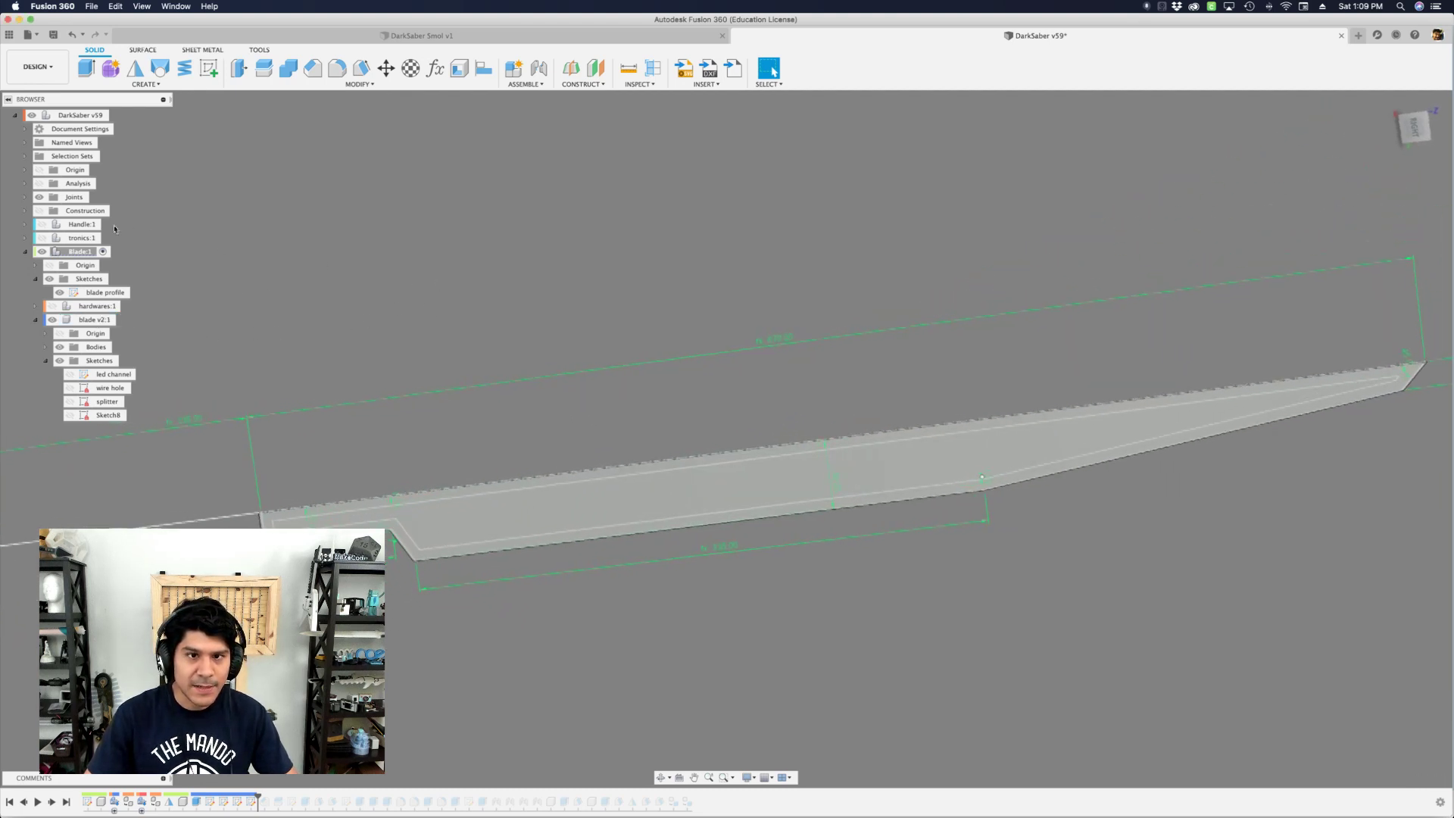
pyautogui.click(103, 321)
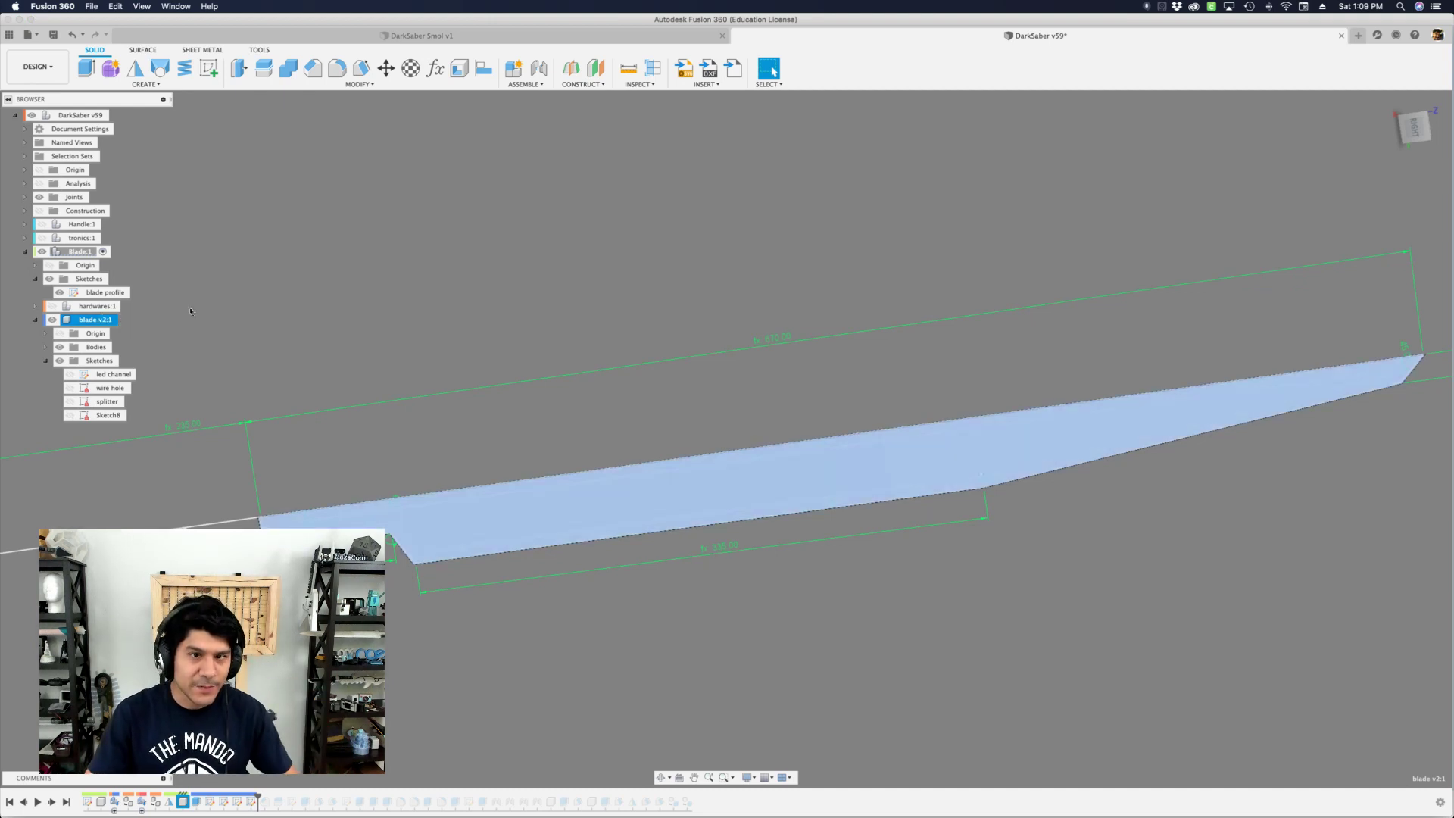
pyautogui.click(214, 303)
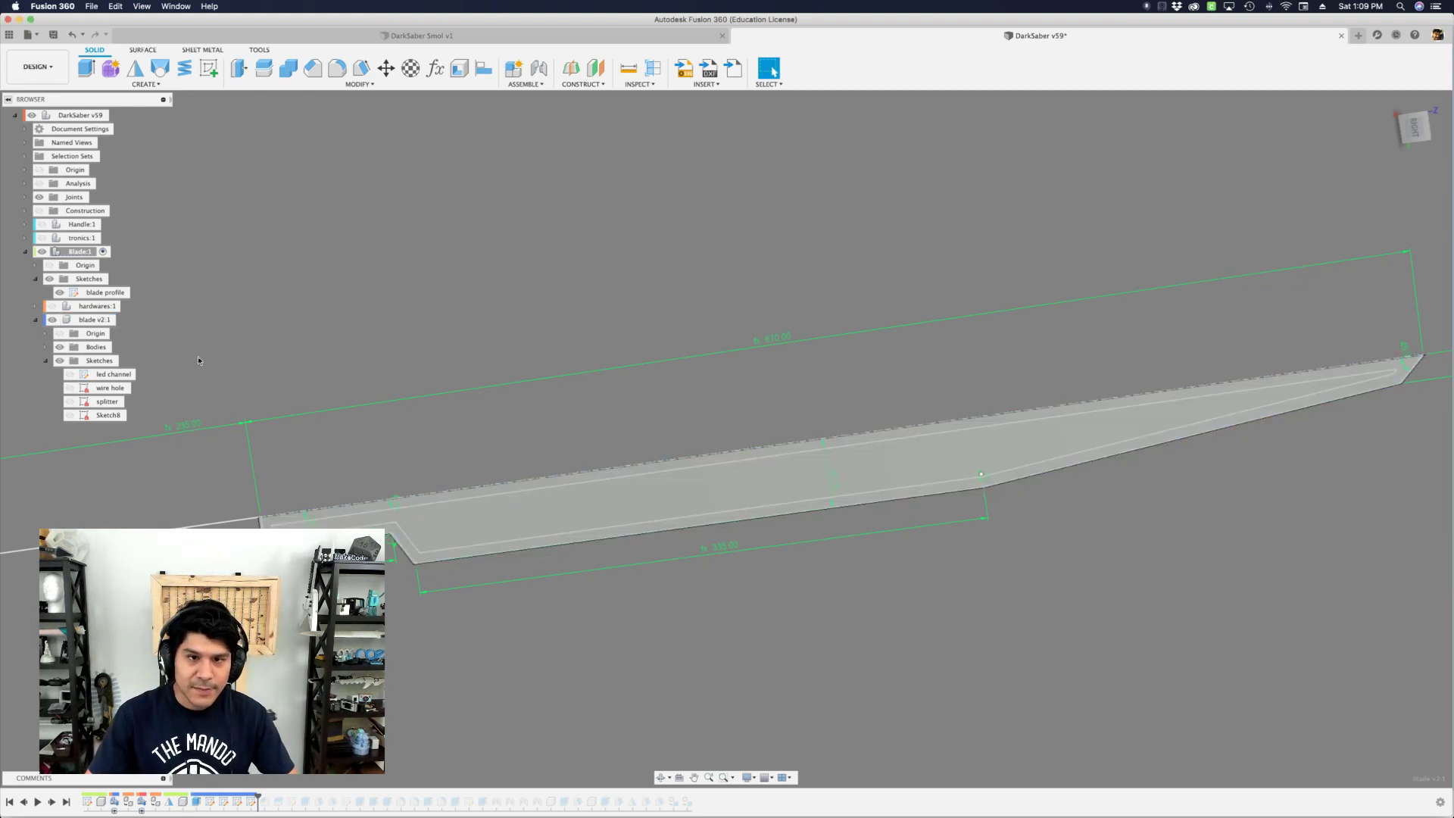
# - Hide the blade profile sketch and show the led channel sketch of blade v2
pyautogui.click(77, 379)
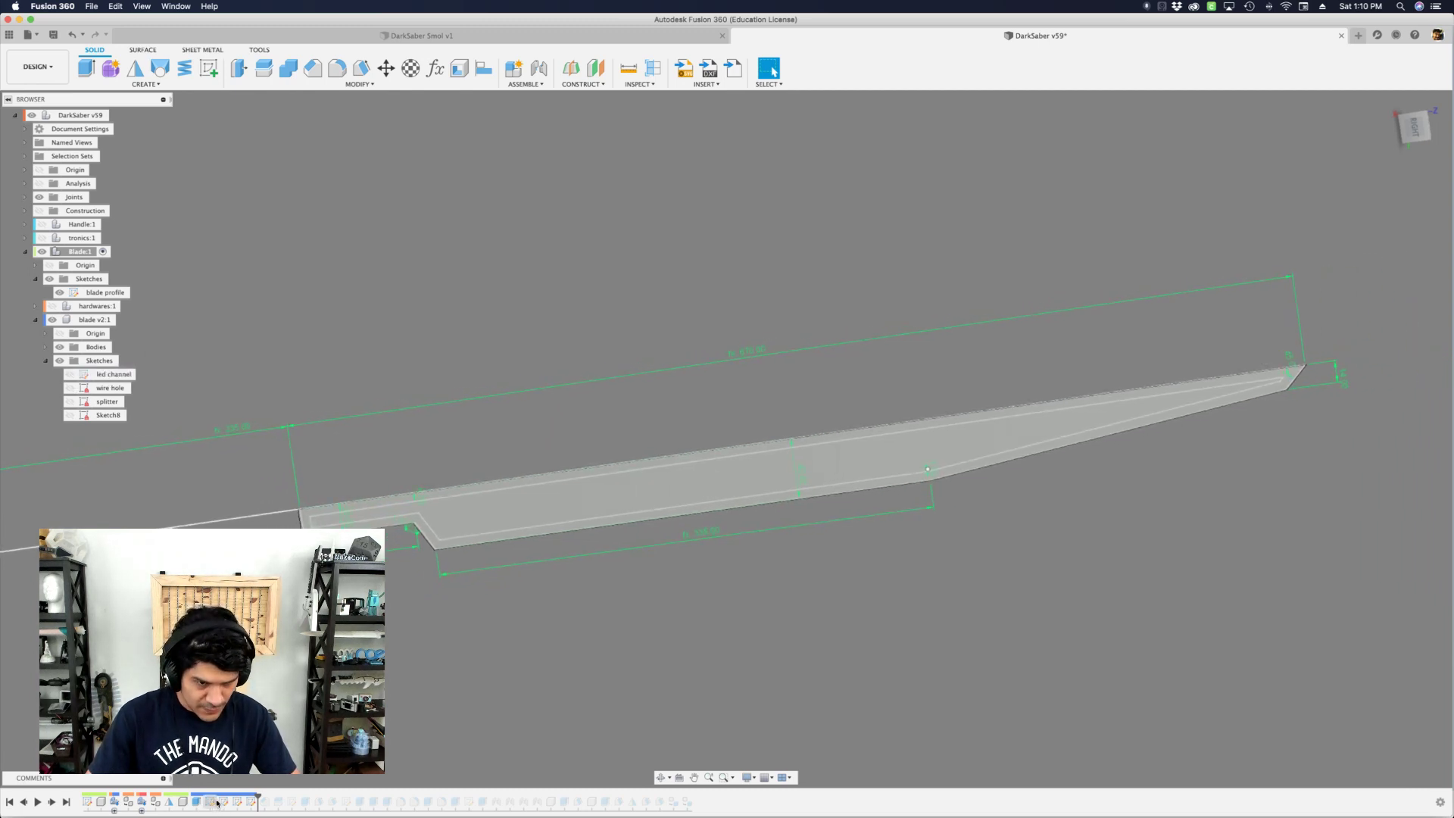
pyautogui.click(73, 375)
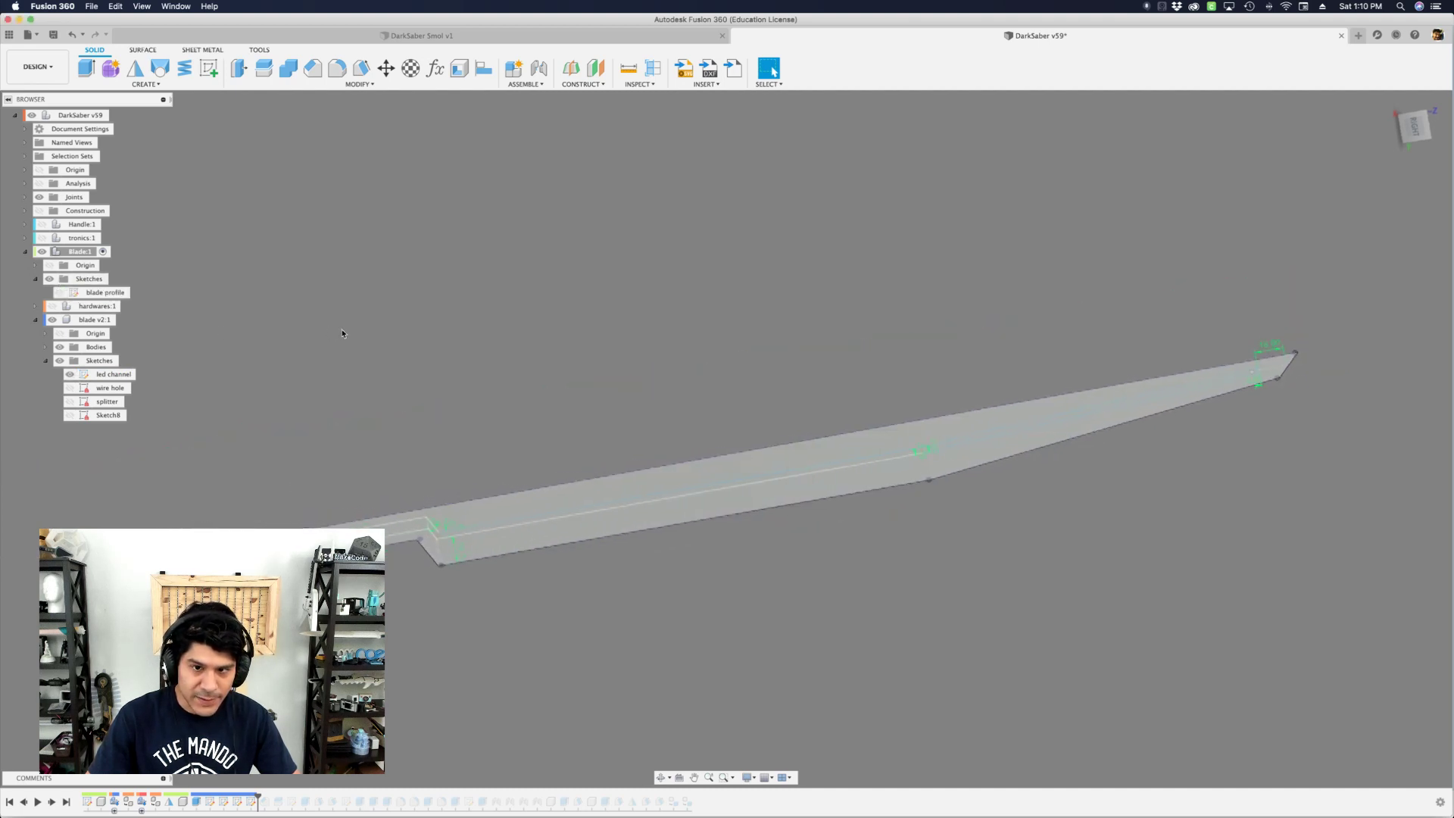
pyautogui.keyDown('shift'); pyautogui.moveTo(341, 333); pyautogui.dragTo(78, 388, button='middle'); pyautogui.keyUp('shift')
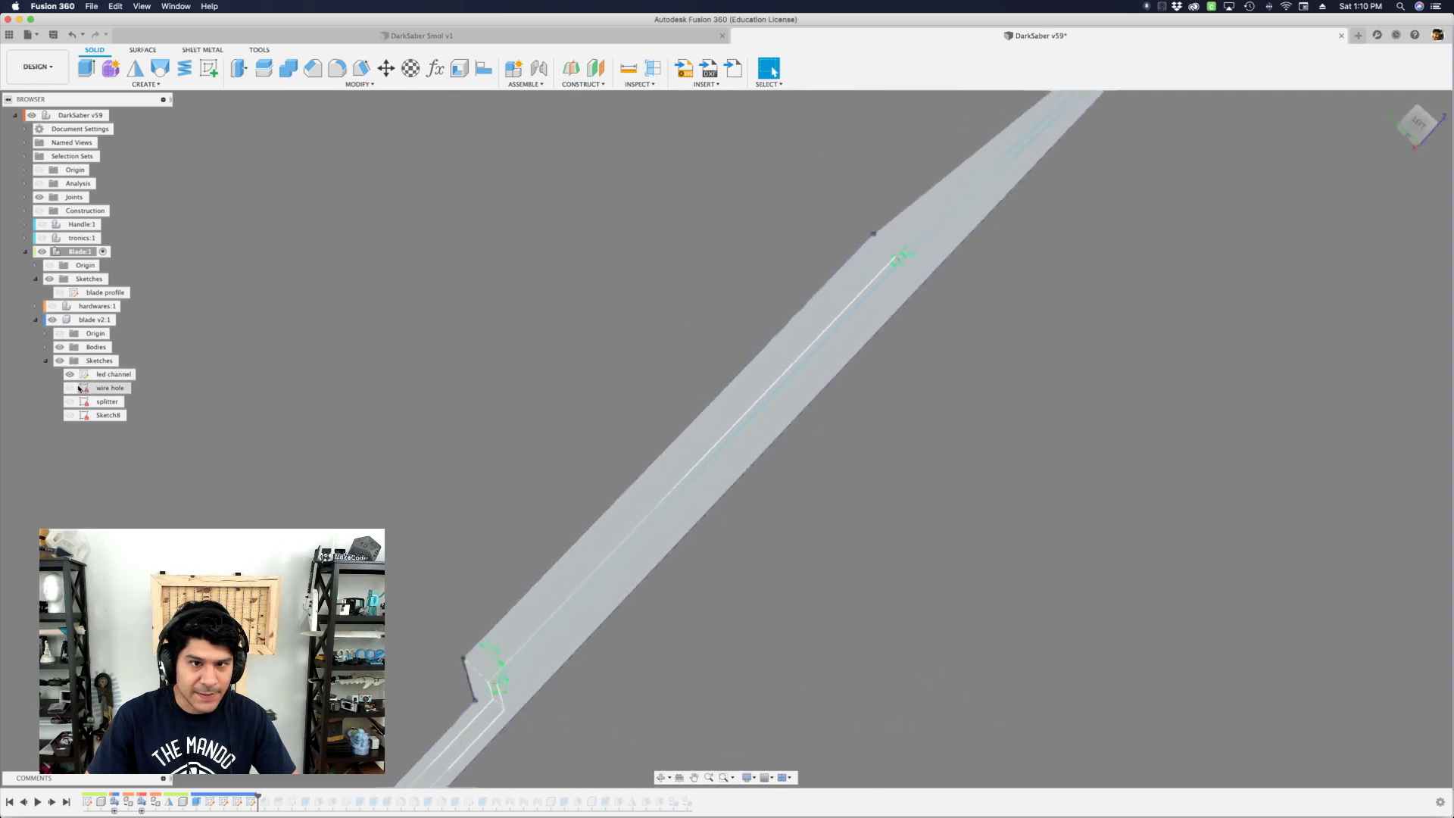
# - Hide the led channel sketch and show the wire hole sketch to examine it on the blade's tang end
pyautogui.click(72, 375)
pyautogui.click(73, 388)
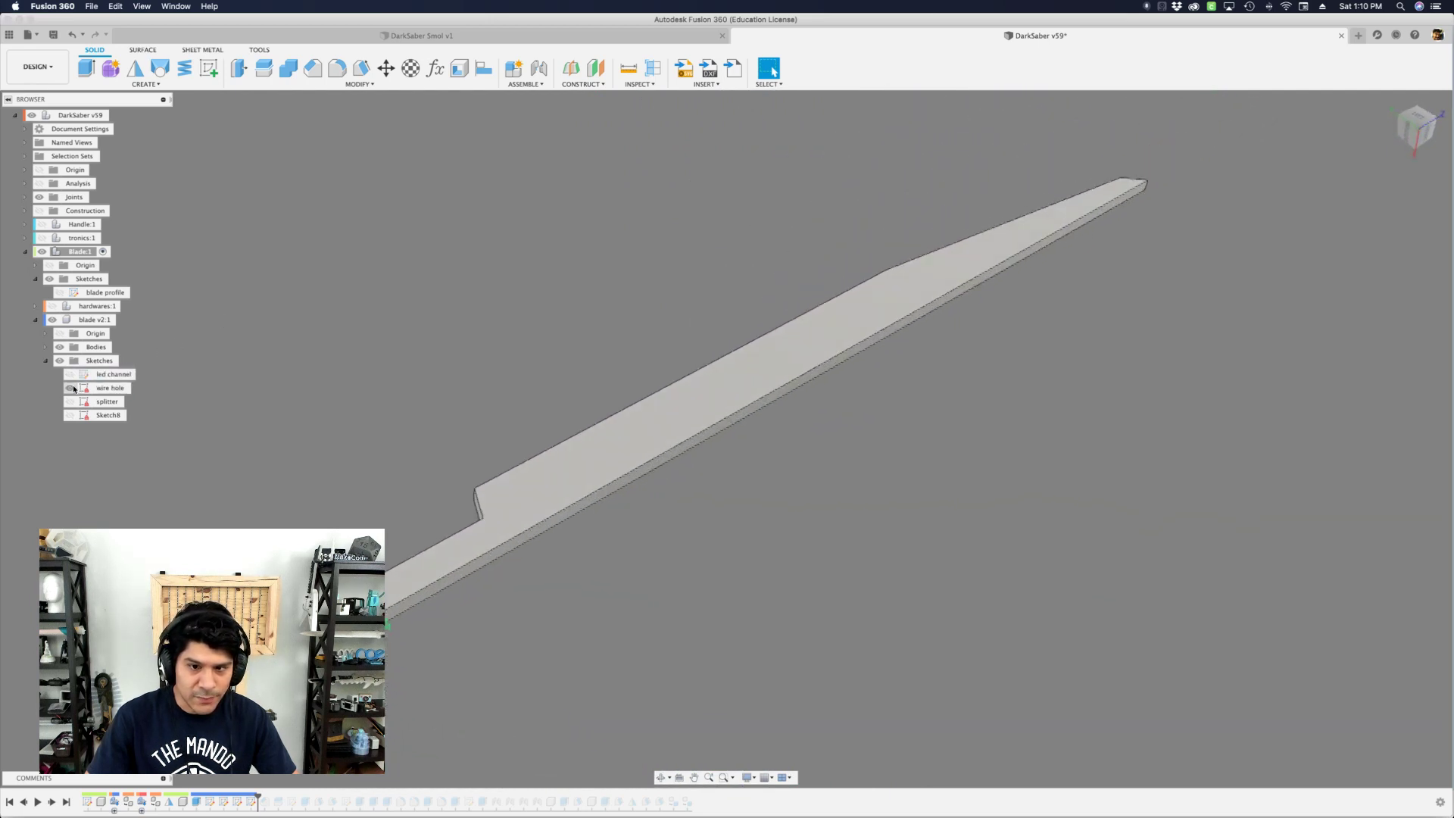
pyautogui.keyDown('shift'); pyautogui.moveTo(228, 469); pyautogui.dragTo(420, 587, button='middle'); pyautogui.keyUp('shift')
pyautogui.scroll(8, 420, 587)
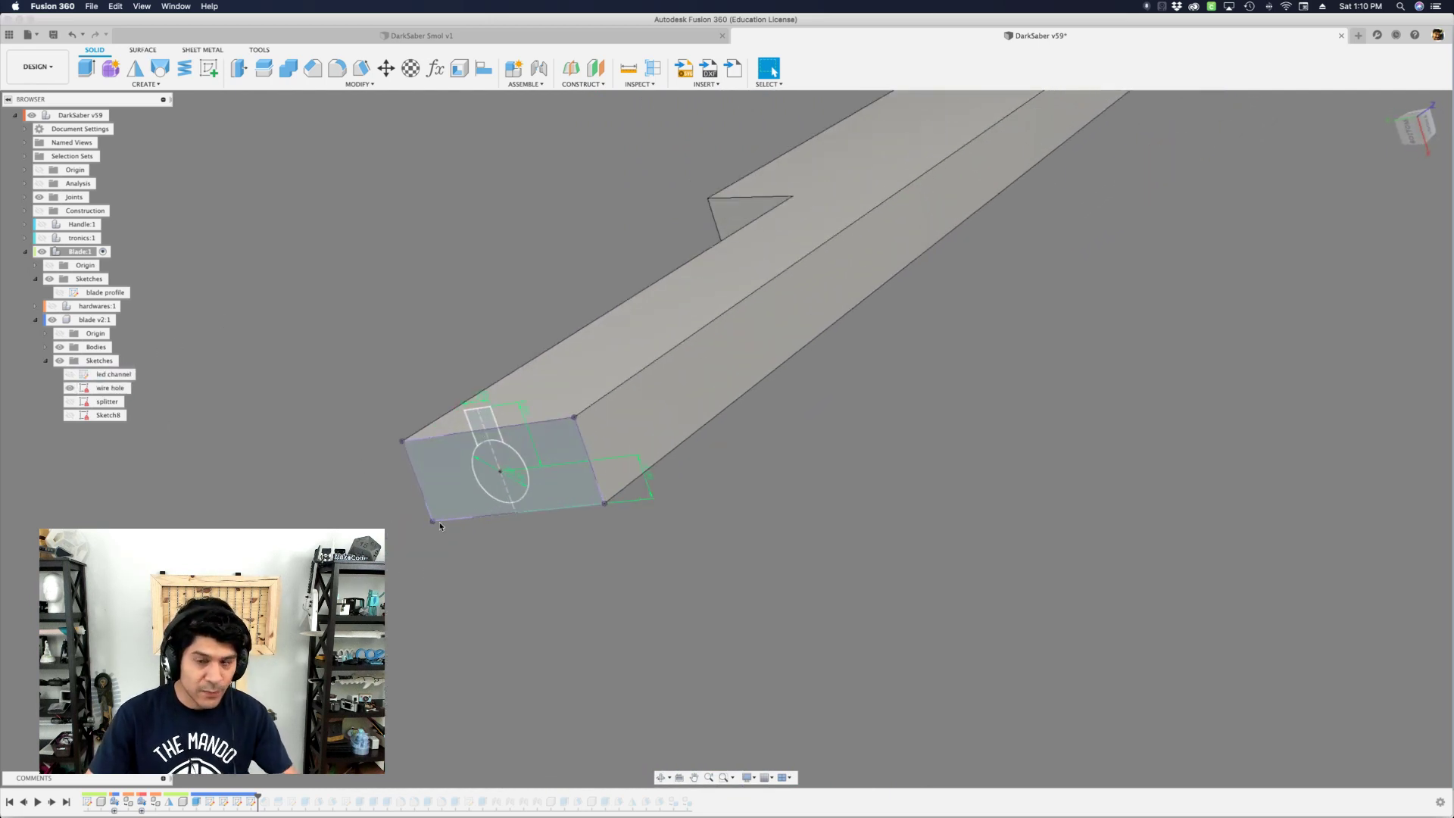
# - Hide the wire hole sketch and show the splitter sketch to examine where its line crosses the blade
pyautogui.click(72, 389)
pyautogui.click(72, 402)
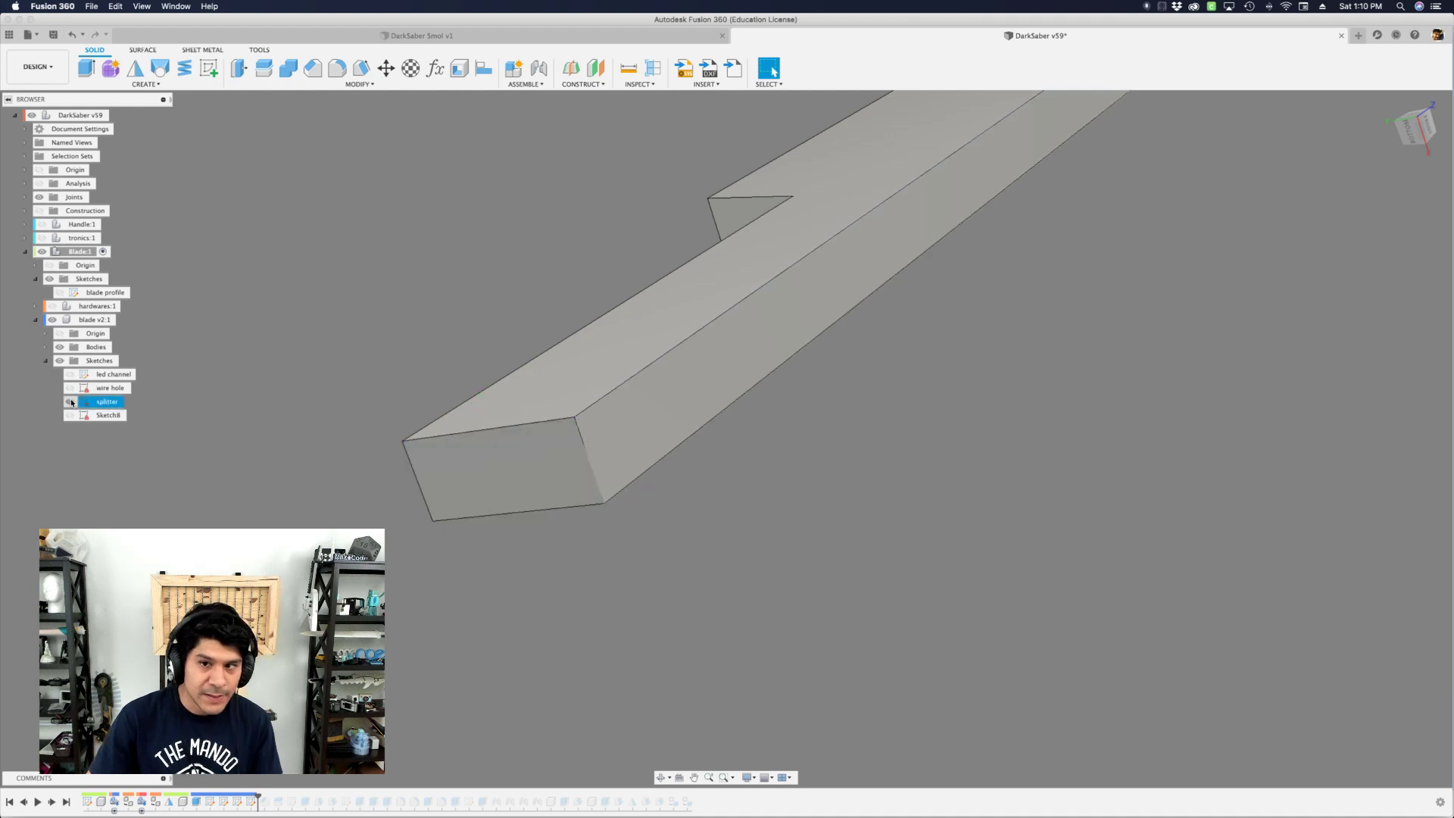
pyautogui.moveTo(72, 402)
pyautogui.keyDown('shift'); pyautogui.mouseDown(button='middle')
pyautogui.moveTo(367, 396)
pyautogui.moveTo(988, 343)
pyautogui.mouseUp(button='middle'); pyautogui.keyUp('shift')
pyautogui.scroll(-8, 77, 405)
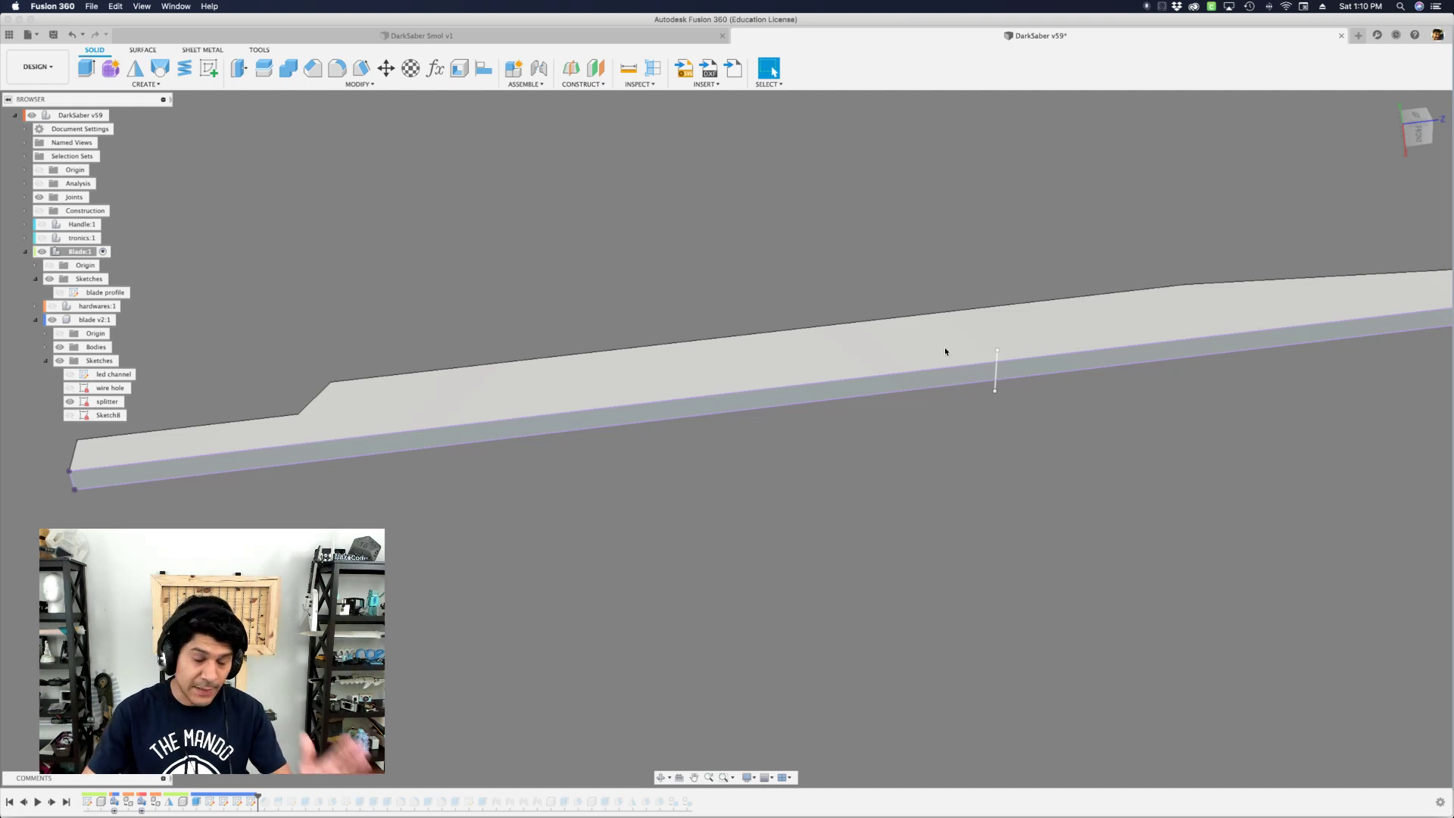
pyautogui.scroll(3, 1045, 356)
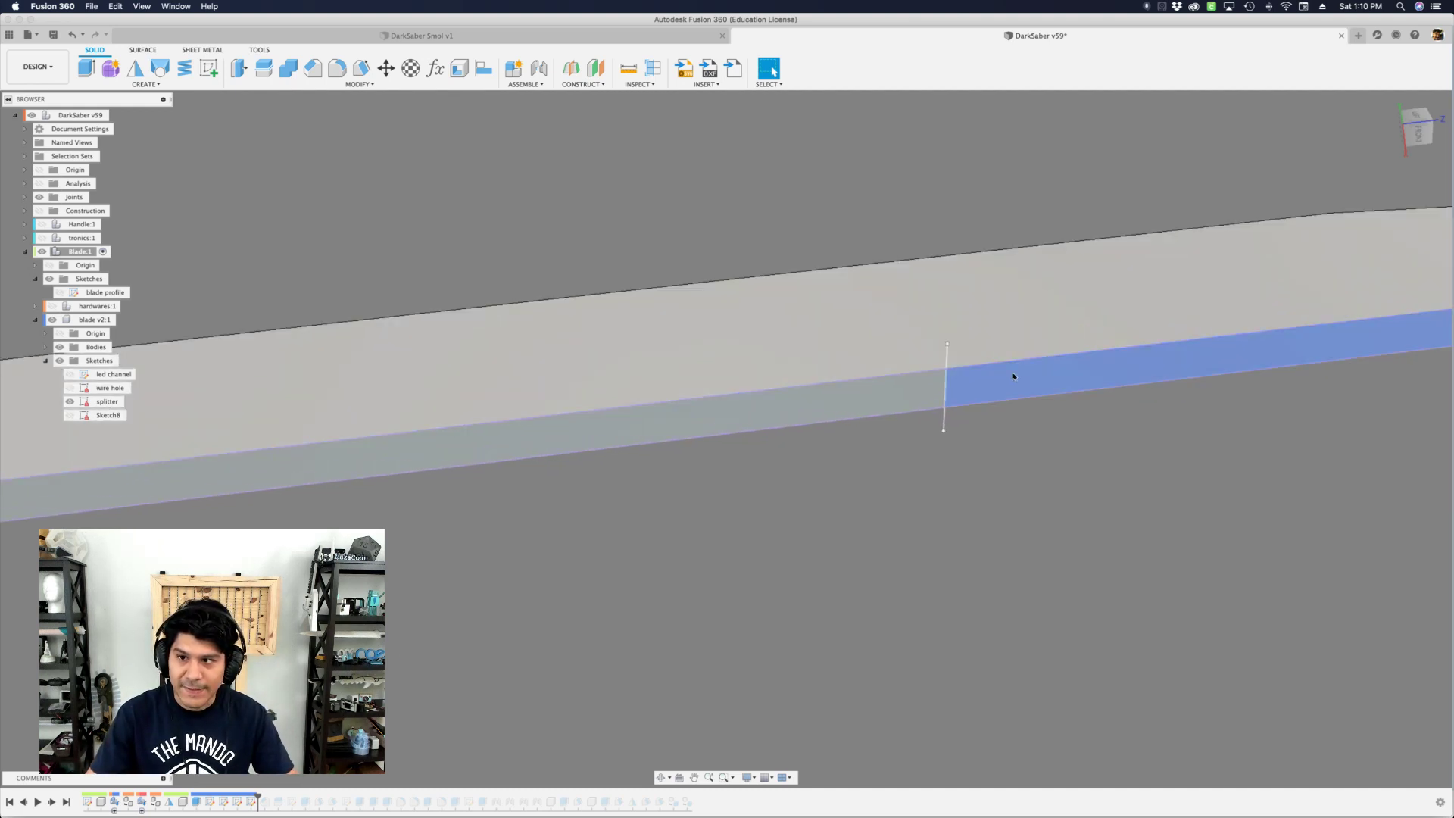
pyautogui.scroll(-5, 946, 391)
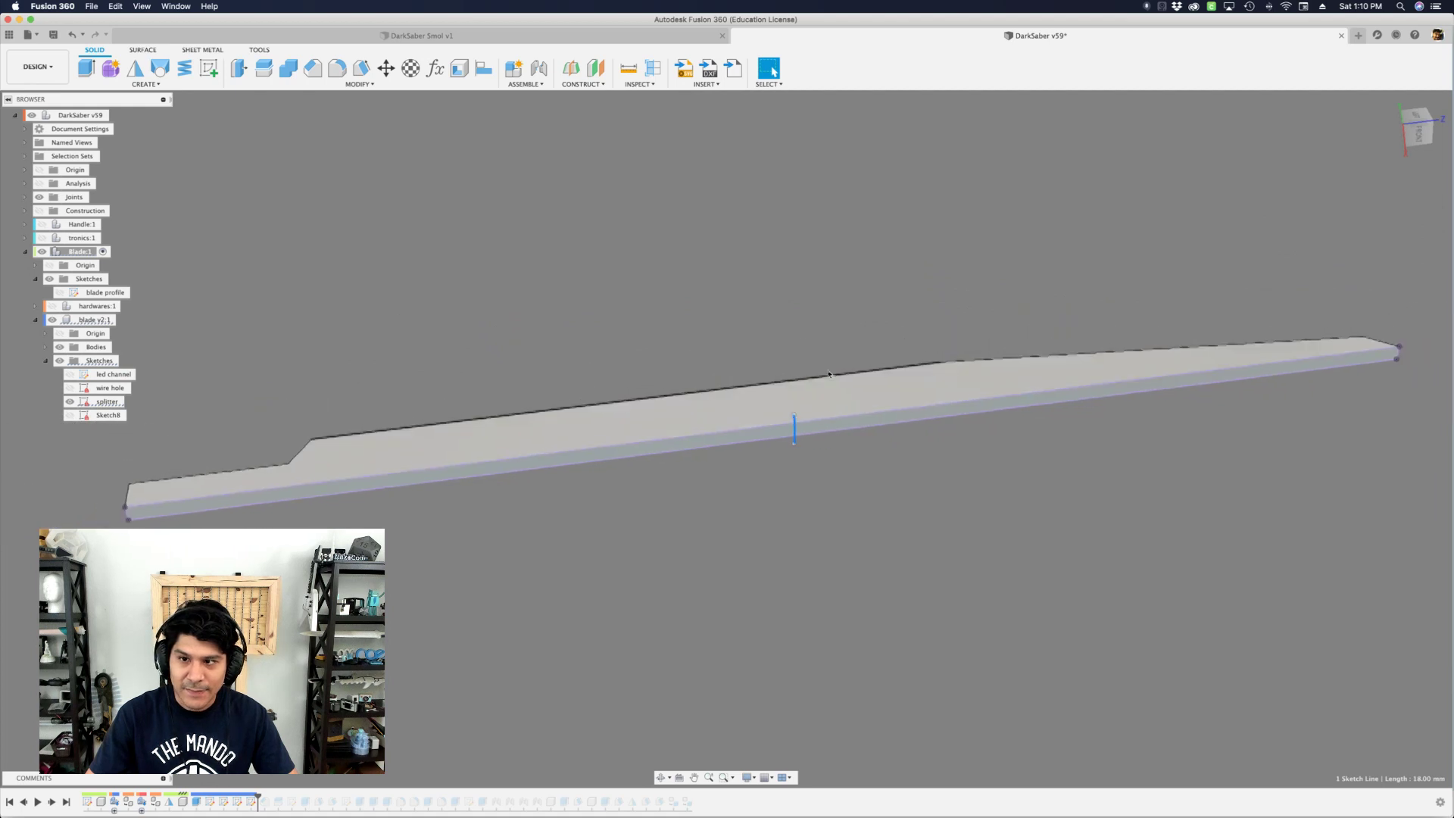
# - Hide the splitter sketch and show Sketch8 to examine the inset blade outline and its small slots
pyautogui.click(70, 401)
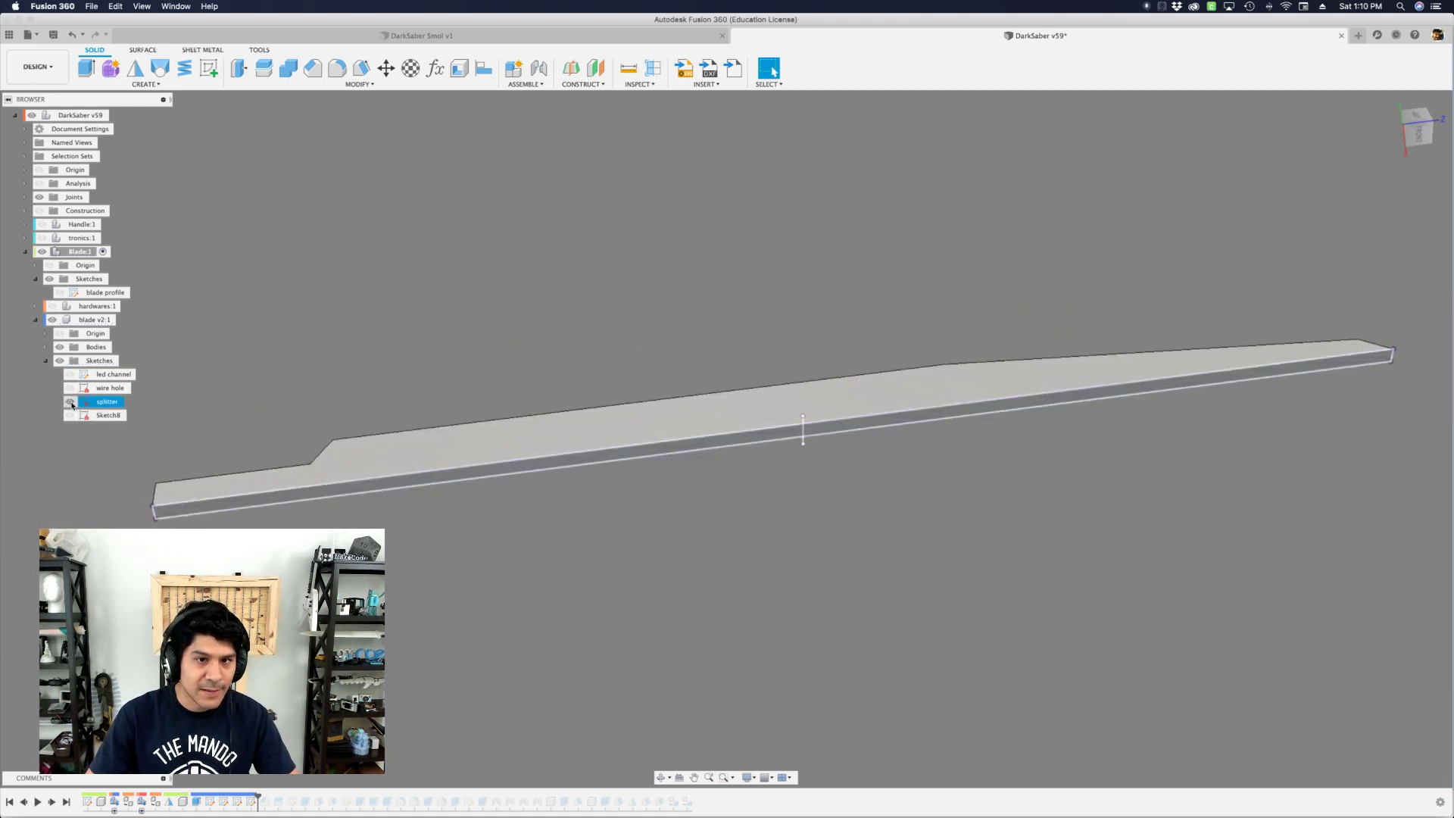
pyautogui.click(70, 415)
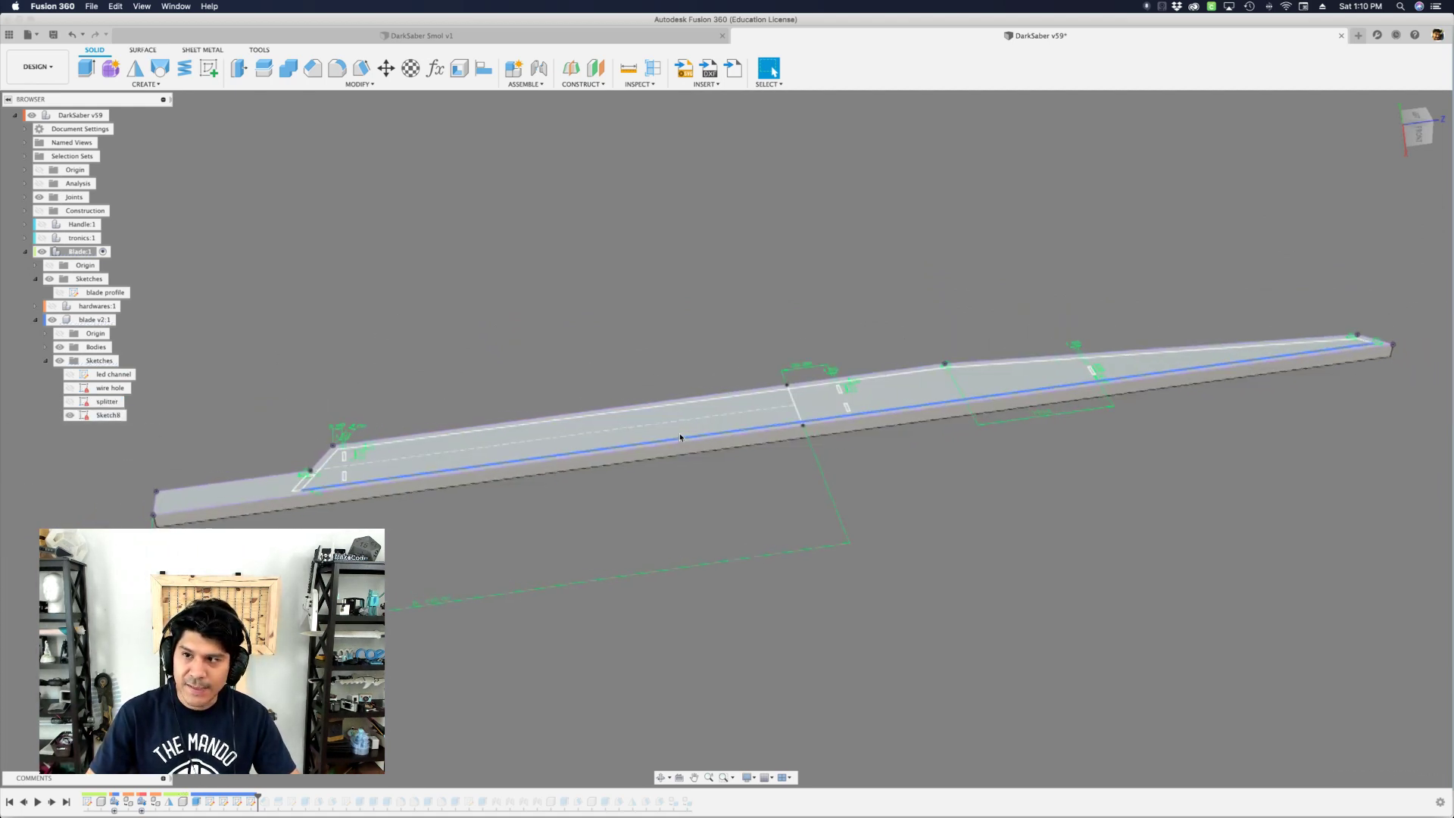
pyautogui.keyDown('shift'); pyautogui.moveTo(682, 436); pyautogui.dragTo(682, 431, button='middle'); pyautogui.keyUp('shift')
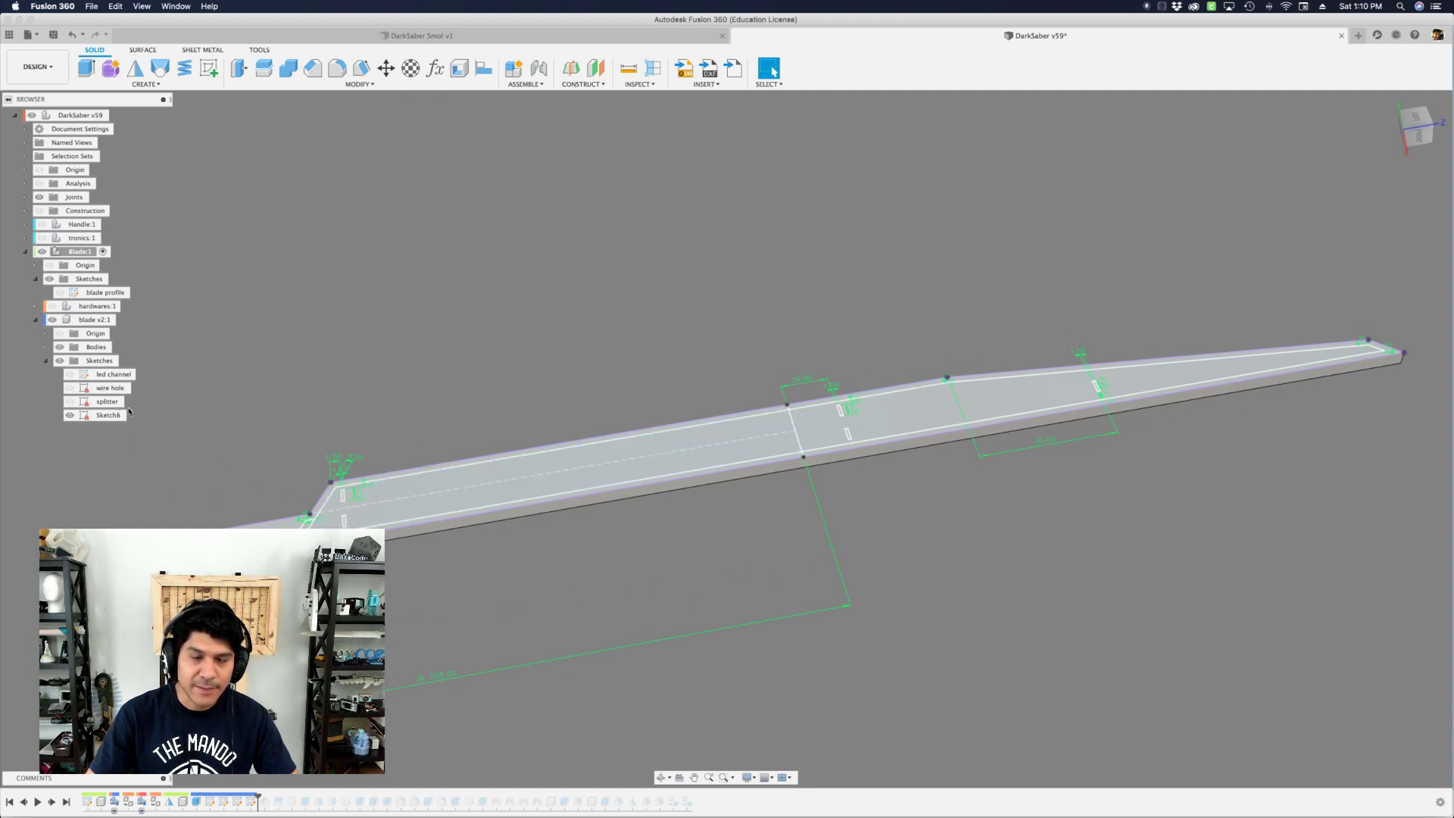
pyautogui.keyDown('shift'); pyautogui.moveTo(365, 483); pyautogui.dragTo(359, 500, button='middle'); pyautogui.keyUp('shift')
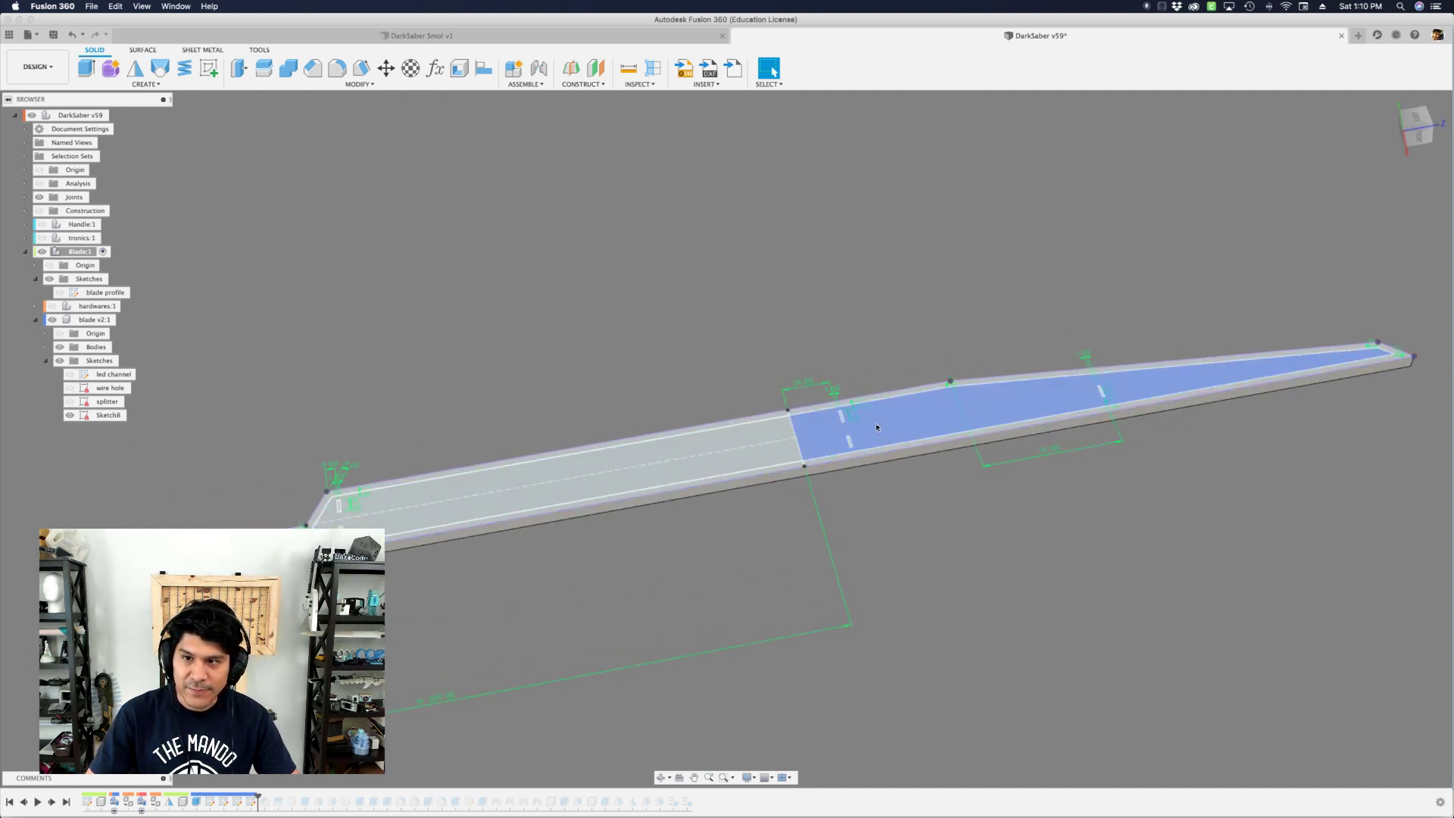
pyautogui.scroll(1, 877, 428)
pyautogui.scroll(-2, 402, 459)
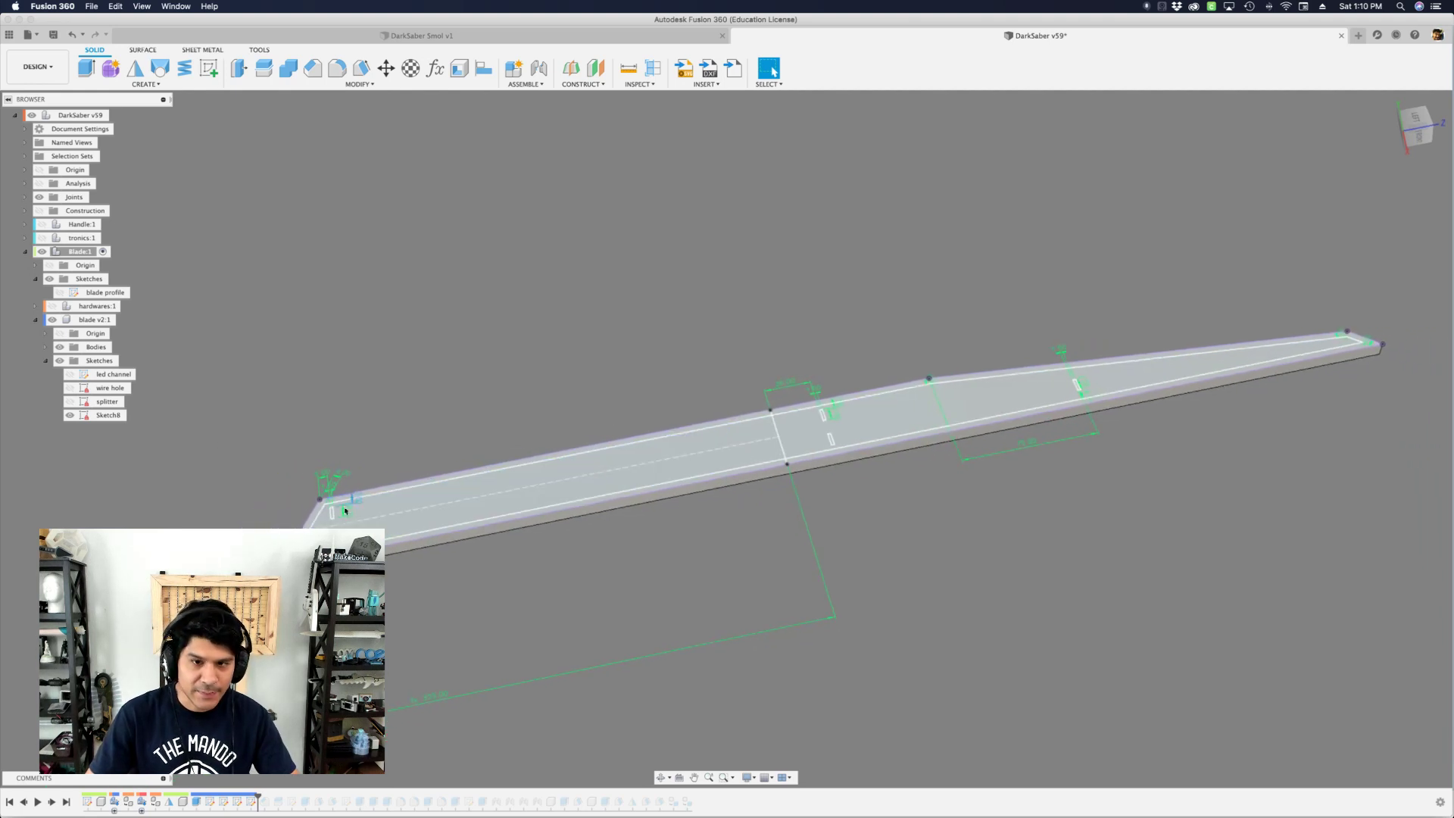
pyautogui.scroll(2, 387, 502)
pyautogui.scroll(-2, 629, 538)
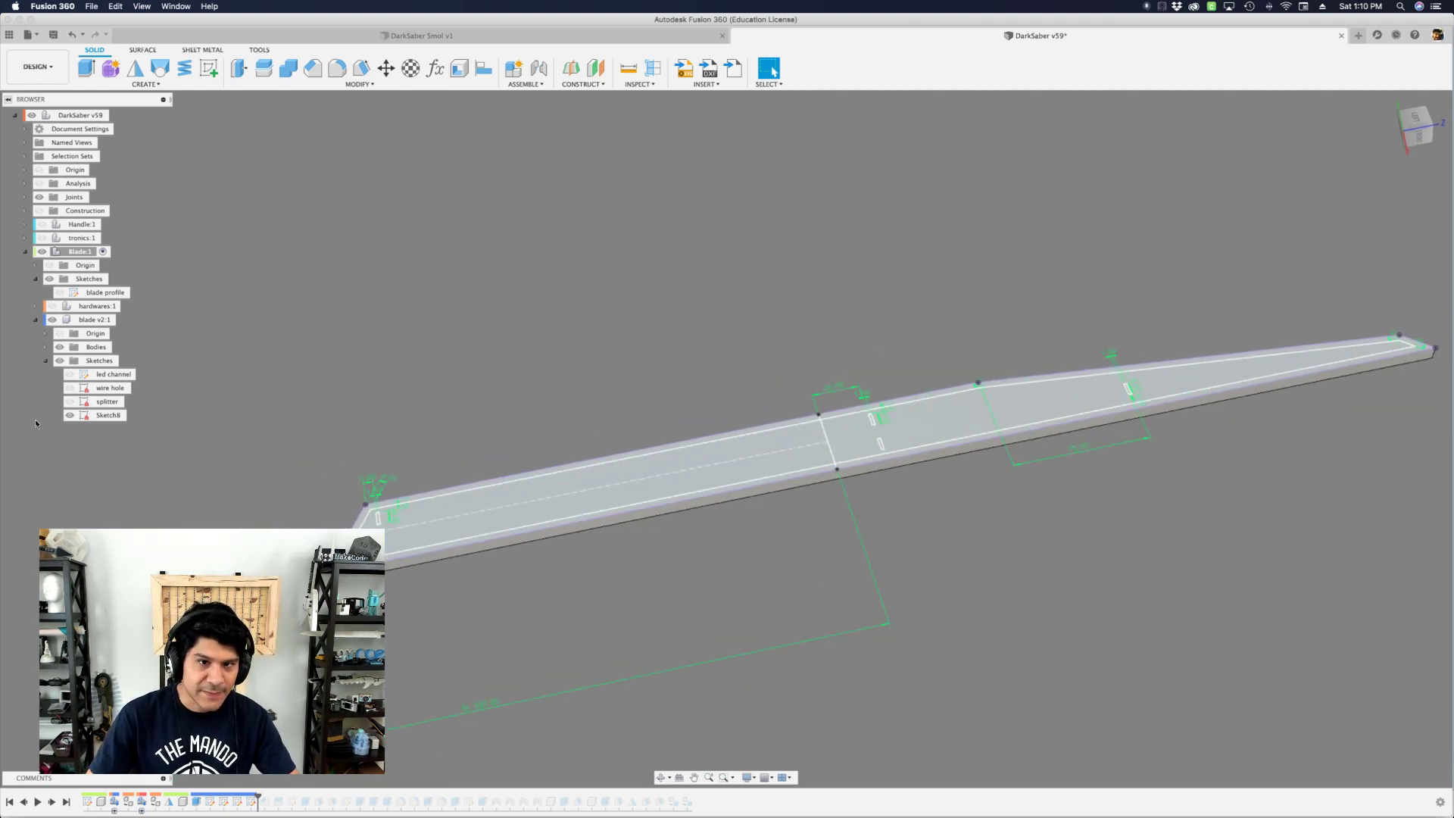
# - Hide Sketch8 and roll the history forward through the Split1 feature of blade v2, selecting that feature
pyautogui.click(68, 415)
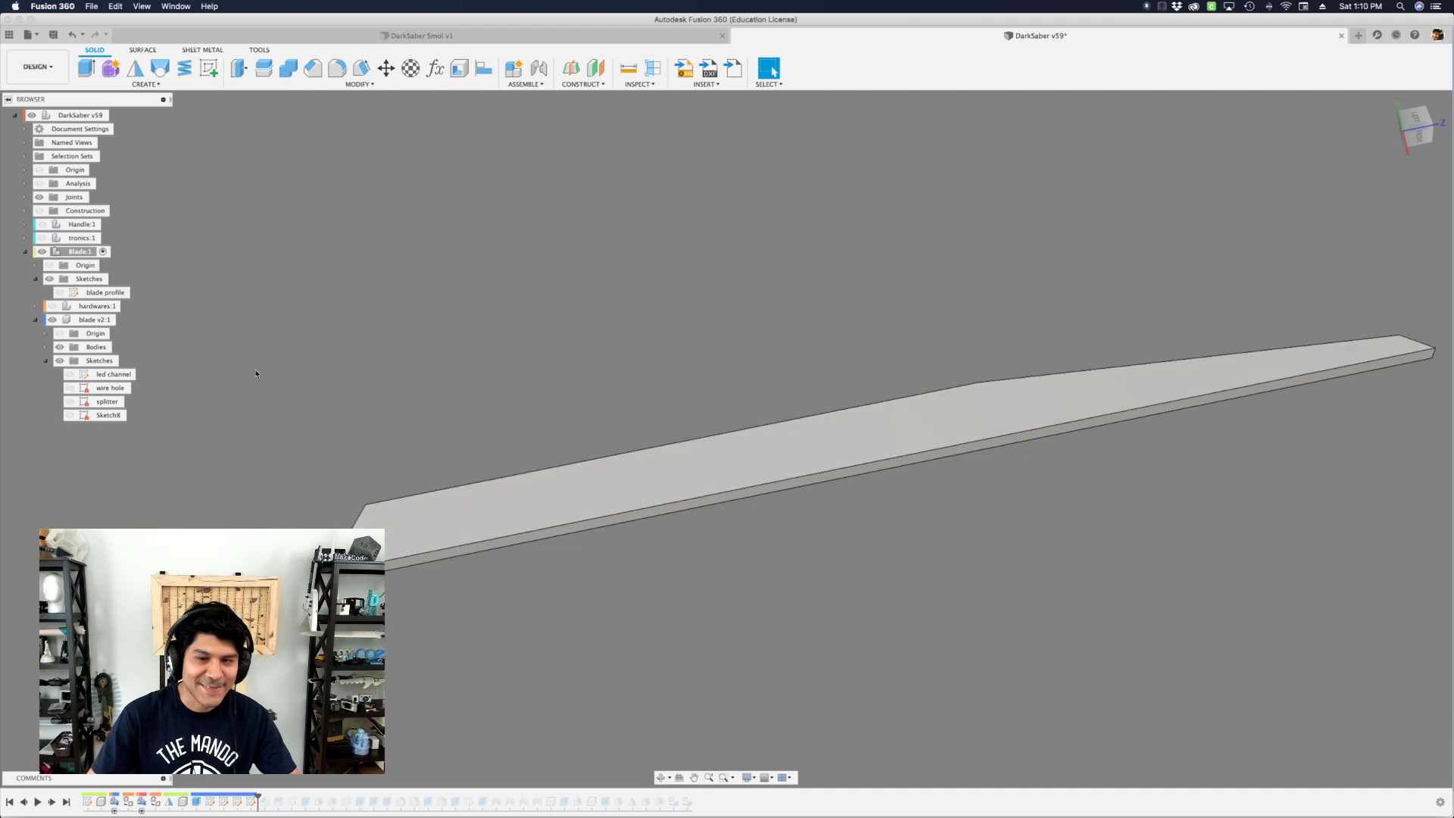
pyautogui.keyDown('shift'); pyautogui.moveTo(349, 489); pyautogui.dragTo(354, 506, button='middle'); pyautogui.keyUp('shift')
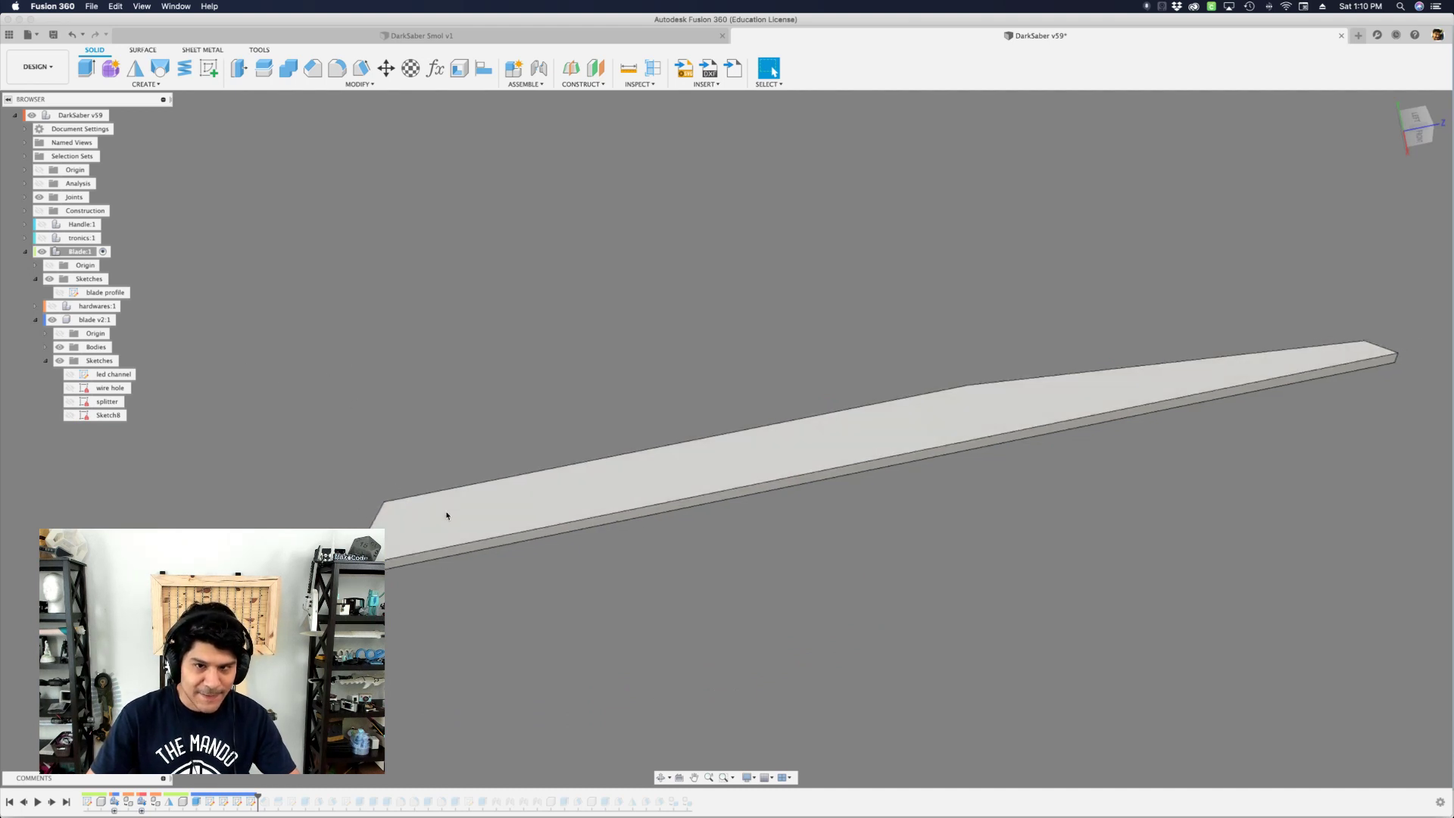
pyautogui.click(51, 802)
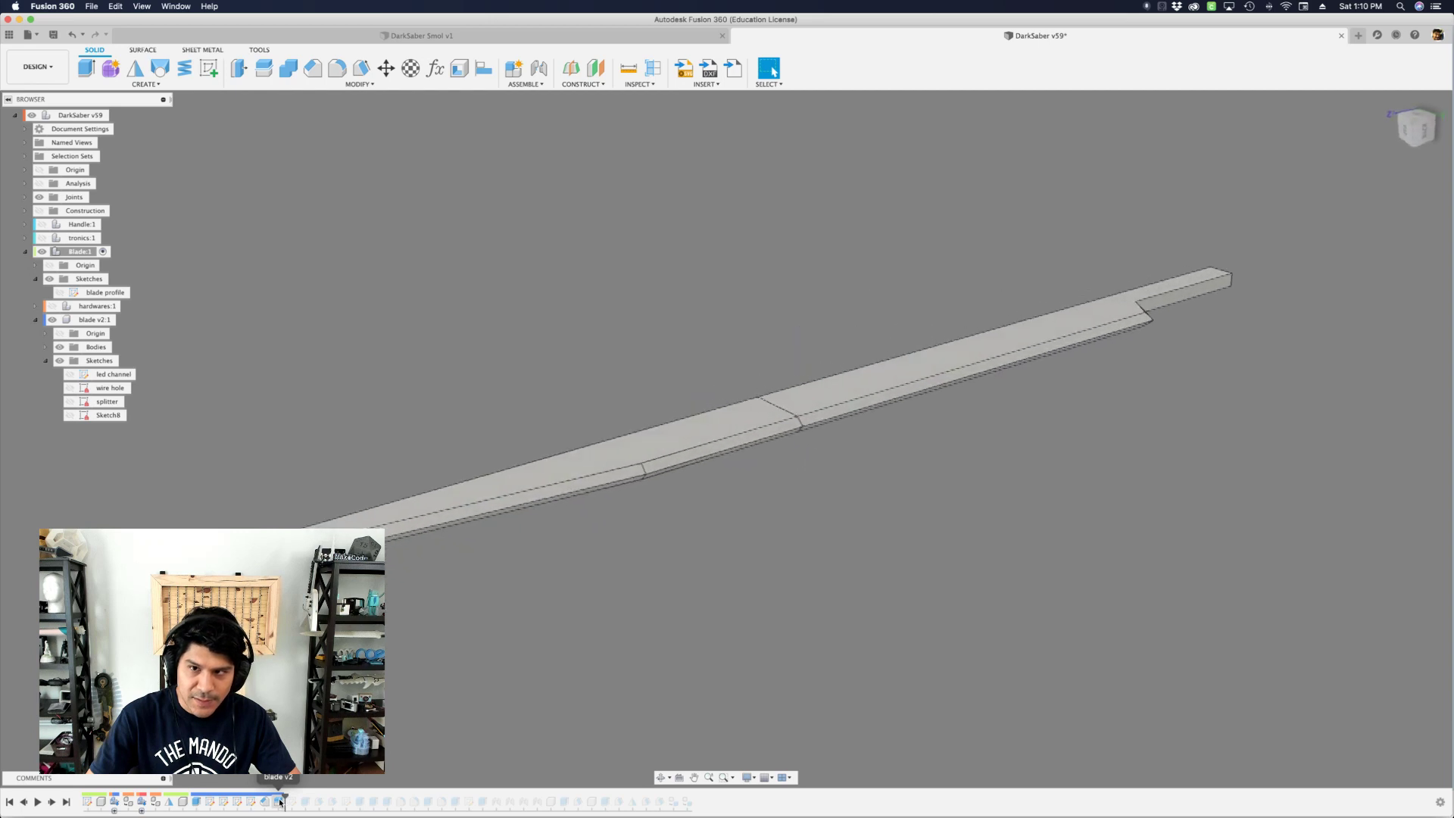
pyautogui.click(279, 801)
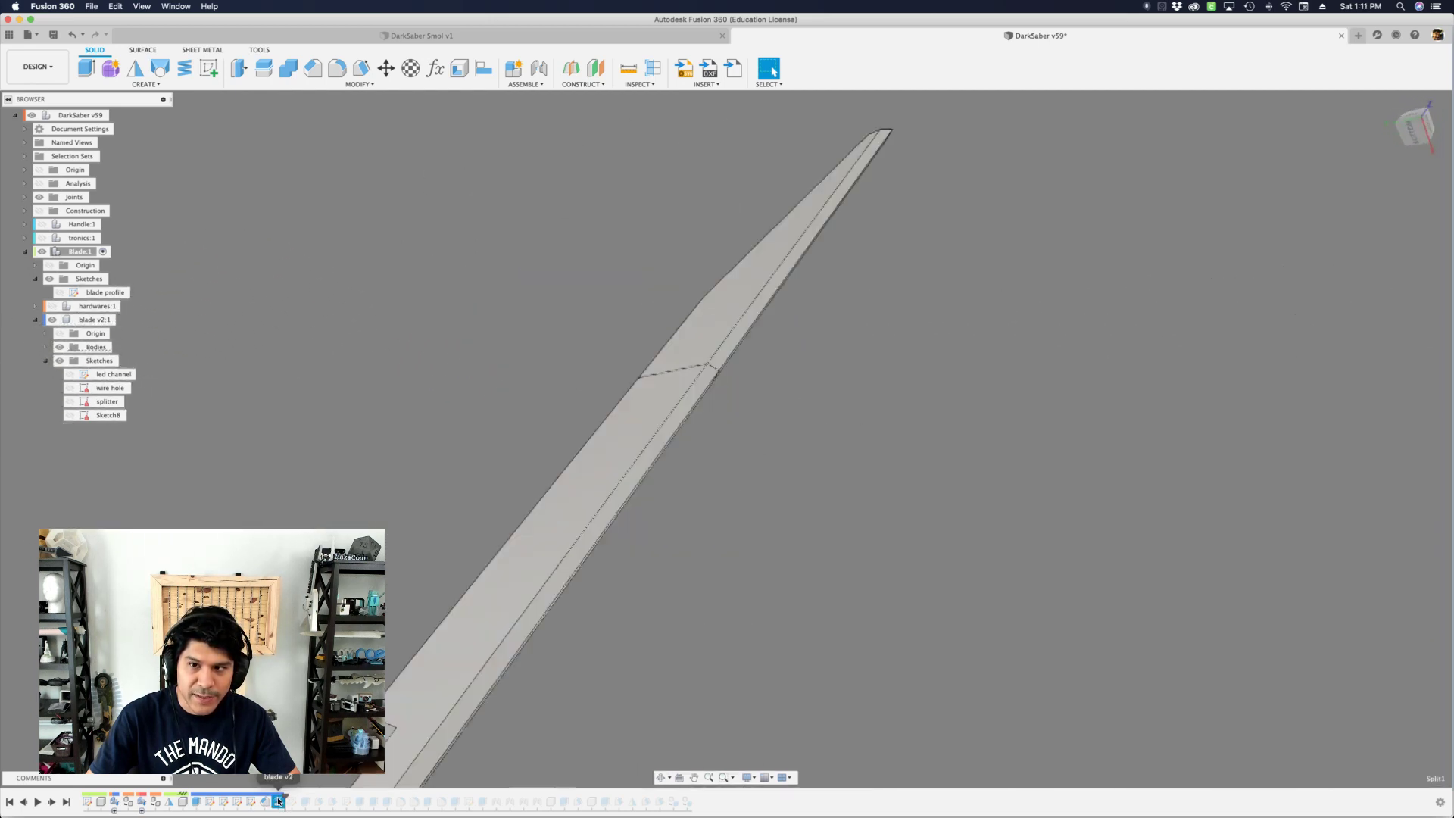
# - Show the splitter sketch and highlight its profiles to compare the dividing line with the blade's split
pyautogui.click(74, 403)
pyautogui.click(74, 403)
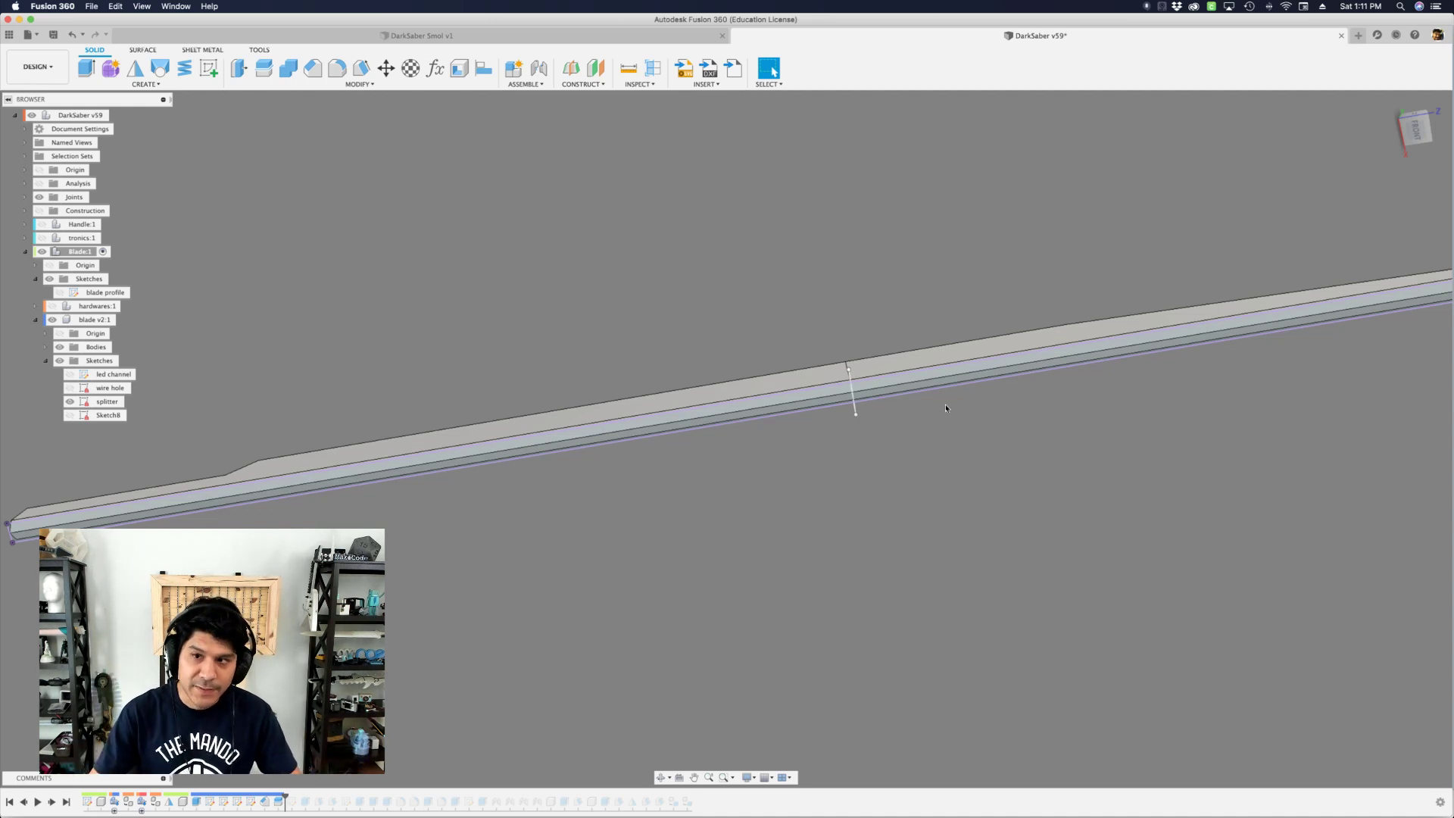
pyautogui.click(184, 508)
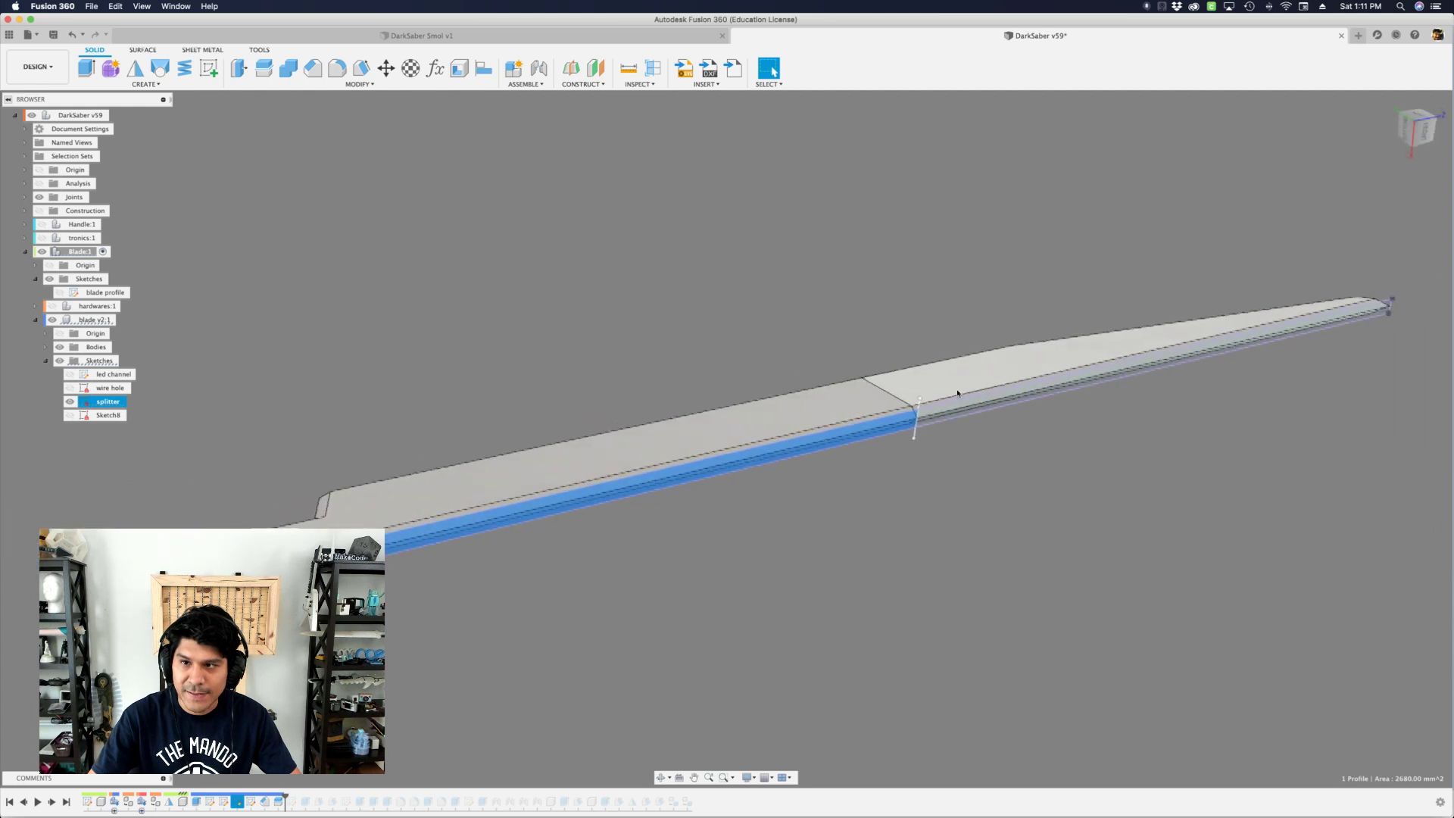
pyautogui.click(958, 407)
pyautogui.click(653, 651)
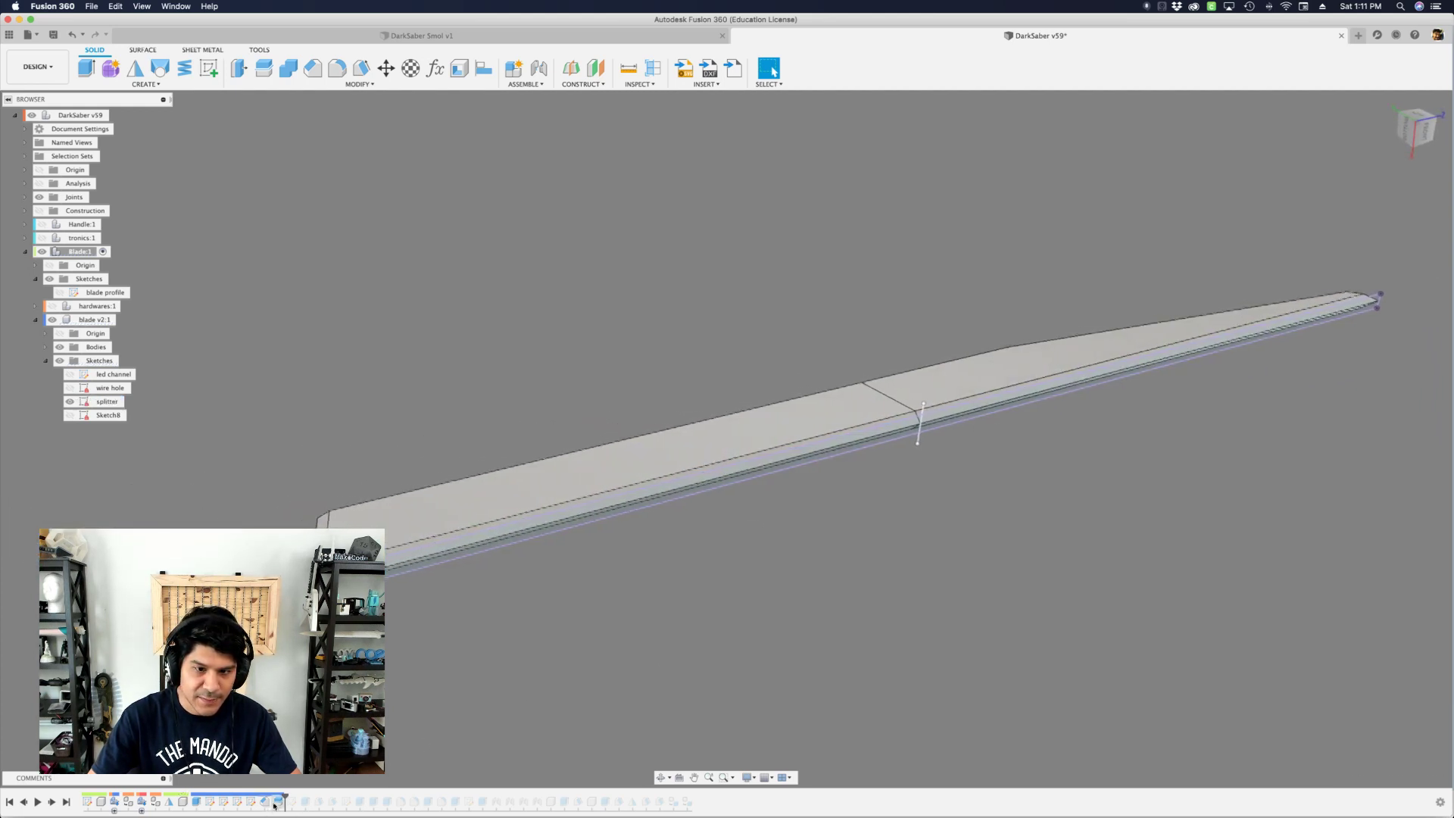
# - Roll the history forward past the screw box cut sketch and select it to examine its two rectangles beside the split
pyautogui.click(277, 801)
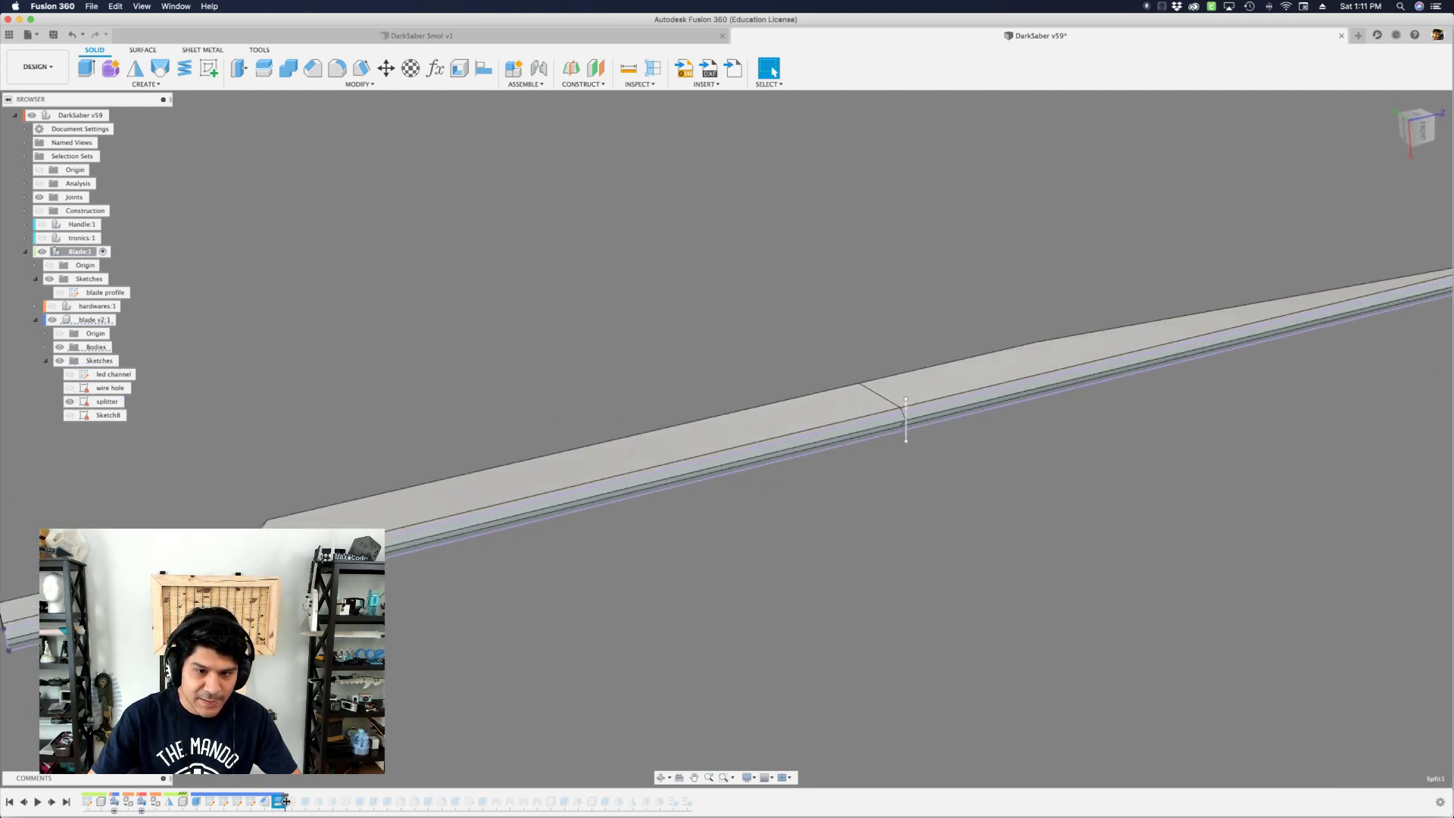
pyautogui.click(293, 801)
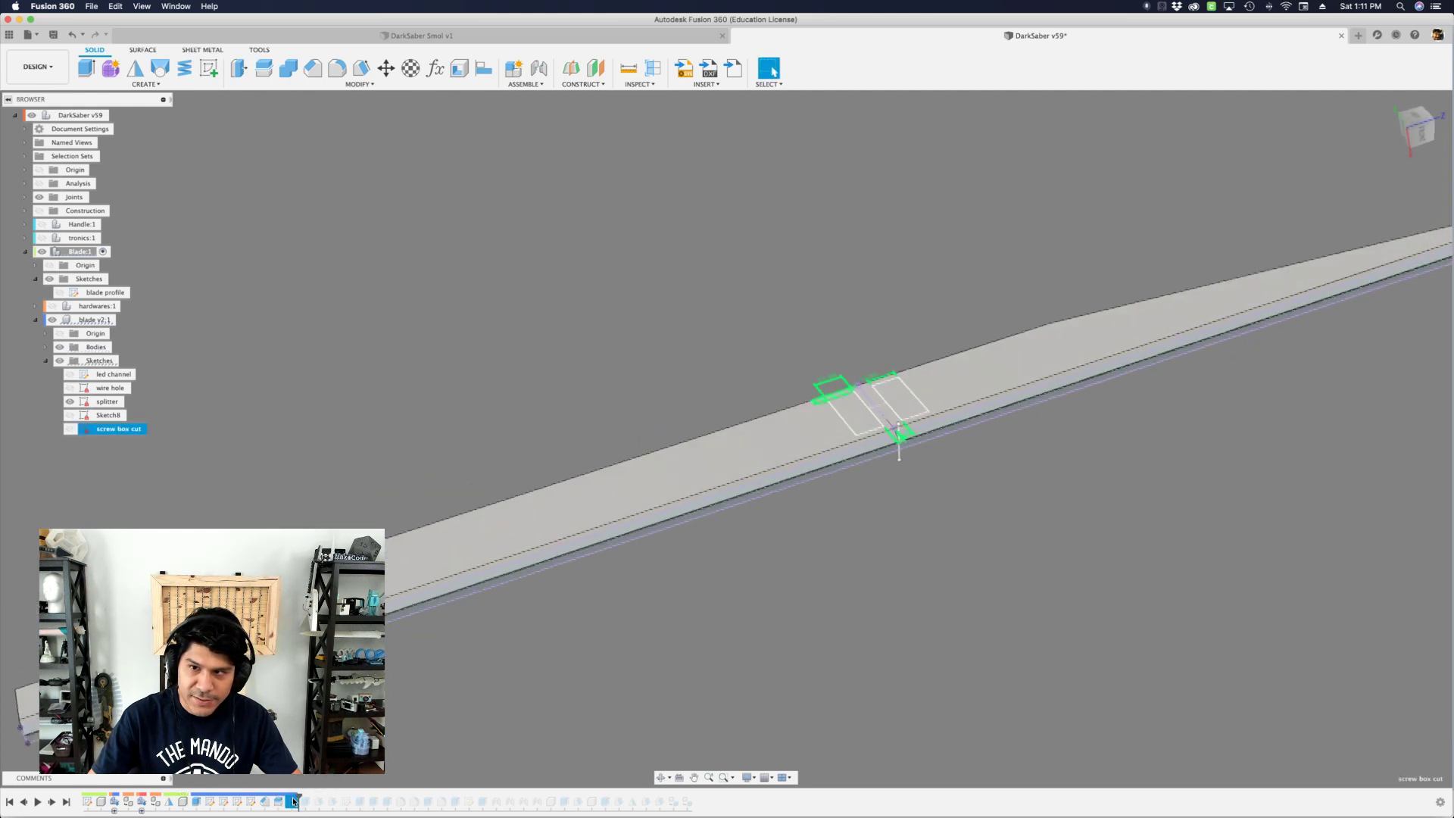
pyautogui.keyDown('shift'); pyautogui.moveTo(936, 418); pyautogui.dragTo(844, 448, button='middle'); pyautogui.keyUp('shift')
pyautogui.scroll(4, 901, 441)
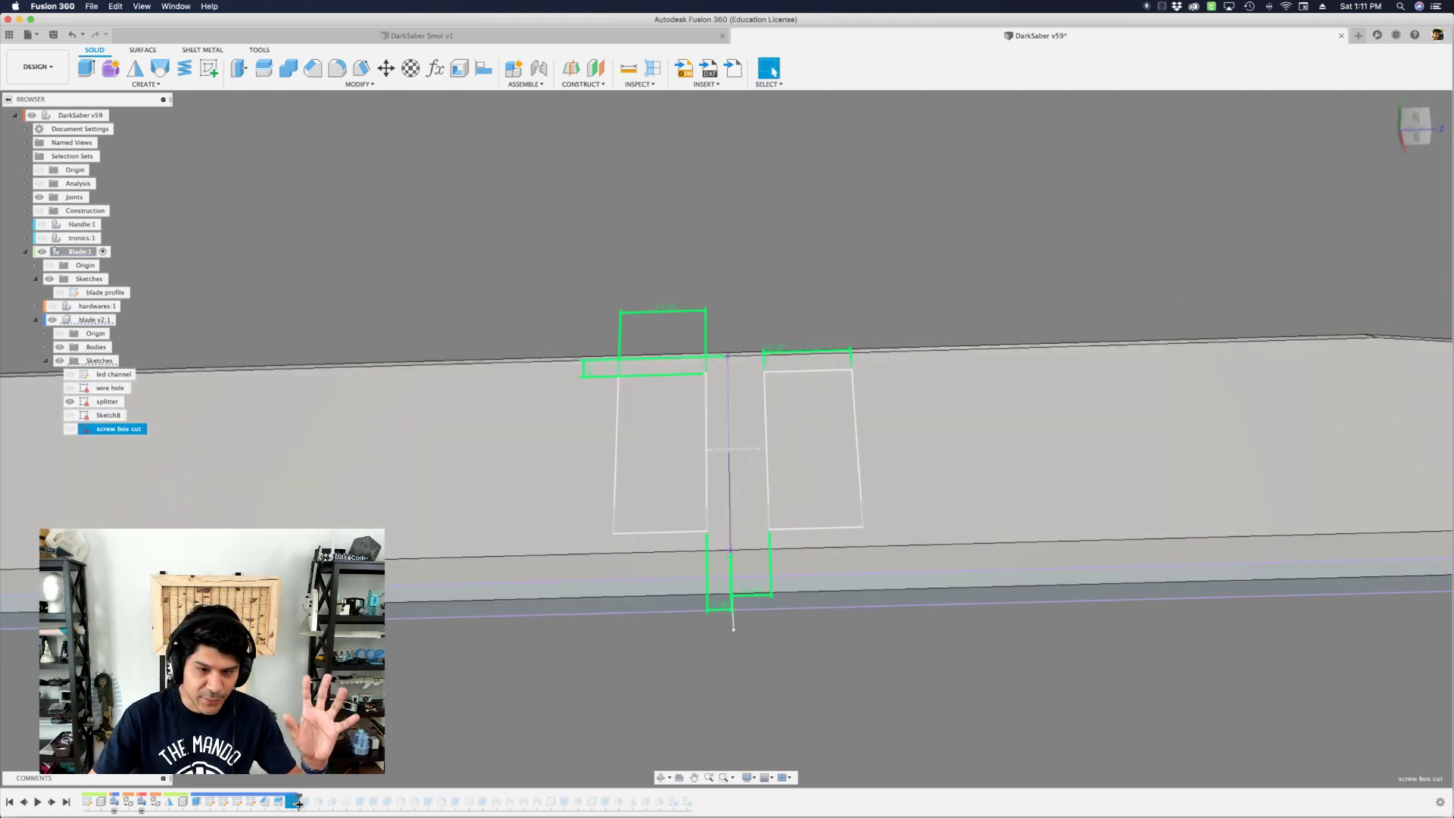
# - Roll the history forward through the screw box cuts, screw holes and LED channel cuts around the blade's joint
pyautogui.moveTo(299, 805); pyautogui.dragTo(339, 806)
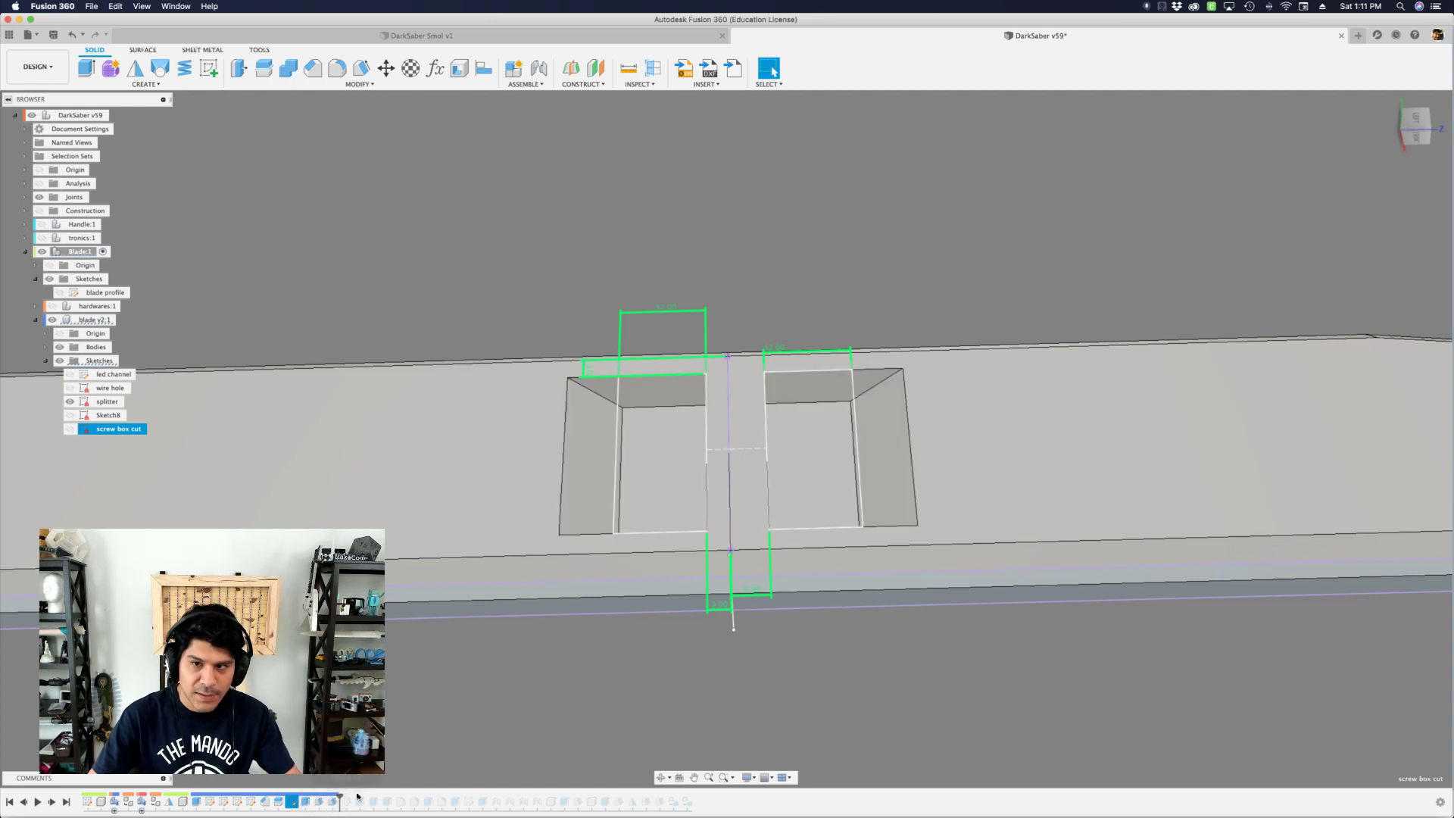
pyautogui.keyDown('shift'); pyautogui.moveTo(627, 577); pyautogui.dragTo(549, 615, button='middle'); pyautogui.keyUp('shift')
pyautogui.moveTo(339, 803); pyautogui.dragTo(407, 804)
pyautogui.scroll(-8, 640, 387)
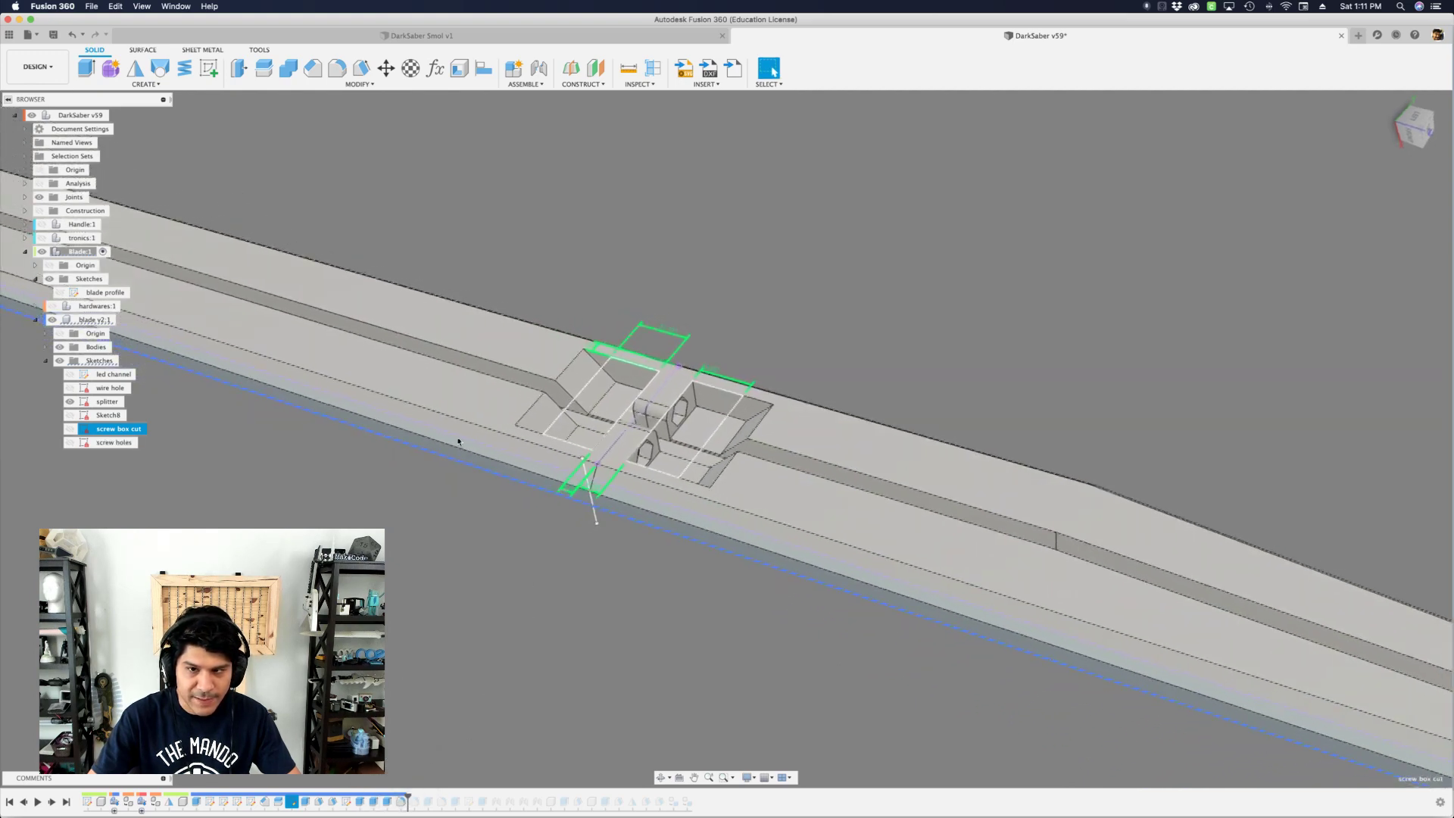
# - Roll the history forward through the wire hole, screw hole and hex hole features at the blade's tang end
pyautogui.keyDown('shift'); pyautogui.moveTo(217, 323); pyautogui.dragTo(303, 296, button='middle'); pyautogui.keyUp('shift')
pyautogui.keyDown('shift'); pyautogui.moveTo(509, 634); pyautogui.dragTo(531, 601, button='middle'); pyautogui.keyUp('shift')
pyautogui.scroll(5, 531, 600)
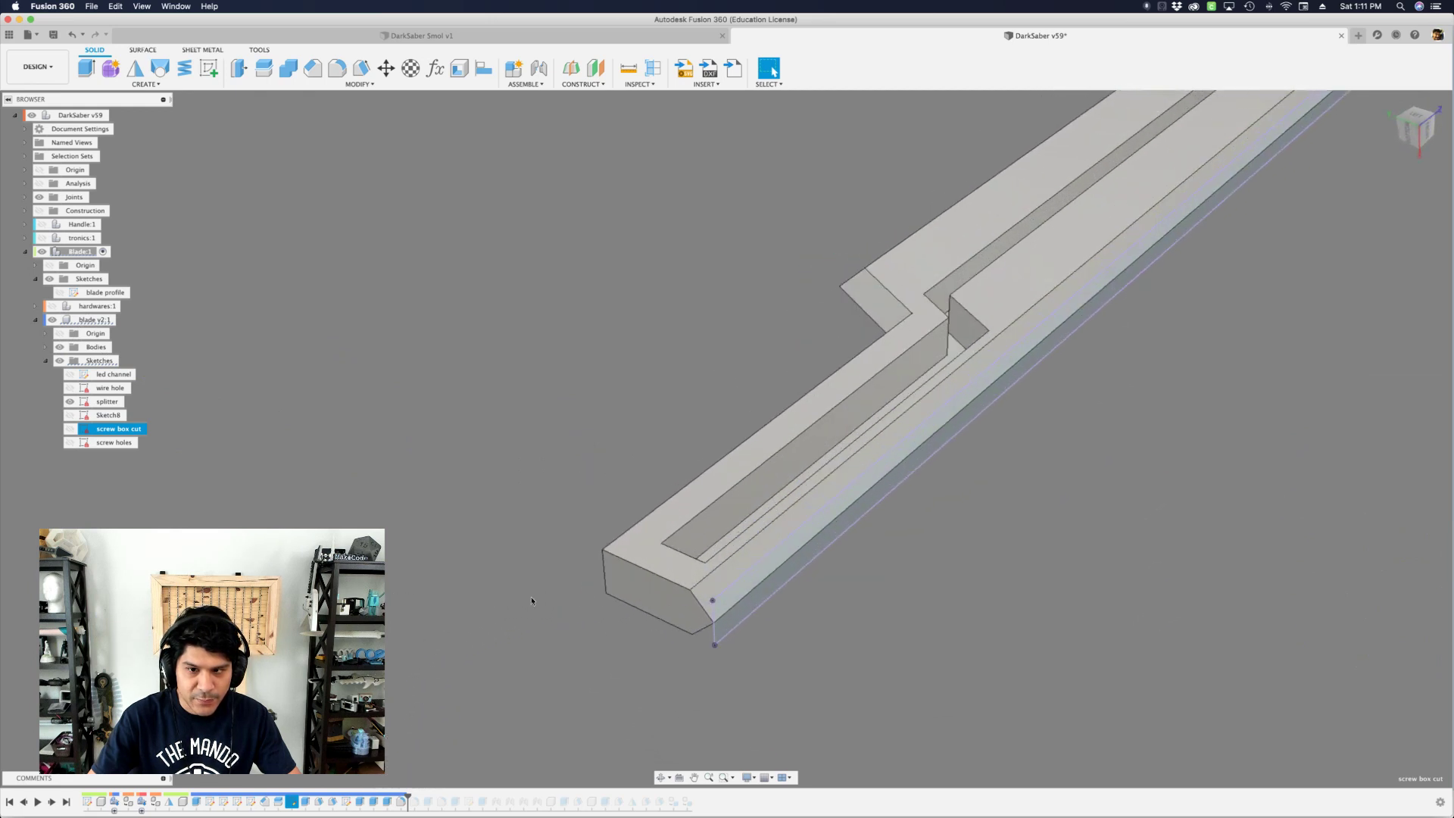
pyautogui.moveTo(413, 801); pyautogui.dragTo(462, 801)
pyautogui.keyDown('shift'); pyautogui.moveTo(700, 598); pyautogui.dragTo(445, 740, button='middle'); pyautogui.keyUp('shift')
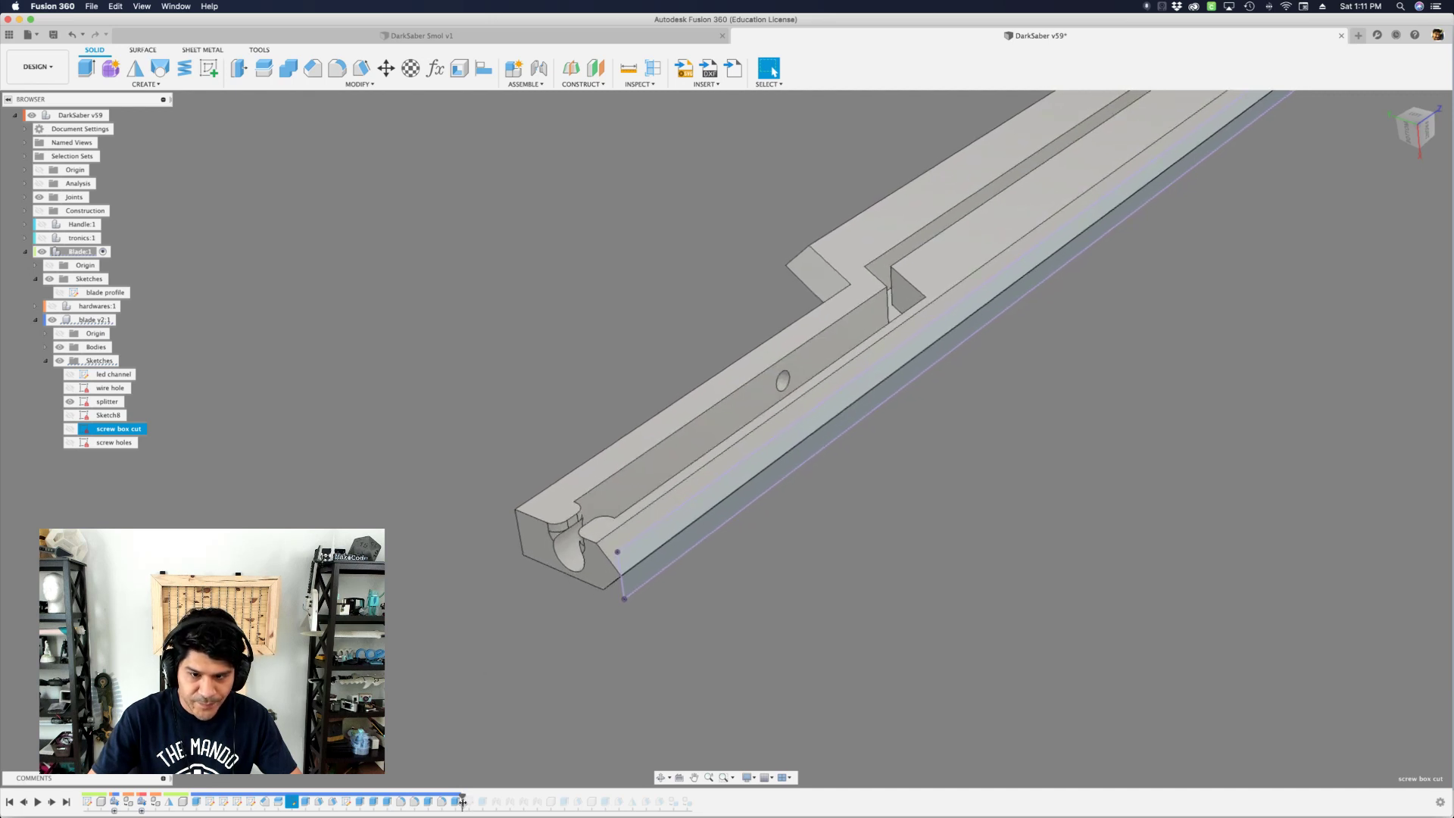
pyautogui.moveTo(462, 801); pyautogui.dragTo(485, 802)
pyautogui.scroll(10, 738, 375)
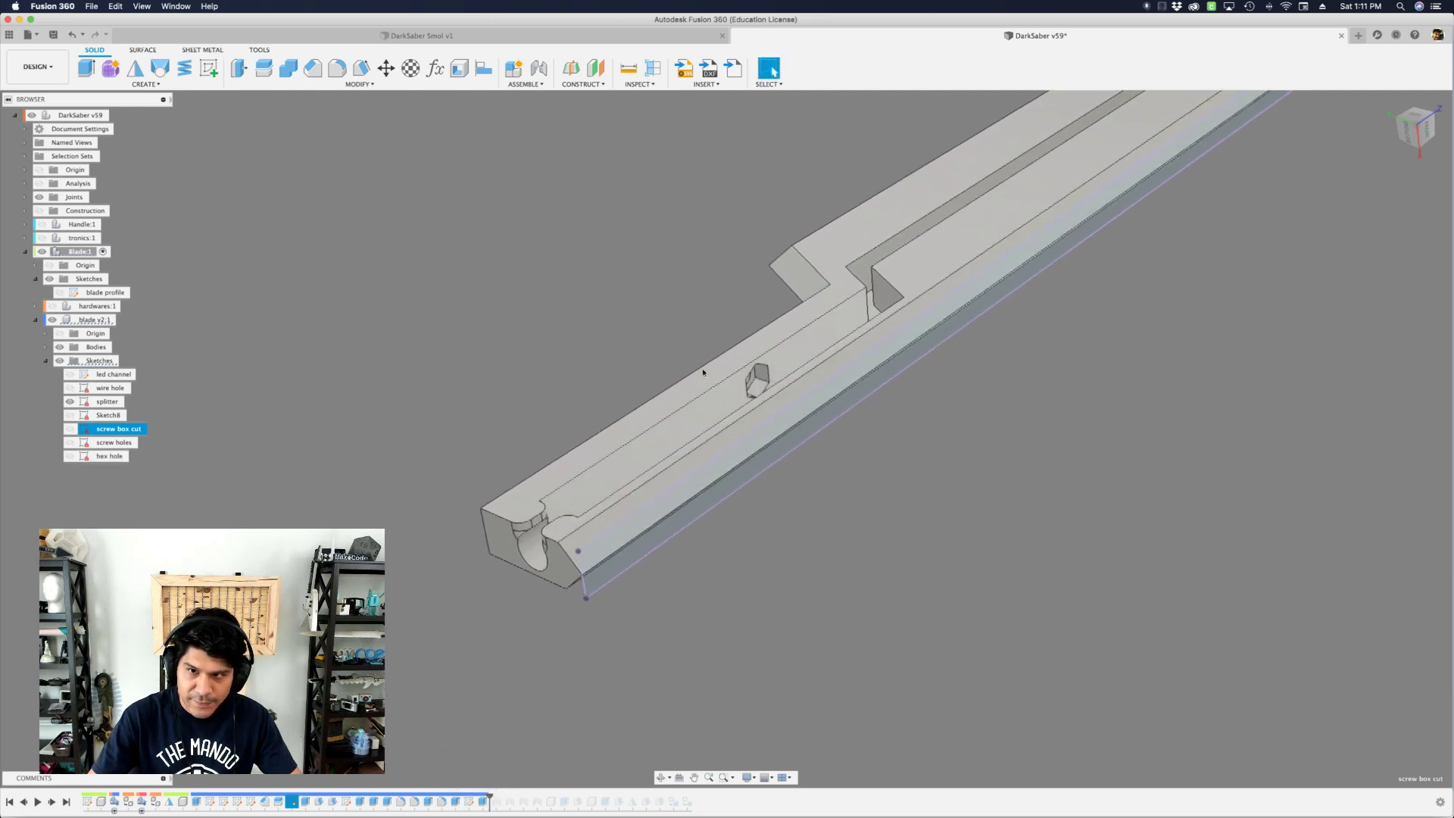
pyautogui.scroll(-10, 689, 384)
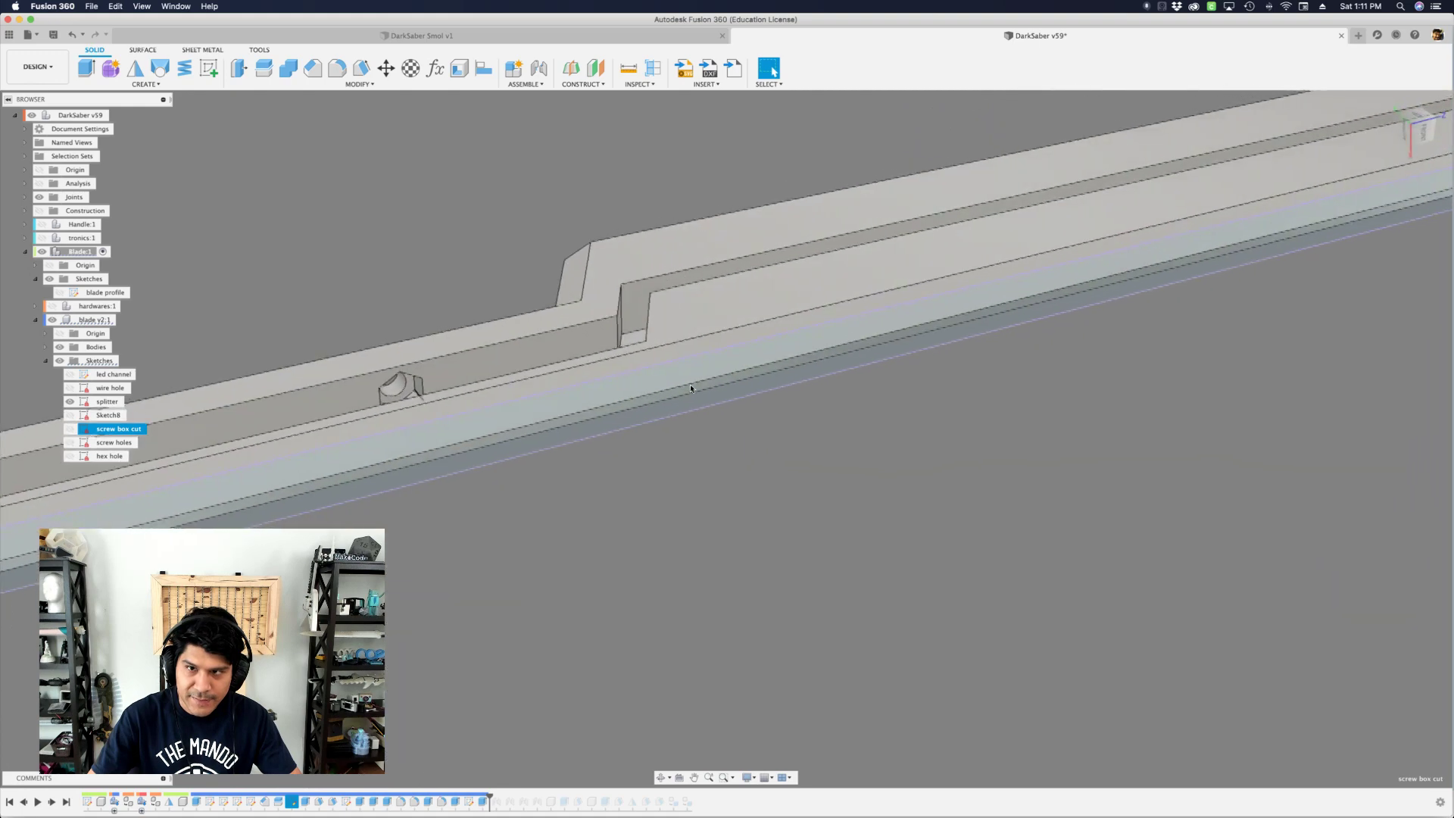
pyautogui.moveTo(686, 390)
pyautogui.keyDown('shift'); pyautogui.mouseDown(button='middle')
pyautogui.moveTo(657, 386)
pyautogui.moveTo(495, 785)
pyautogui.moveTo(485, 758)
pyautogui.mouseUp(button='middle'); pyautogui.keyUp('shift')
pyautogui.click(485, 757)
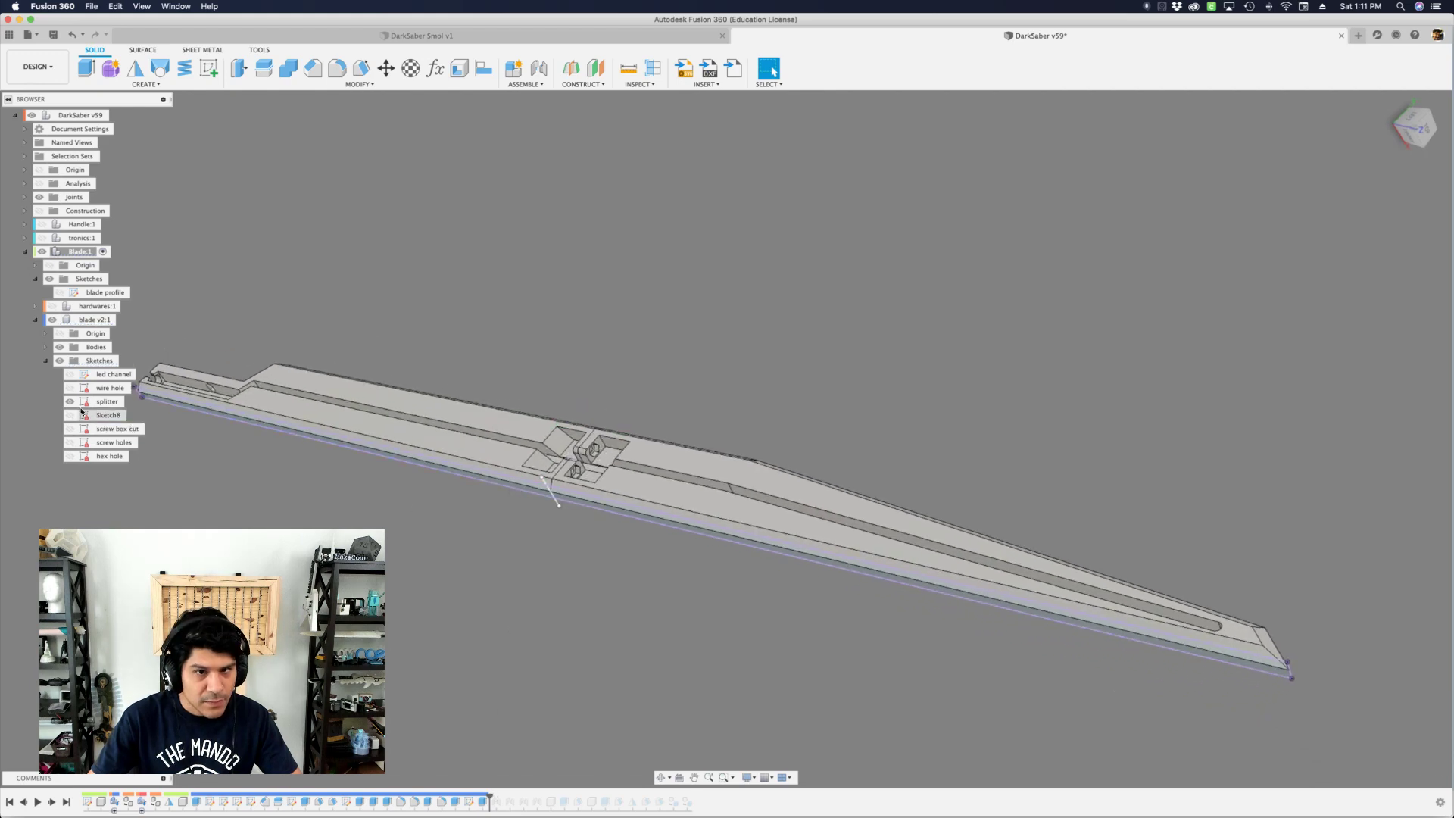
# - Hide the splitter sketch and suppress the features from Split1 up to the history marker
pyautogui.keyDown('shift'); pyautogui.moveTo(120, 413); pyautogui.dragTo(310, 798, button='middle'); pyautogui.keyUp('shift')
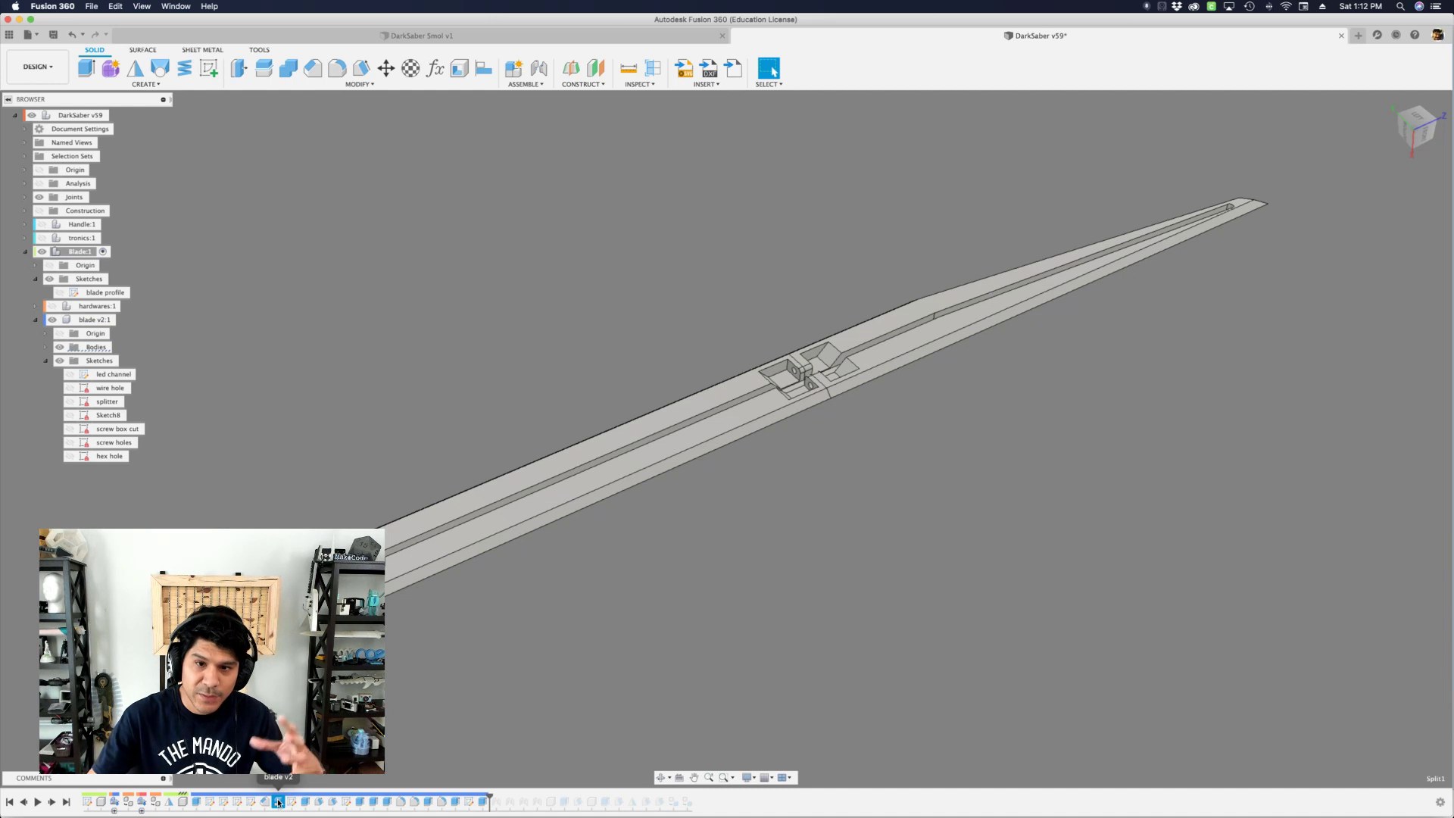
pyautogui.rightClick(278, 802)
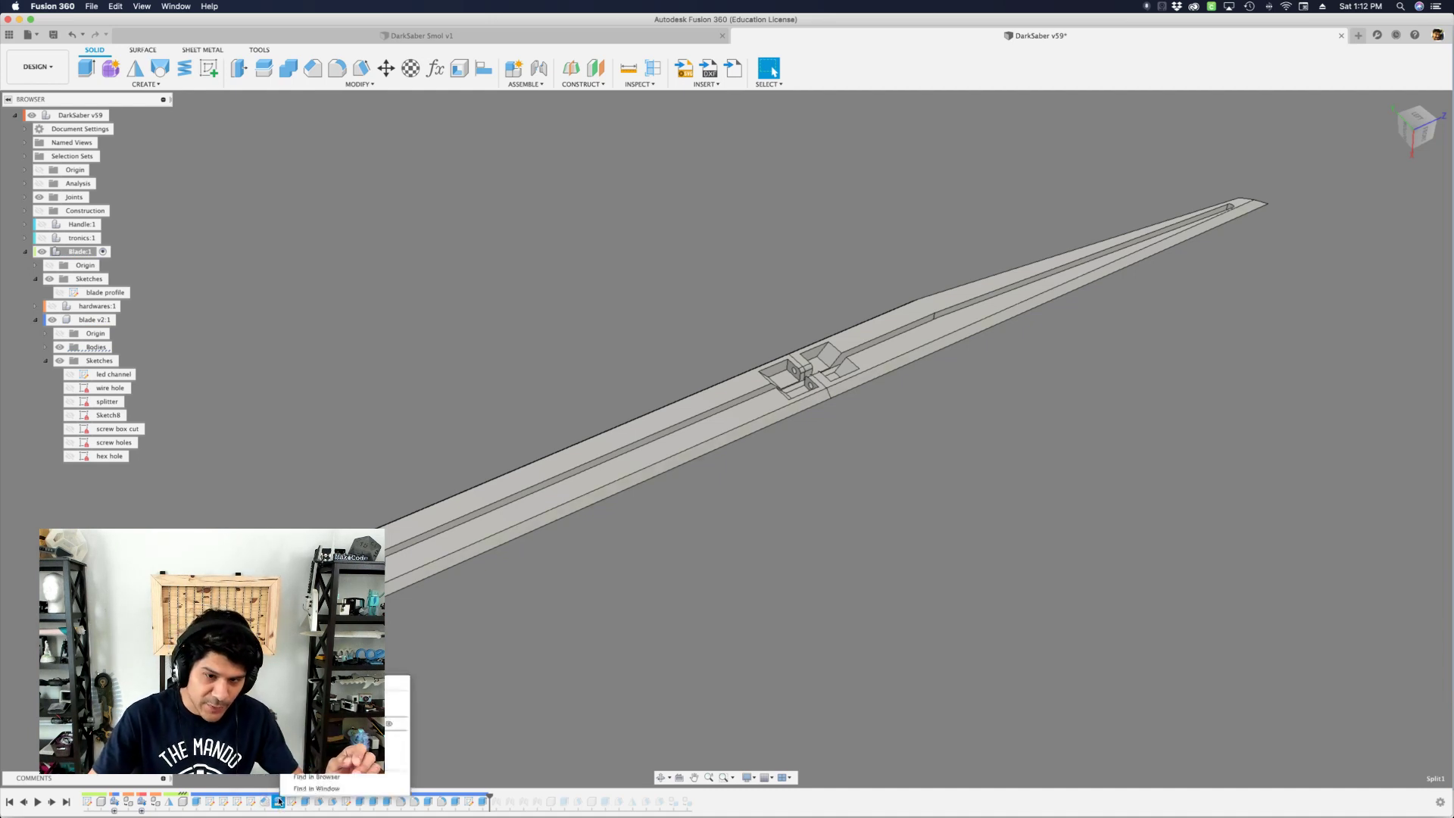
pyautogui.click(331, 764)
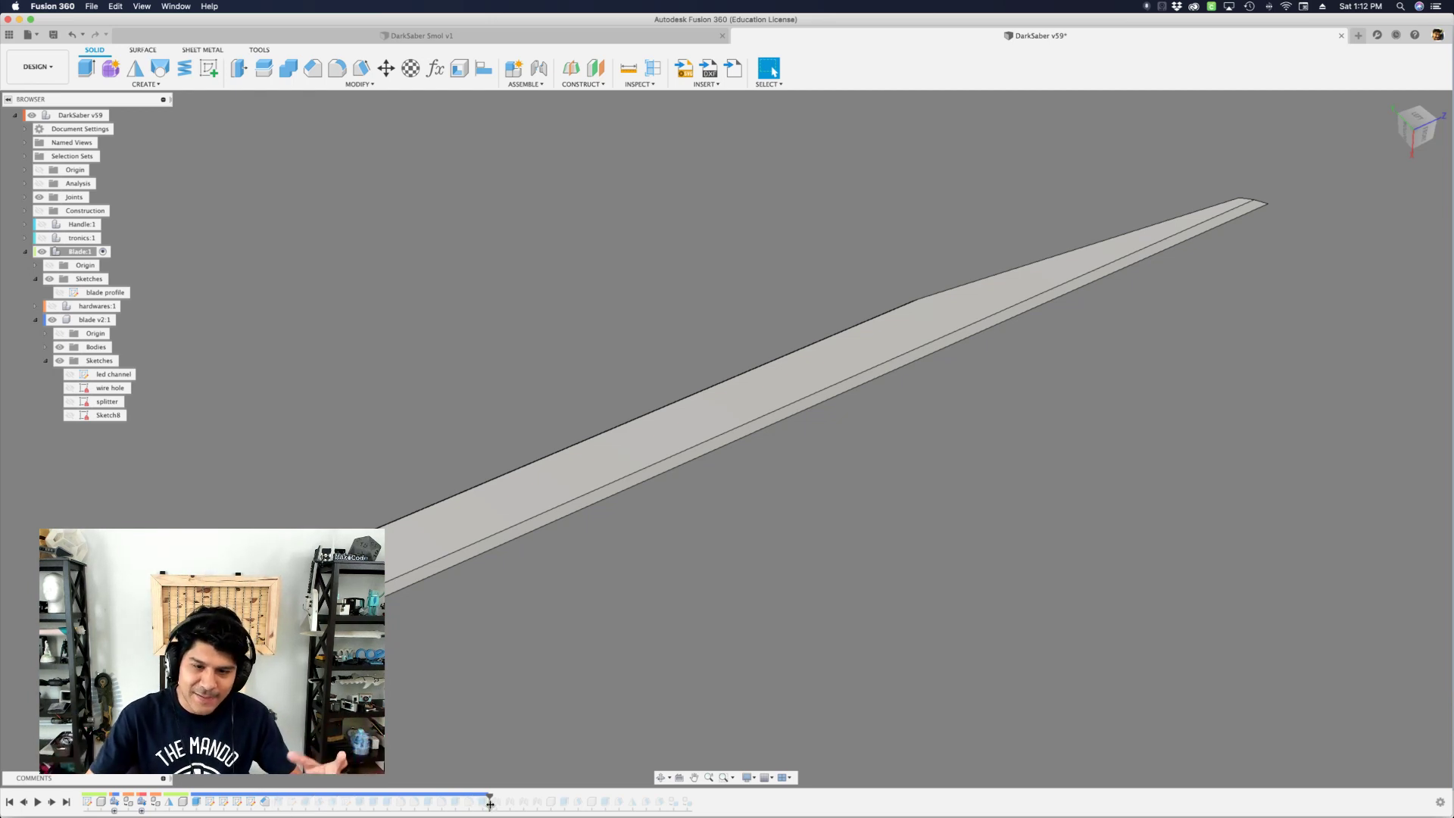
pyautogui.keyDown('shift'); pyautogui.moveTo(419, 666); pyautogui.dragTo(431, 641, button='middle'); pyautogui.keyUp('shift')
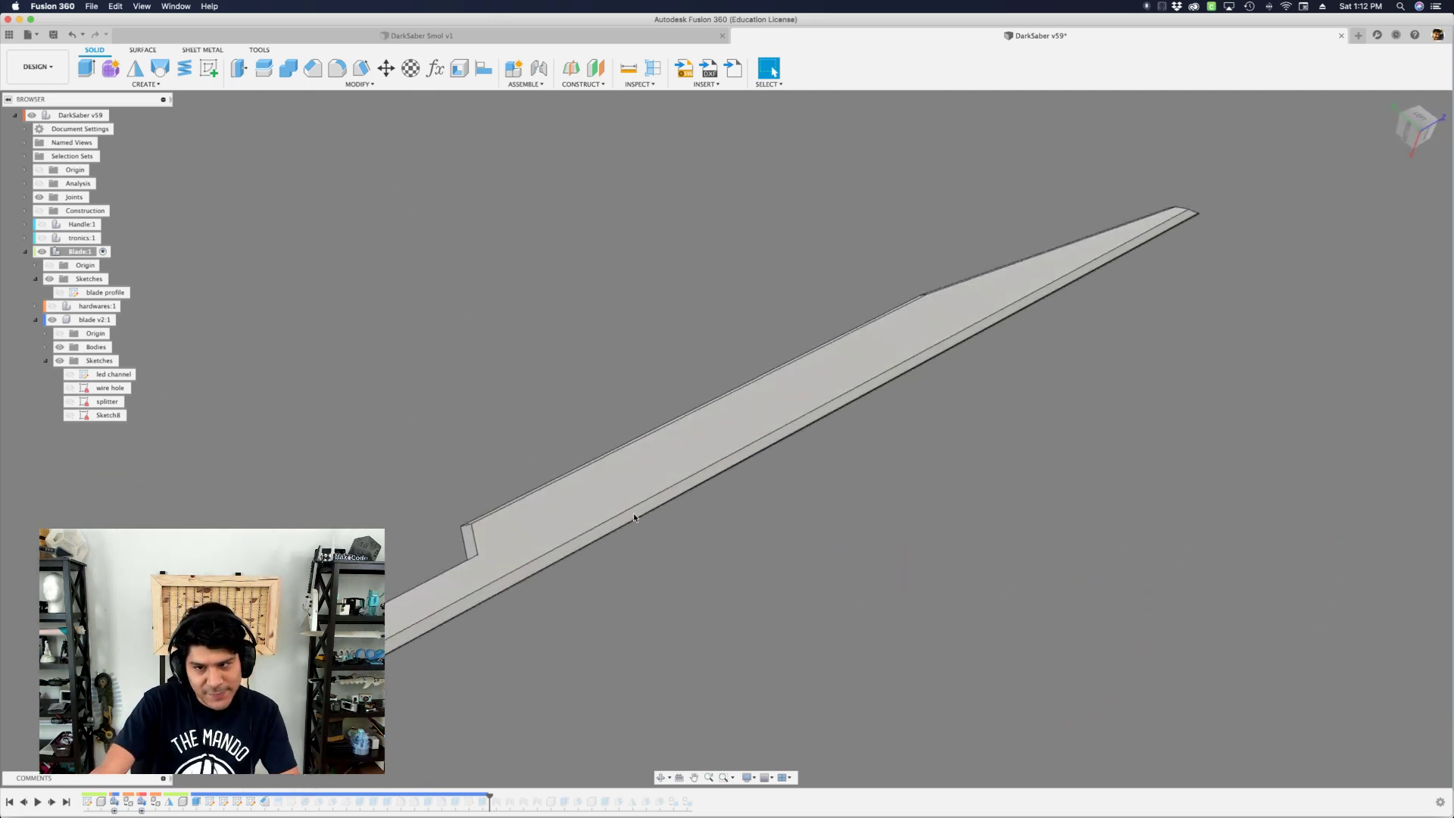
# - Switch to TextEdit and select all the notes listing the blade's cuts, fillets and cover dimensions
pyautogui.press('super+Tab')
pyautogui.click(815, 413)
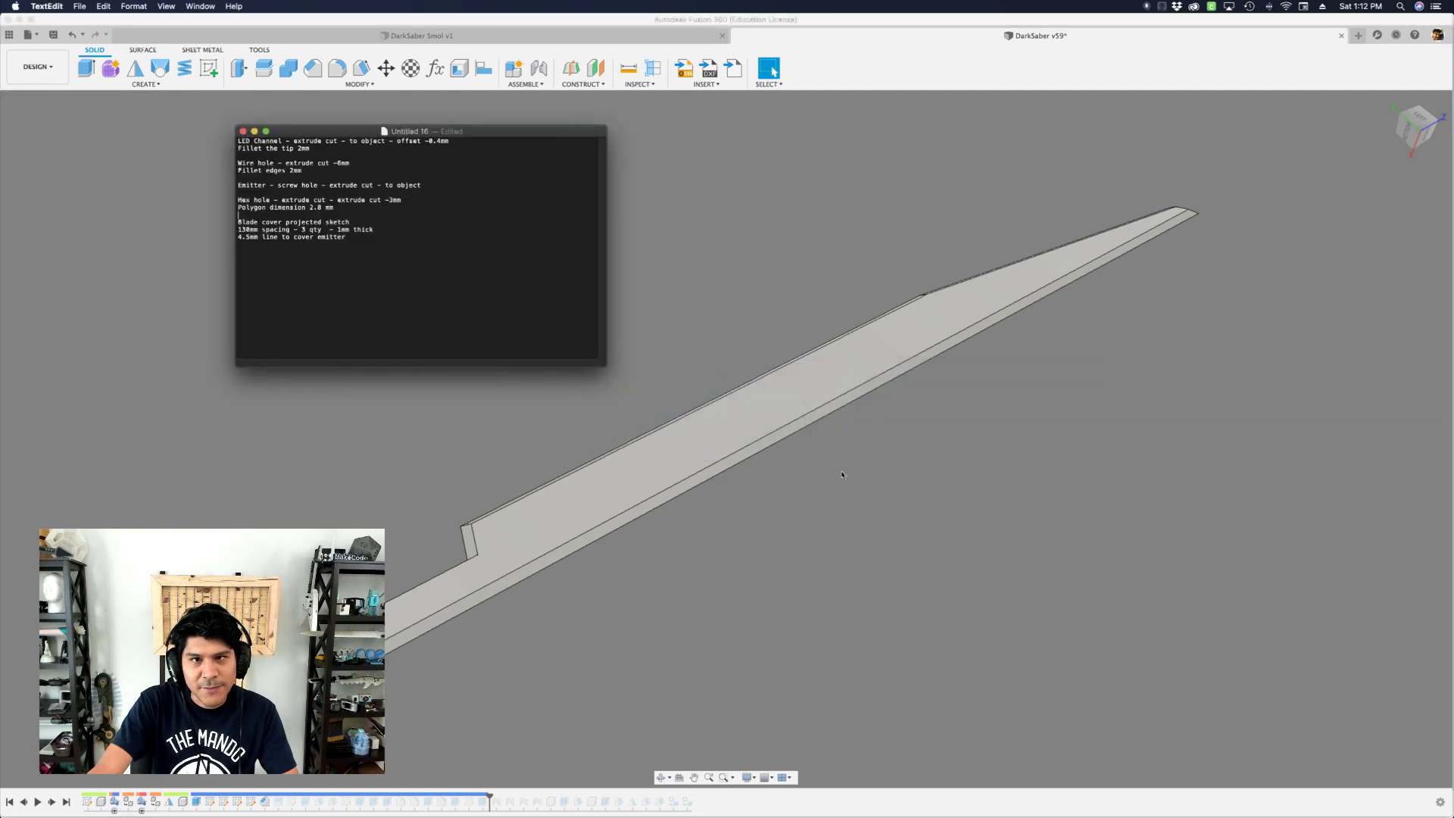
pyautogui.moveTo(447, 317); pyautogui.dragTo(216, 139)
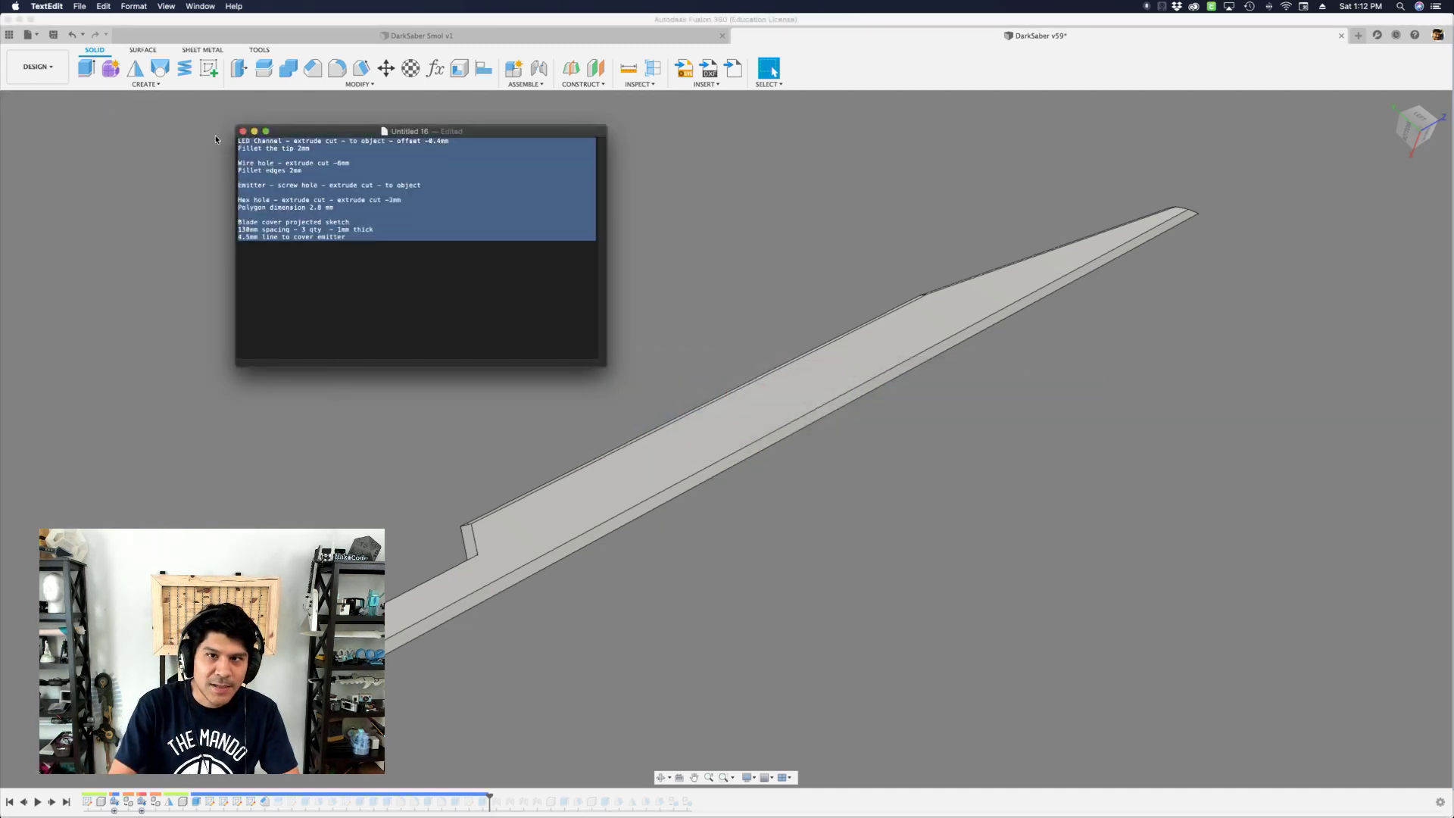
# - Enlarge the notes' text and review the LED channel cut and tip fillet entries
pyautogui.press('super+plus')
pyautogui.press('super+plus')
pyautogui.press('super+plus')
pyautogui.press('super+plus')
pyautogui.press('super+plus')
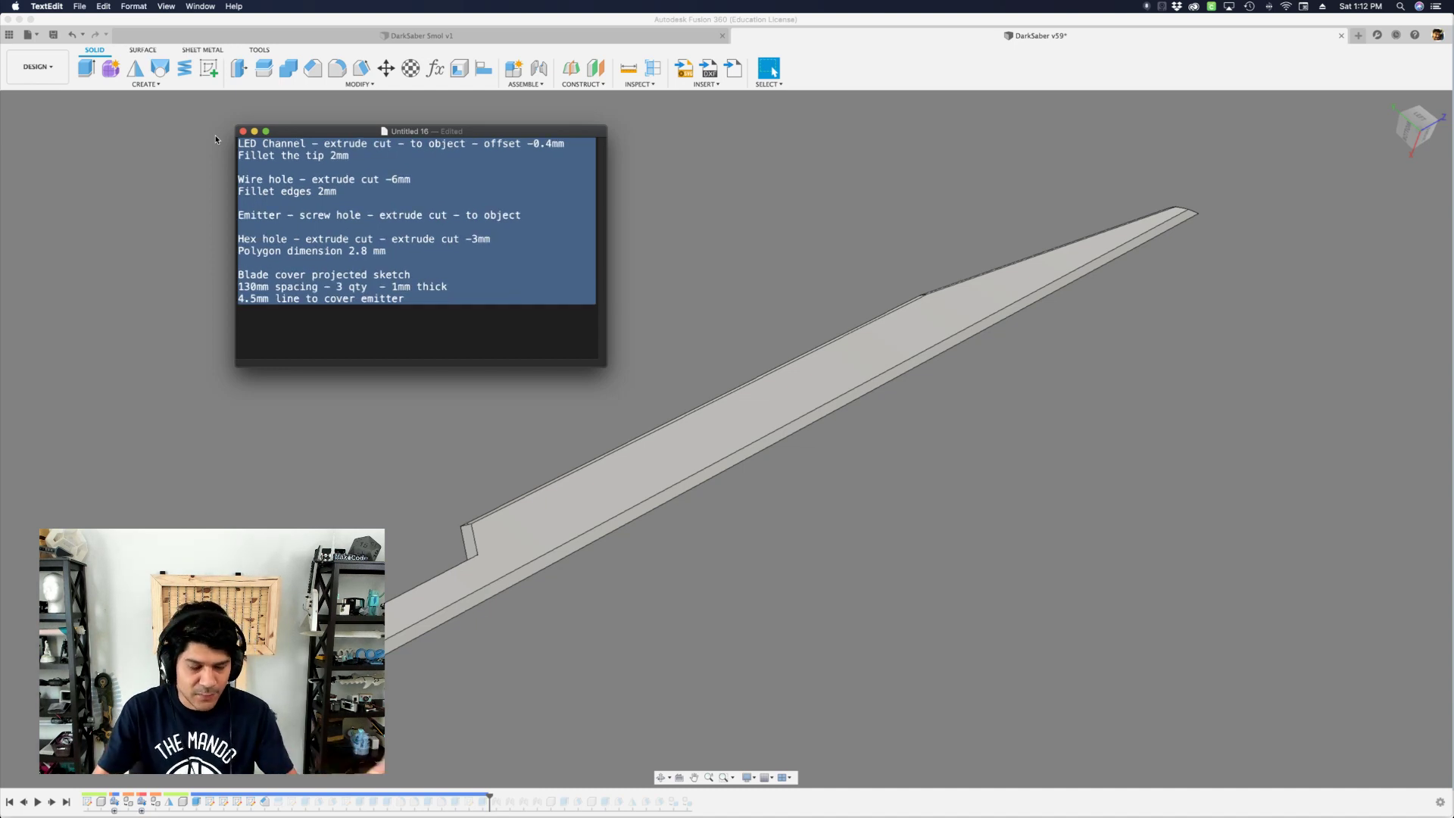
pyautogui.click(292, 231)
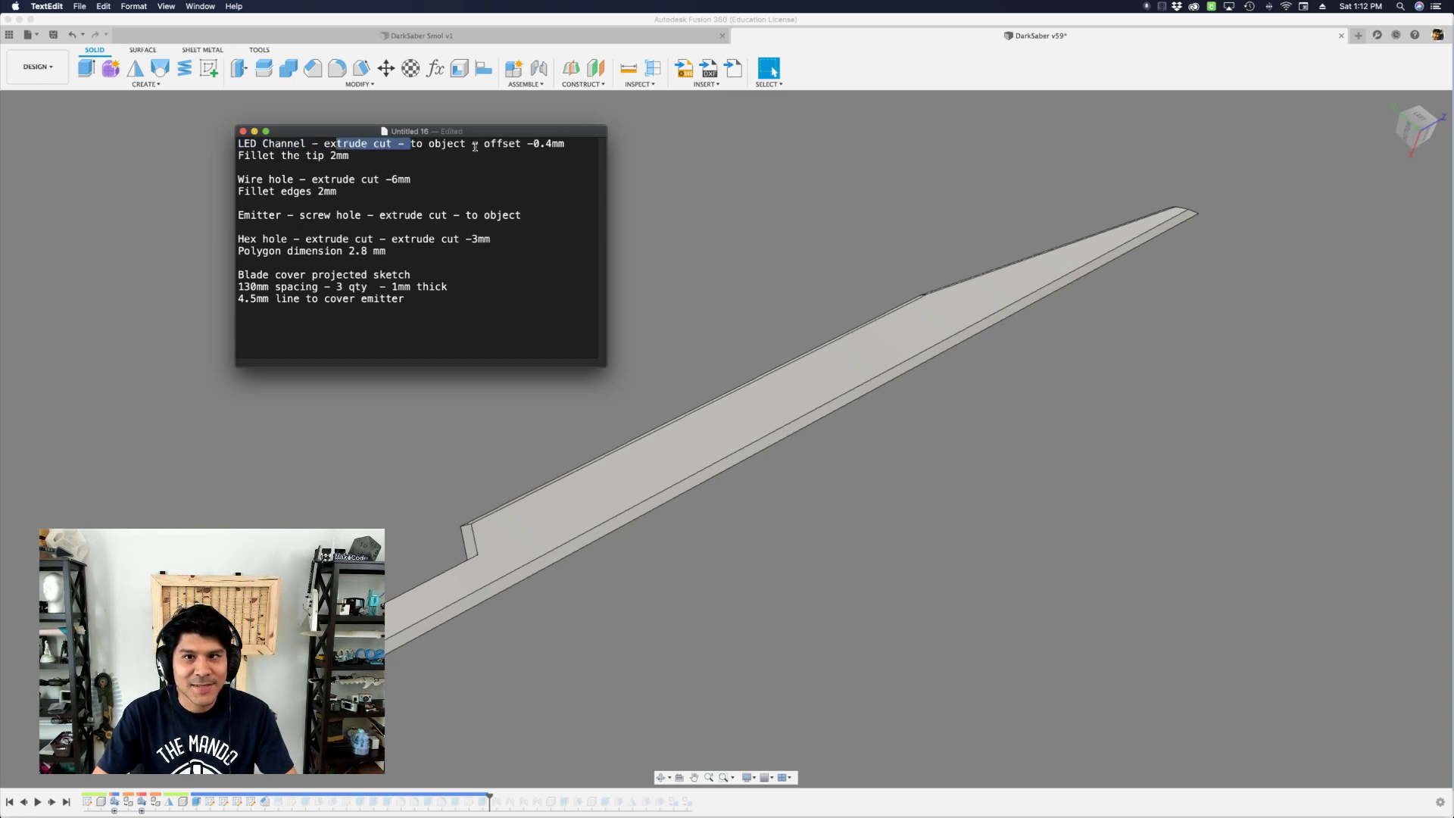
pyautogui.moveTo(475, 146); pyautogui.dragTo(416, 149)
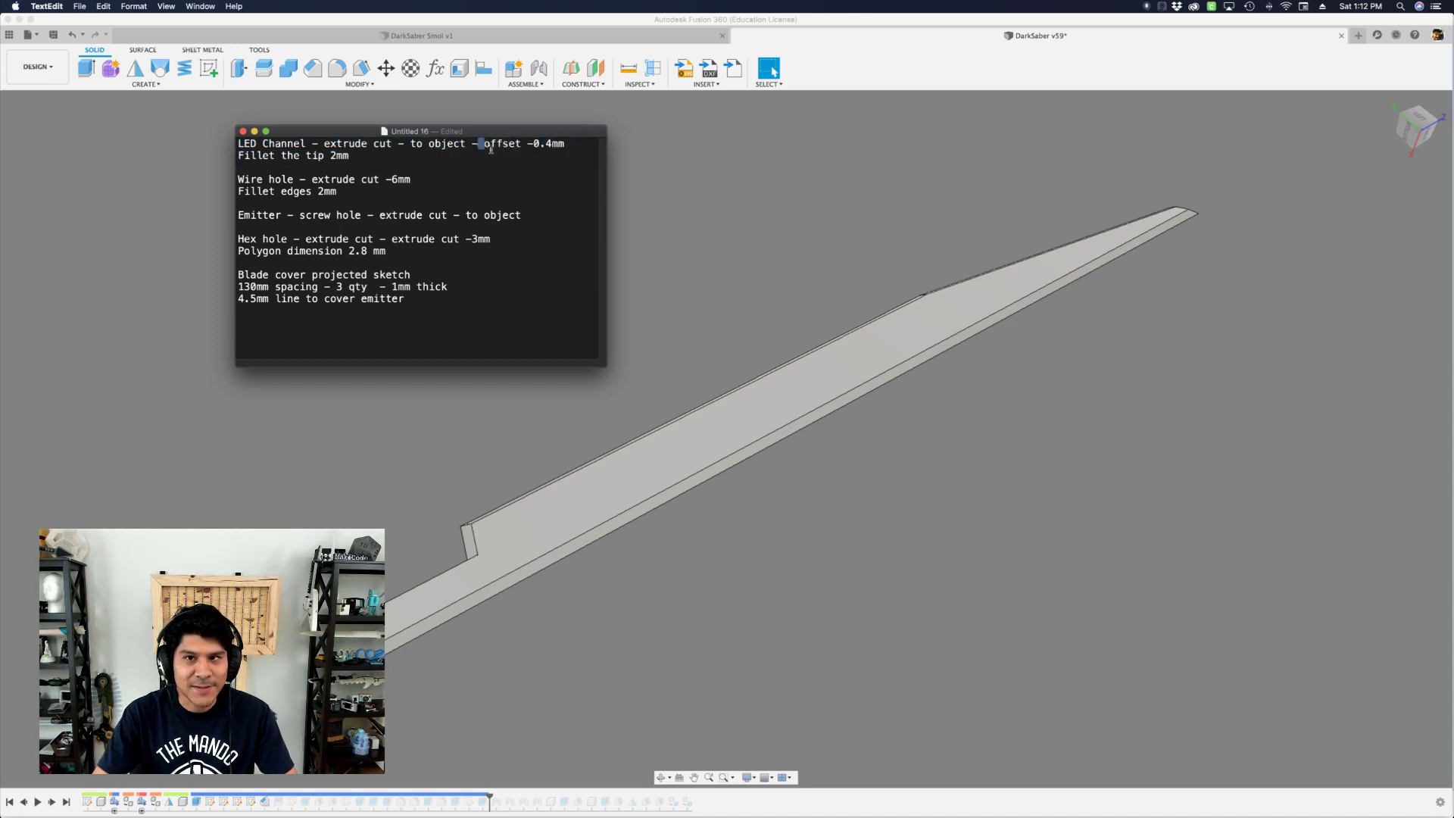
pyautogui.tripleClick(361, 160)
pyautogui.click(387, 162)
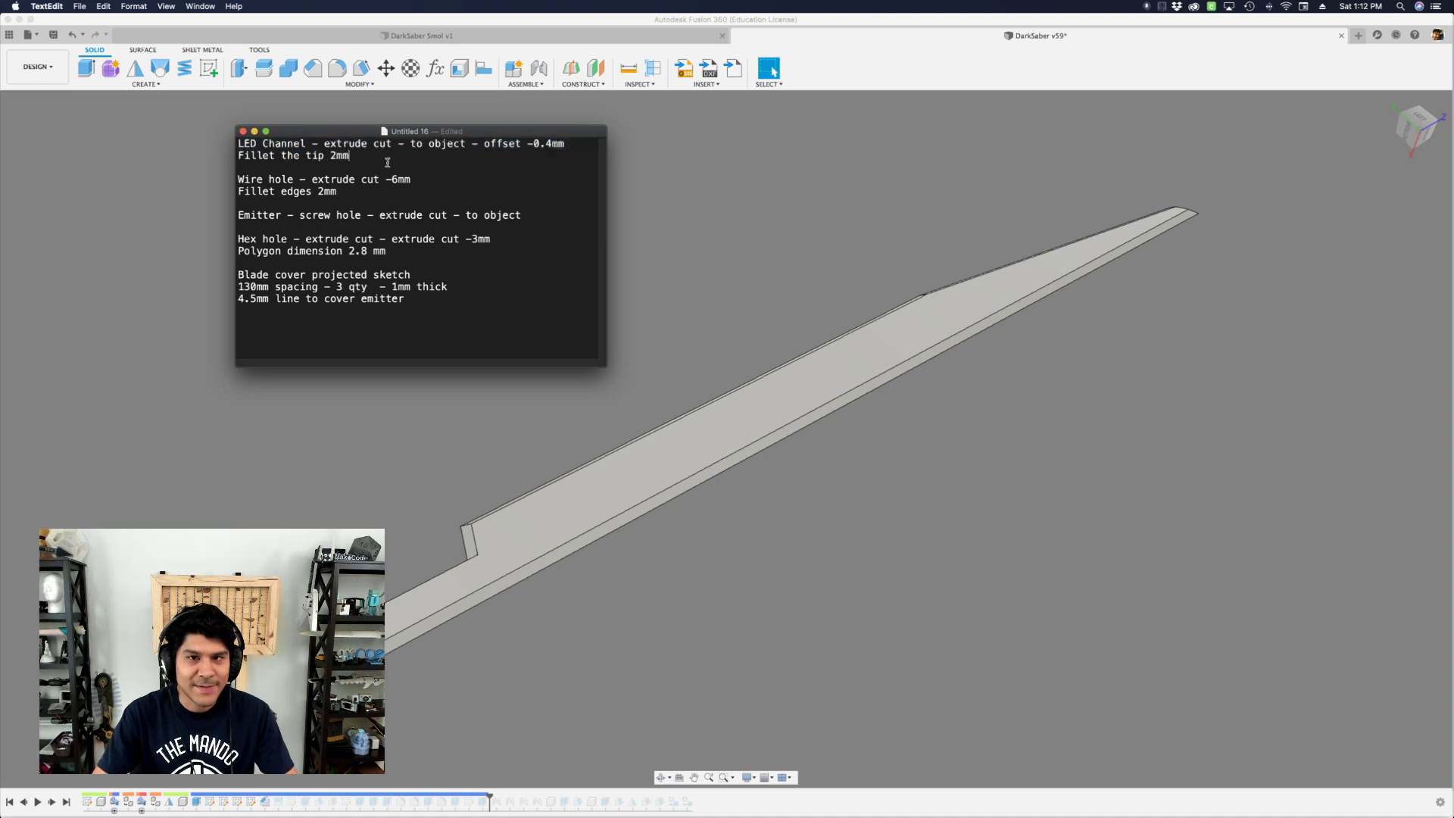
pyautogui.press('super+a')
# - Return to Fusion 360 and review the suppressed blade features, selecting the range from Split1 up to the history marker
pyautogui.click(465, 381)
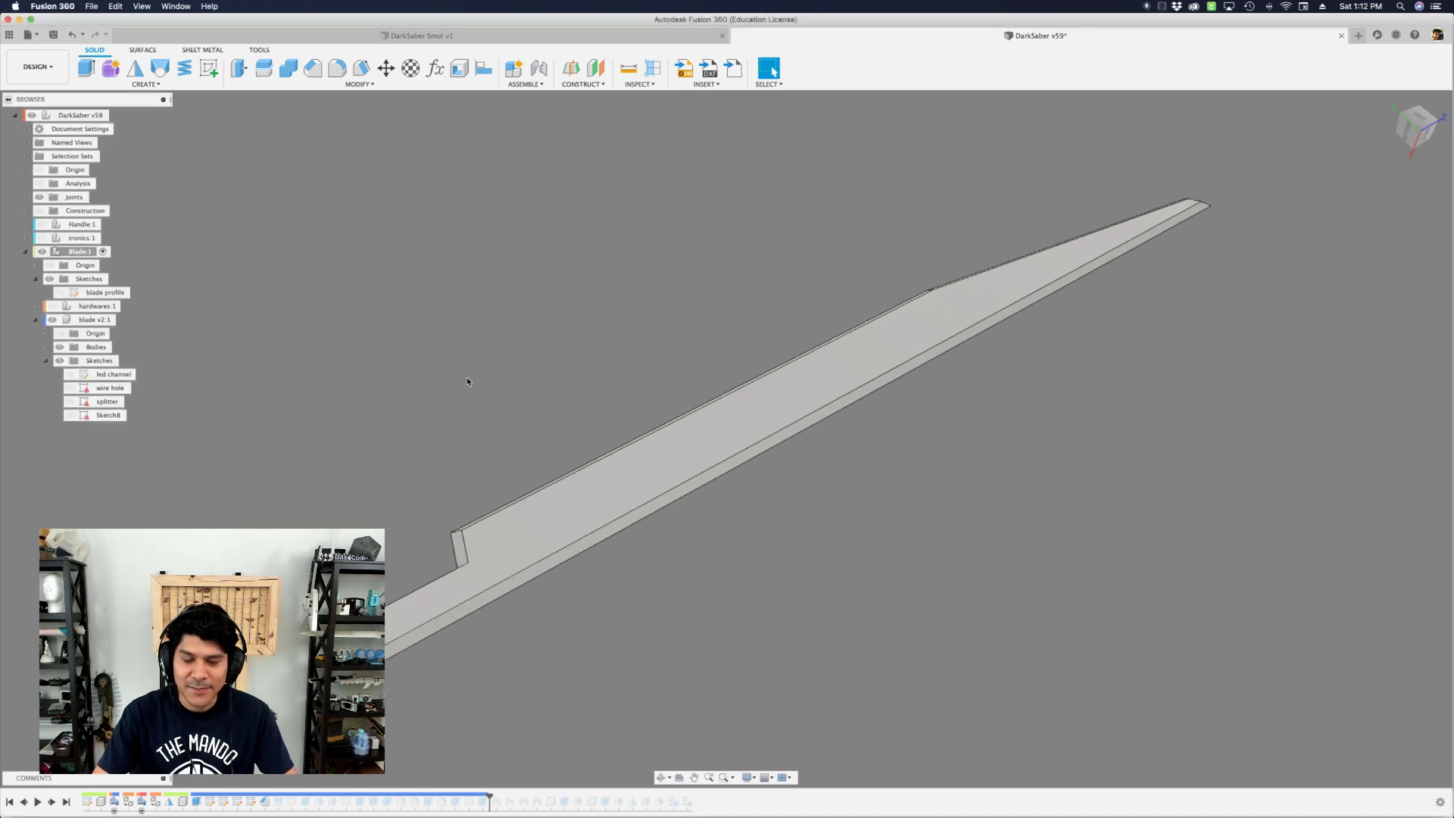
pyautogui.scroll(2, 467, 381)
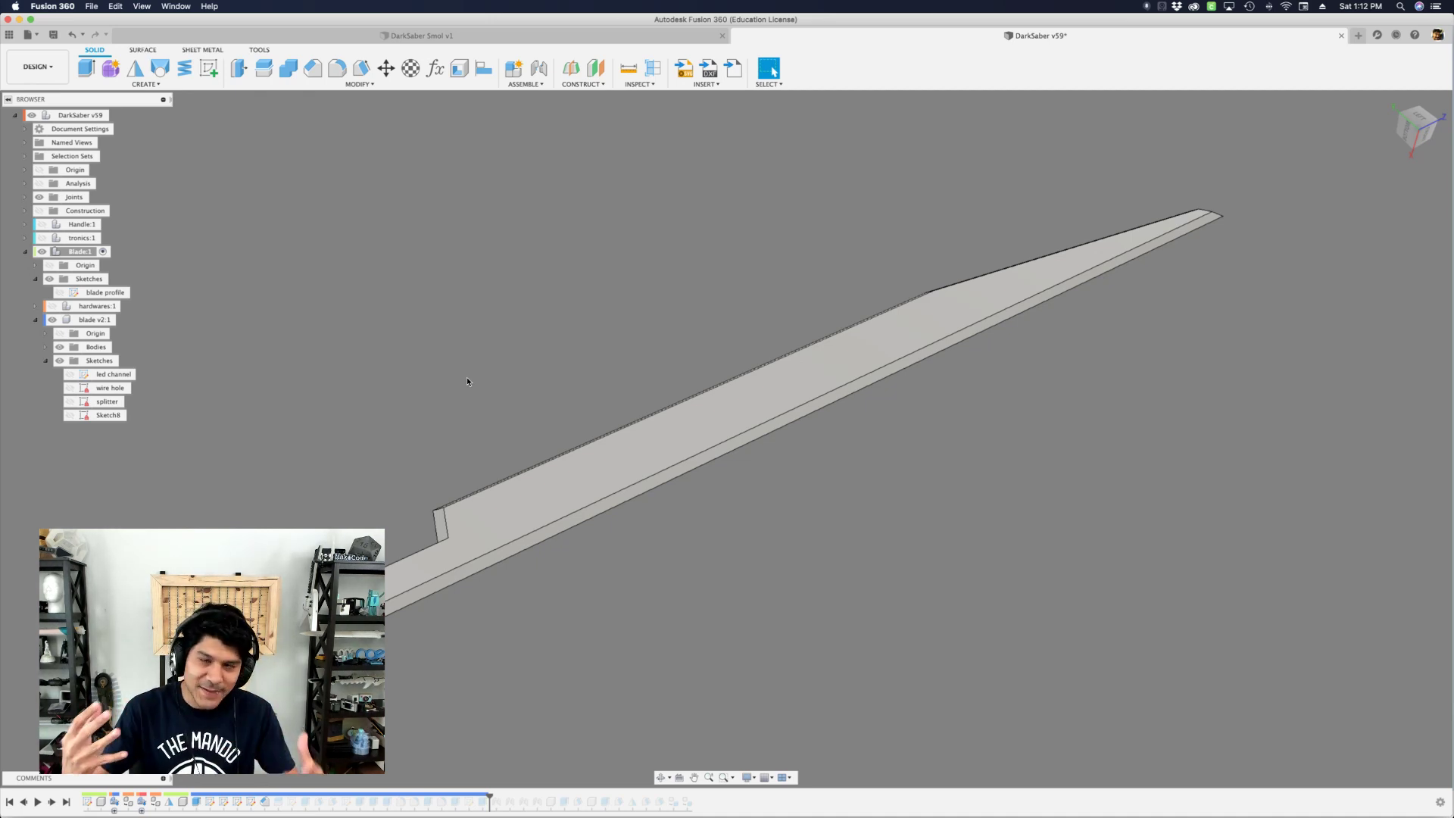
pyautogui.press('super+Tab')
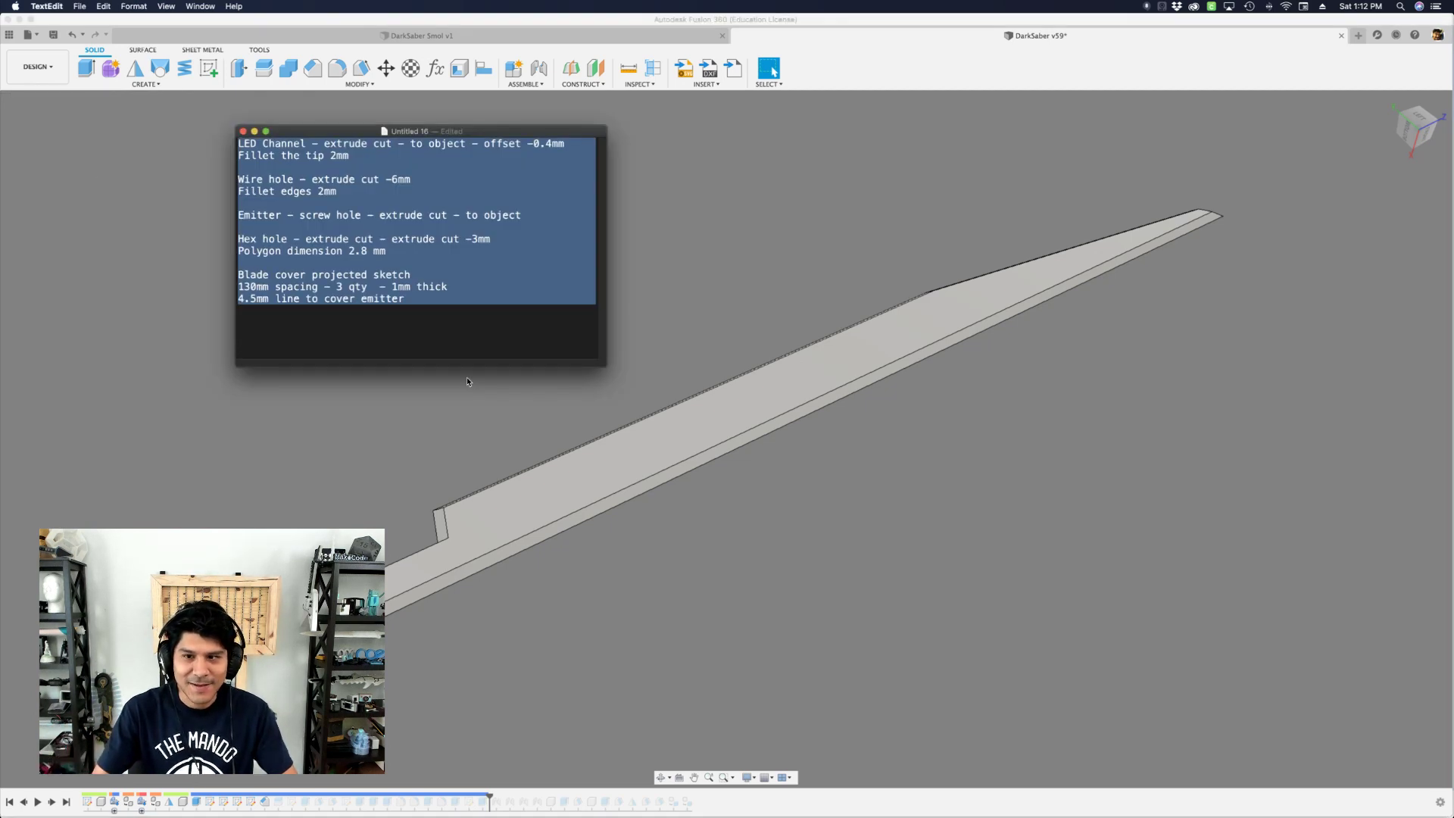
pyautogui.click(713, 351)
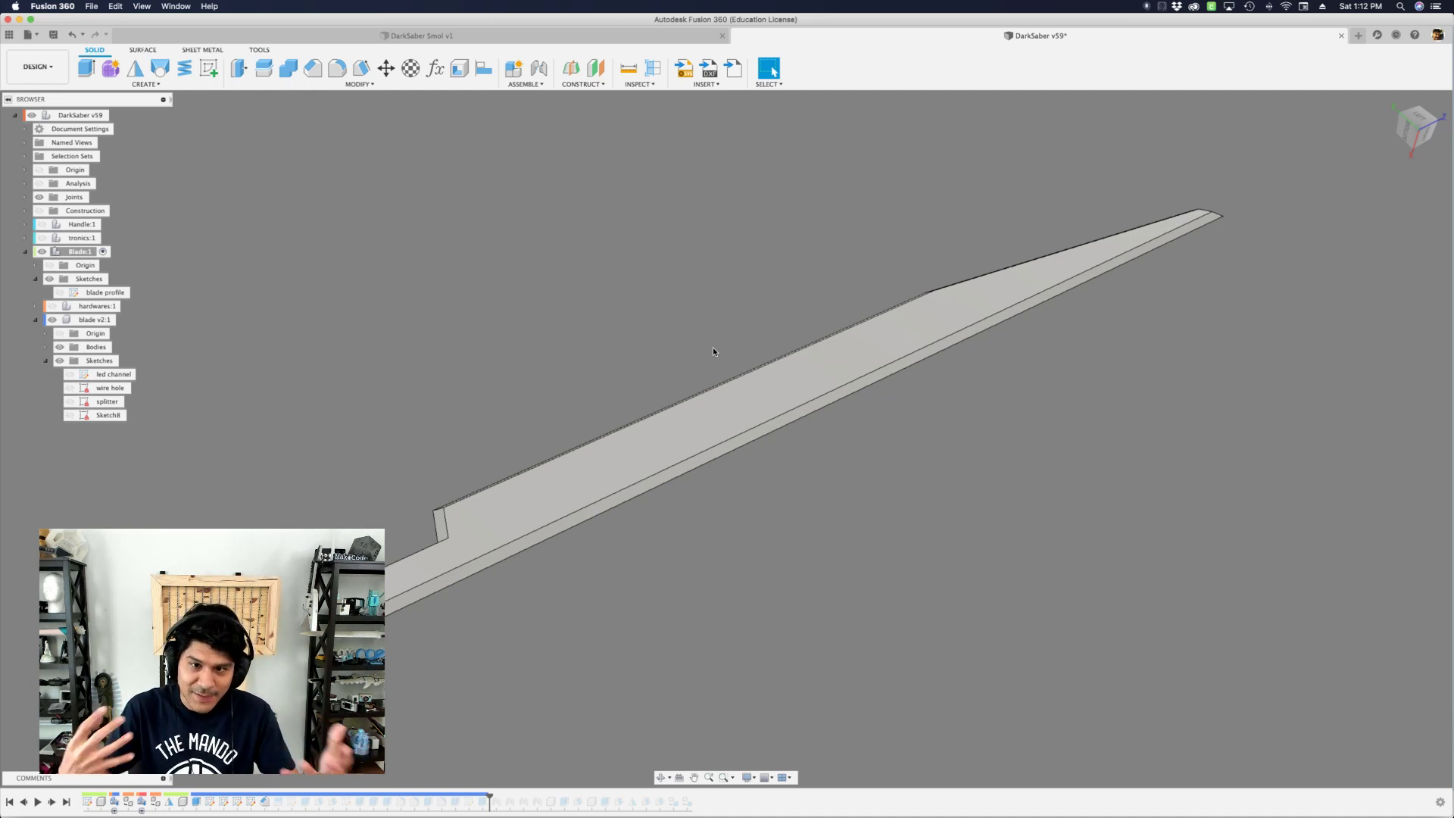
pyautogui.keyDown('shift'); pyautogui.moveTo(772, 526); pyautogui.dragTo(769, 500, button='middle'); pyautogui.keyUp('shift')
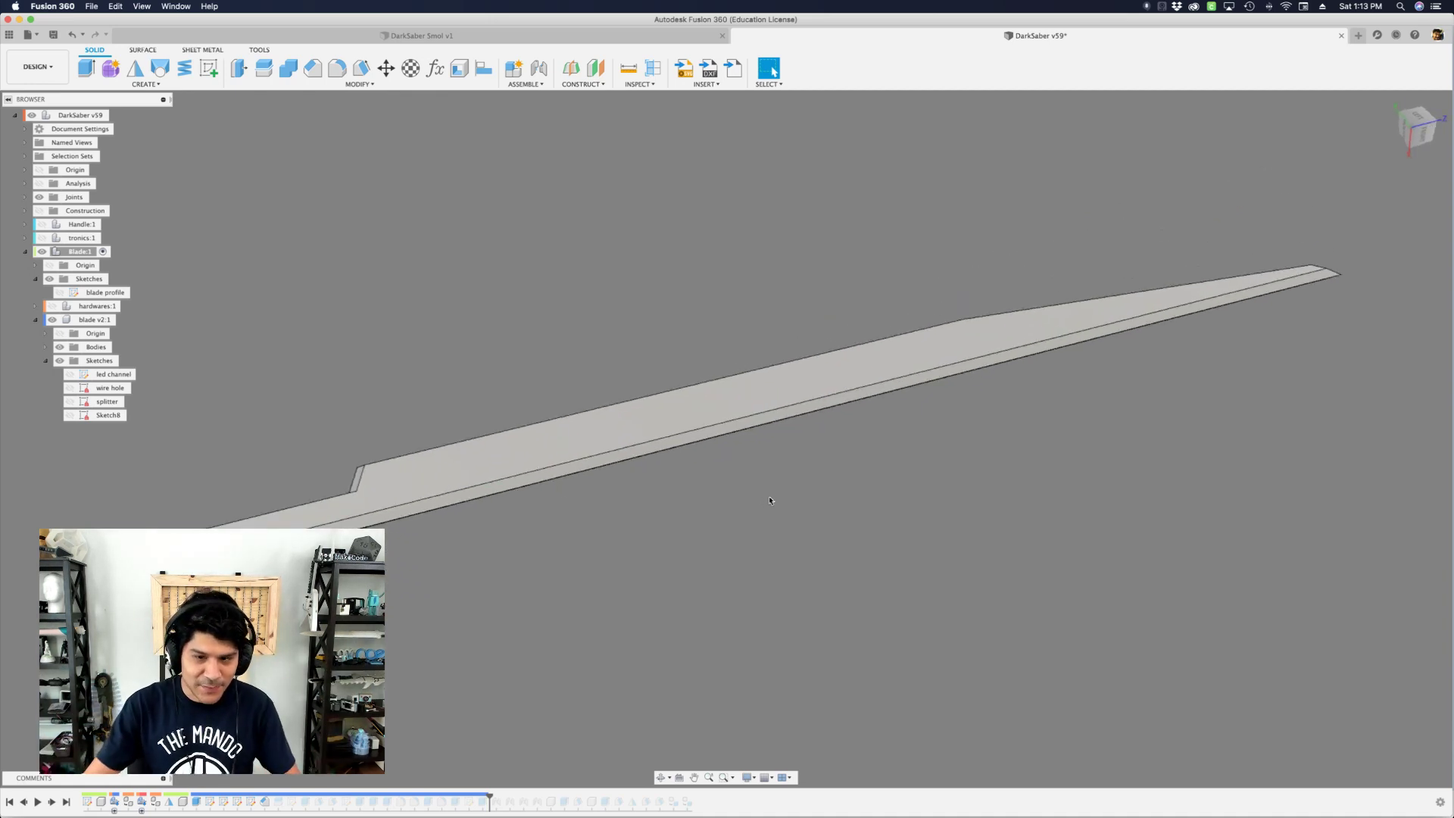
pyautogui.keyDown('shift'); pyautogui.click(484, 800); pyautogui.keyUp('shift')
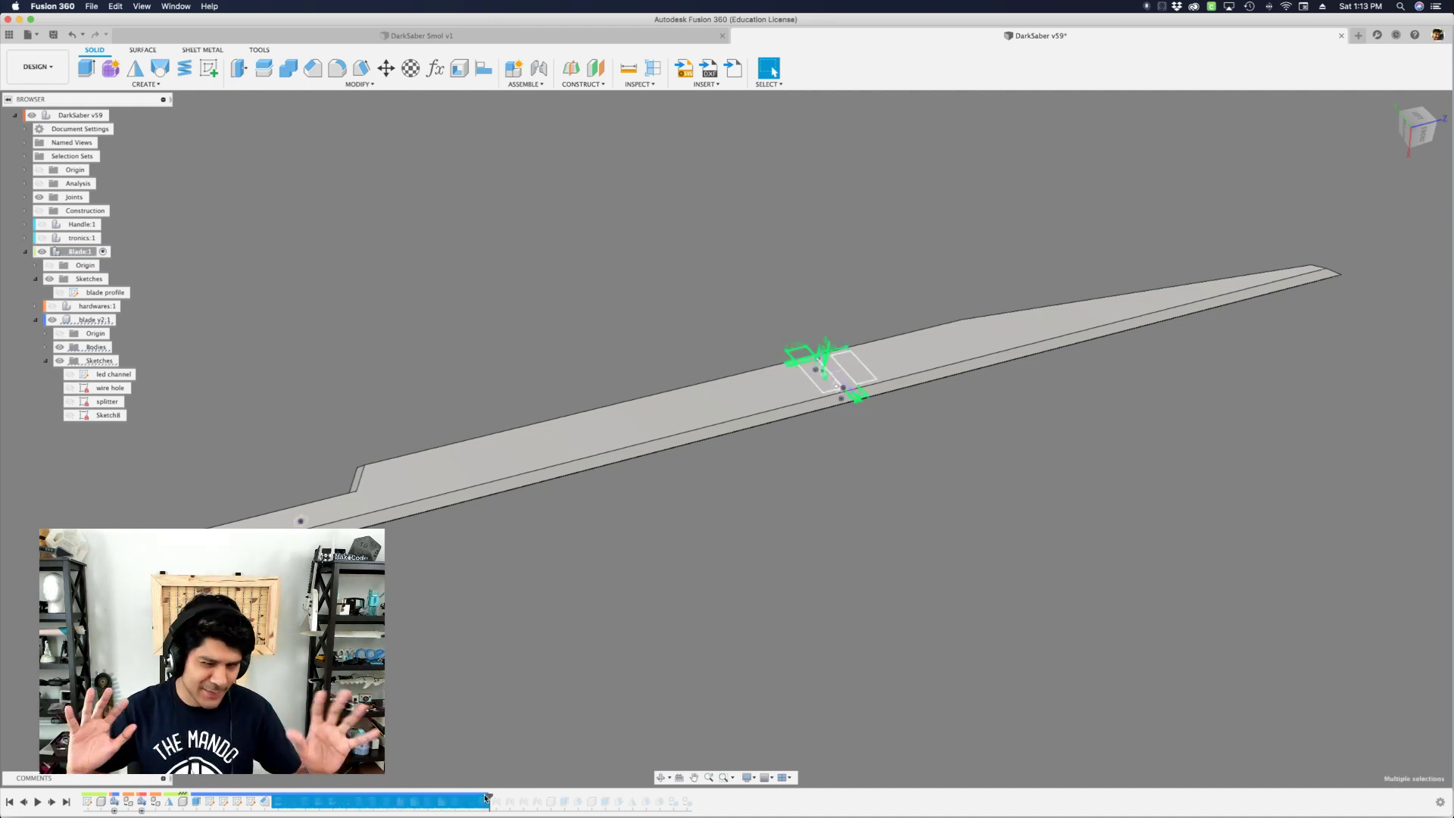
pyautogui.click(521, 630)
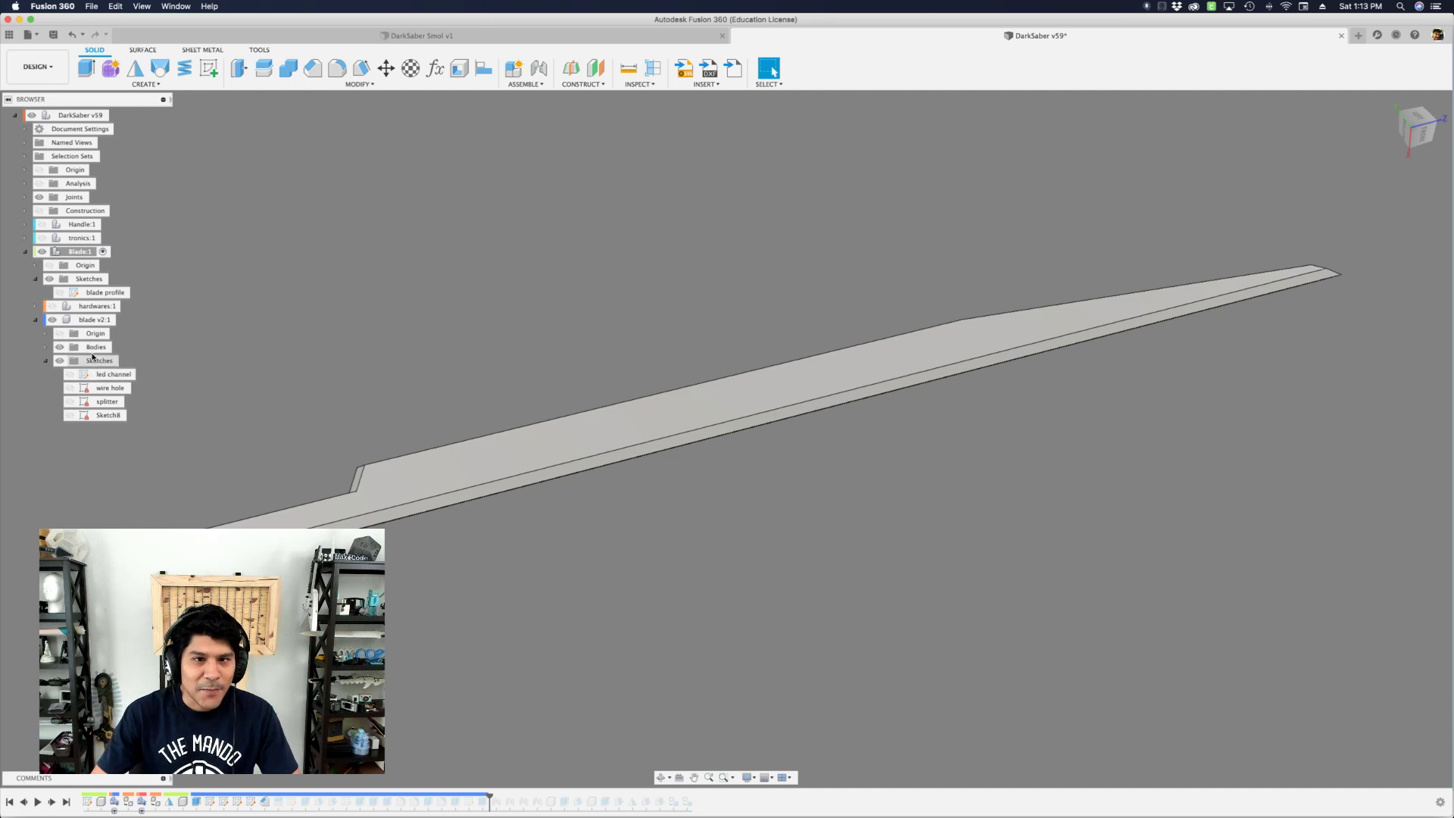
# - Open the splitter sketch for editing and examine the split line's end offsets and perpendicular constraint across the blade
pyautogui.click(80, 402)
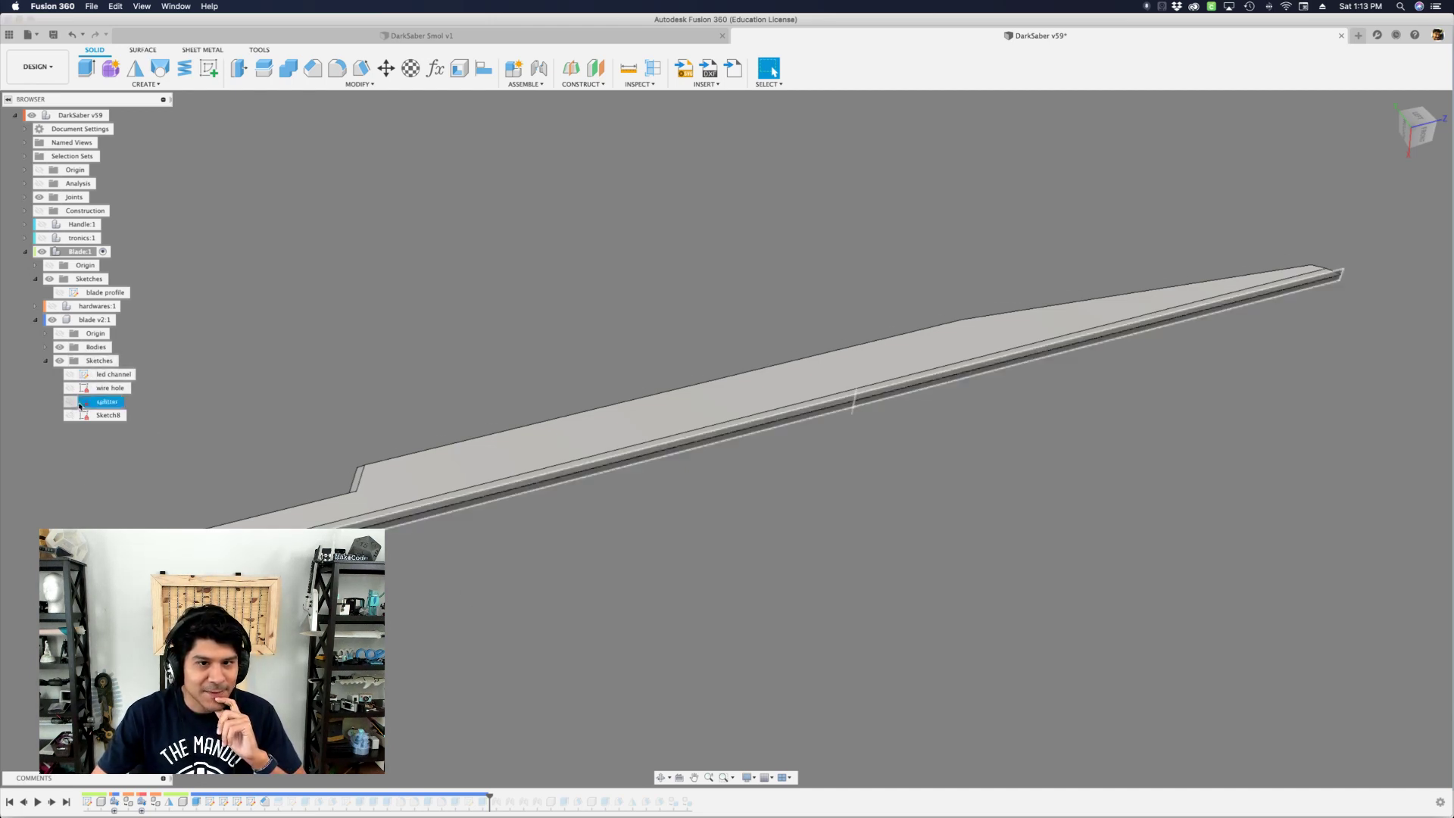
pyautogui.doubleClick(90, 403)
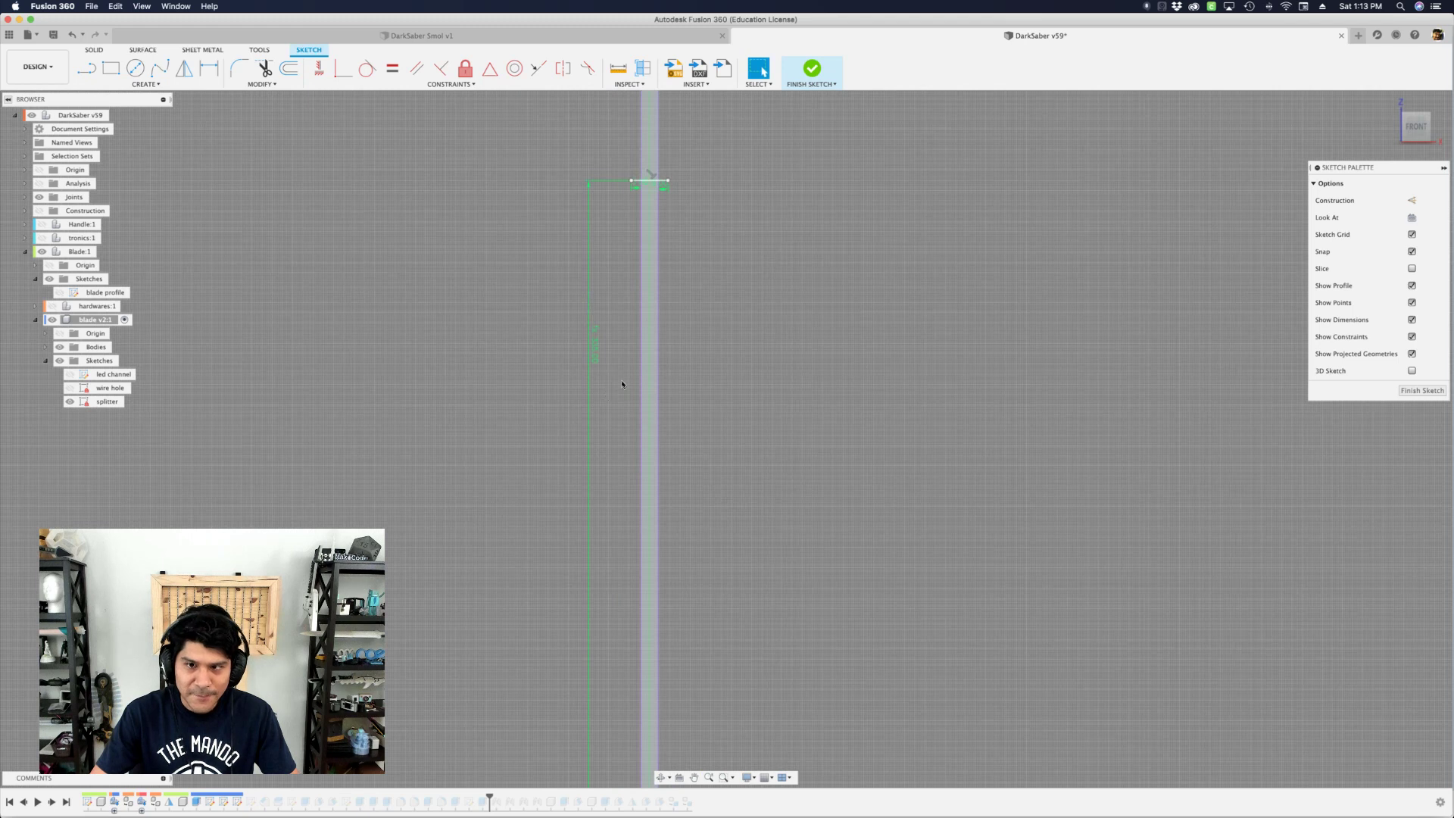
pyautogui.scroll(-3, 622, 385)
pyautogui.moveTo(583, 493)
pyautogui.mouseDown(button='middle')
pyautogui.moveTo(597, 419)
pyautogui.moveTo(637, 431)
pyautogui.moveTo(633, 506)
pyautogui.moveTo(999, 243)
pyautogui.moveTo(990, 228)
pyautogui.moveTo(840, 263)
pyautogui.moveTo(571, 558)
pyautogui.moveTo(770, 162)
pyautogui.moveTo(772, 208)
pyautogui.moveTo(549, 306)
pyautogui.mouseUp(button='middle')
pyautogui.scroll(4, 640, 393)
pyautogui.scroll(3, 616, 260)
pyautogui.click(621, 264)
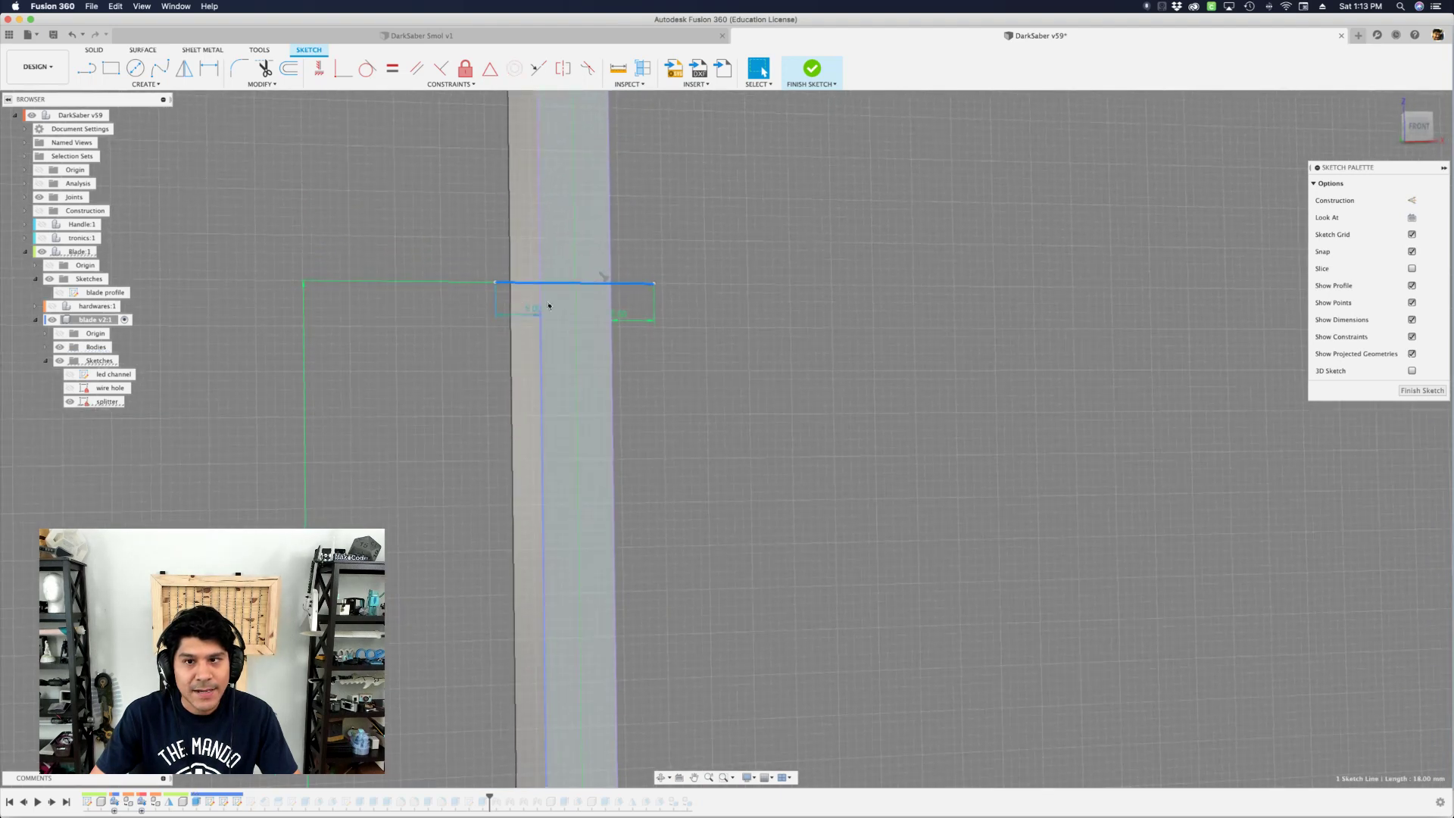
pyautogui.doubleClick(507, 341)
pyautogui.click(630, 322)
pyautogui.keyDown('shift'); pyautogui.moveTo(639, 334); pyautogui.dragTo(581, 312, button='middle'); pyautogui.keyUp('shift')
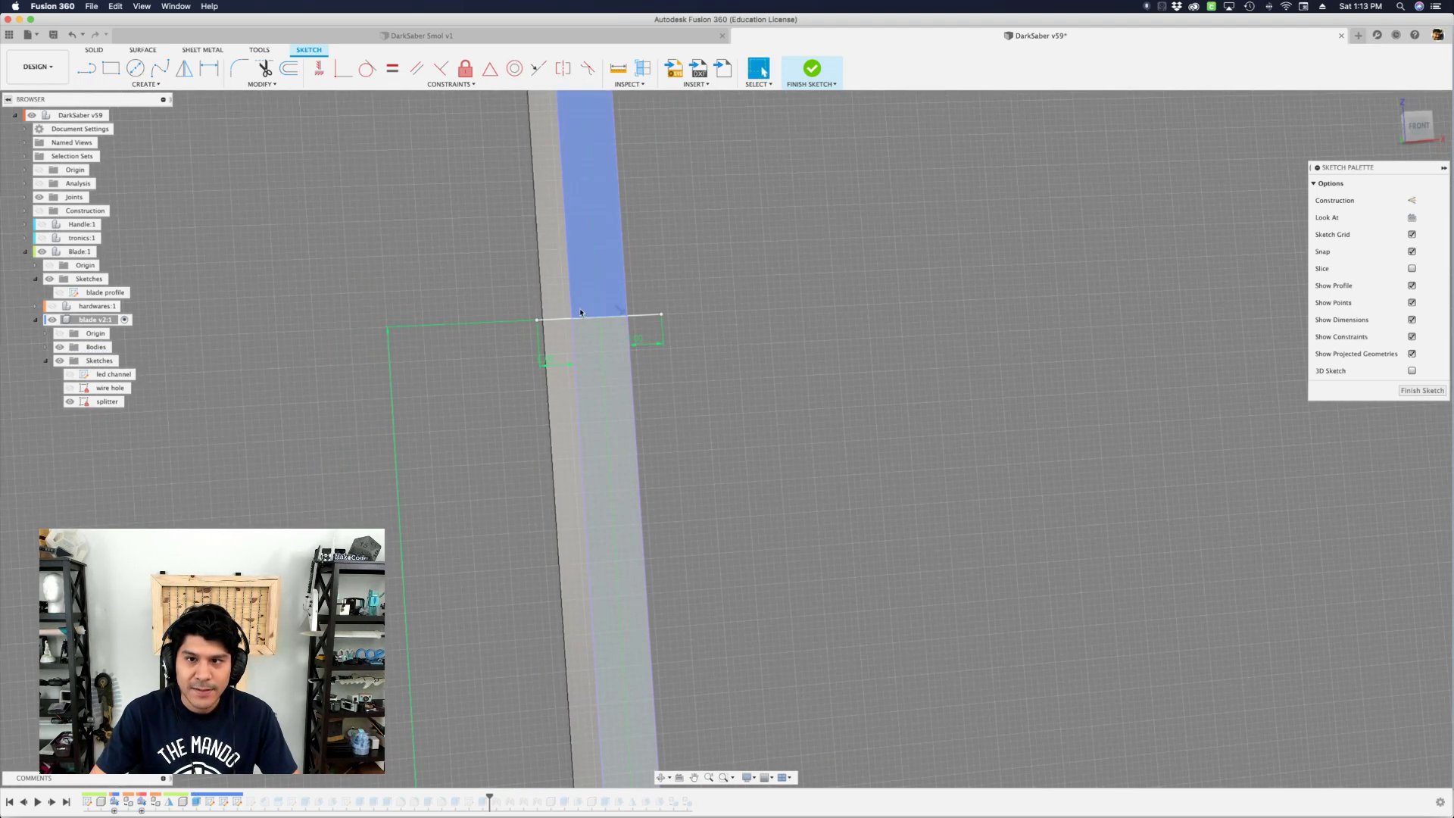
pyautogui.click(624, 311)
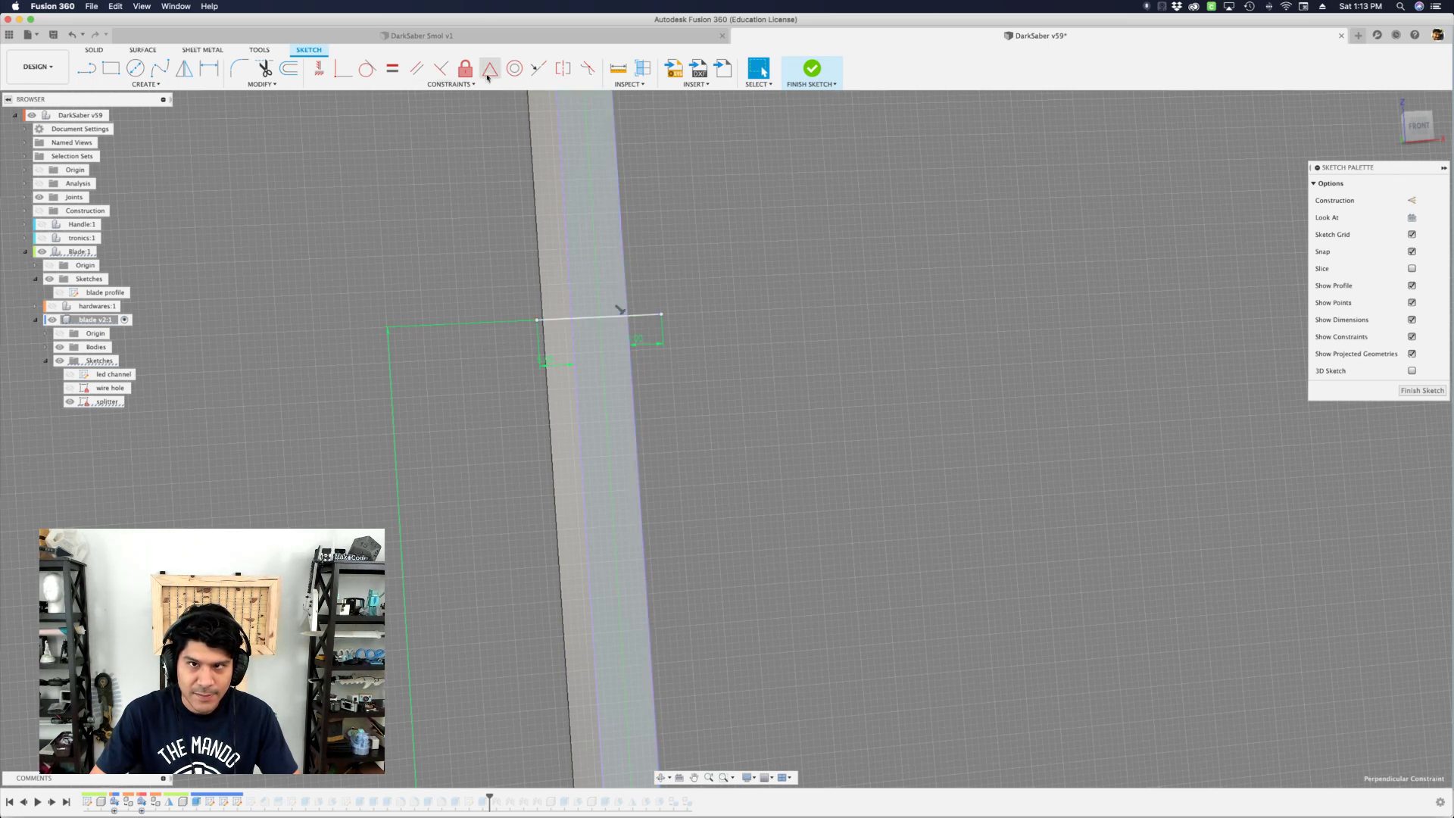
# - Set the dimension from the blade's lower end to the split line to BladeLeng / 4
pyautogui.scroll(-5, 485, 263)
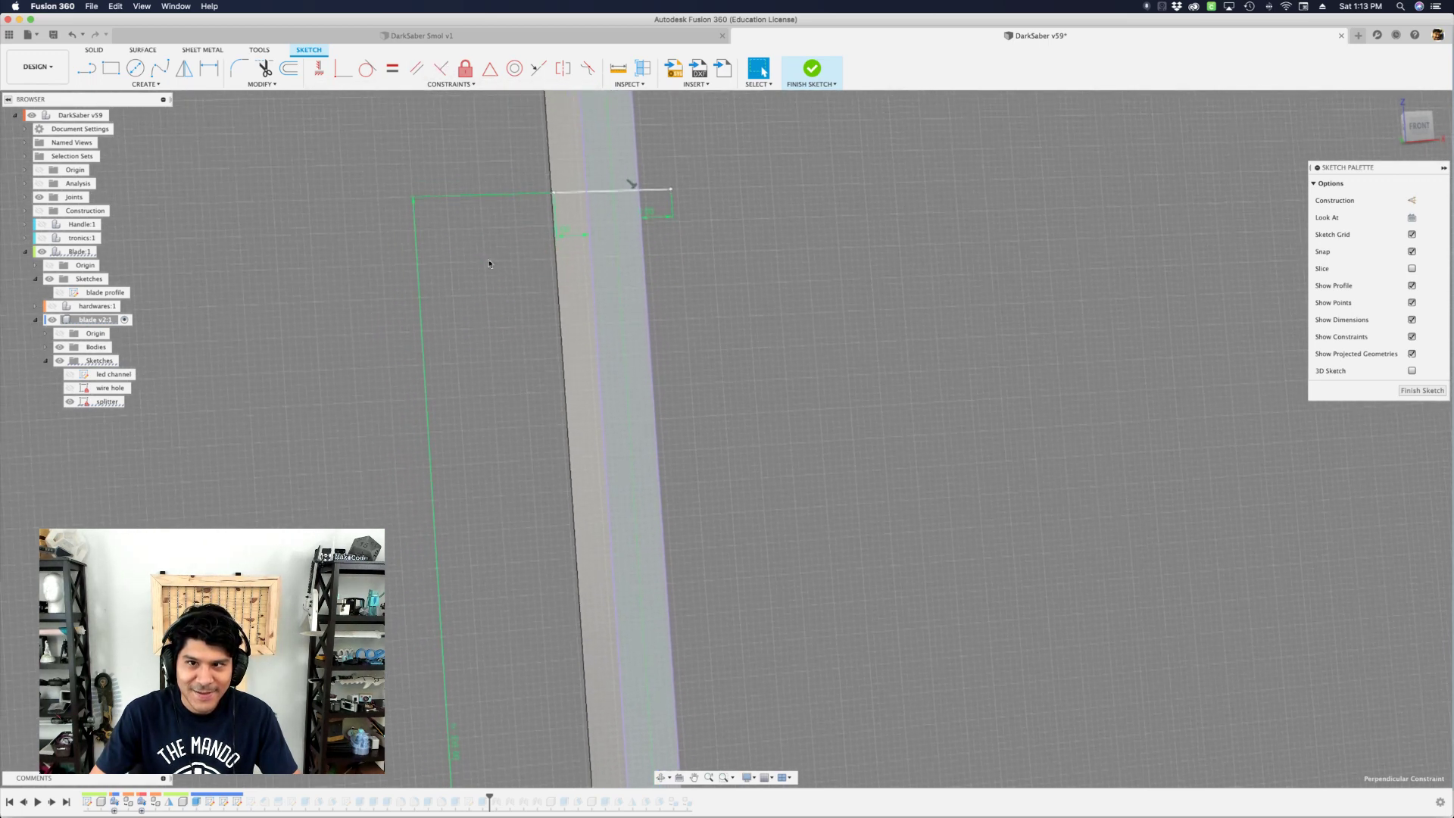
pyautogui.keyDown('shift'); pyautogui.moveTo(494, 519); pyautogui.dragTo(496, 521, button='middle'); pyautogui.keyUp('shift')
pyautogui.scroll(-5, 496, 519)
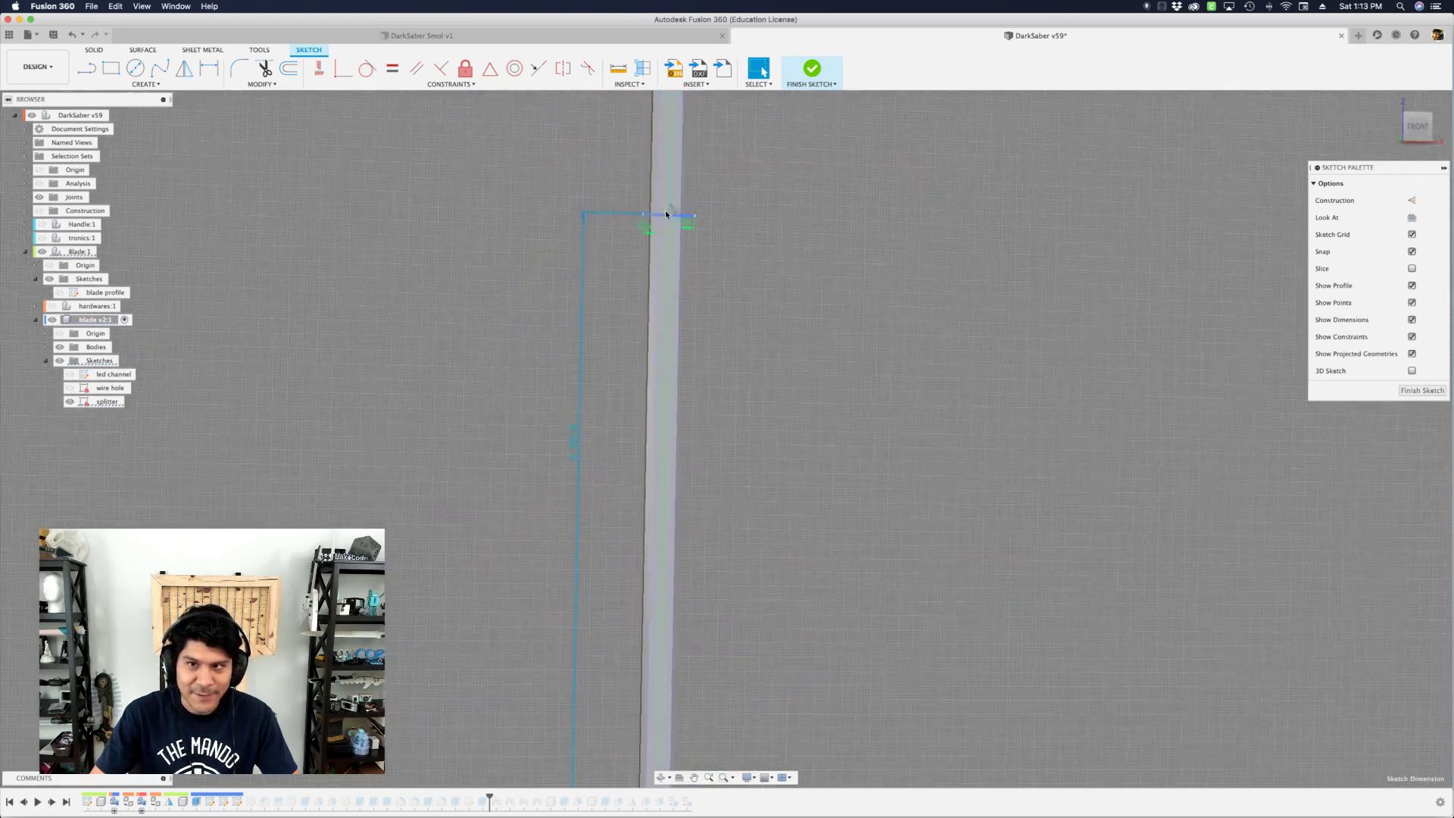
pyautogui.moveTo(566, 381); pyautogui.dragTo(612, 441, button='middle')
pyautogui.scroll(-5, 565, 597)
pyautogui.scroll(2, 613, 697)
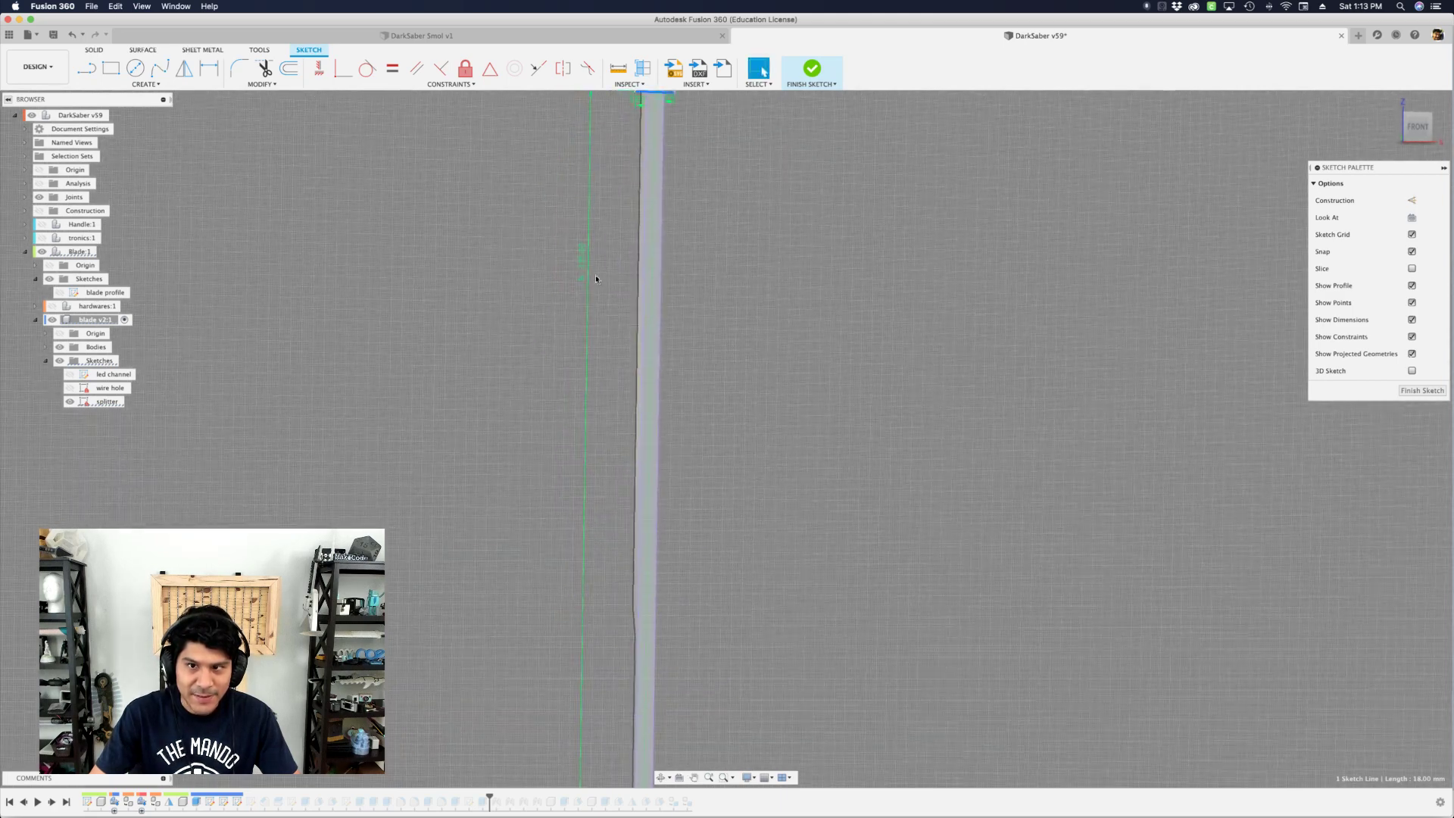
pyautogui.doubleClick(584, 271)
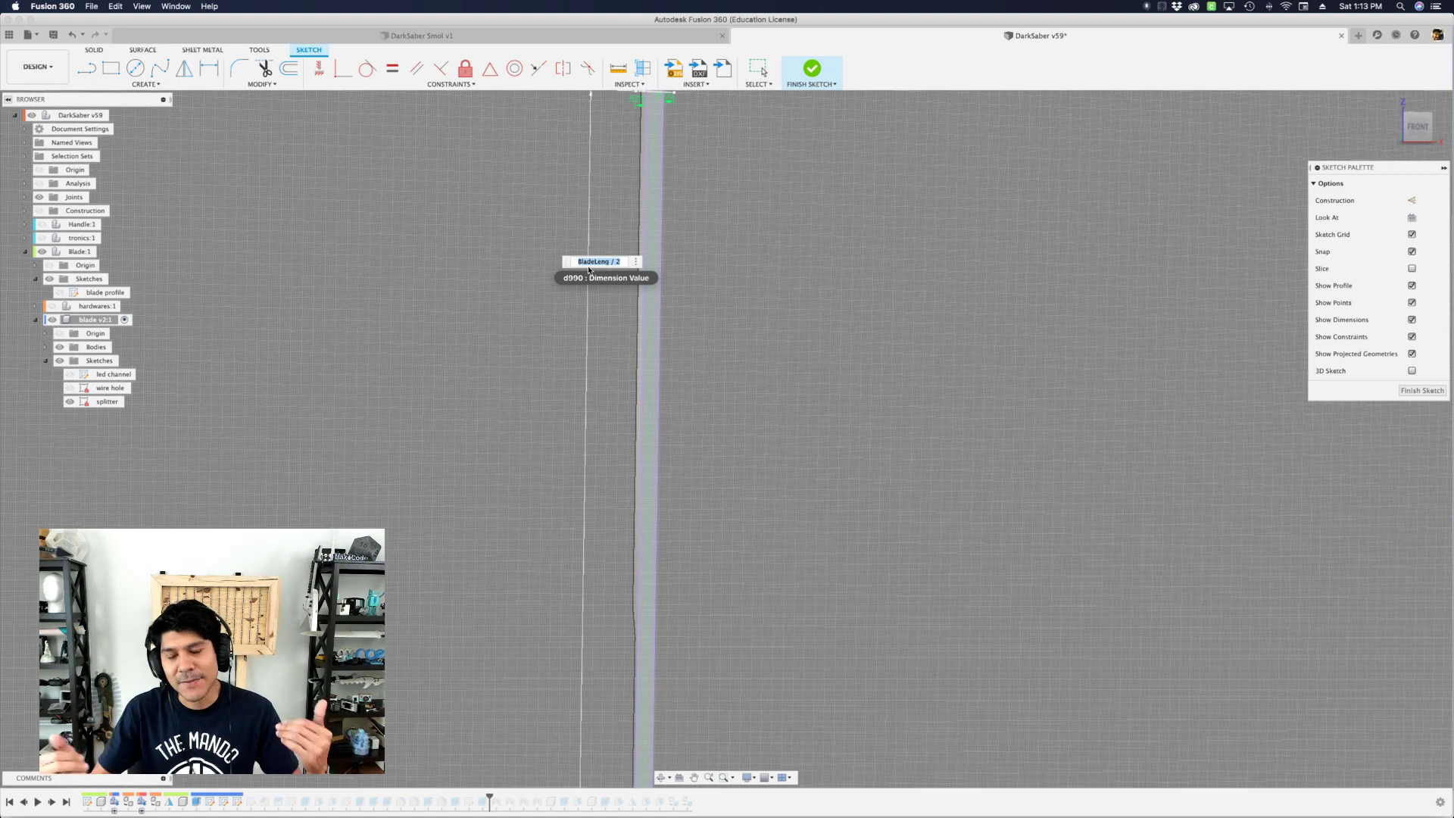
pyautogui.scroll(-5, 588, 471)
pyautogui.moveTo(675, 253); pyautogui.dragTo(689, 415, button='middle')
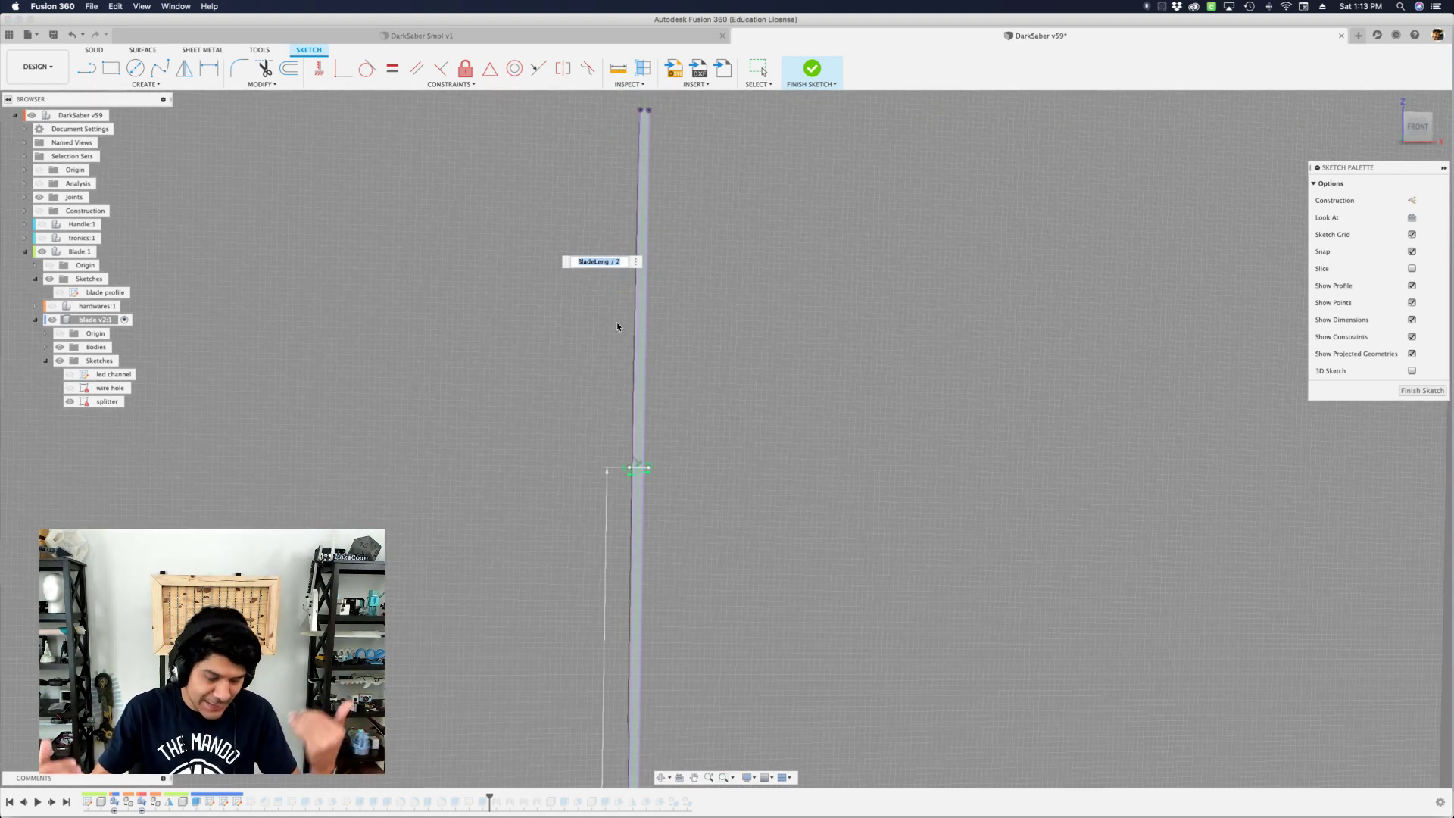
pyautogui.press('Right')
pyautogui.hotkey('shift', 'Left')
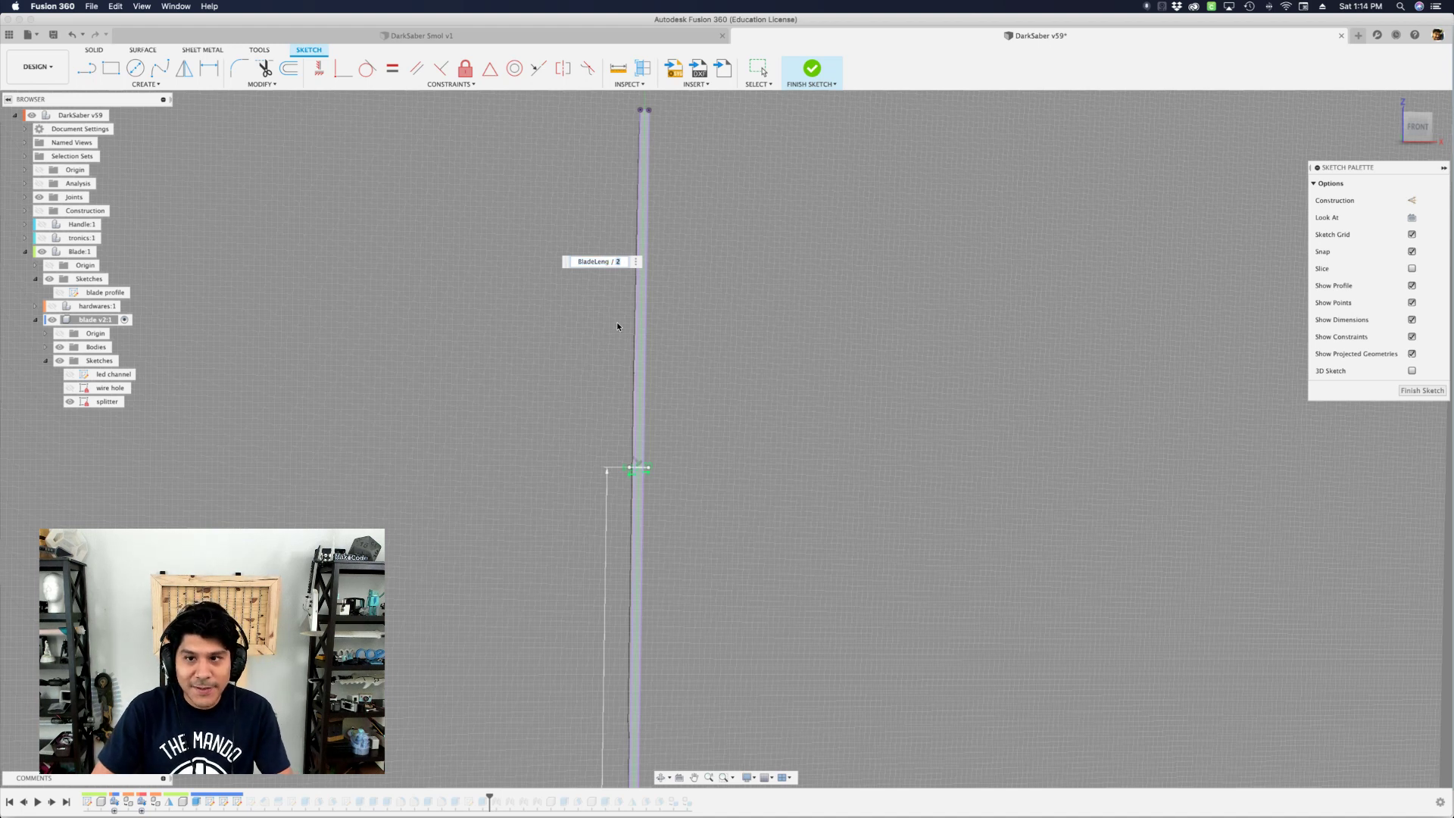
pyautogui.write('4')
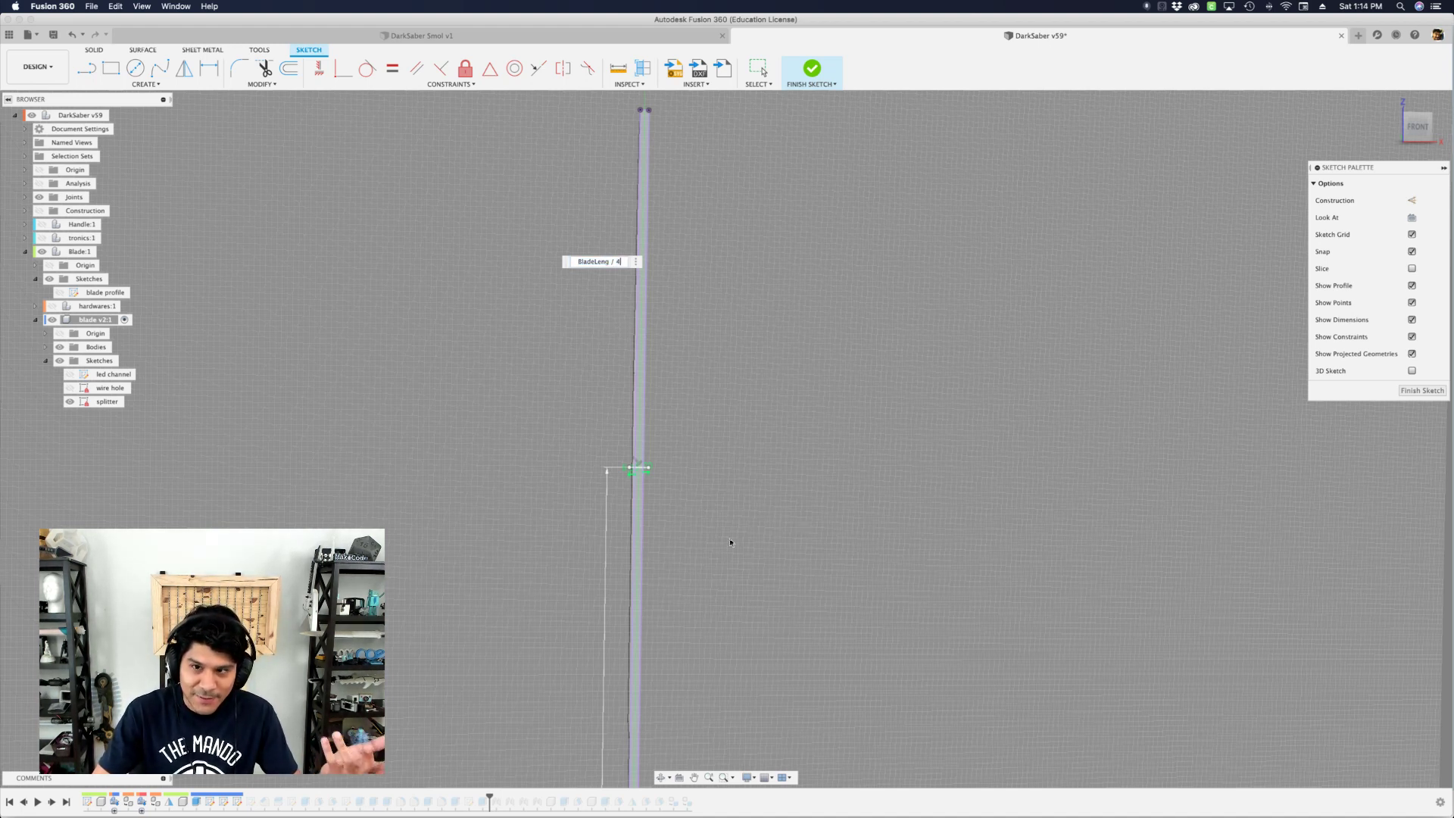
pyautogui.press('Return')
# - Start a rectangular pattern of the split line, spaced about 22 mm along the blade toward the tip
pyautogui.moveTo(727, 693); pyautogui.dragTo(747, 381, button='middle')
pyautogui.scroll(5, 647, 359)
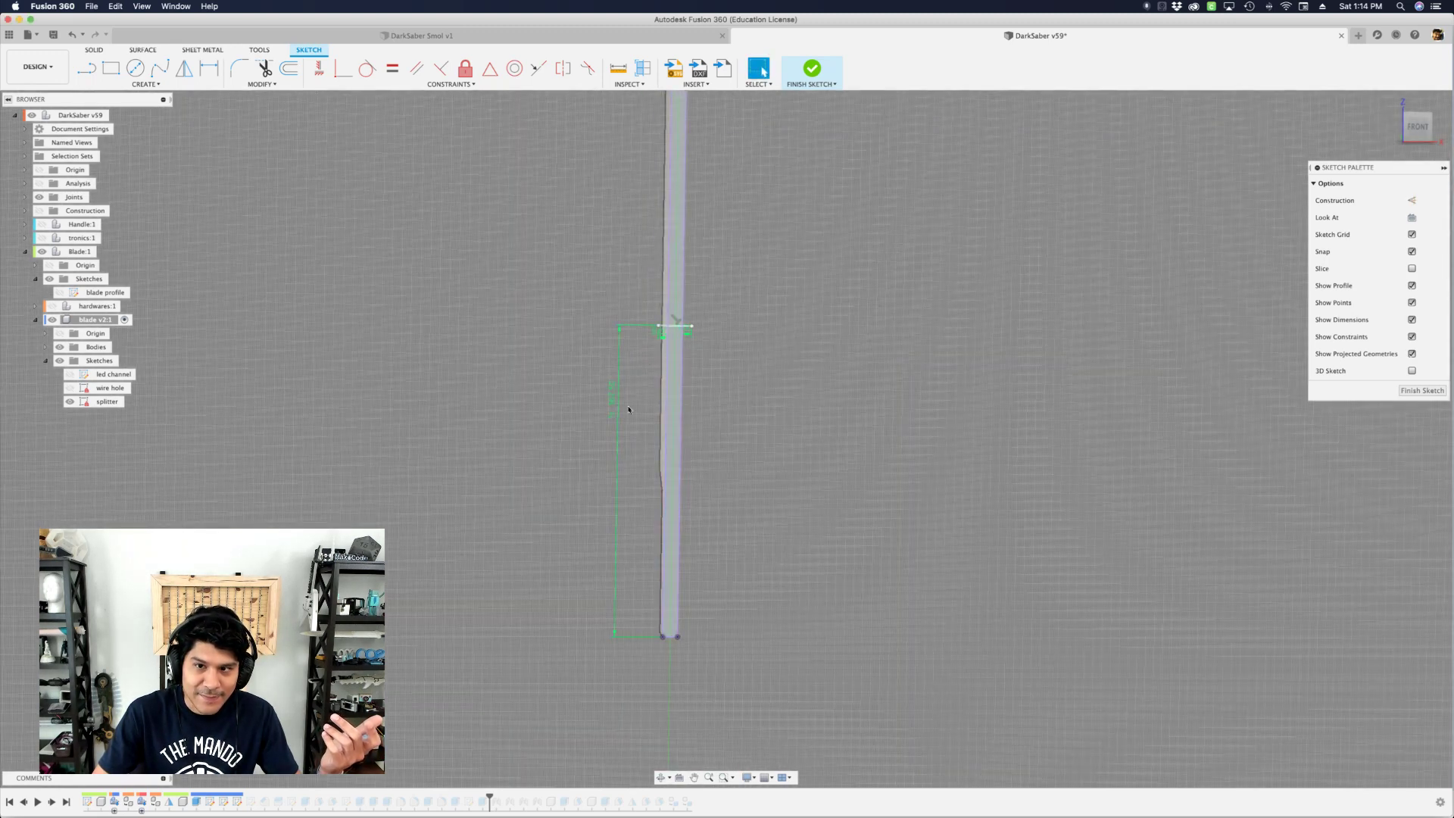
pyautogui.moveTo(603, 327); pyautogui.dragTo(626, 449, button='middle')
pyautogui.scroll(5, 680, 449)
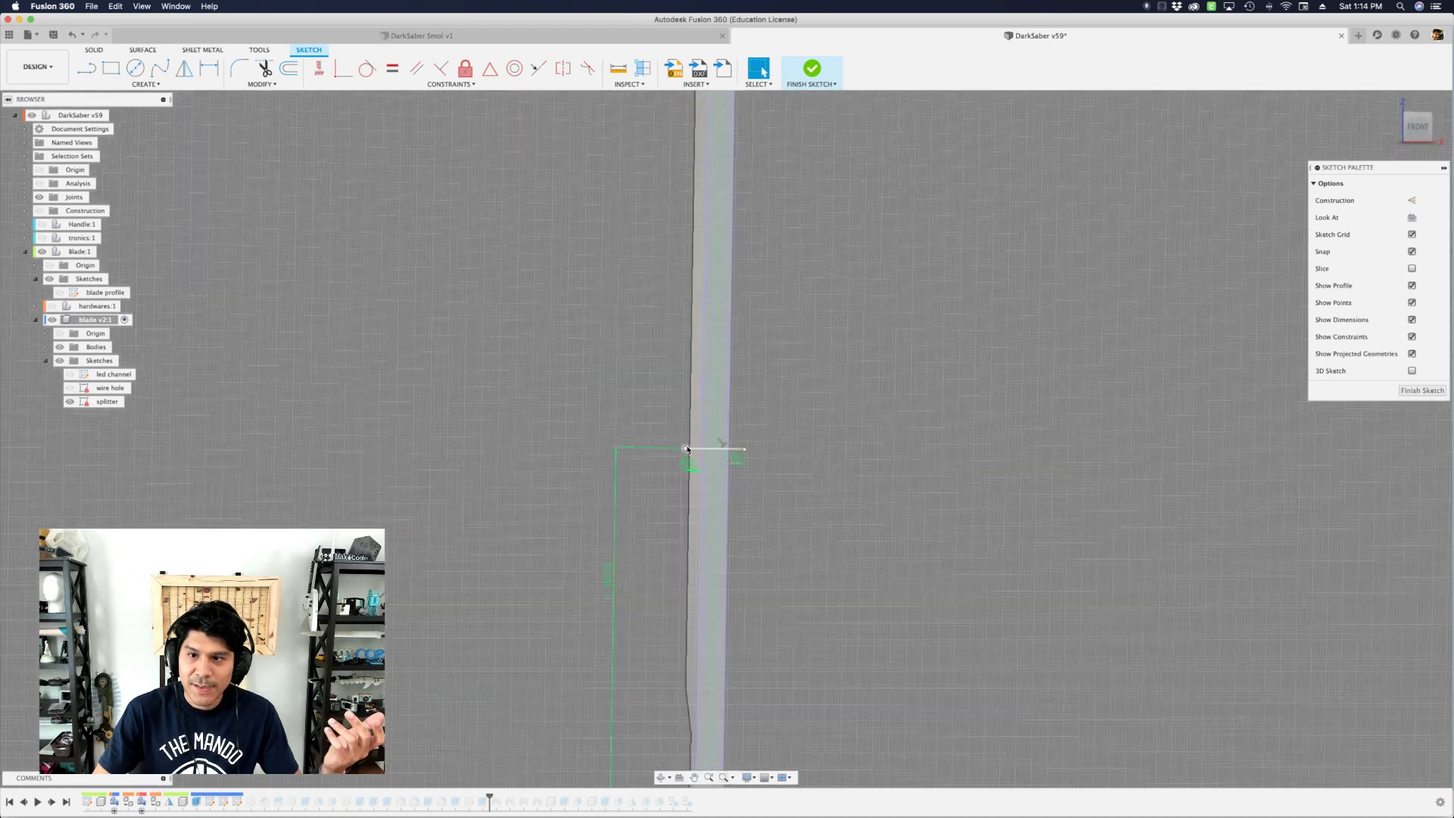
pyautogui.click(708, 451)
pyautogui.write('s')
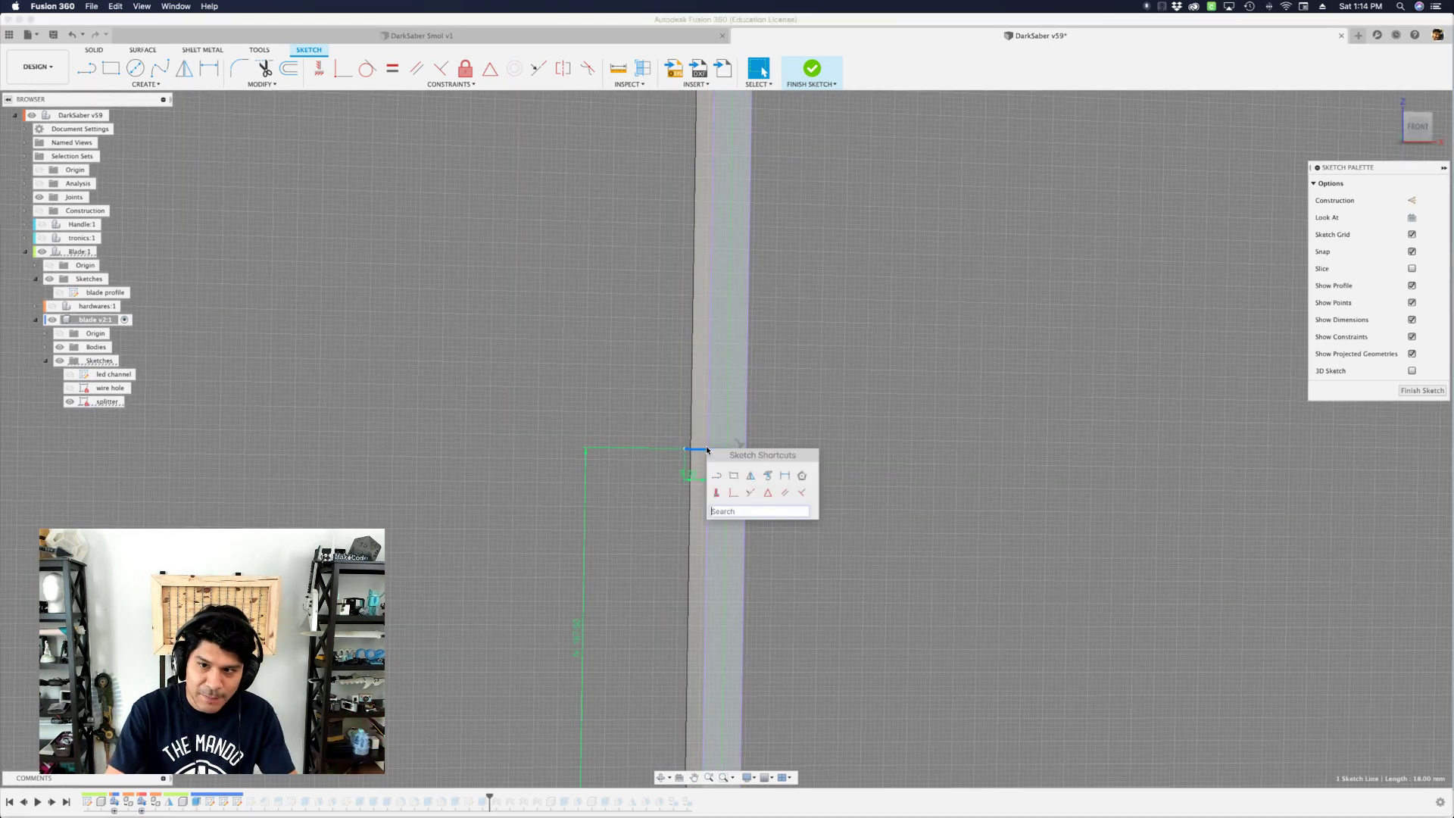
pyautogui.write('patt')
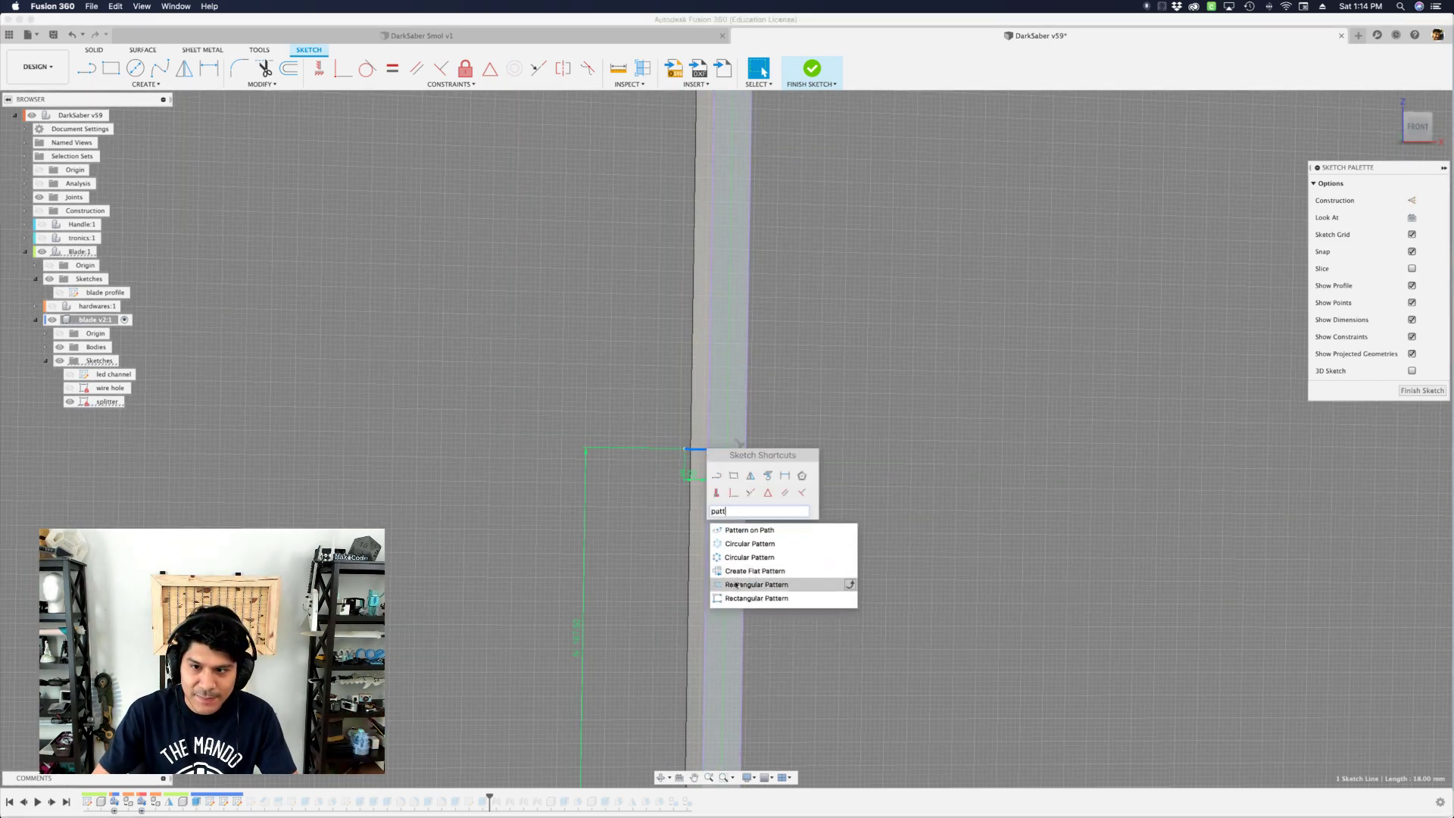
pyautogui.click(745, 585)
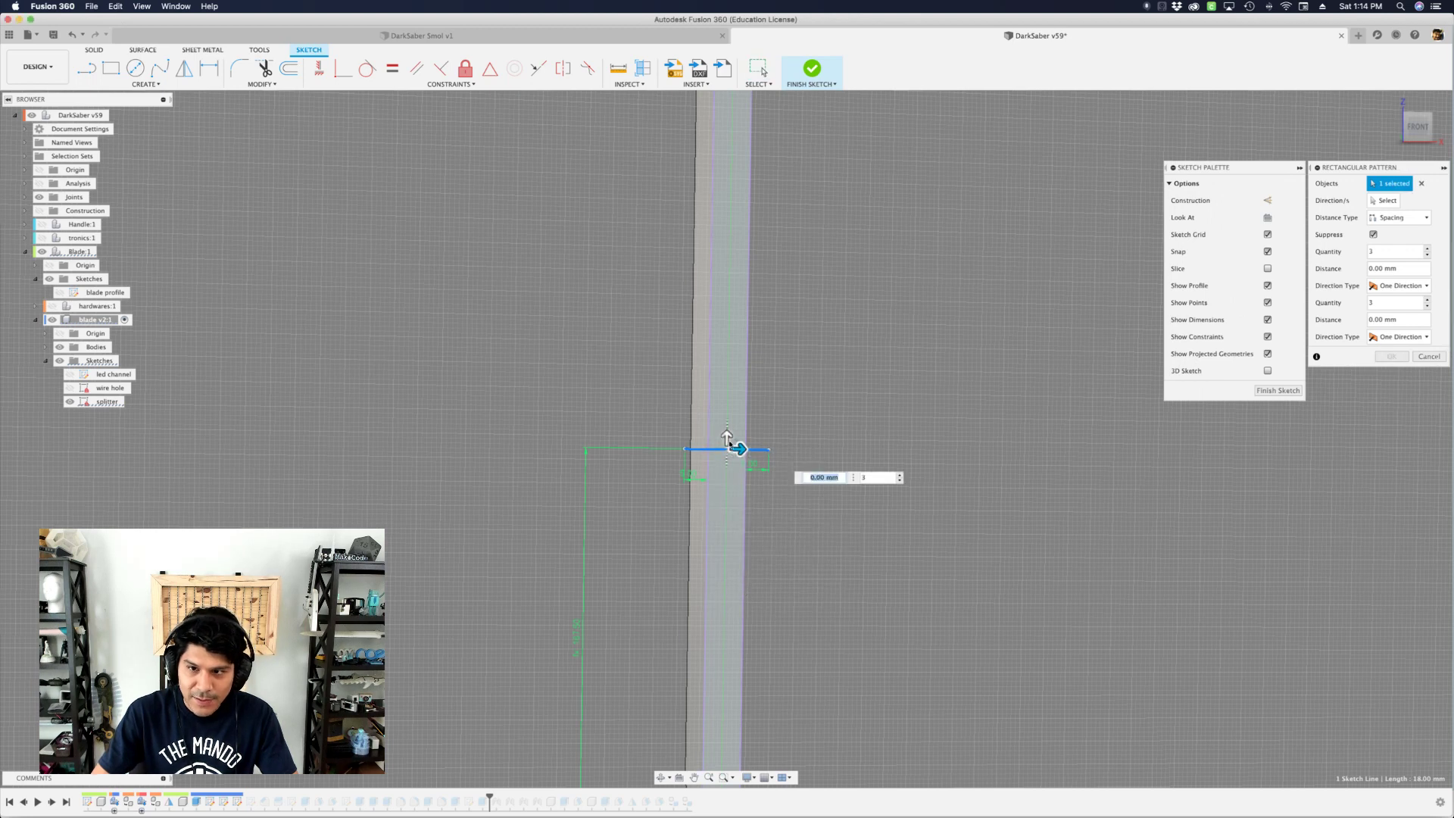
pyautogui.moveTo(726, 436); pyautogui.dragTo(721, 340)
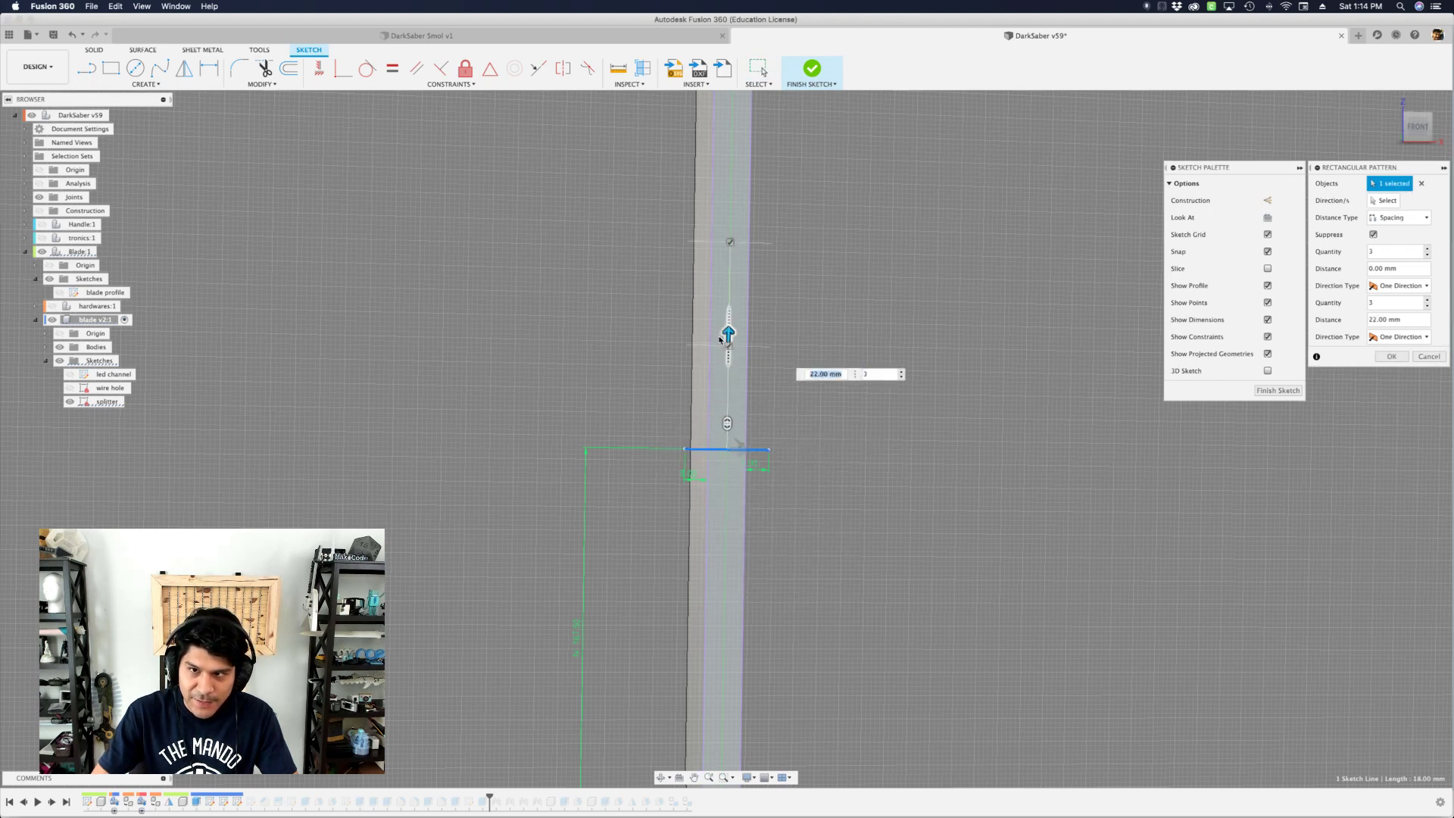
# - Set the pattern to quantity 1 across the blade and 3 along it with BladeLeng/4 spacing, and finish it
pyautogui.scroll(-5, 776, 467)
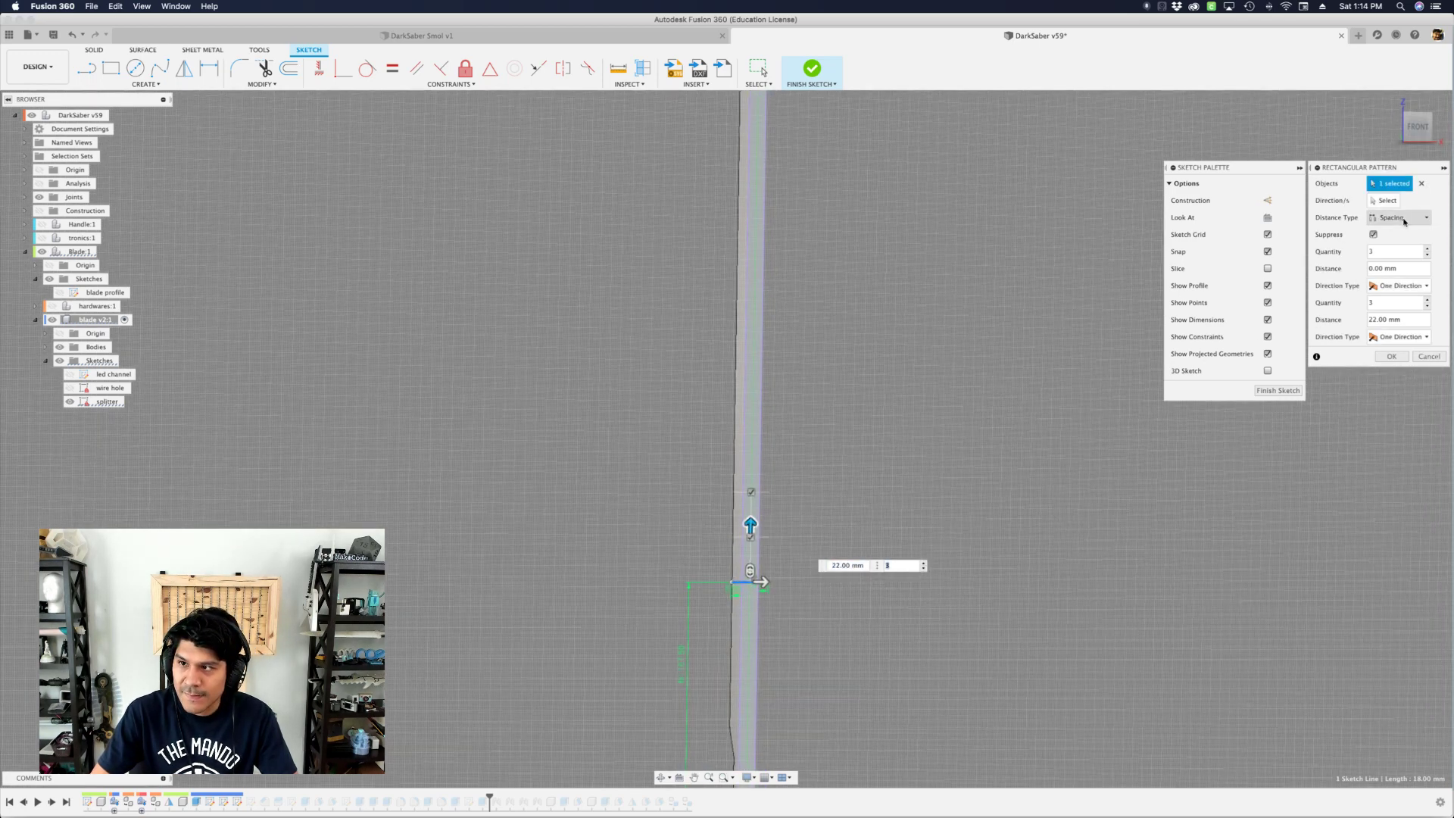
pyautogui.click(1405, 222)
pyautogui.click(1401, 245)
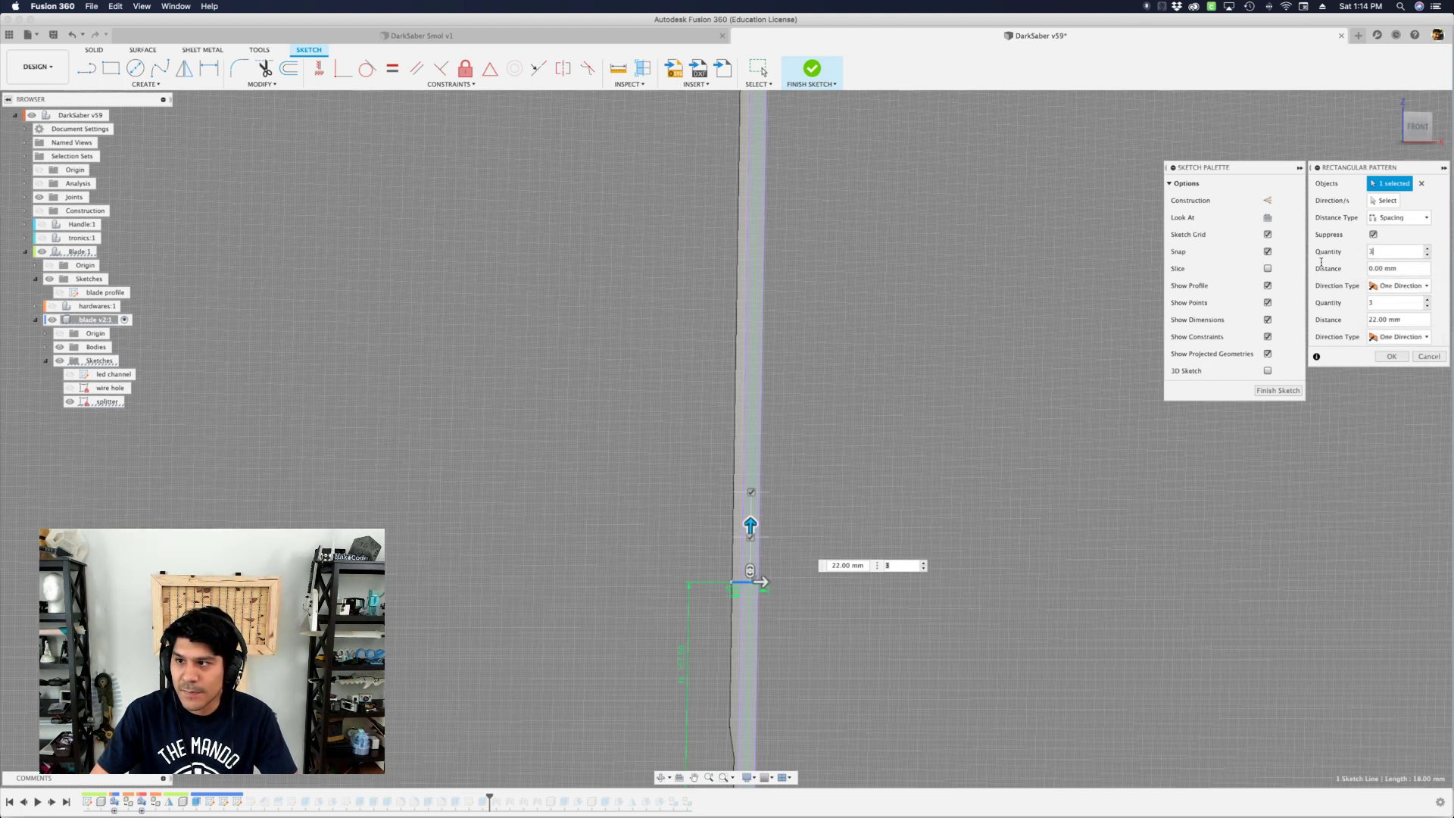
pyautogui.write('1')
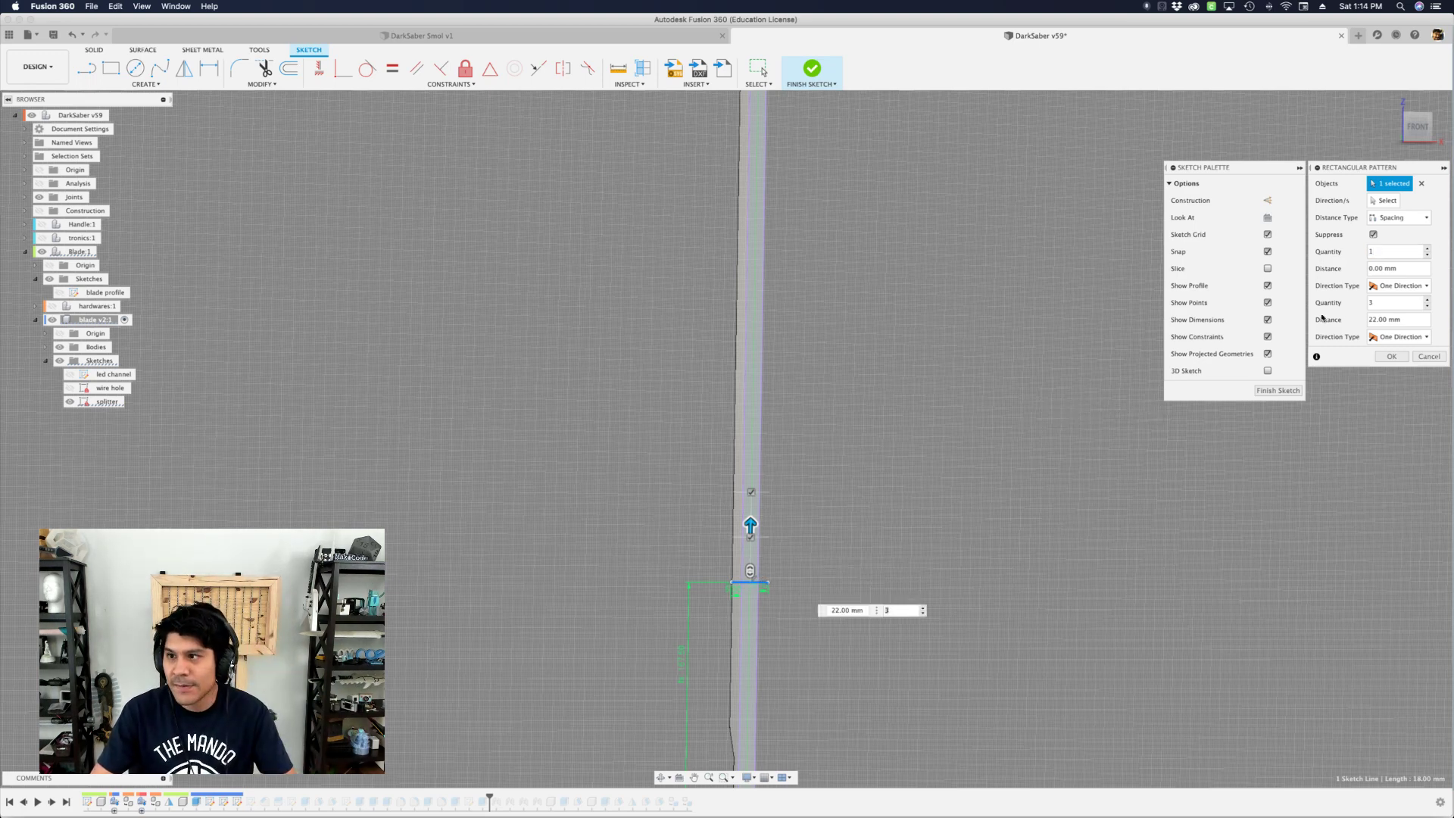
pyautogui.moveTo(1379, 304); pyautogui.dragTo(1348, 302)
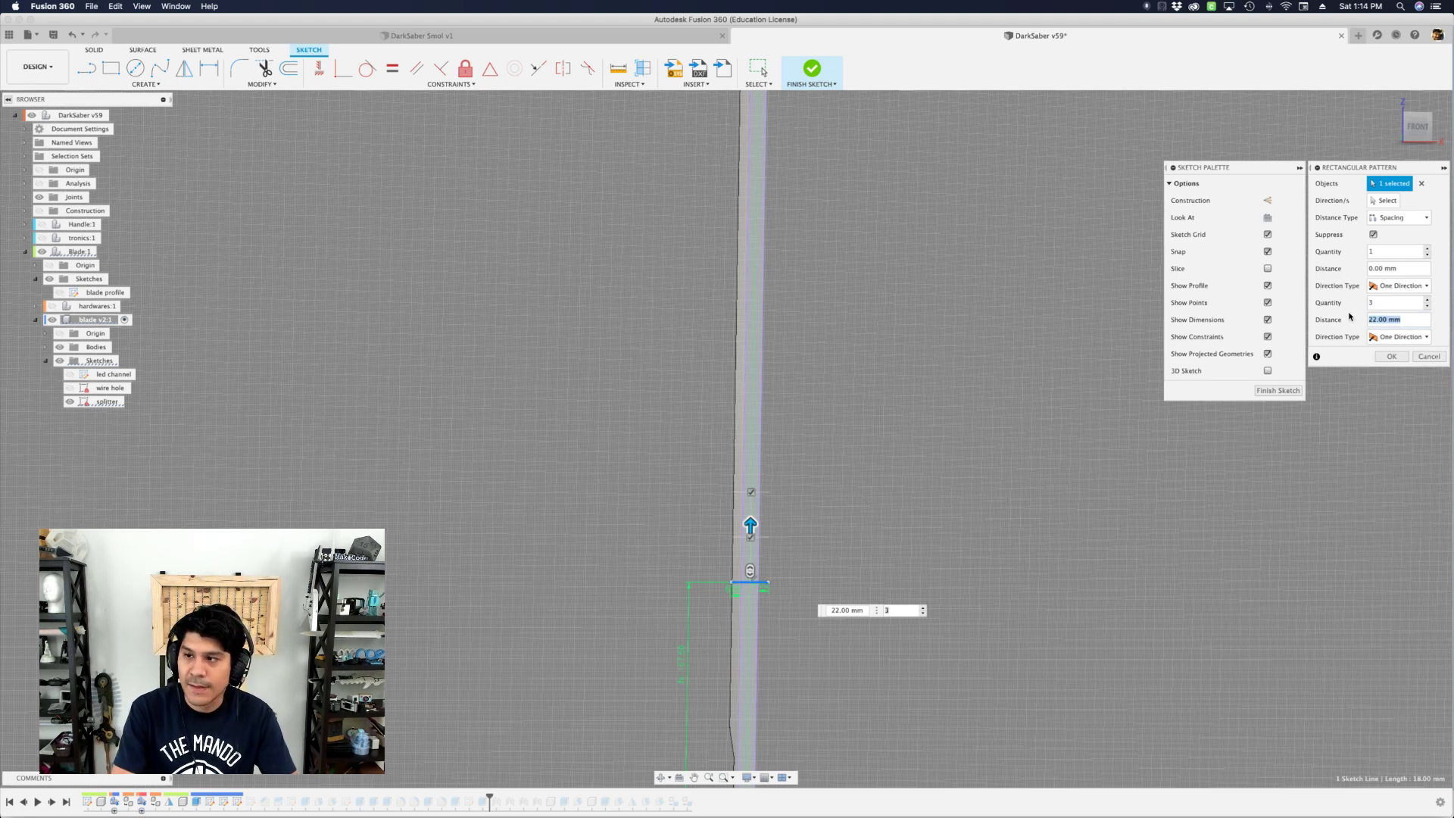
pyautogui.write('BladeLeng/4')
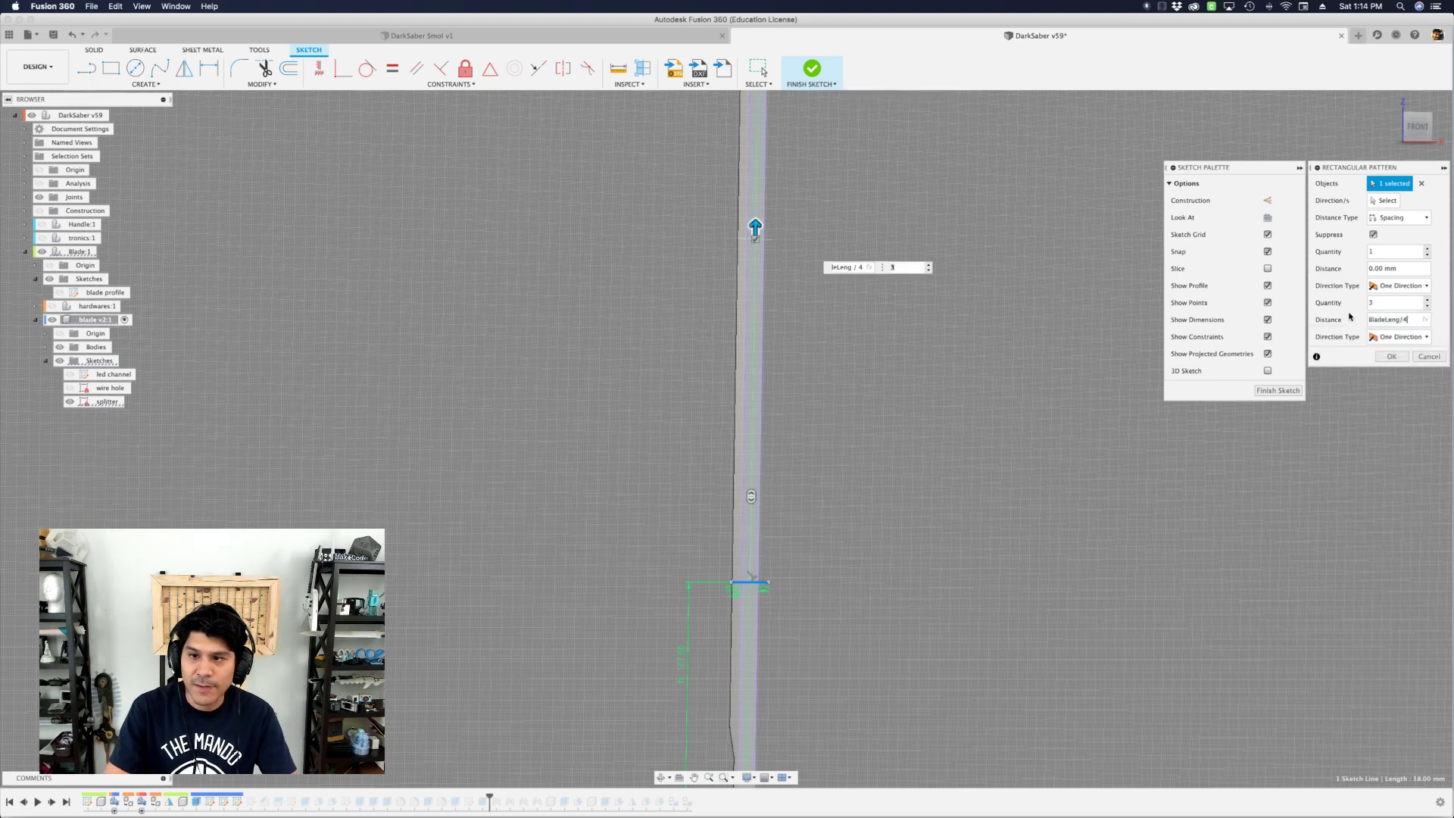
pyautogui.press('Return')
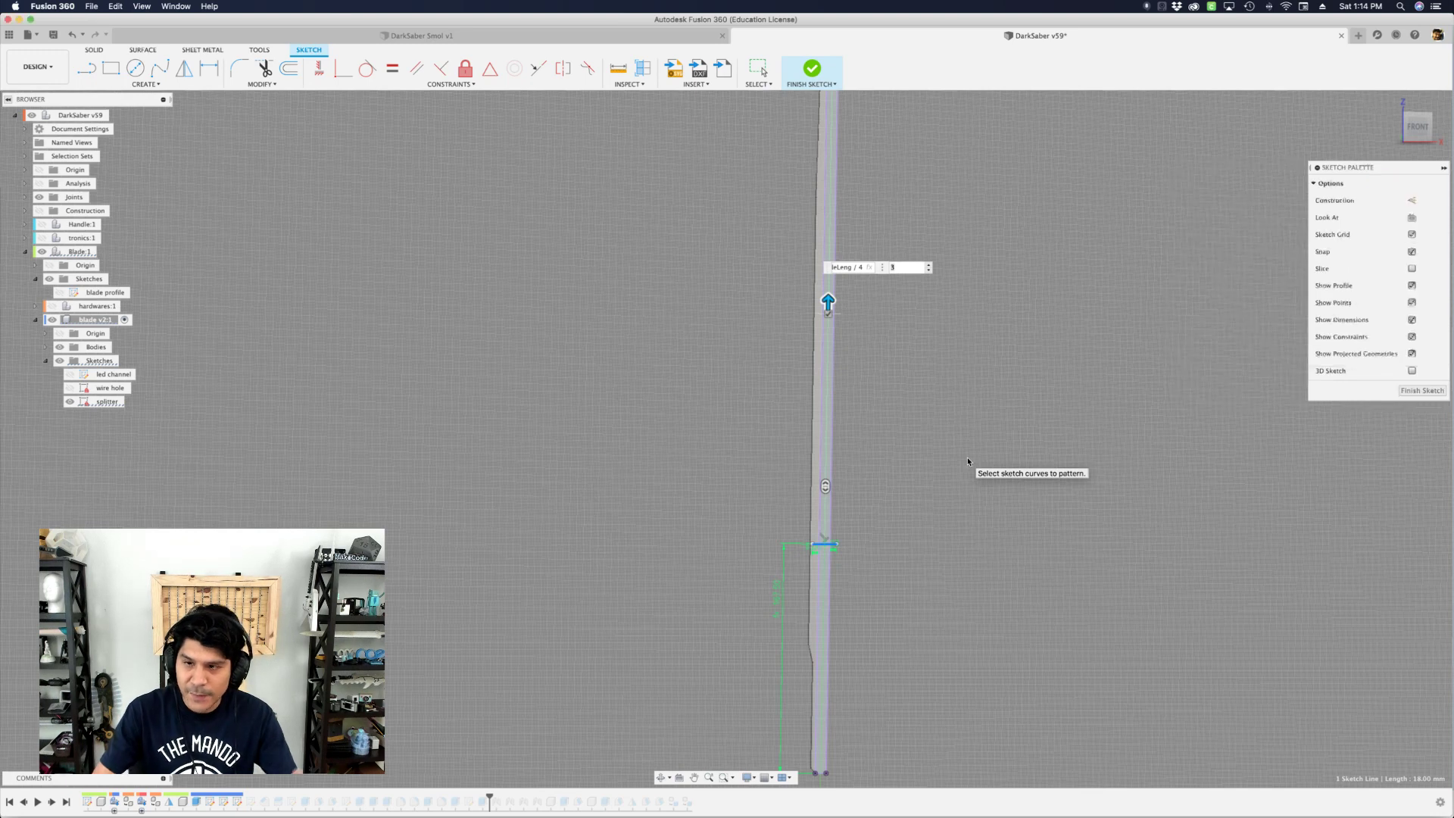
# - Check the patterned split lines along the blade, finish the splitter sketch, and unsuppress the blade's split feature
pyautogui.scroll(-4, 901, 409)
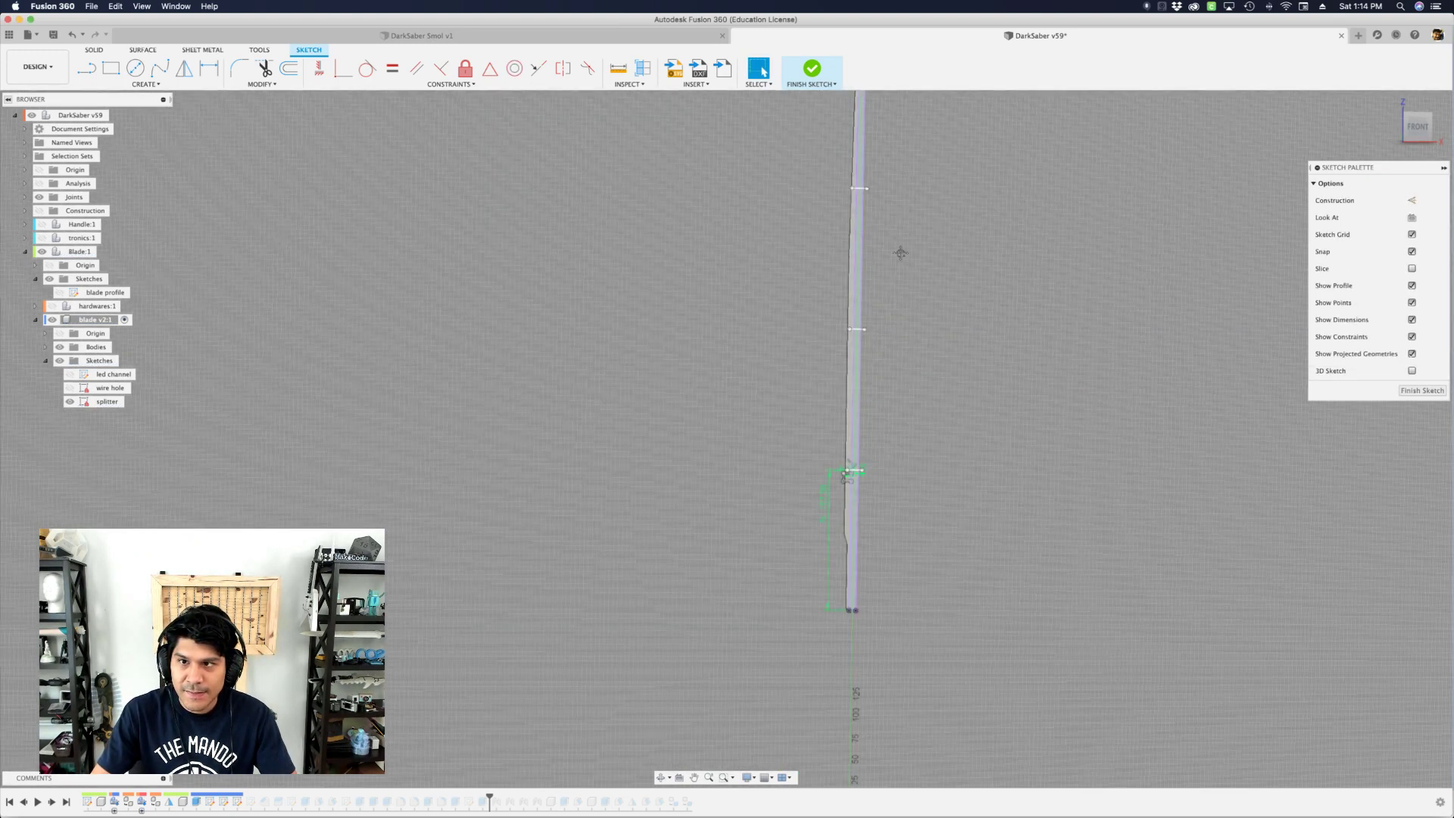
pyautogui.scroll(3, 829, 273)
pyautogui.moveTo(818, 322)
pyautogui.keyDown('shift'); pyautogui.mouseDown(button='middle')
pyautogui.moveTo(938, 373)
pyautogui.moveTo(815, 415)
pyautogui.moveTo(879, 389)
pyautogui.moveTo(745, 373)
pyautogui.mouseUp(button='middle'); pyautogui.keyUp('shift')
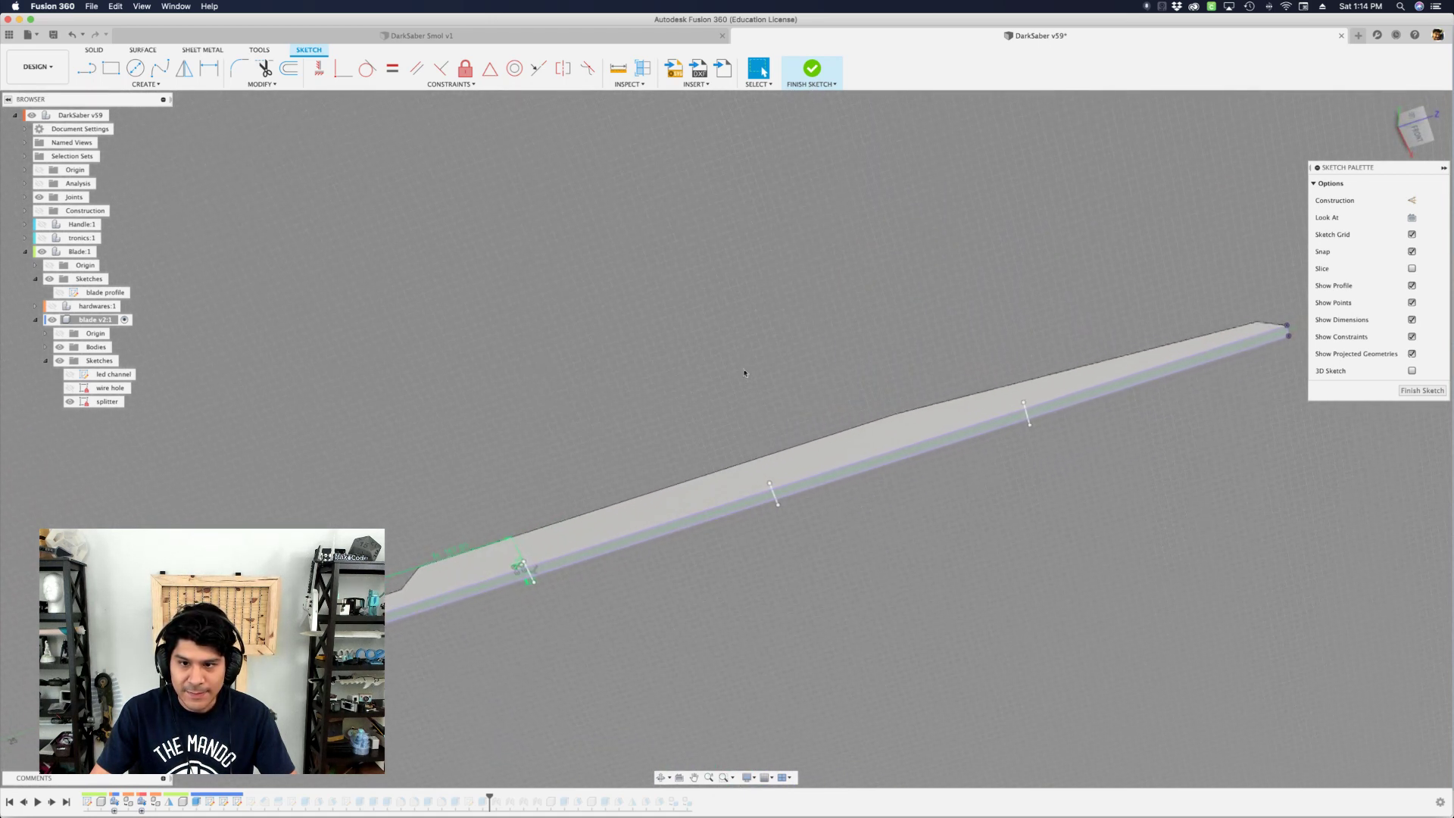
pyautogui.click(808, 68)
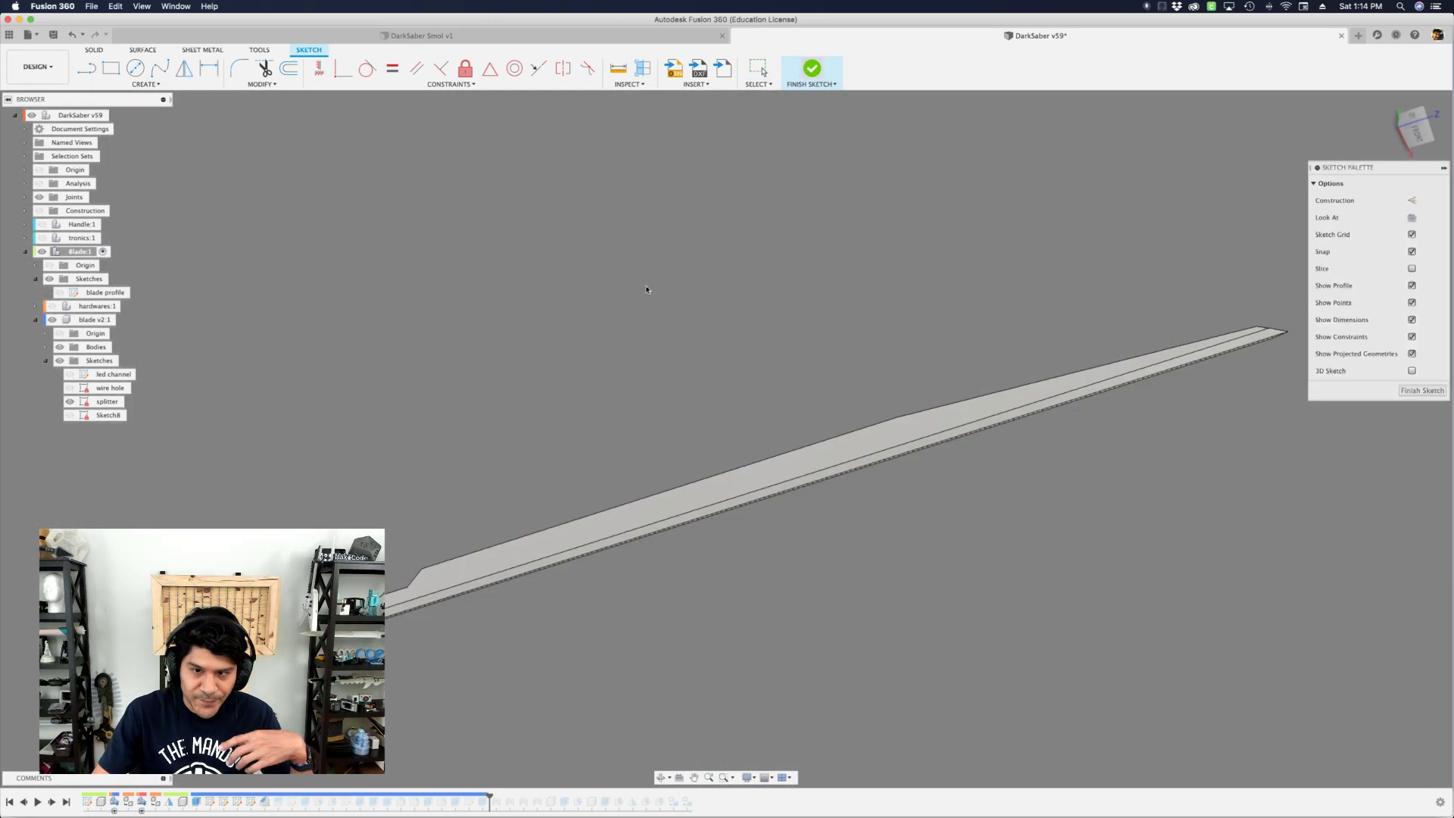
pyautogui.rightClick(280, 802)
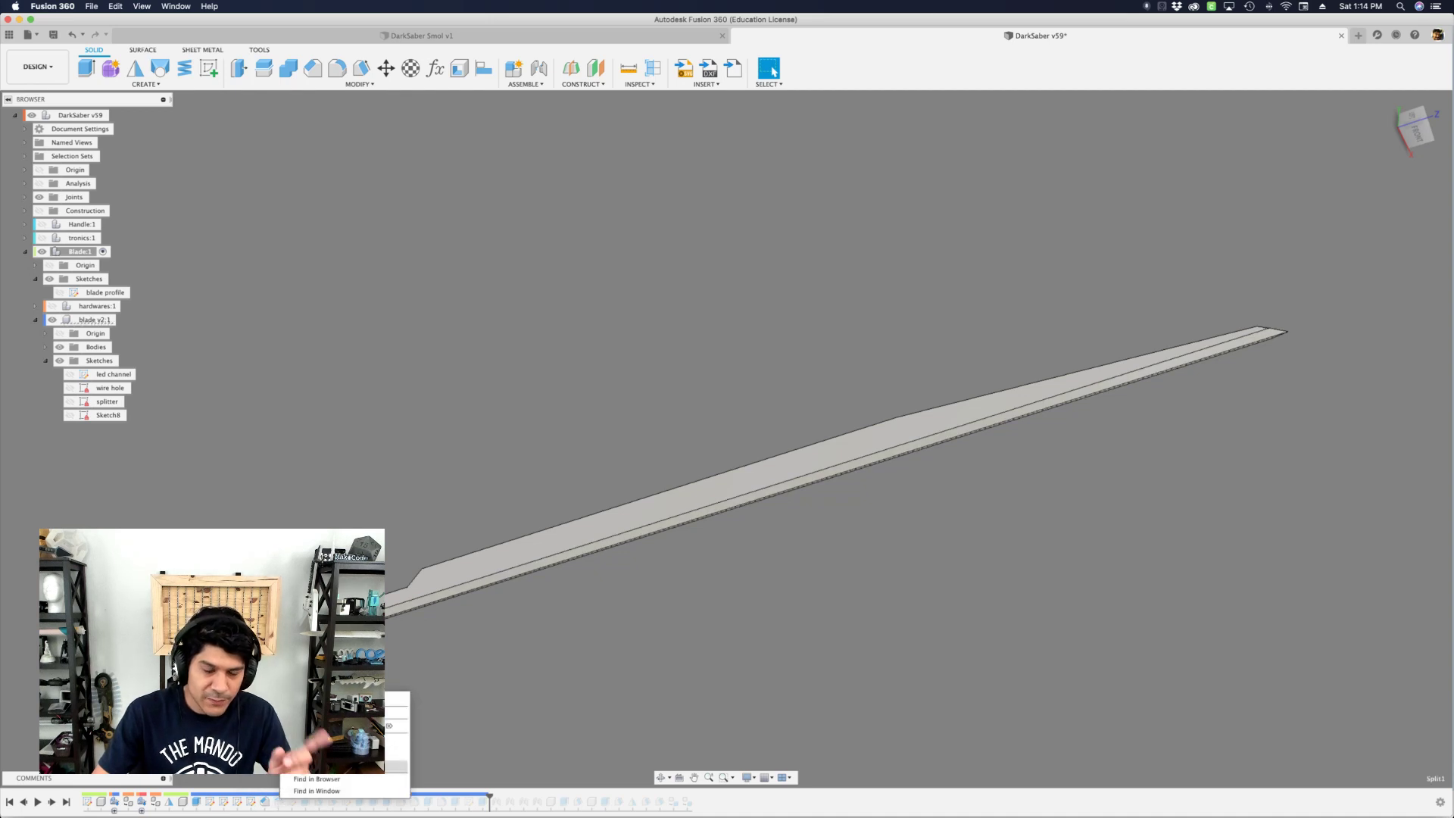
pyautogui.click(341, 766)
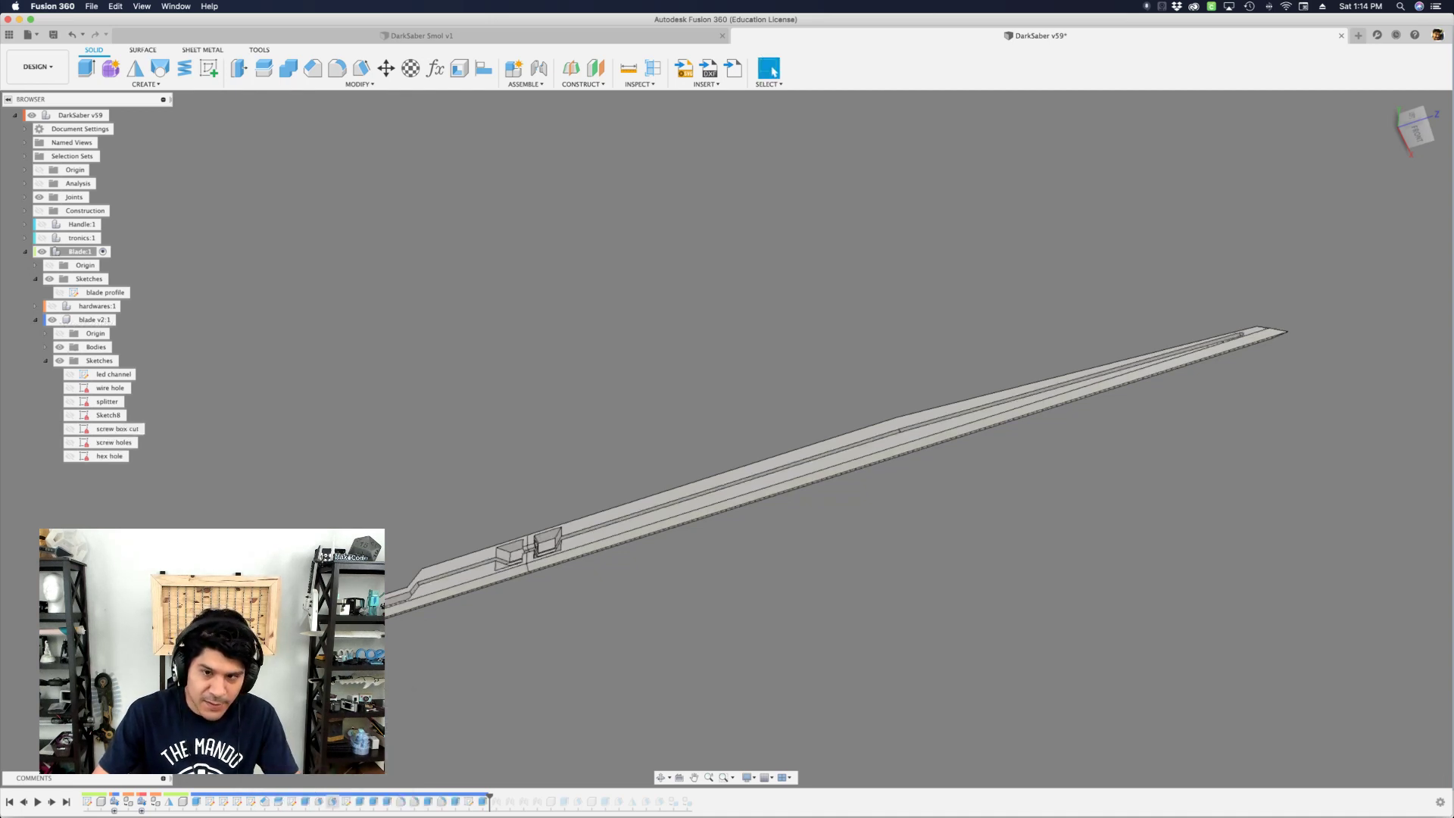
# - Edit the blade's split feature to add the two patterned lines toward the tip as further splitting tools
pyautogui.doubleClick(279, 802)
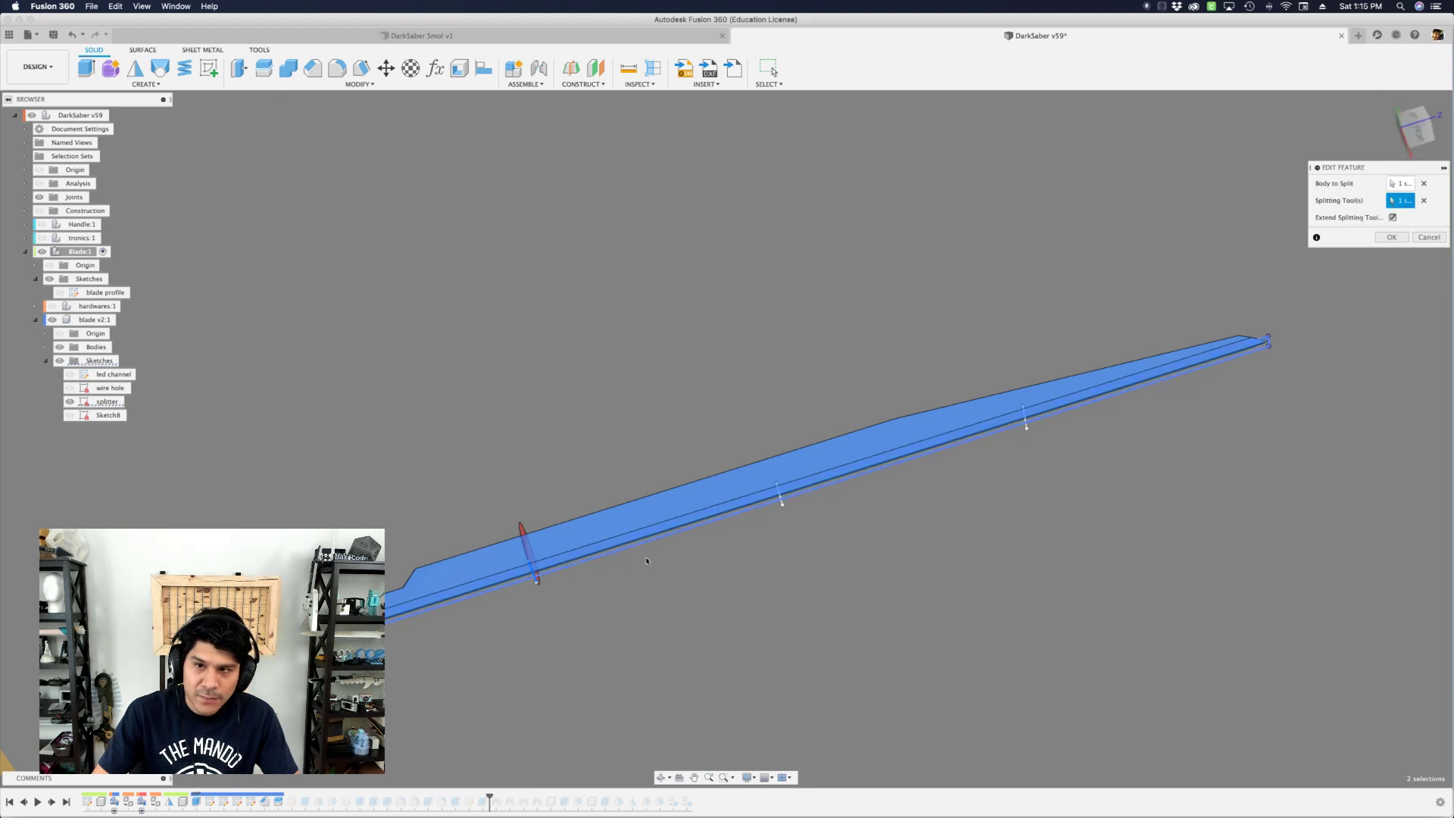
pyautogui.scroll(5, 754, 533)
pyautogui.click(754, 528)
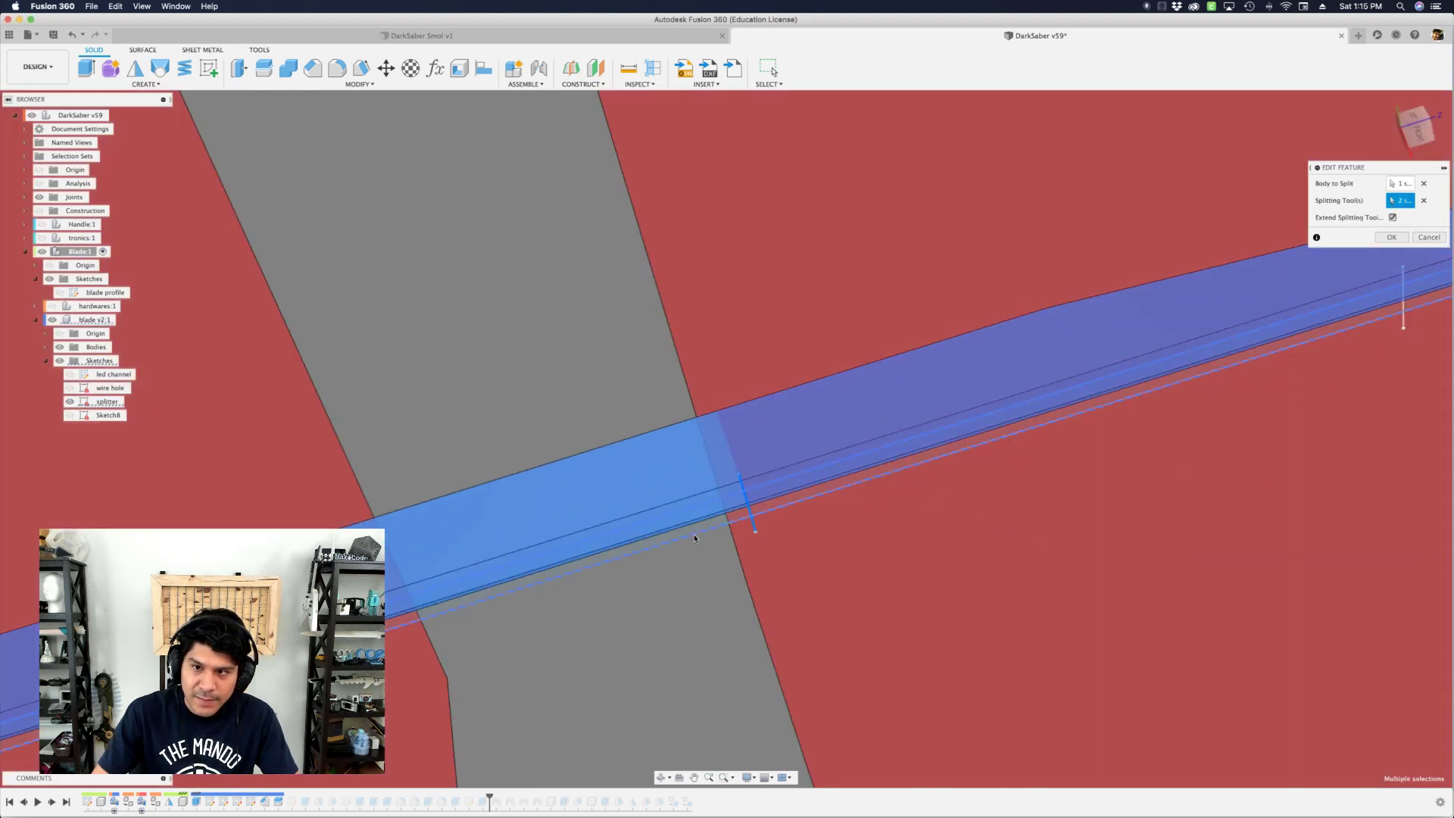
pyautogui.scroll(-4, 1019, 431)
pyautogui.click(1015, 419)
pyautogui.scroll(-5, 1014, 419)
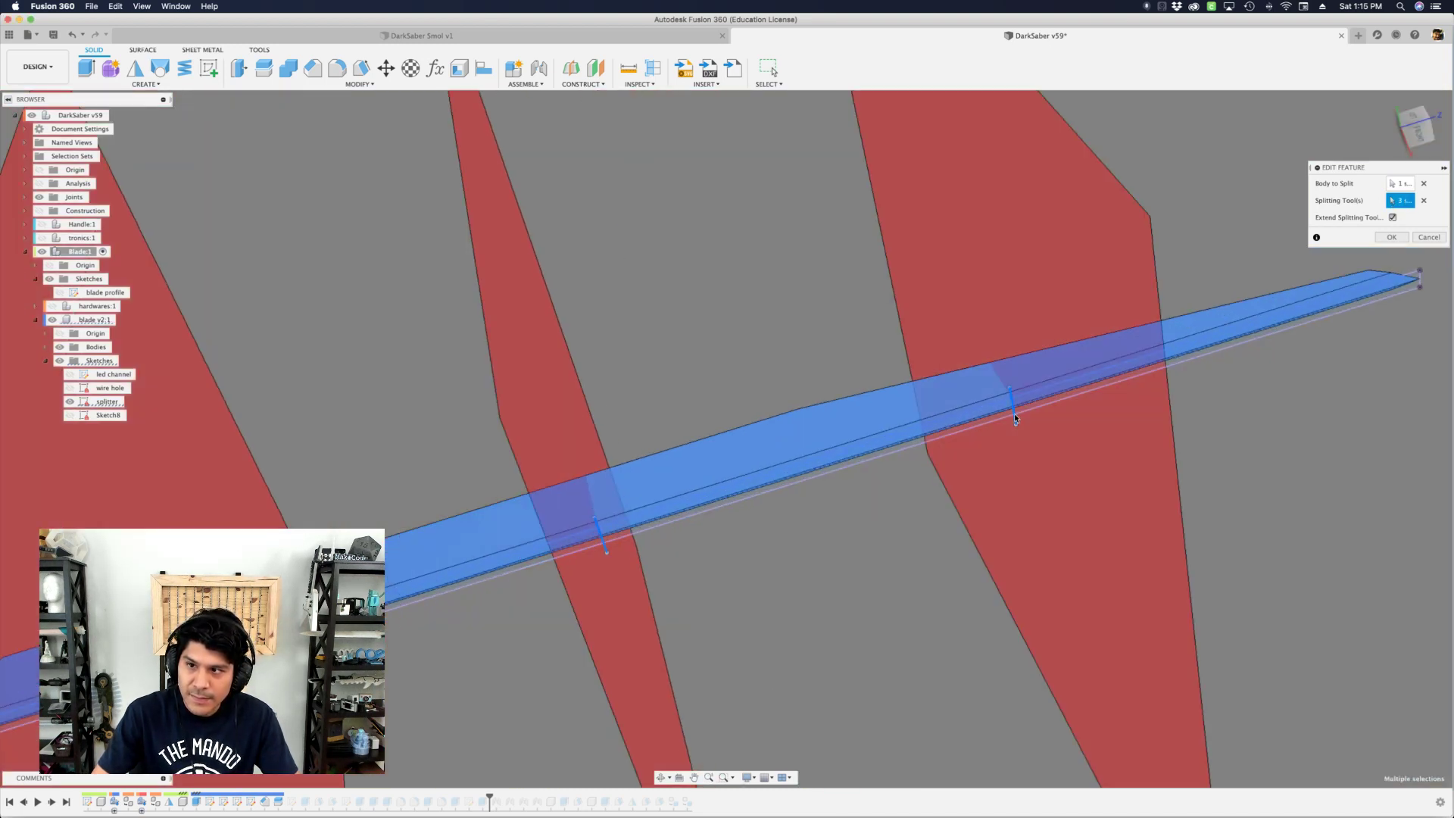
pyautogui.keyDown('shift'); pyautogui.moveTo(935, 457); pyautogui.dragTo(928, 248, button='middle'); pyautogui.keyUp('shift')
pyautogui.click(1392, 238)
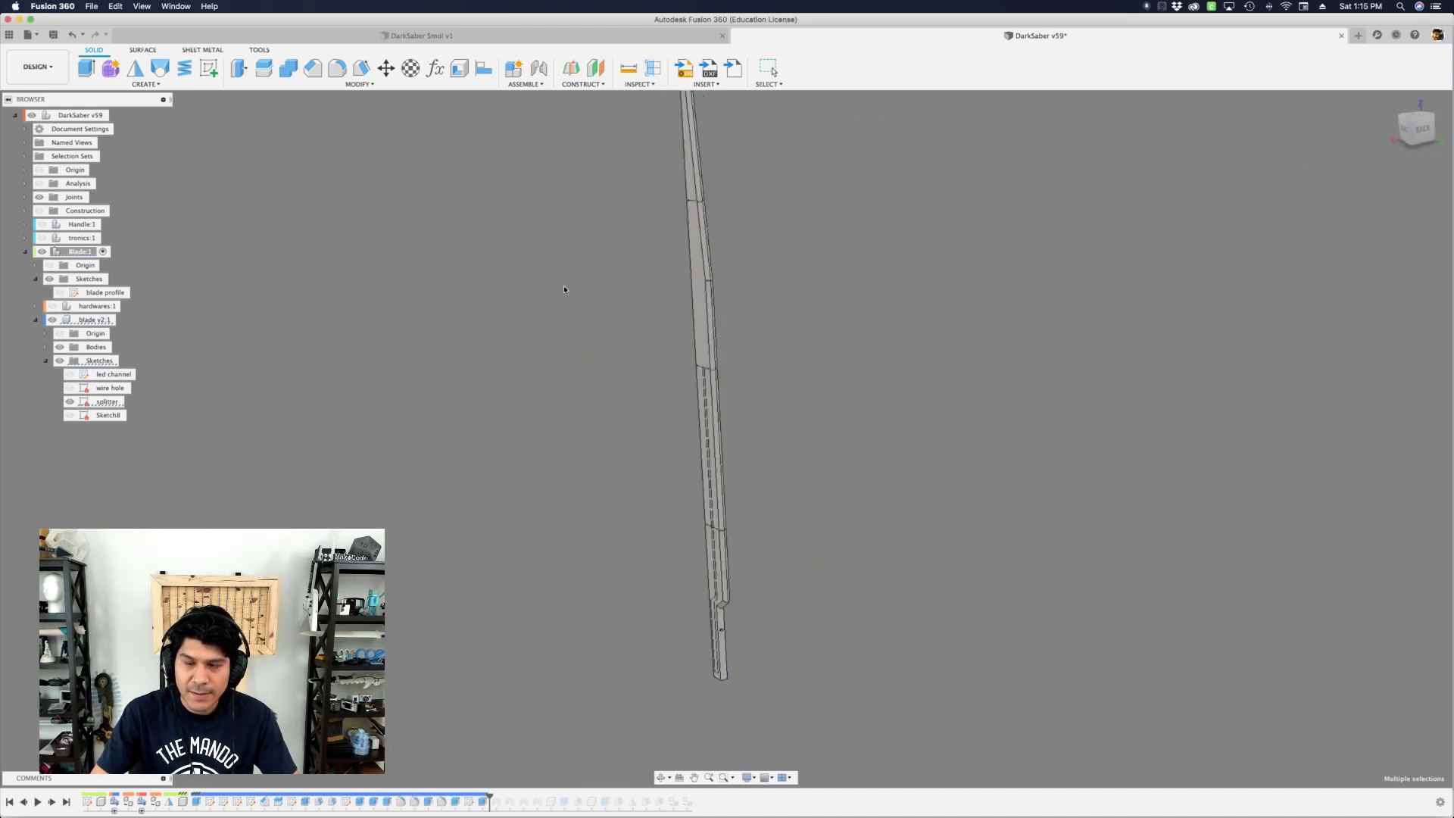
# - Examine the LED channel and screw joint along the split blade sections
pyautogui.keyDown('shift'); pyautogui.moveTo(583, 368); pyautogui.dragTo(568, 424, button='middle'); pyautogui.keyUp('shift')
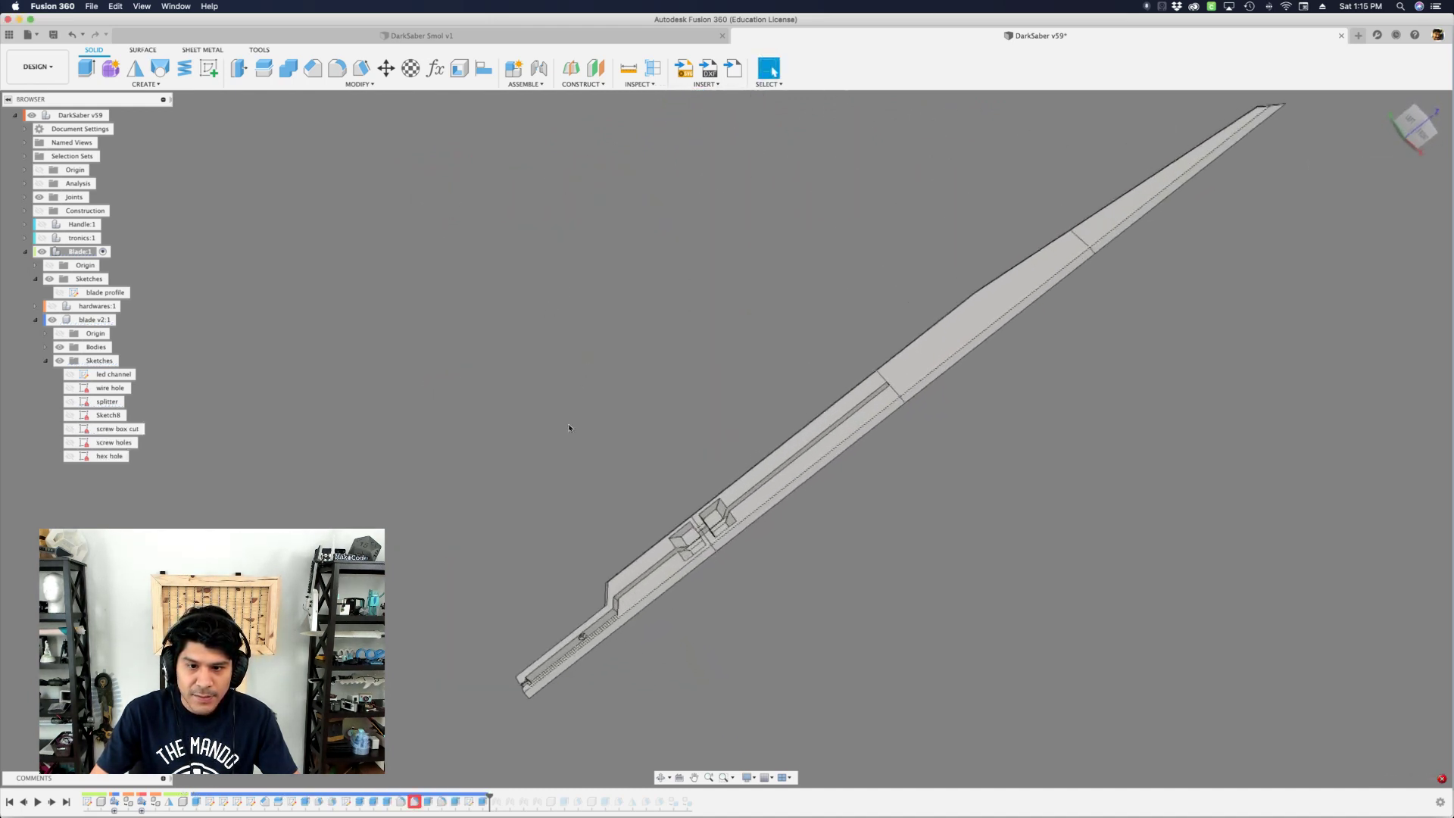
pyautogui.scroll(5, 568, 424)
pyautogui.keyDown('shift'); pyautogui.moveTo(776, 501); pyautogui.dragTo(952, 526, button='middle'); pyautogui.keyUp('shift')
pyautogui.keyDown('shift'); pyautogui.moveTo(655, 704); pyautogui.dragTo(507, 545, button='middle'); pyautogui.keyUp('shift')
pyautogui.scroll(5, 445, 533)
pyautogui.click(445, 532)
pyautogui.scroll(-3, 445, 532)
# - Edit the LED channel's extrude cut to include all four blade bodies as objects to cut
pyautogui.click(390, 802)
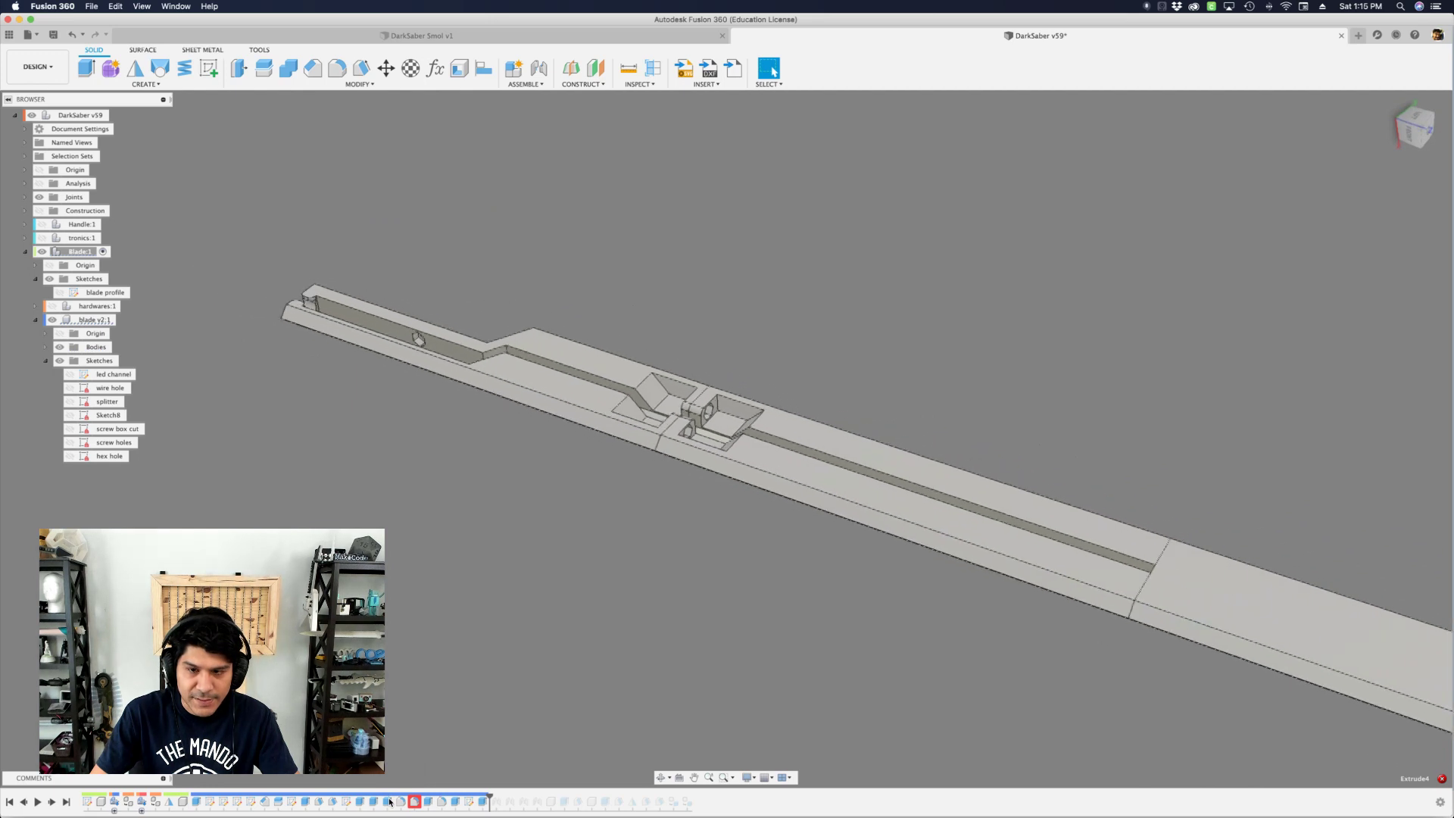
pyautogui.click(388, 802)
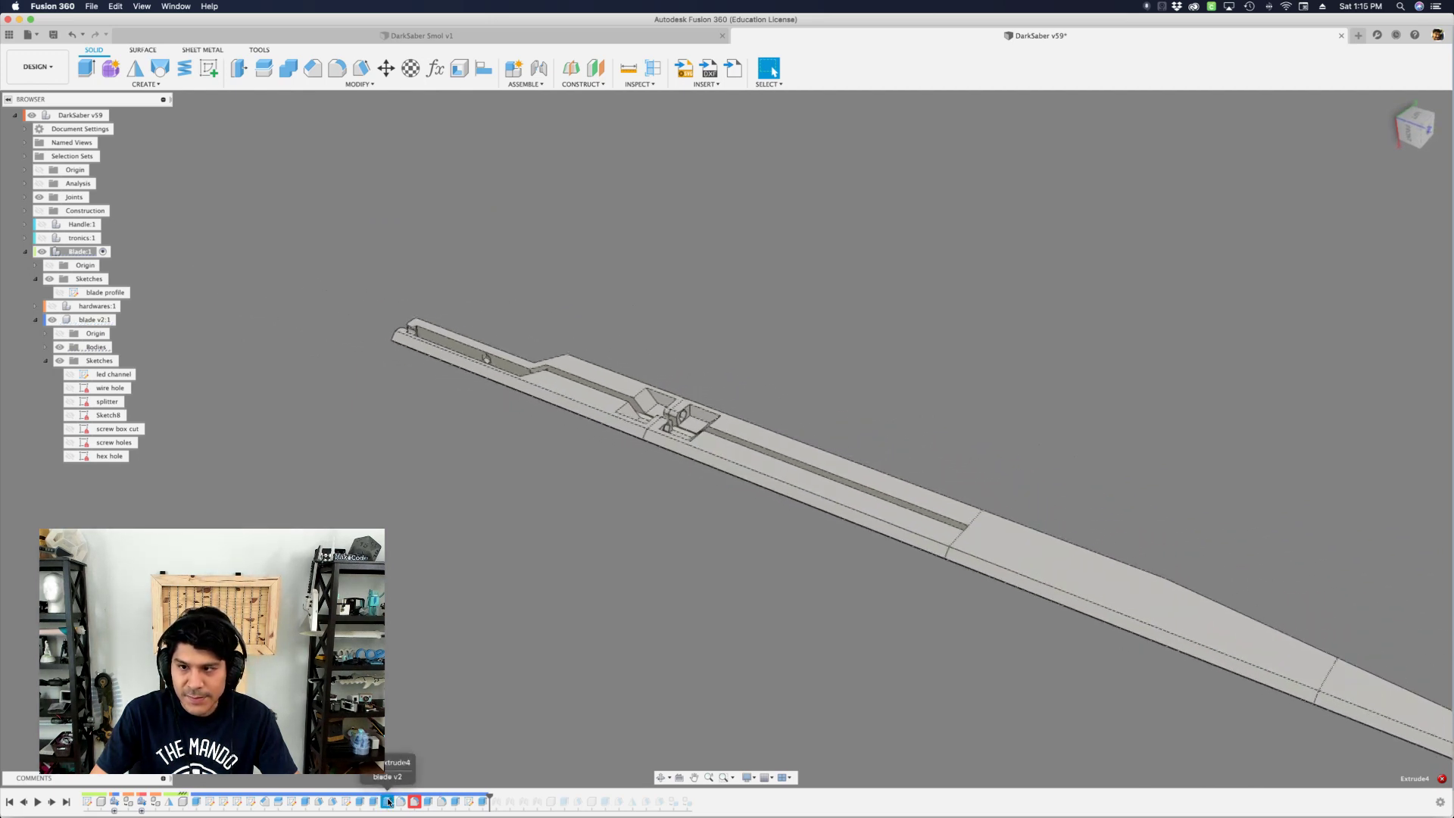
pyautogui.doubleClick(389, 801)
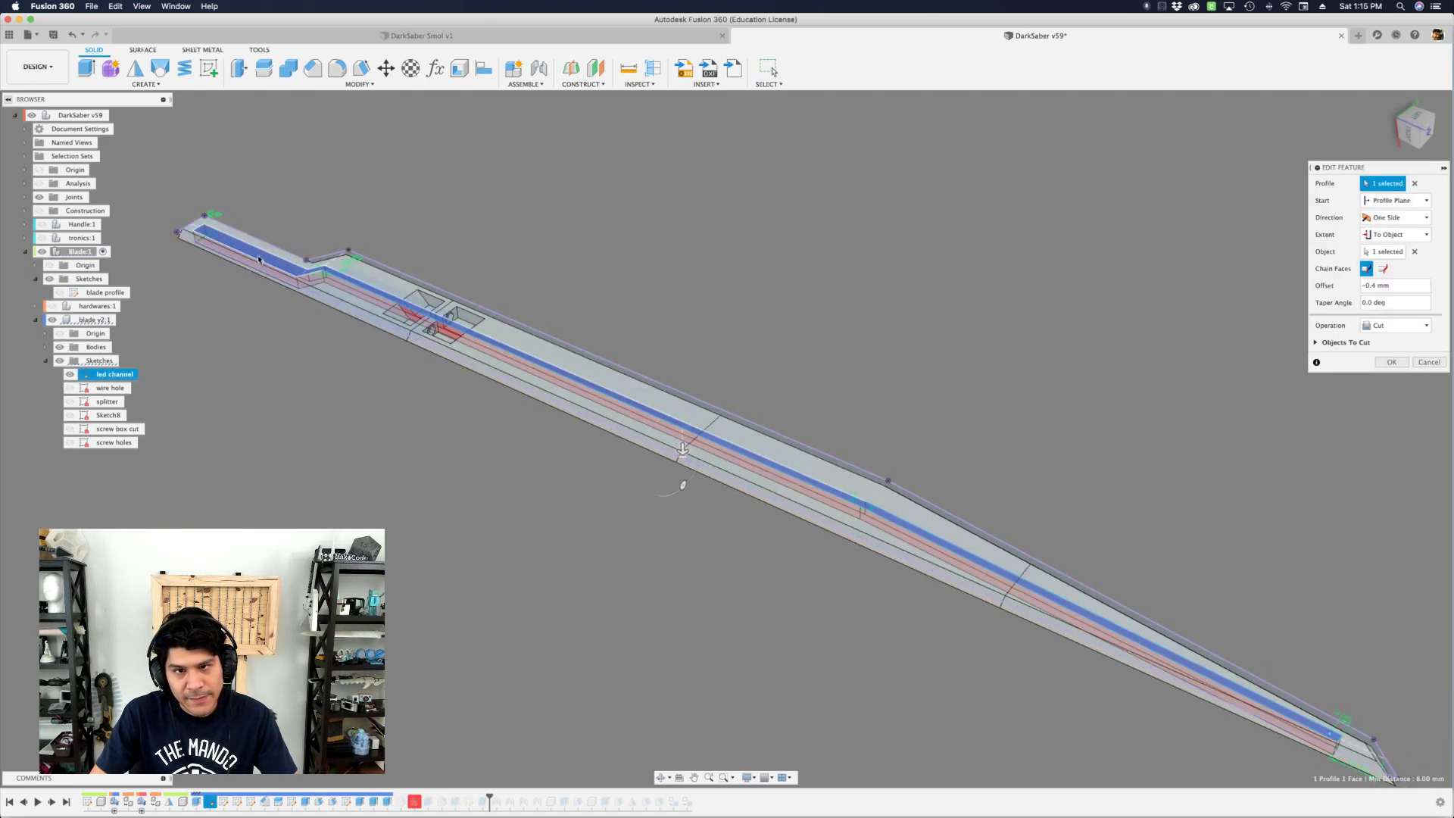
pyautogui.click(1317, 343)
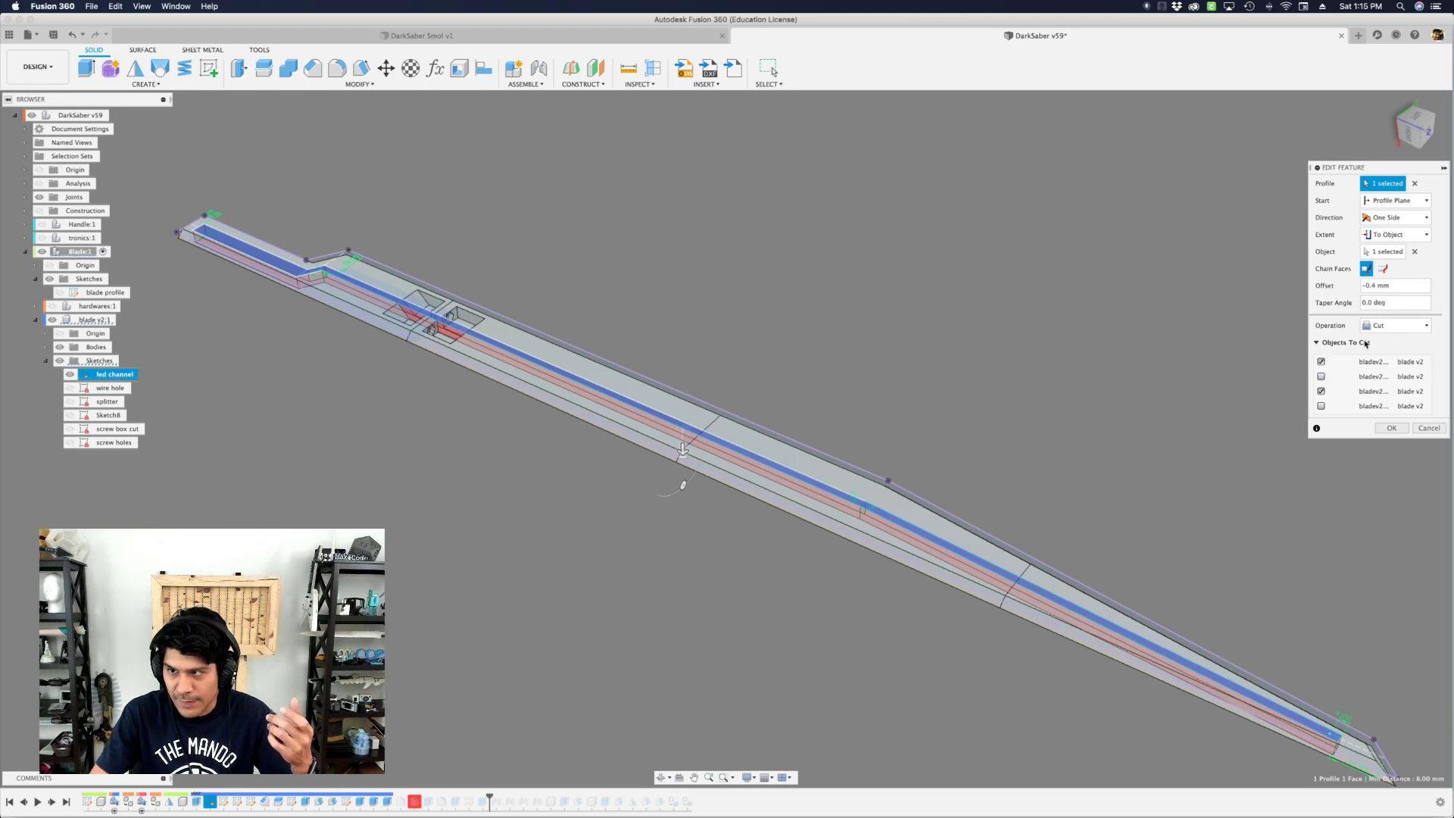
pyautogui.click(1320, 376)
pyautogui.click(1321, 406)
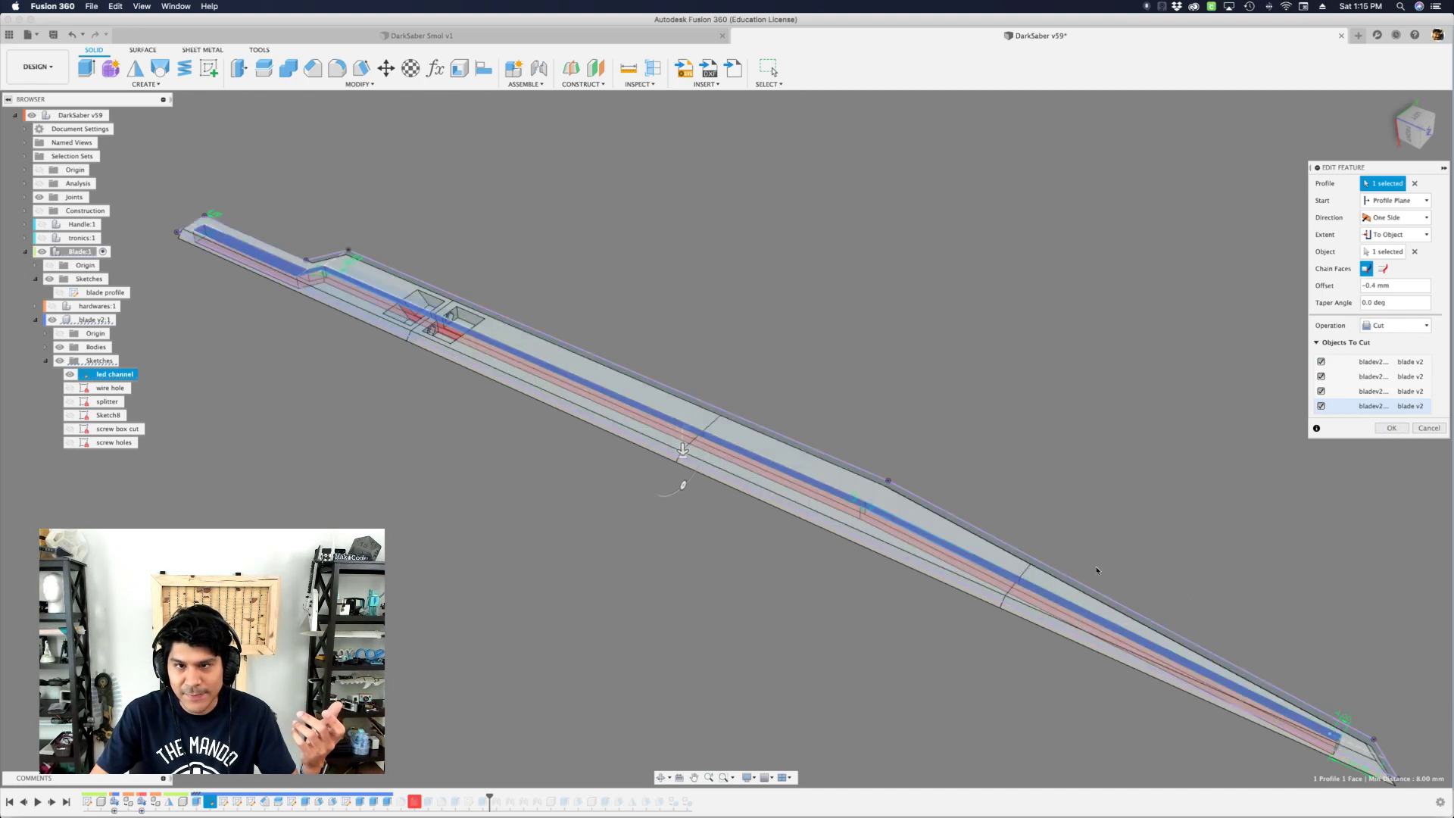
pyautogui.click(1392, 429)
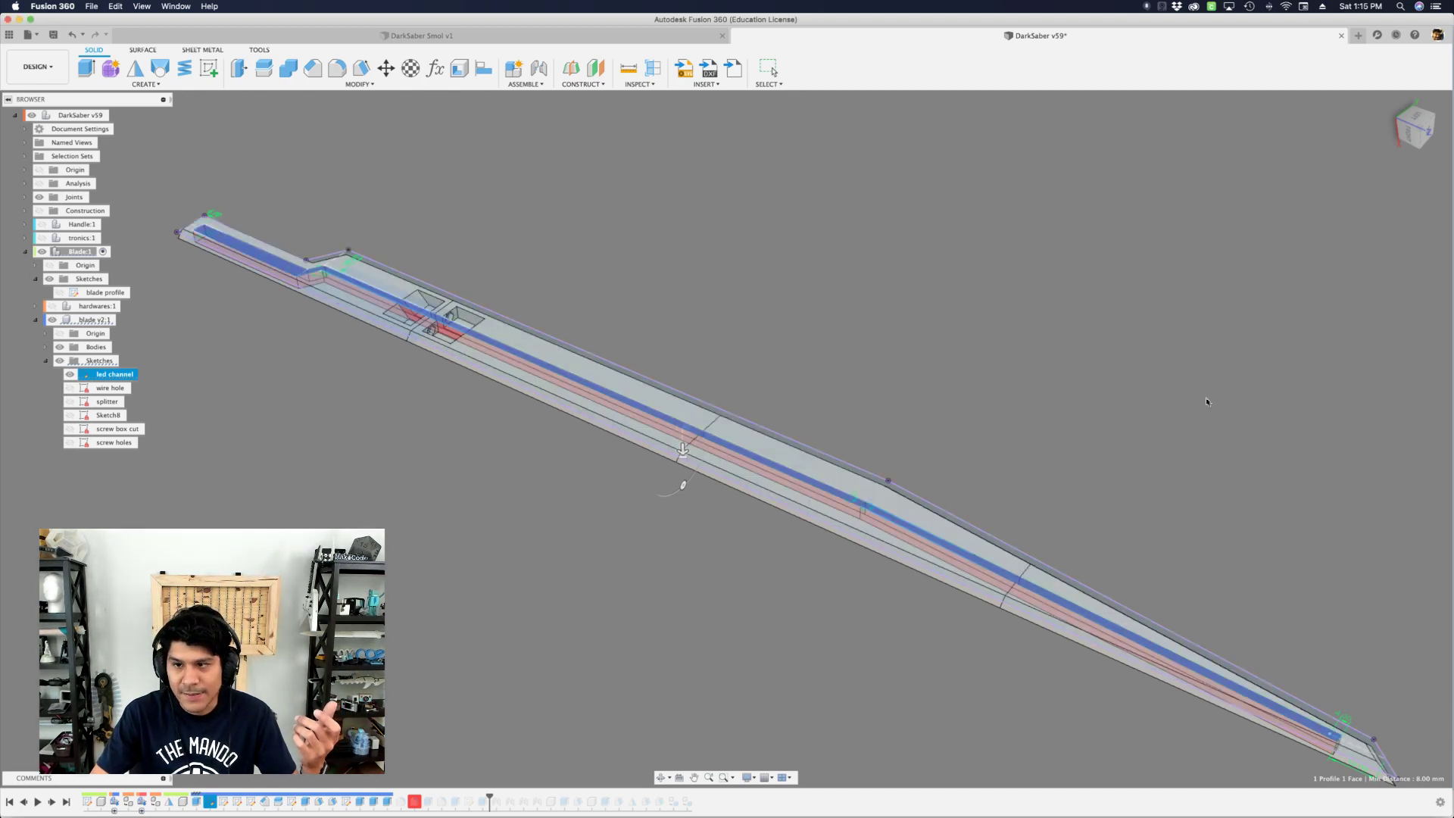
# - Suppress the screw box cut sketch and its dependent features at the blade's lowest joint
pyautogui.keyDown('shift'); pyautogui.moveTo(897, 569); pyautogui.dragTo(682, 496, button='middle'); pyautogui.keyUp('shift')
pyautogui.scroll(5, 732, 405)
pyautogui.scroll(3, 732, 405)
pyautogui.click(751, 387)
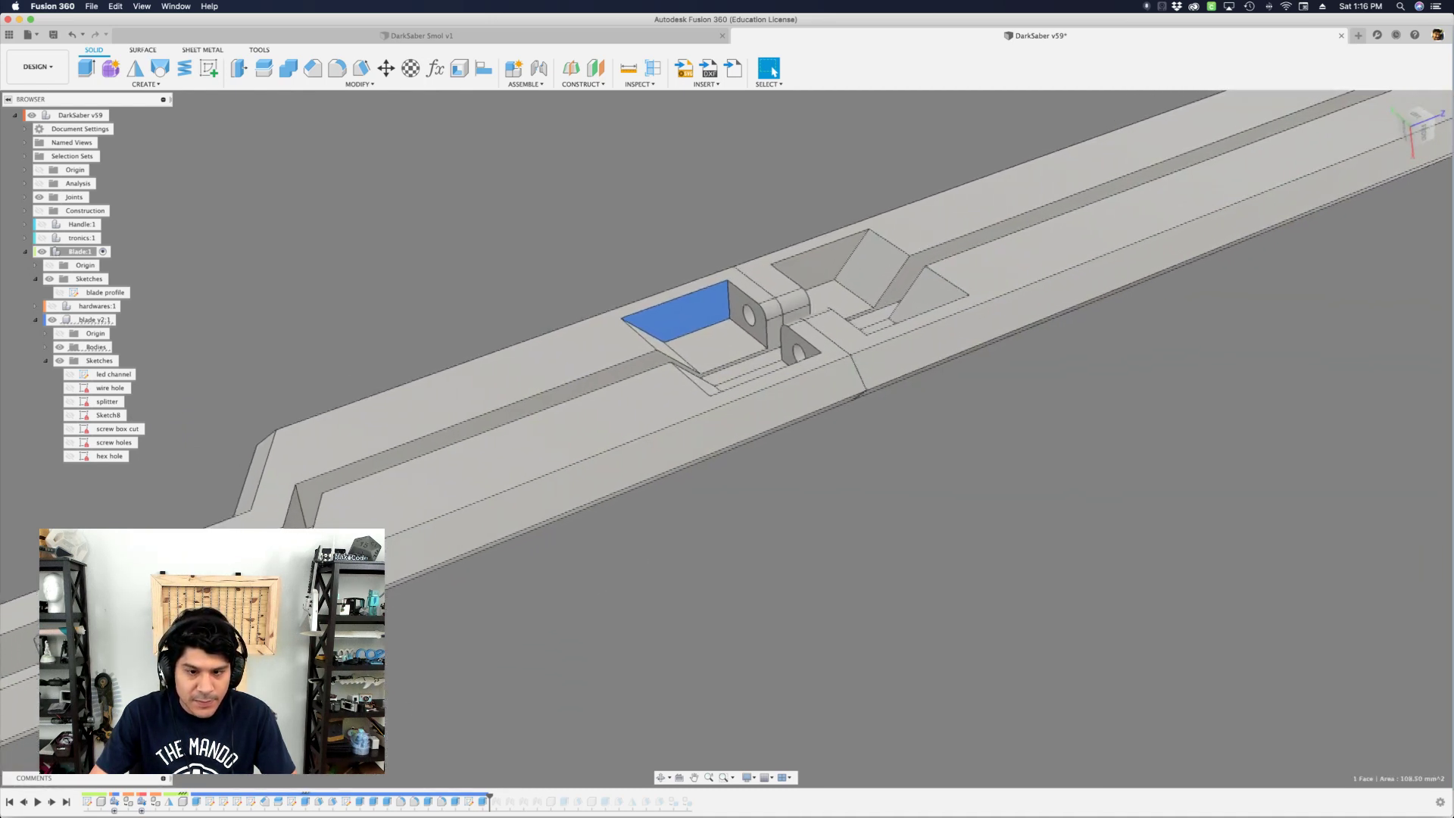
pyautogui.click(292, 802)
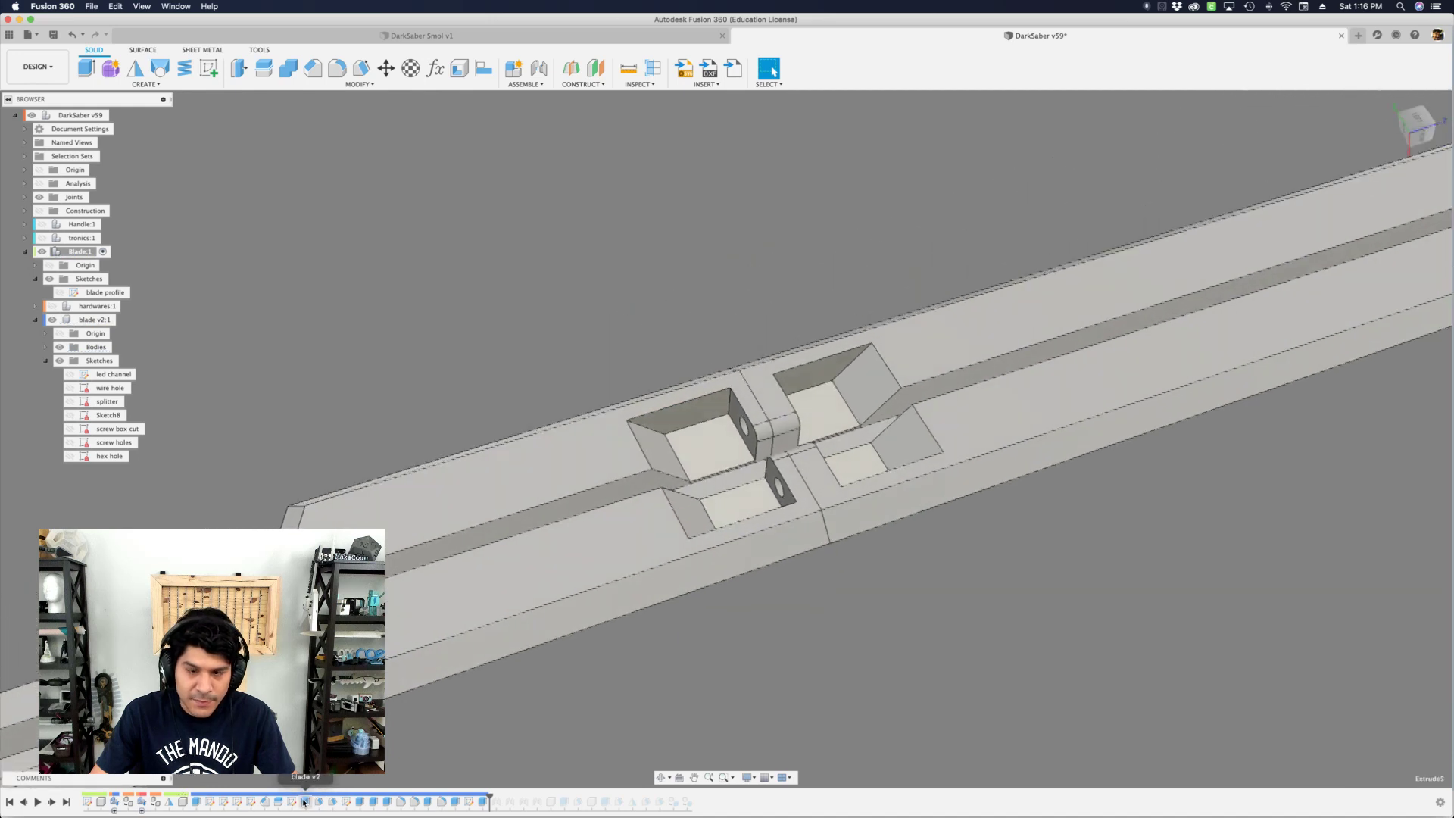
pyautogui.rightClick(293, 802)
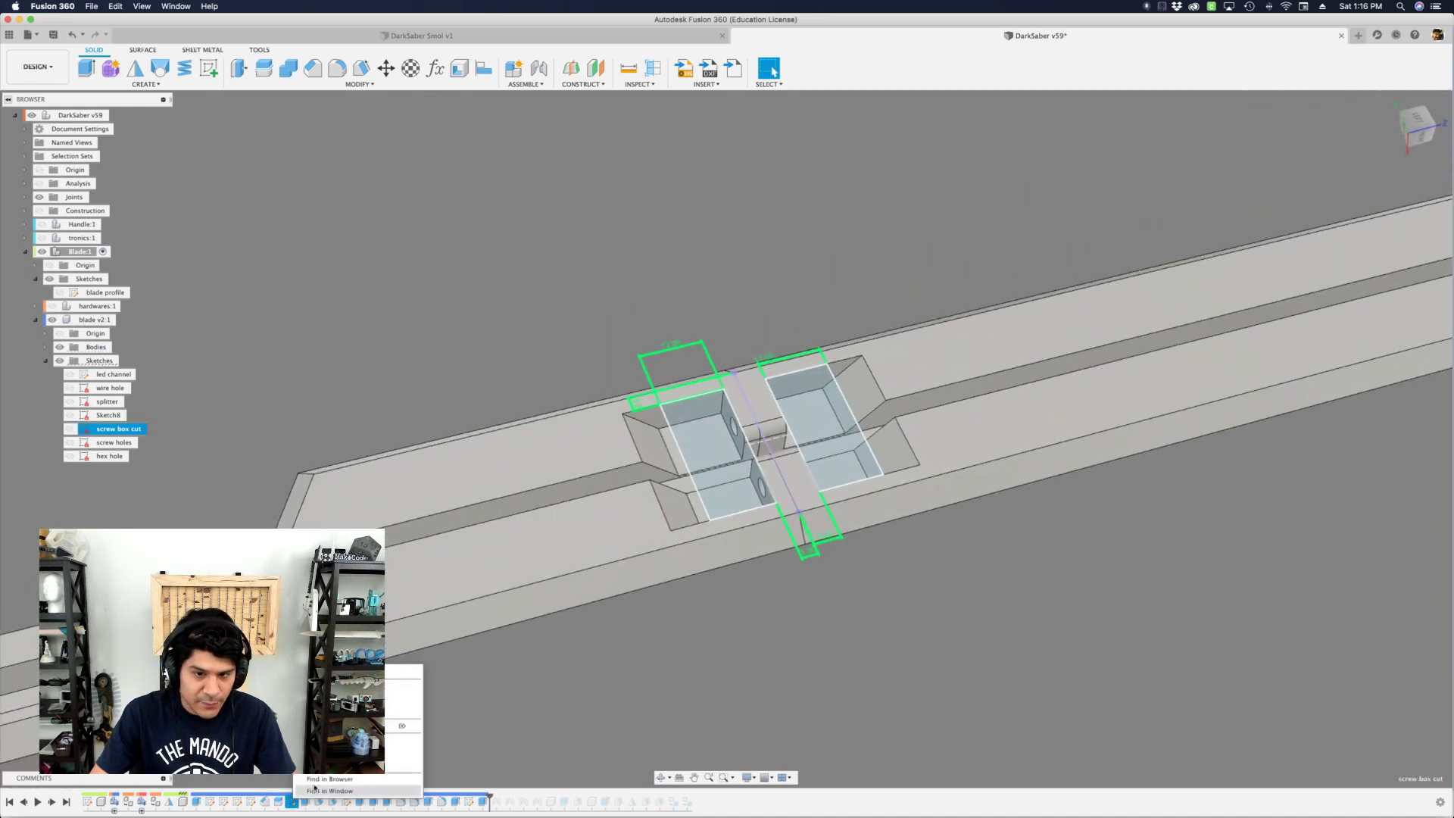
pyautogui.click(346, 766)
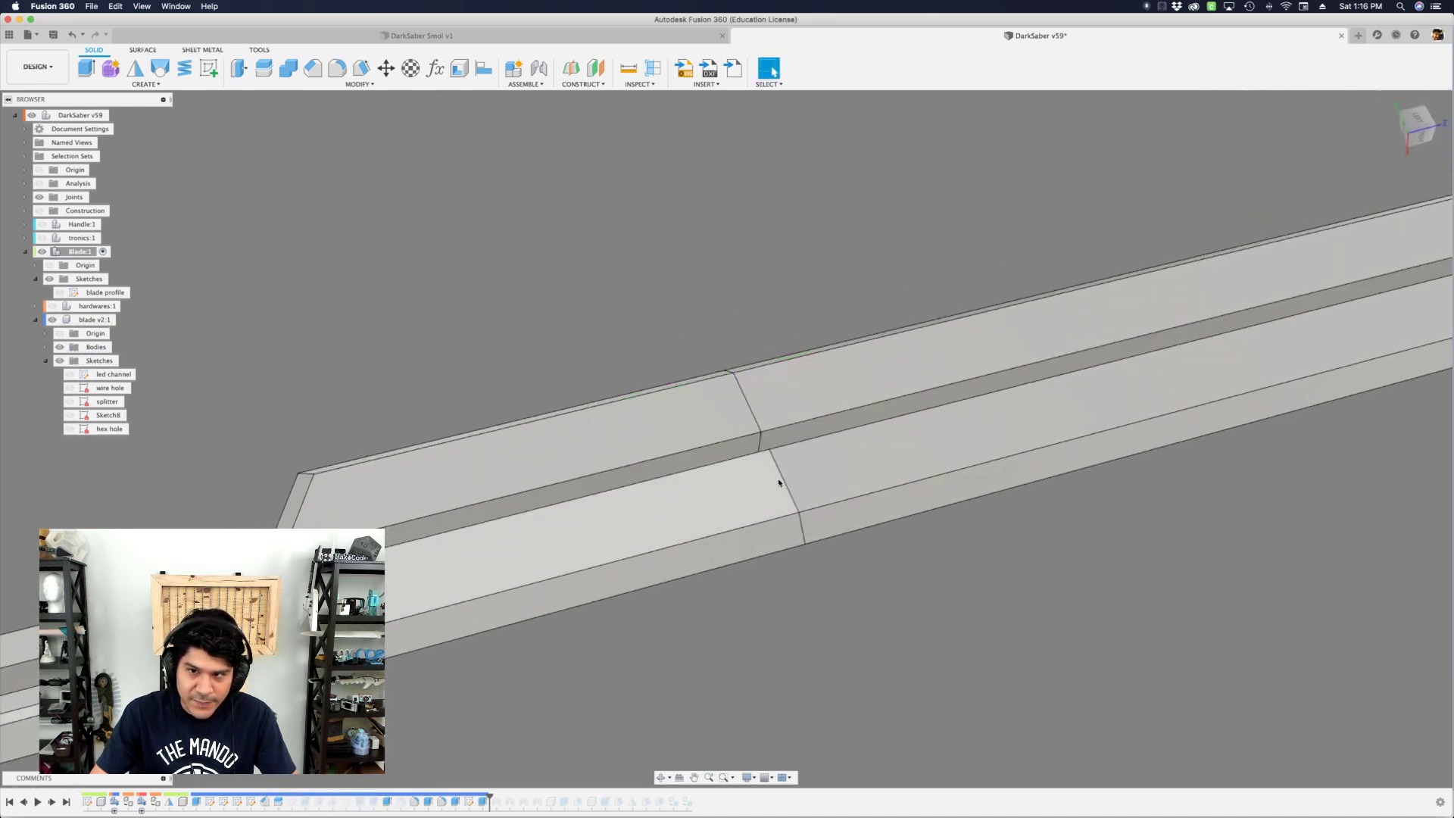
# - Examine the whole split blade, consult the modeling notes in TextEdit, and return to the Fusion 360 model
pyautogui.scroll(-5, 961, 426)
pyautogui.scroll(-5, 962, 426)
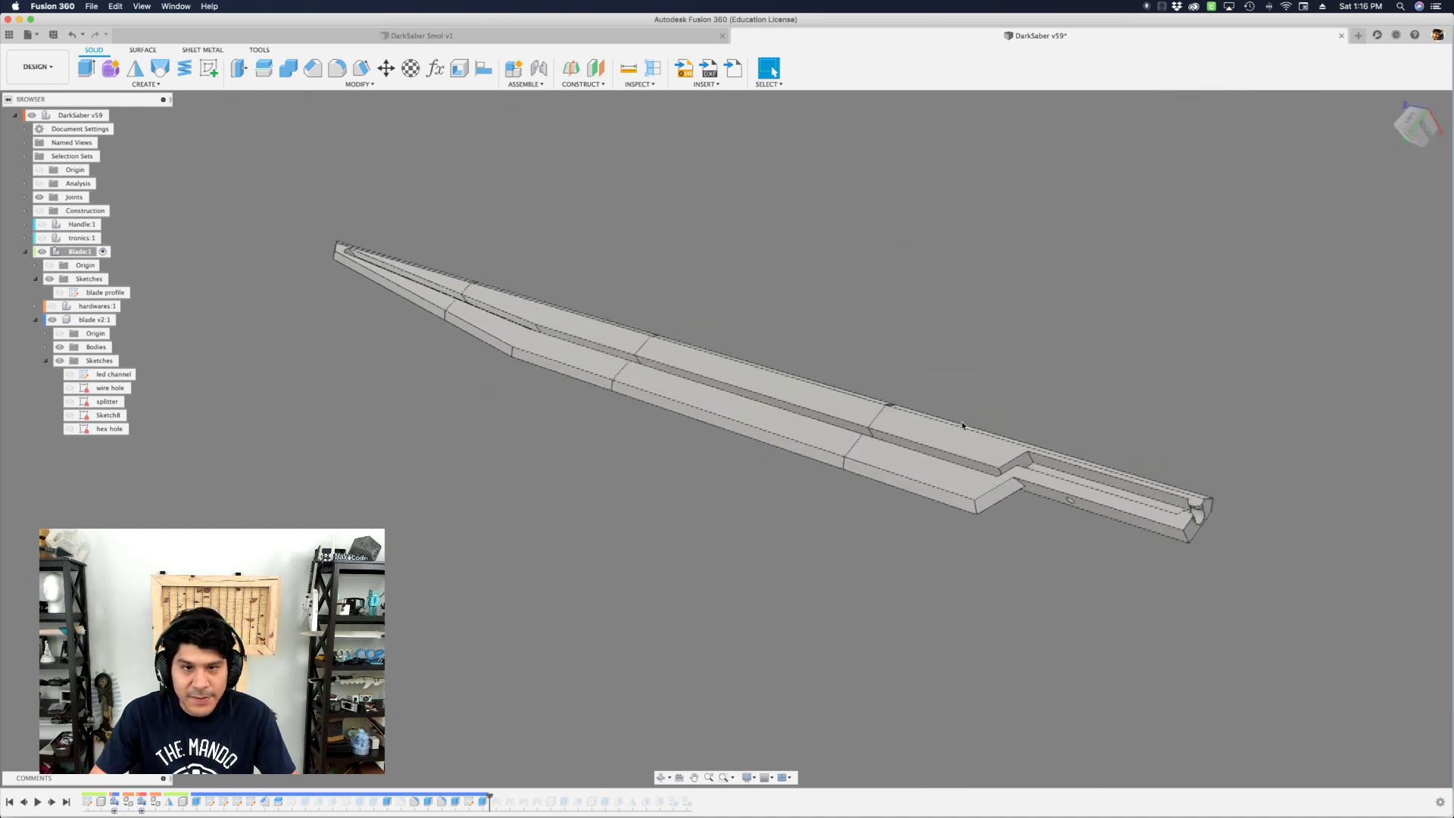
pyautogui.press('super+Tab')
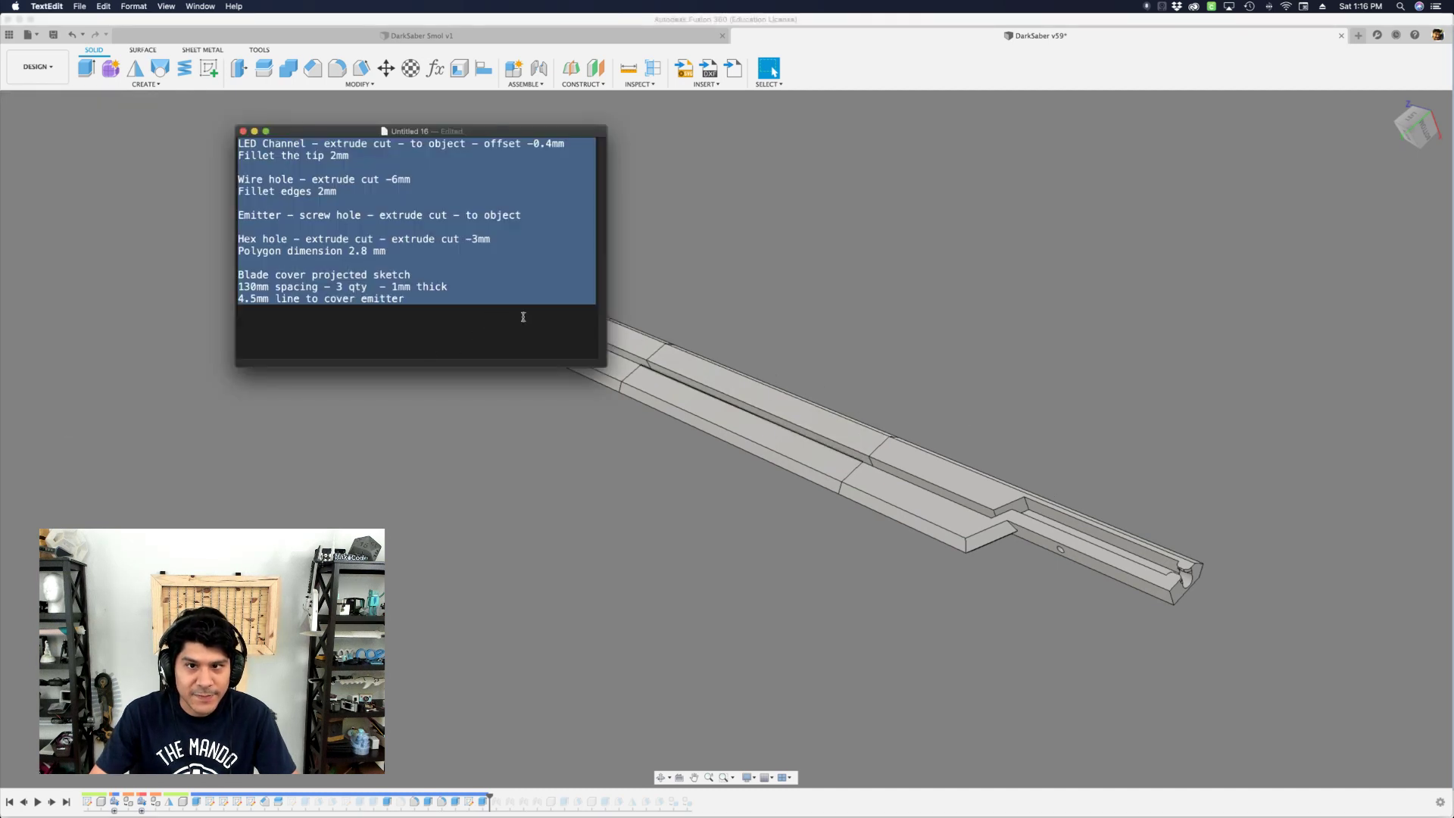
pyautogui.press('super+Tab')
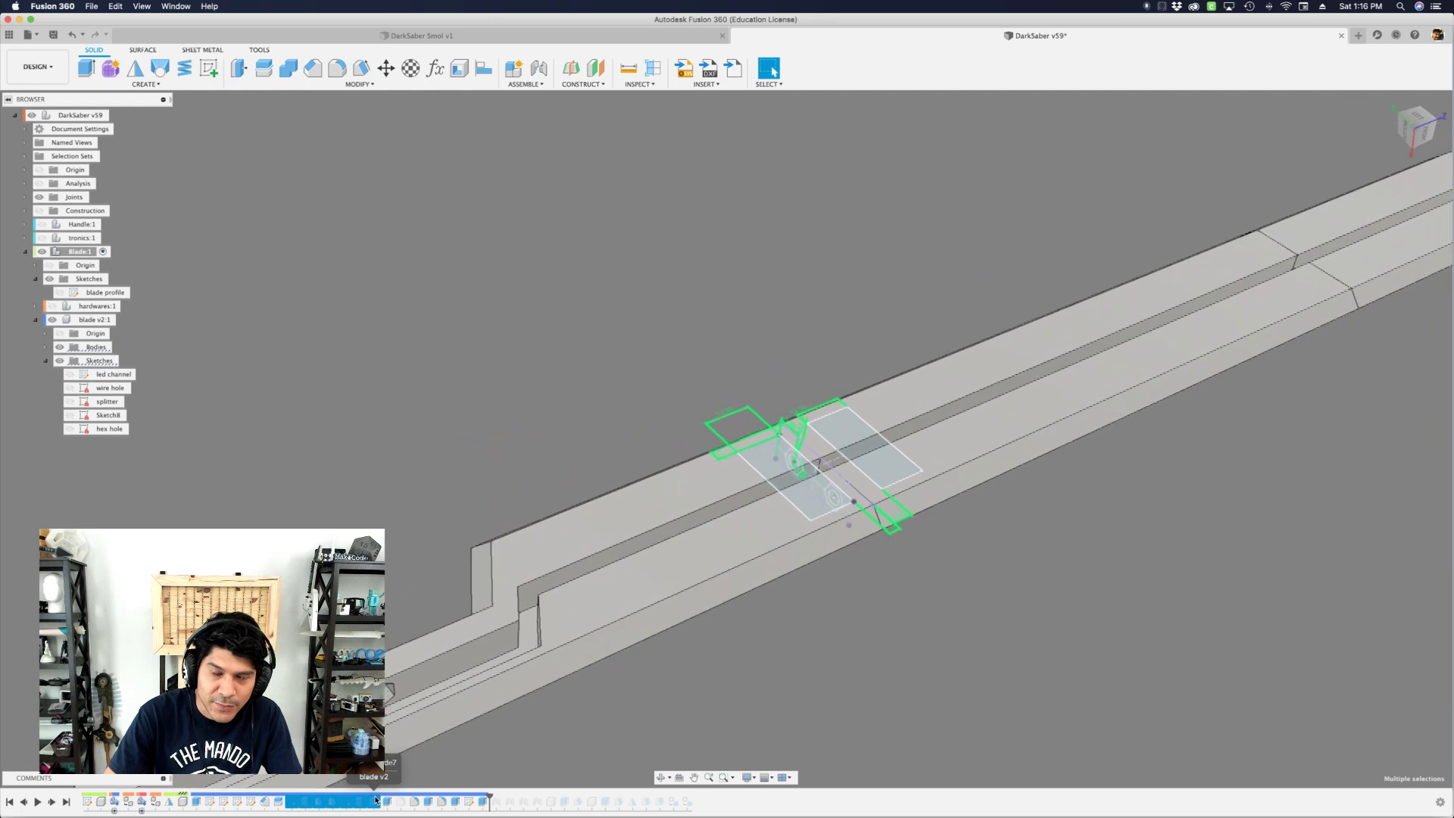
# - Delete the screw box cut and screw holes sketches with their dependent features from the blade's design history
pyautogui.press('Delete')
pyautogui.click(661, 428)
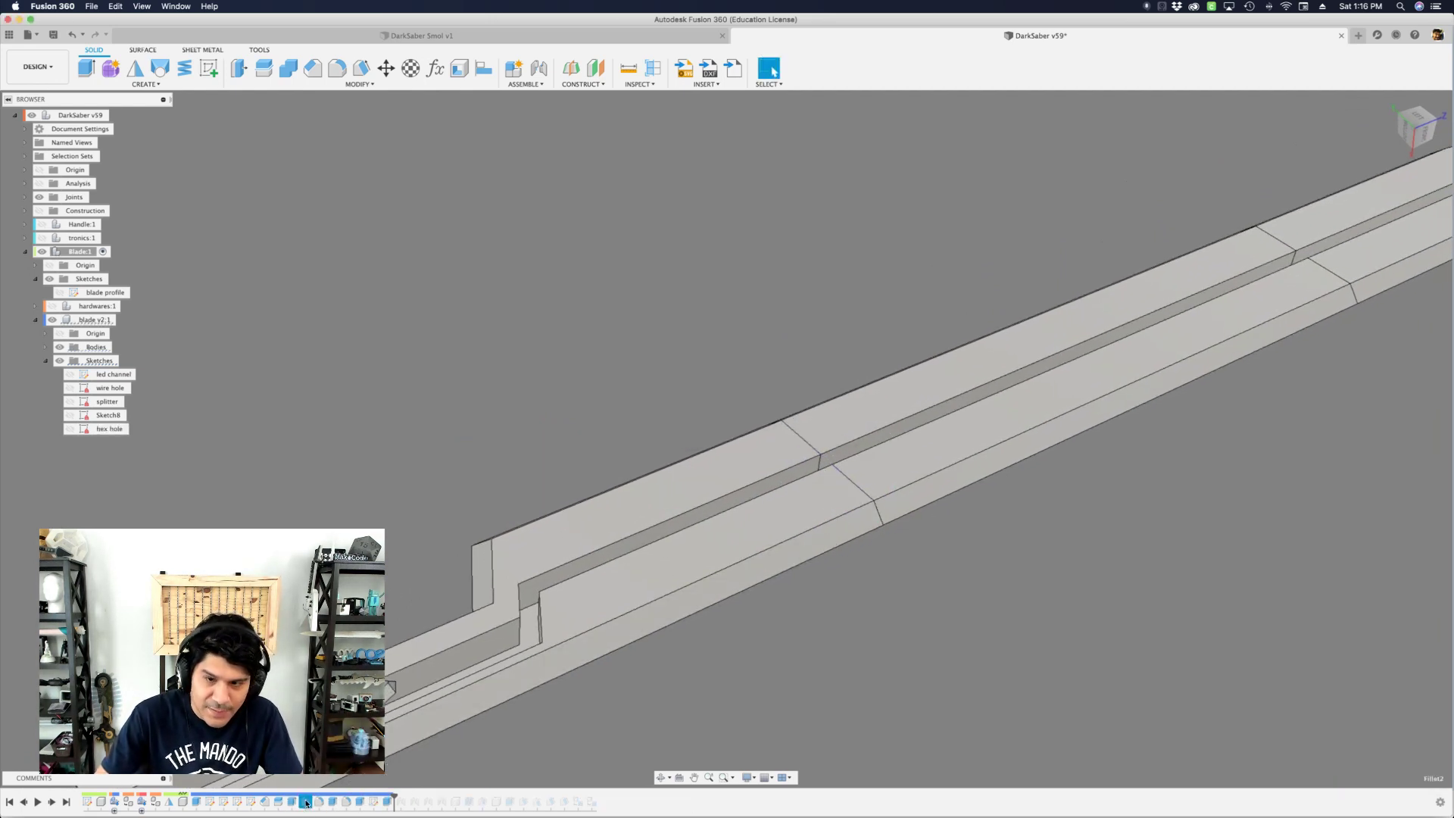
pyautogui.scroll(-3, 326, 546)
pyautogui.keyDown('shift'); pyautogui.moveTo(568, 485); pyautogui.dragTo(133, 436, button='middle'); pyautogui.keyUp('shift')
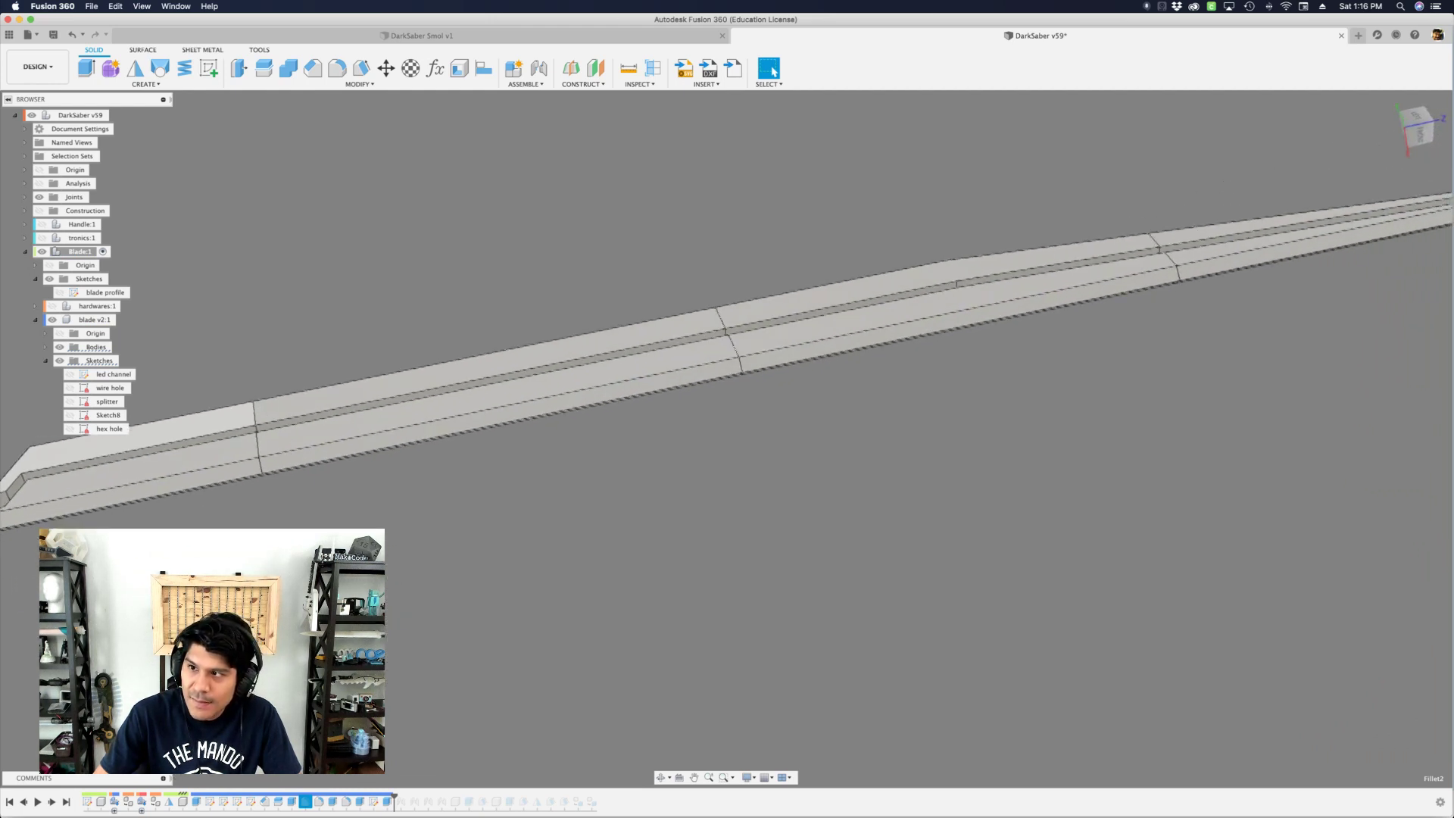
pyautogui.keyDown('shift'); pyautogui.moveTo(682, 424); pyautogui.dragTo(500, 424, button='middle'); pyautogui.keyUp('shift')
pyautogui.scroll(-2, 780, 303)
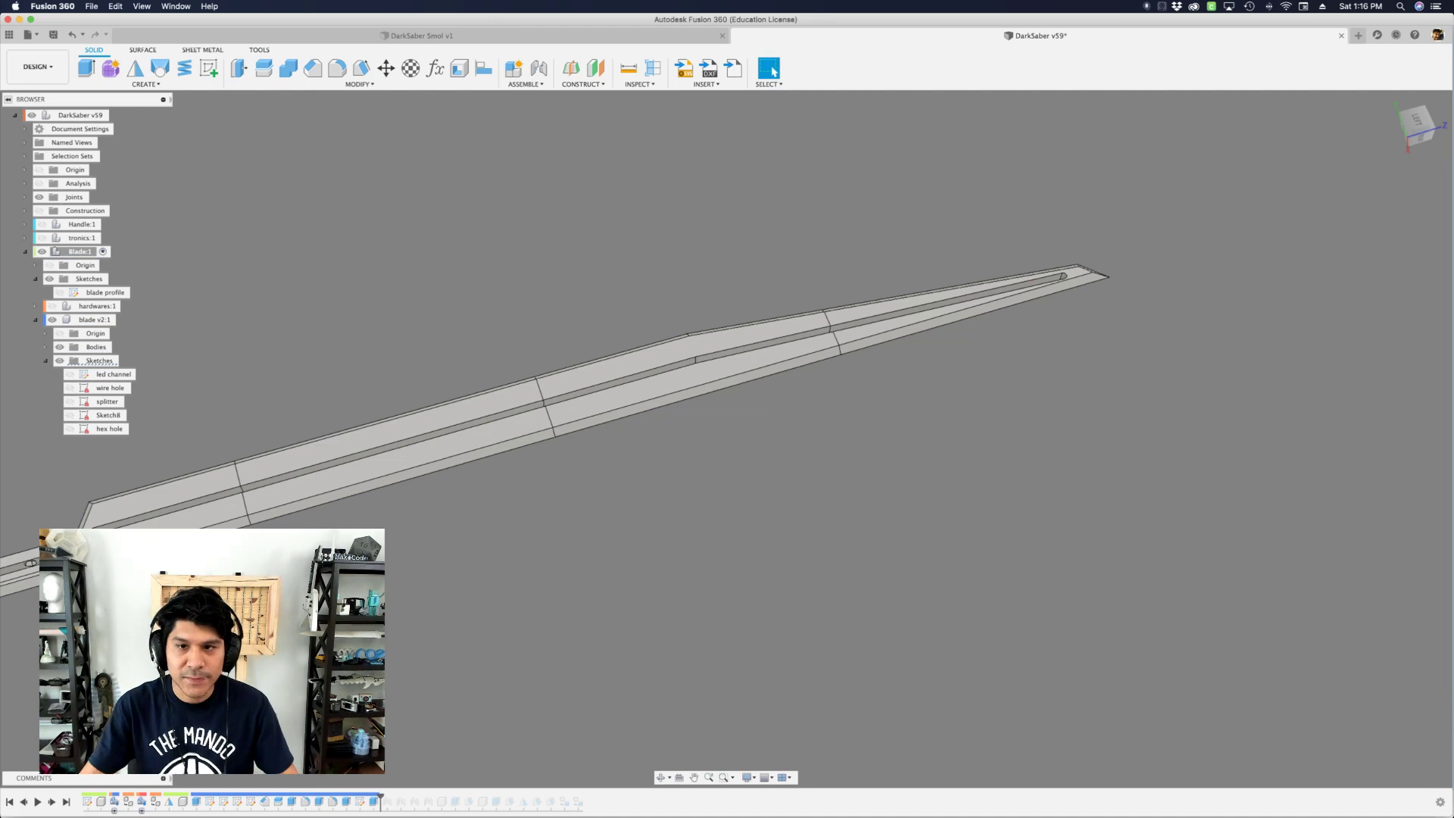
# - List the blade's bodies, identify the section at the tip, and rename it blade-tip-1
pyautogui.keyDown('shift'); pyautogui.moveTo(370, 350); pyautogui.dragTo(356, 445, button='middle'); pyautogui.keyUp('shift')
pyautogui.scroll(3, 415, 509)
pyautogui.click(47, 348)
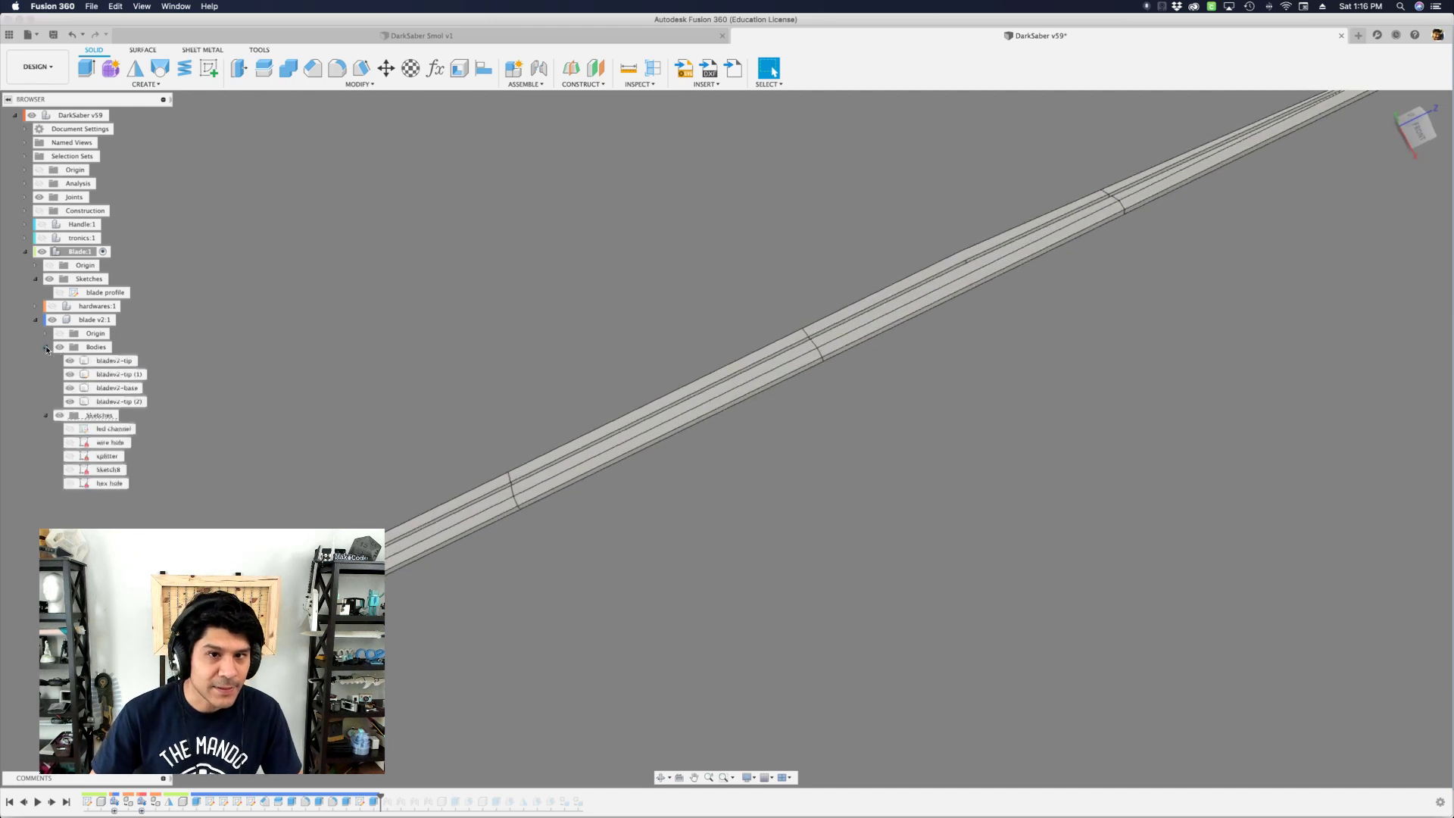
pyautogui.click(105, 362)
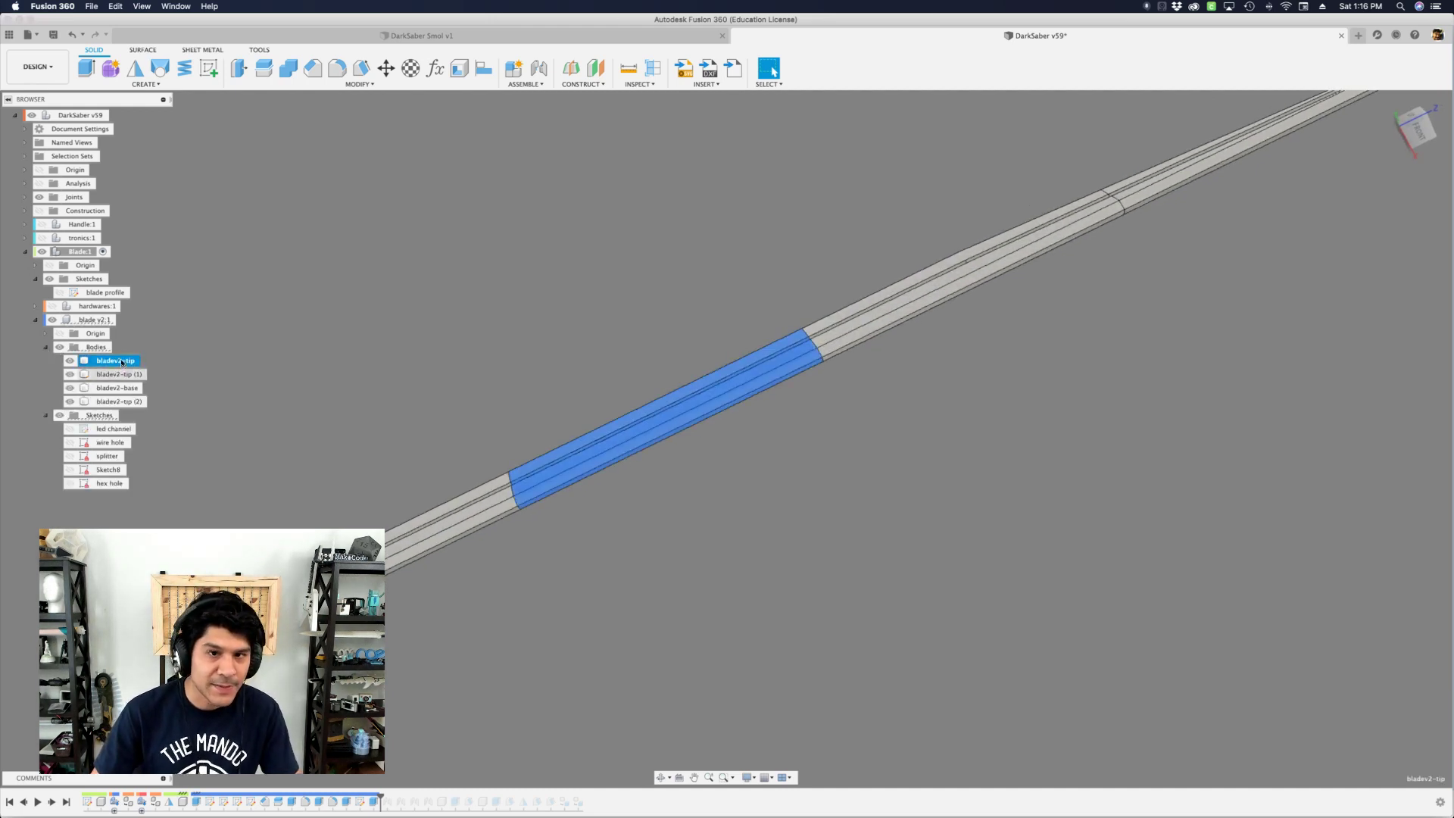
pyautogui.click(121, 403)
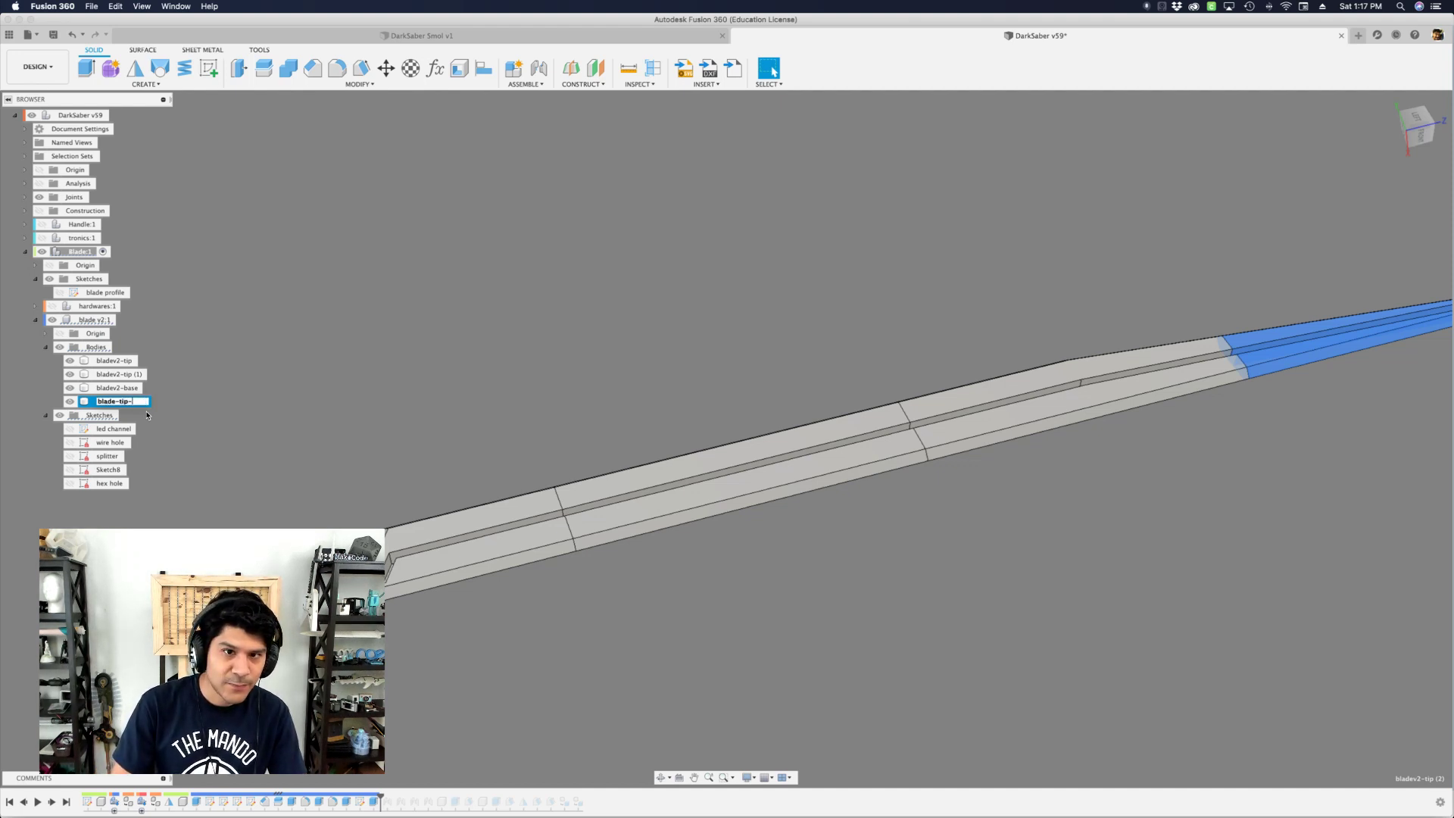
# - Rename the blade's base section body as blade-base-4
pyautogui.click(124, 388)
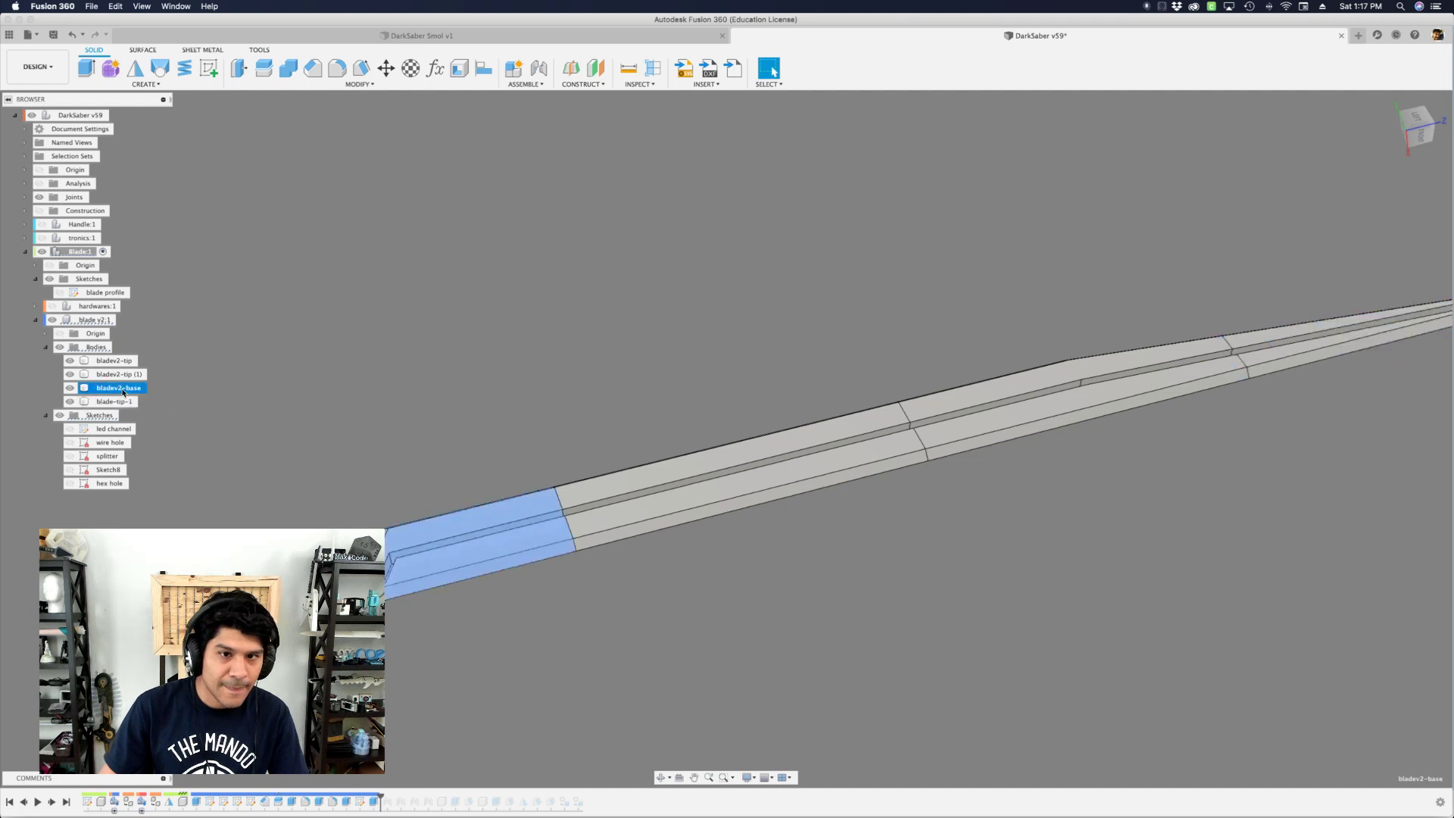
pyautogui.doubleClick(119, 390)
pyautogui.write('blade-')
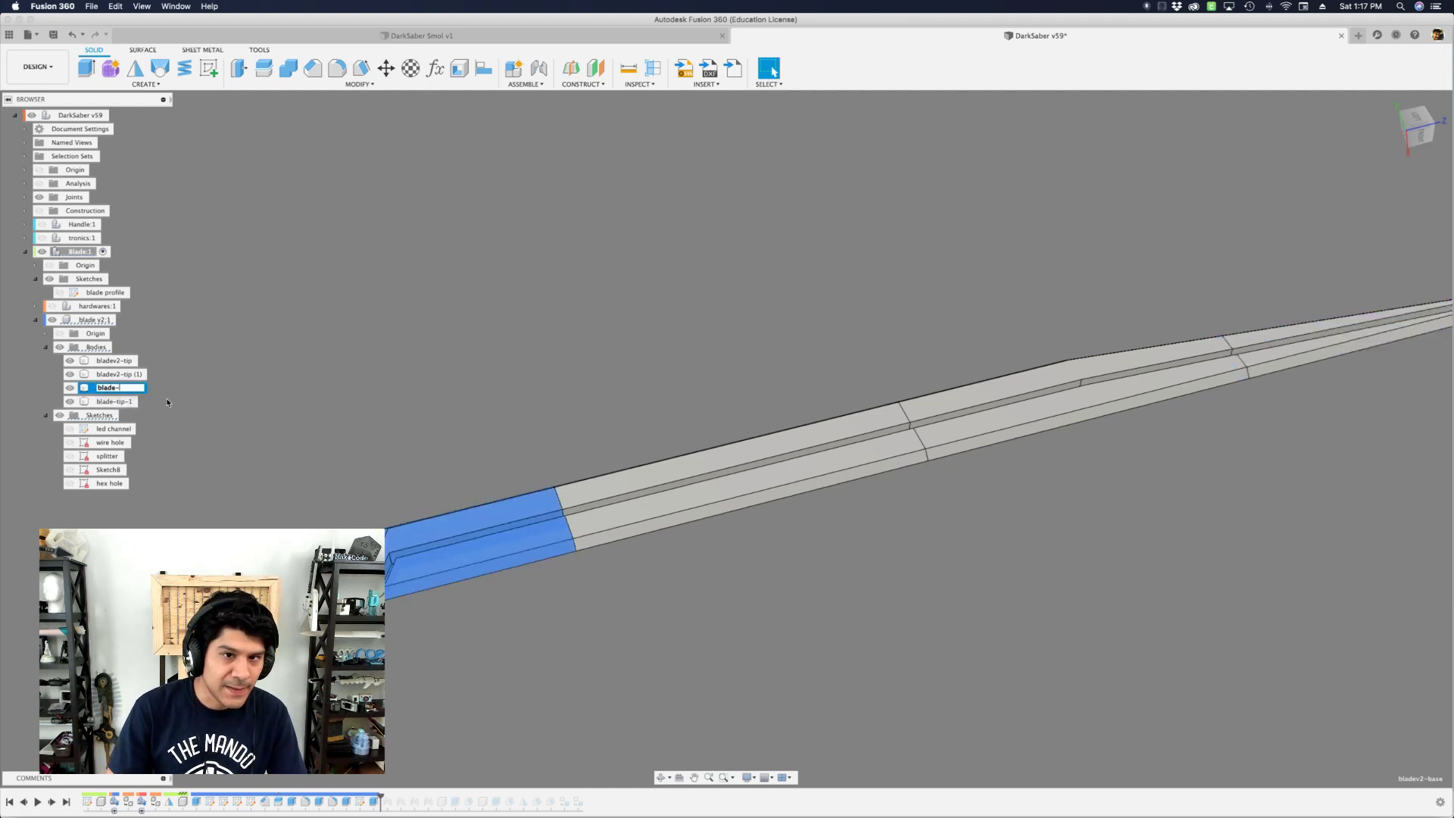
pyautogui.write('base-4')
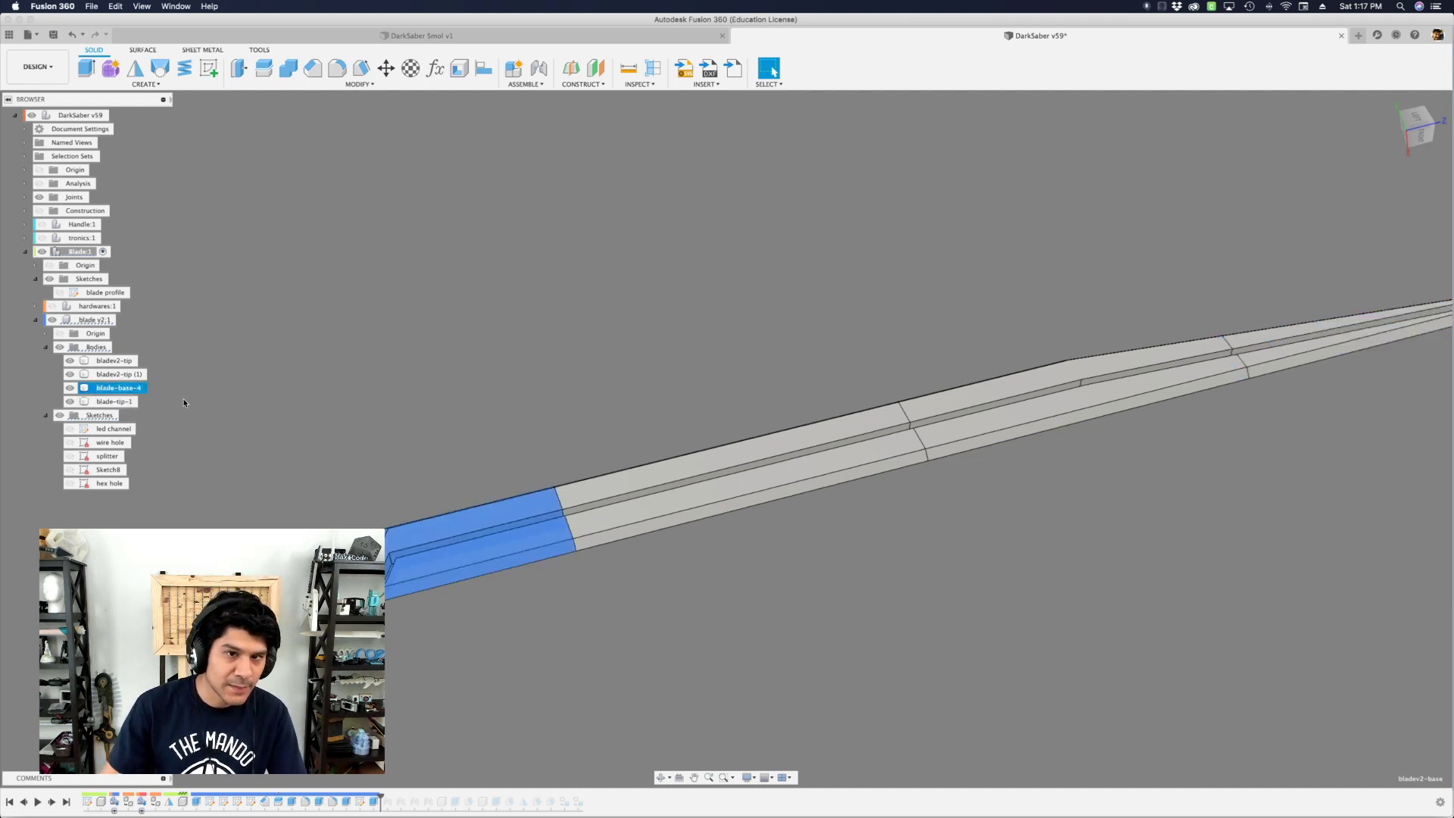
# - Rename the bladev2-tip (1) body as blade-upper-2
pyautogui.press('Return')
pyautogui.click(125, 374)
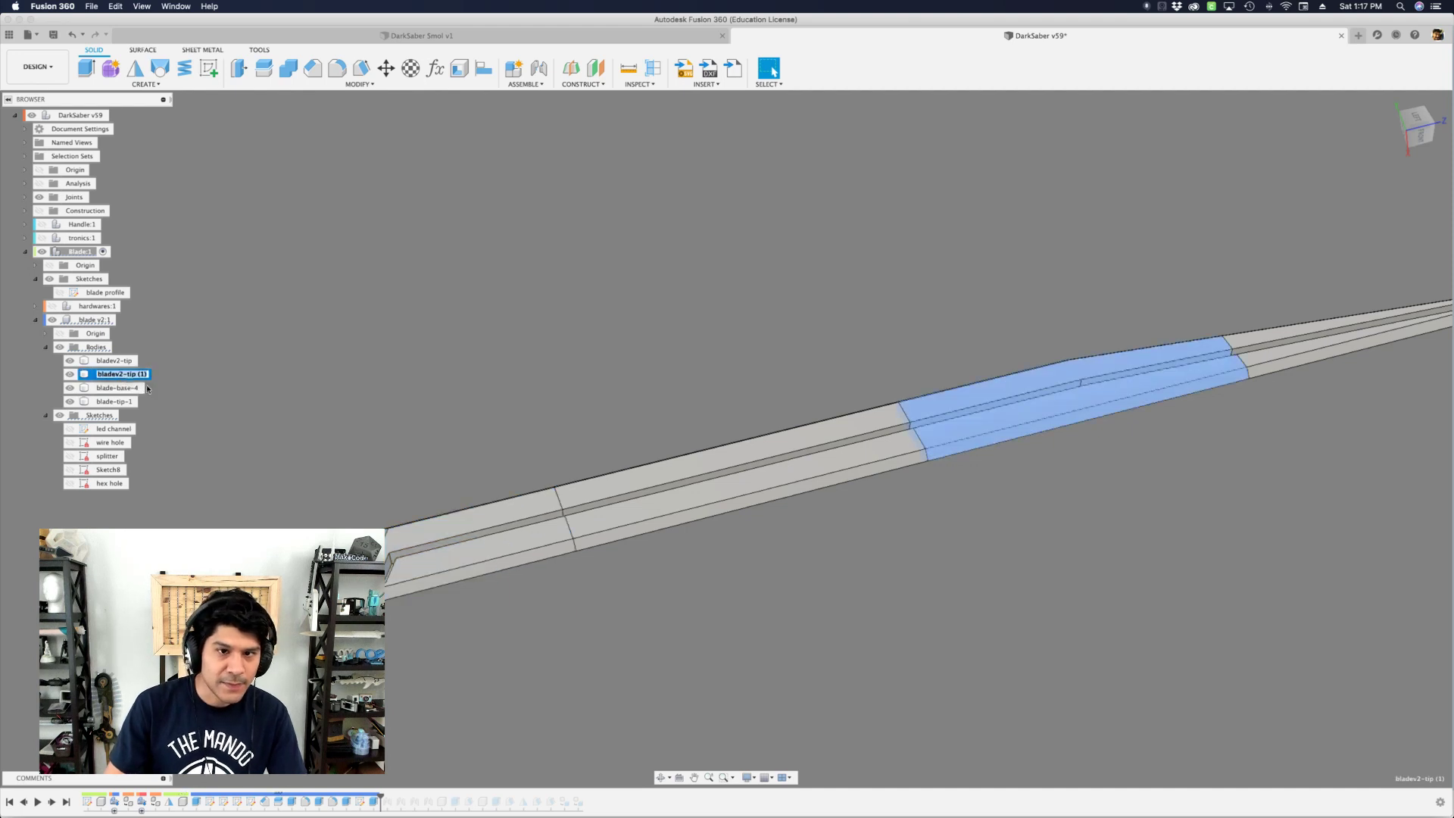
pyautogui.write('blade-')
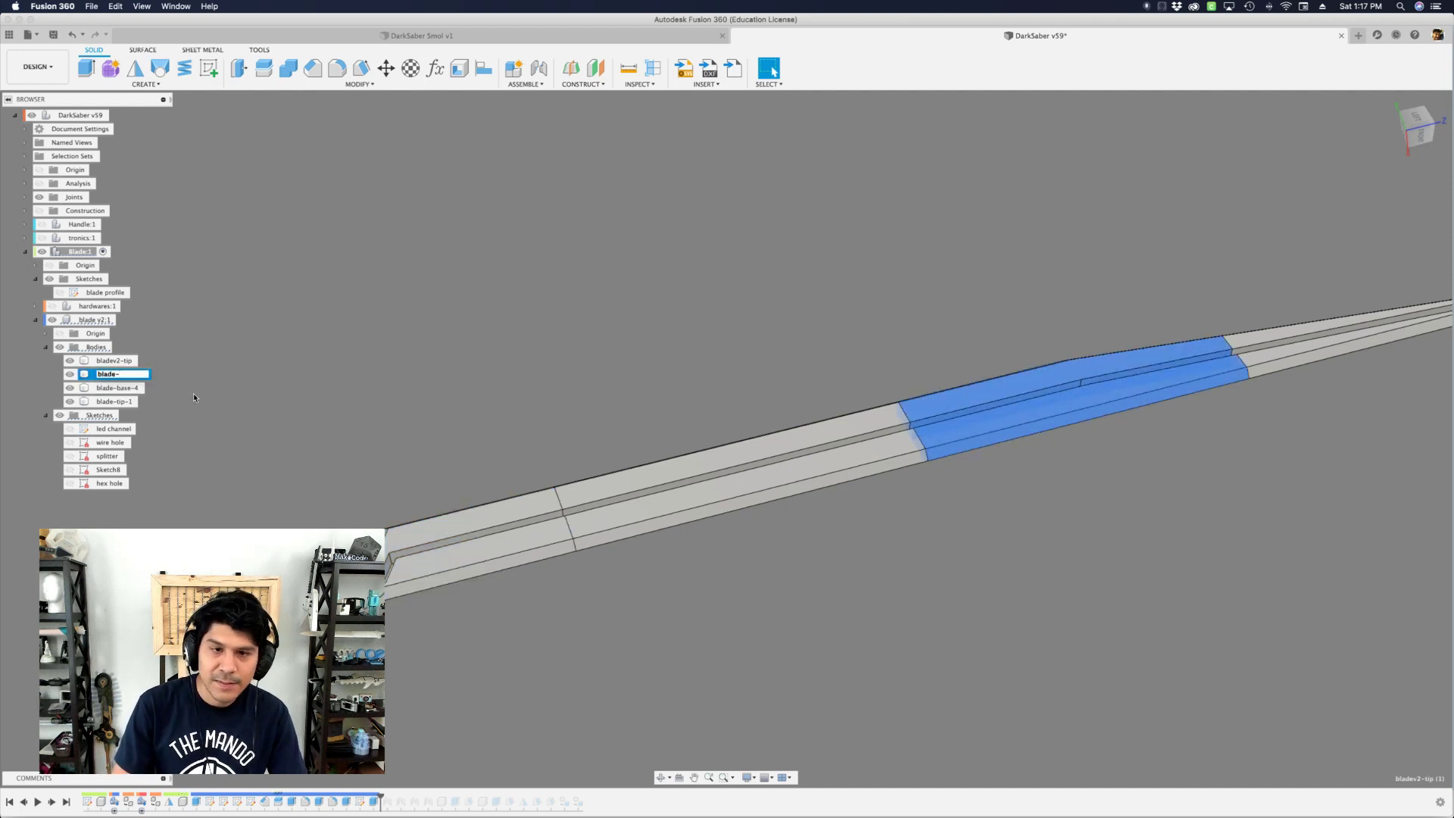
pyautogui.write('upper-2')
pyautogui.press('Return')
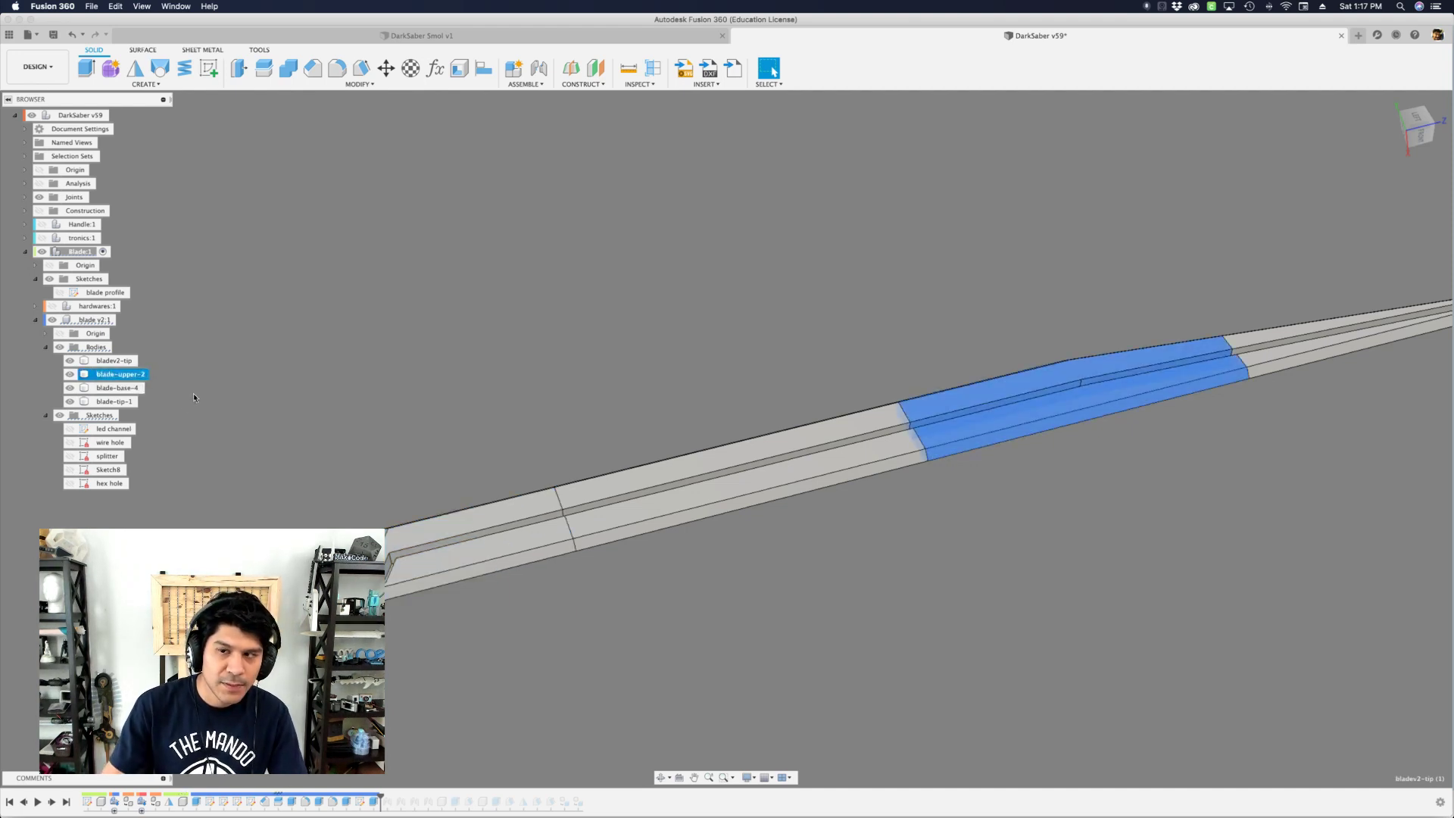
# - Rename the bladev2-tip body as blade-mid-2
pyautogui.click(112, 362)
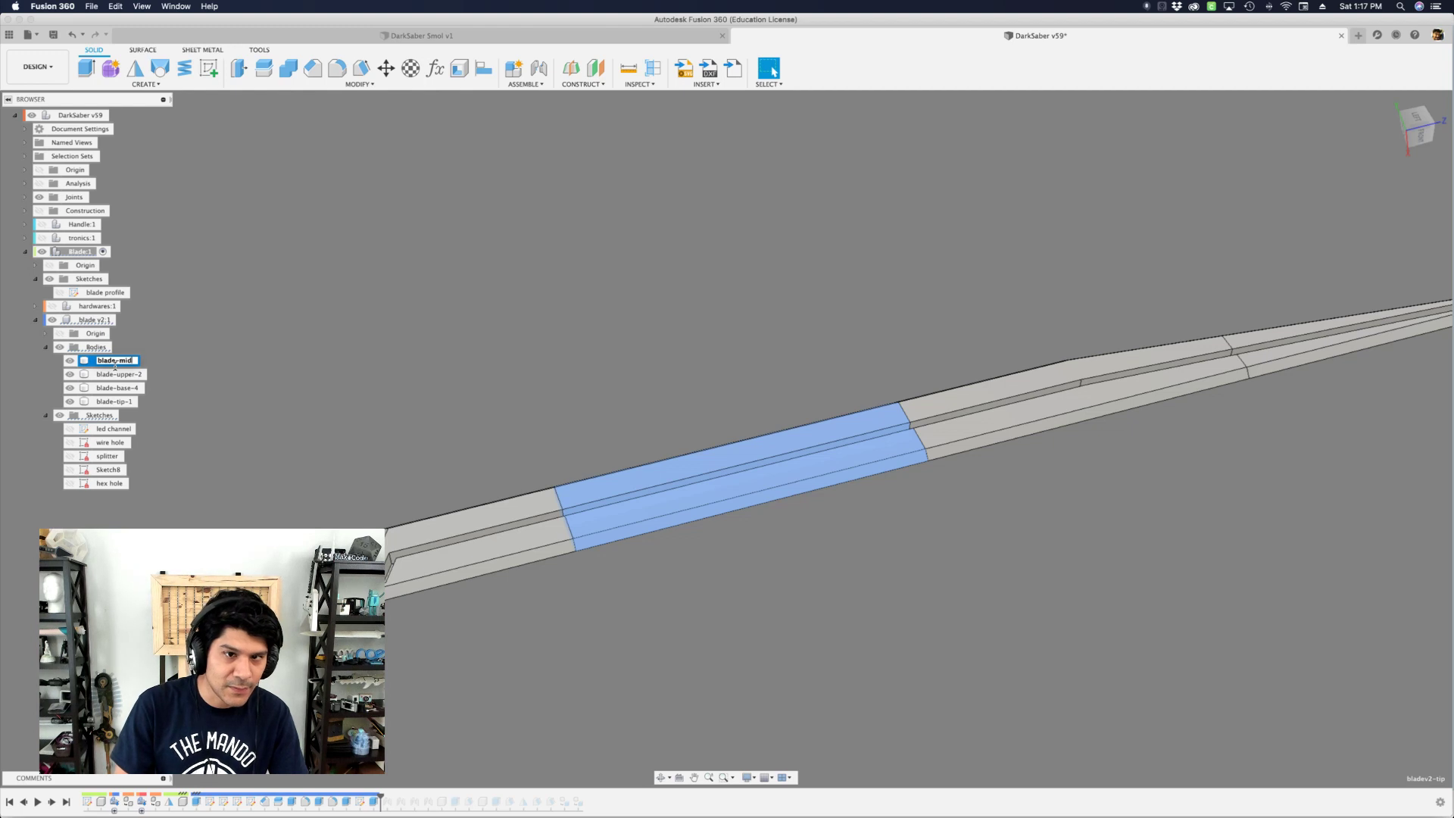
pyautogui.write('2')
pyautogui.press('Return')
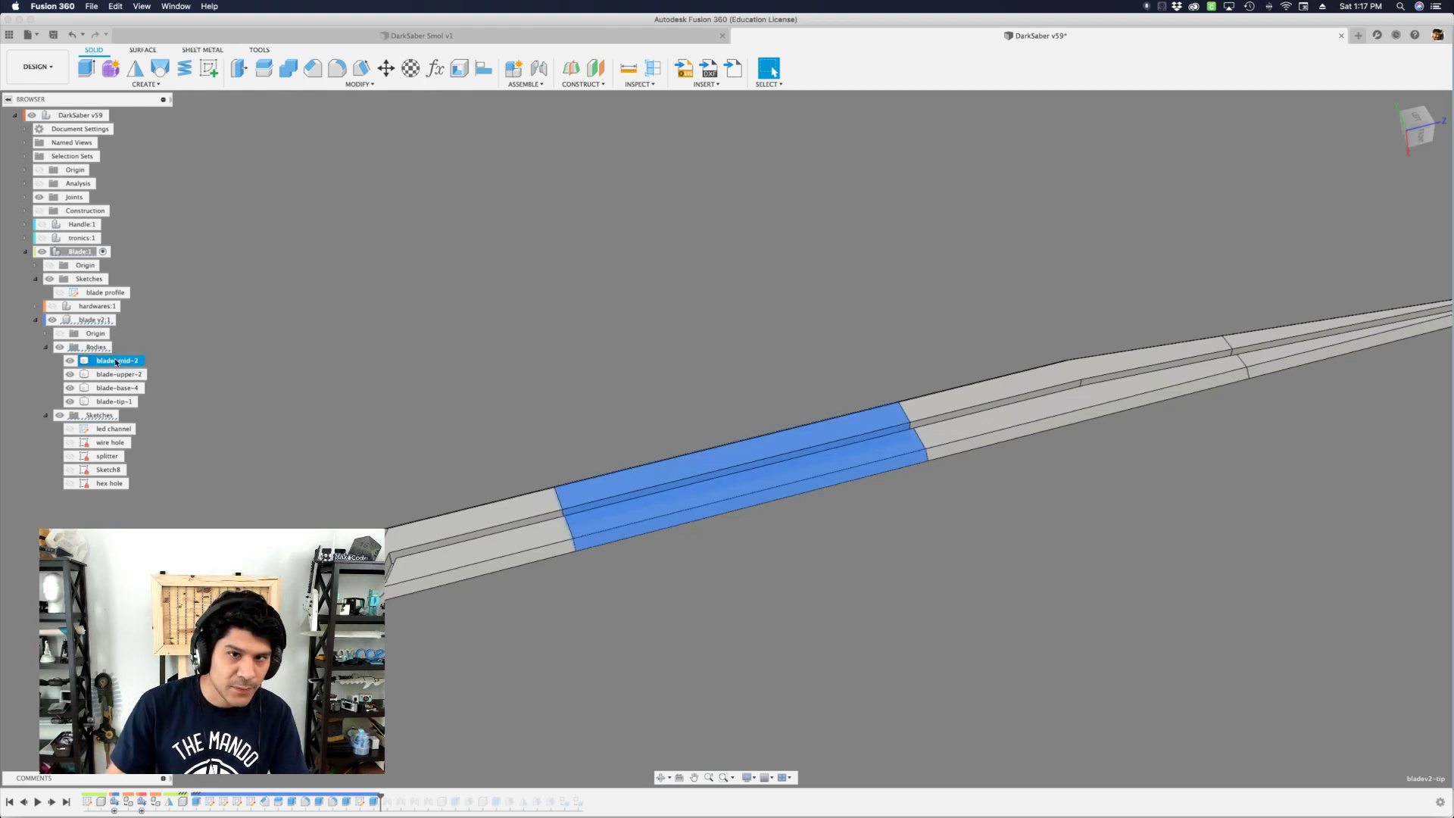
# - Renumber the upper blade body as blade-upper-3 and check the order of the sections by highlighting the tip, mid and upper bodies
pyautogui.doubleClick(125, 374)
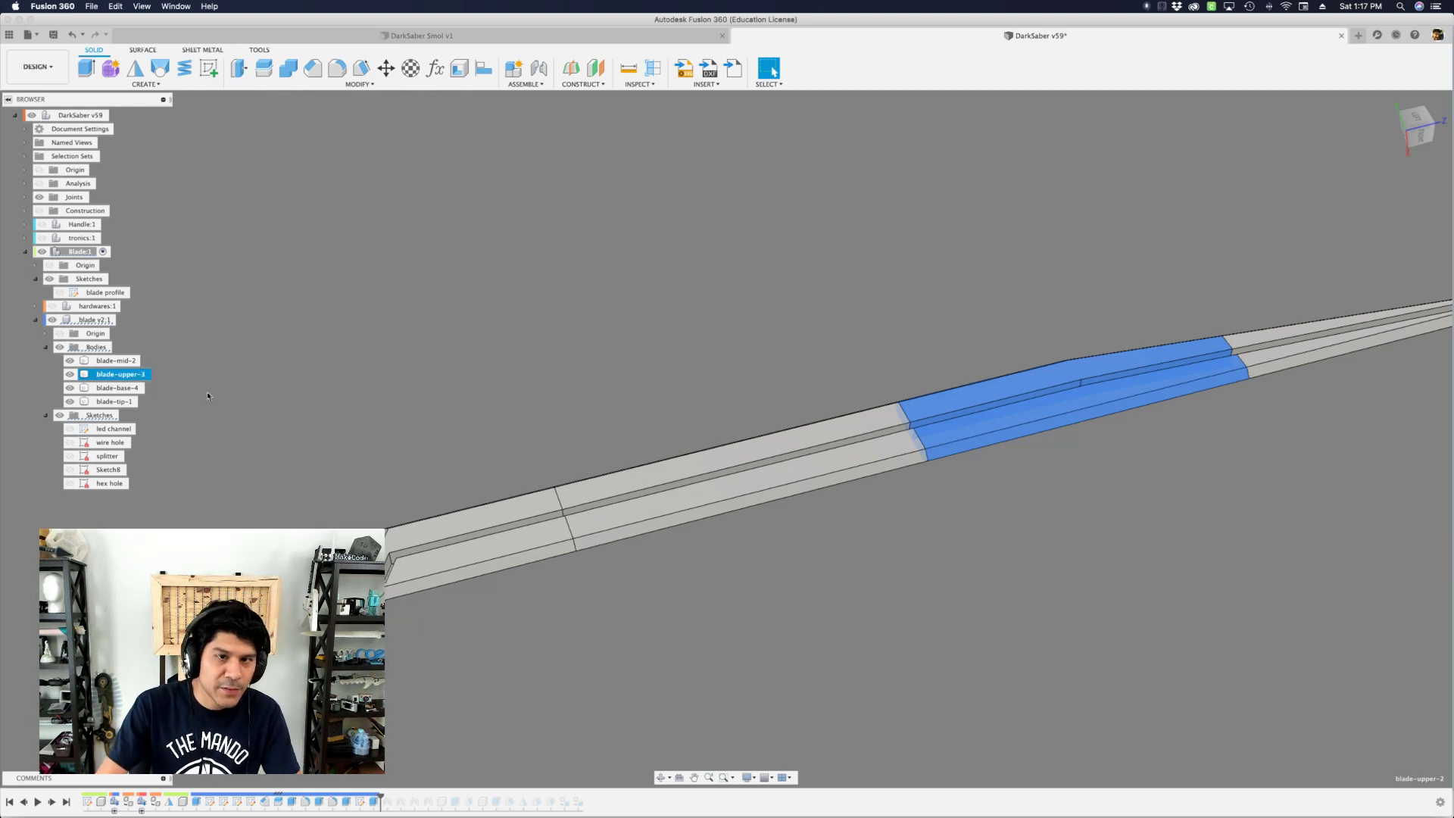
pyautogui.click(120, 401)
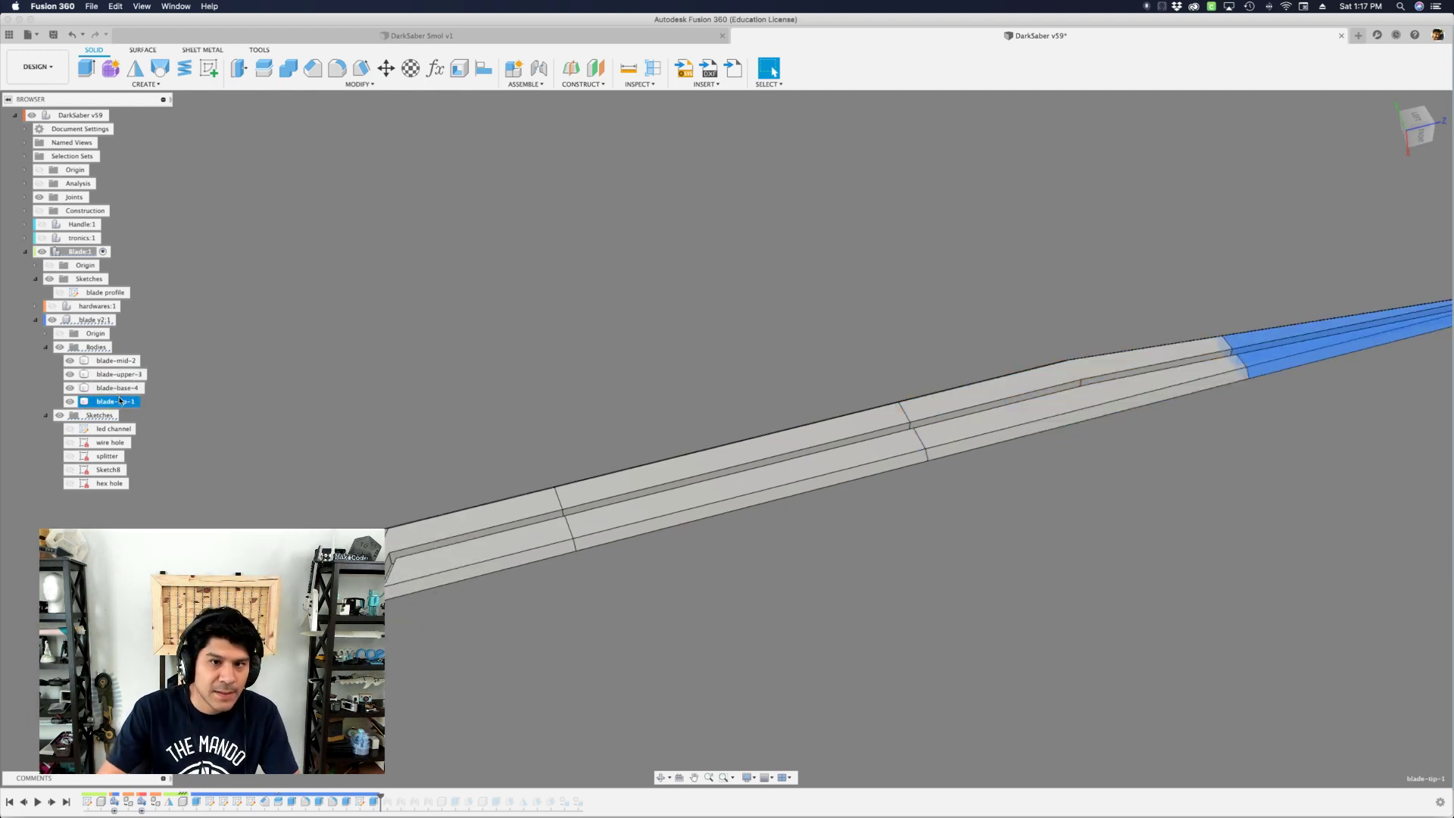
pyautogui.click(117, 361)
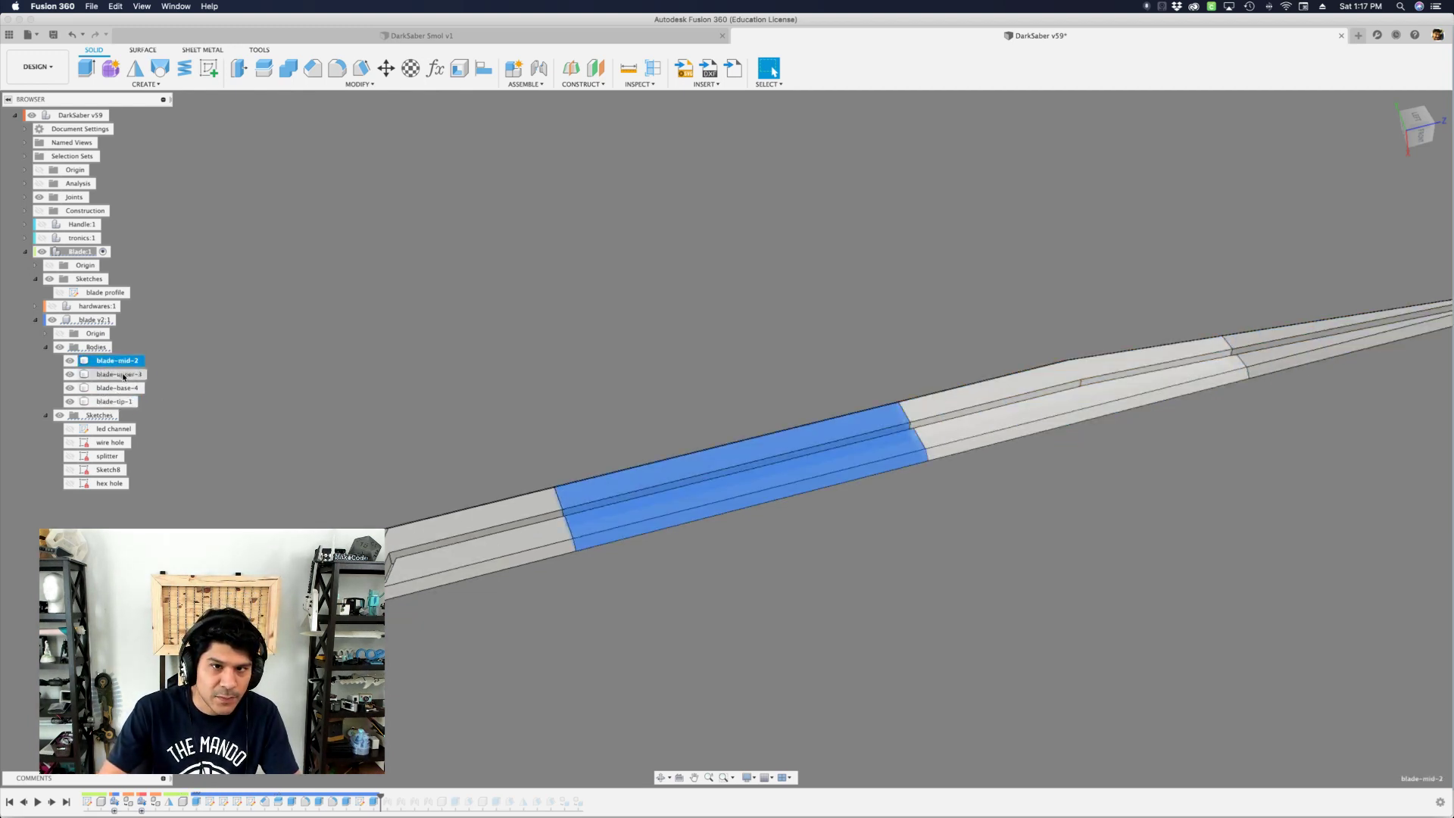
pyautogui.click(123, 374)
pyautogui.click(123, 402)
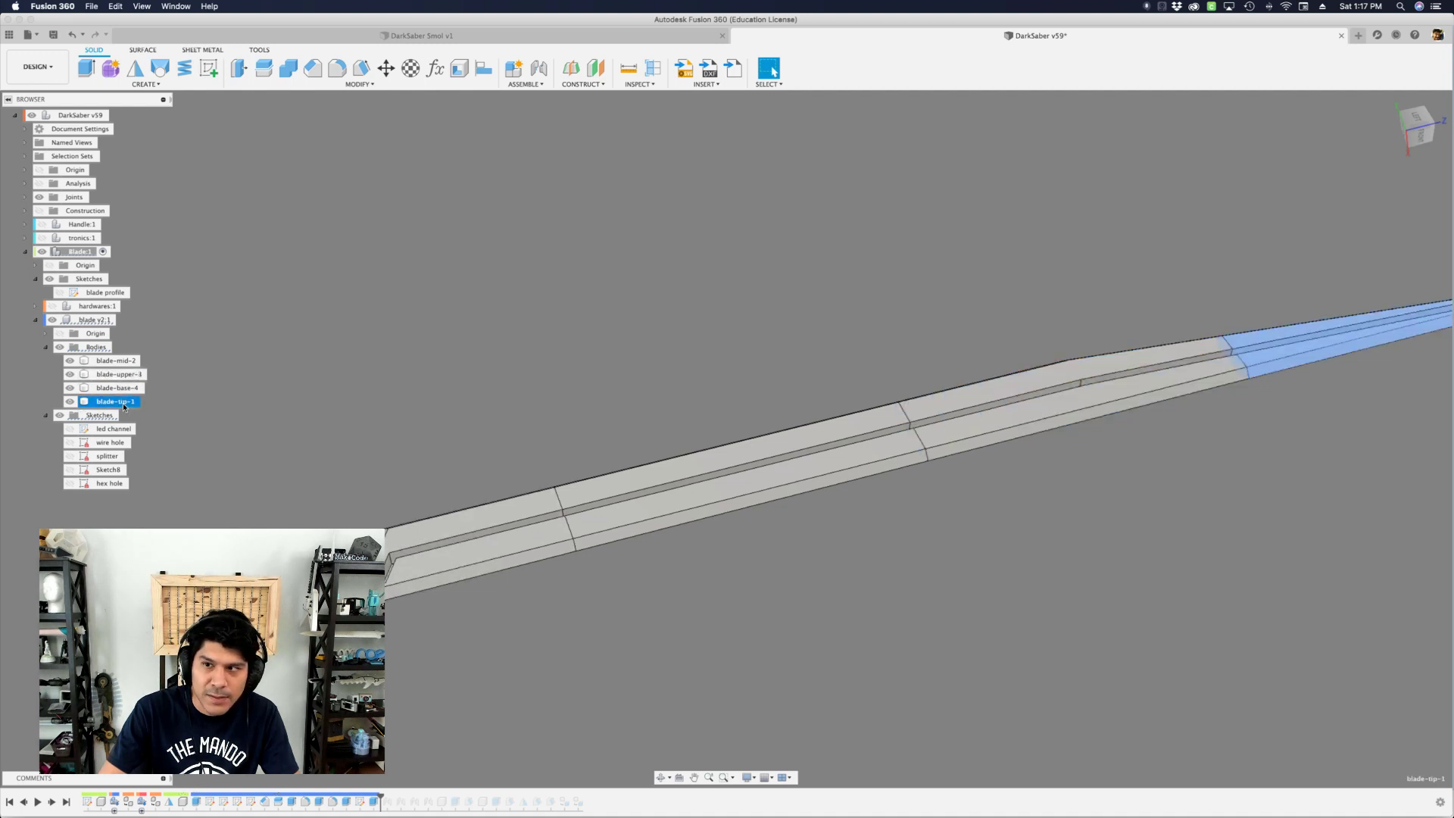
# - Renumber the middle blade body as blade-mid-3
pyautogui.click(121, 361)
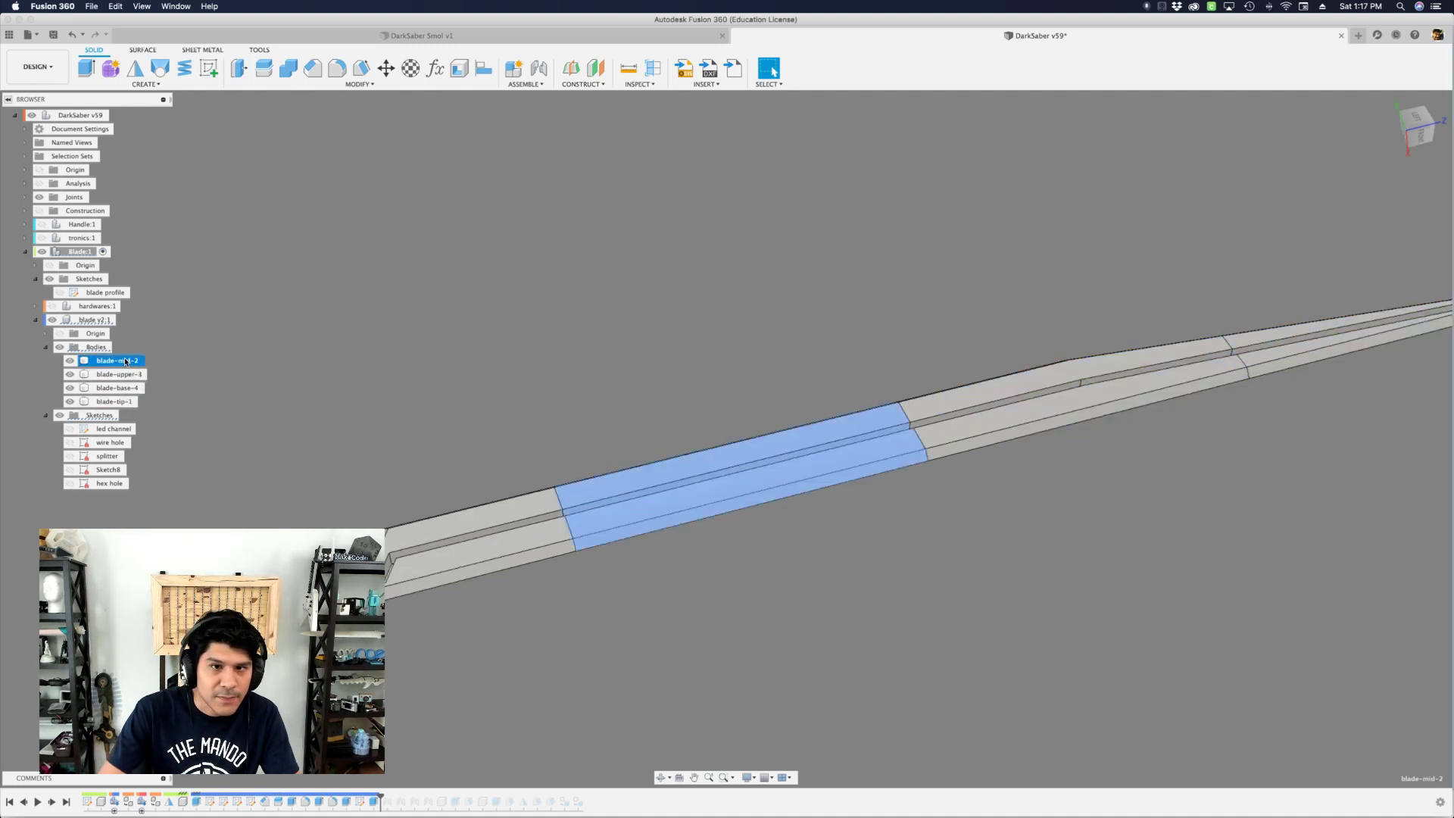
pyautogui.doubleClick(125, 362)
pyautogui.press('BackSpace')
pyautogui.write('3')
pyautogui.press('Return')
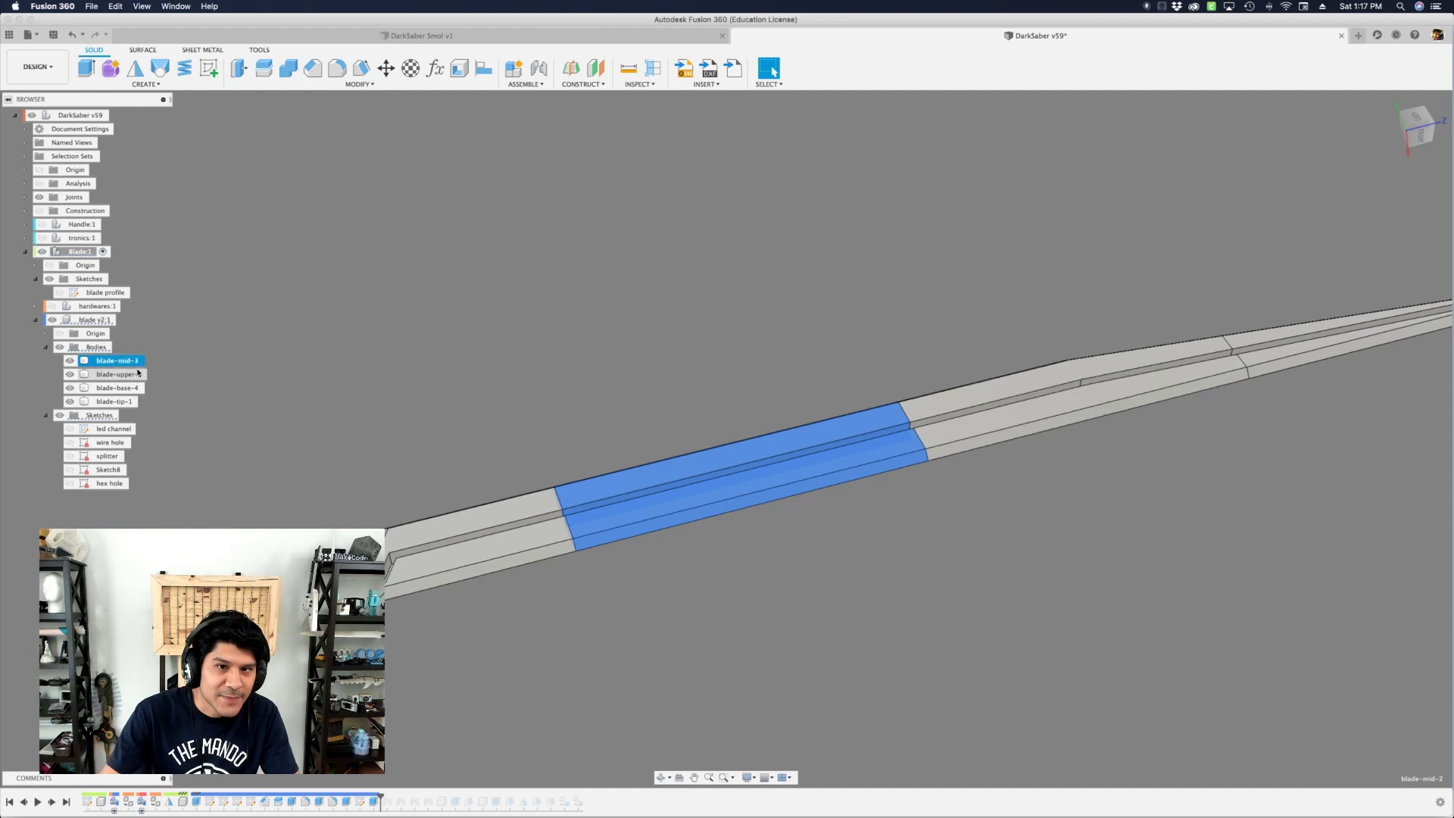
# - Renumber the upper blade body as blade-upper-2 and check the numbering by highlighting each blade body
pyautogui.doubleClick(139, 378)
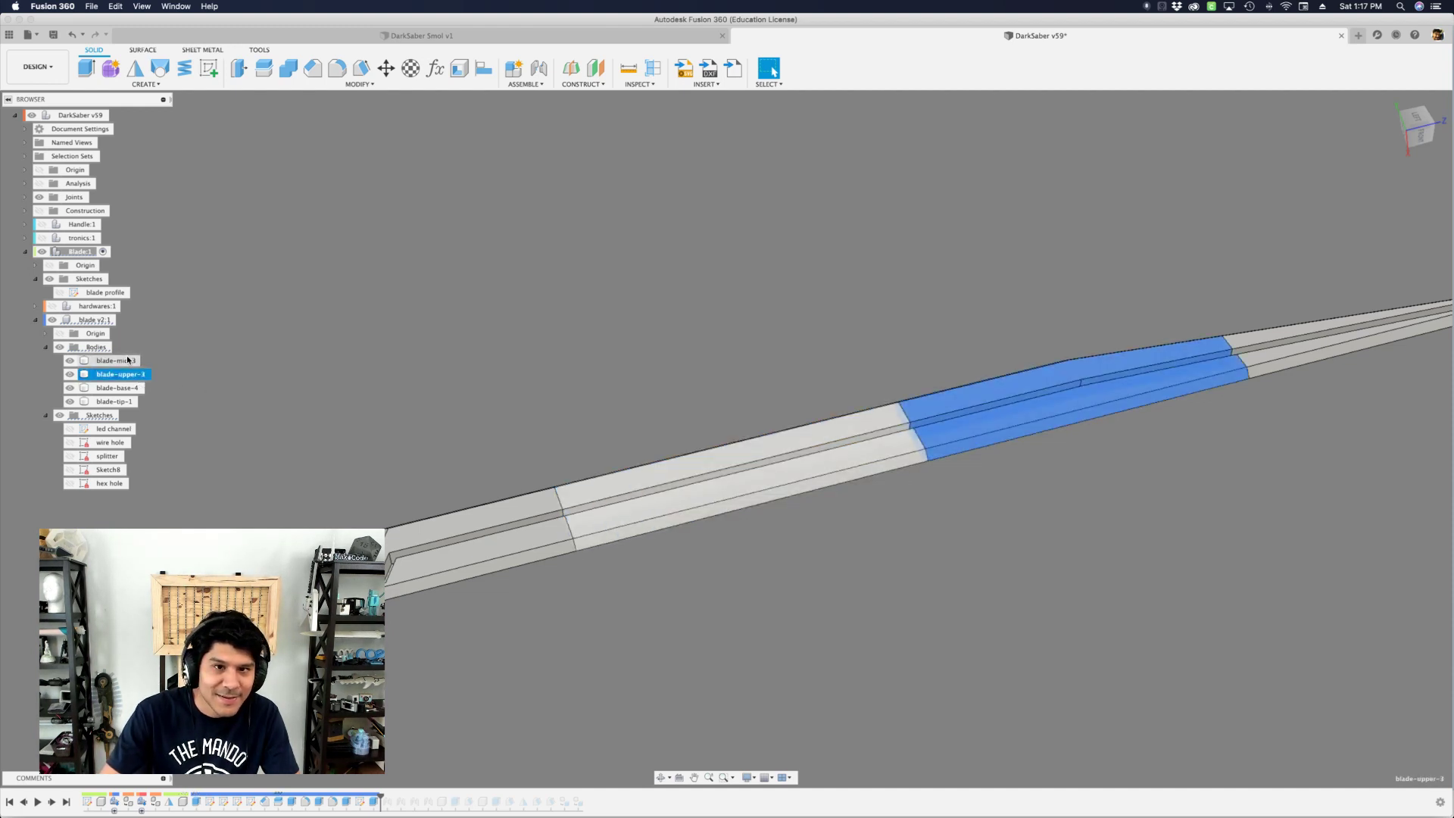
pyautogui.click(141, 374)
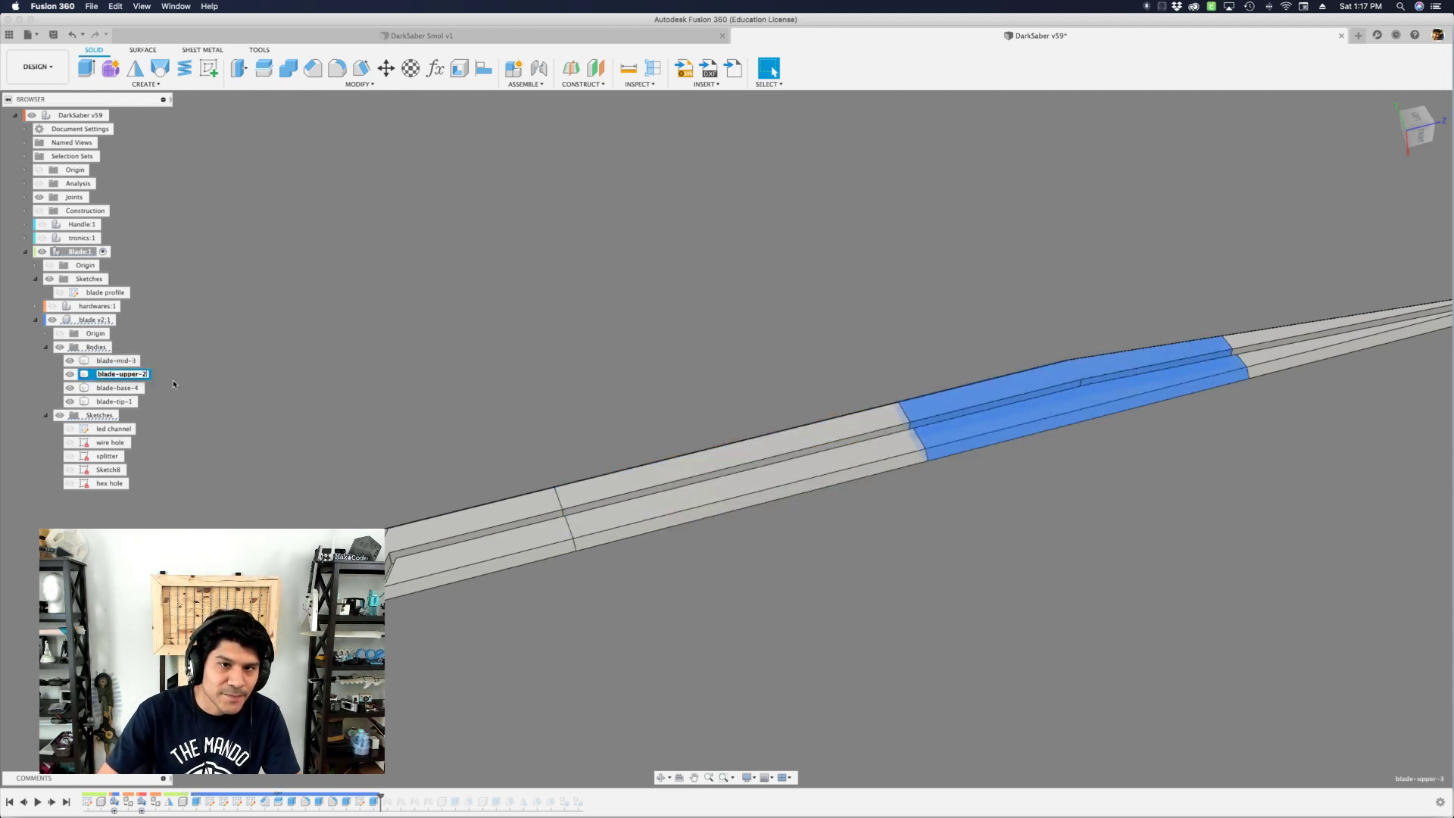
pyautogui.click(106, 401)
pyautogui.click(113, 374)
pyautogui.click(114, 360)
pyautogui.click(117, 387)
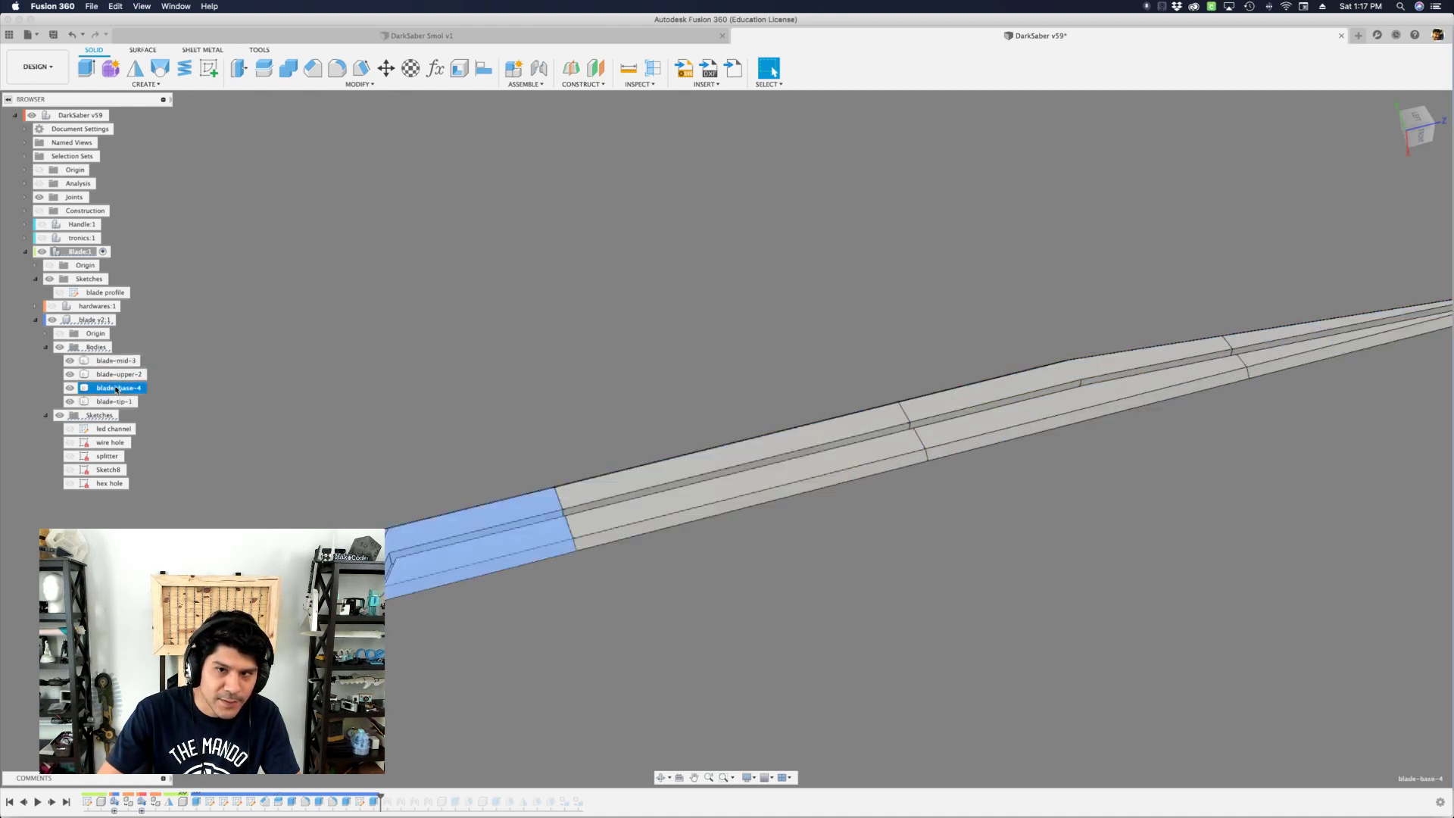
pyautogui.click(454, 381)
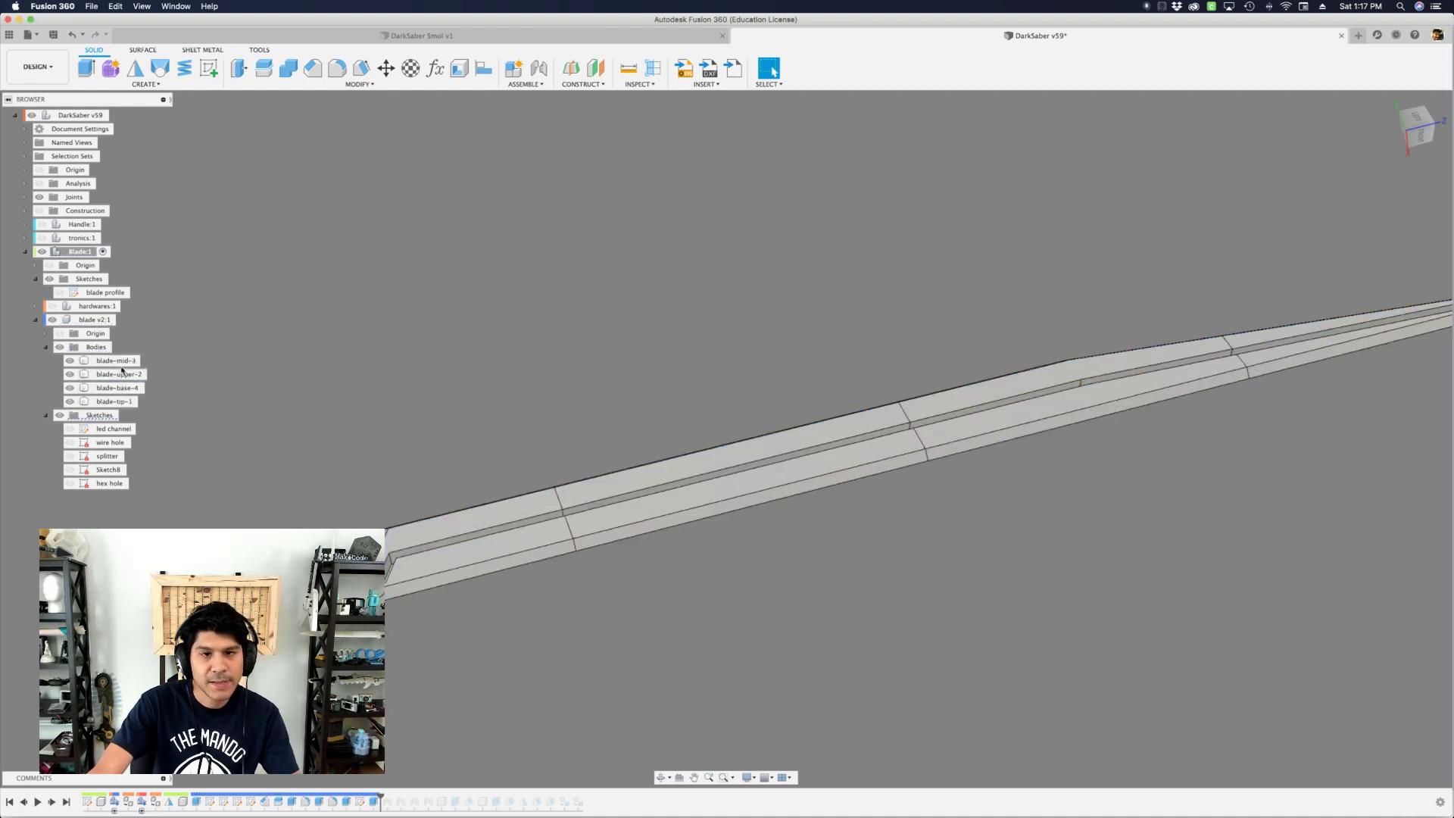
# - Activate the top-level DarkSaber v59 component to bring back the full design history
pyautogui.keyDown('shift'); pyautogui.moveTo(541, 410); pyautogui.dragTo(542, 413, button='middle'); pyautogui.keyUp('shift')
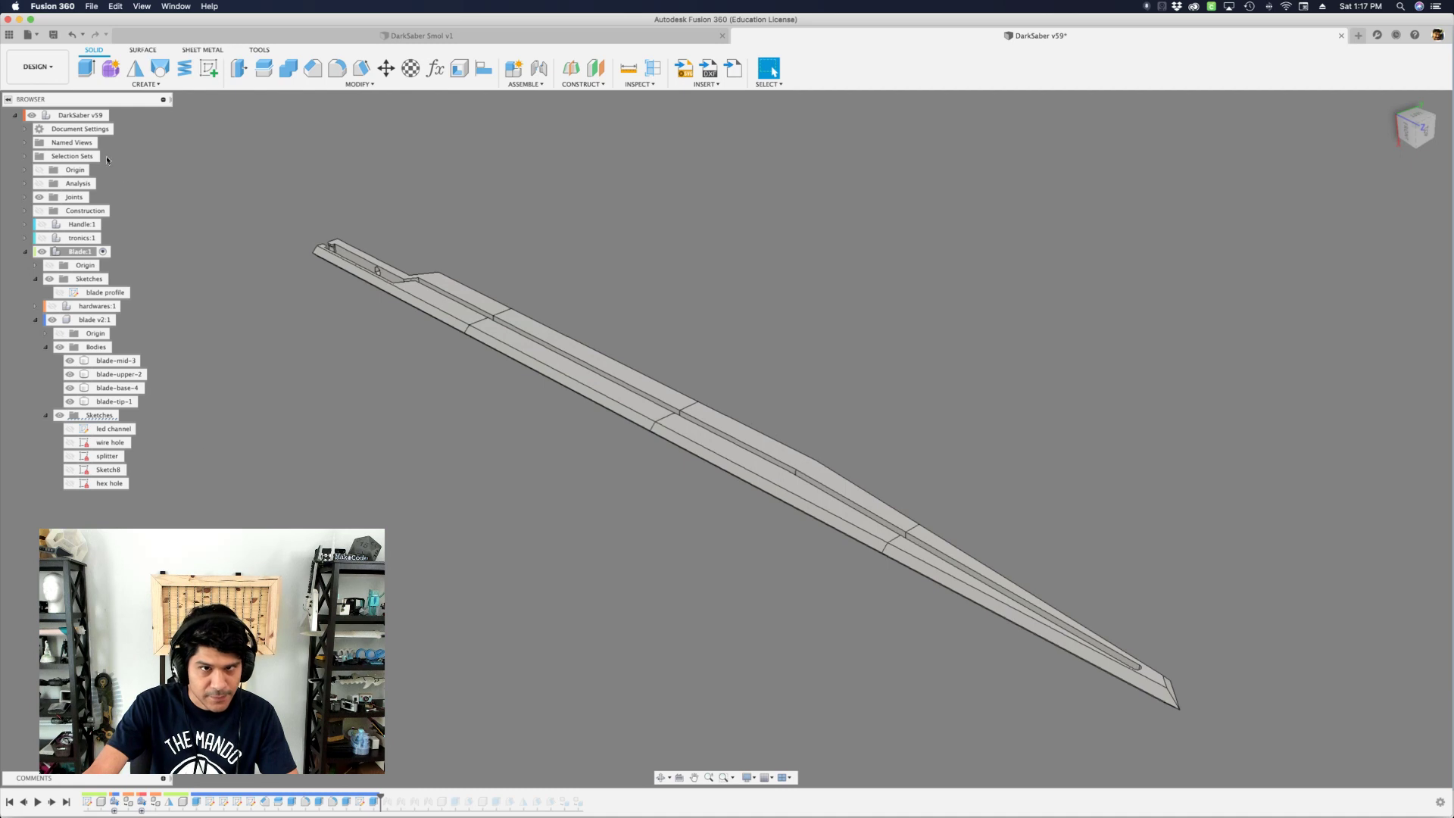
pyautogui.rightClick(85, 112)
pyautogui.click(114, 123)
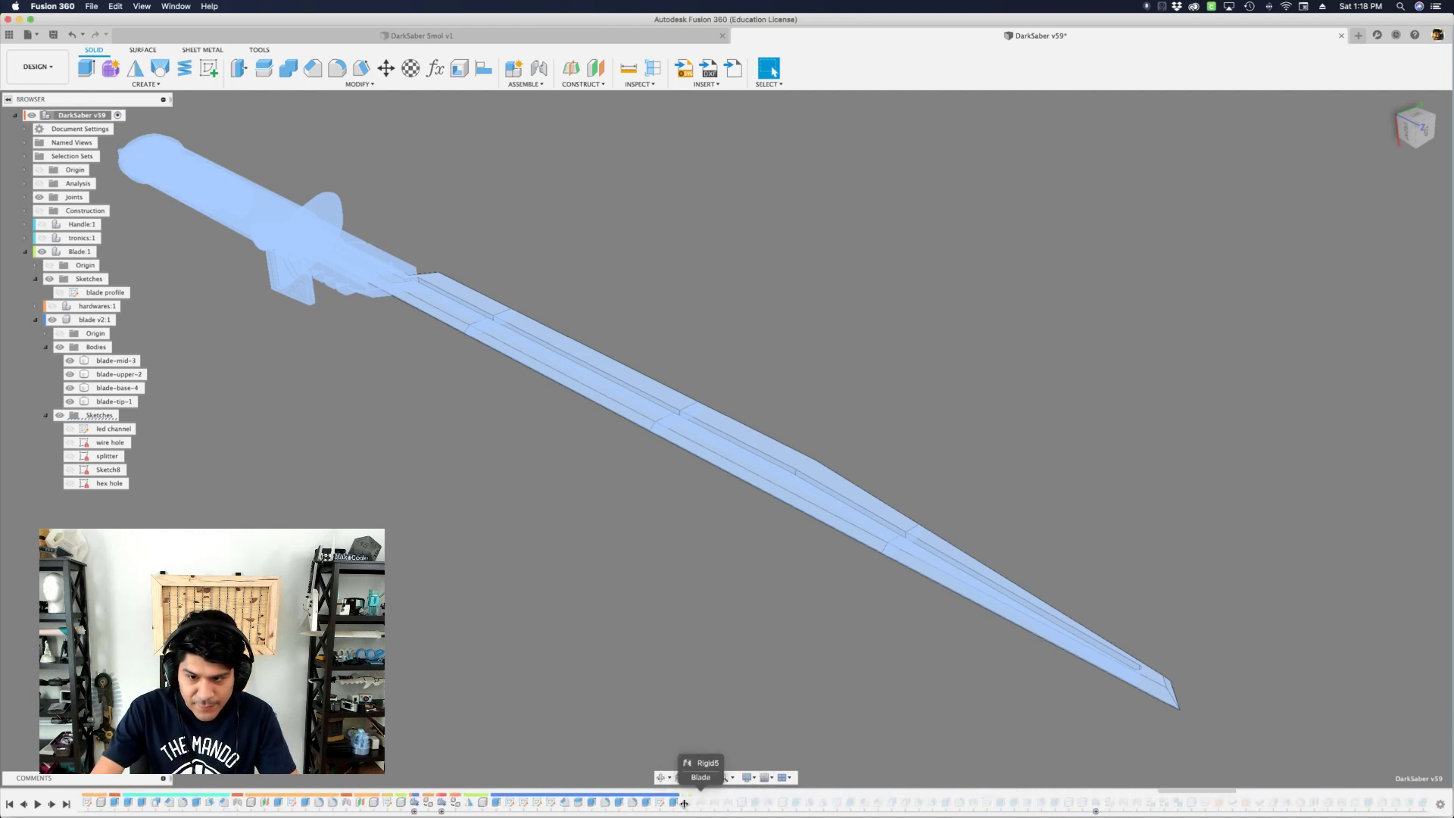
# - Roll the history marker forward past the cover mirror features and delete the blade's rigid joints, including Rigid5, from the timeline
pyautogui.moveTo(680, 799); pyautogui.dragTo(817, 808)
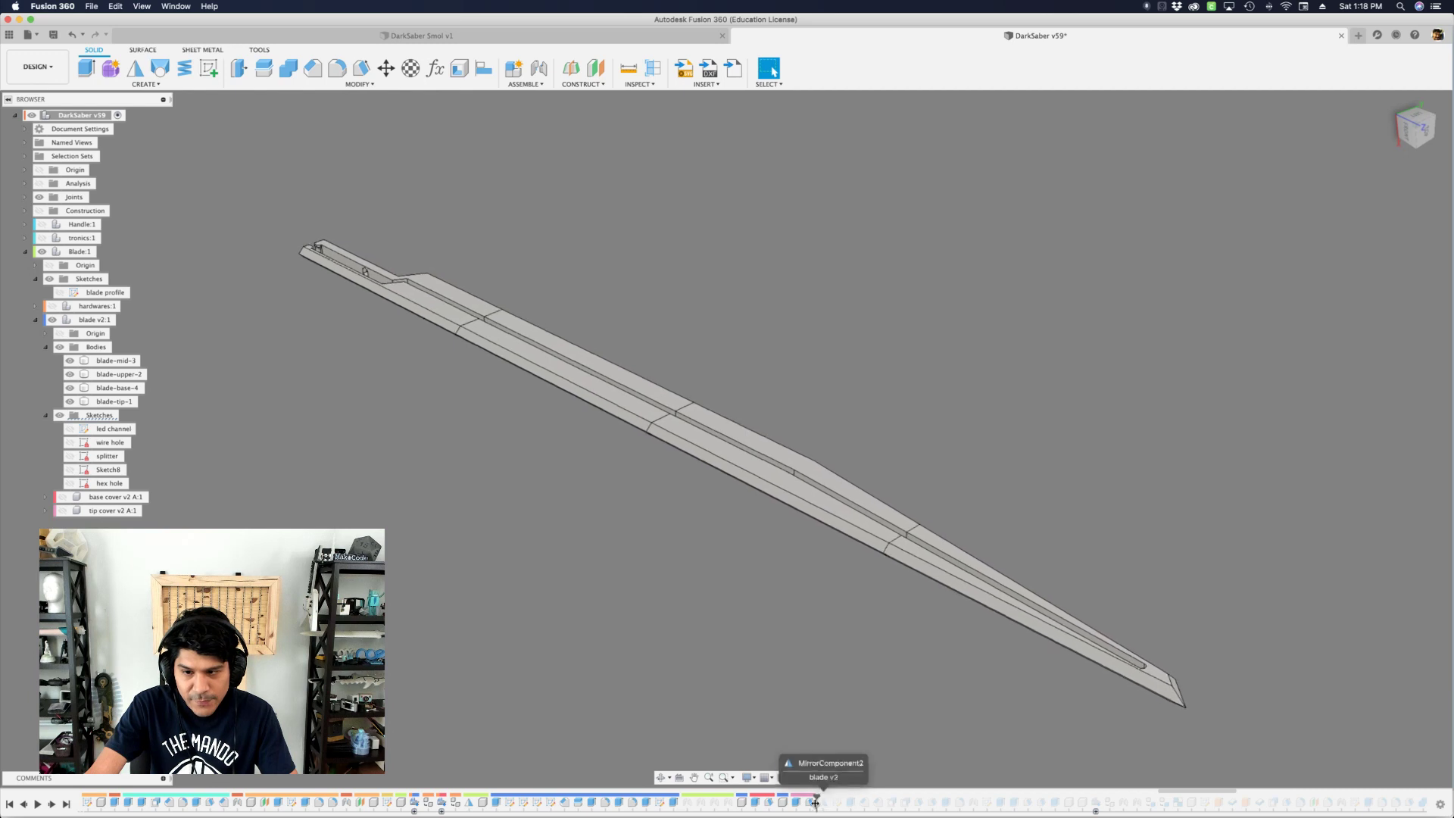
pyautogui.moveTo(816, 807); pyautogui.dragTo(874, 808)
pyautogui.keyDown('shift'); pyautogui.moveTo(787, 666); pyautogui.dragTo(901, 775, button='middle'); pyautogui.keyUp('shift')
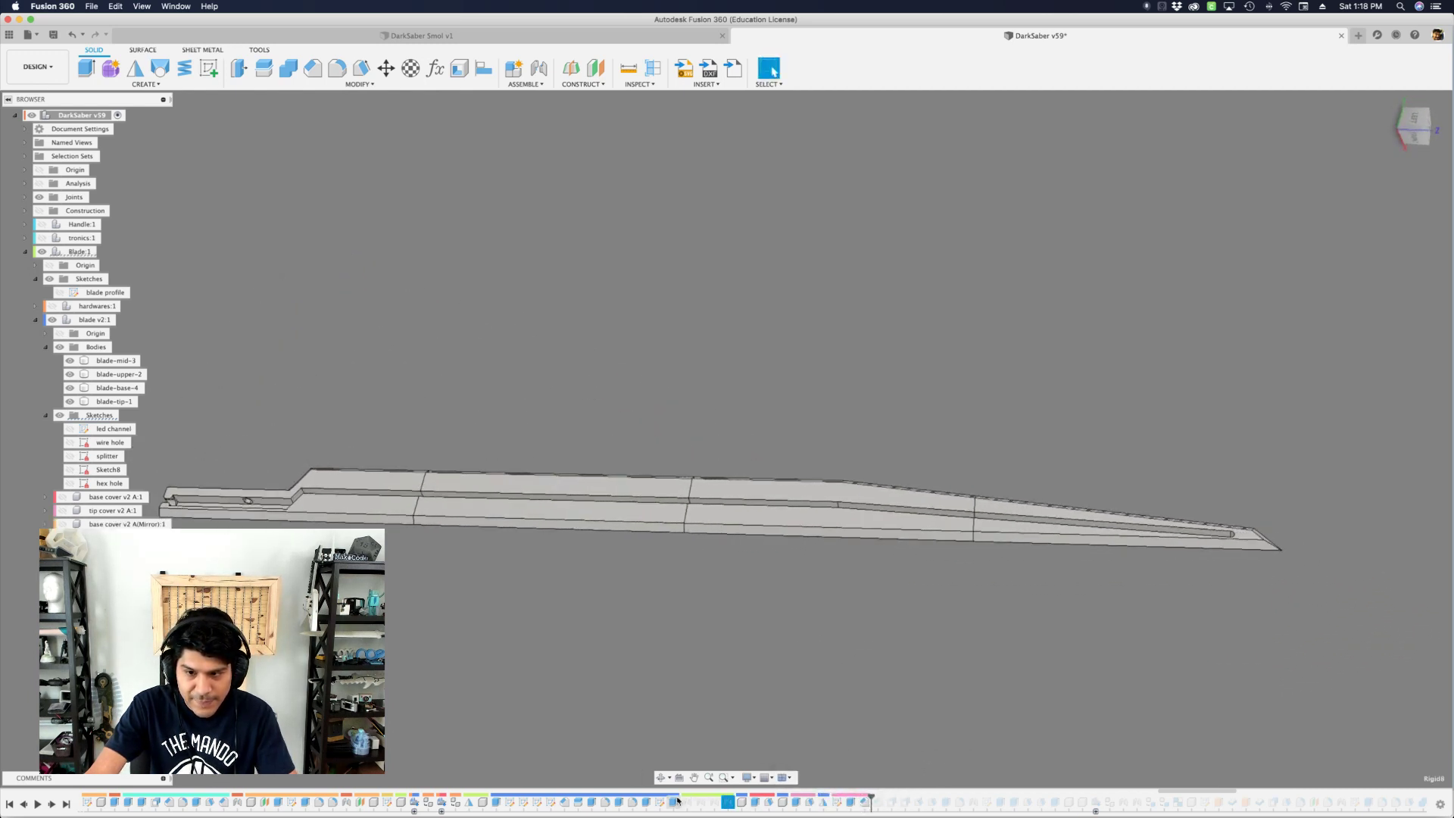
pyautogui.press('Delete')
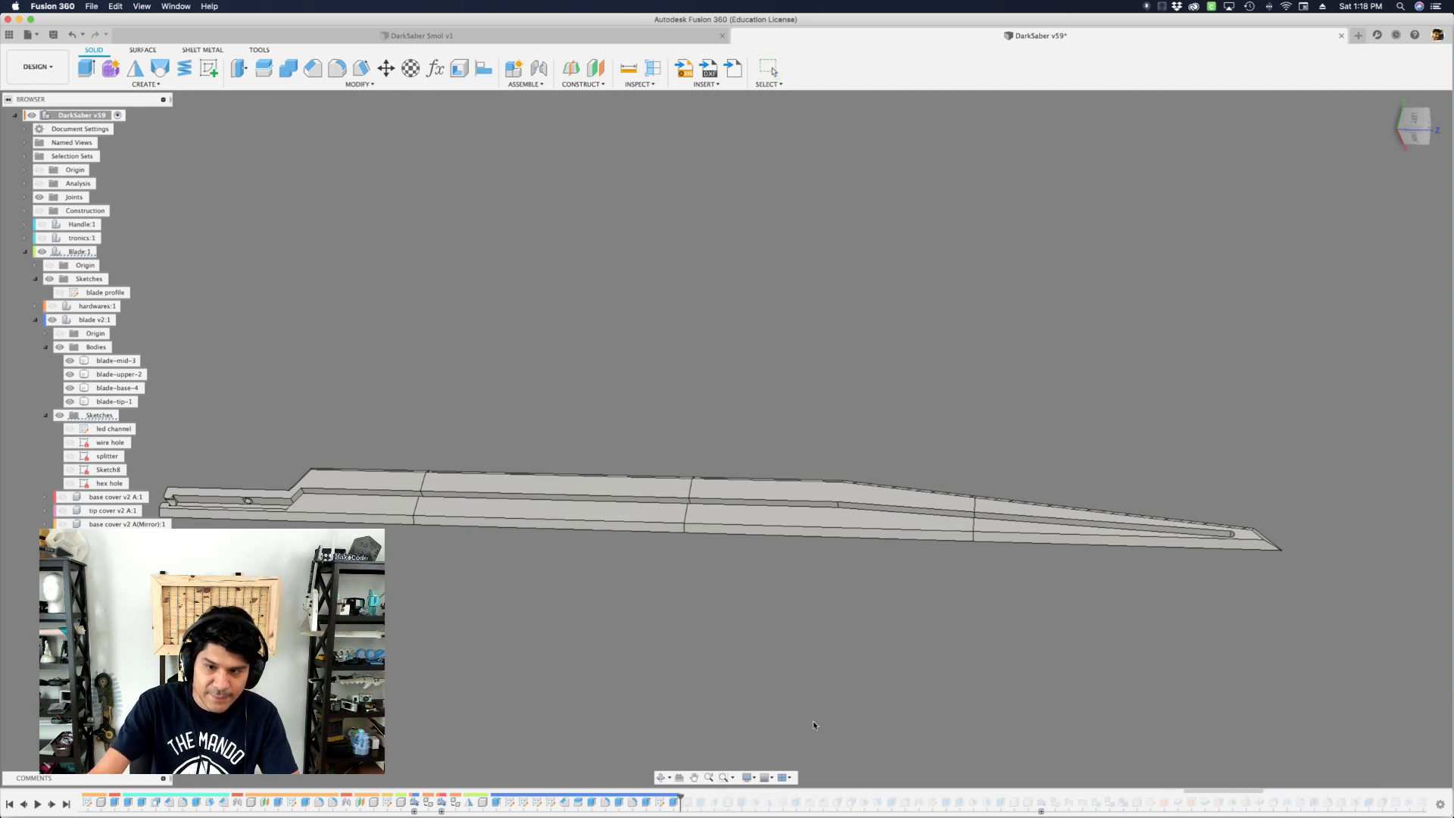
# - Roll the history marker forward past the features that turn the blade-mid-3 and blade-base-4 bodies into components
pyautogui.moveTo(819, 801); pyautogui.dragTo(1102, 801)
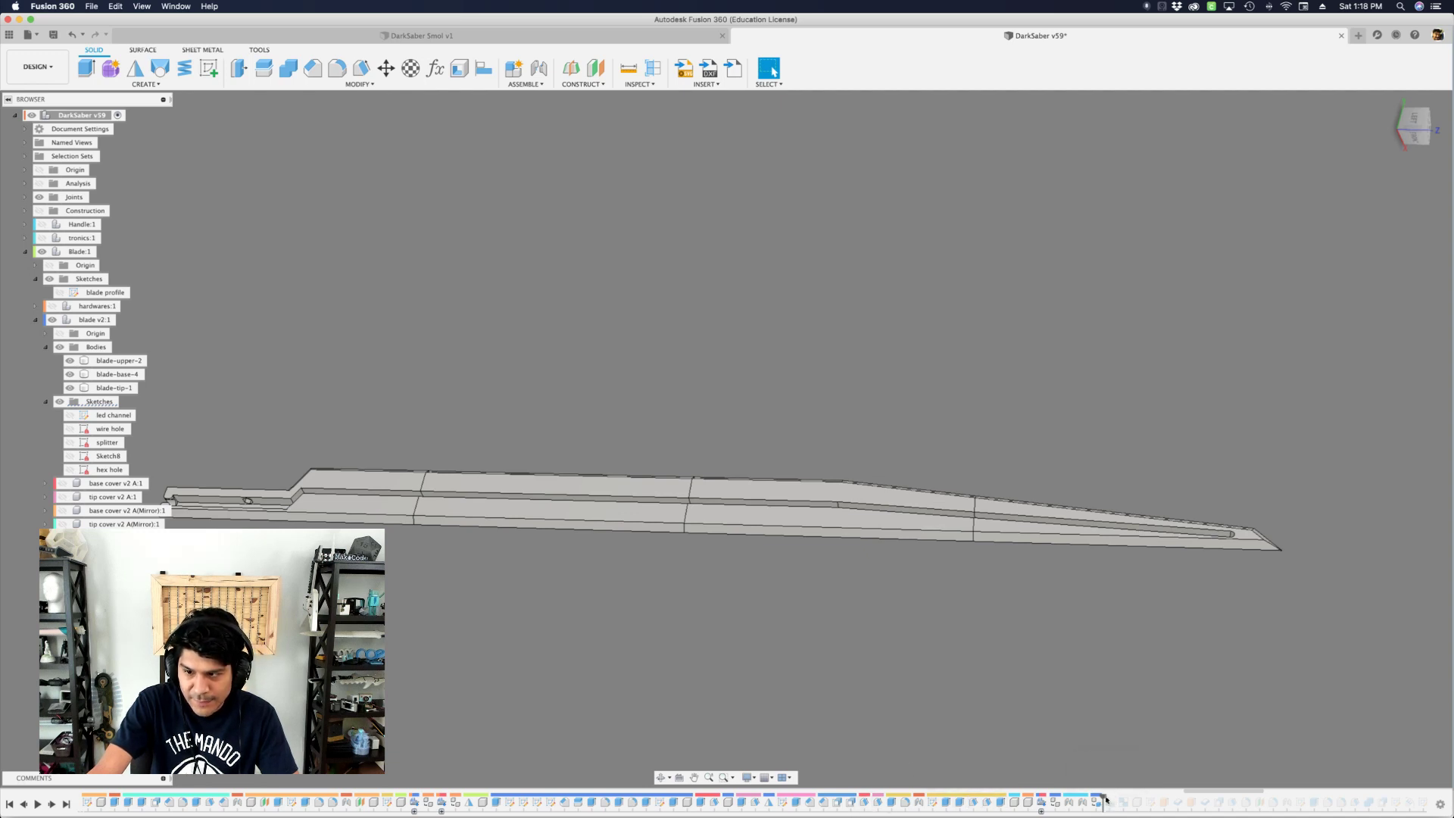
pyautogui.moveTo(1102, 804); pyautogui.dragTo(1127, 807)
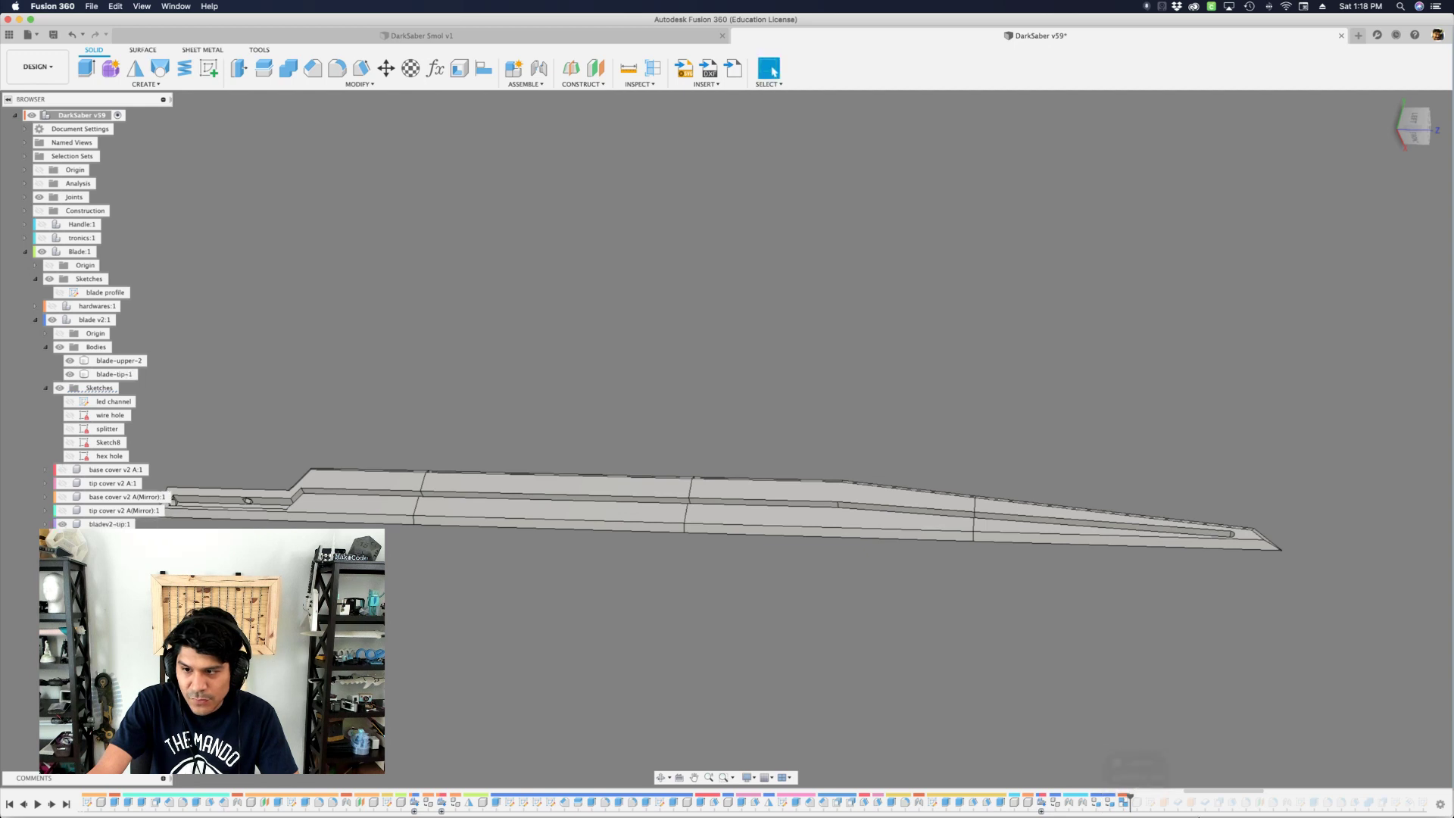
pyautogui.scroll(-5, 720, 543)
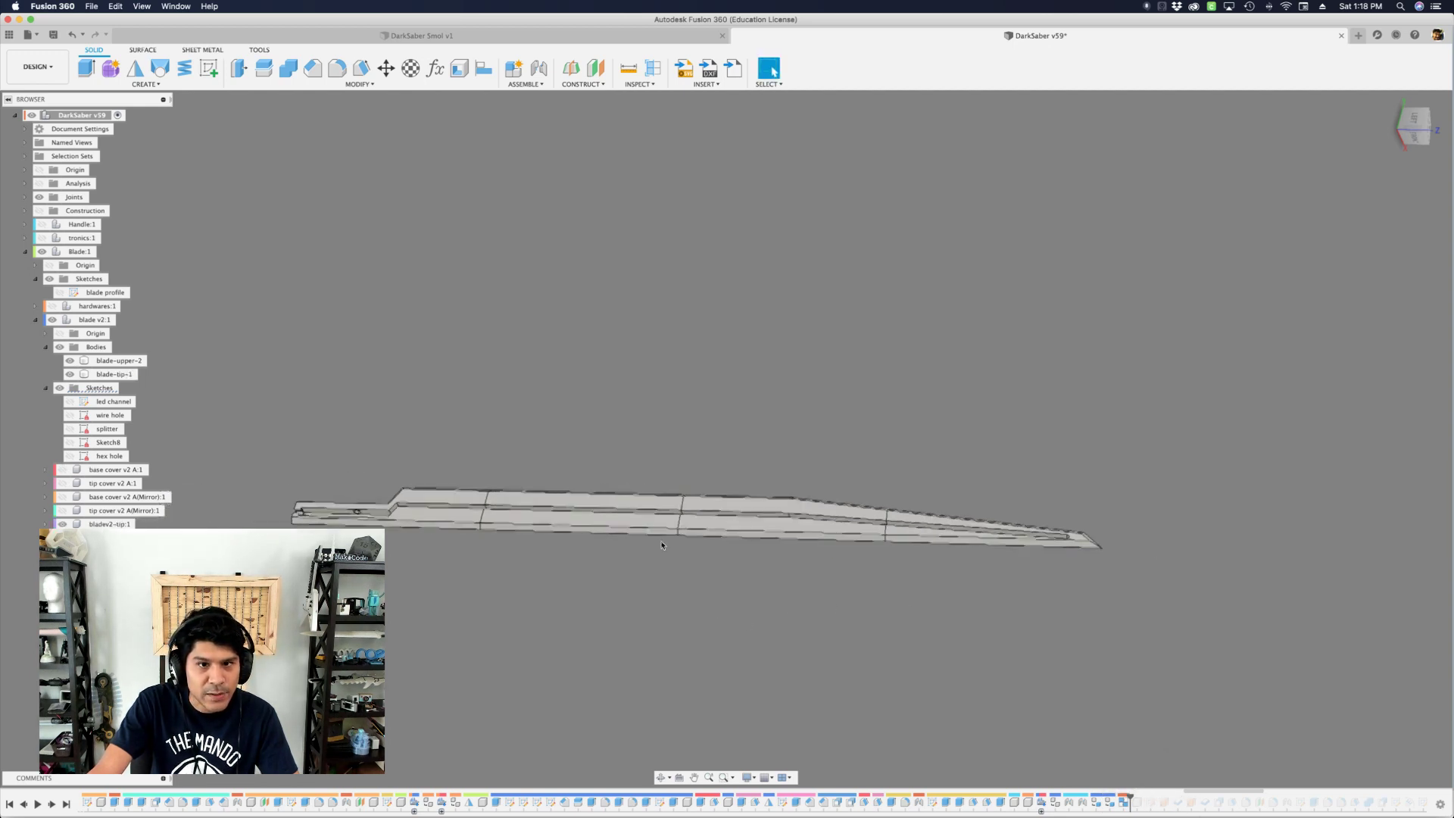
pyautogui.scroll(5, 421, 583)
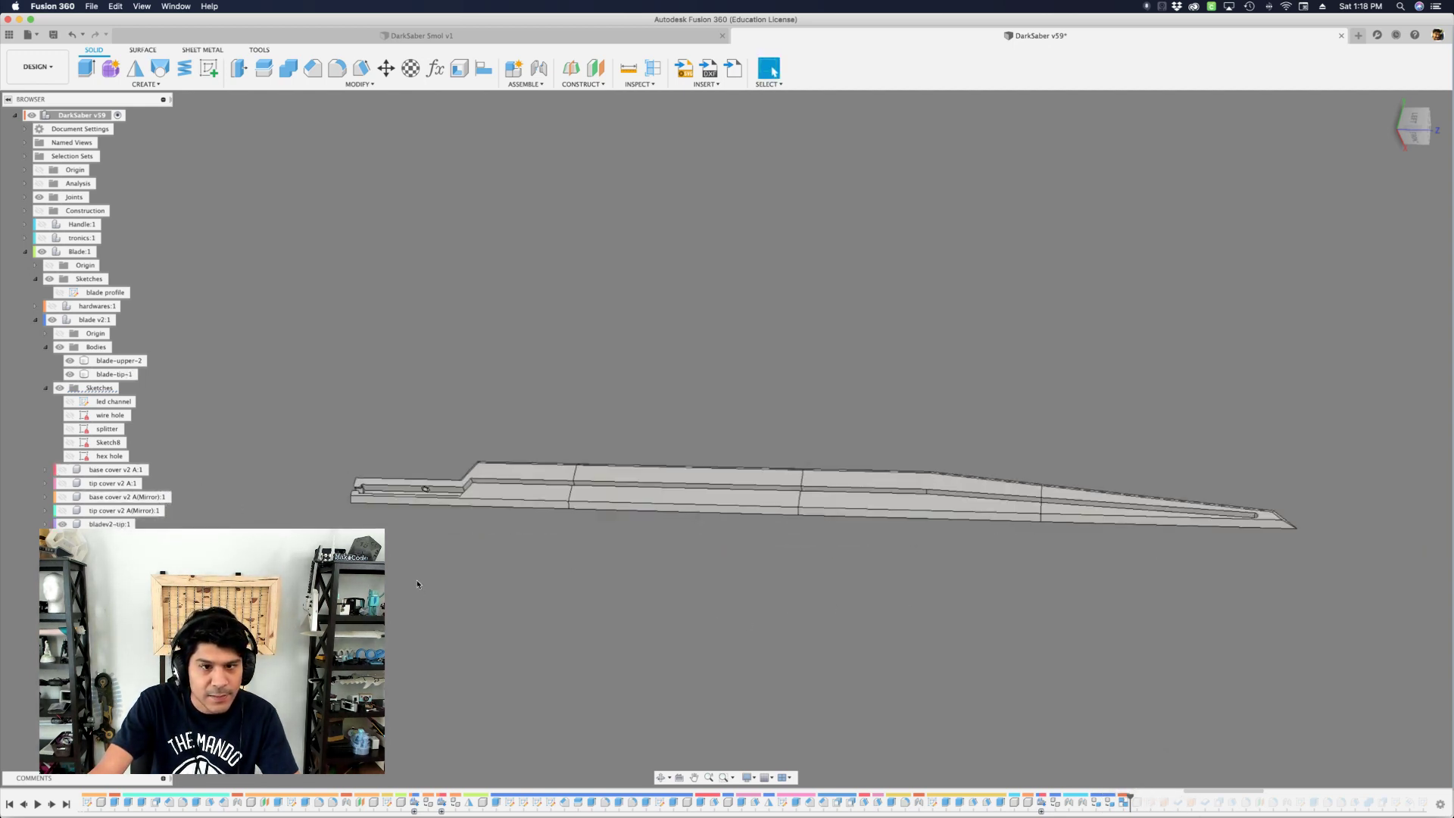
# - Show the mirrored base cover to inspect its place on the underside of the blade, and hide it again
pyautogui.keyDown('shift'); pyautogui.moveTo(801, 465); pyautogui.dragTo(409, 454, button='middle'); pyautogui.keyUp('shift')
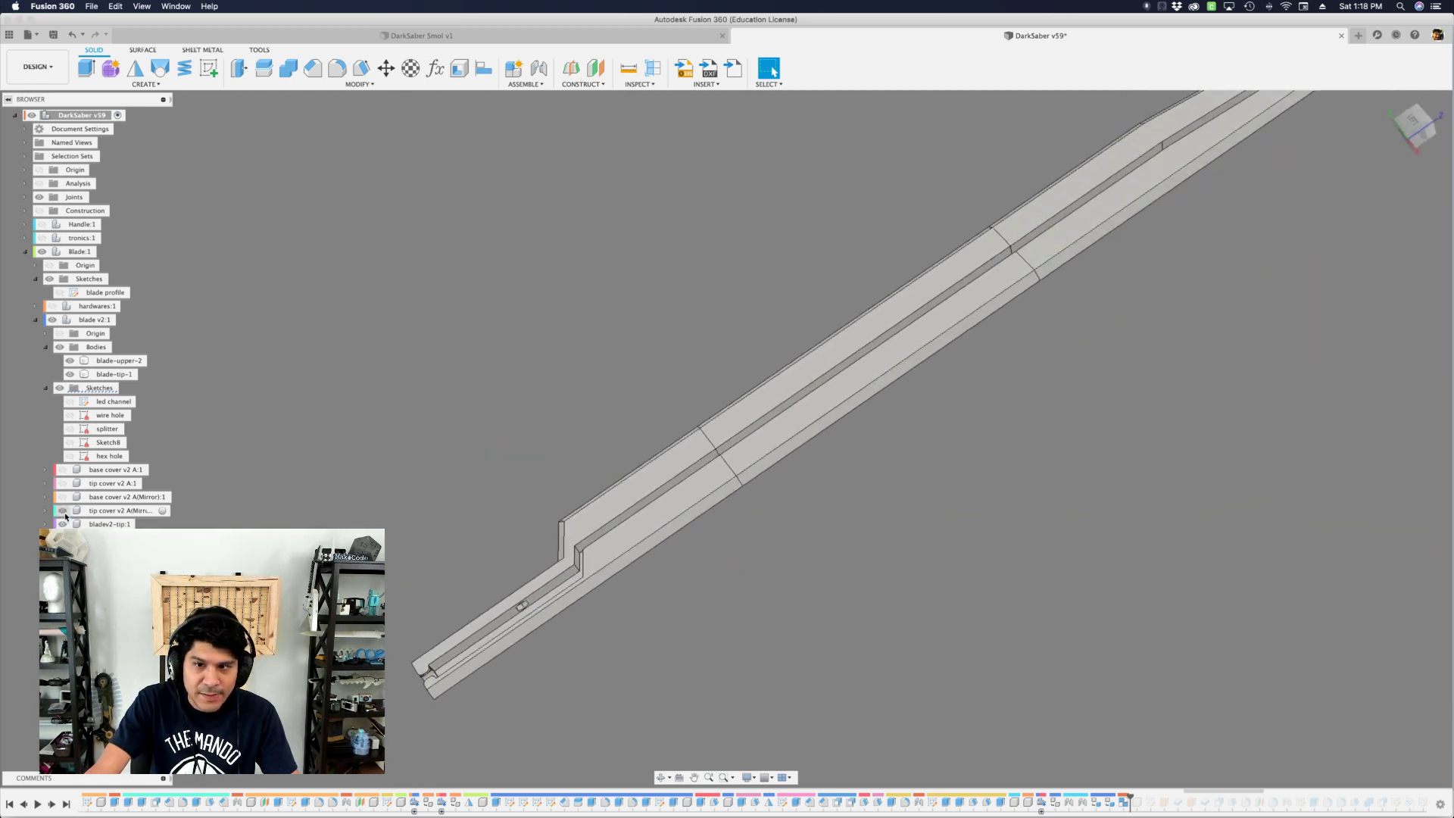
pyautogui.click(65, 499)
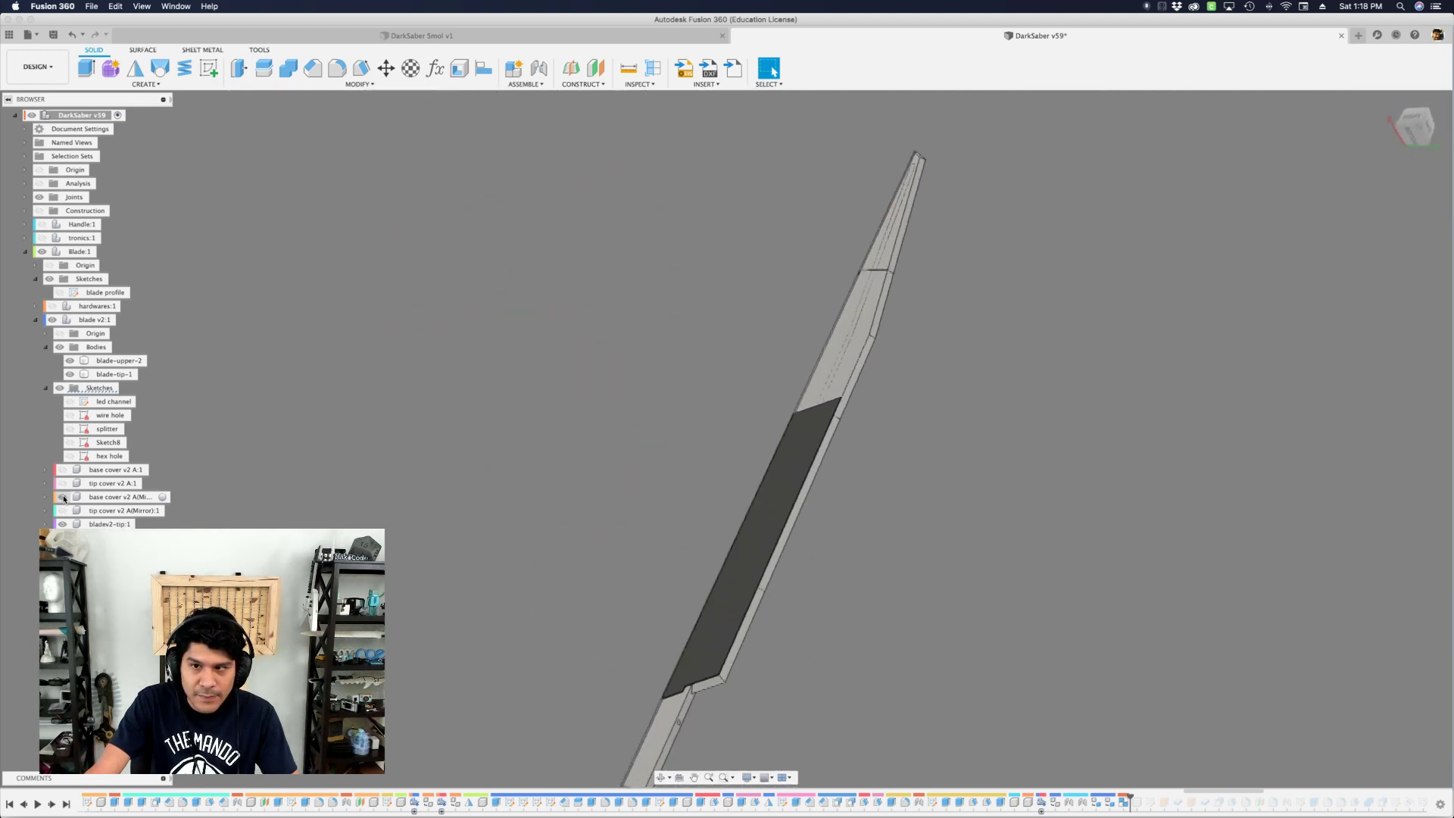
pyautogui.click(67, 486)
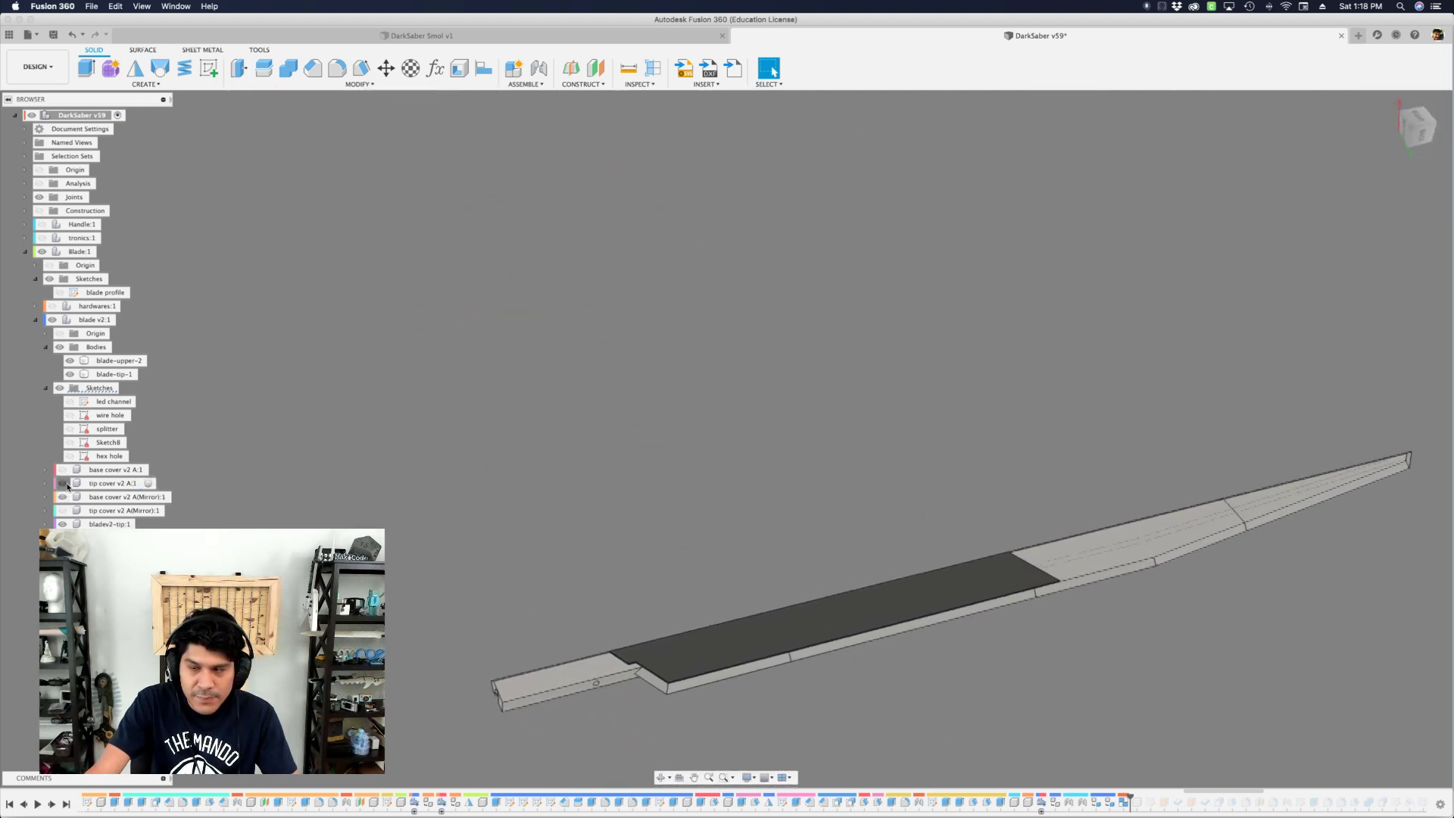
pyautogui.click(63, 497)
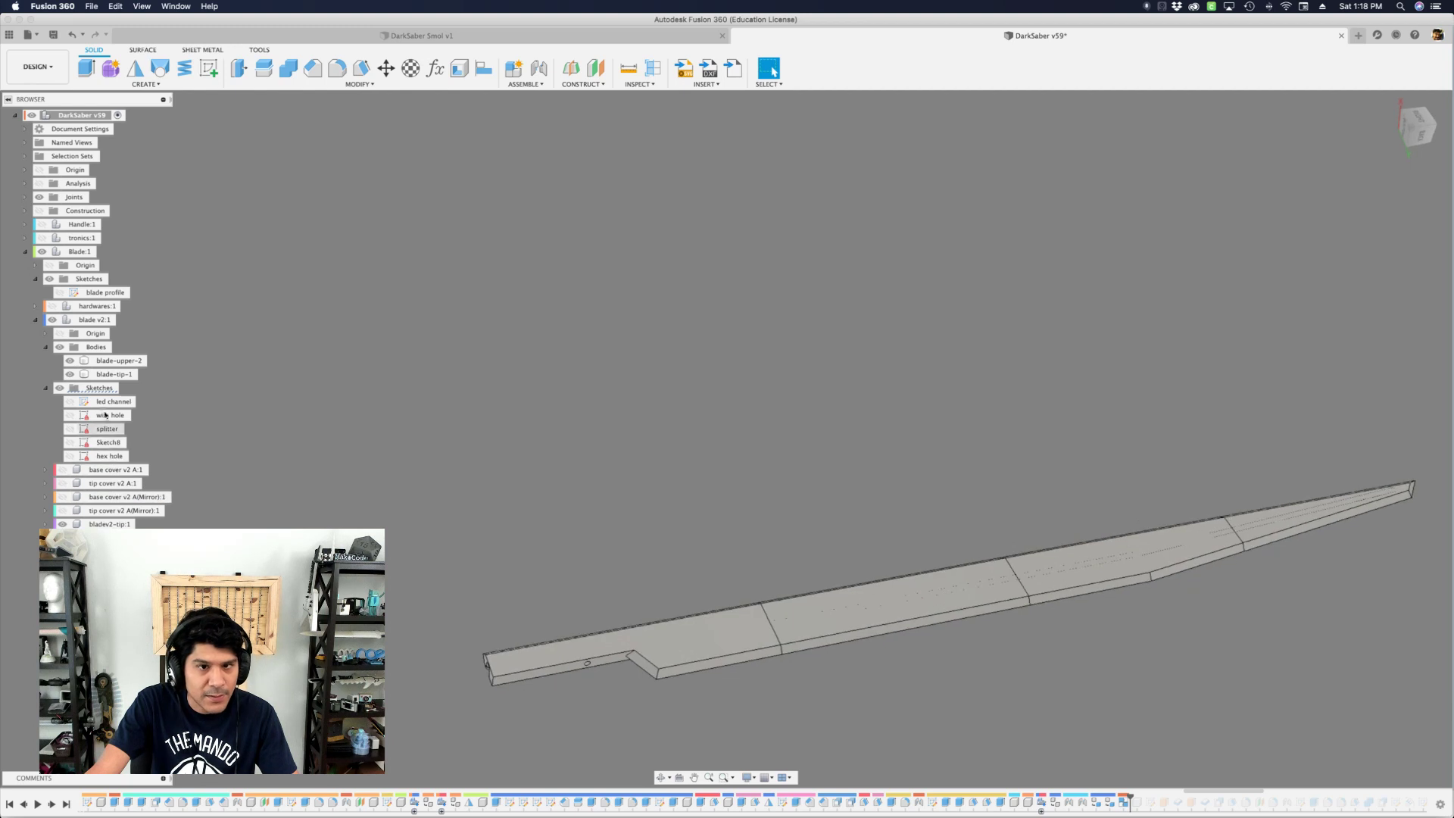
# - Activate the blade v2 component and suppress the Extrude1 feature of base cover v2 A
pyautogui.rightClick(109, 319)
pyautogui.click(141, 327)
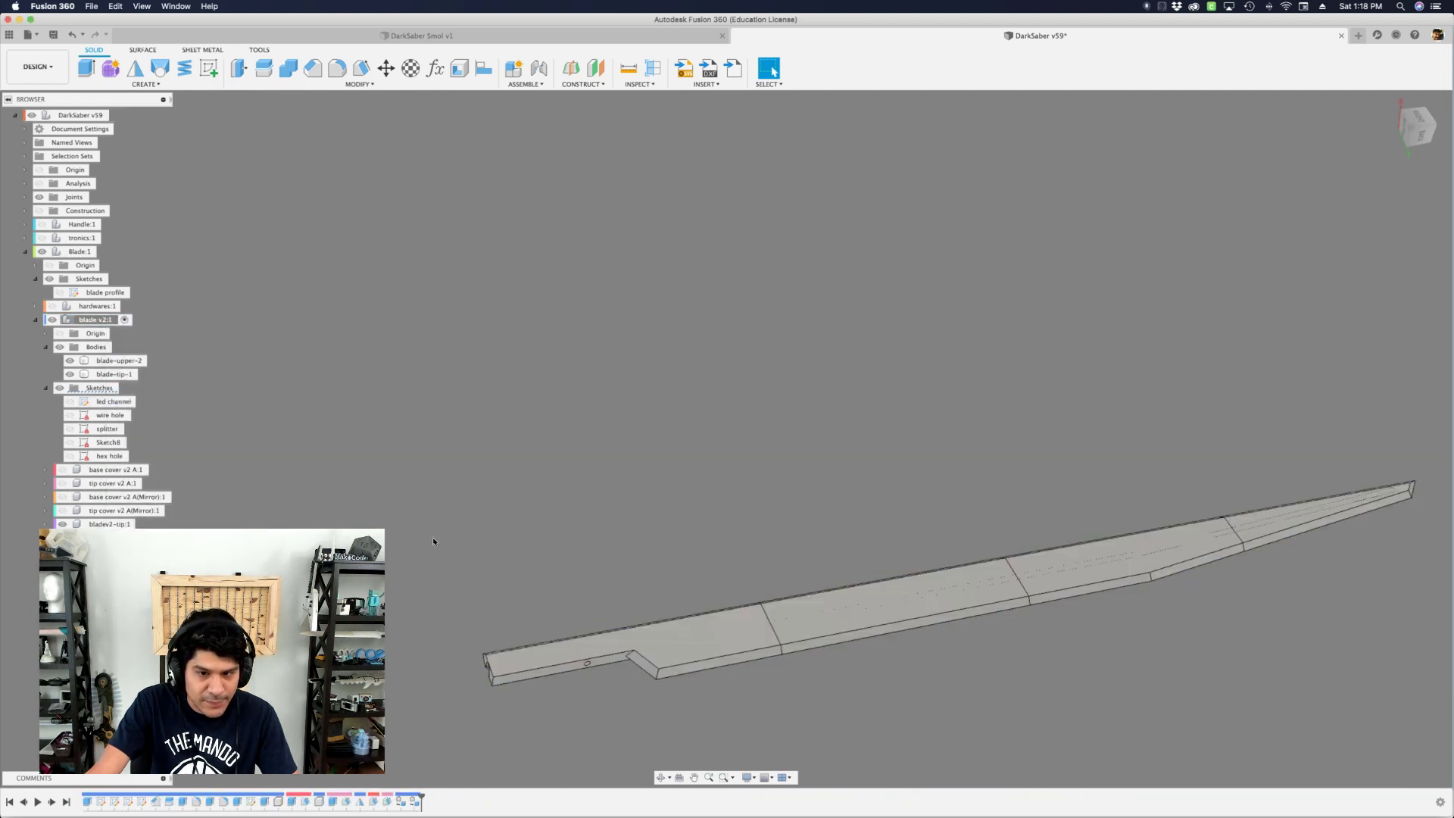
pyautogui.click(279, 802)
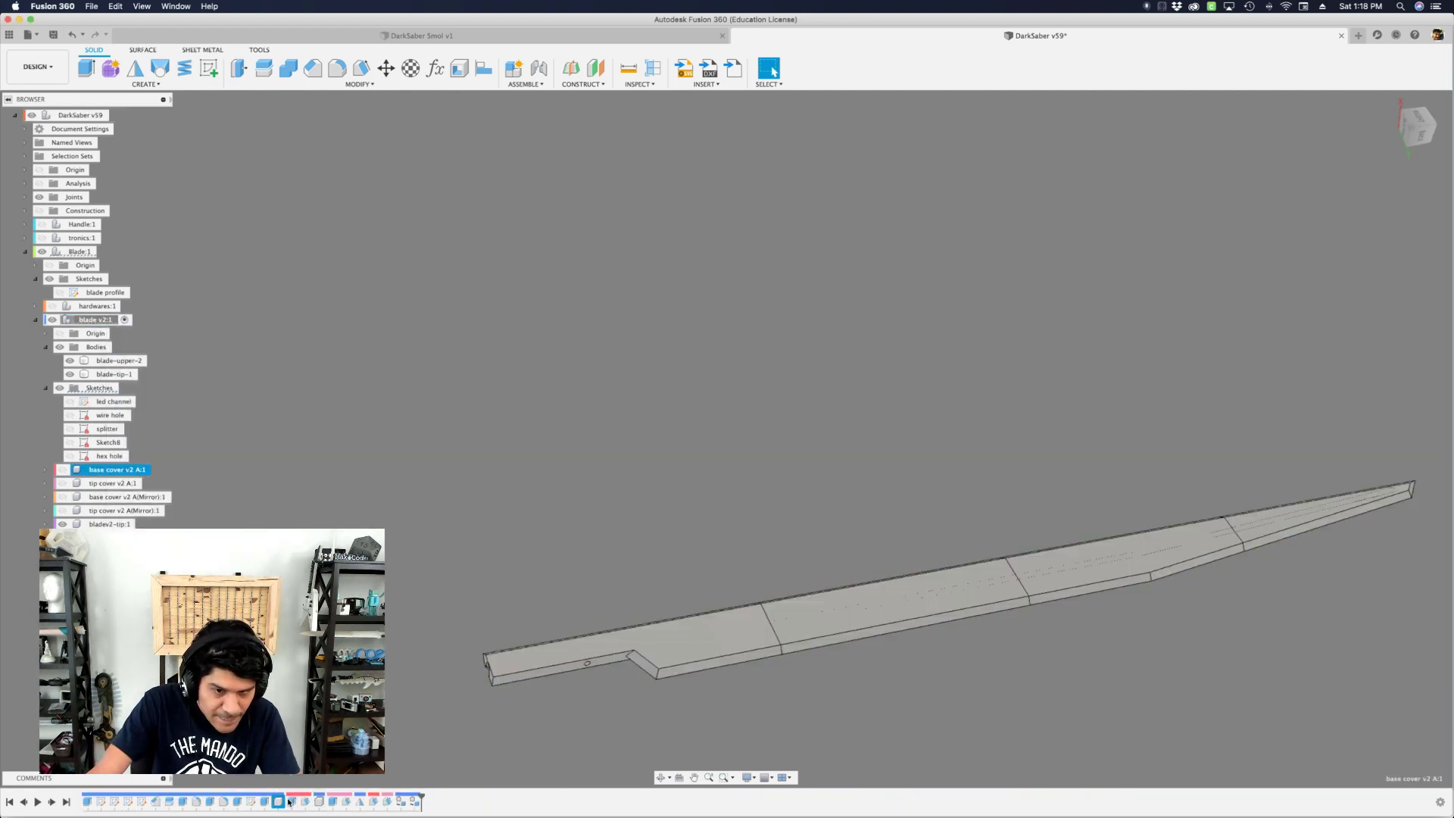
pyautogui.rightClick(291, 801)
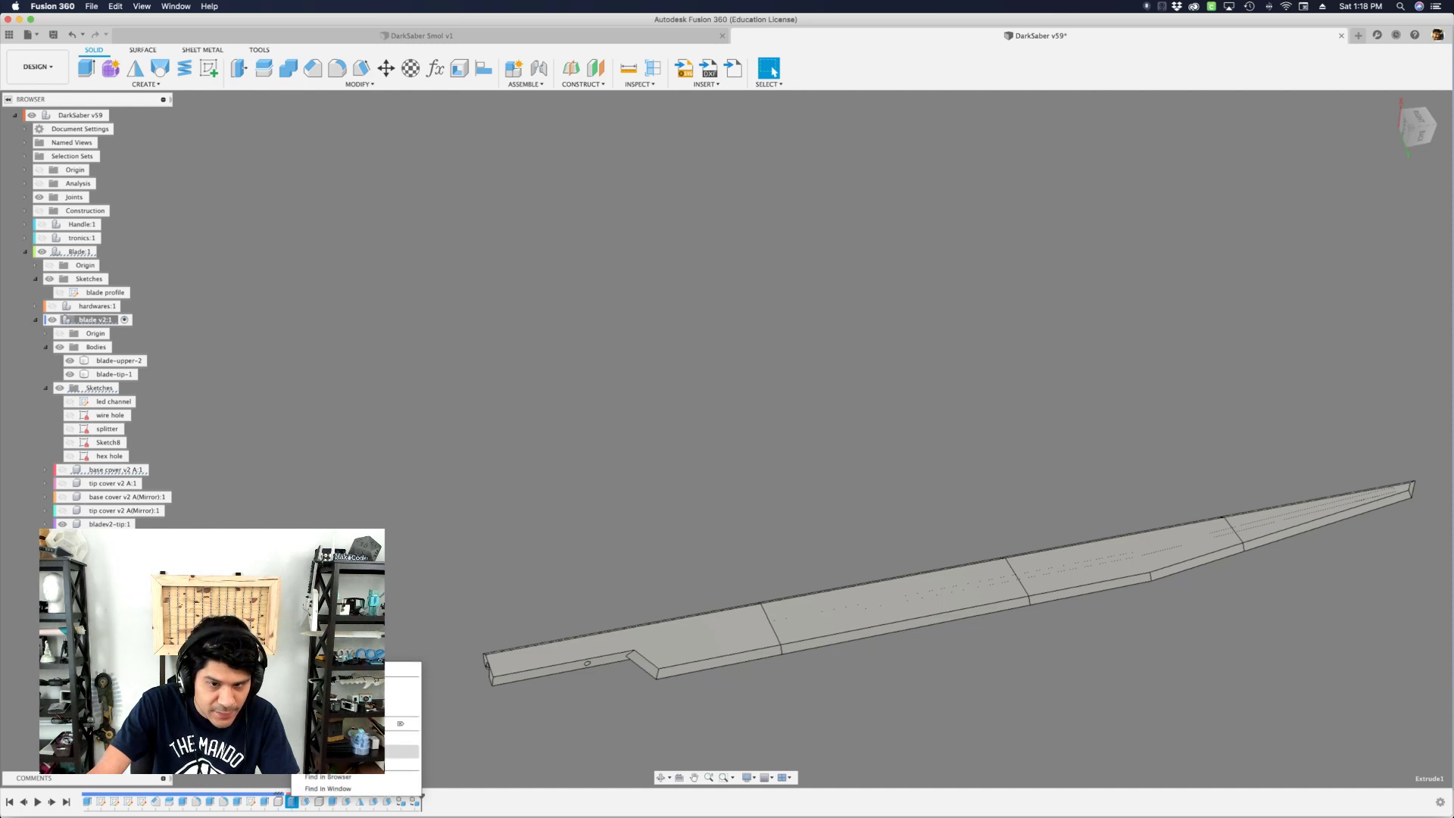
pyautogui.click(318, 763)
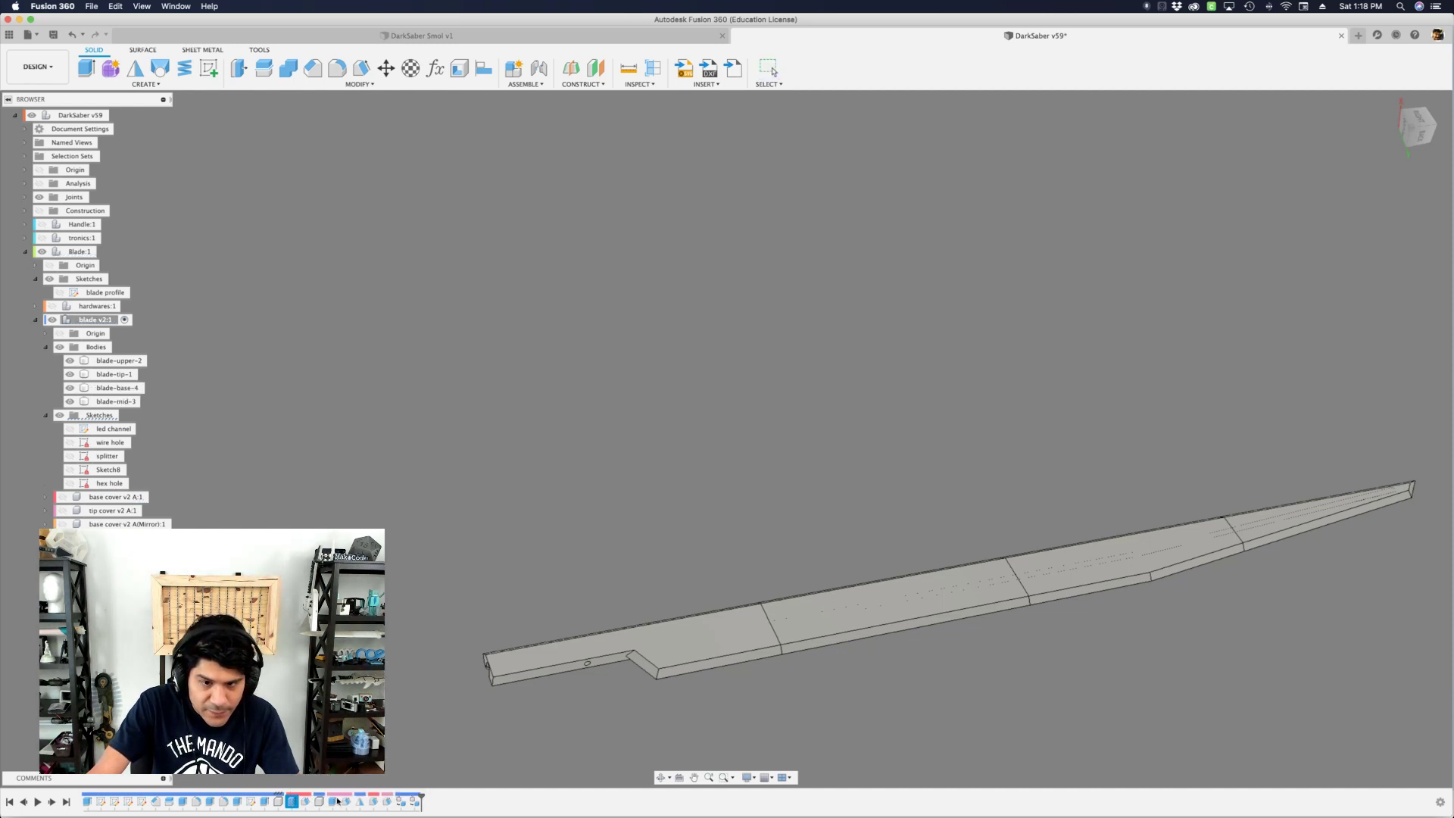
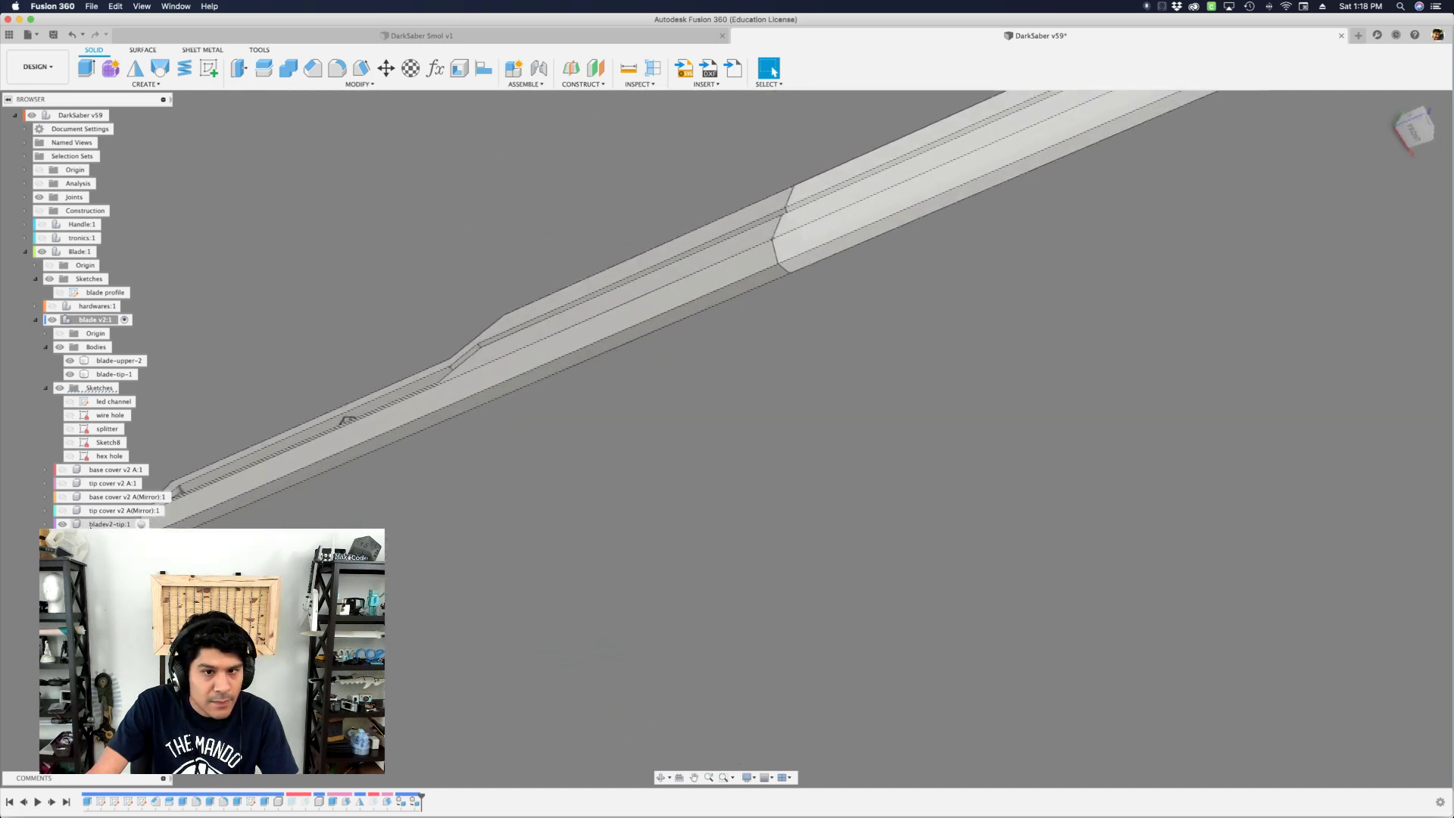
# - Suppress the MirrorComponent2 feature that produces the mirrored blade covers
pyautogui.rightClick(359, 802)
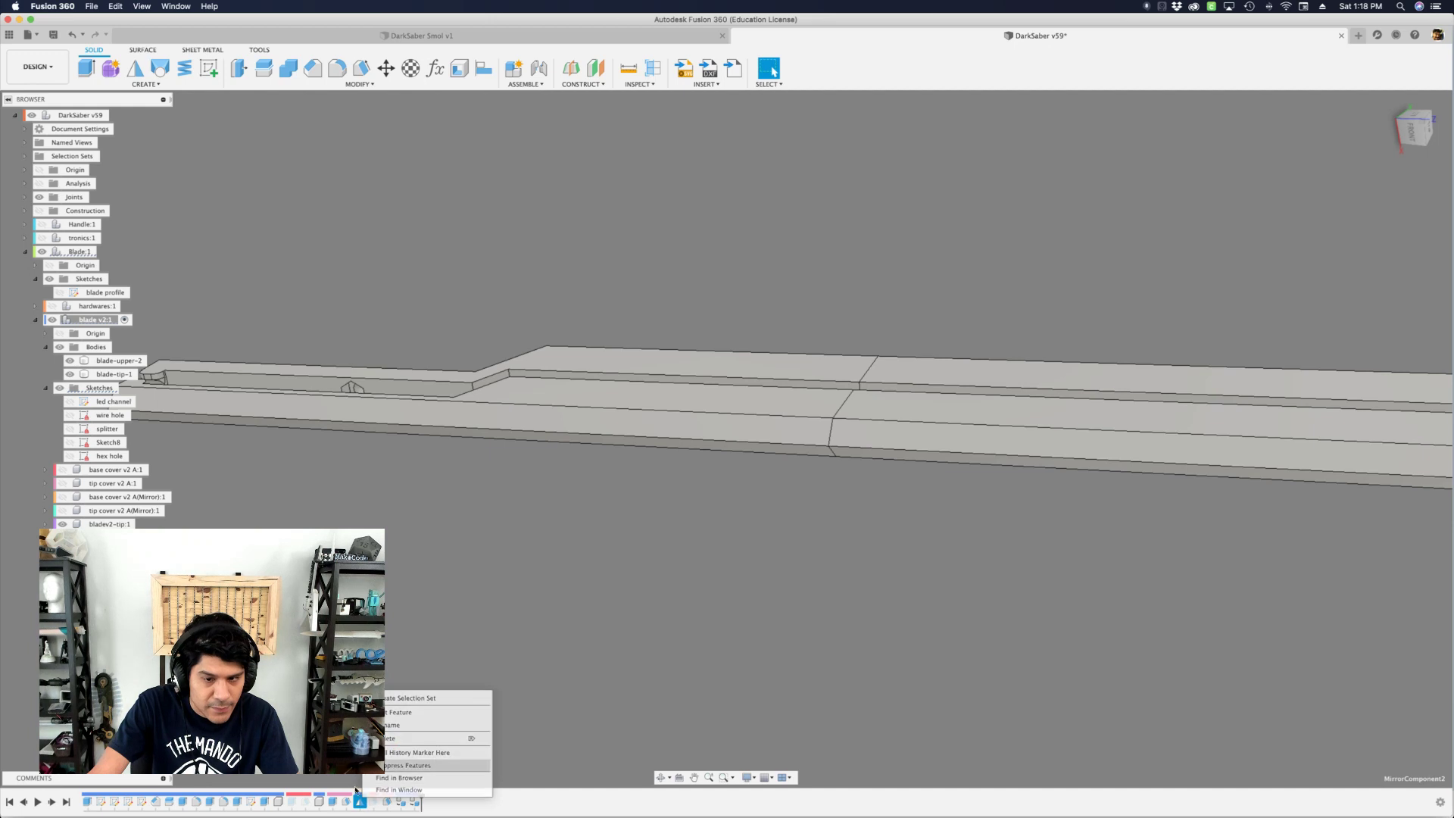
pyautogui.click(424, 765)
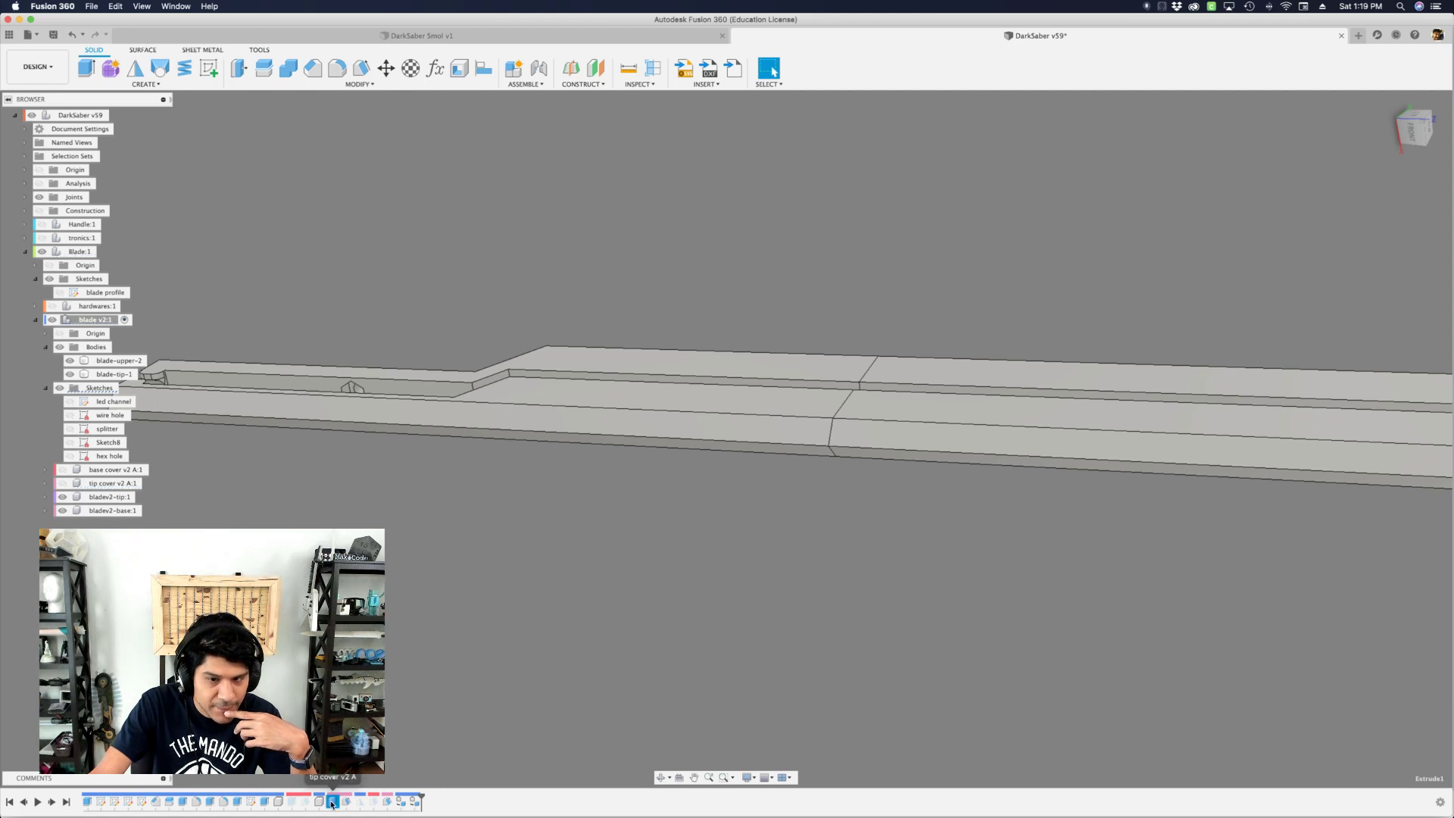
# - Suppress the extrude of tip cover v2 A and the timeline features that create the tip cover v2 A and base cover v2 A components
pyautogui.rightClick(333, 802)
pyautogui.click(394, 772)
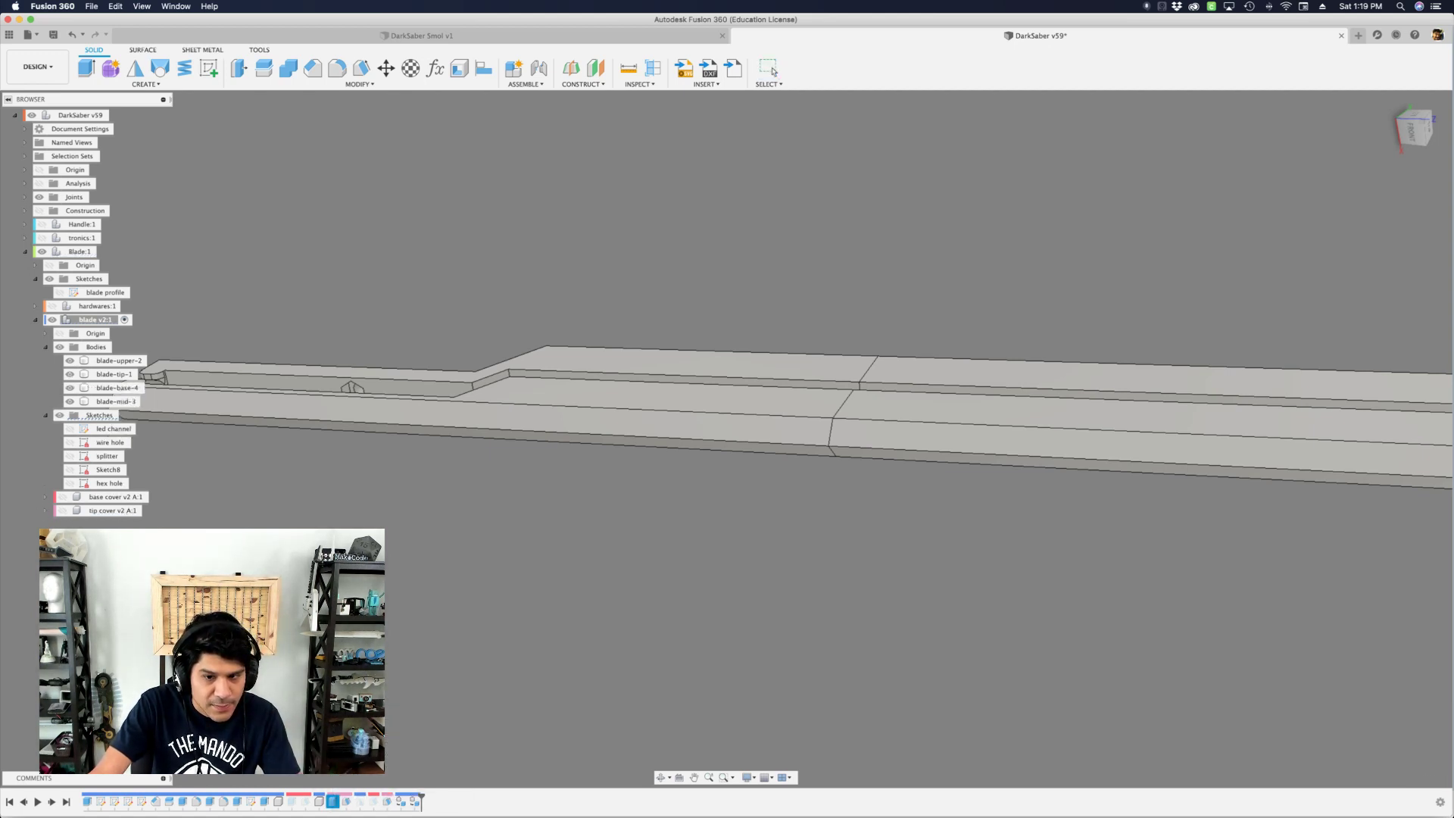
pyautogui.press('Escape')
pyautogui.keyDown('shift'); pyautogui.moveTo(457, 655); pyautogui.dragTo(309, 793, button='middle'); pyautogui.keyUp('shift')
pyautogui.click(316, 801)
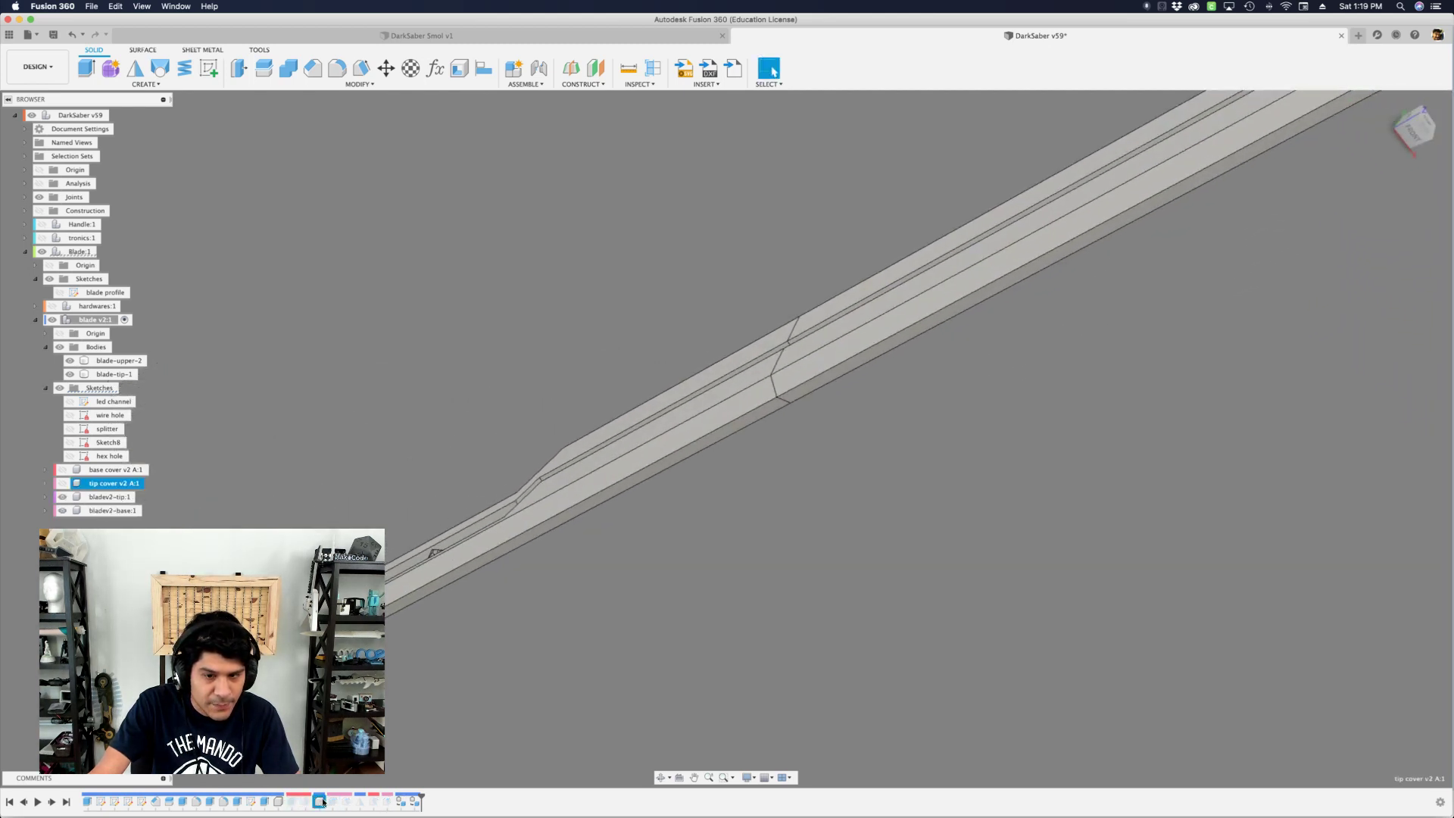
pyautogui.press('Delete')
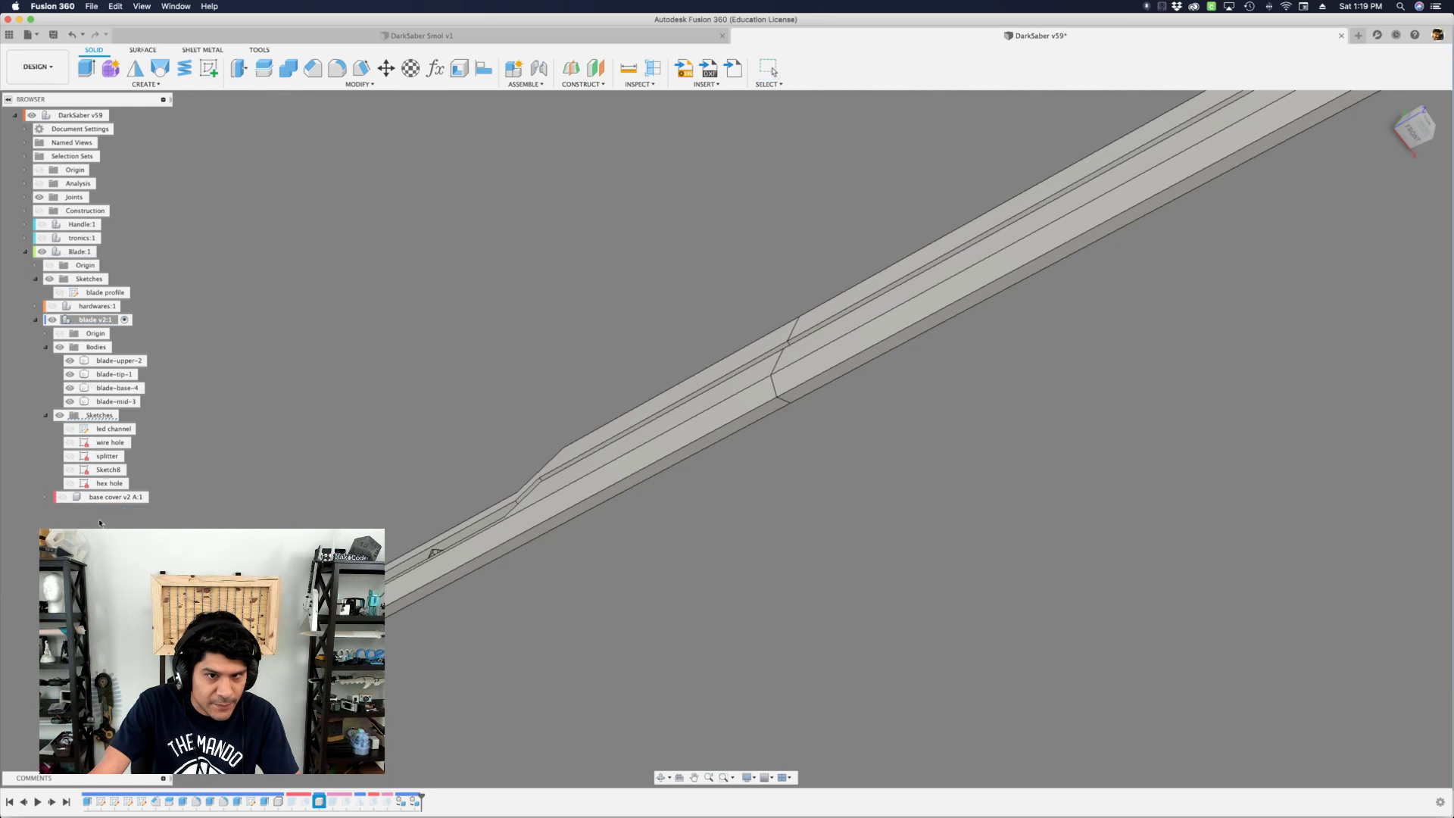
pyautogui.rightClick(279, 802)
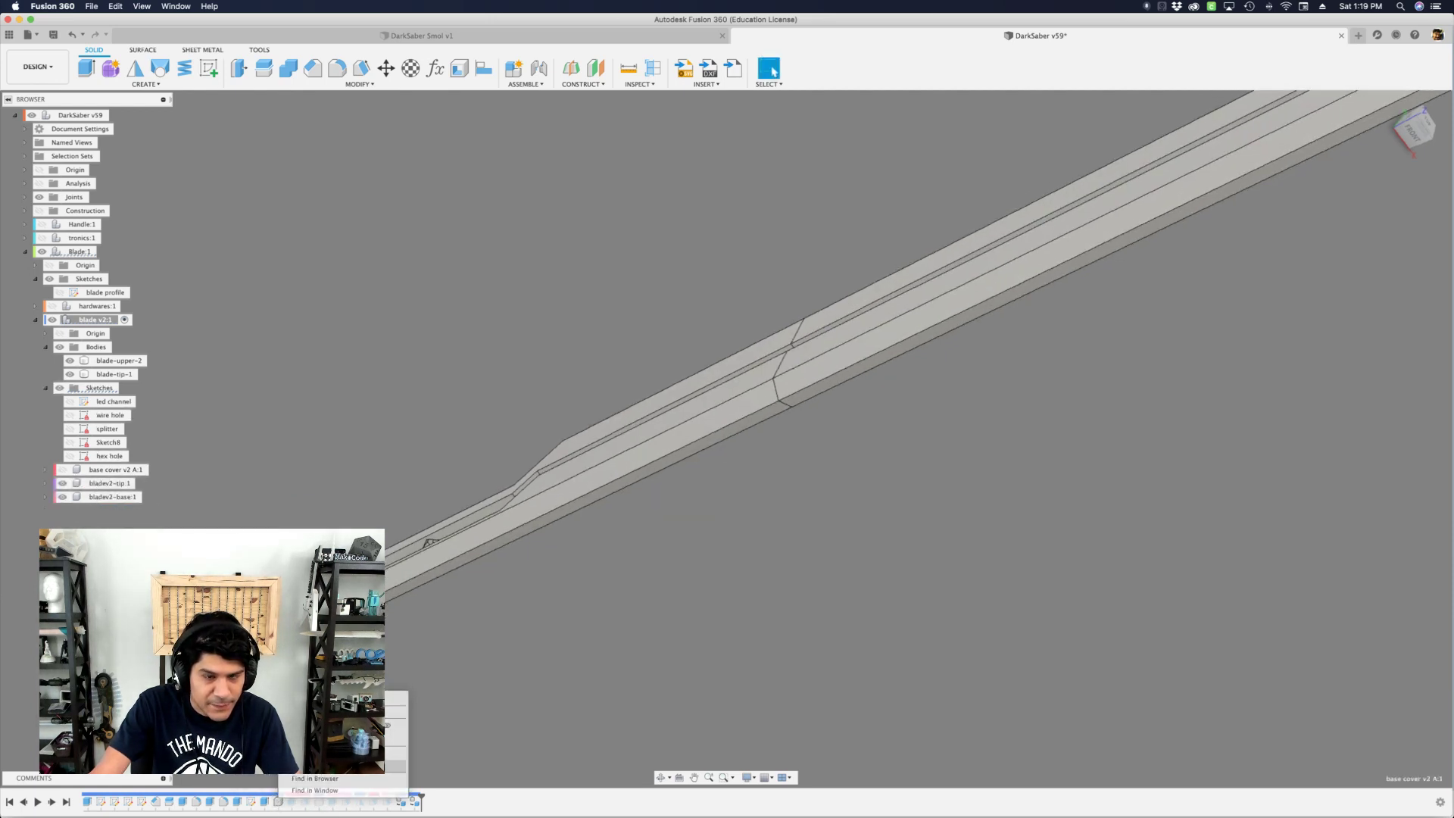
pyautogui.click(386, 725)
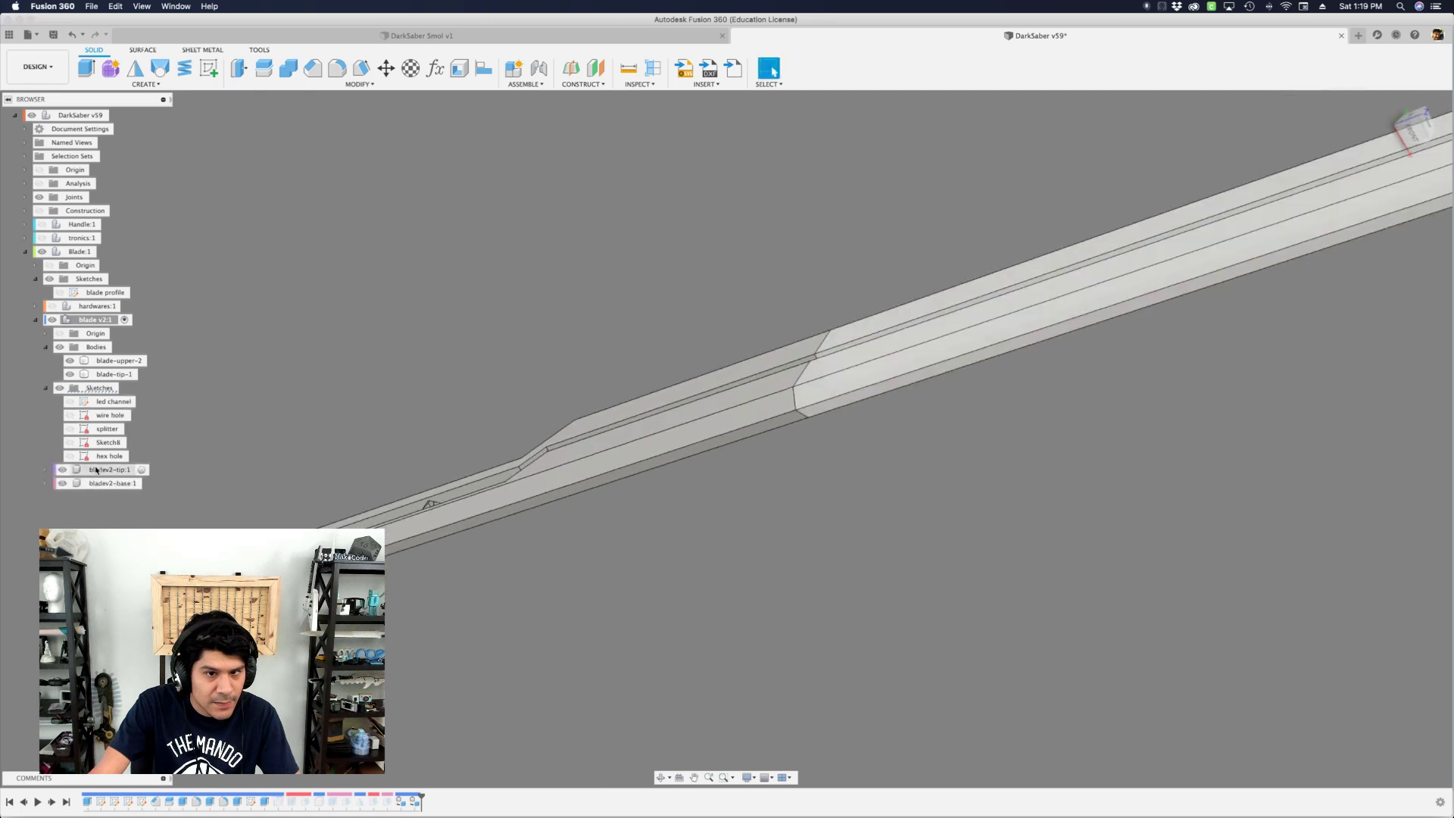
# - Suppress the two end-of-timeline features that turn the blade-base-4 and blade-mid-3 bodies into the bladev2-base and bladev2-tip components
pyautogui.click(106, 470)
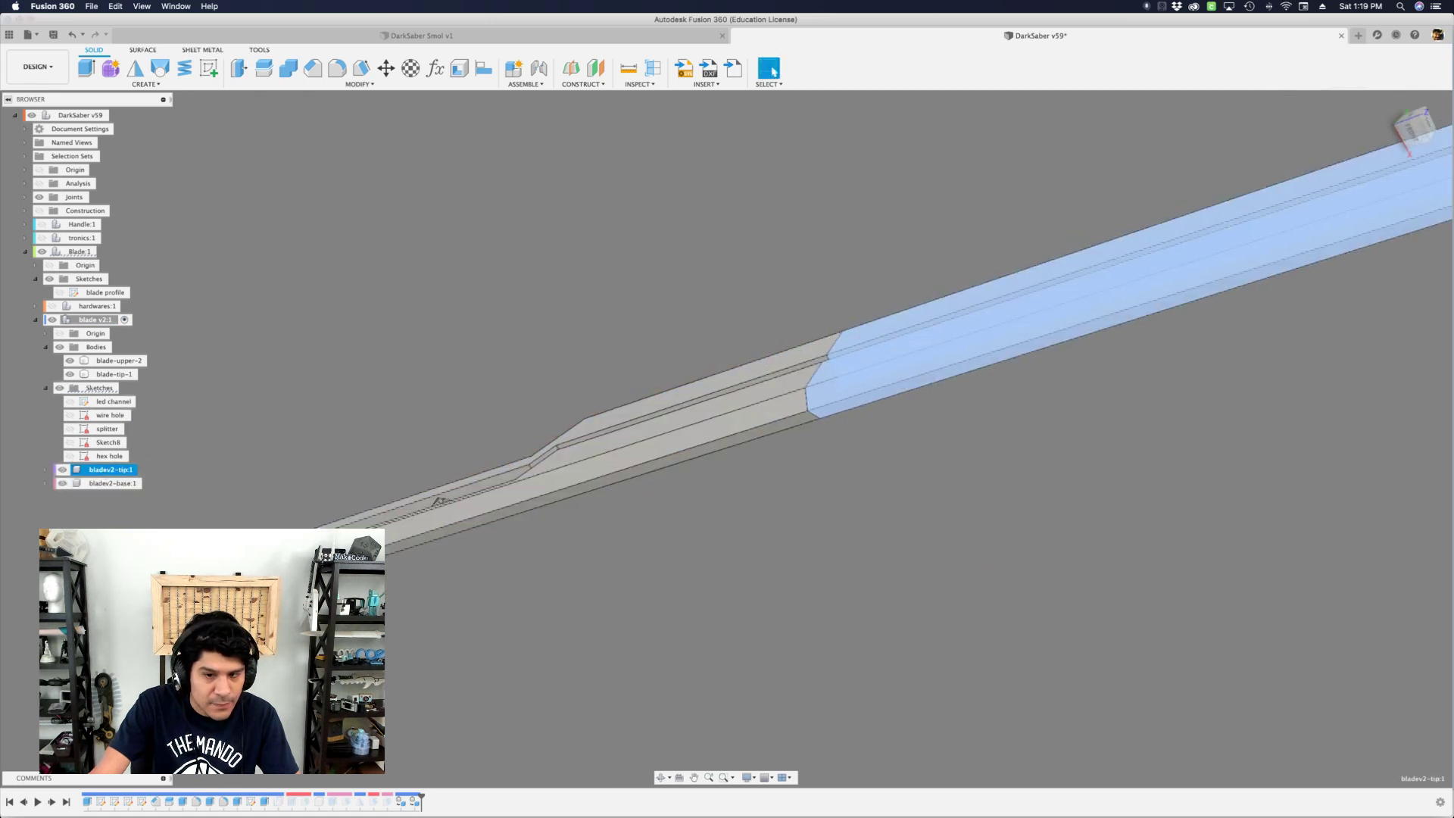
pyautogui.click(416, 803)
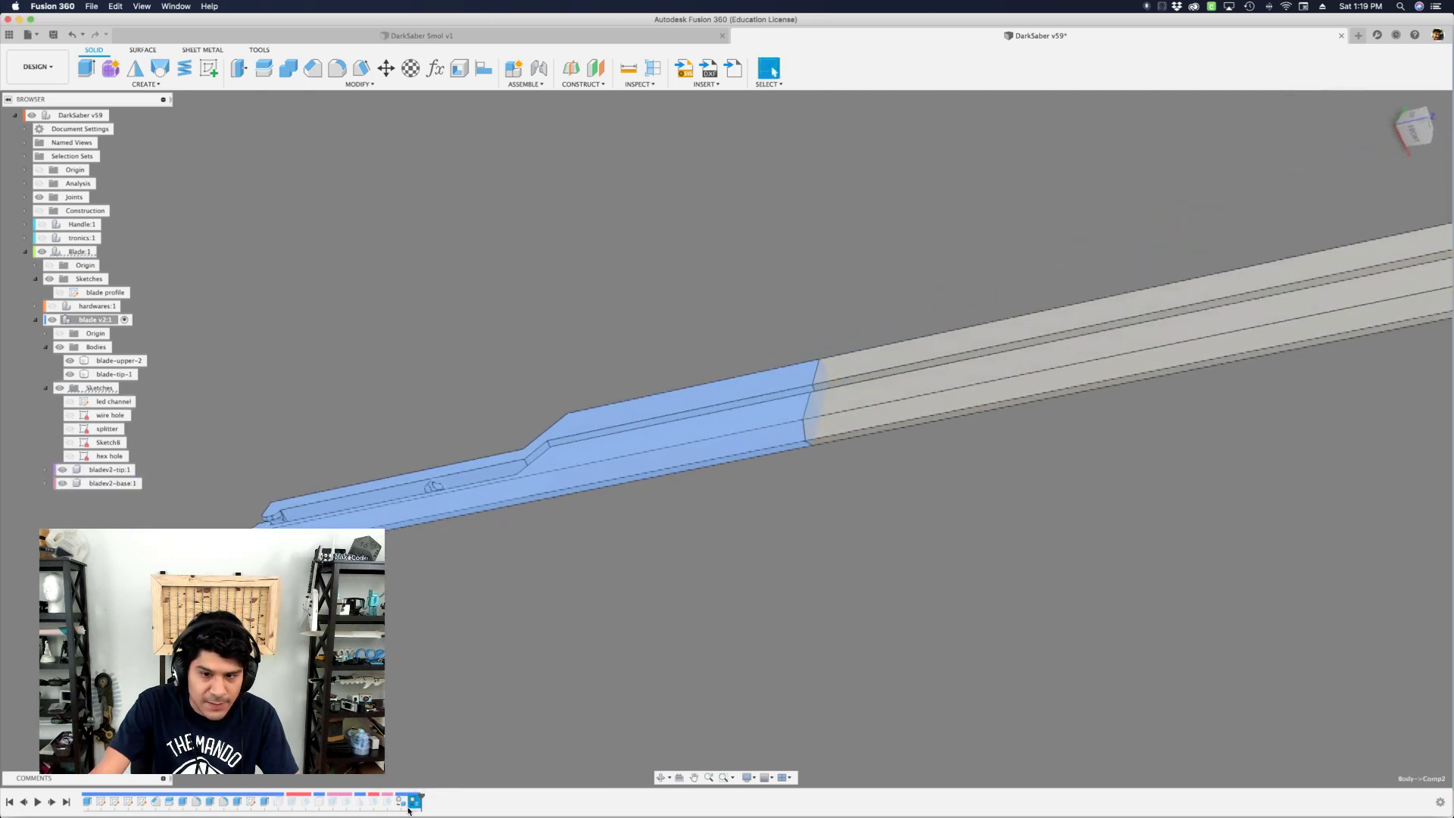
pyautogui.click(401, 802)
pyautogui.rightClick(413, 802)
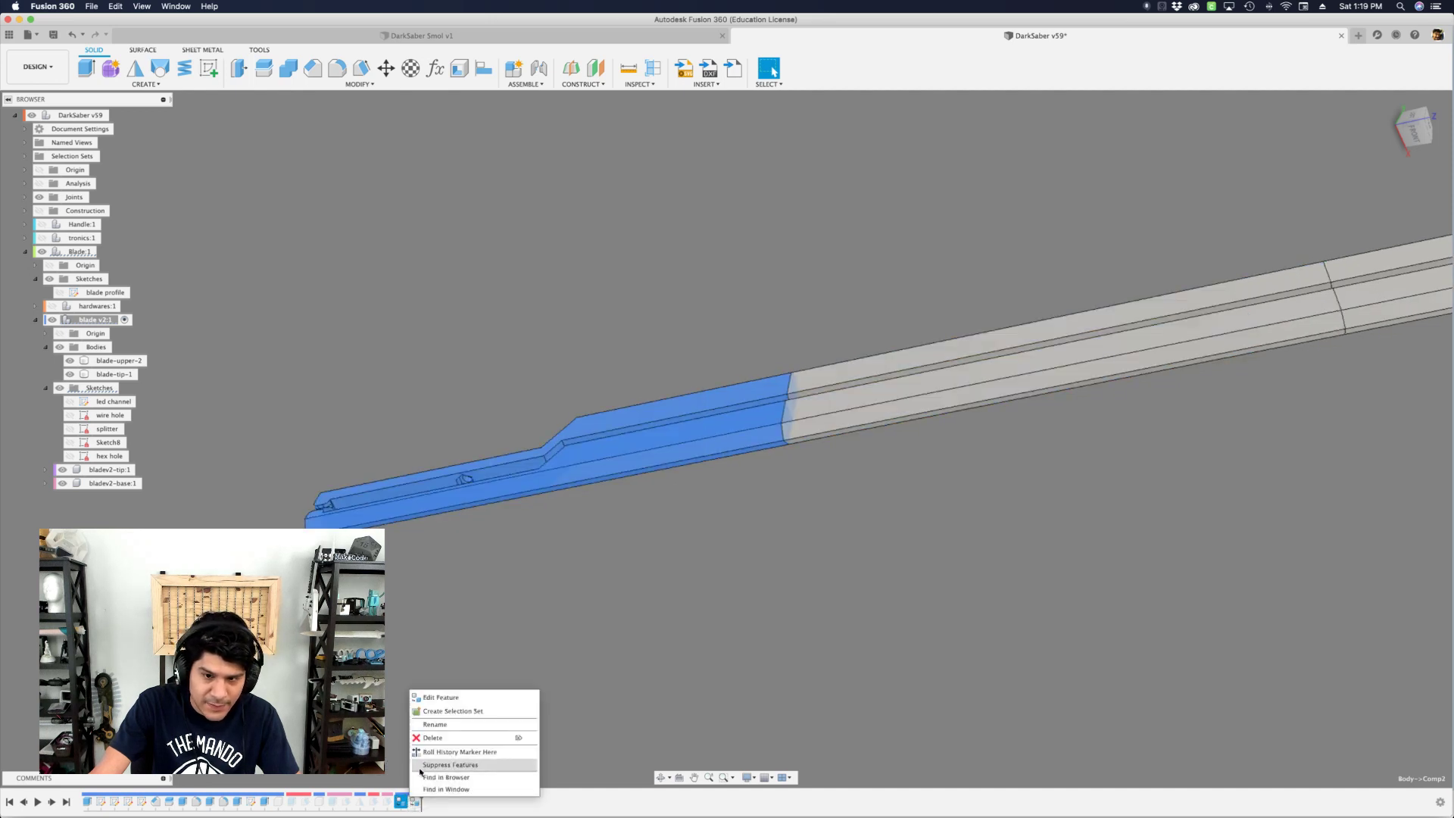
pyautogui.click(446, 768)
pyautogui.rightClick(390, 805)
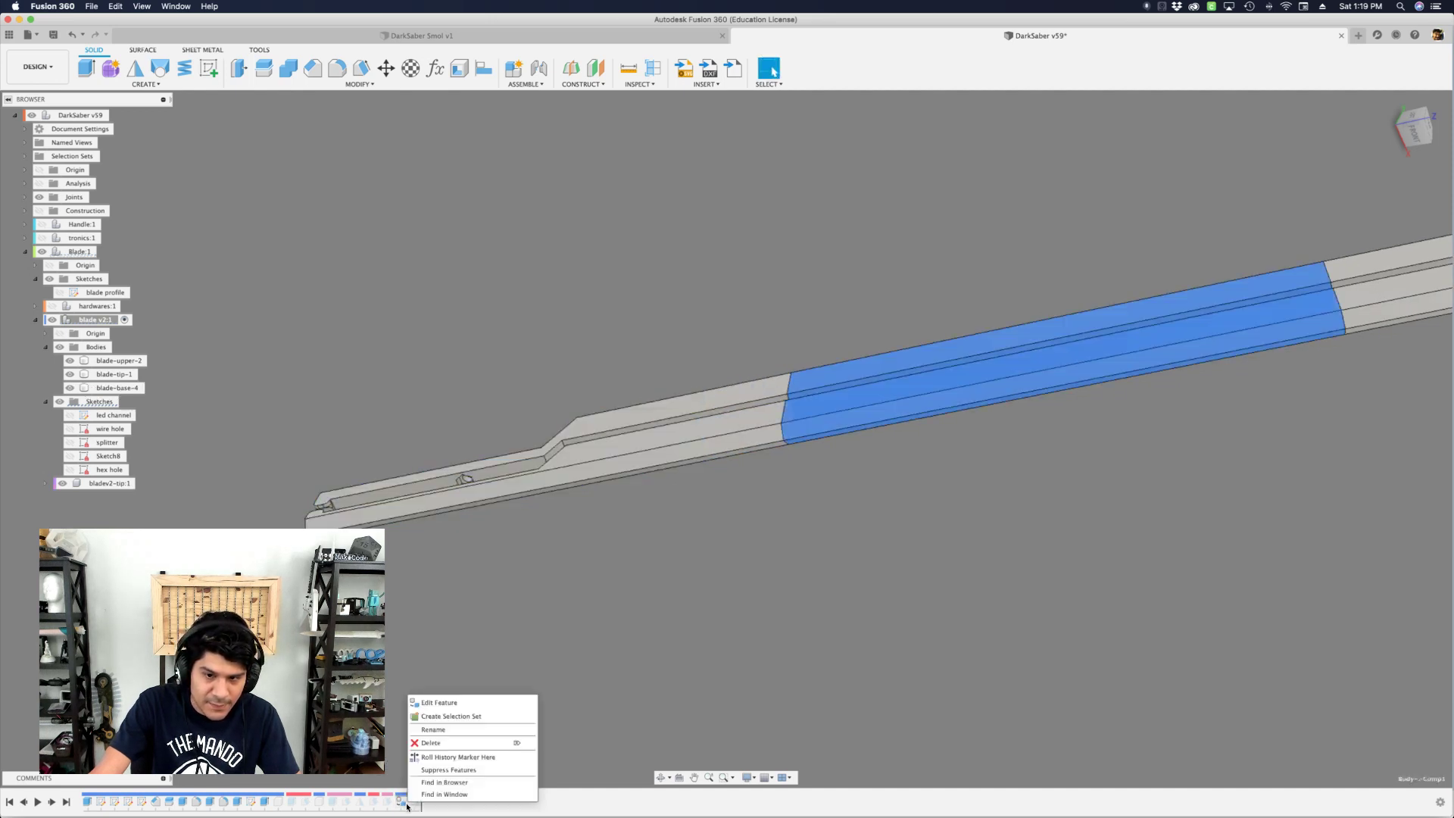
pyautogui.click(428, 773)
pyautogui.scroll(-3, 428, 773)
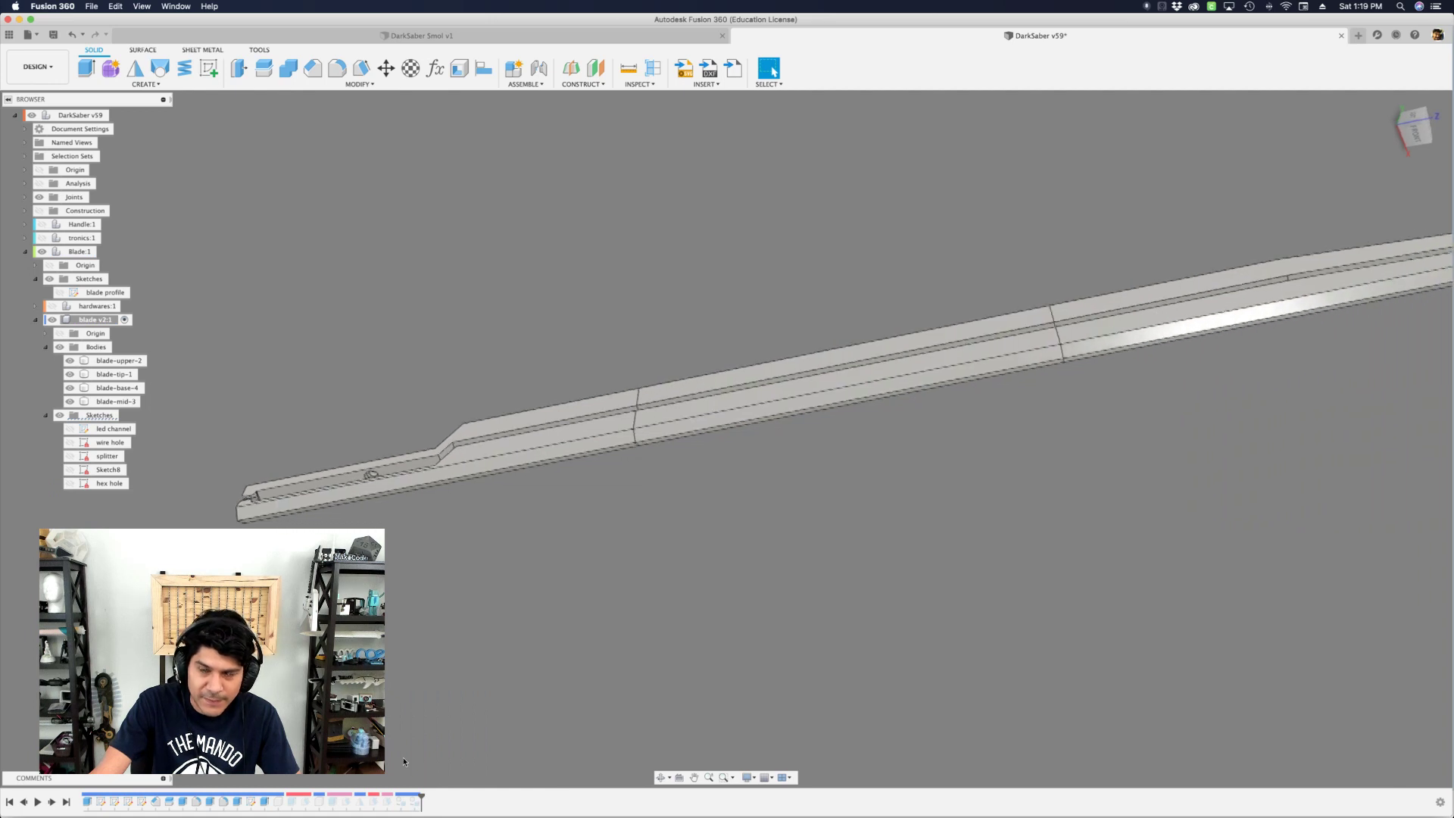
pyautogui.keyDown('shift'); pyautogui.moveTo(447, 730); pyautogui.dragTo(470, 679, button='middle'); pyautogui.keyUp('shift')
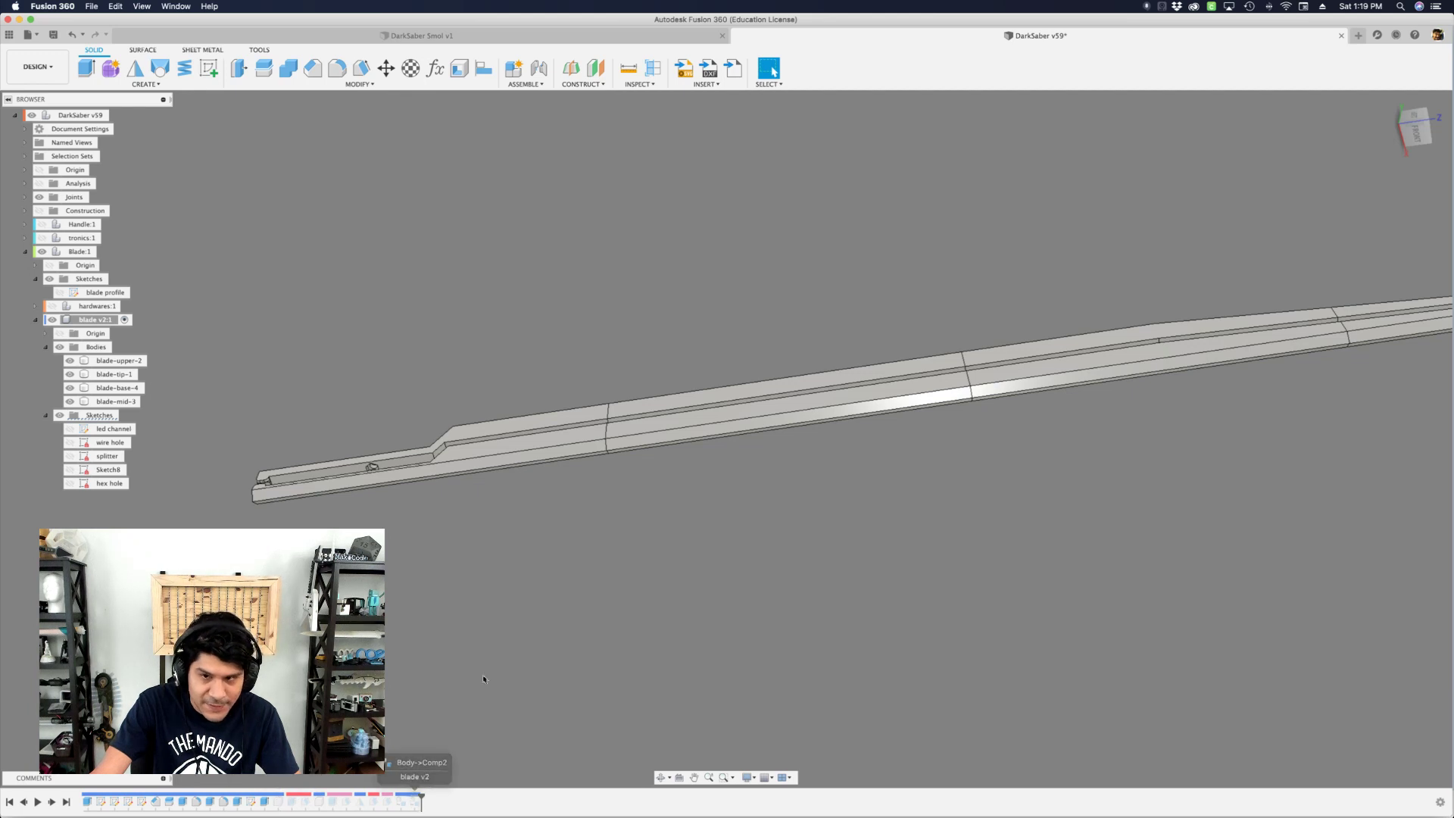
pyautogui.scroll(-2, 489, 667)
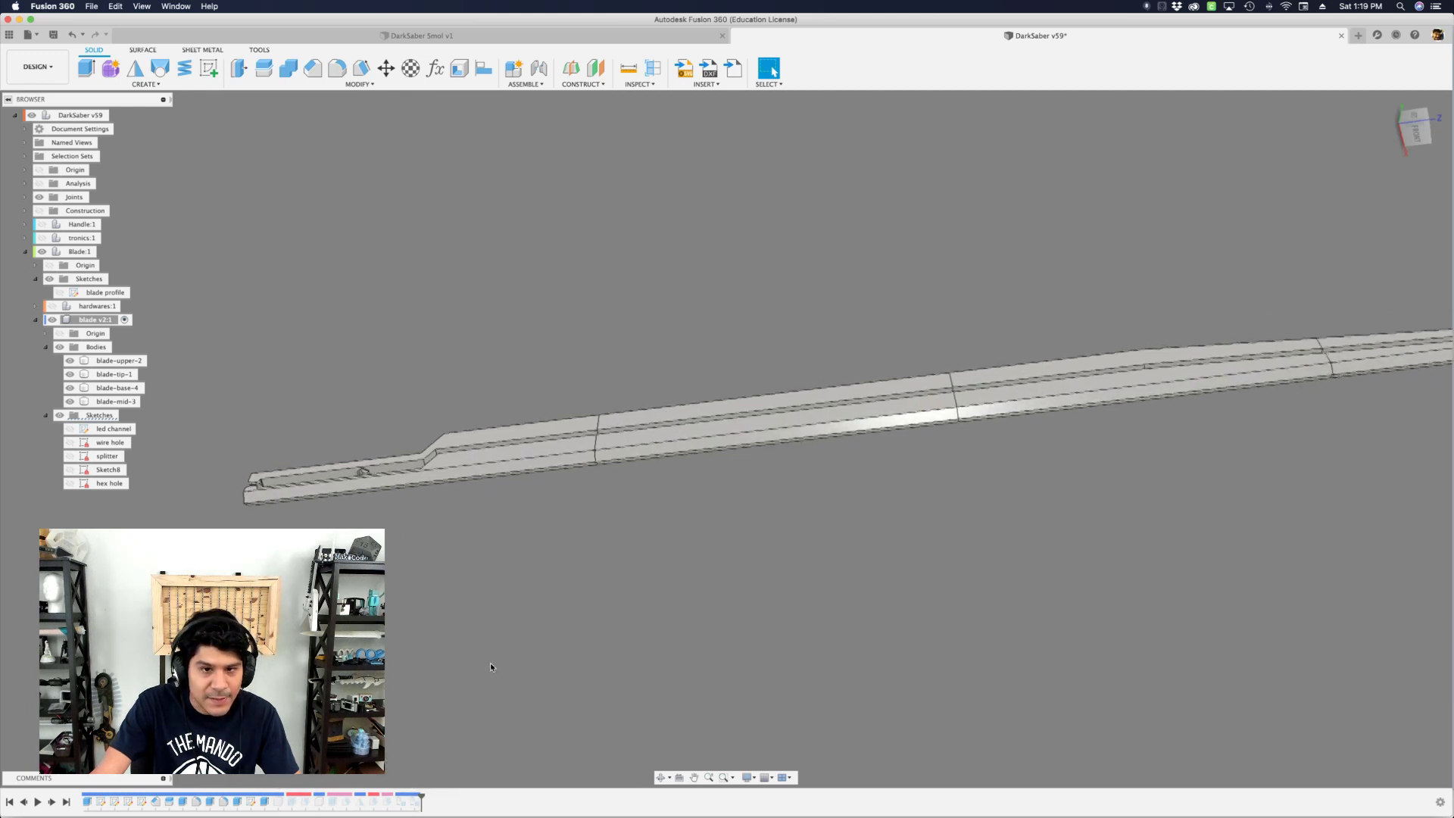
# - Collapse the Bodies folder of blade v2 and create an active internal component named covers under blade v2
pyautogui.click(46, 348)
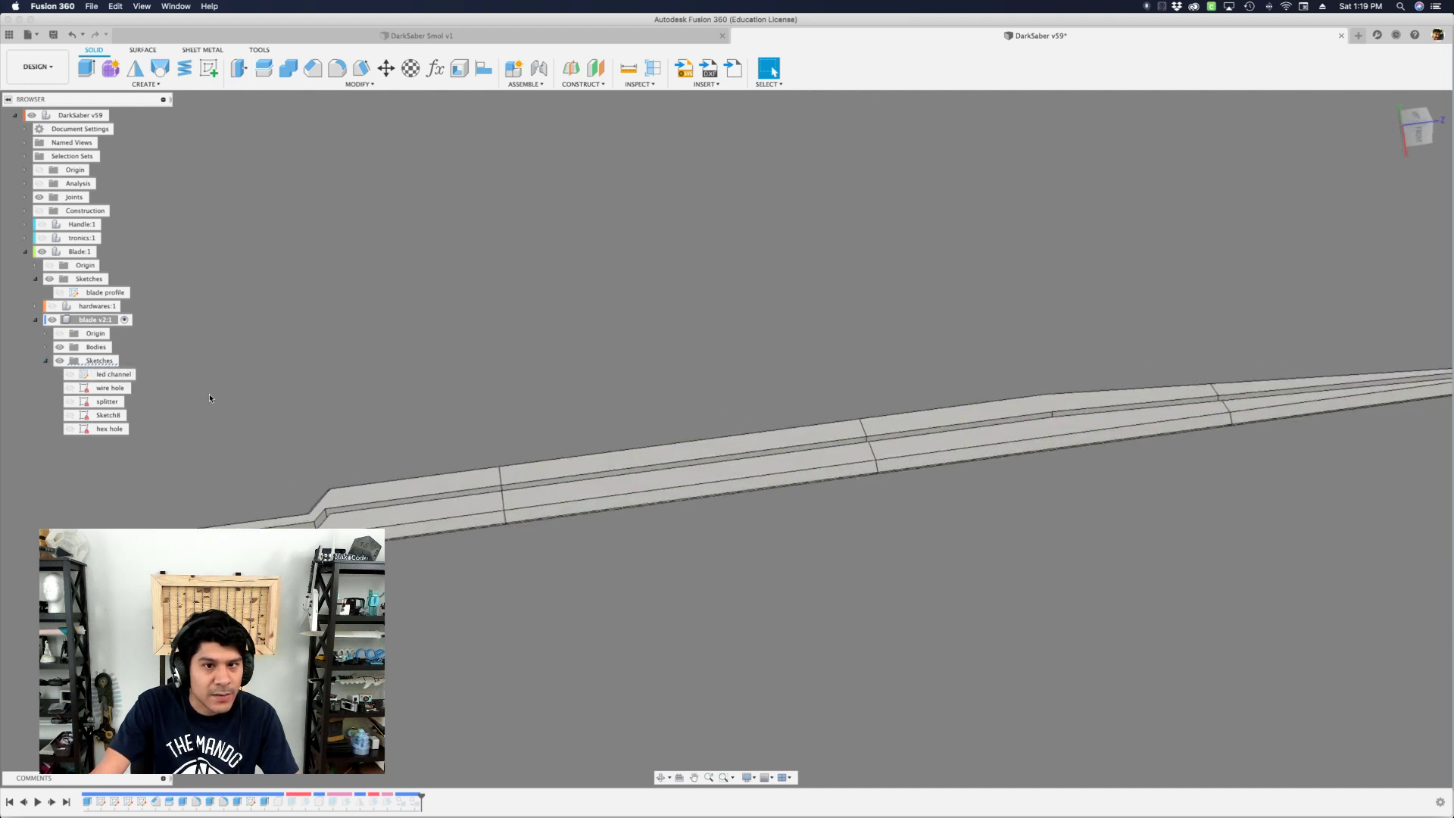
pyautogui.press('n')
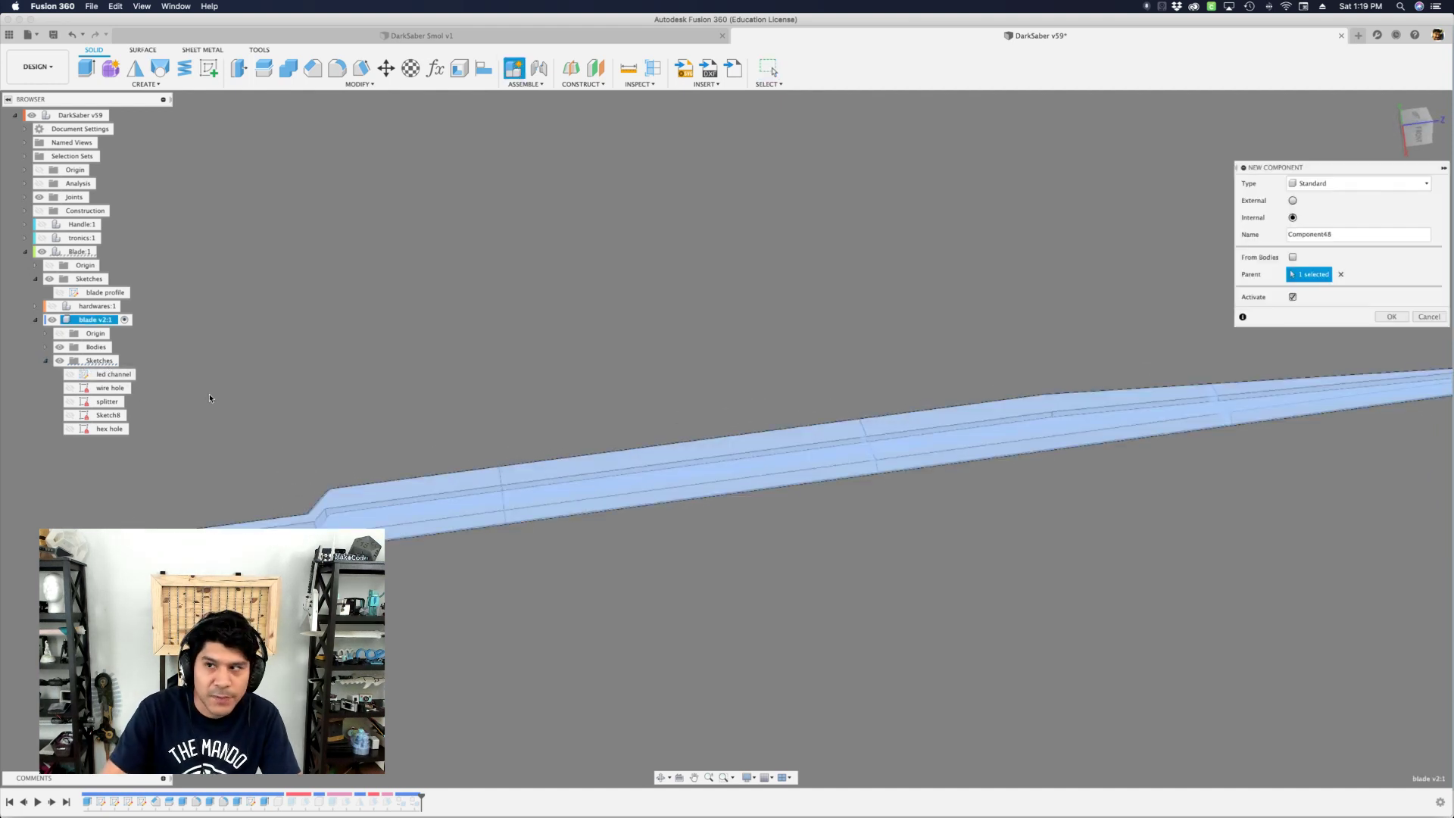
pyautogui.doubleClick(1366, 238)
pyautogui.write('d')
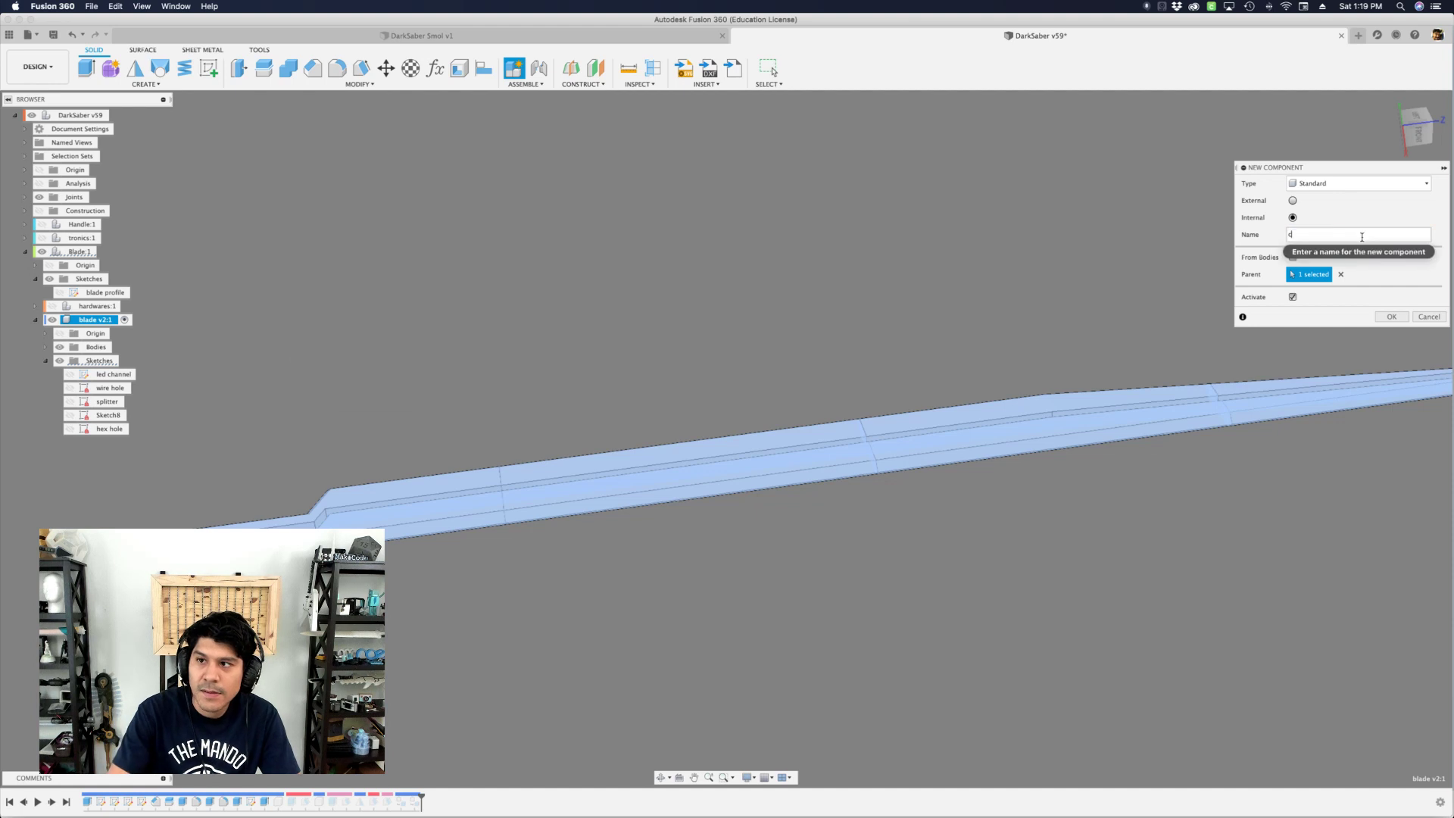
pyautogui.press('Return')
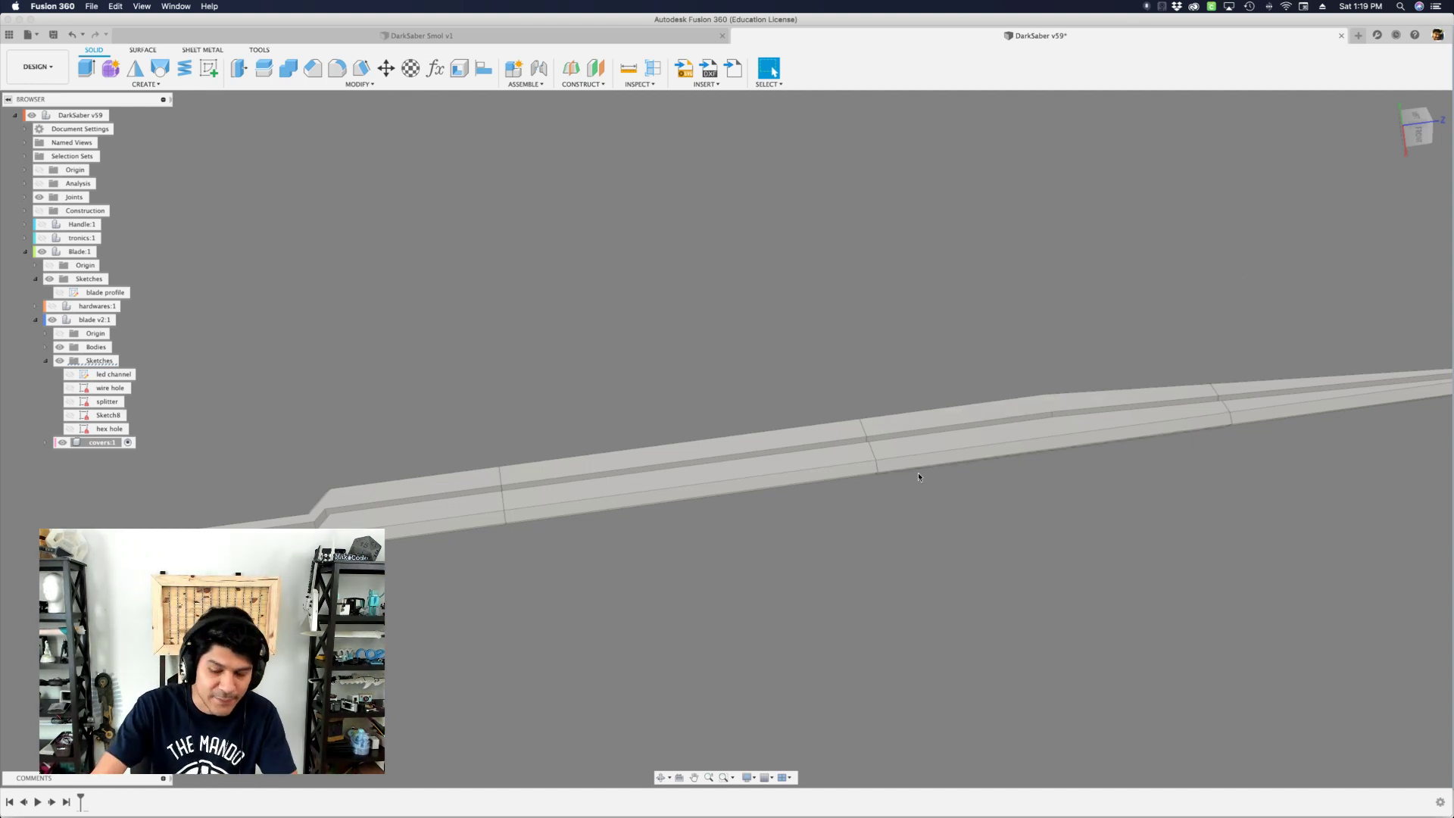
# - Create an active internal component named cover side inside the covers component
pyautogui.hotkey('shift', 'n')
pyautogui.click(1343, 236)
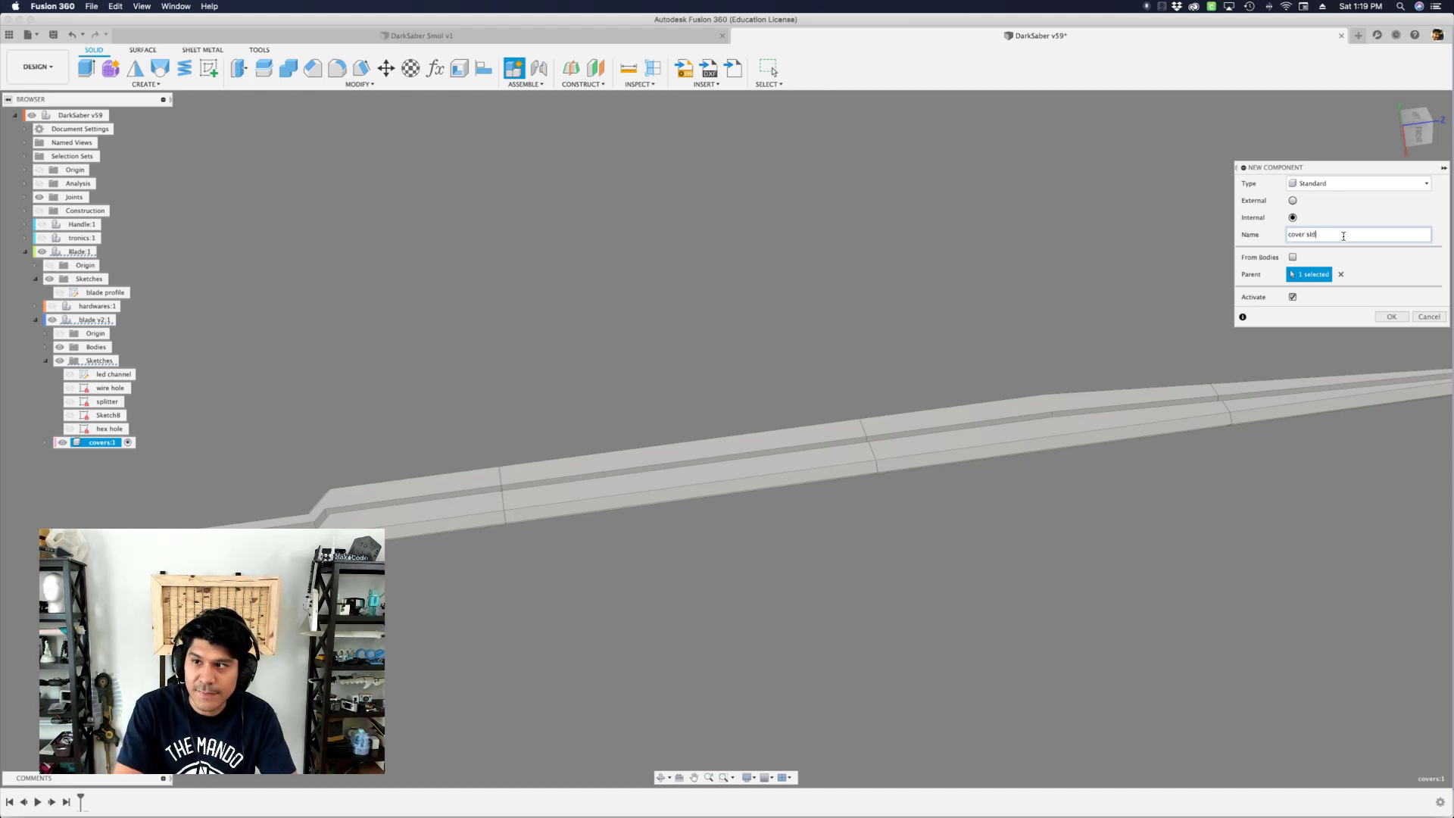
pyautogui.press('Return')
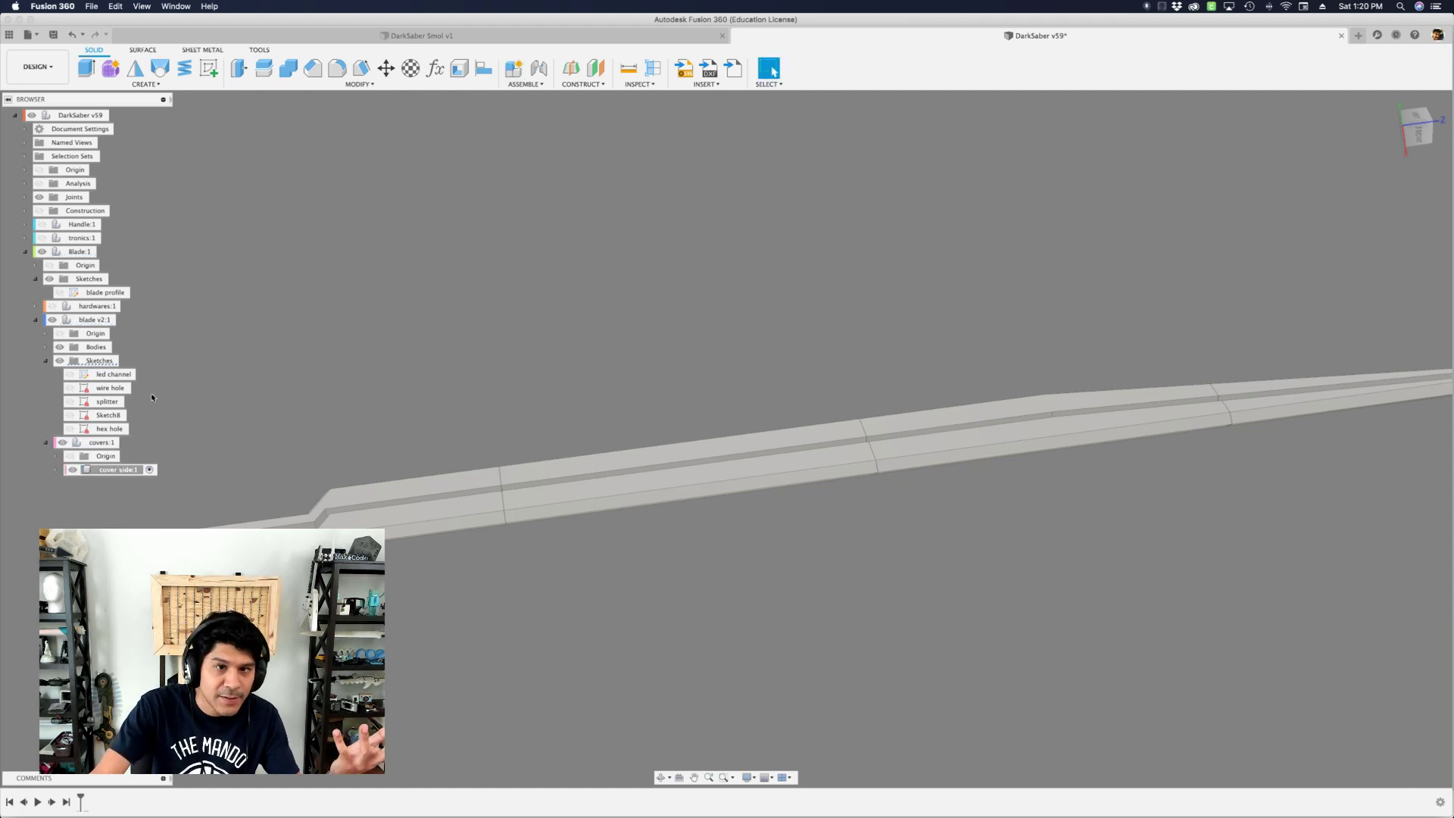
# - Rename Sketch8 as covers, show it, and open it for editing in a view square to the sketch
pyautogui.click(110, 415)
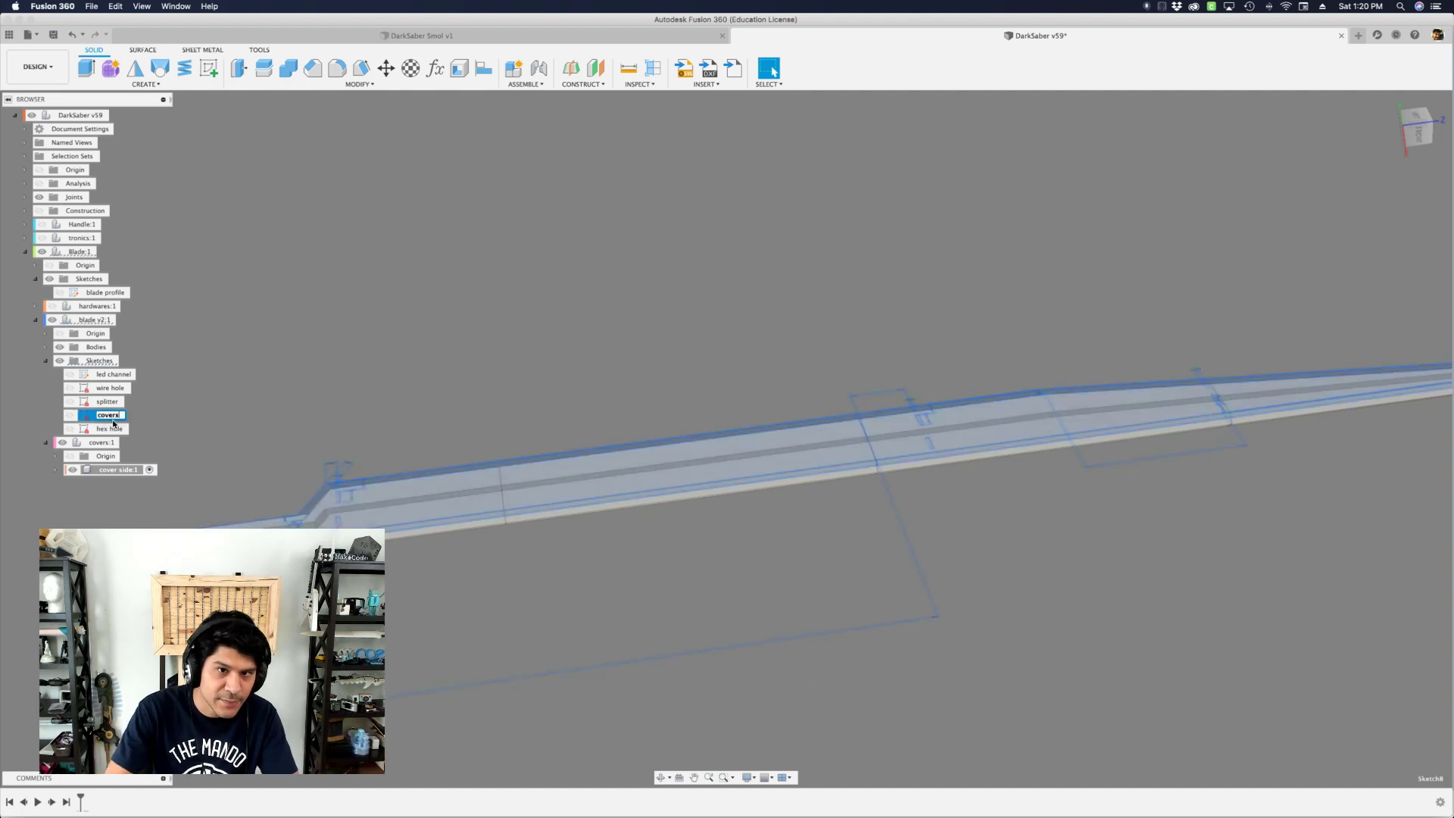
pyautogui.click(70, 415)
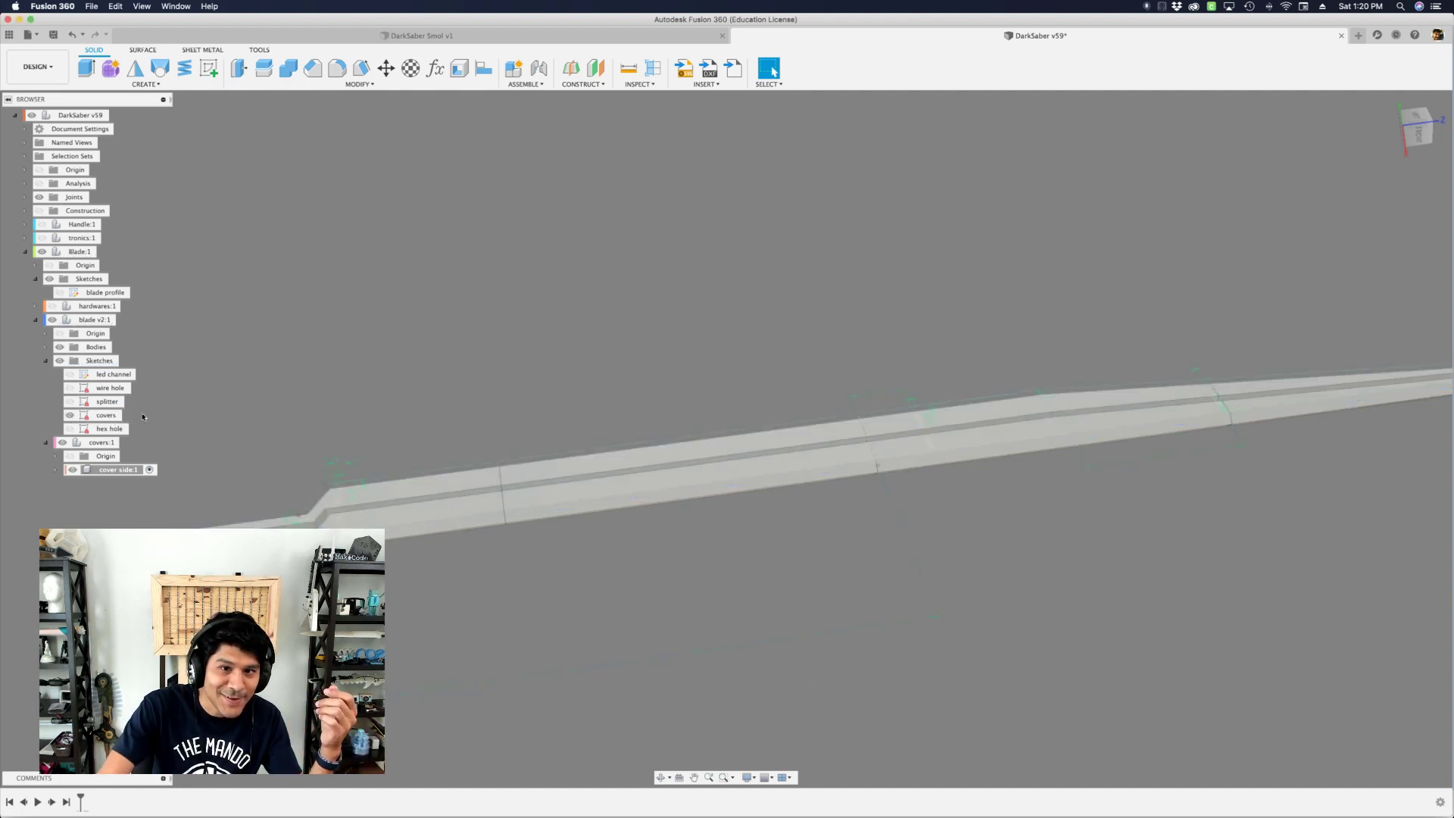
pyautogui.doubleClick(90, 418)
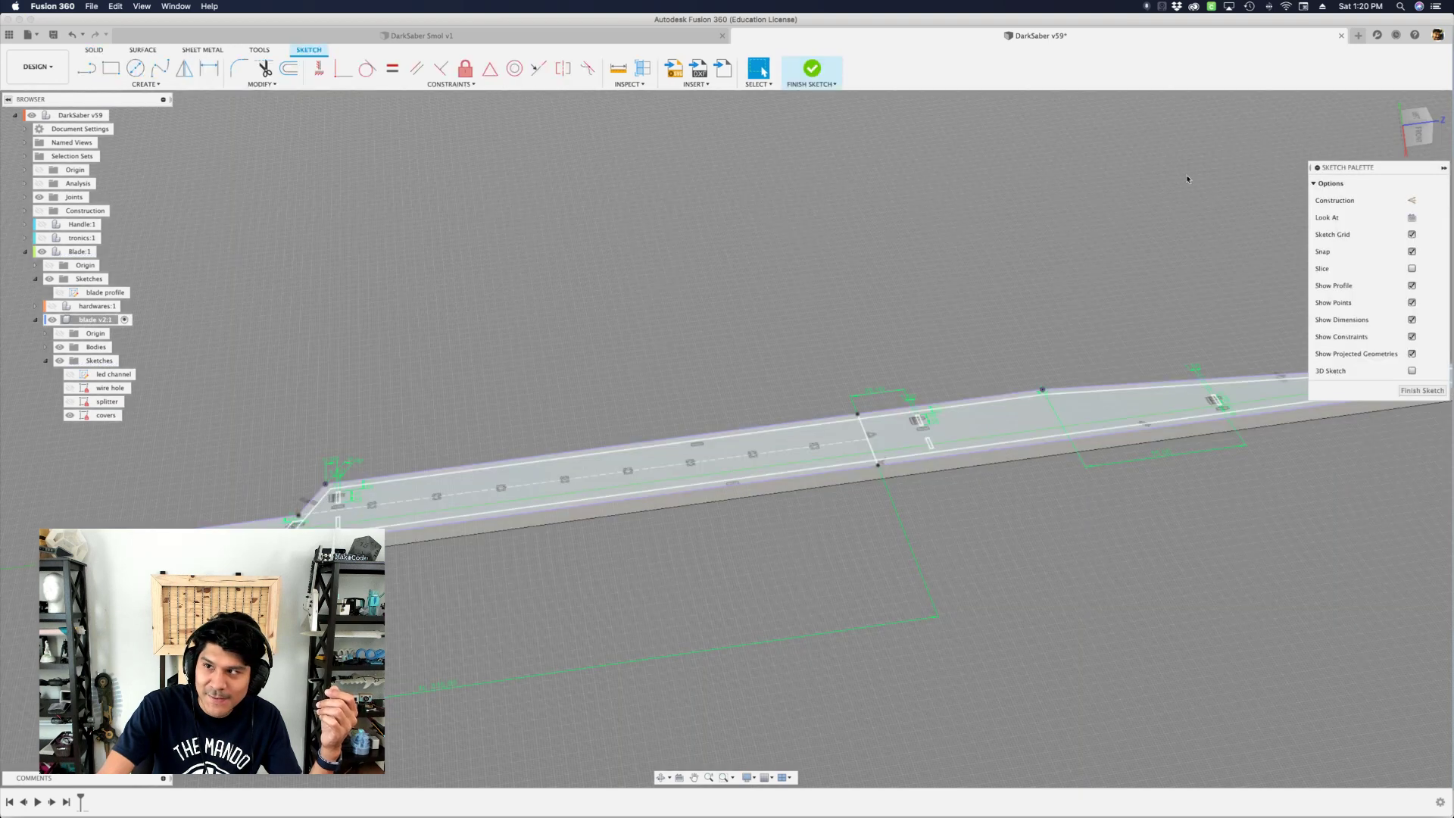
pyautogui.click(1416, 119)
pyautogui.scroll(5, 693, 437)
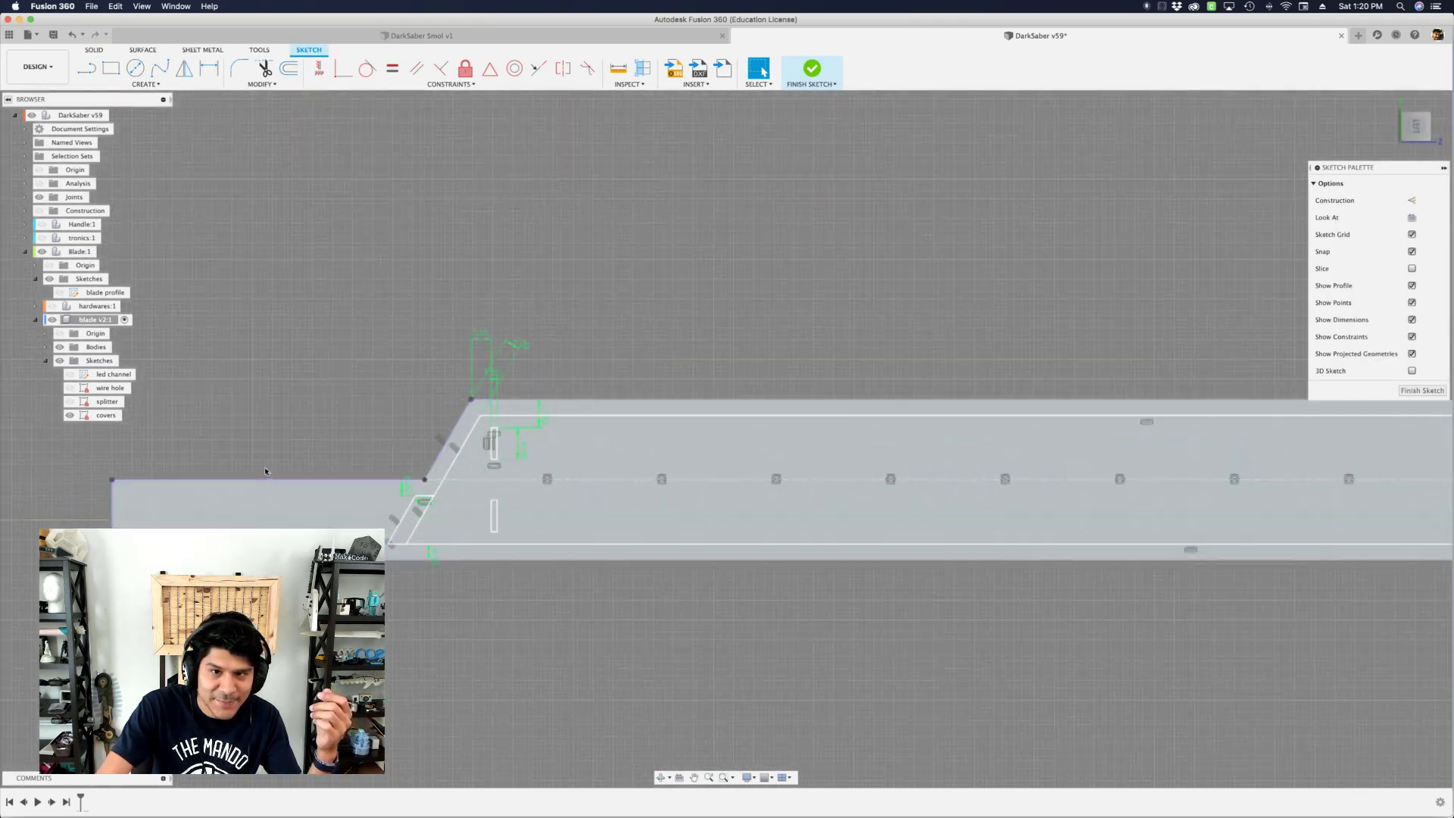
# - Delete the pair of slot rectangles near the angled base end and the pair just past the vertical dividing line
pyautogui.doubleClick(688, 430)
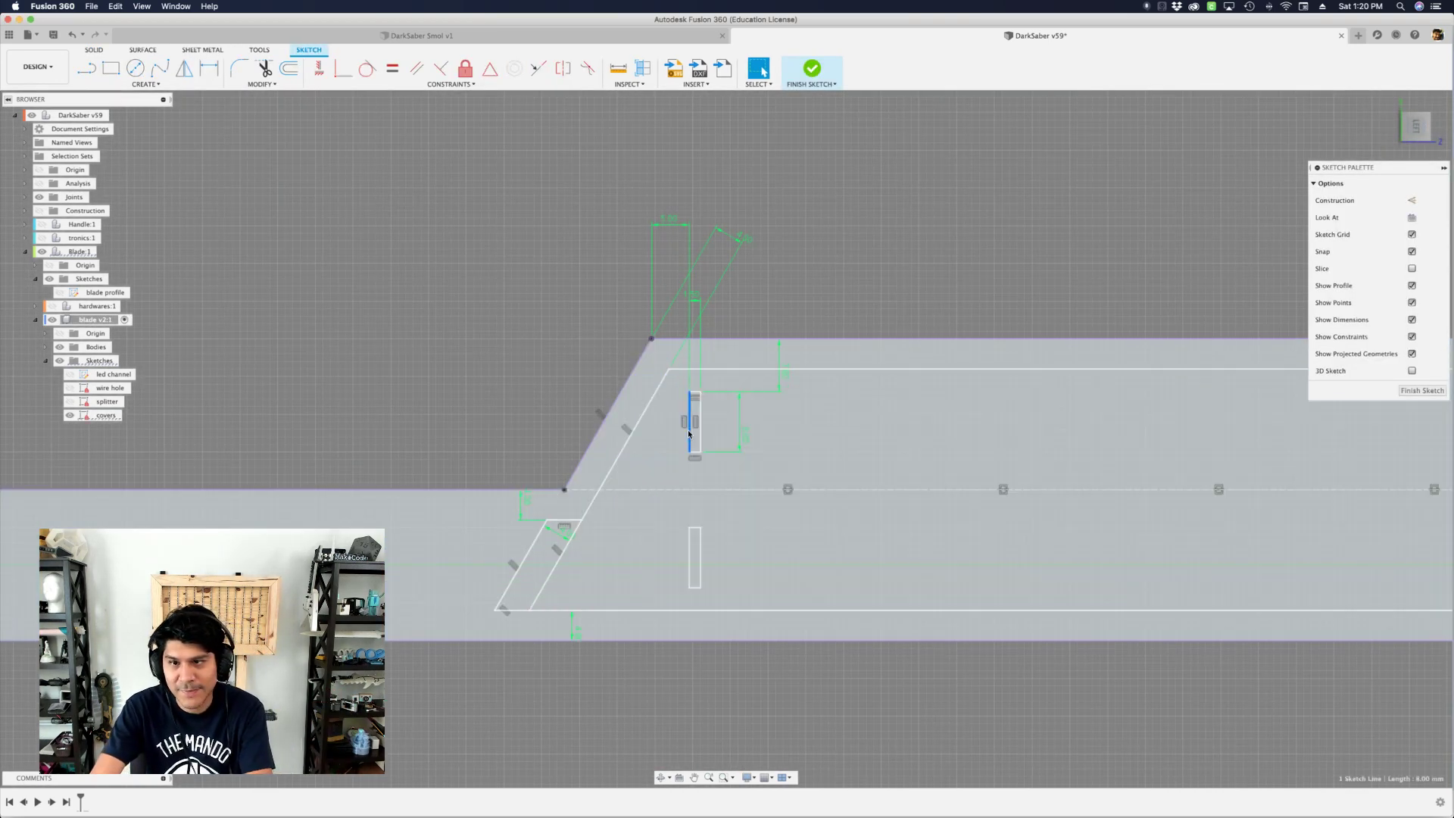
pyautogui.press('Delete')
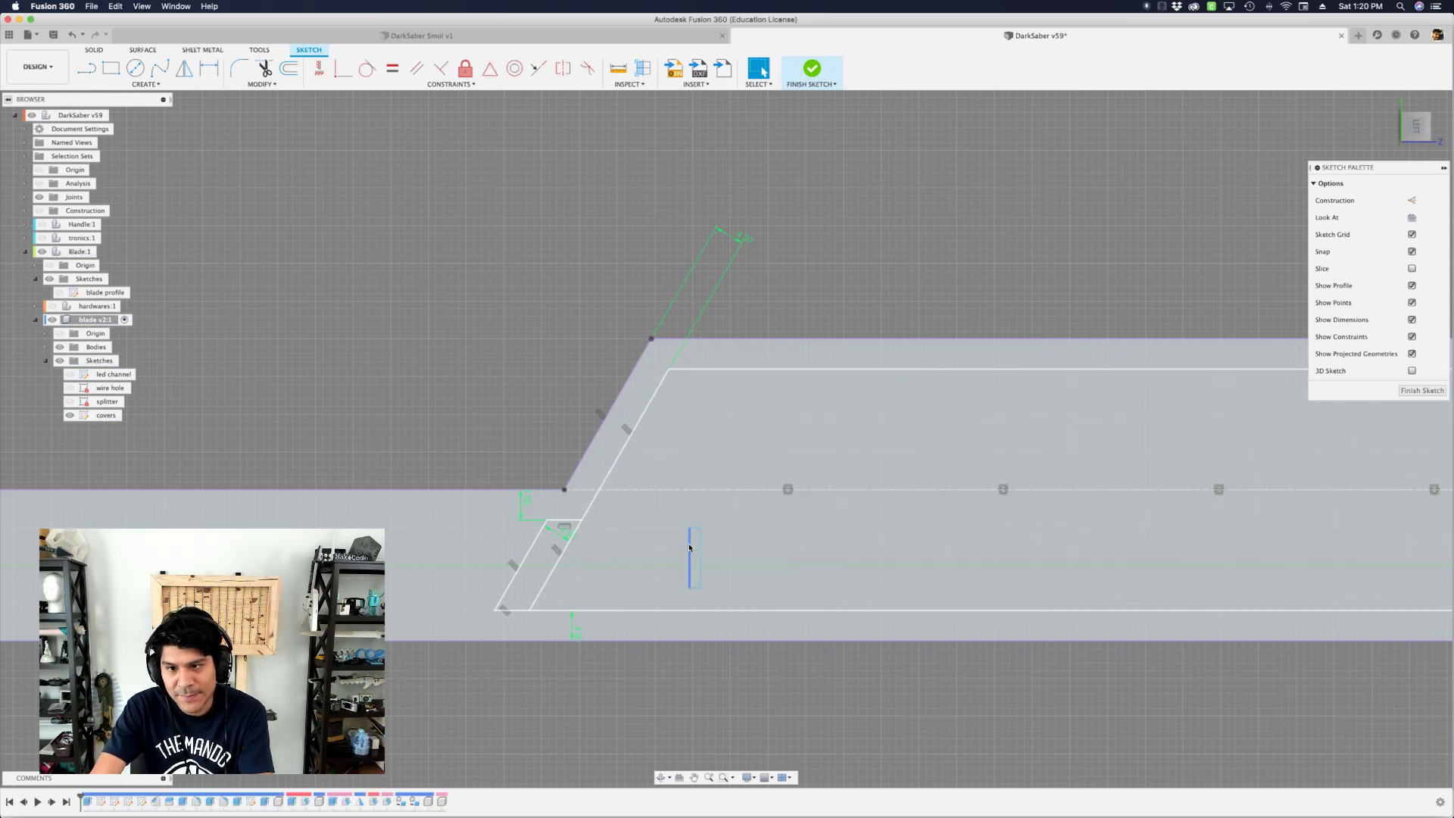
pyautogui.scroll(-5, 464, 459)
pyautogui.scroll(5, 999, 375)
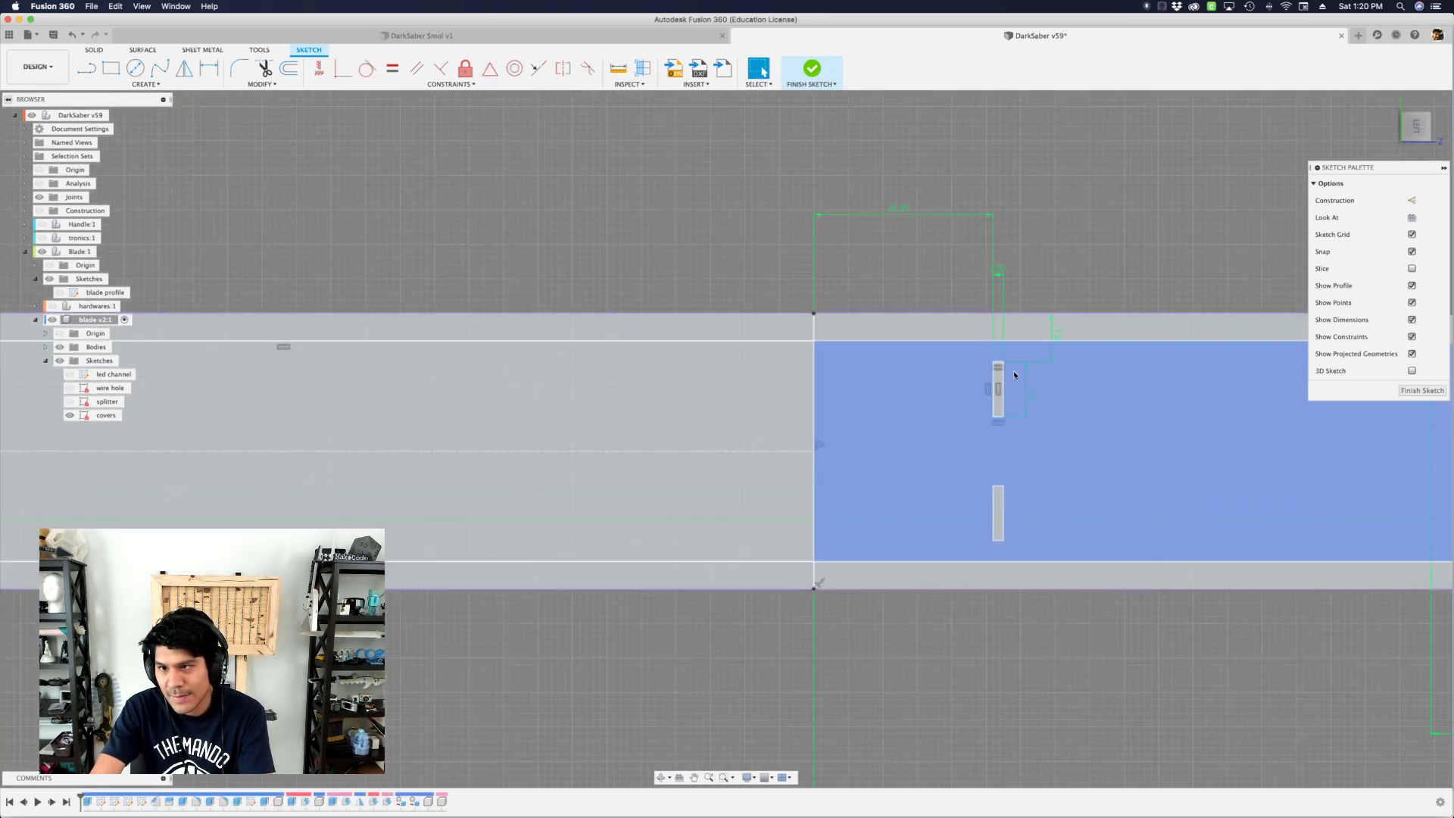
pyautogui.press('Delete')
pyautogui.doubleClick(1004, 498)
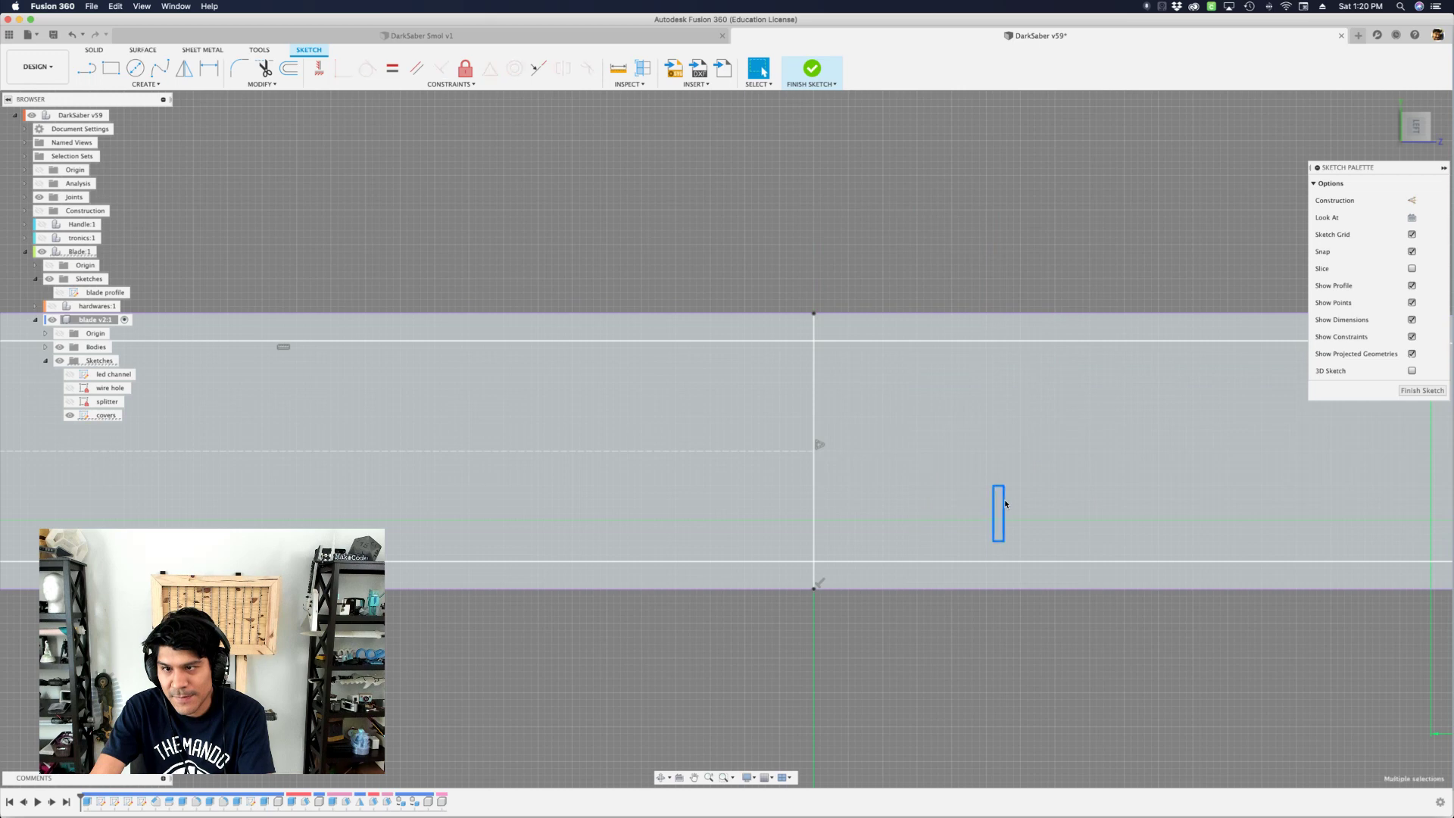
pyautogui.press('Delete')
# - Delete the single slot rectangle in the tapered tip section of the covers sketch
pyautogui.scroll(-4, 757, 258)
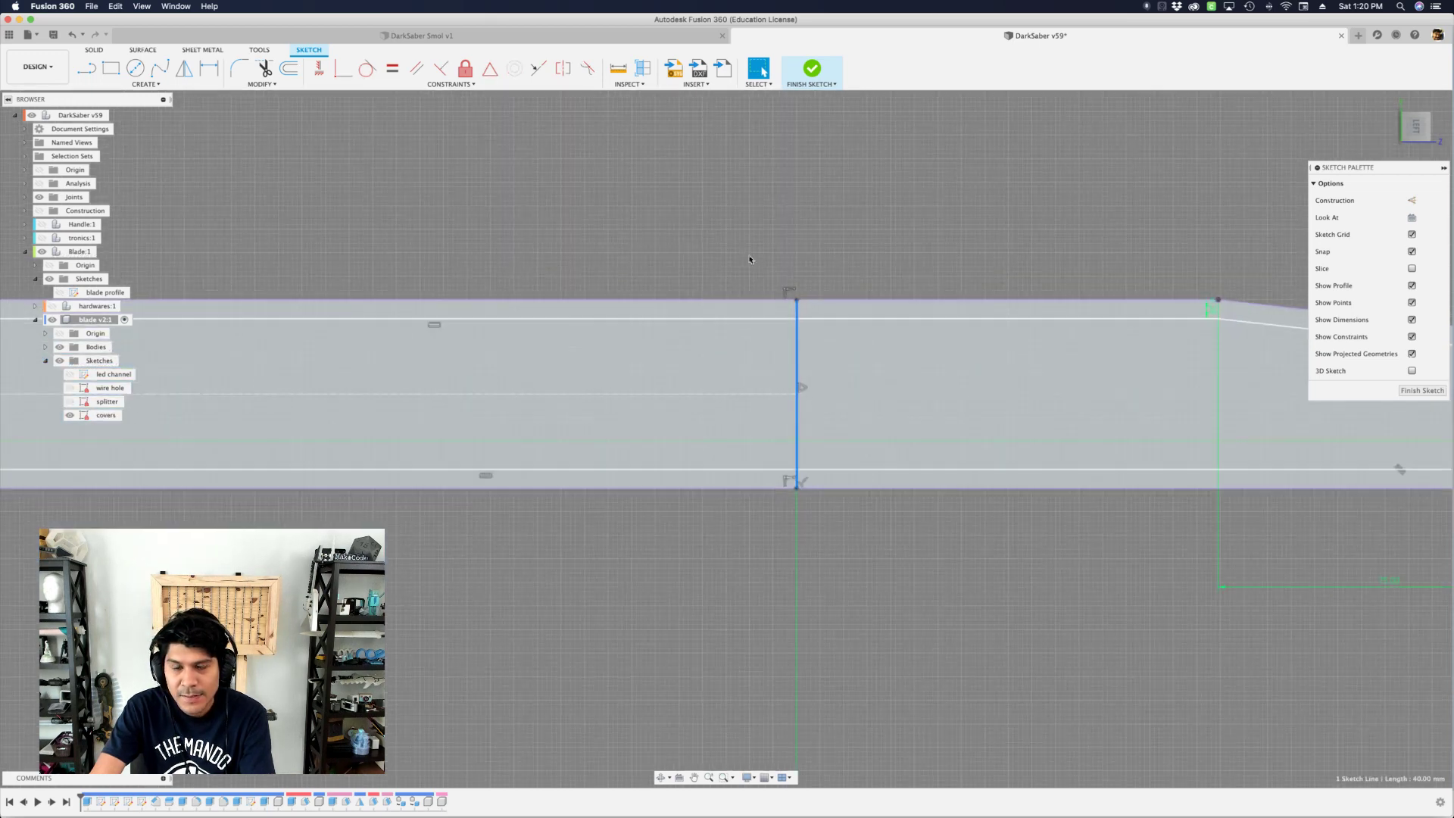
pyautogui.scroll(-2, 856, 198)
pyautogui.moveTo(999, 312); pyautogui.dragTo(929, 402, button='middle')
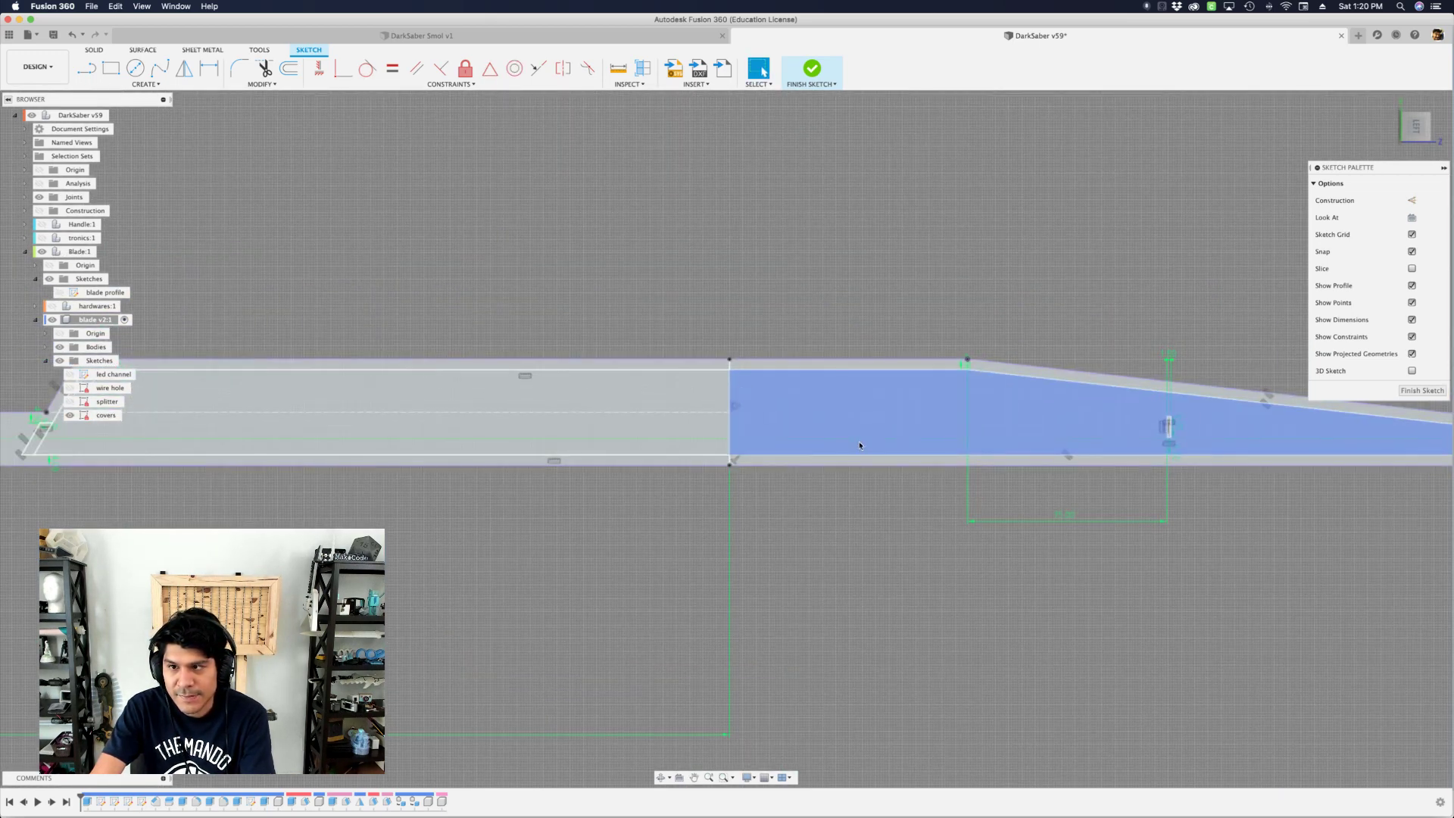
pyautogui.click(929, 402)
pyautogui.scroll(-4, 929, 402)
pyautogui.scroll(5, 1114, 413)
pyautogui.scroll(4, 1114, 414)
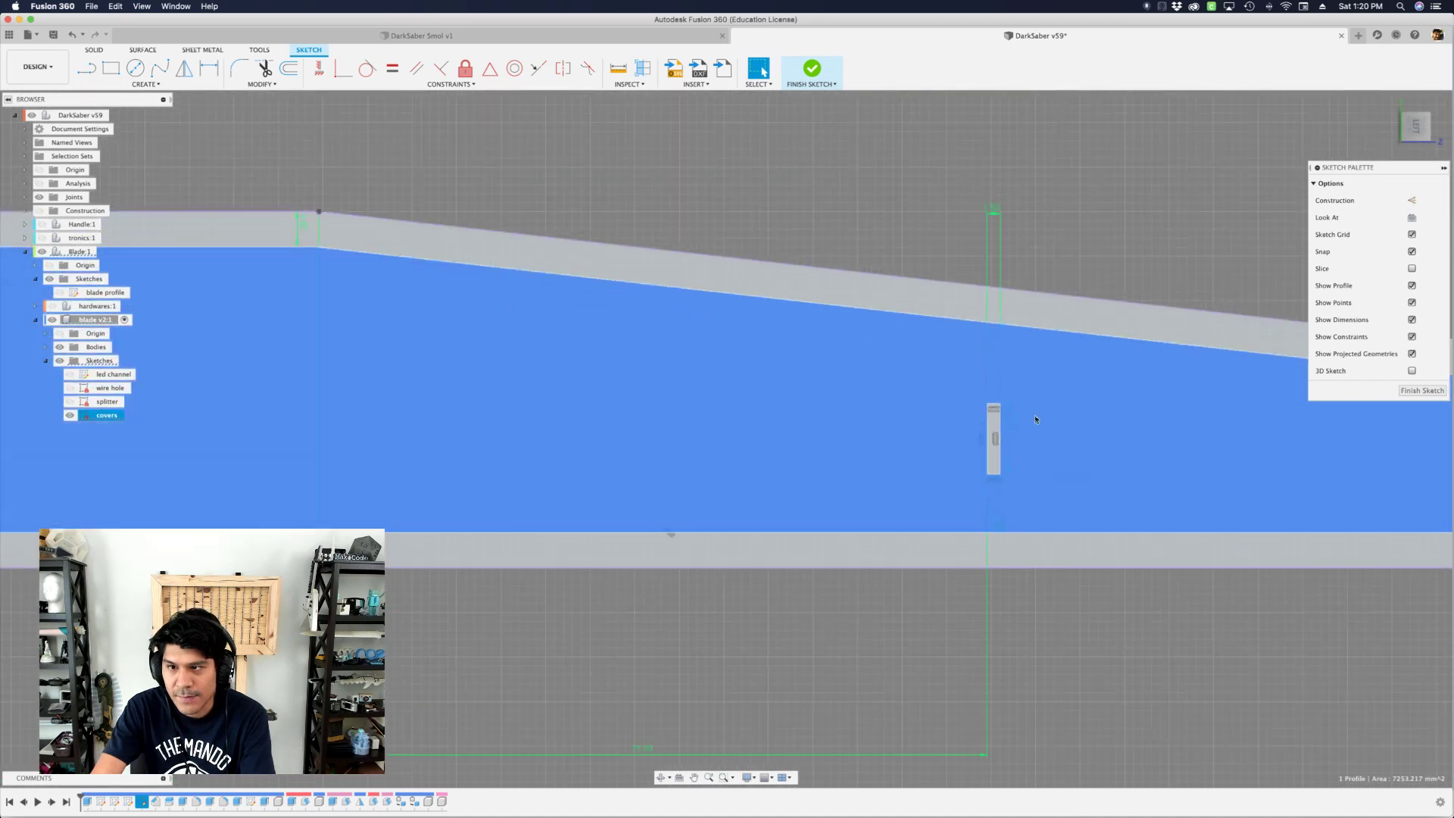
pyautogui.keyDown('shift'); pyautogui.click(1000, 436); pyautogui.keyUp('shift')
pyautogui.scroll(-5, 694, 344)
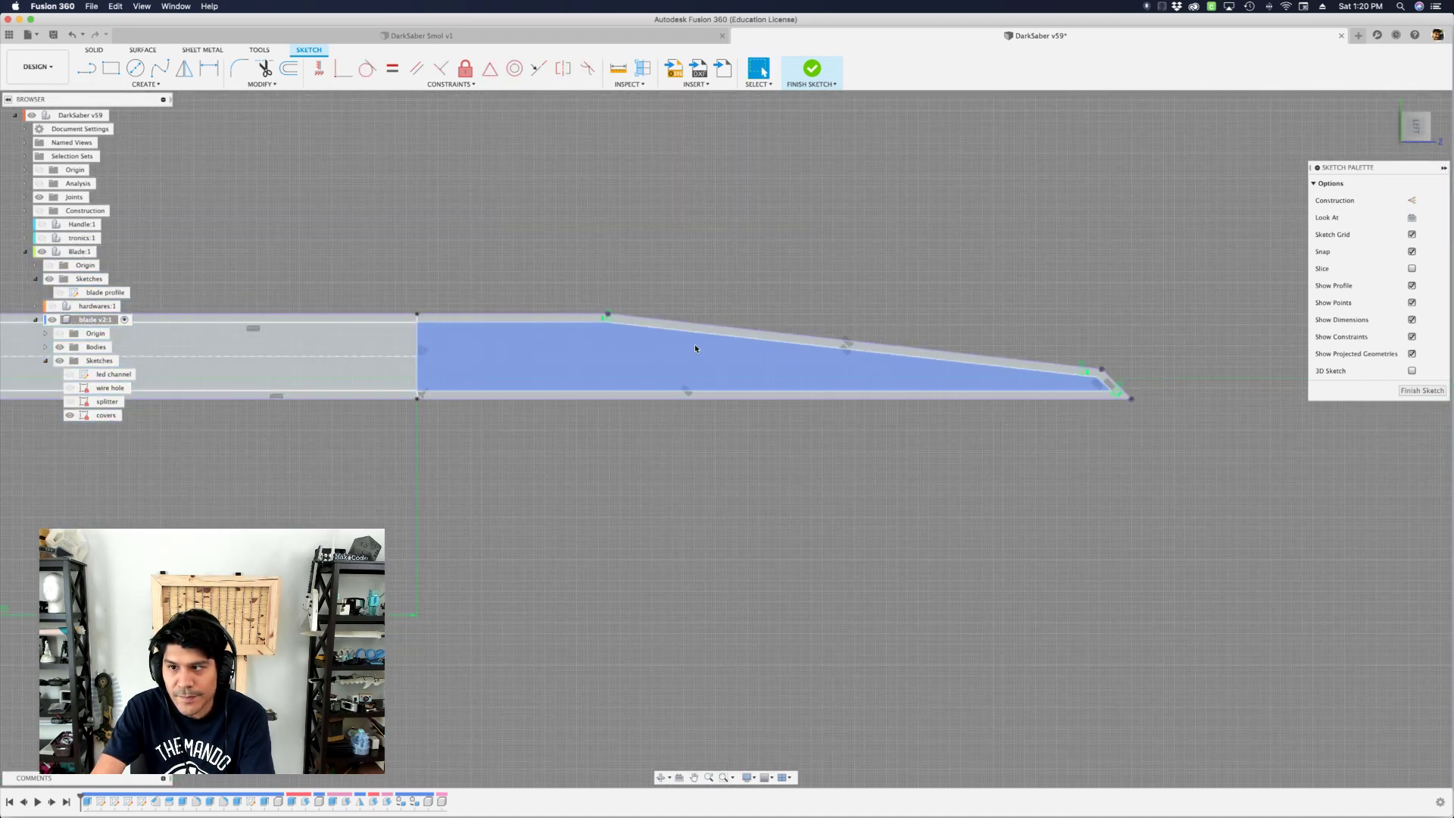
# - Delete the horizontal construction centerline and the vertical line that divides the base and tip cover outlines
pyautogui.scroll(10, 1159, 424)
pyautogui.scroll(-6, 1121, 409)
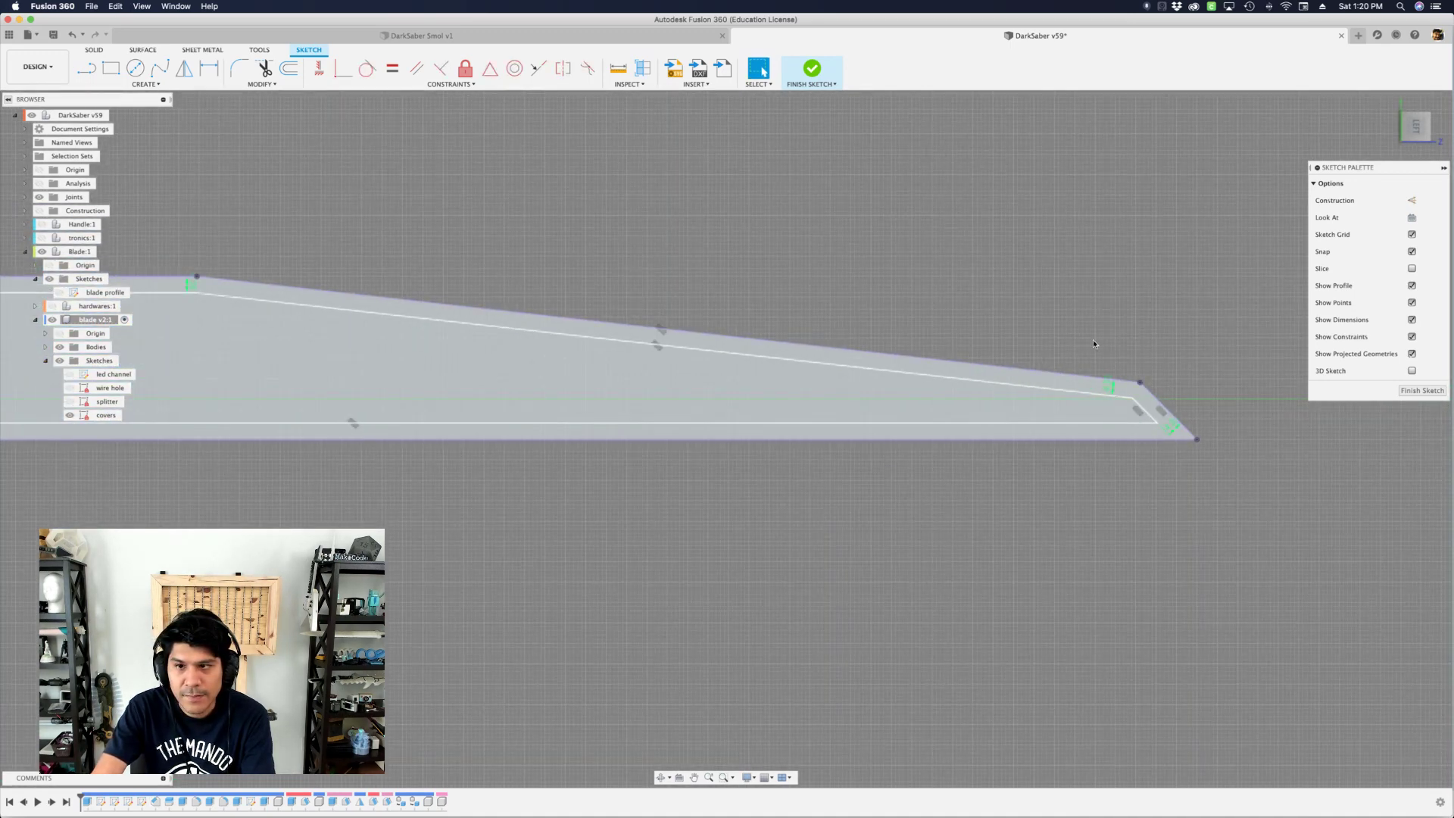
pyautogui.scroll(6, 227, 387)
pyautogui.scroll(5, 203, 368)
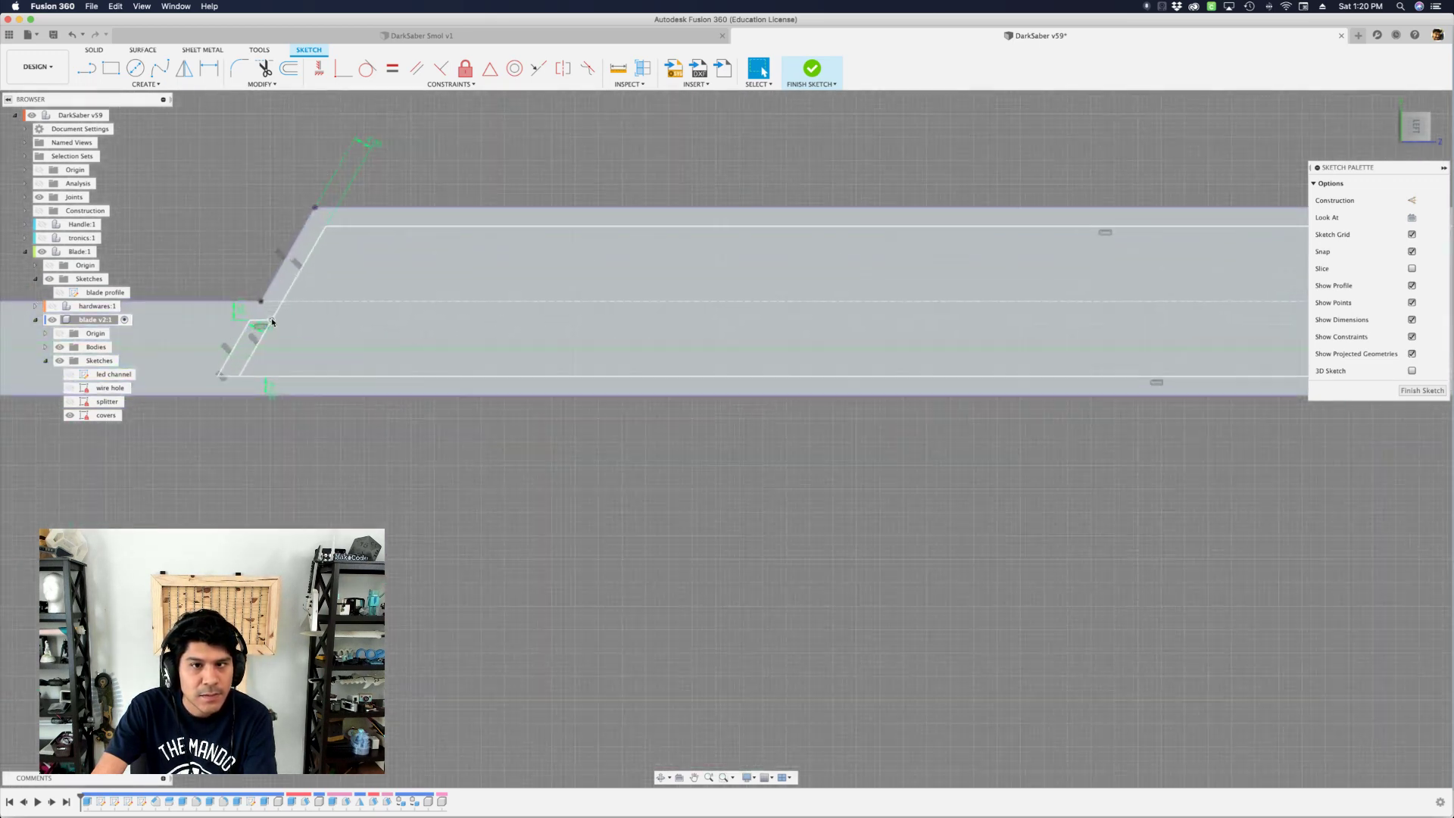
pyautogui.scroll(-5, 416, 256)
pyautogui.scroll(2, 909, 256)
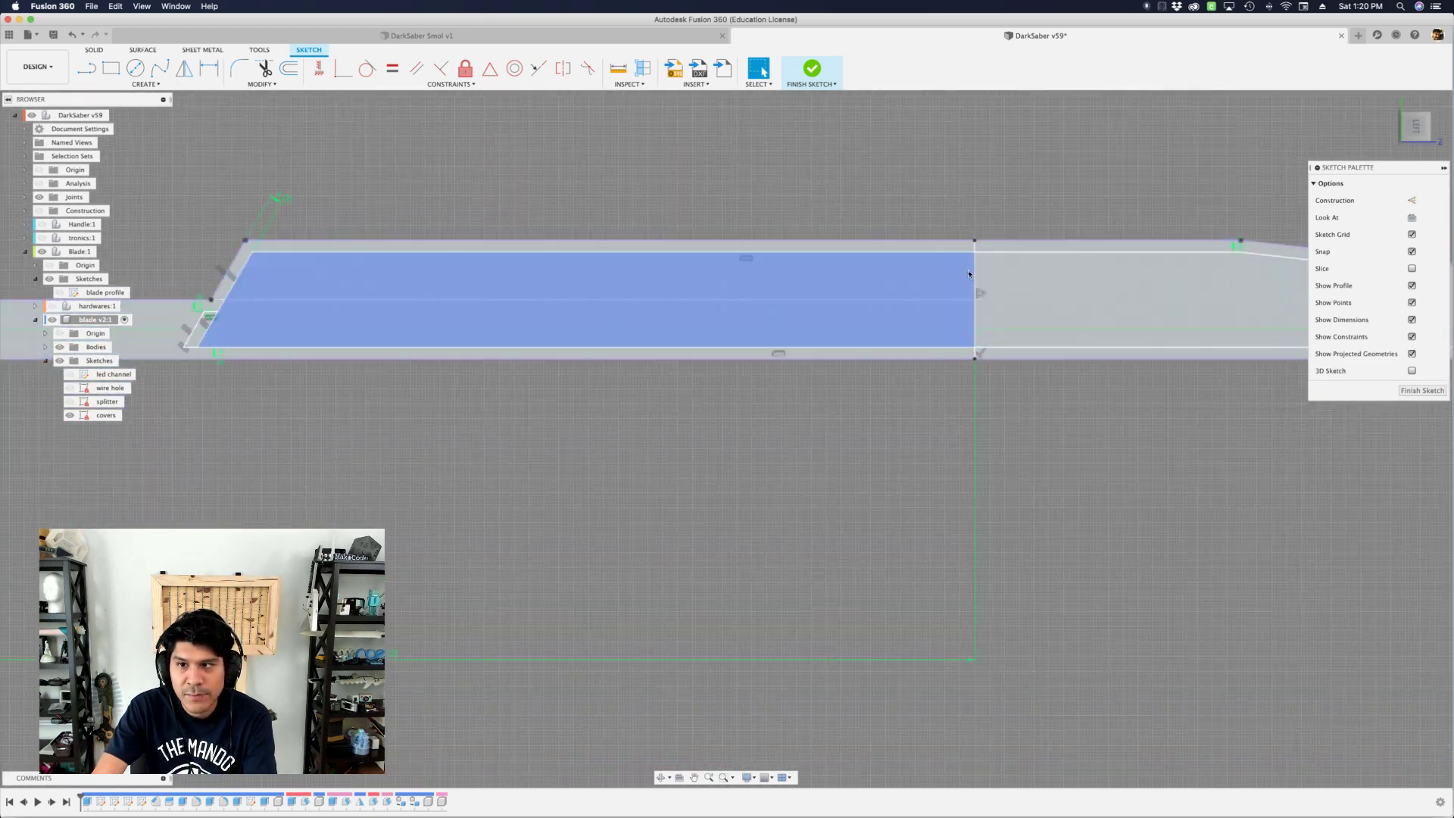
pyautogui.click(923, 301)
pyautogui.press('Delete')
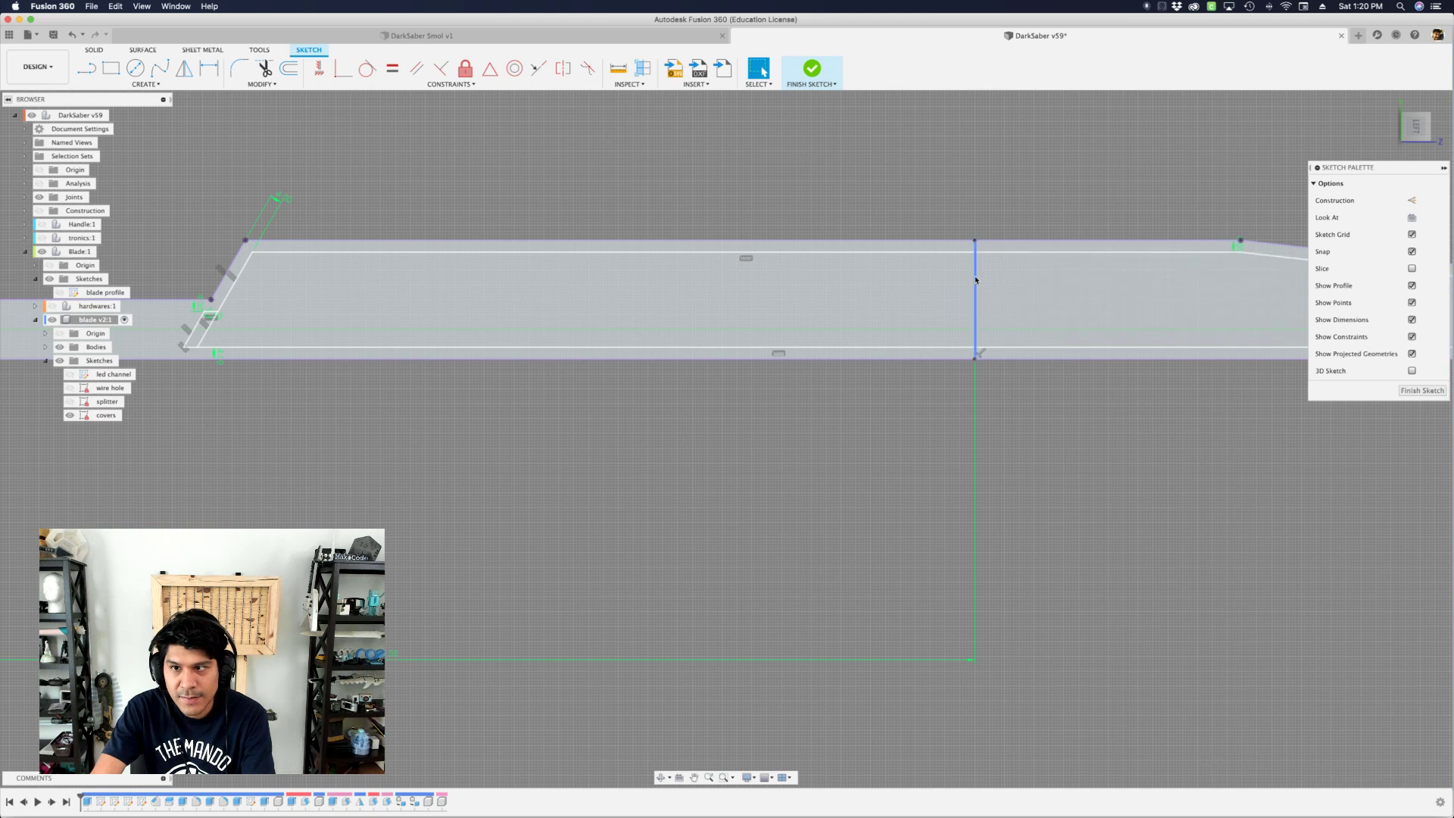
pyautogui.click(976, 284)
pyautogui.press('Delete')
pyautogui.scroll(-3, 871, 362)
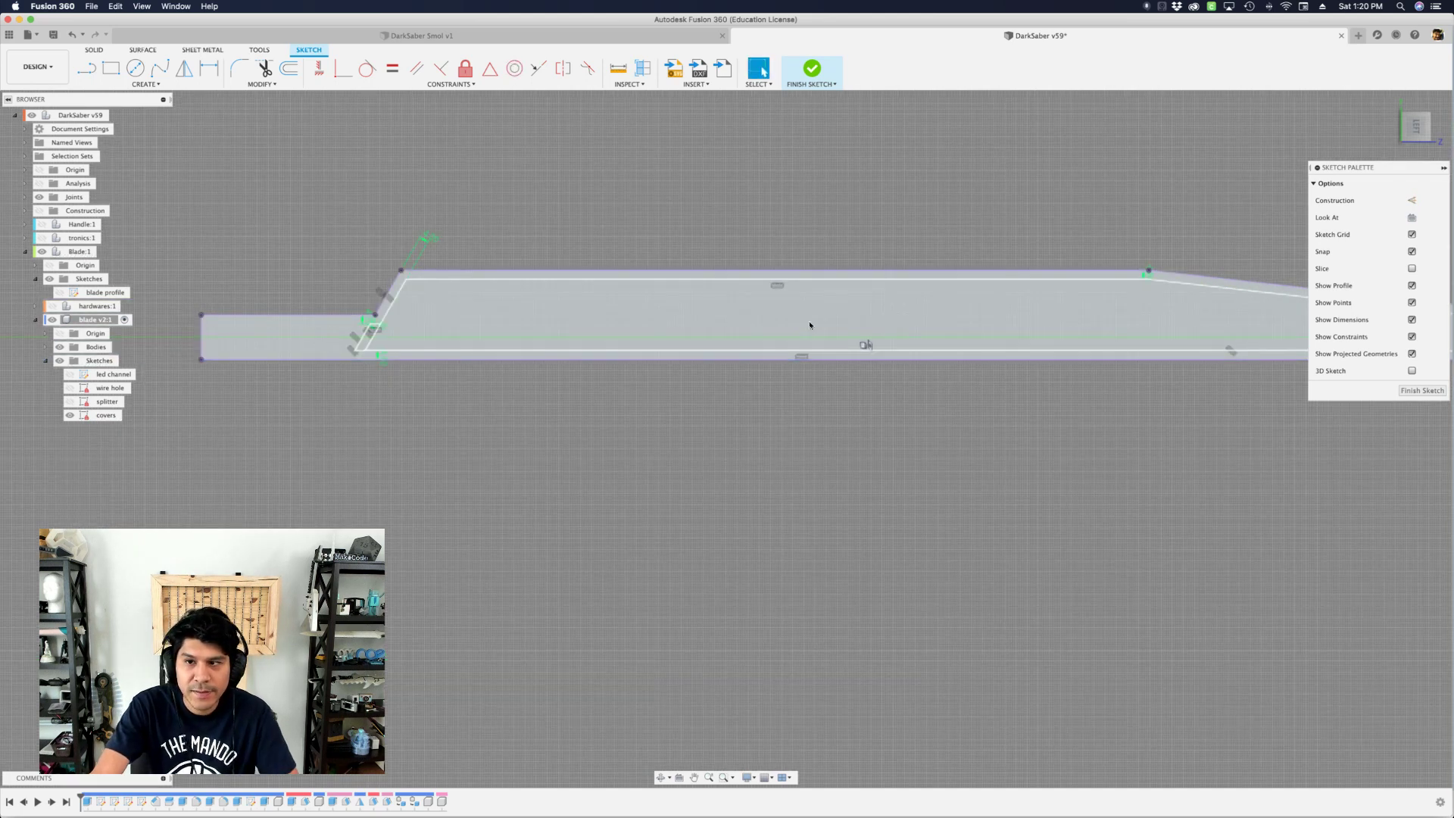
# - Draw a slanted line about 32 mm long across the cover outline near its base and constrain it parallel to the angled base edge
pyautogui.moveTo(812, 308); pyautogui.dragTo(808, 405, button='middle')
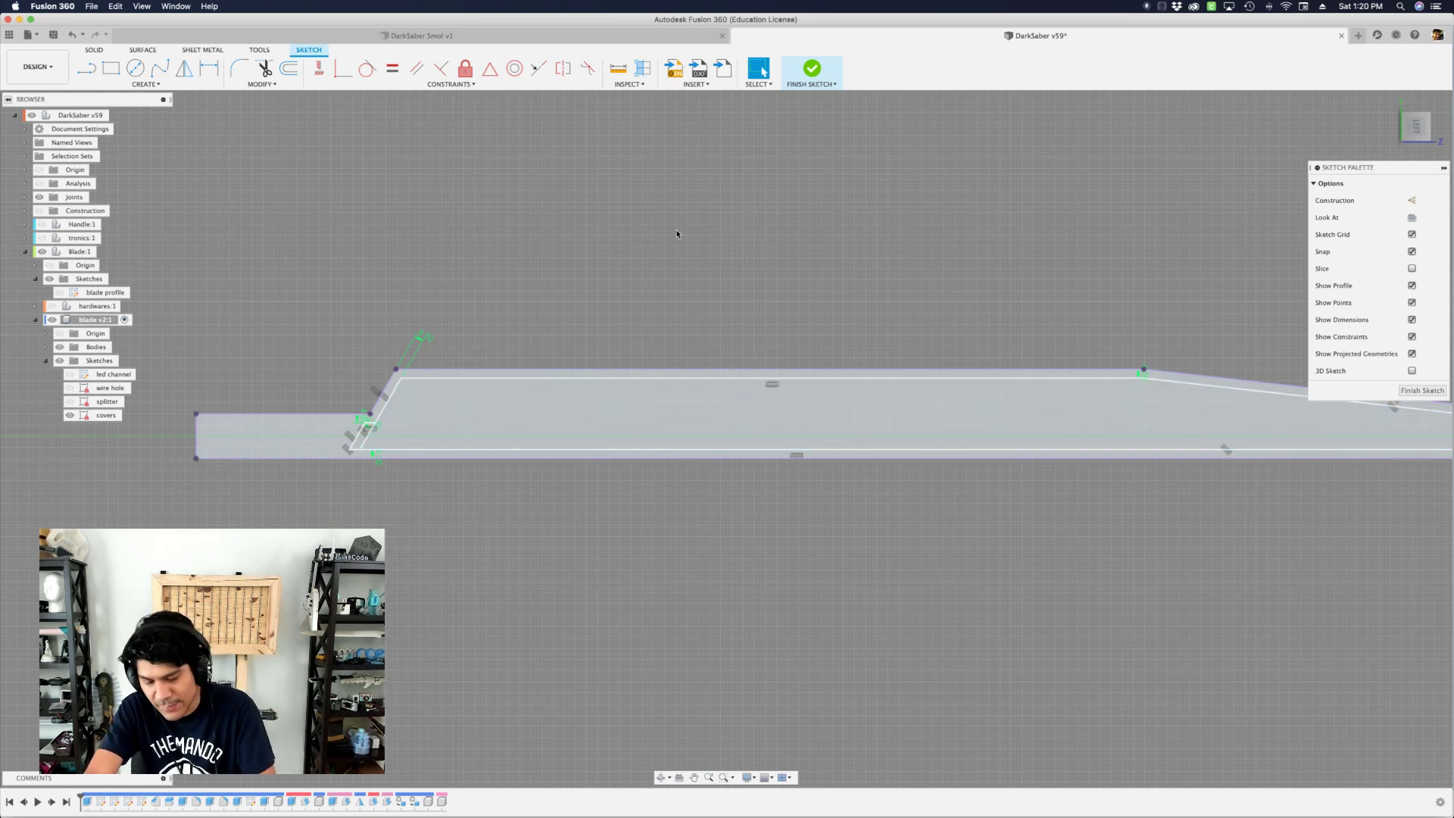
pyautogui.moveTo(452, 360); pyautogui.dragTo(638, 363, button='middle')
pyautogui.scroll(5, 682, 367)
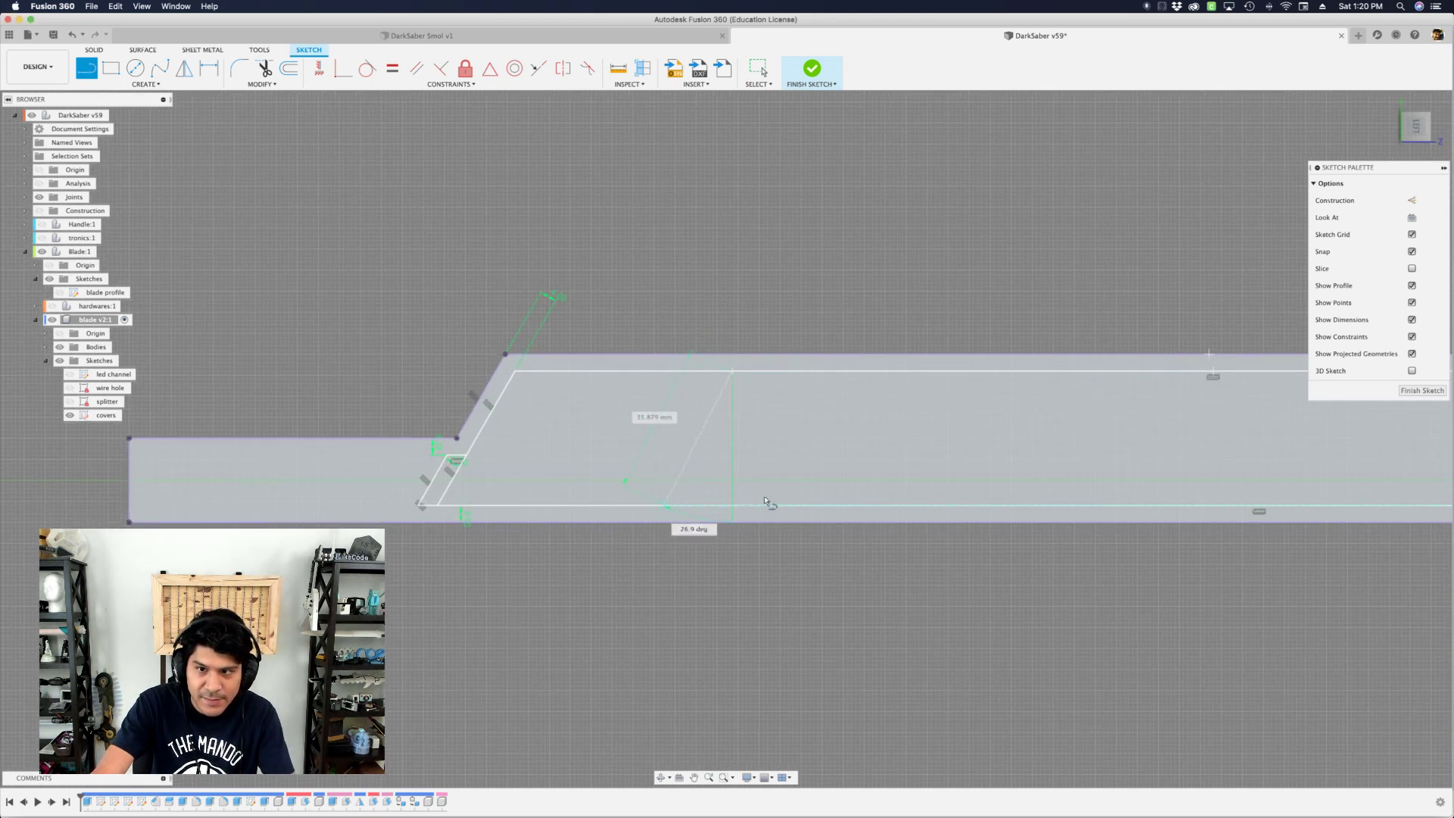
pyautogui.click(666, 506)
pyautogui.press('Escape')
pyautogui.click(703, 422)
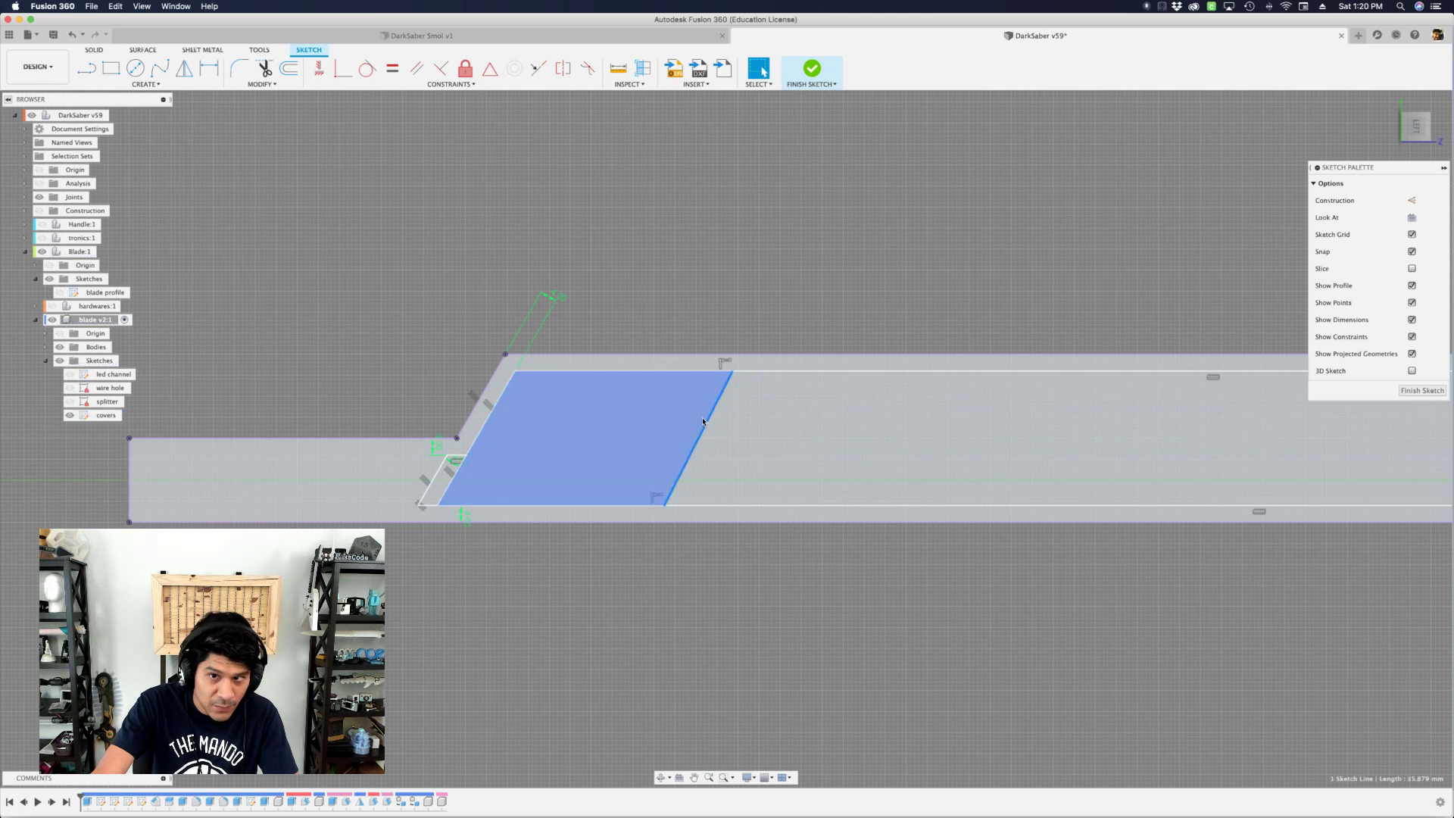
pyautogui.keyDown('shift'); pyautogui.click(454, 477); pyautogui.keyUp('shift')
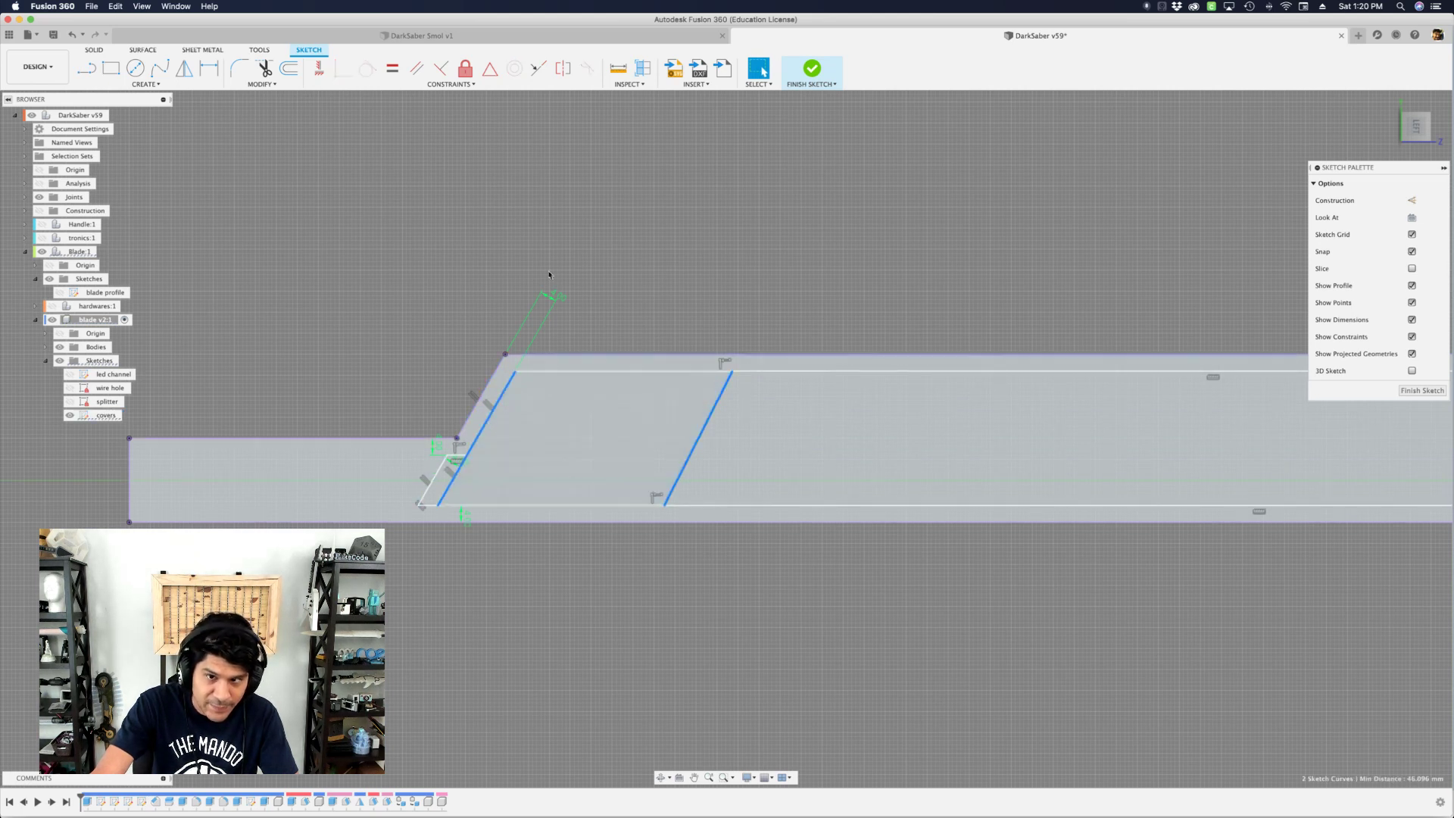
pyautogui.click(417, 68)
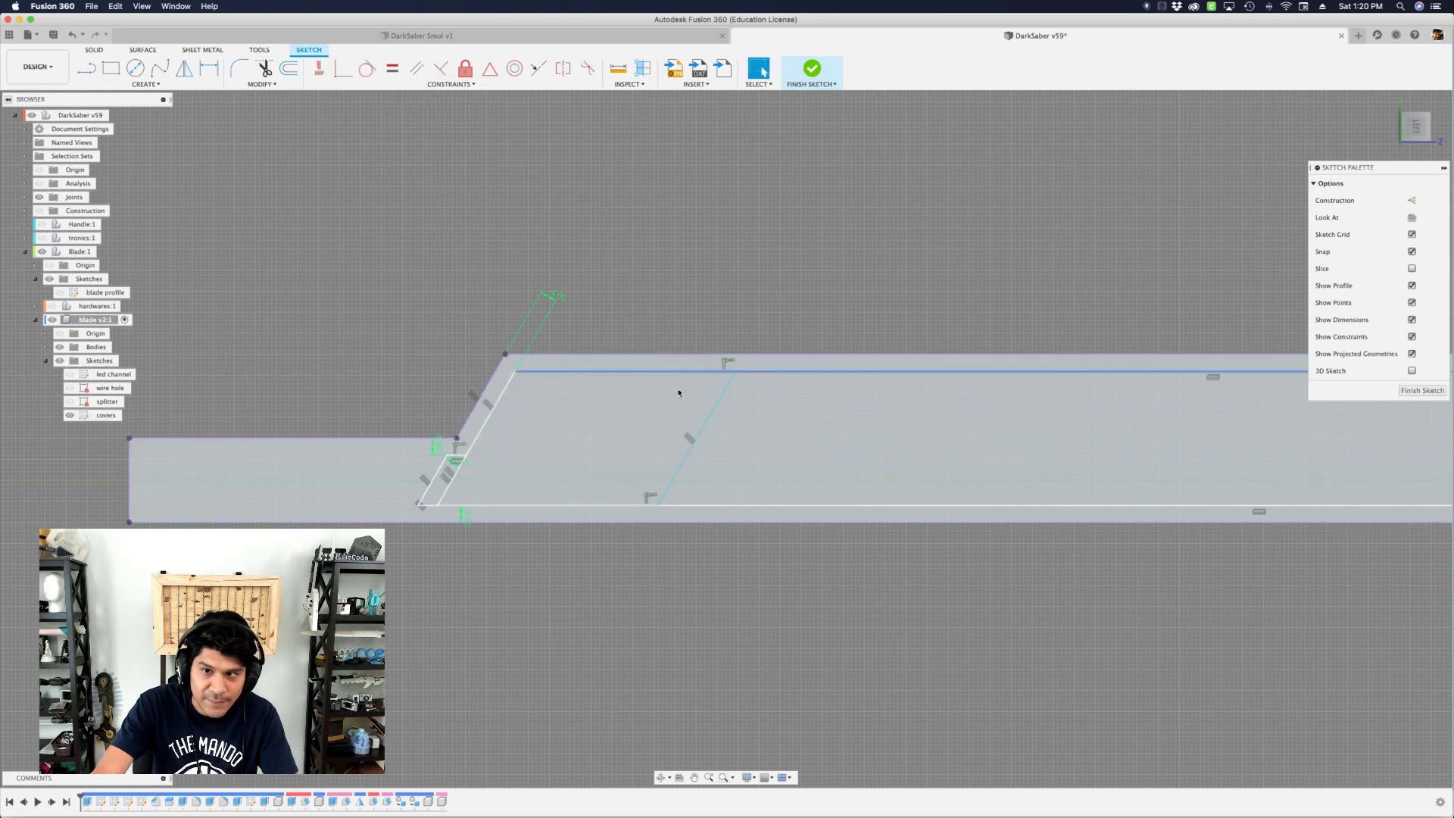
# - Dimension the distance between the angled base edge of the cover and the slanted dividing line at 130 mm
pyautogui.click(702, 418)
pyautogui.click(709, 420)
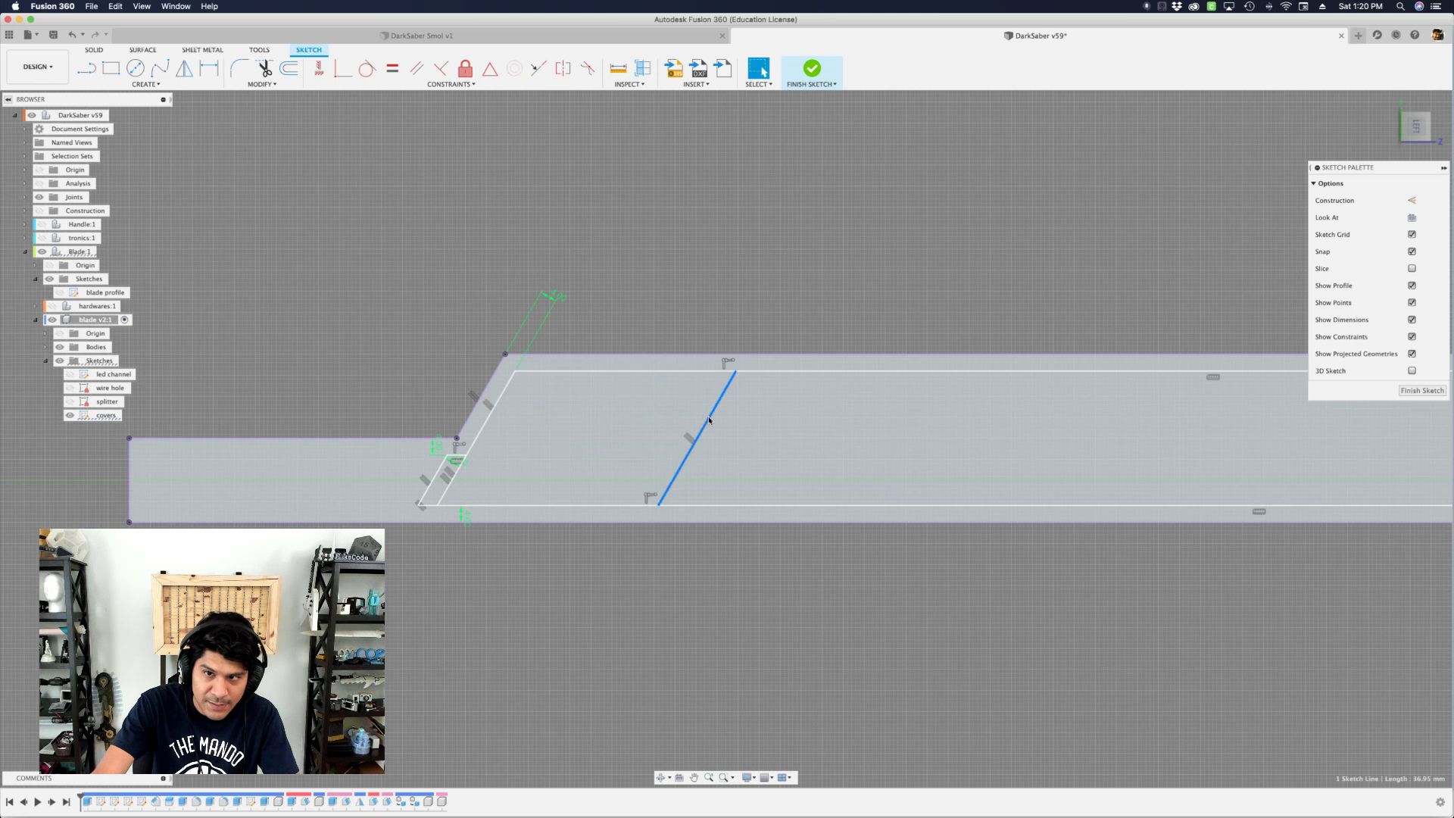
pyautogui.keyDown('shift'); pyautogui.click(489, 421); pyautogui.keyUp('shift')
pyautogui.click(646, 405)
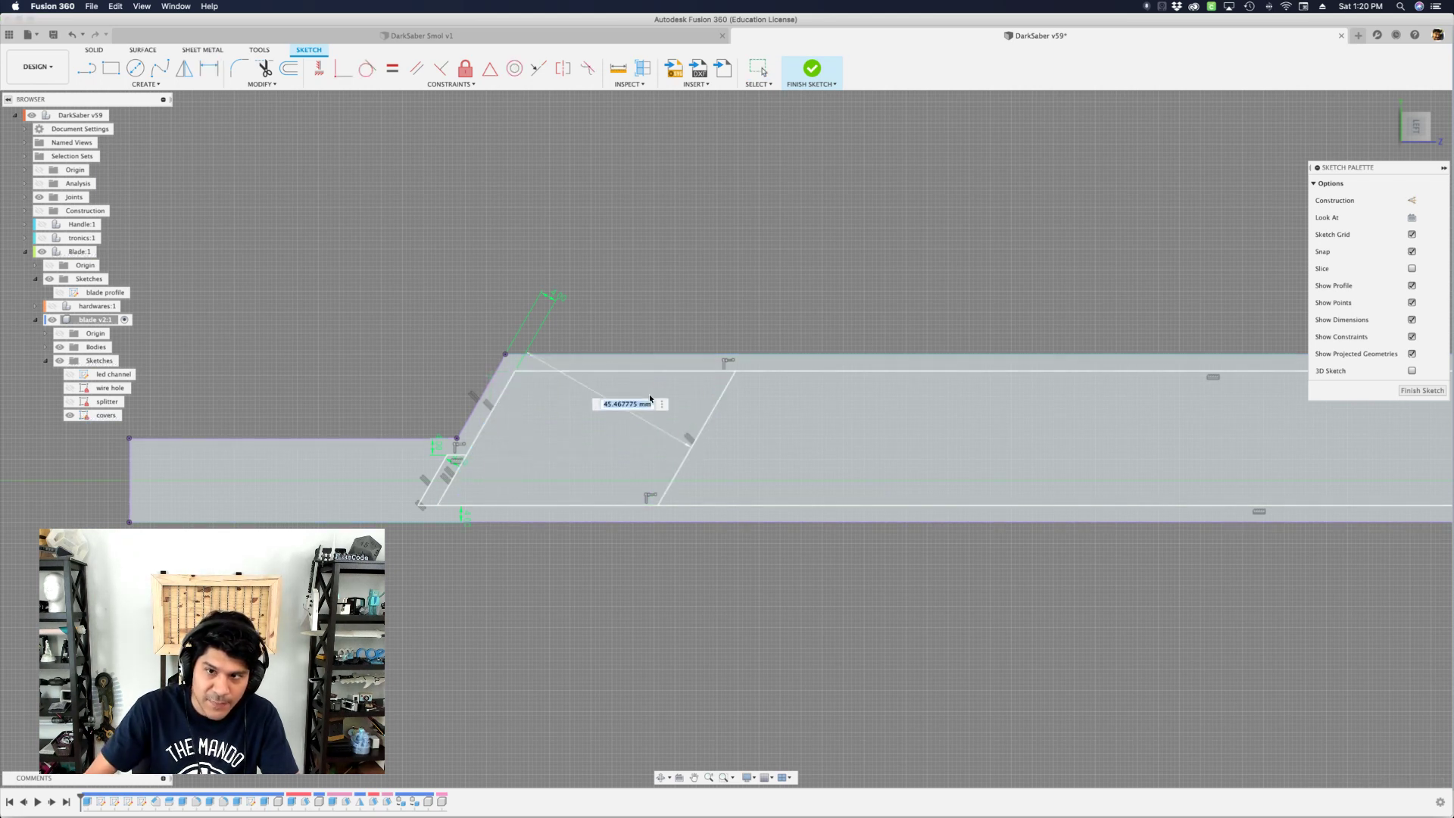
pyautogui.press('Return')
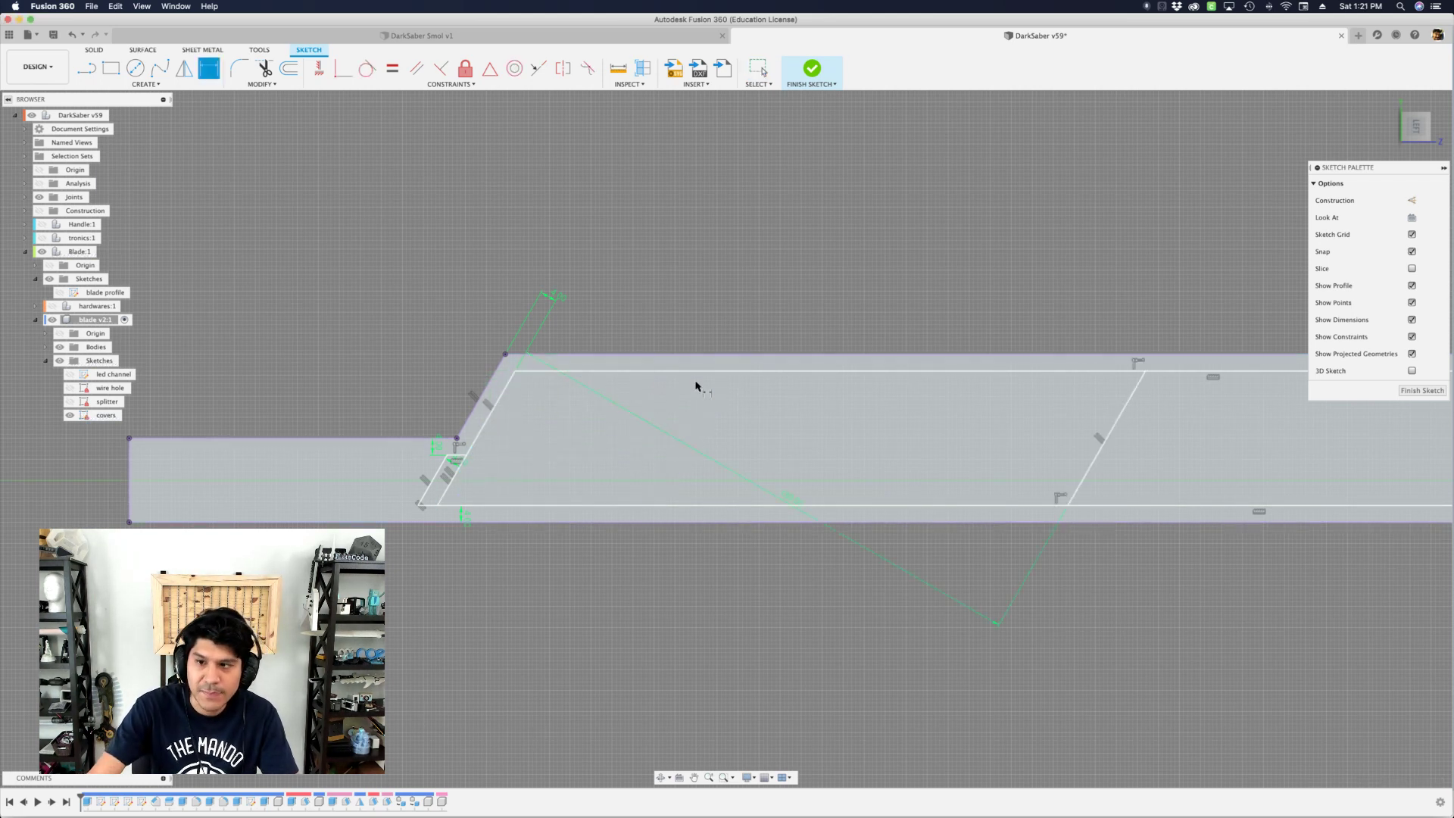
pyautogui.scroll(-4, 682, 371)
pyautogui.press('Escape')
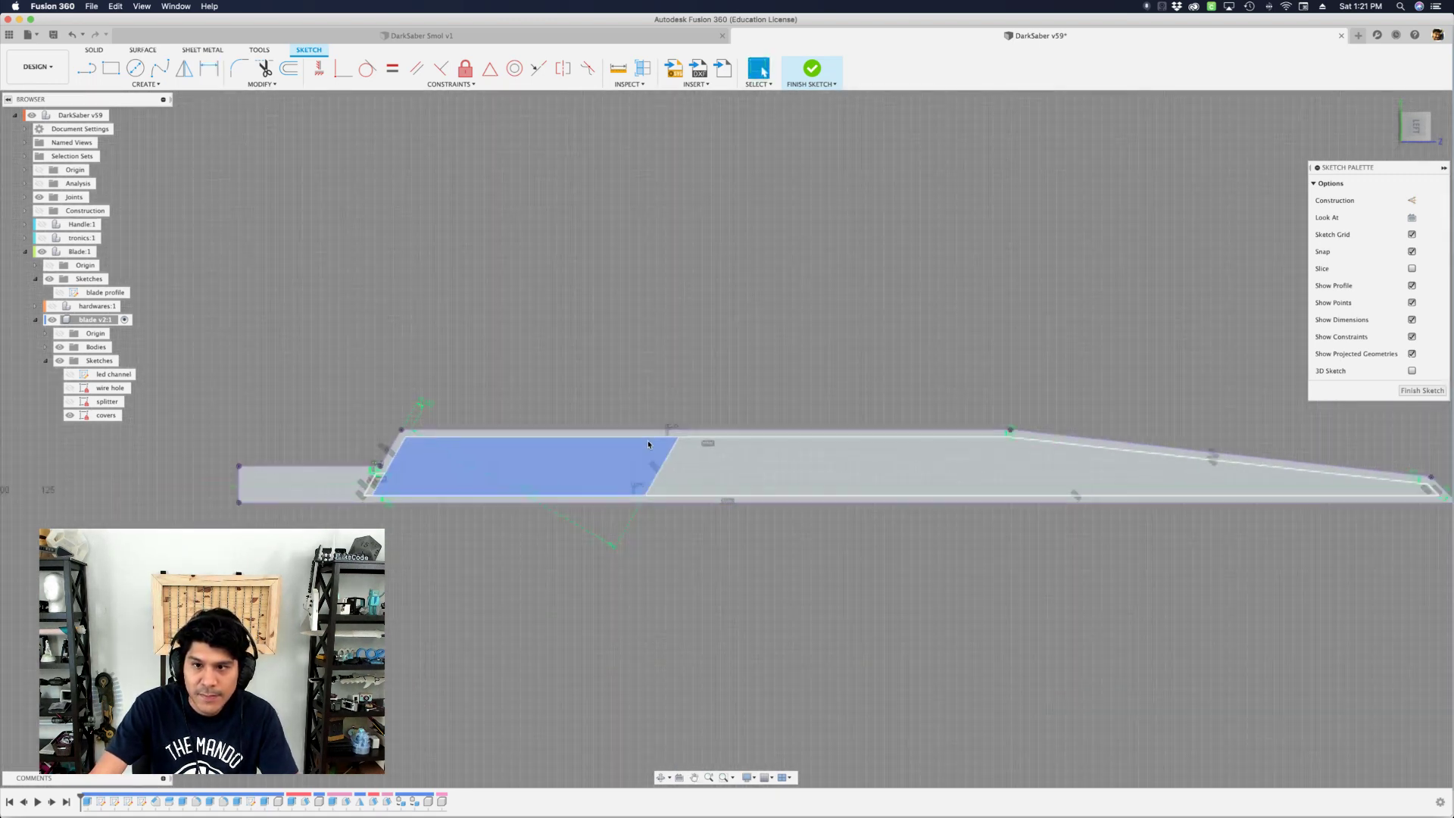
# - Create a rectangular pattern of the slanted dividing line along the blade toward the tip, with quantity 3 and 130 mm spacing
pyautogui.click(667, 459)
pyautogui.press('s')
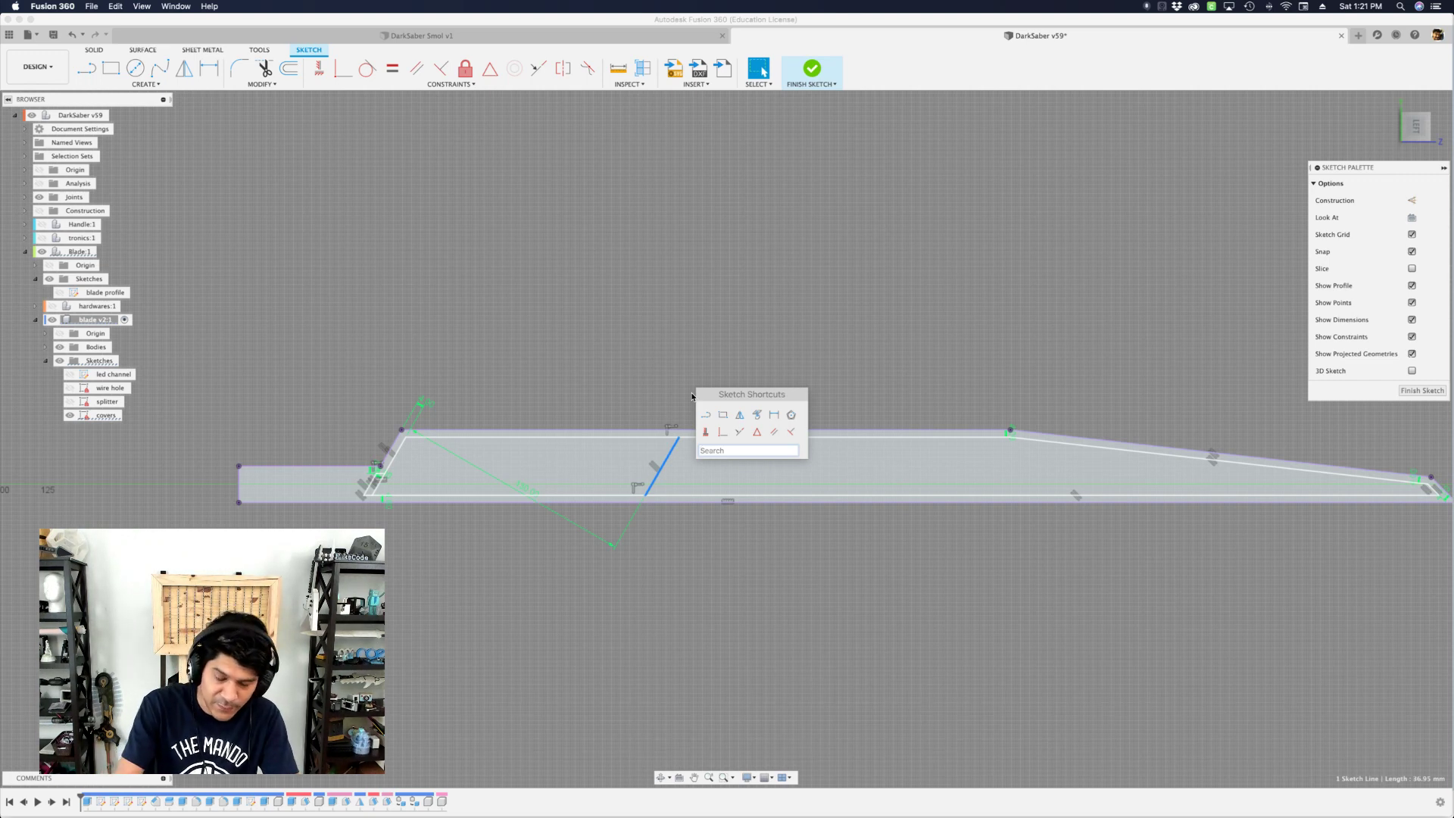
pyautogui.write('rect')
pyautogui.press('Down')
pyautogui.press('Up')
pyautogui.press('Return')
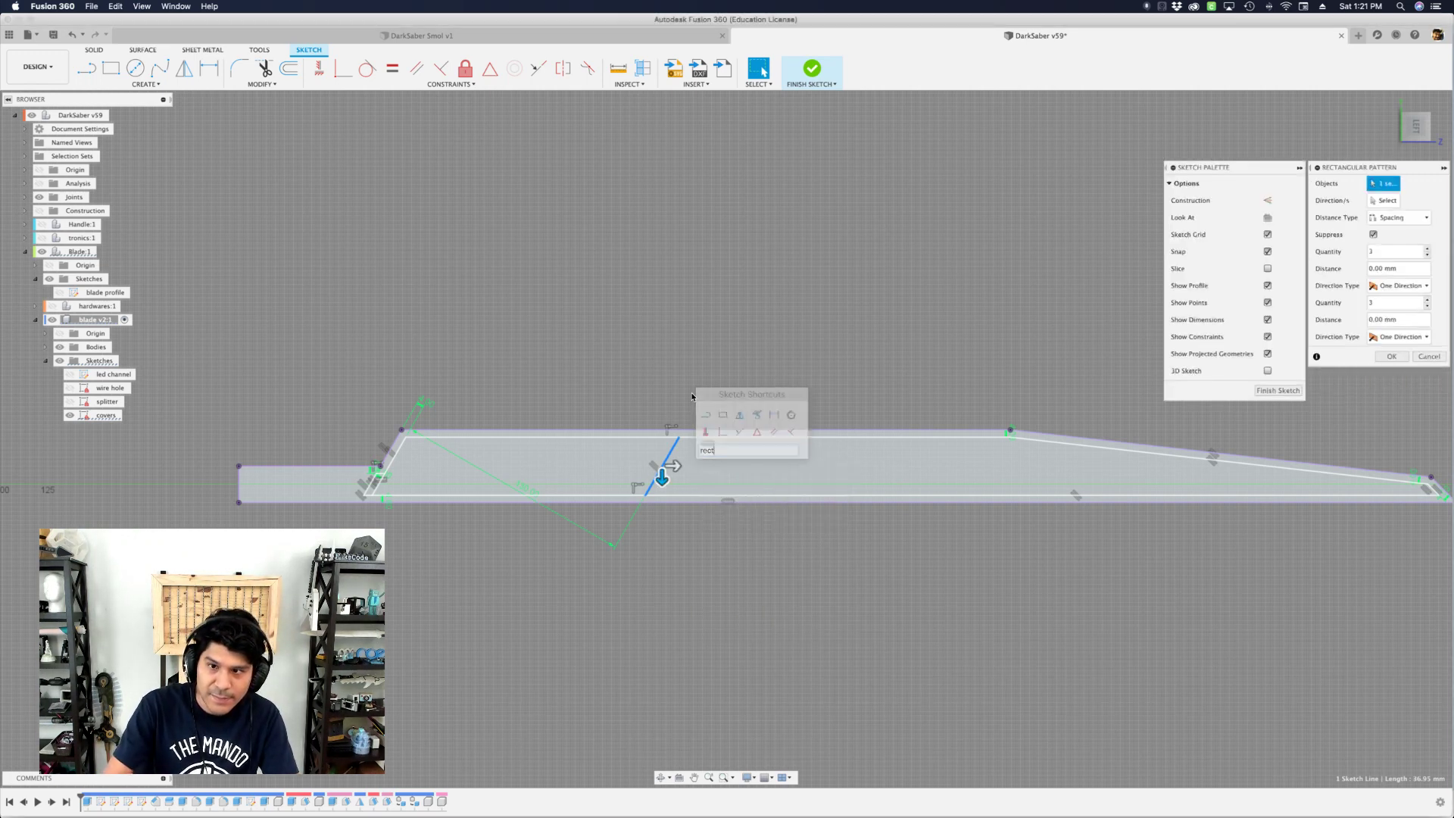
pyautogui.scroll(2, 659, 469)
pyautogui.moveTo(659, 465); pyautogui.dragTo(815, 466)
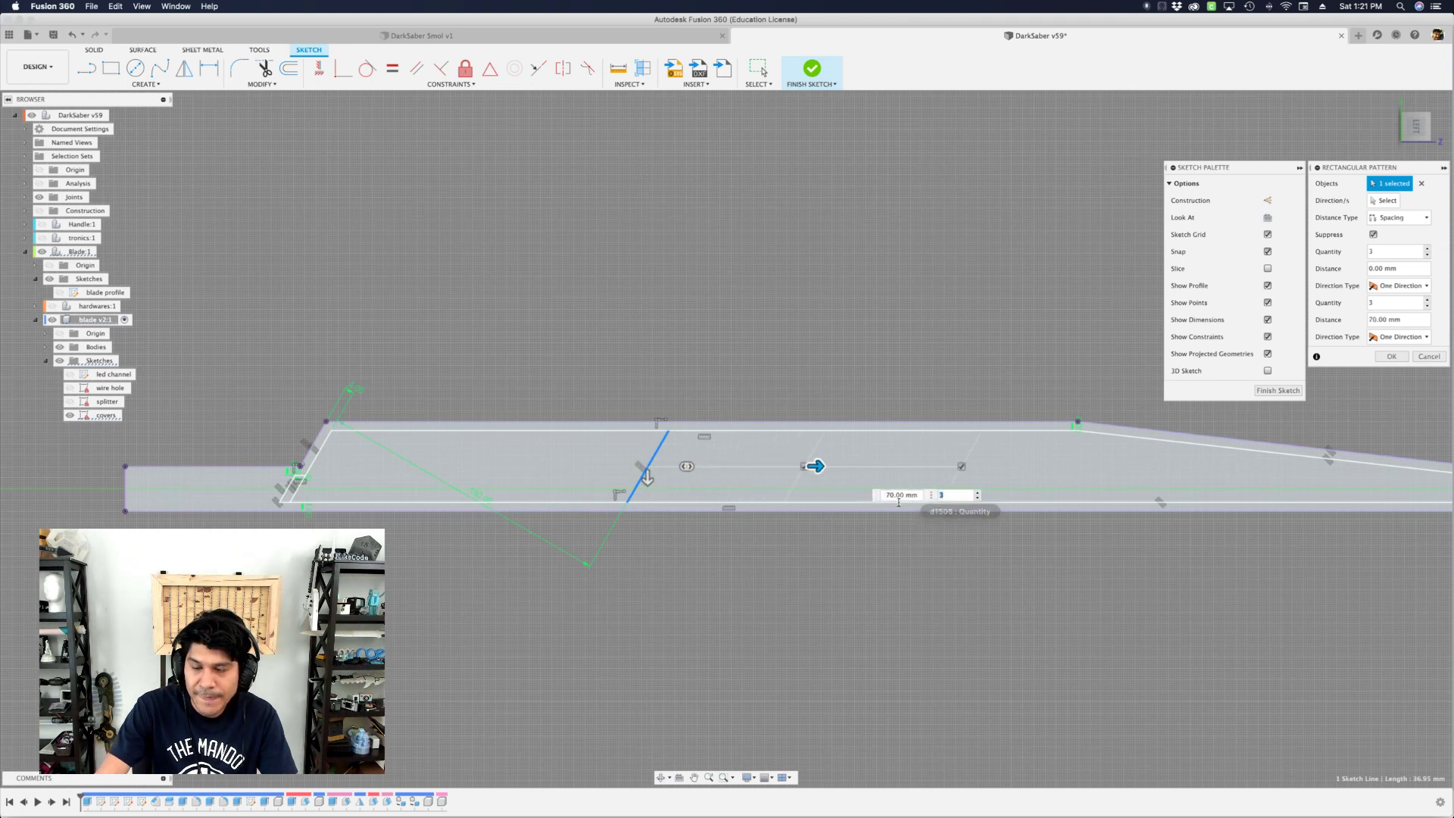
pyautogui.moveTo(930, 437); pyautogui.dragTo(677, 460, button='middle')
pyautogui.write('130')
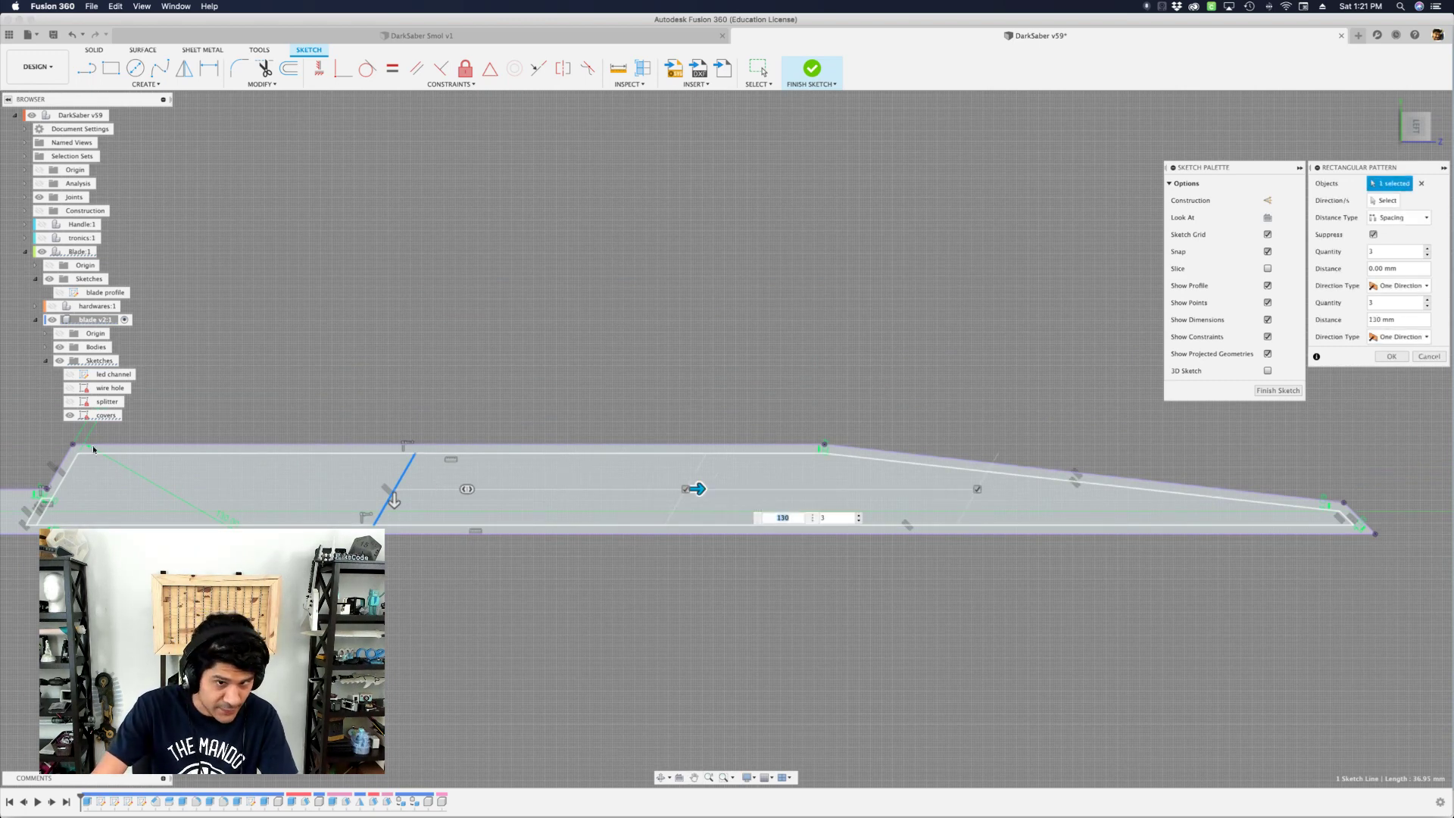
pyautogui.scroll(-2, 216, 486)
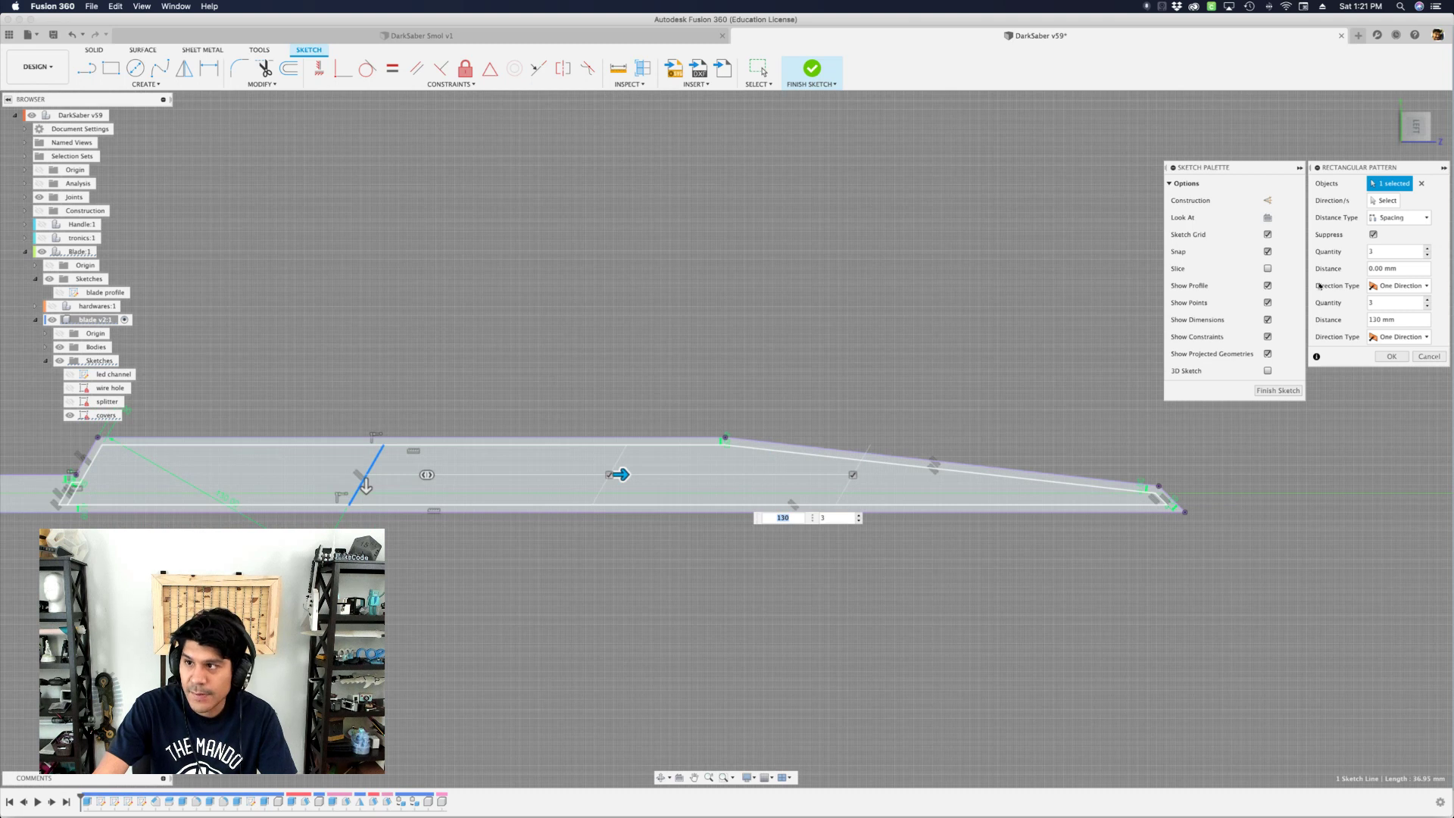
pyautogui.click(1397, 217)
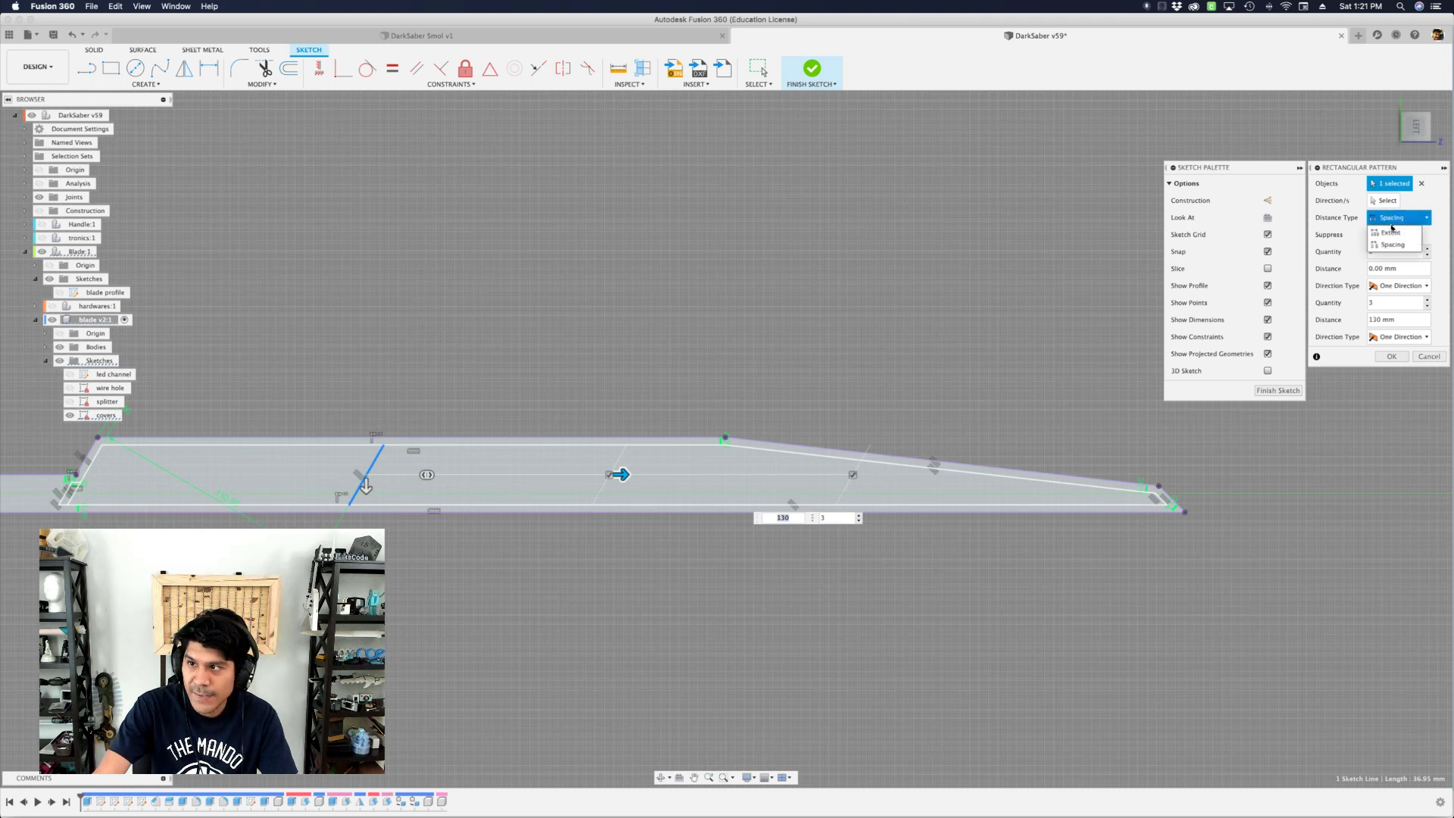
pyautogui.click(1349, 219)
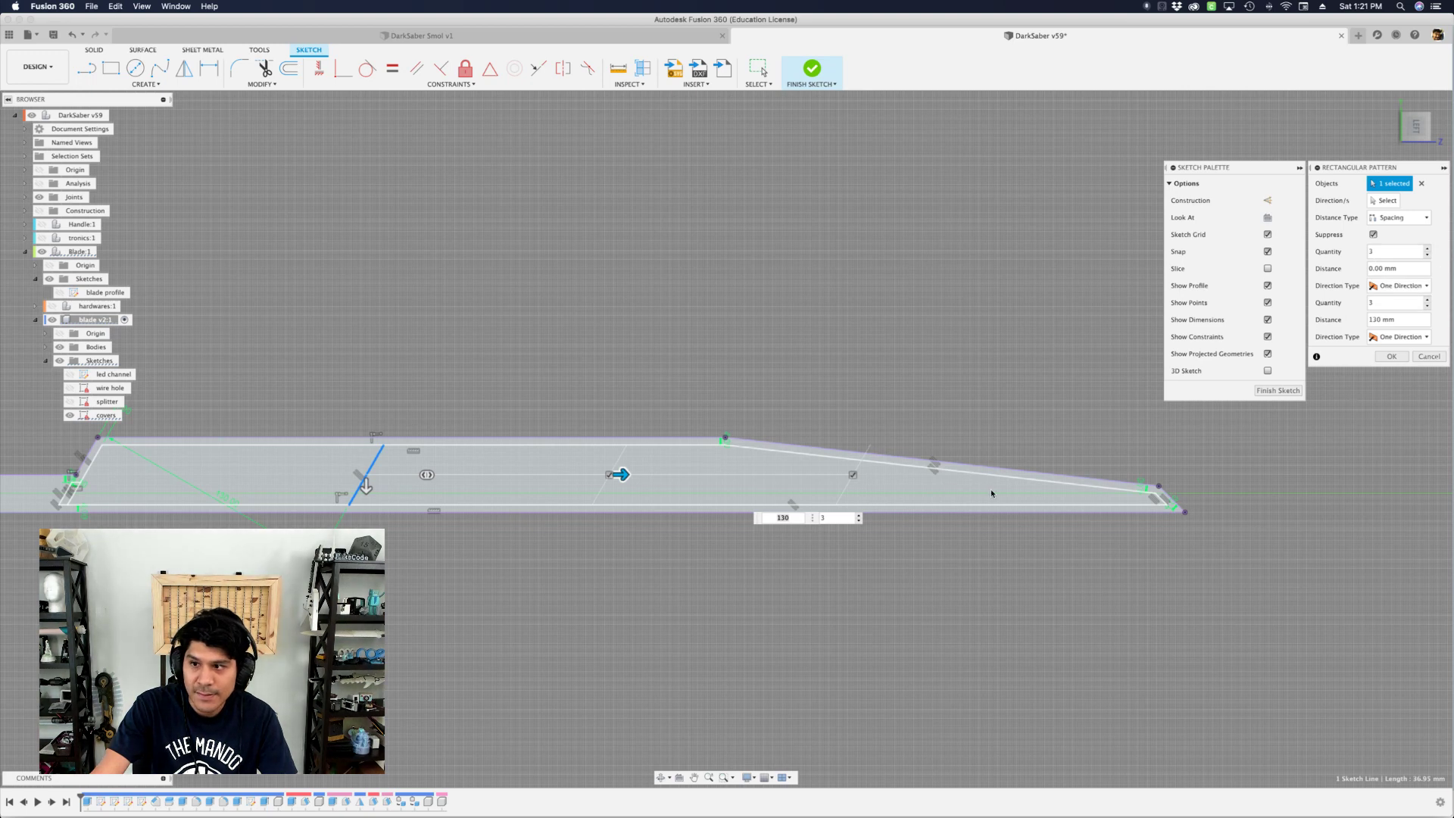
pyautogui.click(1396, 357)
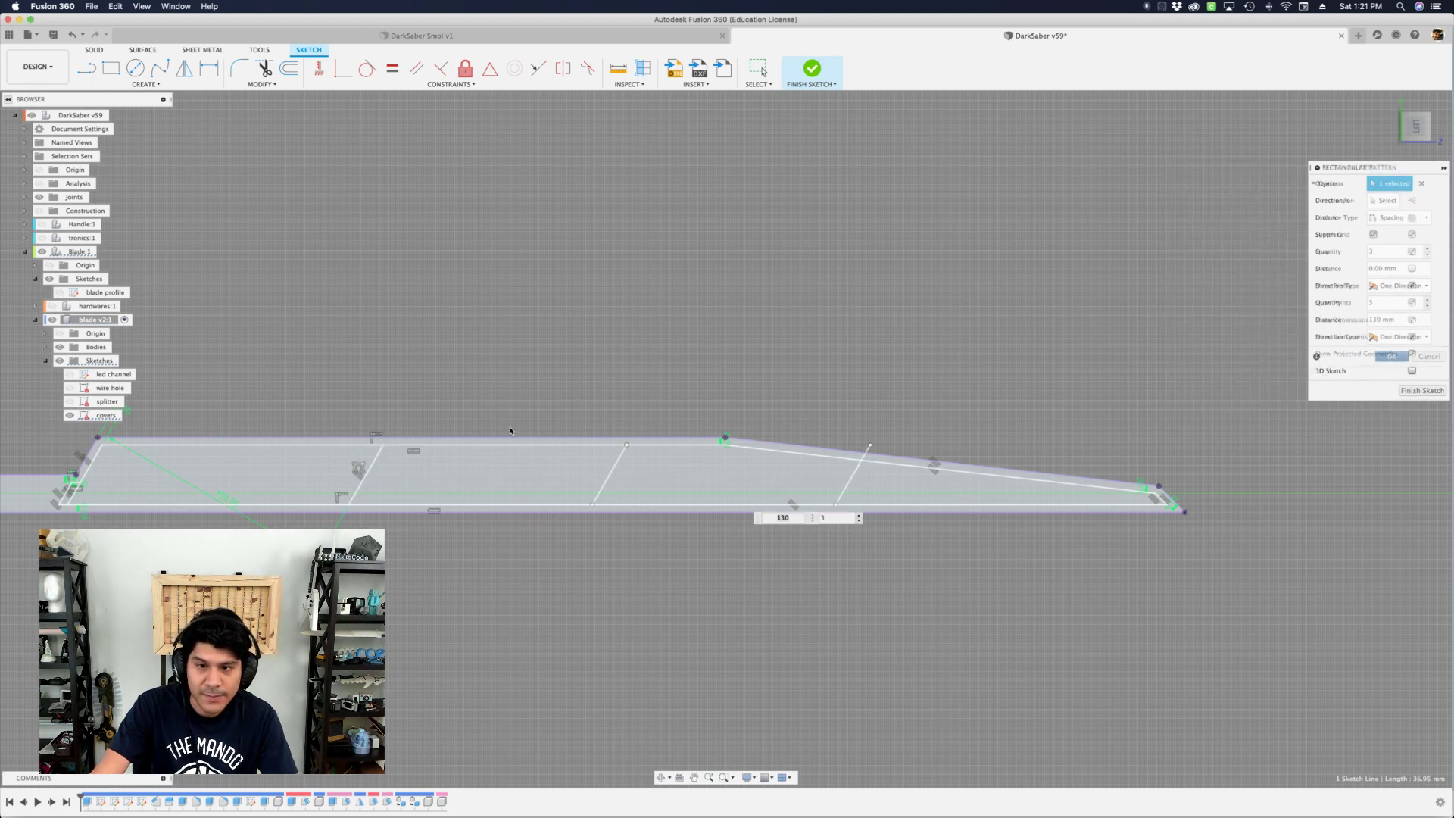
pyautogui.keyDown('shift'); pyautogui.click(714, 480); pyautogui.keyUp('shift')
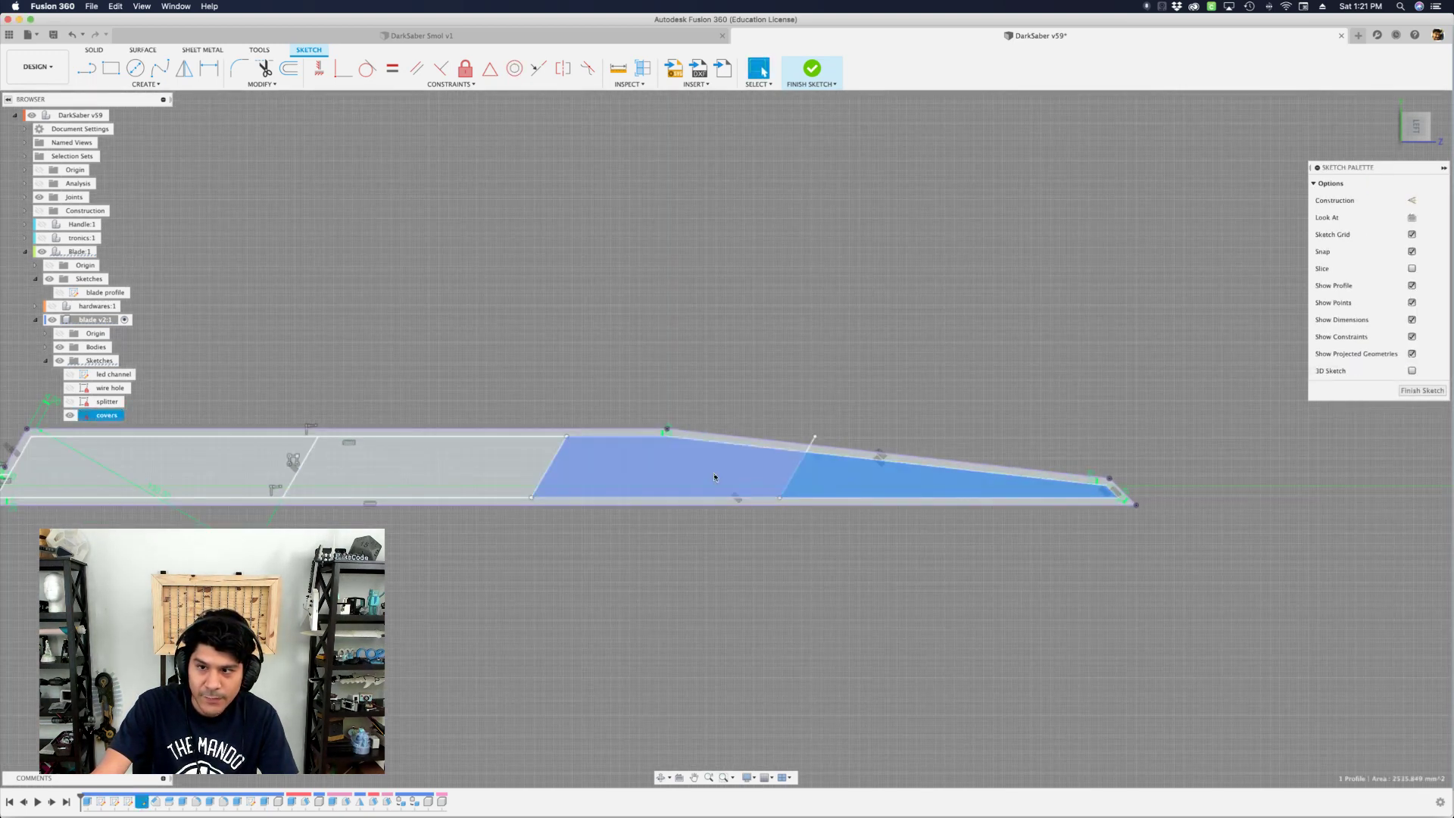
pyautogui.keyDown('shift'); pyautogui.click(447, 471); pyautogui.keyUp('shift')
pyautogui.keyDown('shift'); pyautogui.click(189, 466); pyautogui.keyUp('shift')
pyautogui.scroll(-3, 256, 415)
pyautogui.moveTo(316, 349)
pyautogui.mouseDown(button='middle')
pyautogui.moveTo(500, 359)
pyautogui.moveTo(649, 337)
pyautogui.moveTo(698, 205)
pyautogui.mouseUp(button='middle')
# - Finish the covers sketch and activate the cover side component inside the covers component
pyautogui.click(568, 352)
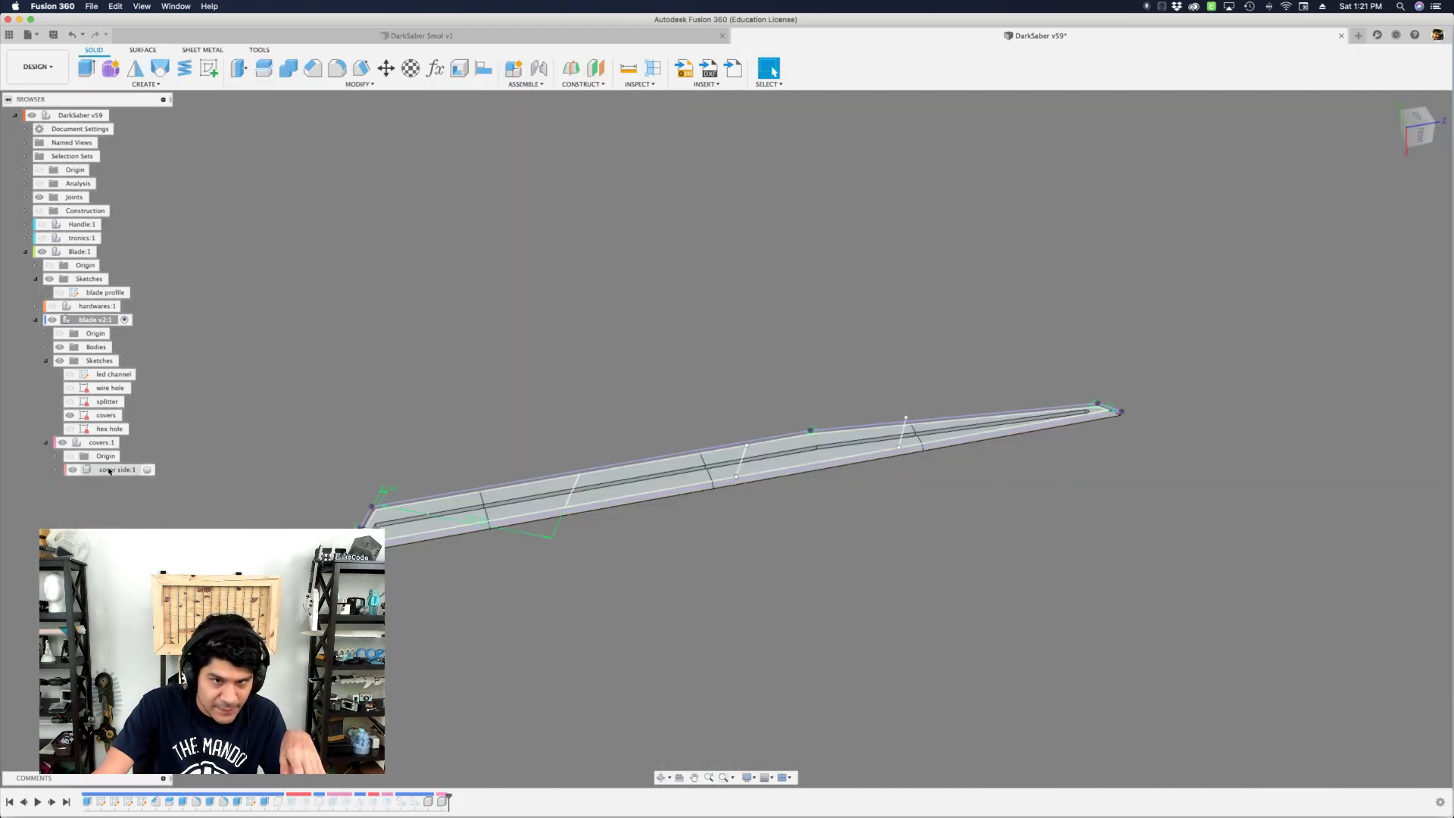
pyautogui.click(106, 446)
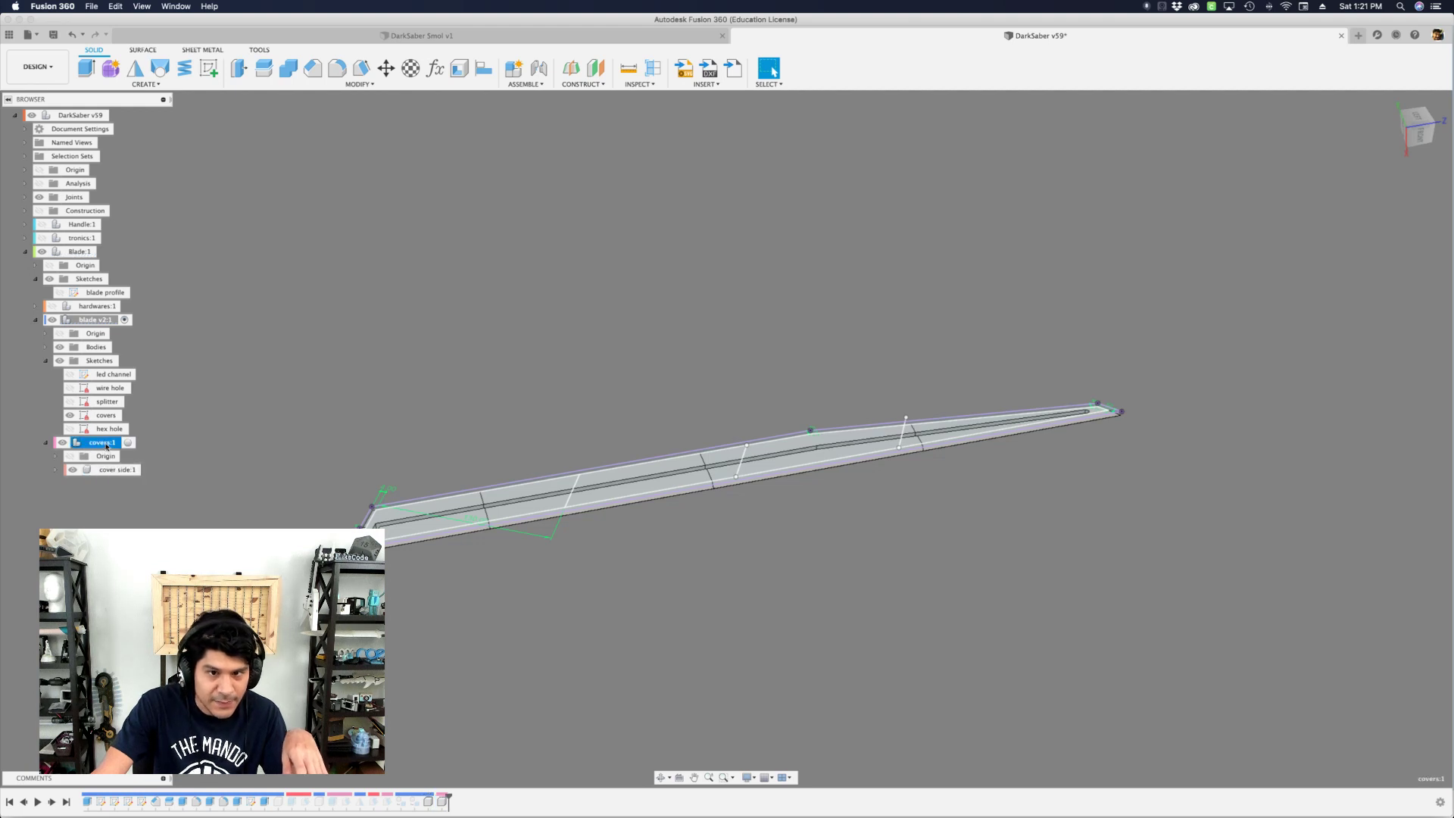
pyautogui.doubleClick(106, 470)
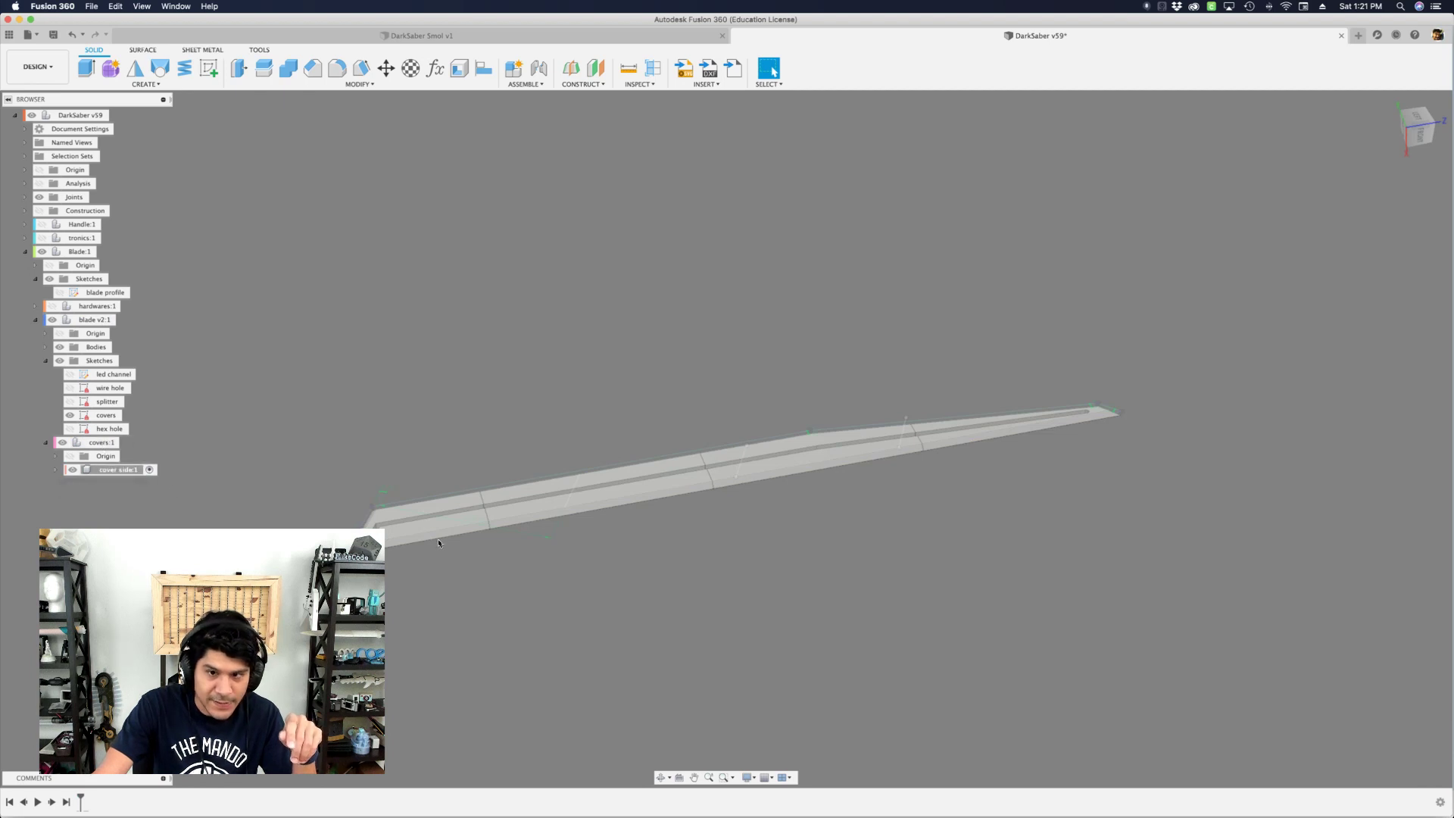
# - Extrude the cover segment nearest the blade's base by 1 mm as a new body
pyautogui.scroll(3, 480, 492)
pyautogui.click(476, 479)
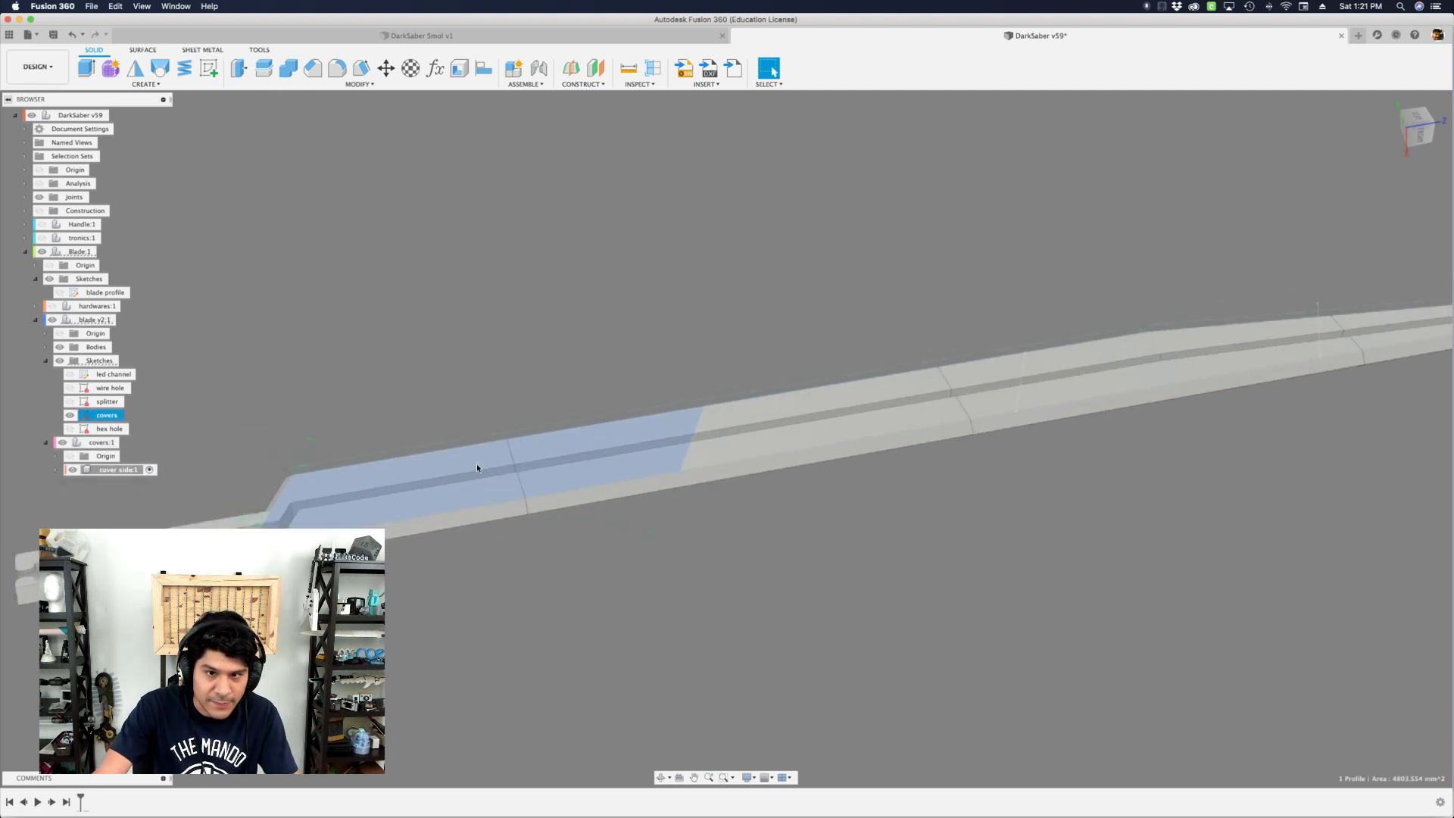
pyautogui.press('e')
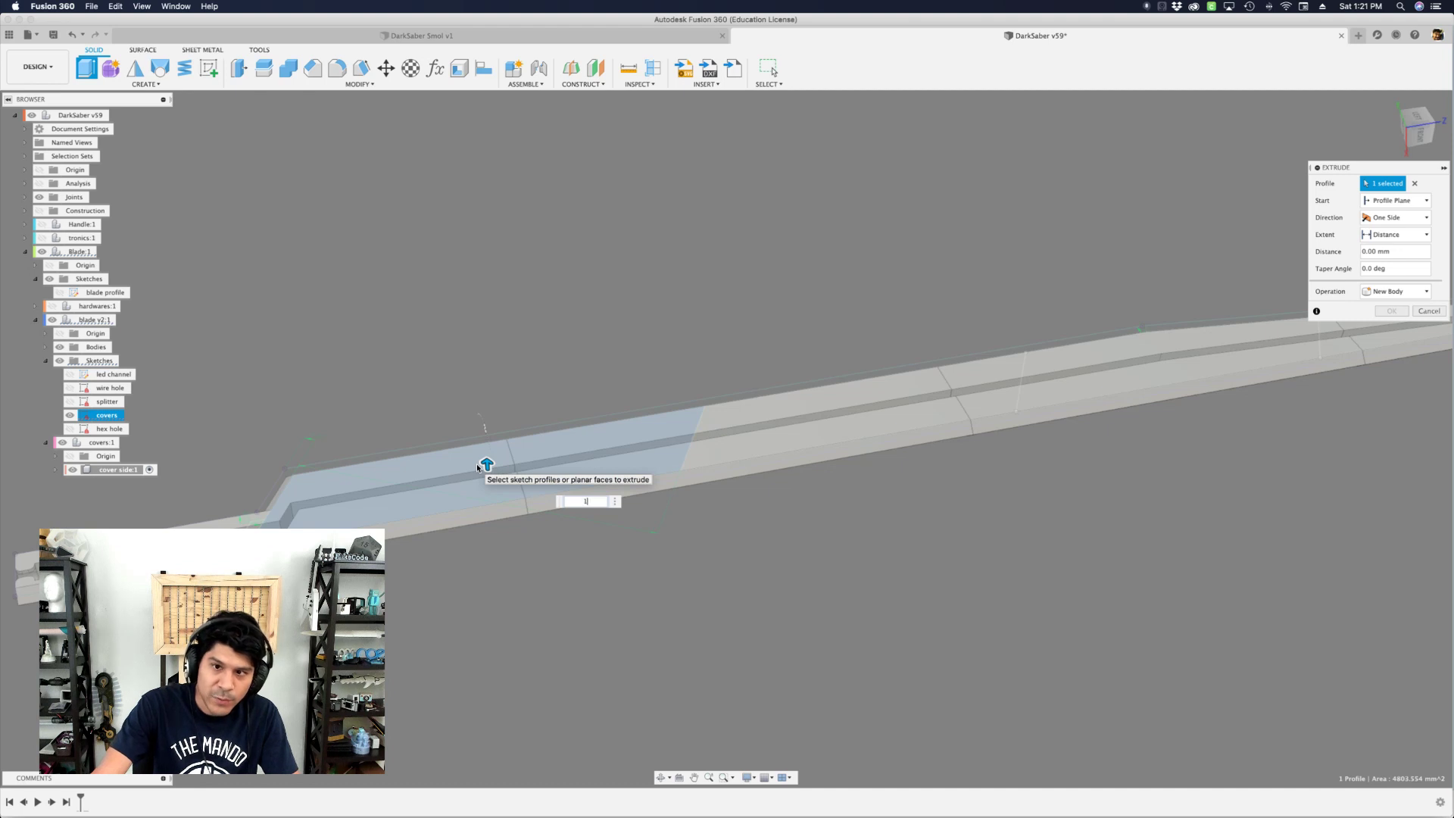
pyautogui.write('1')
pyautogui.press('Return')
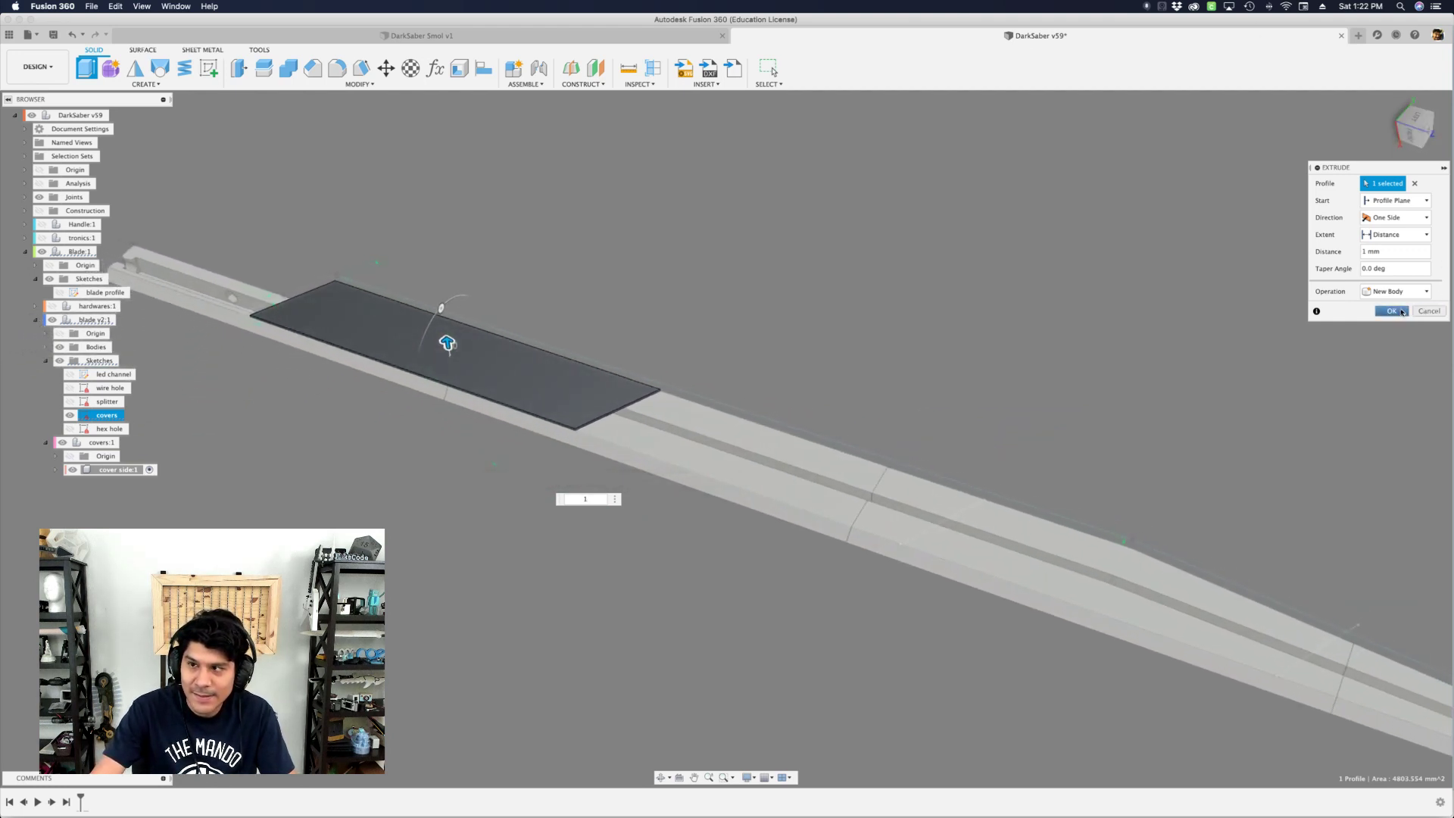
pyautogui.click(1392, 312)
# - Extrude the second cover segment from the base by 1 mm, with the operation set to New Body
pyautogui.press('e')
pyautogui.click(729, 457)
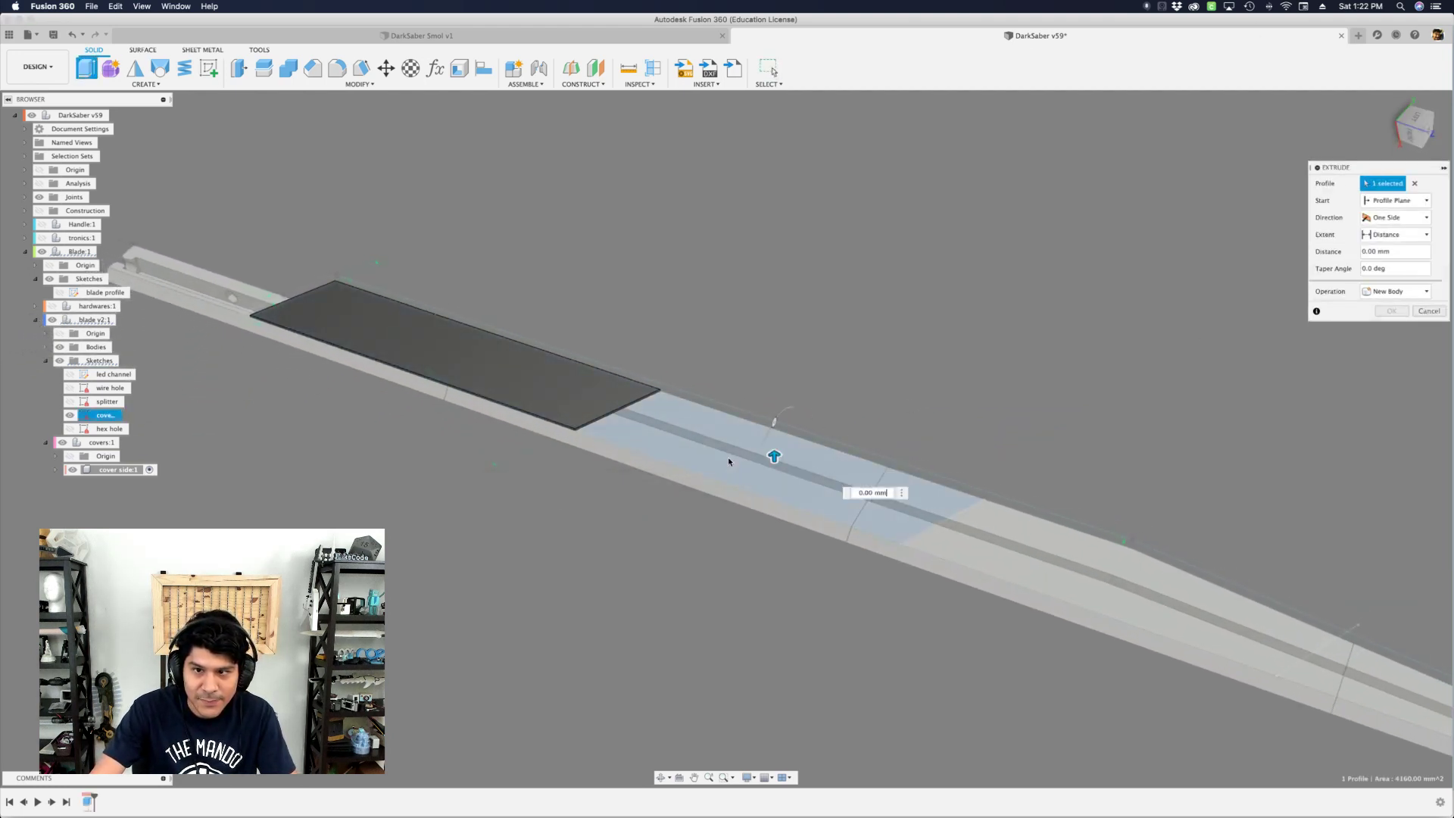
pyautogui.click(1371, 294)
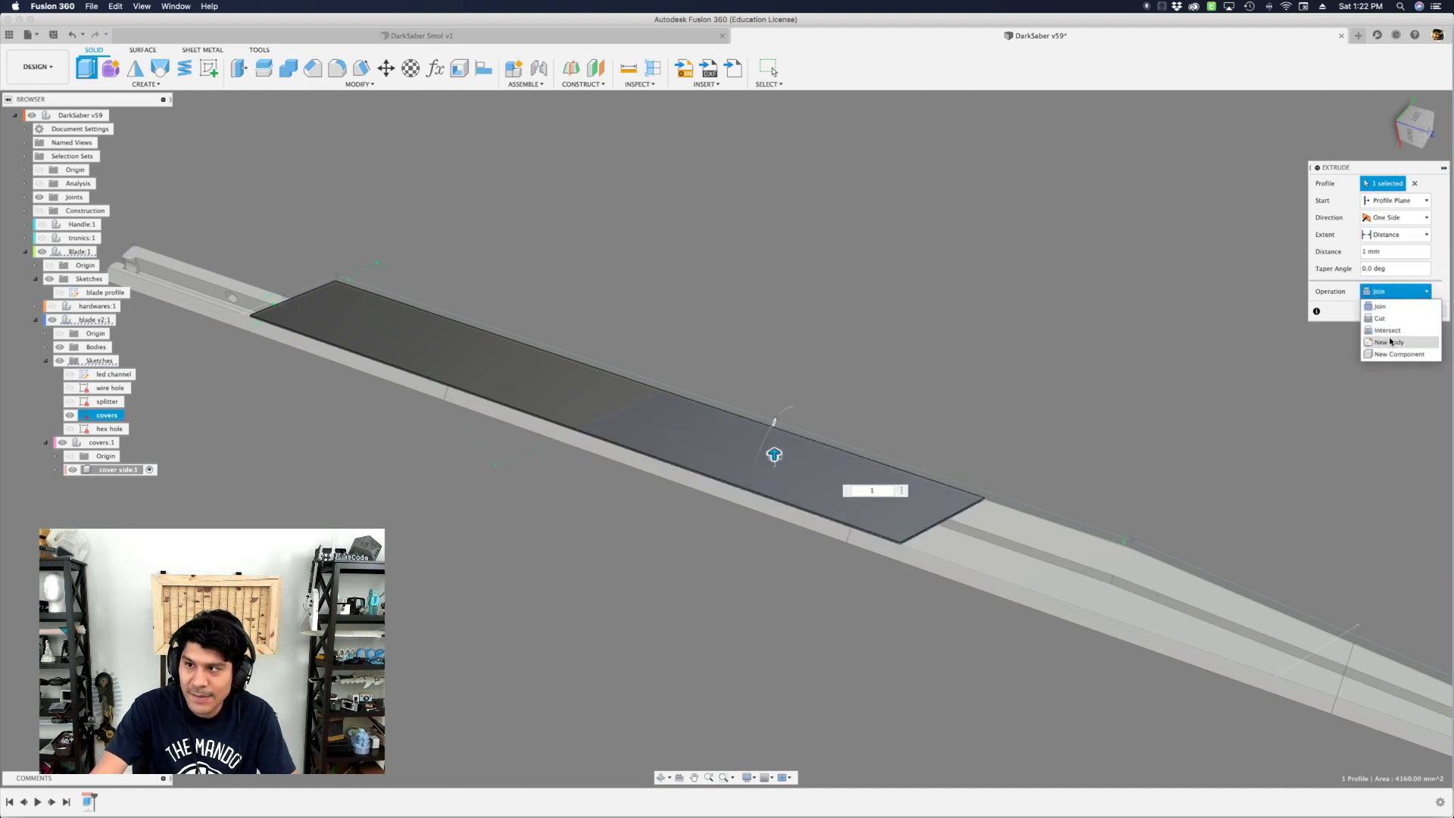
pyautogui.click(1391, 342)
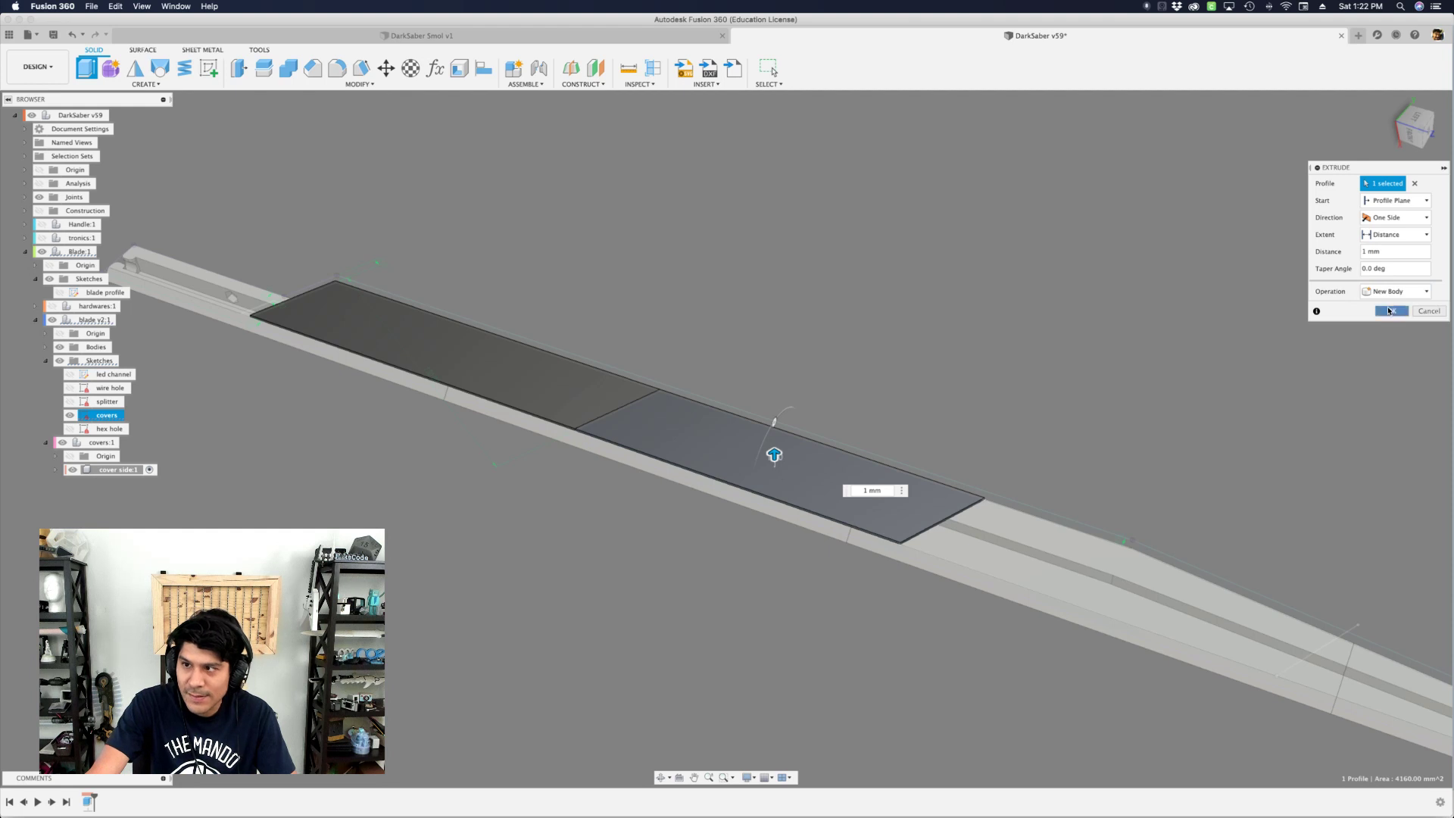
pyautogui.click(1389, 311)
# - Extrude the third cover segment, where the blade's taper begins, by 1 mm as a new body
pyautogui.scroll(-2, 636, 431)
pyautogui.scroll(3, 992, 525)
pyautogui.moveTo(1057, 518); pyautogui.dragTo(781, 353, button='middle')
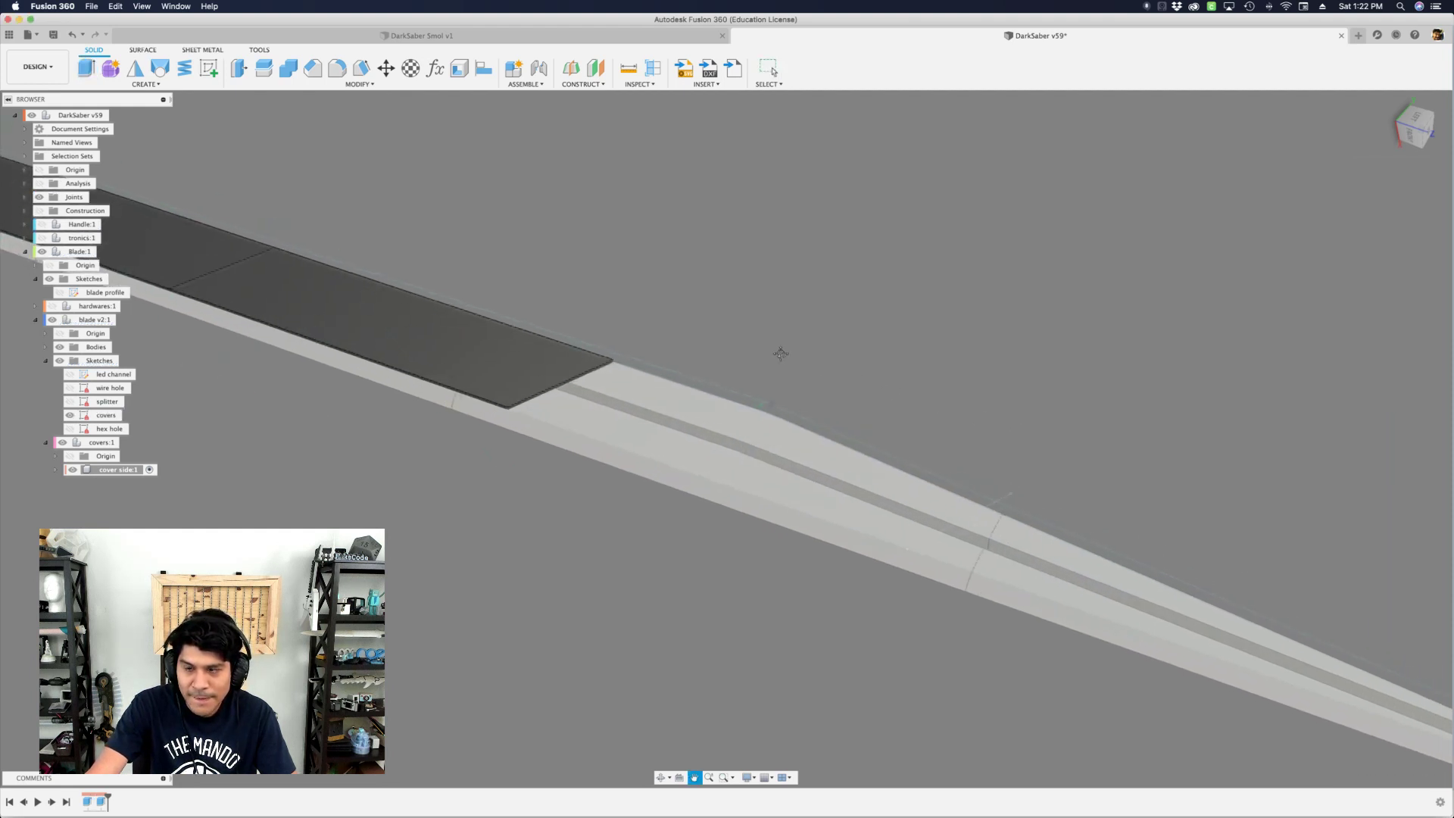
pyautogui.scroll(-2, 781, 354)
pyautogui.click(719, 435)
pyautogui.press('e')
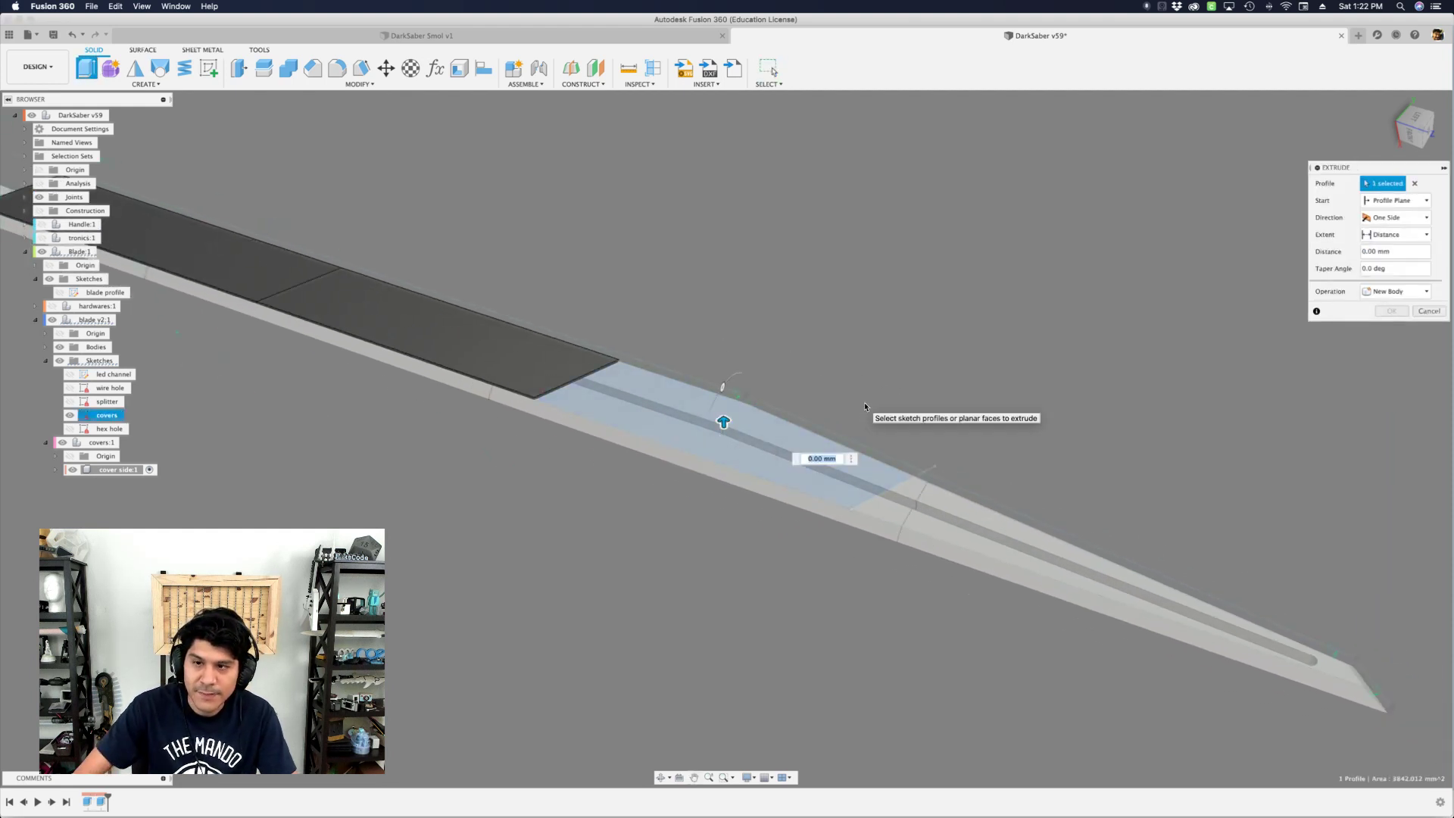
pyautogui.press('Return')
pyautogui.click(1426, 294)
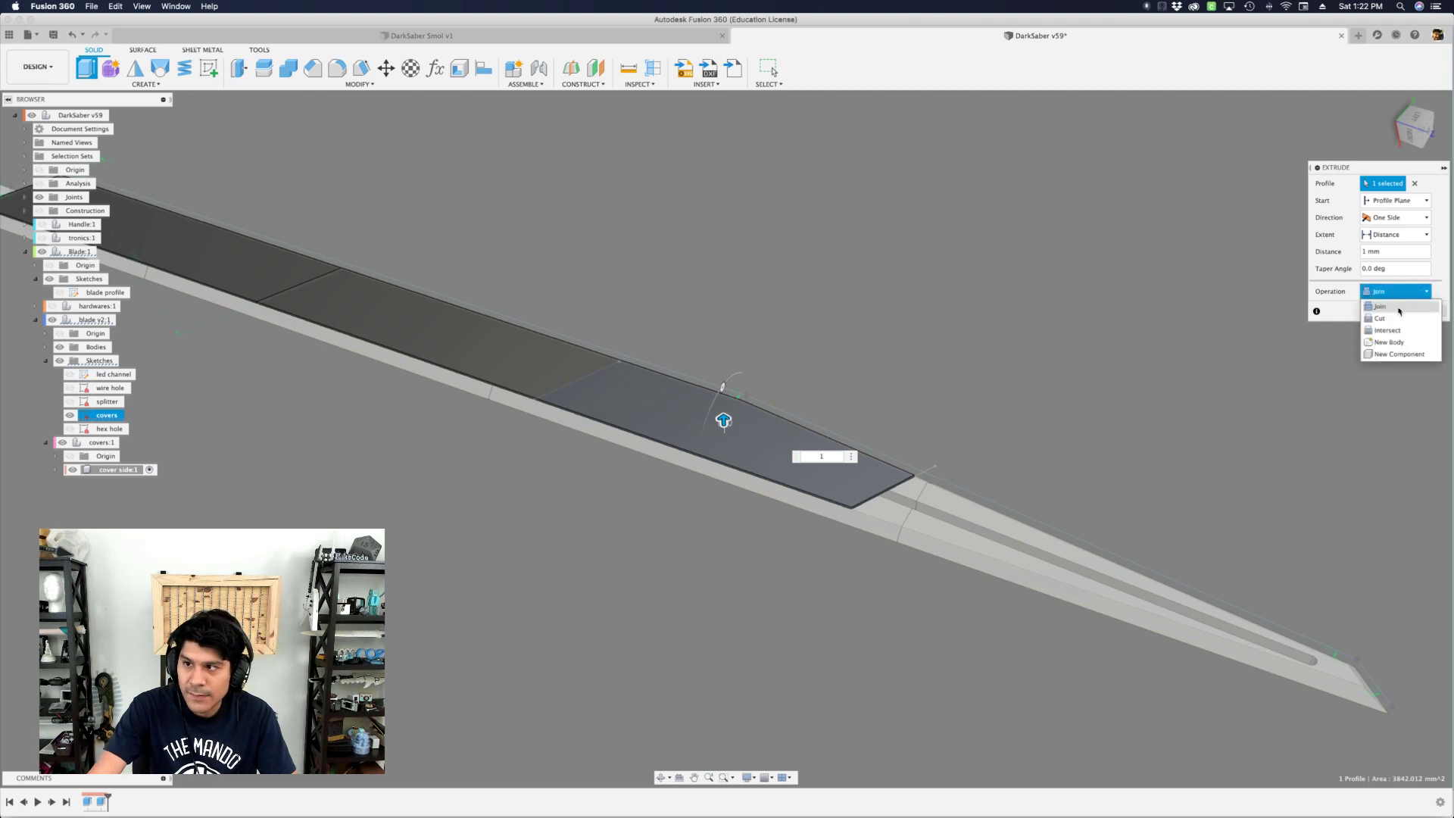
pyautogui.click(1400, 342)
pyautogui.press('Return')
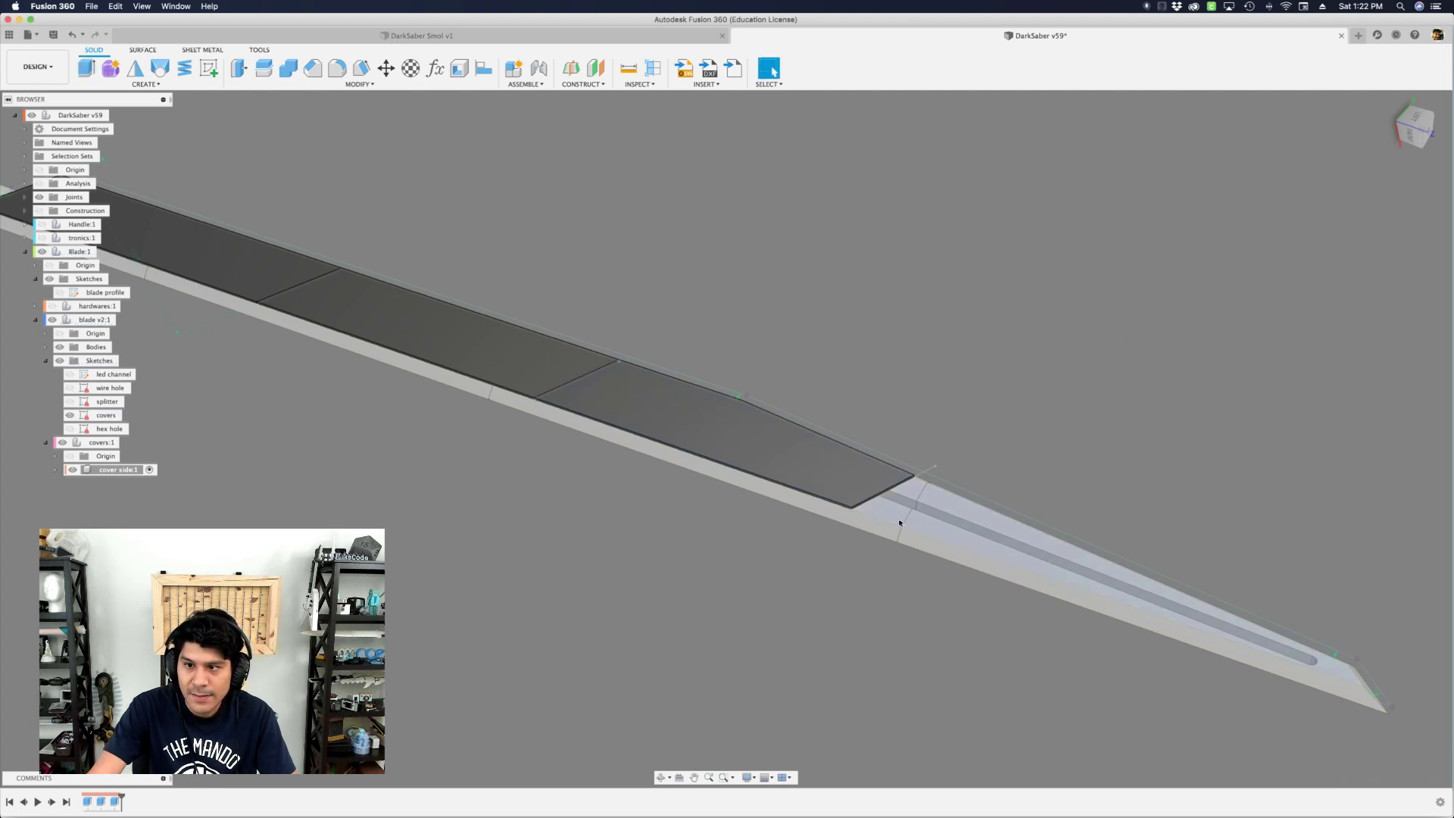
# - Extrude the tapered tip segment of the cover by 1 mm as a separate new body
pyautogui.click(935, 513)
pyautogui.press('e')
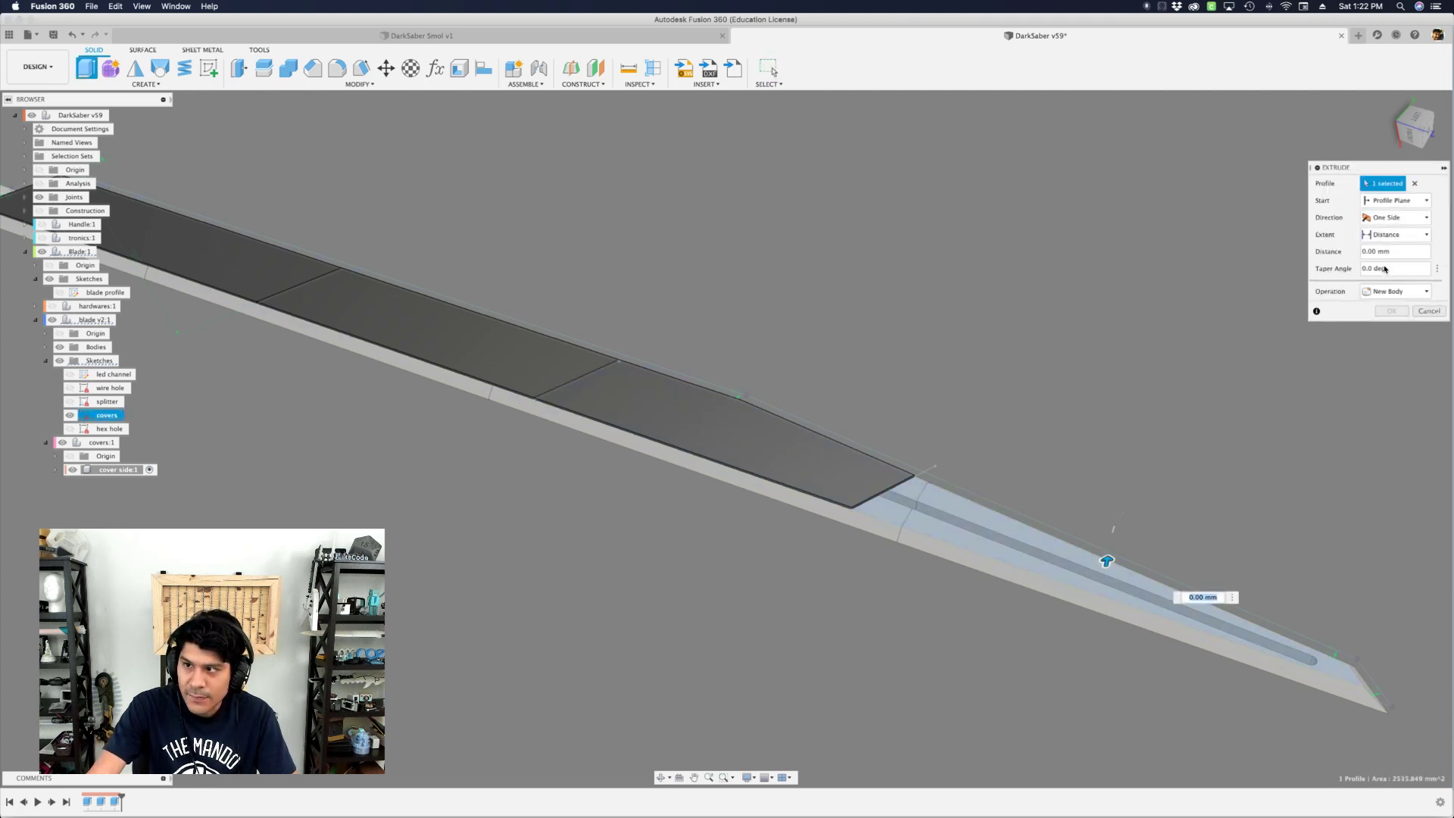
pyautogui.write('1')
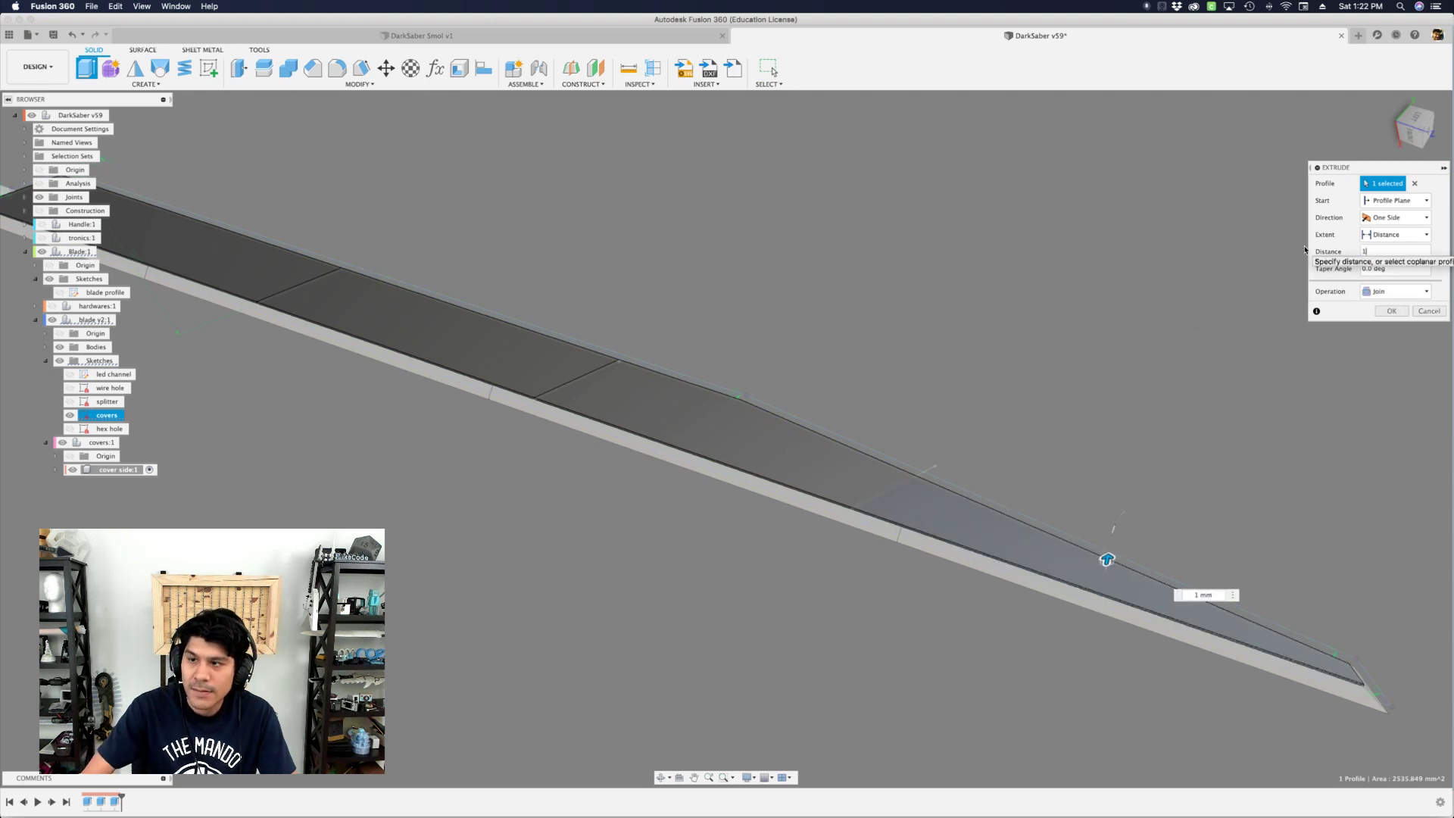
pyautogui.click(1399, 295)
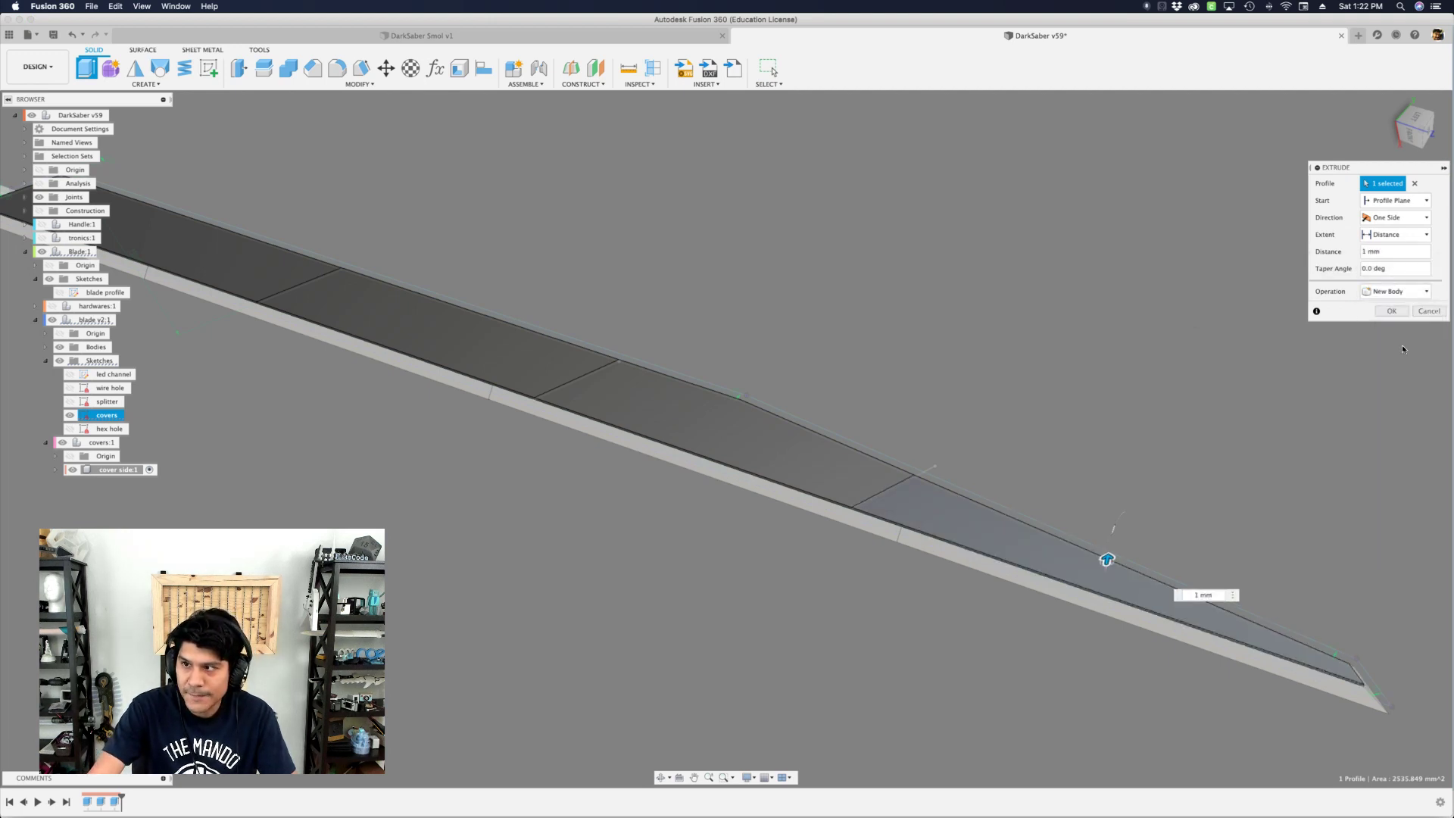
pyautogui.click(1392, 310)
pyautogui.scroll(-5, 612, 384)
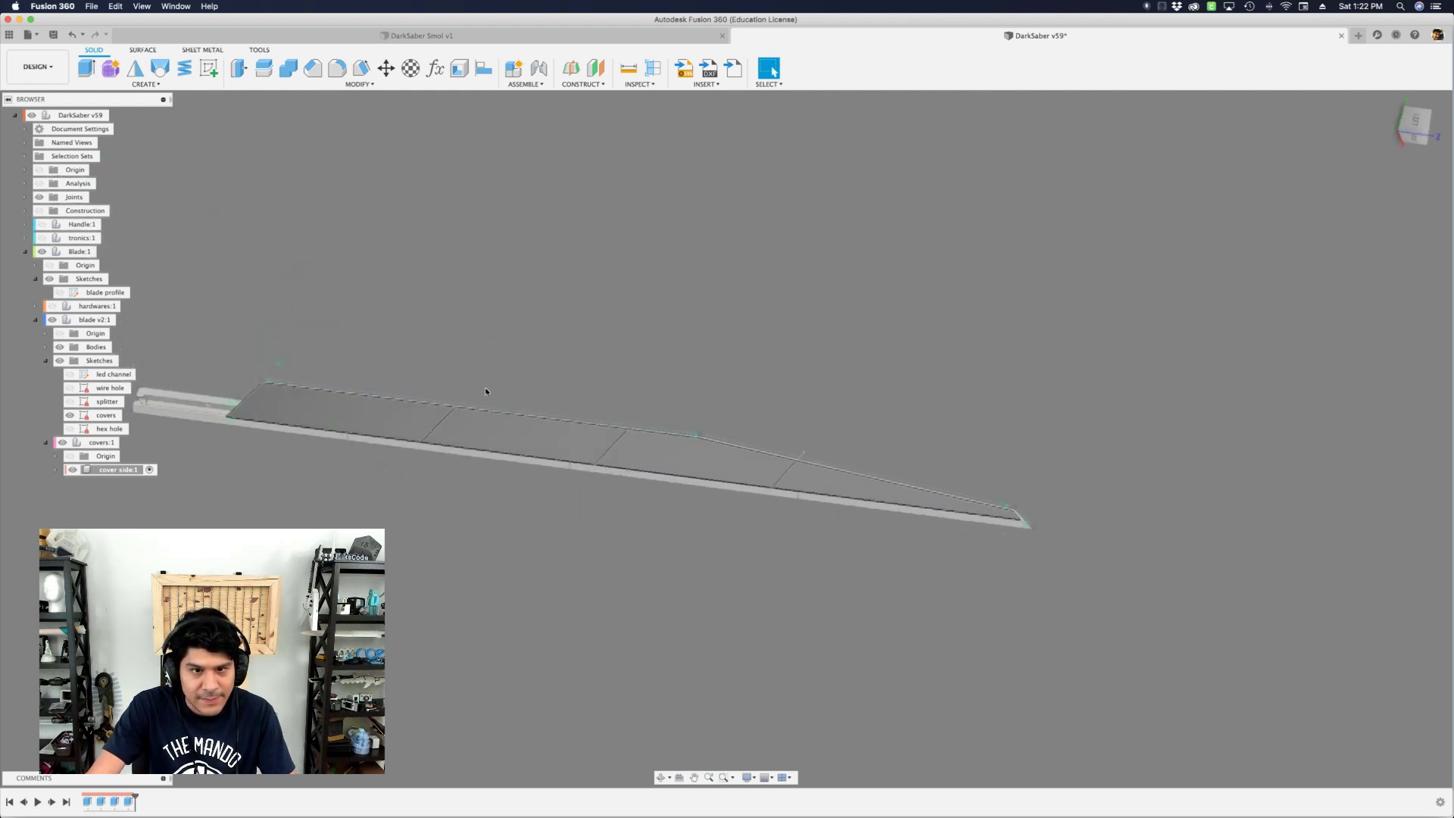
# - Hide the covers sketch and list the cover side component's bodies, leaving only the cover segment nearest the blade's base visible
pyautogui.click(69, 416)
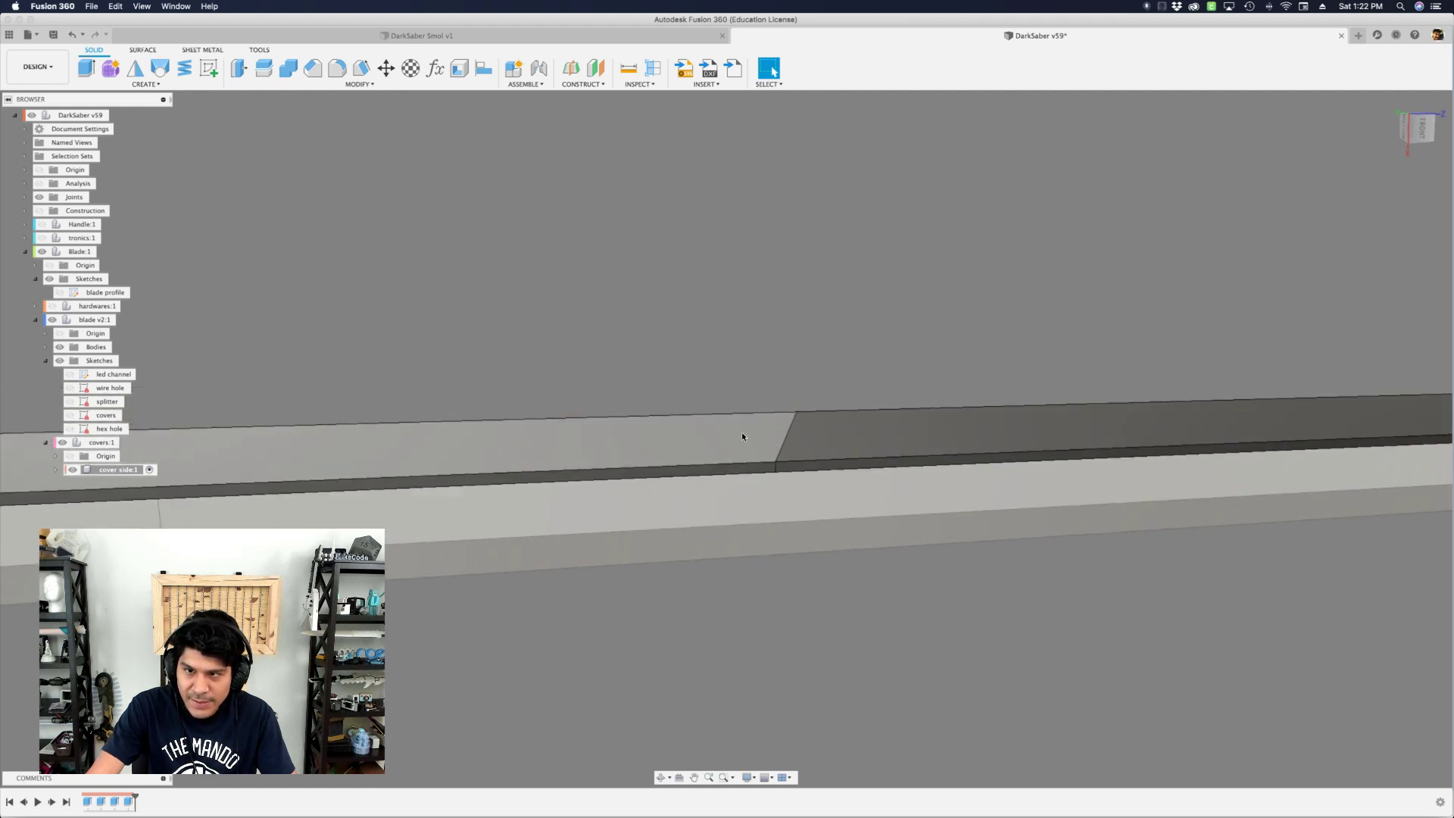
pyautogui.click(769, 437)
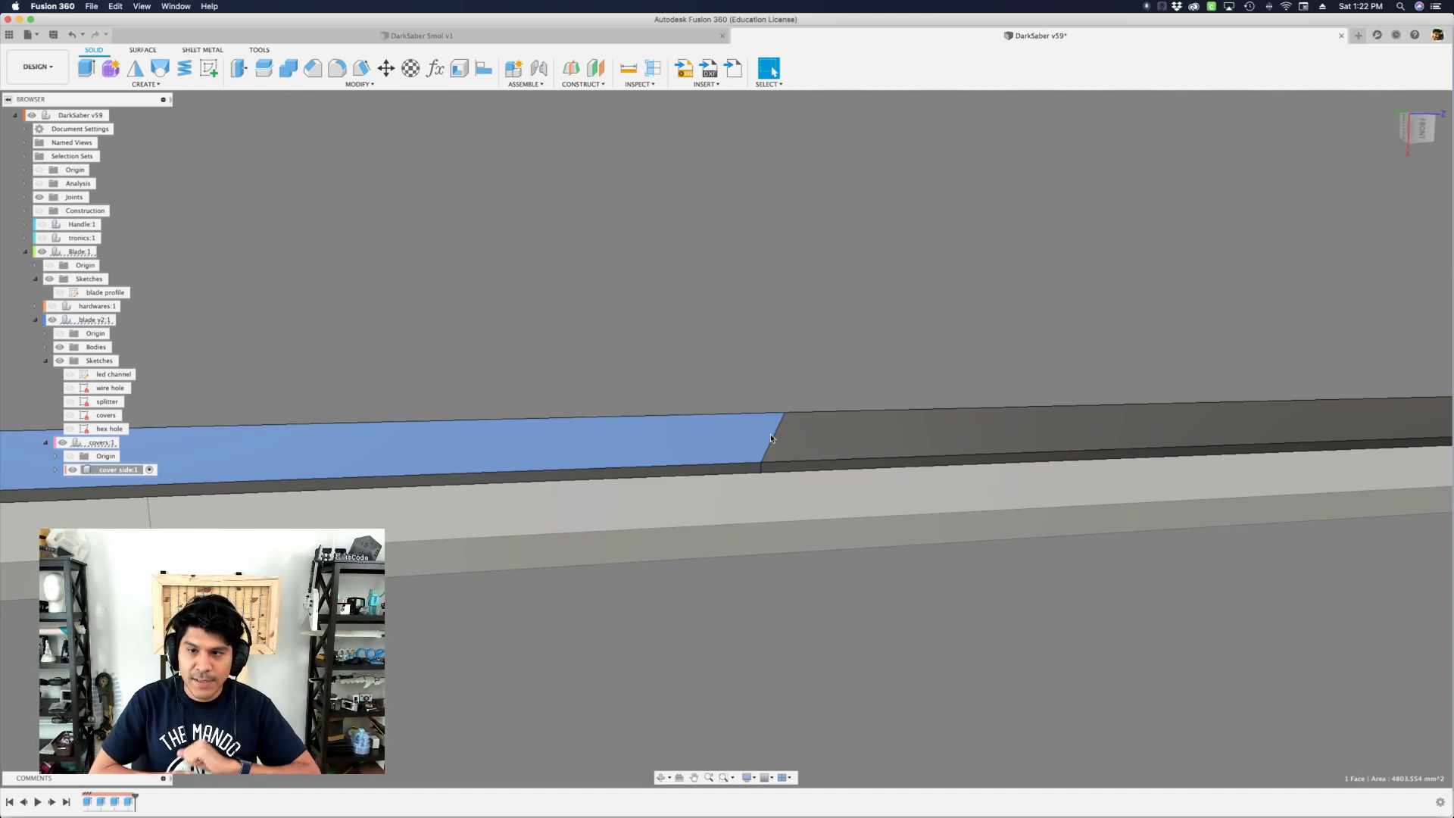
pyautogui.click(294, 320)
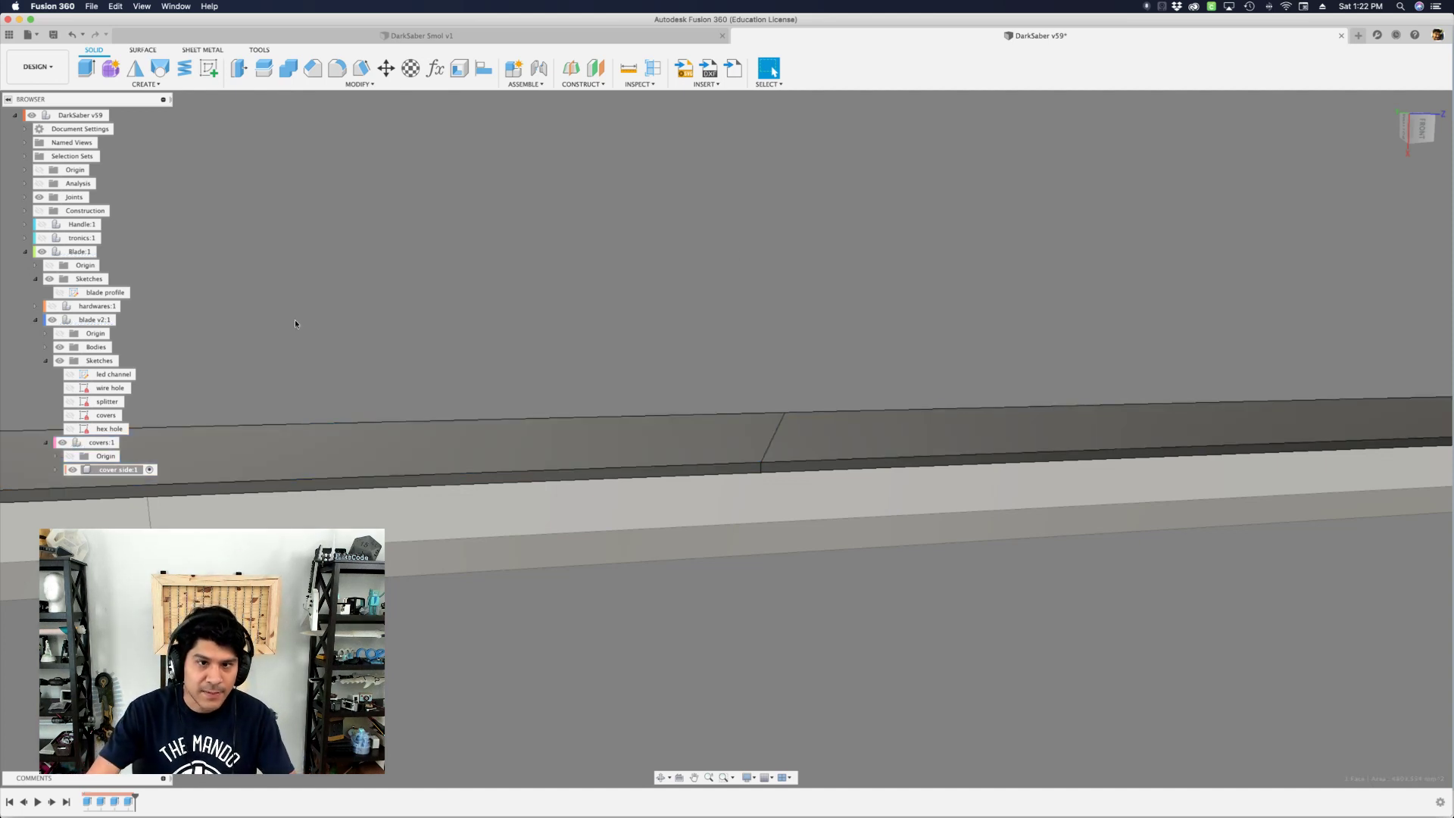
pyautogui.keyDown('shift'); pyautogui.moveTo(220, 434); pyautogui.dragTo(360, 422, button='middle'); pyautogui.keyUp('shift')
pyautogui.click(56, 471)
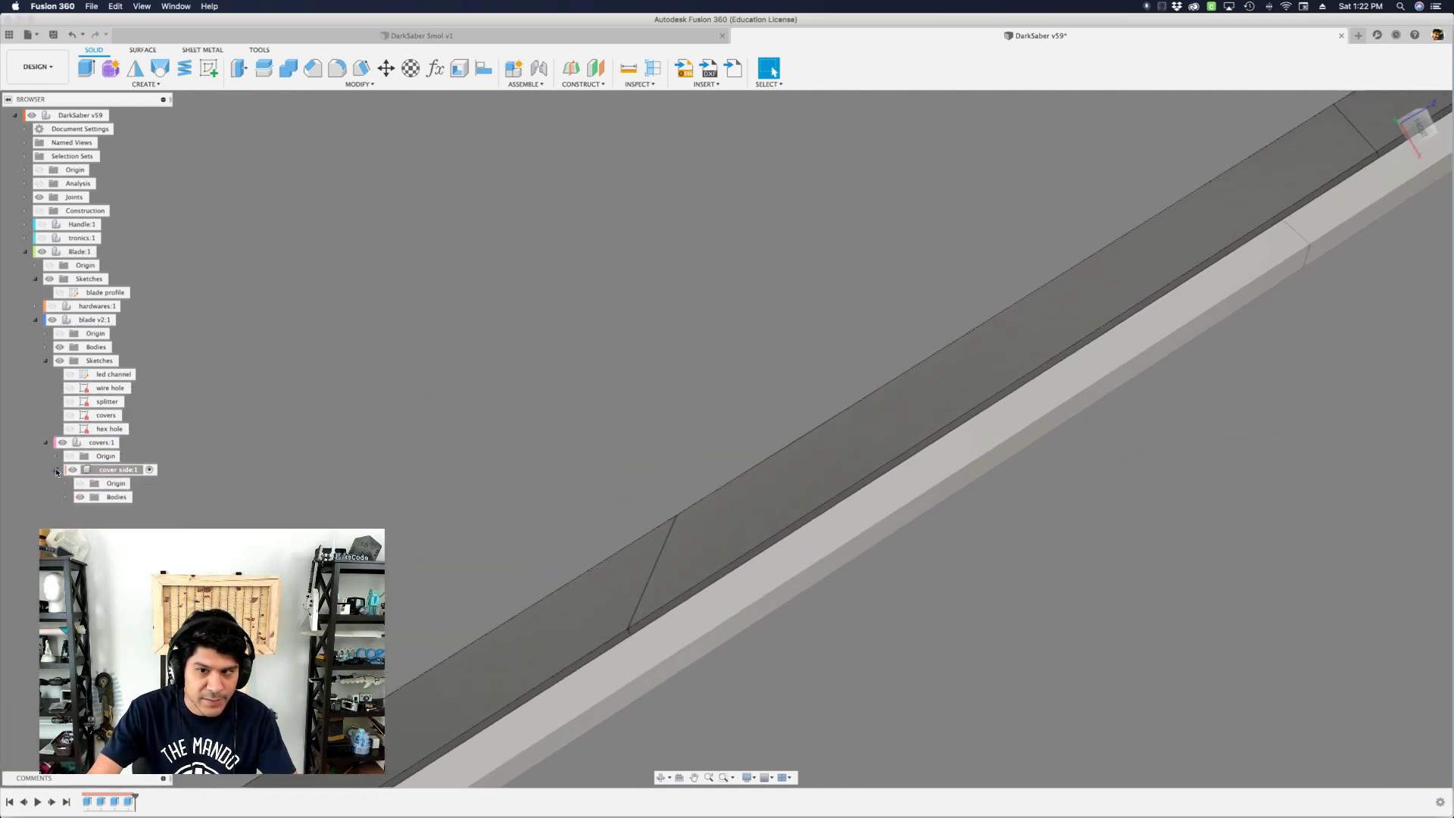
pyautogui.keyDown('shift'); pyautogui.moveTo(80, 399); pyautogui.dragTo(96, 522, button='middle'); pyautogui.keyUp('shift')
pyautogui.click(97, 522)
pyautogui.click(91, 523)
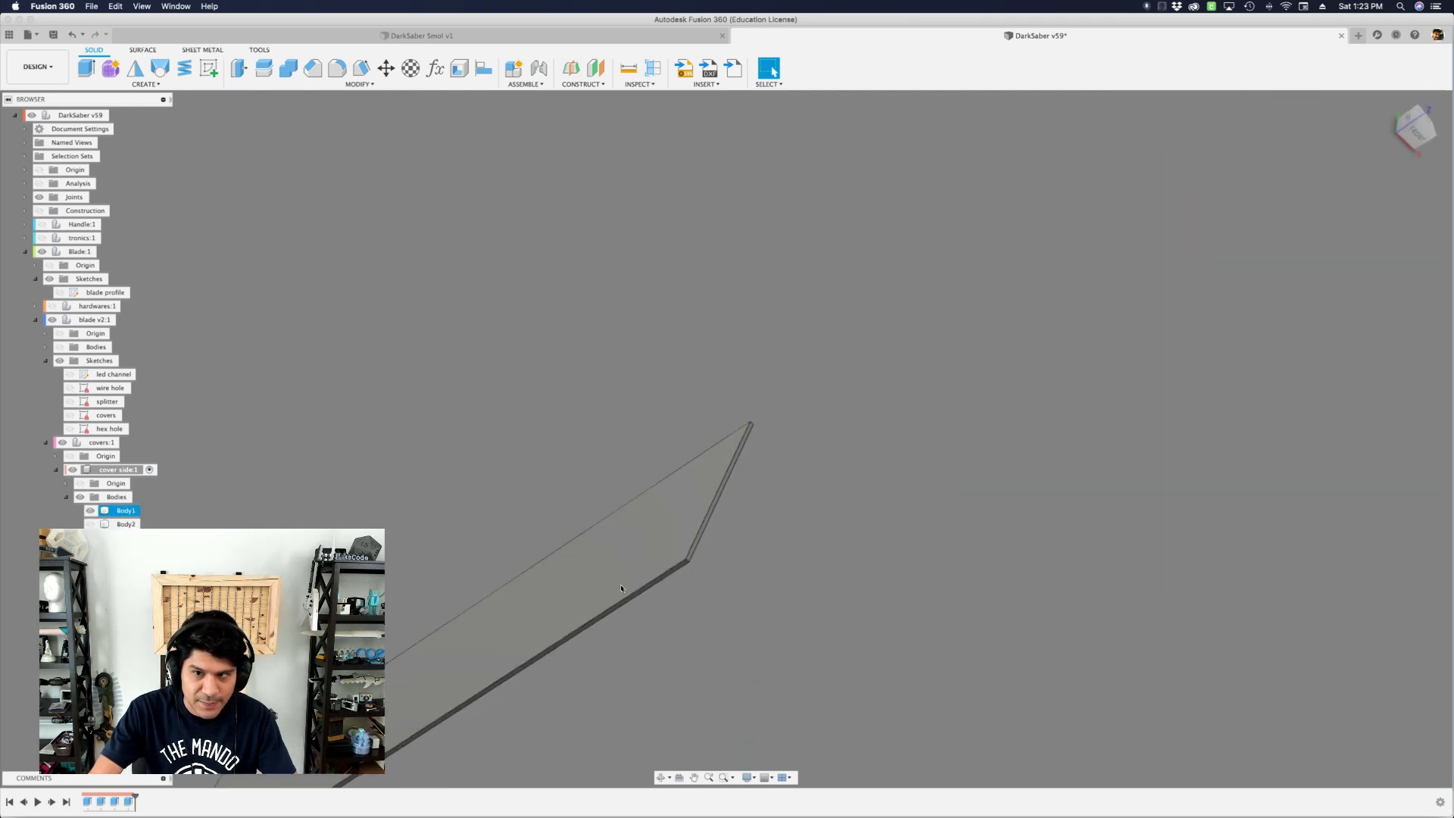
# - Draft the slanted end face of the first cover segment to a 45° outward slope, using the segment's broad face as pull direction
pyautogui.click(610, 561)
pyautogui.keyDown('shift'); pyautogui.moveTo(611, 561); pyautogui.dragTo(610, 547, button='middle'); pyautogui.keyUp('shift')
pyautogui.write('s')
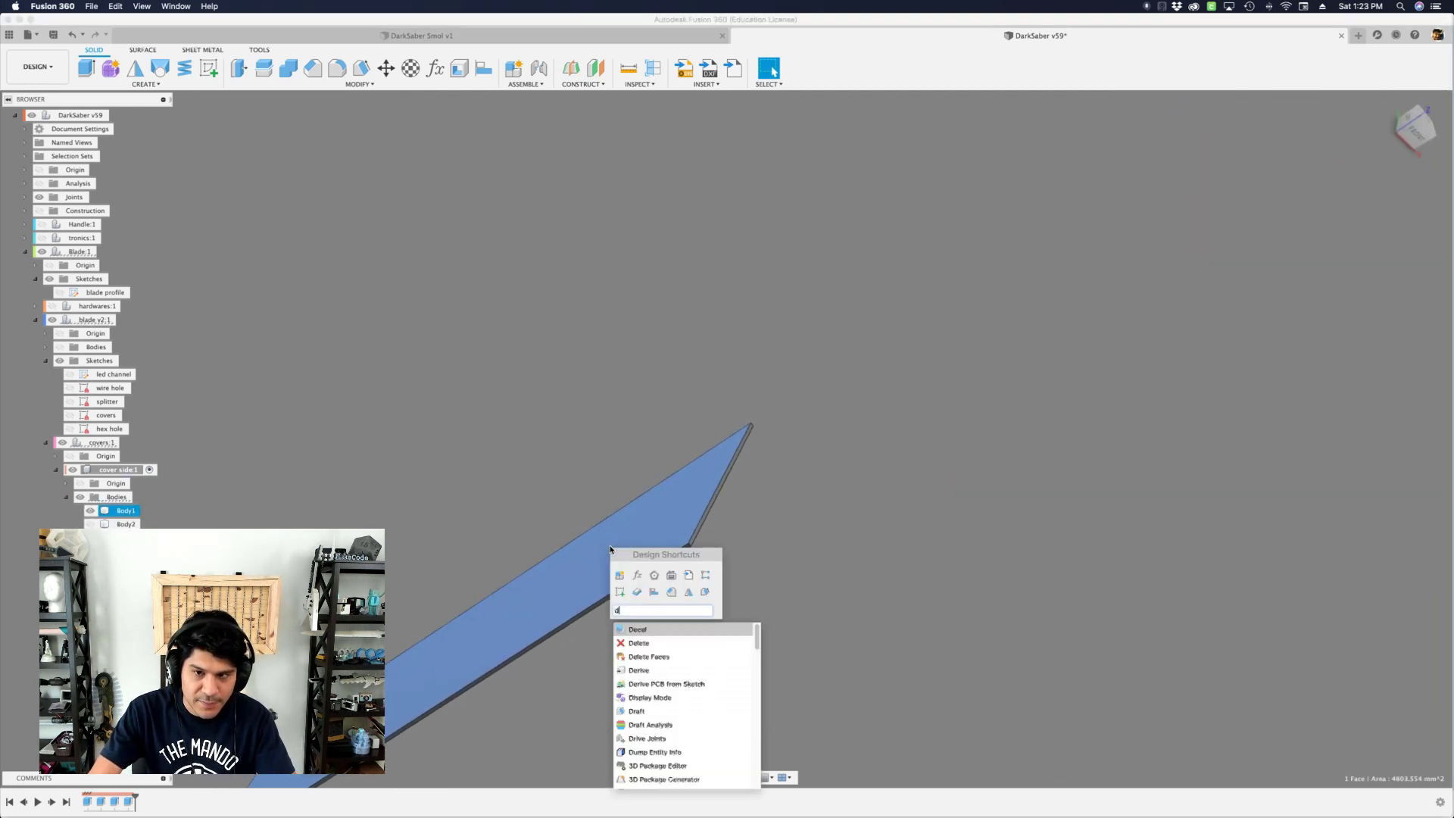
pyautogui.write('dra')
pyautogui.press('Return')
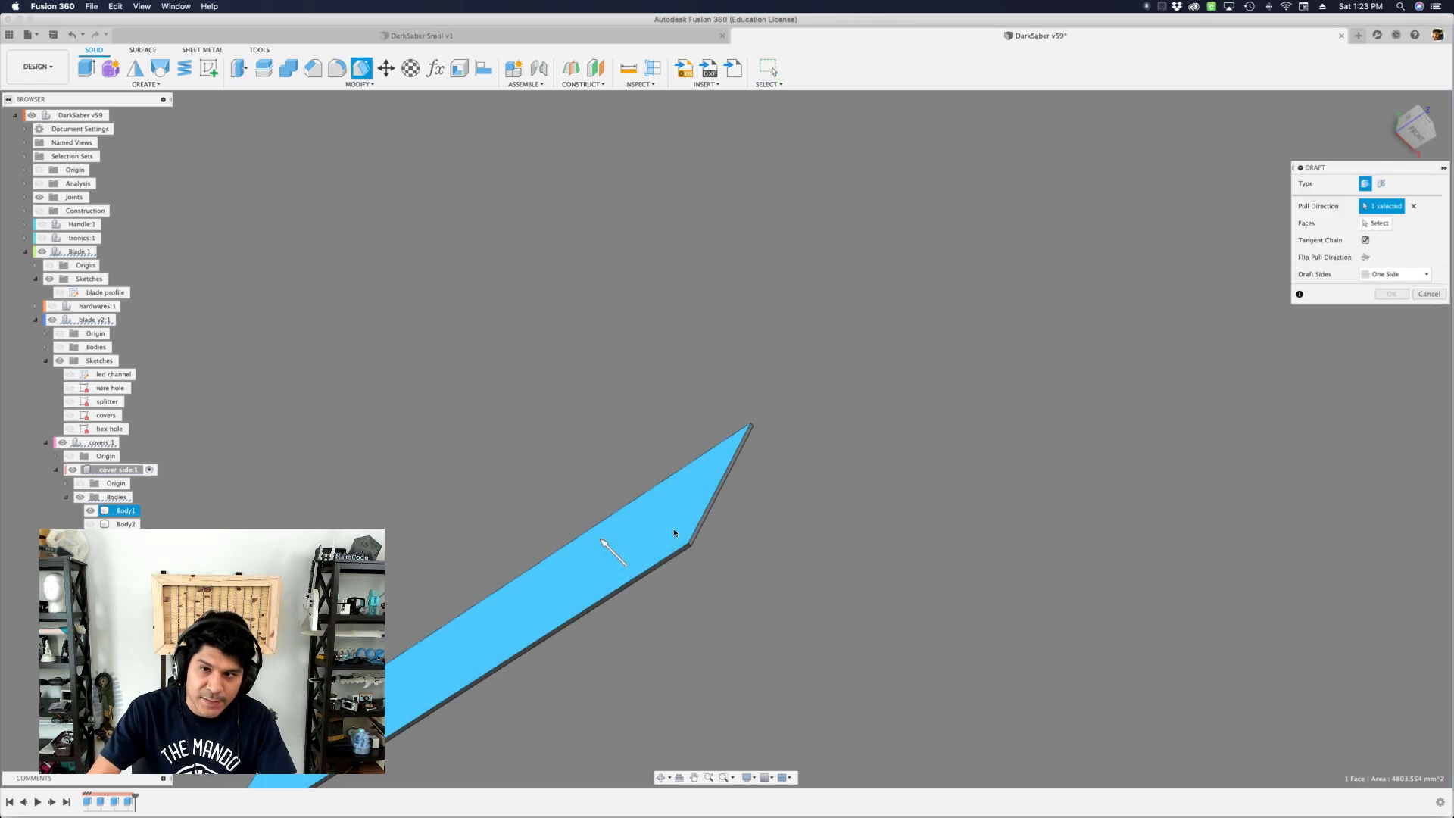
pyautogui.keyDown('shift'); pyautogui.moveTo(674, 532); pyautogui.dragTo(675, 545, button='middle'); pyautogui.keyUp('shift')
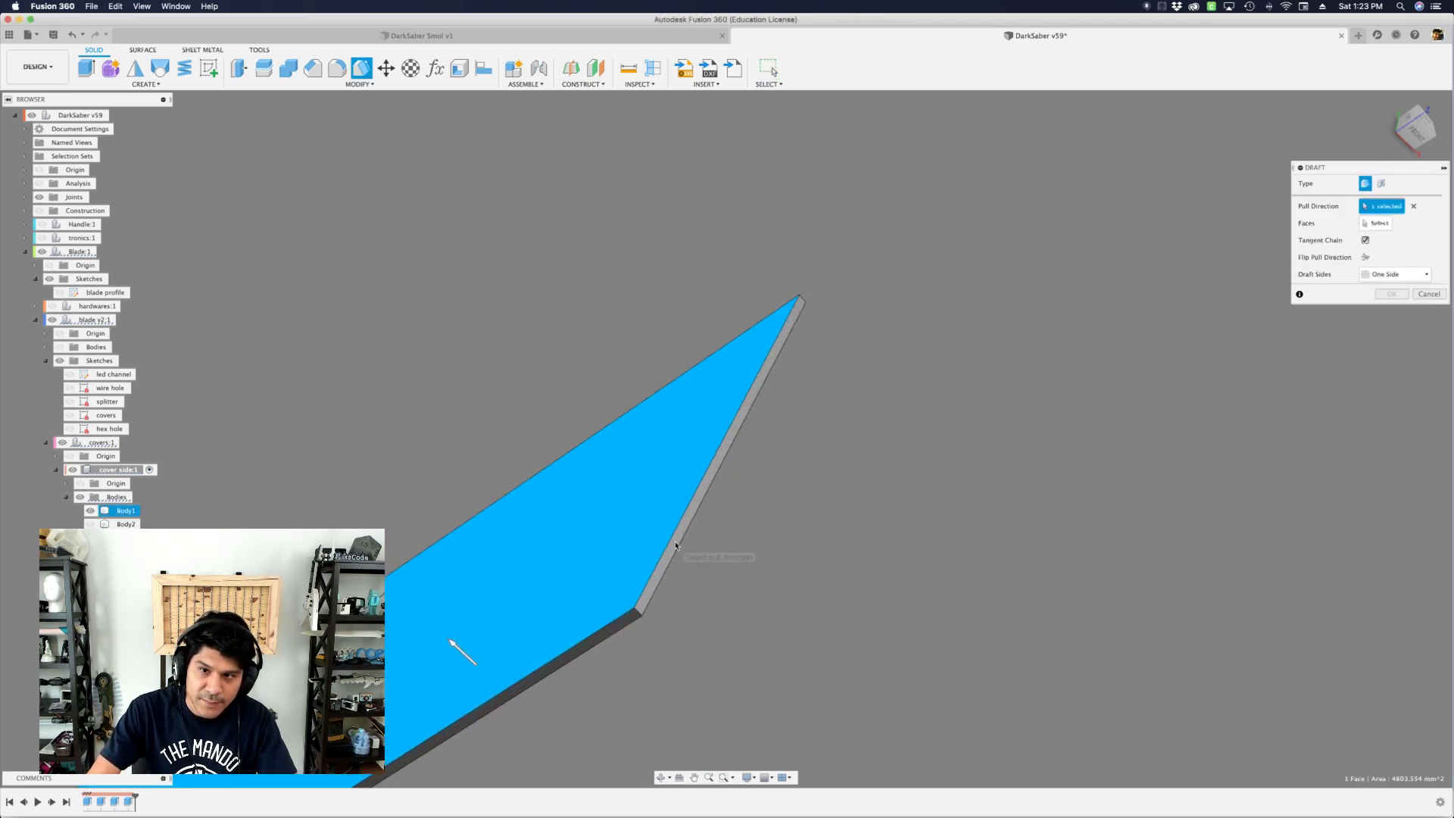
pyautogui.click(676, 546)
pyautogui.click(1412, 207)
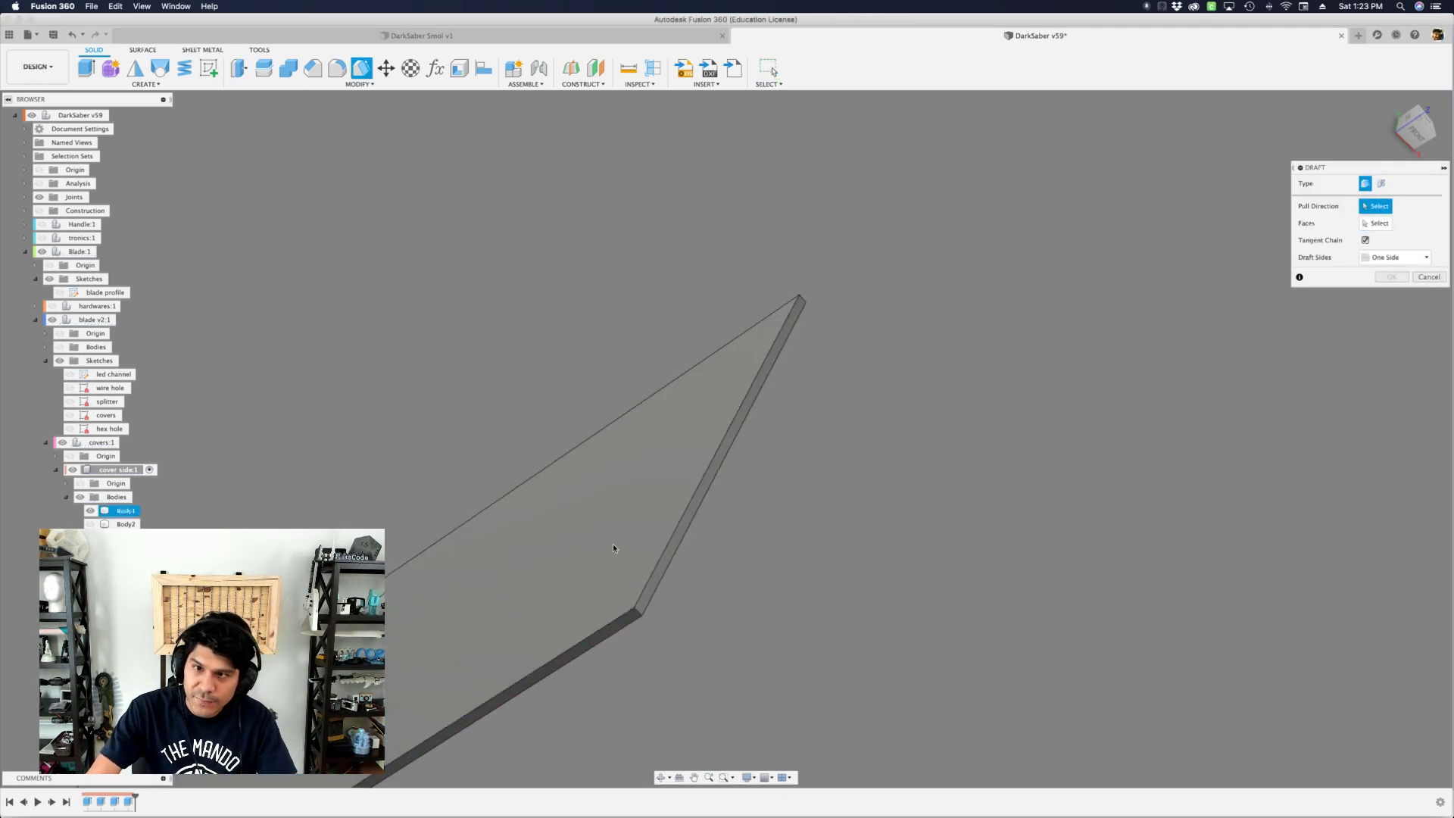
pyautogui.click(683, 433)
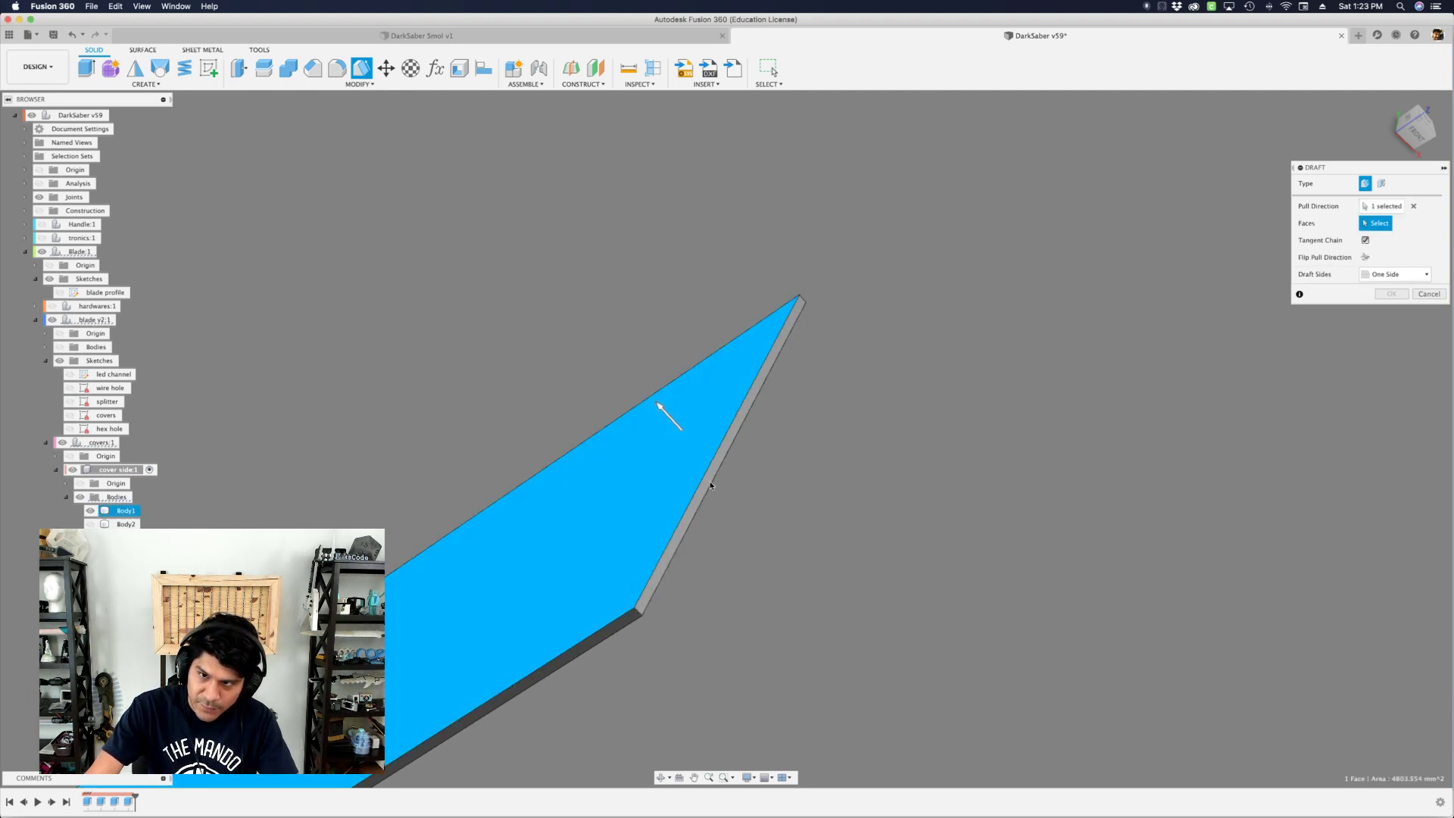
pyautogui.click(719, 452)
pyautogui.keyDown('shift'); pyautogui.moveTo(809, 539); pyautogui.dragTo(824, 312, button='middle'); pyautogui.keyUp('shift')
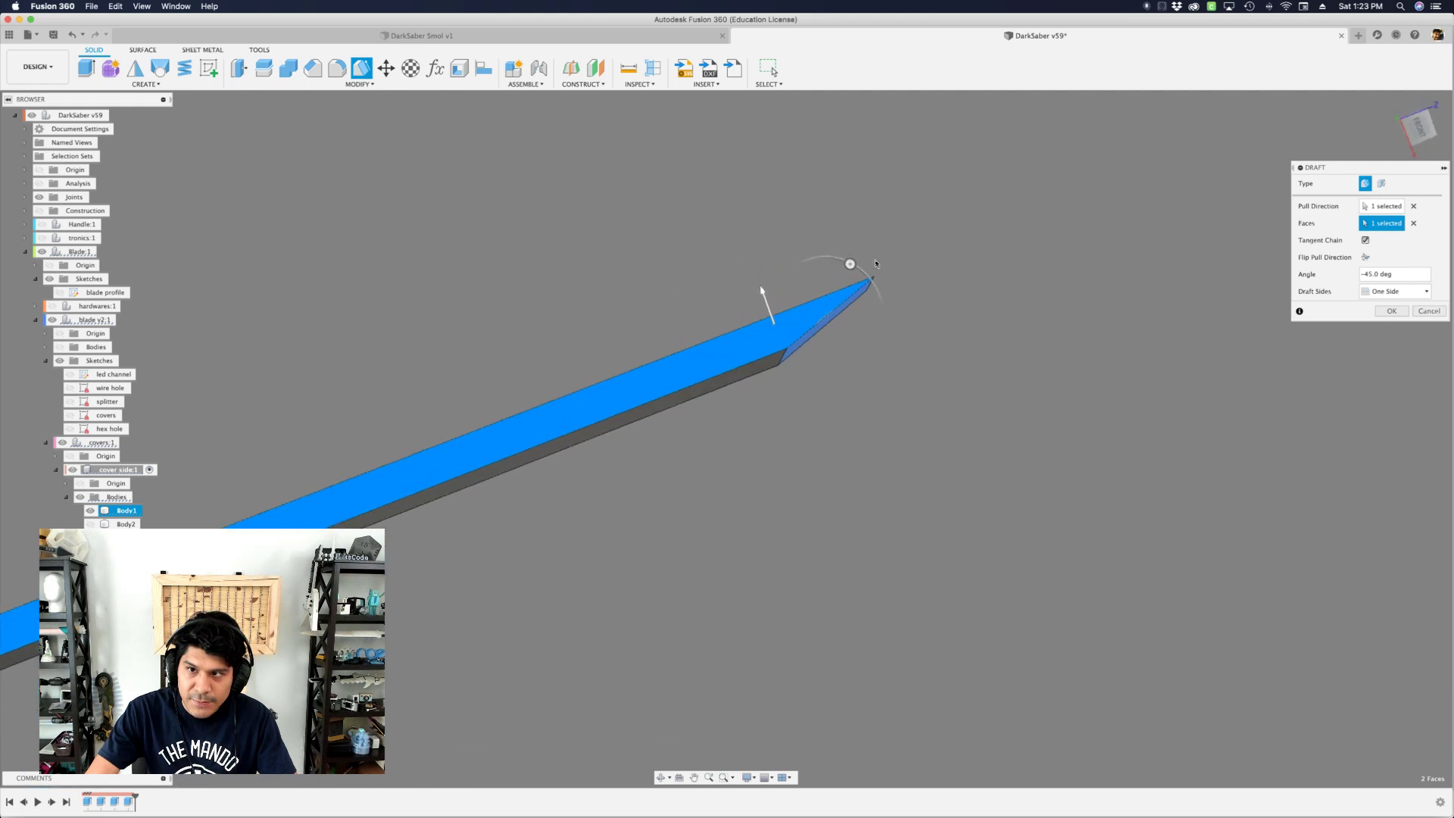
pyautogui.moveTo(851, 264); pyautogui.dragTo(757, 289)
pyautogui.keyDown('shift'); pyautogui.moveTo(767, 288); pyautogui.dragTo(858, 301, button='middle'); pyautogui.keyUp('shift')
pyautogui.press('Return')
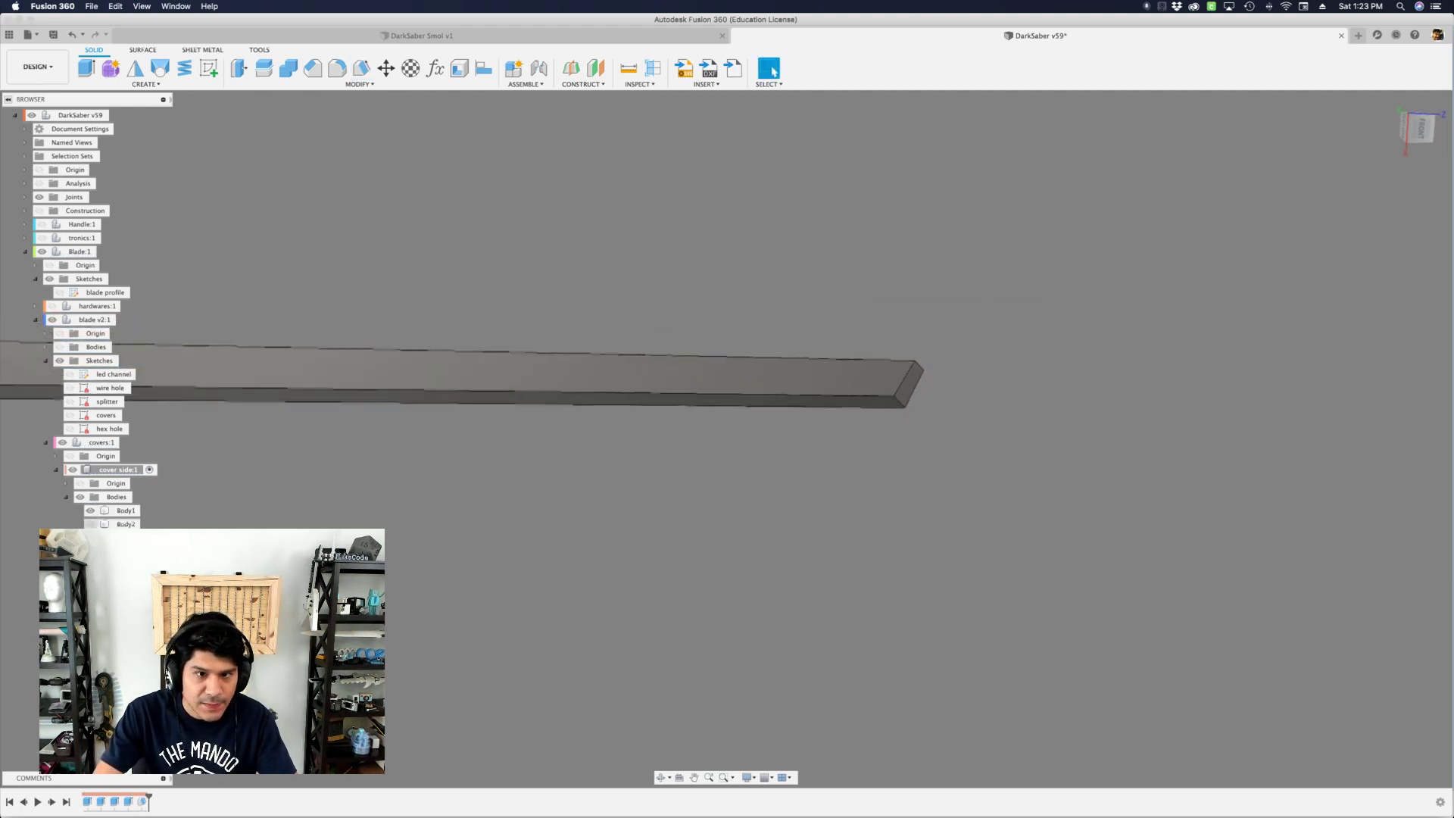
# - Show the second cover body, hide the first one, and select the second body's broad face
pyautogui.click(90, 524)
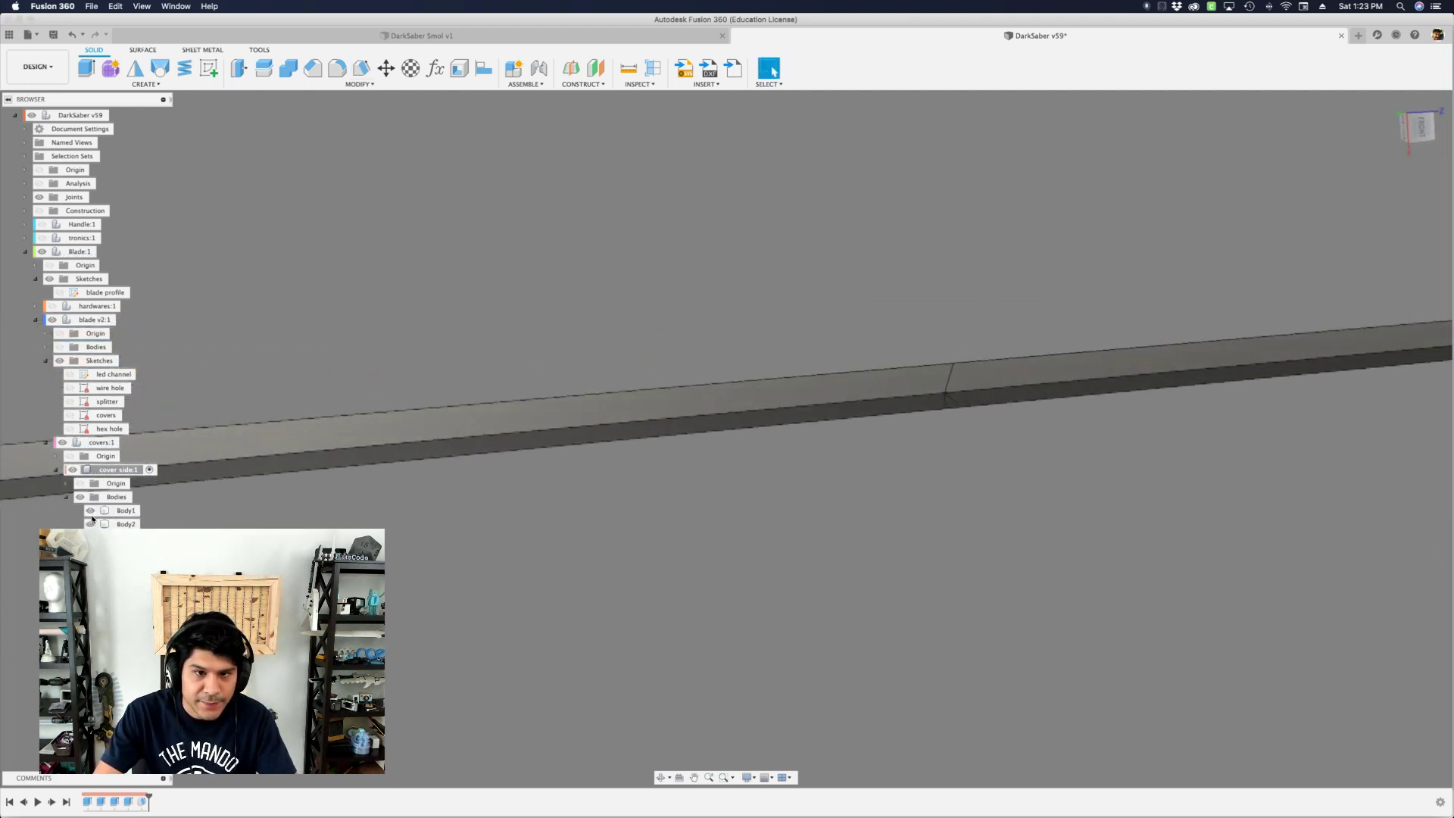
pyautogui.click(90, 511)
pyautogui.click(1129, 356)
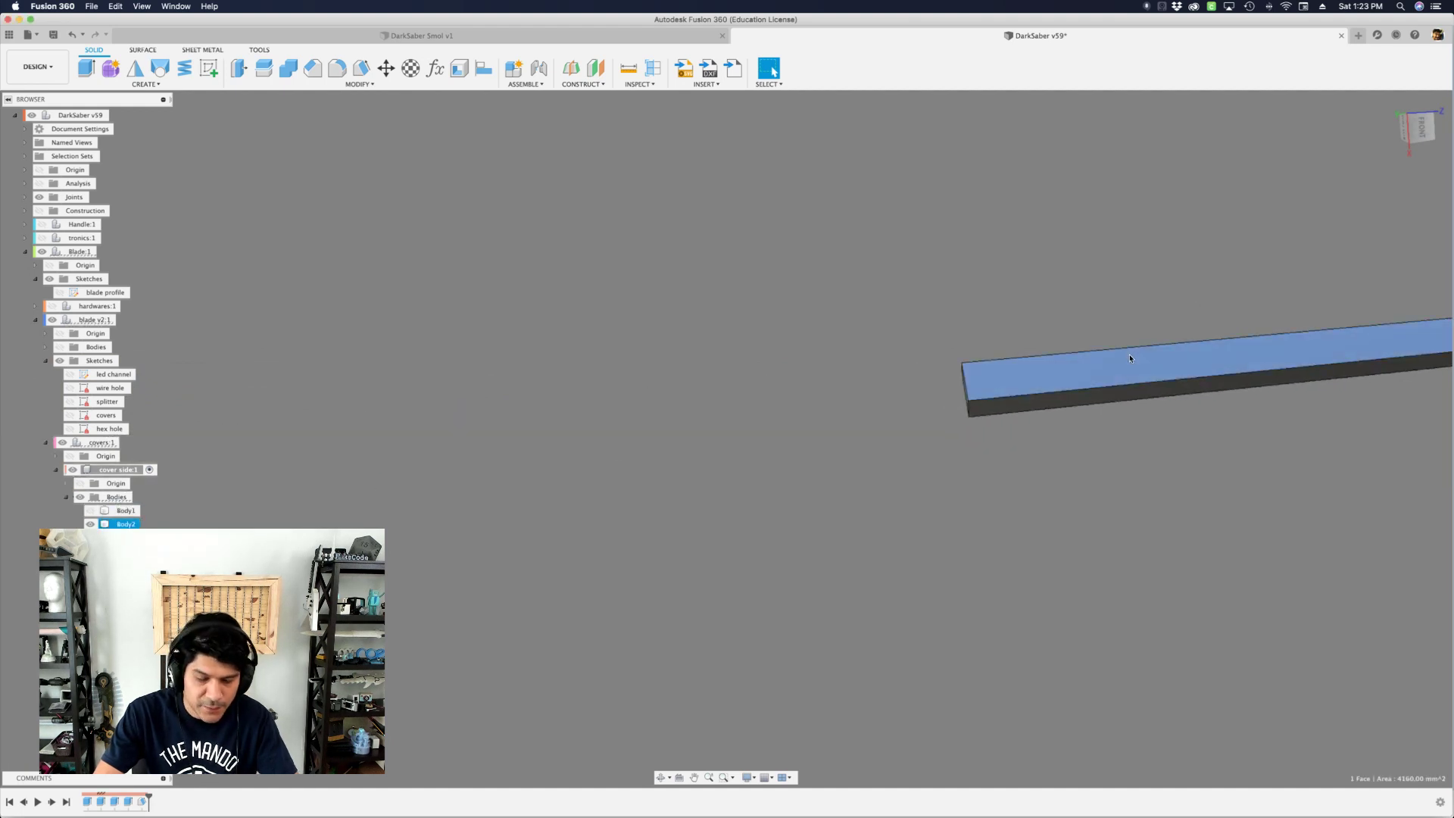
pyautogui.press('a')
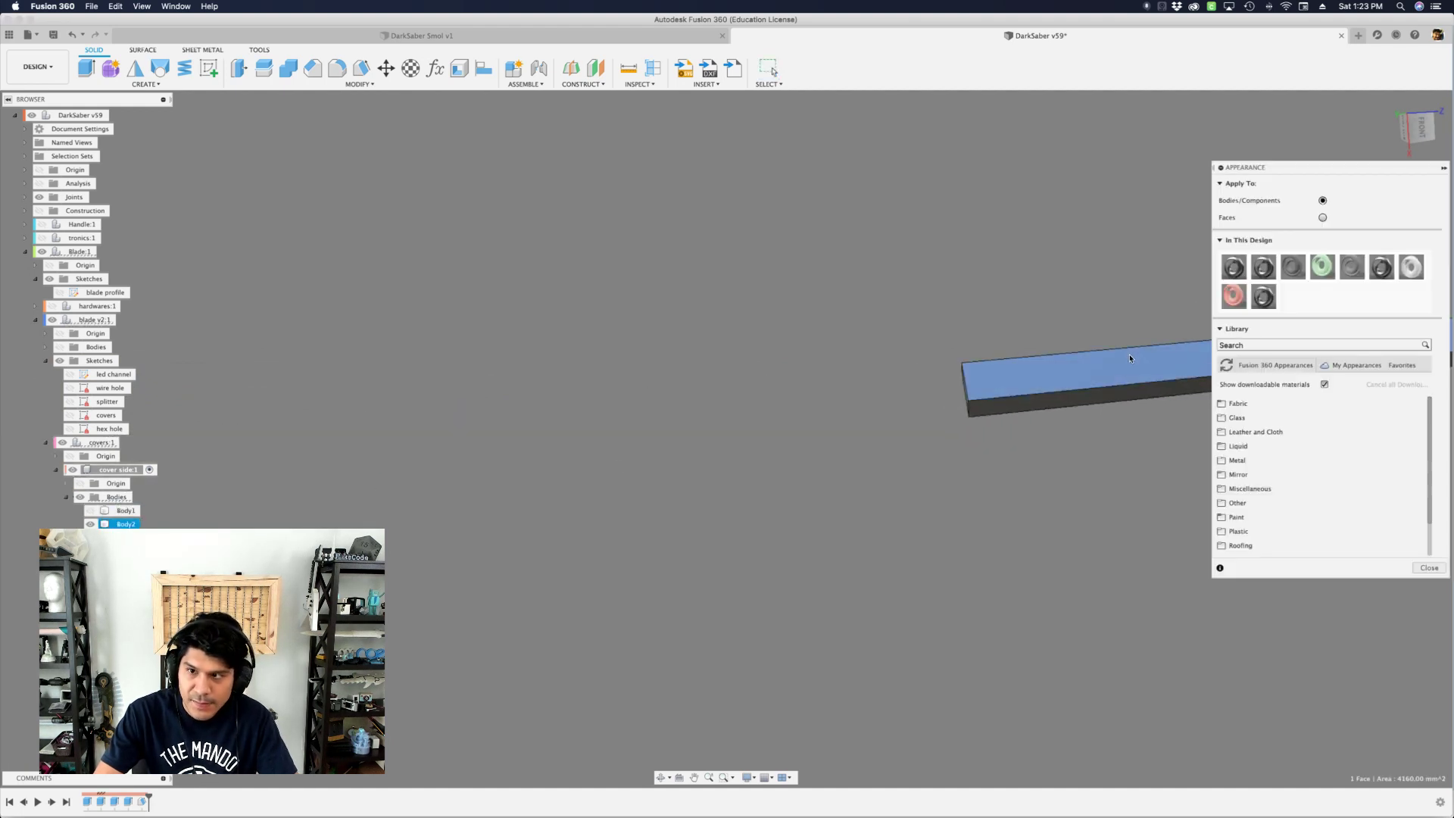
pyautogui.click(1428, 567)
# - Draft the second segment's end face adjoining the first by -45°, with its broad face as pull direction, and show the first body again
pyautogui.write('sdra')
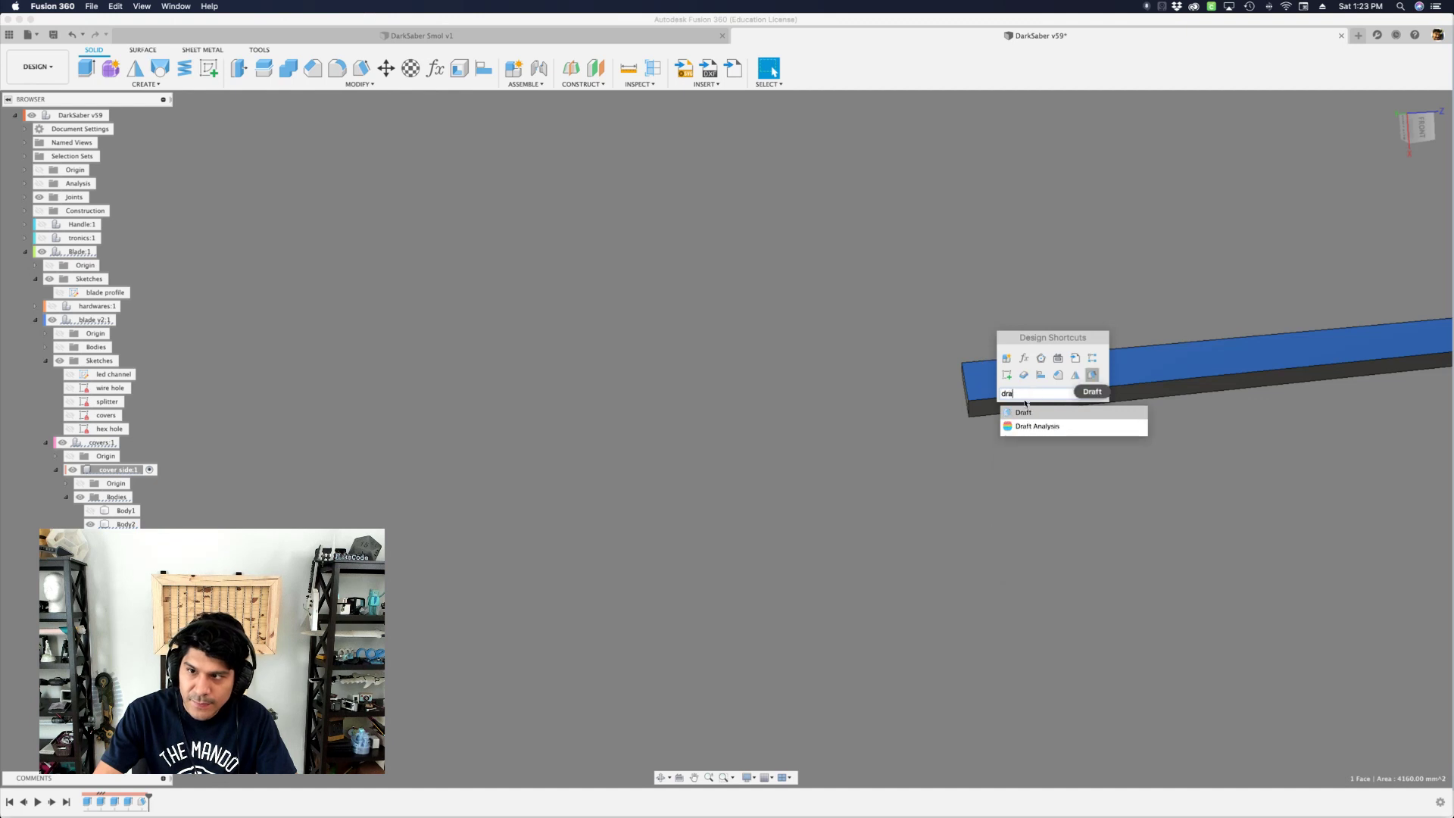
pyautogui.click(1026, 413)
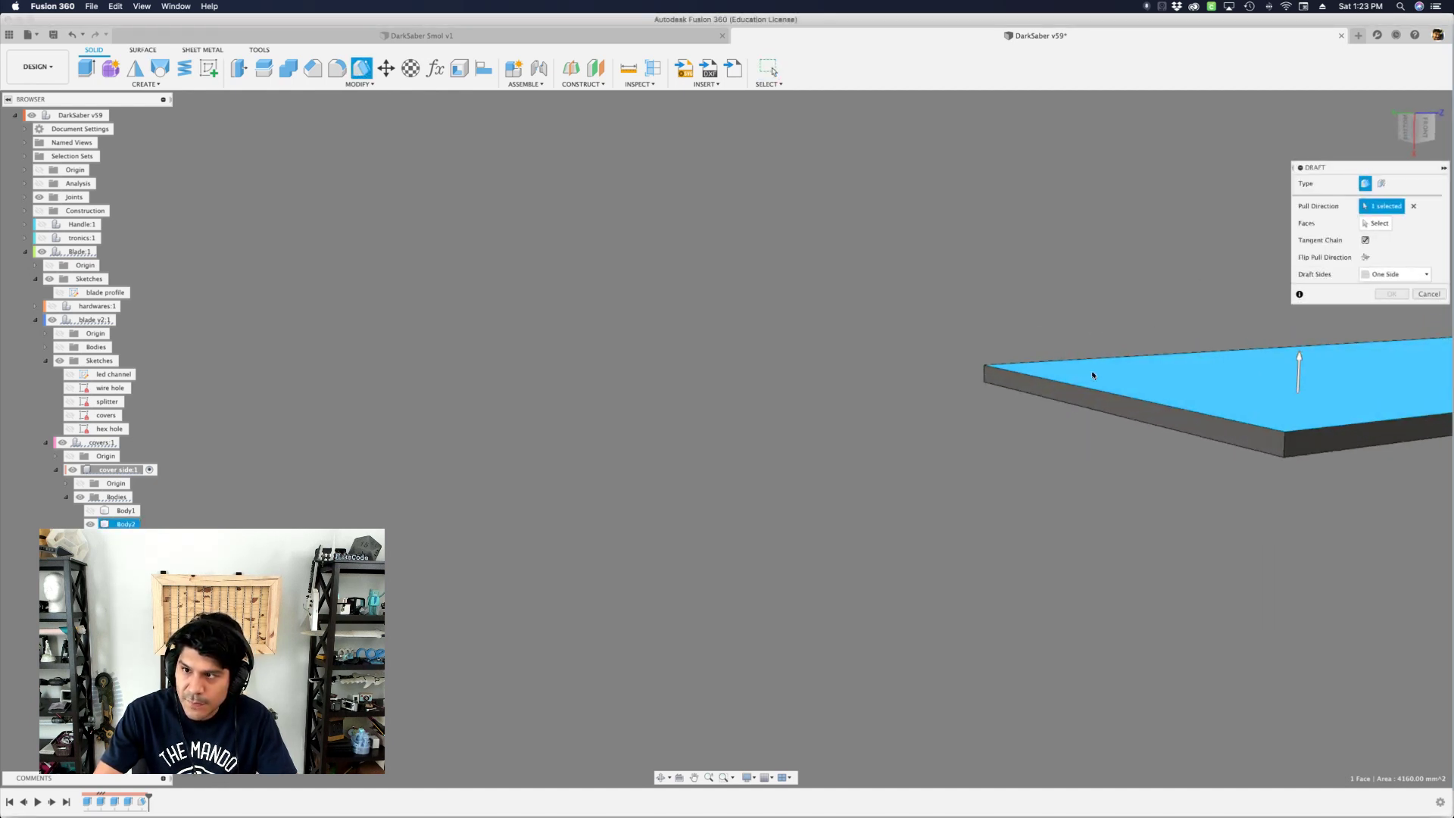
pyautogui.click(1048, 389)
pyautogui.keyDown('shift'); pyautogui.moveTo(1048, 389); pyautogui.dragTo(848, 383, button='middle'); pyautogui.keyUp('shift')
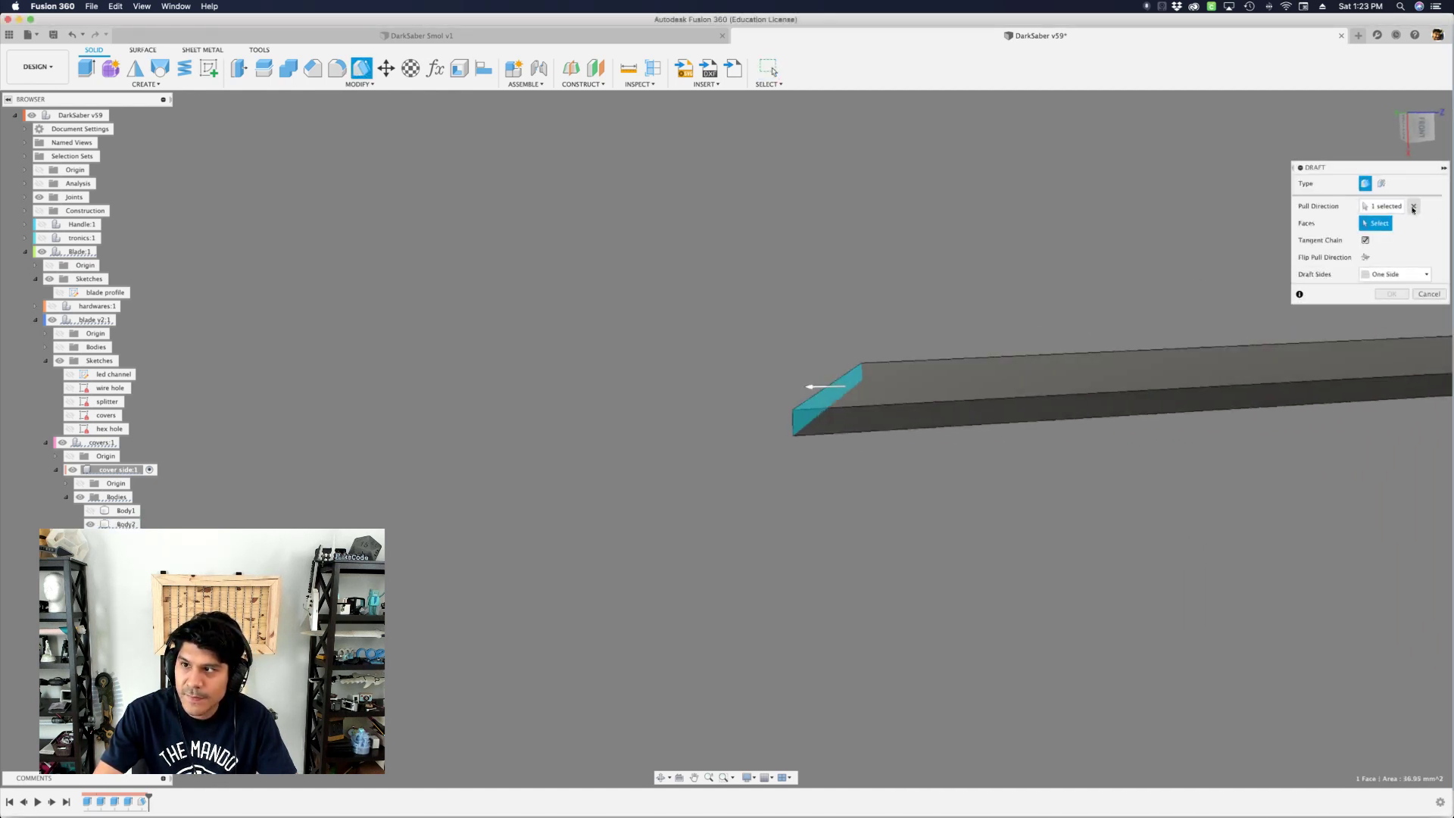
pyautogui.click(1413, 208)
pyautogui.keyDown('shift'); pyautogui.moveTo(990, 328); pyautogui.dragTo(1015, 393, button='middle'); pyautogui.keyUp('shift')
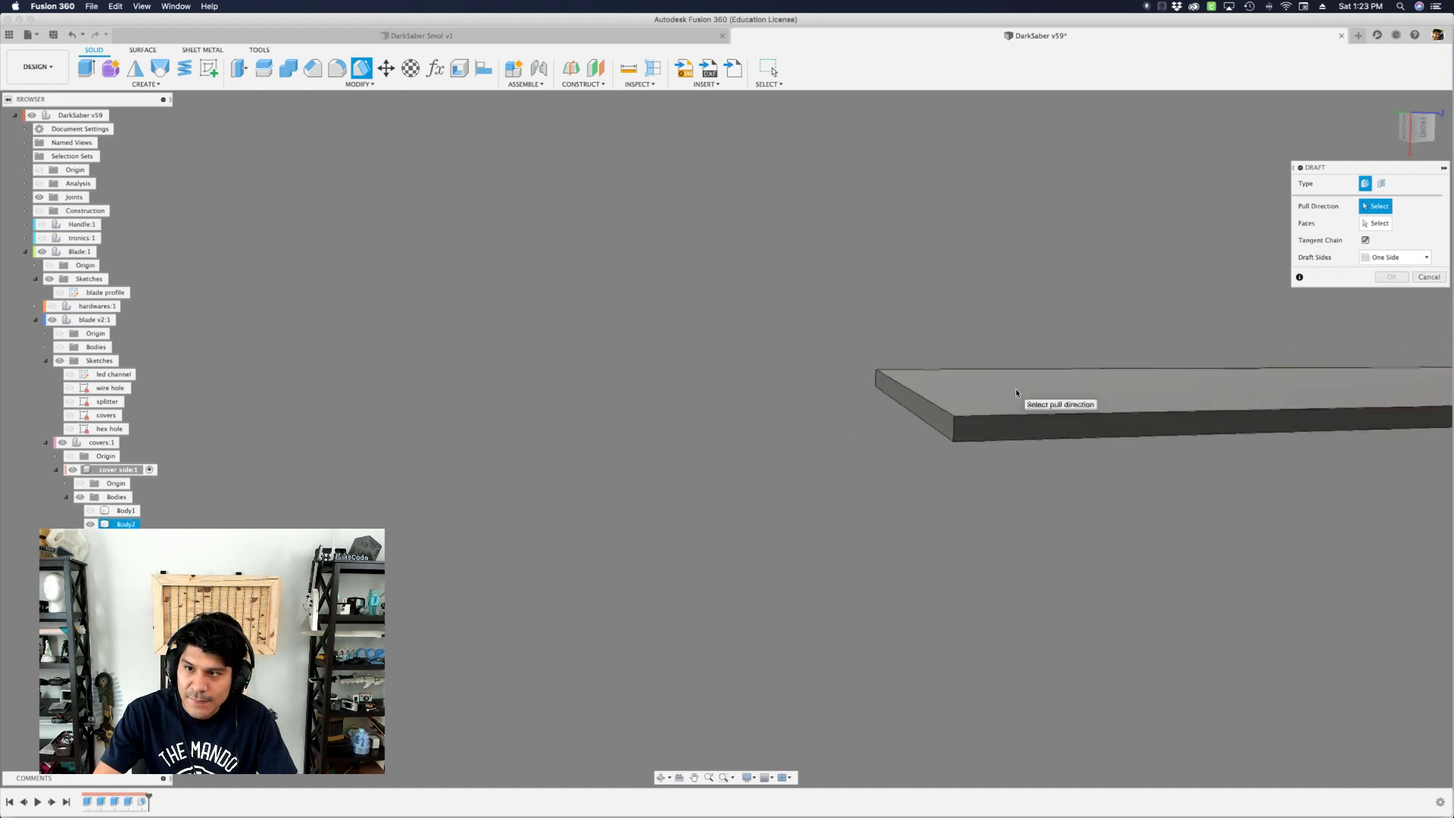
pyautogui.click(1015, 392)
pyautogui.click(905, 397)
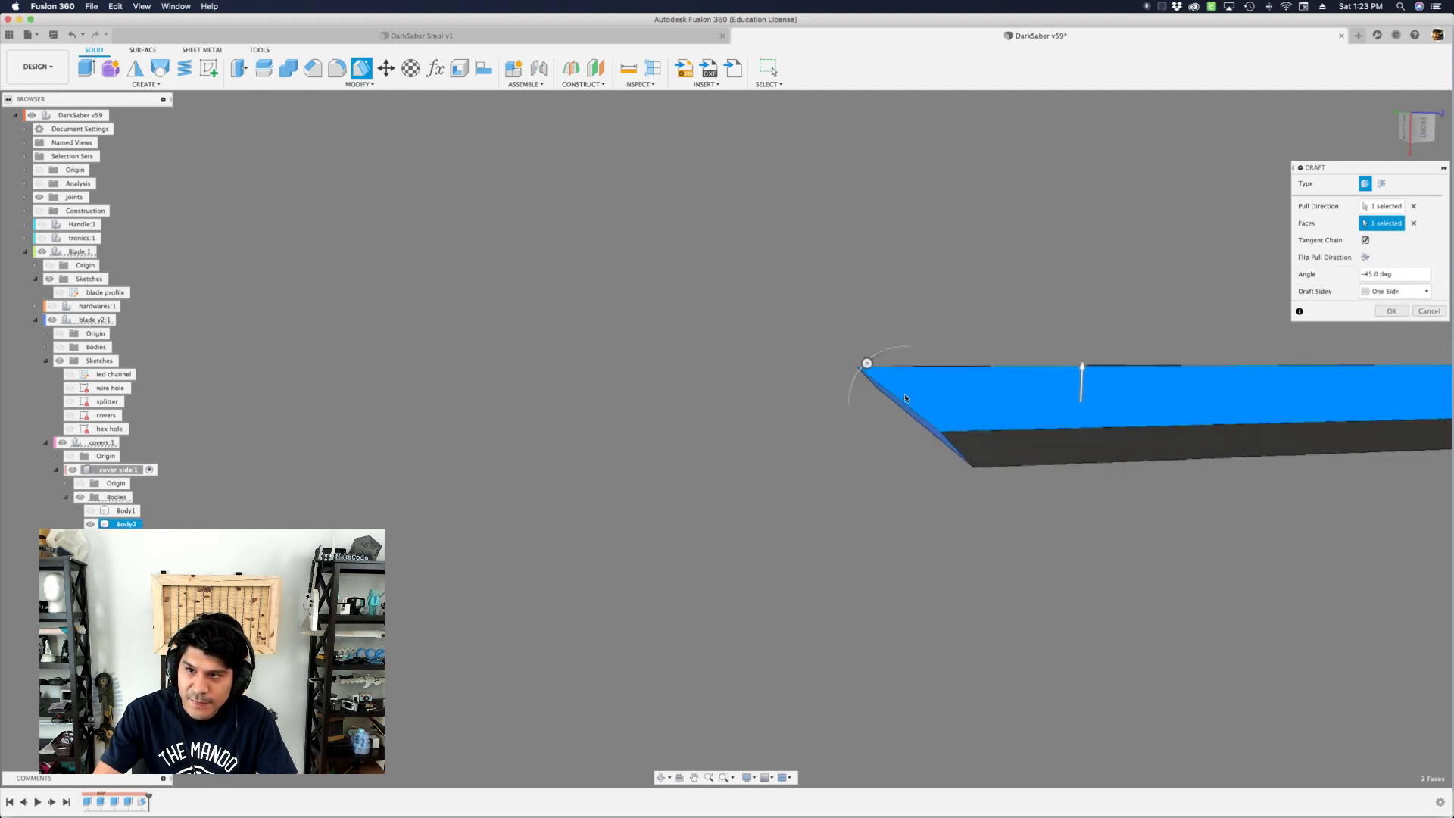
pyautogui.keyDown('shift'); pyautogui.moveTo(905, 397); pyautogui.dragTo(916, 365, button='middle'); pyautogui.keyUp('shift')
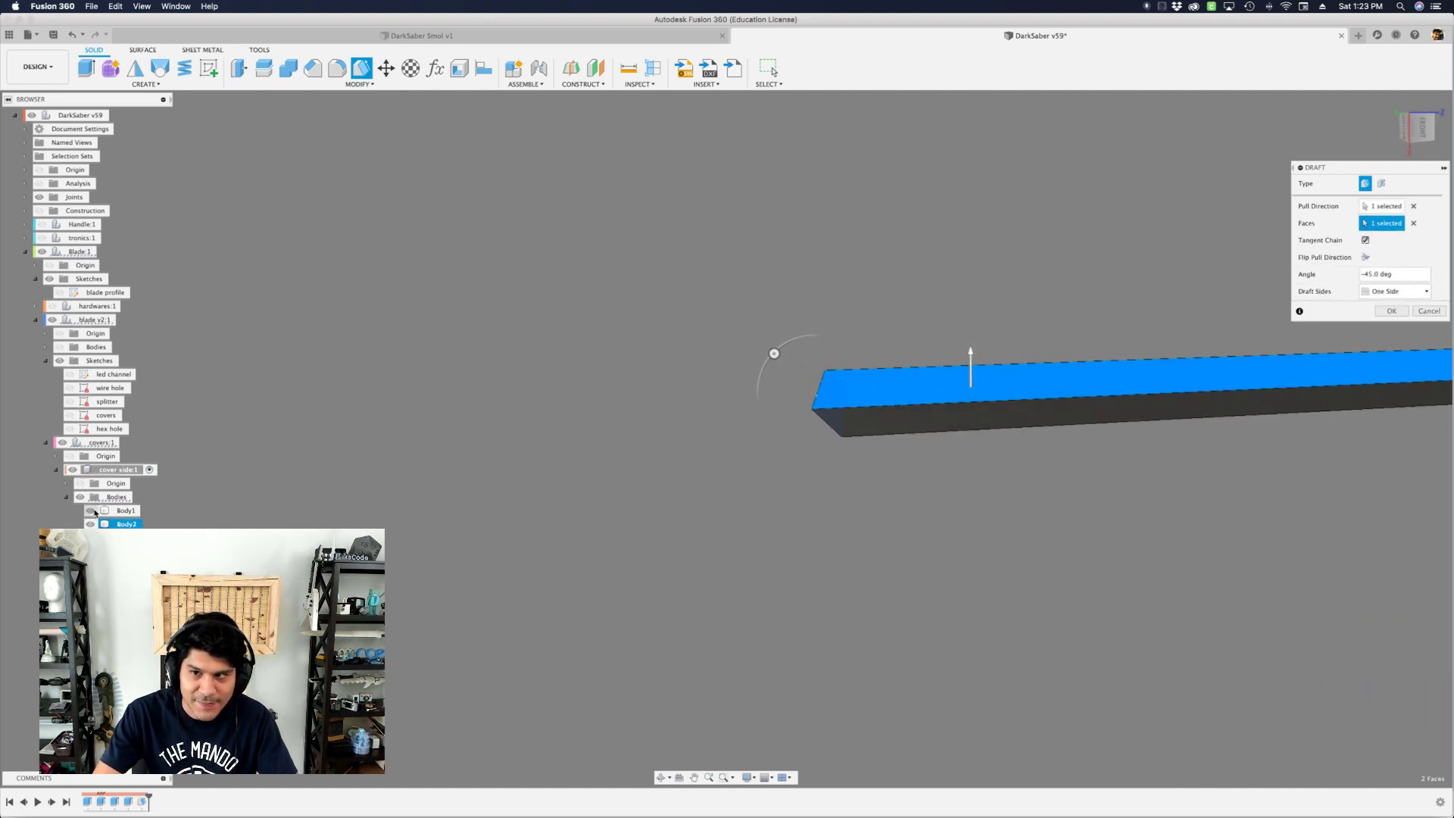
pyautogui.click(93, 512)
pyautogui.click(93, 511)
pyautogui.click(93, 511)
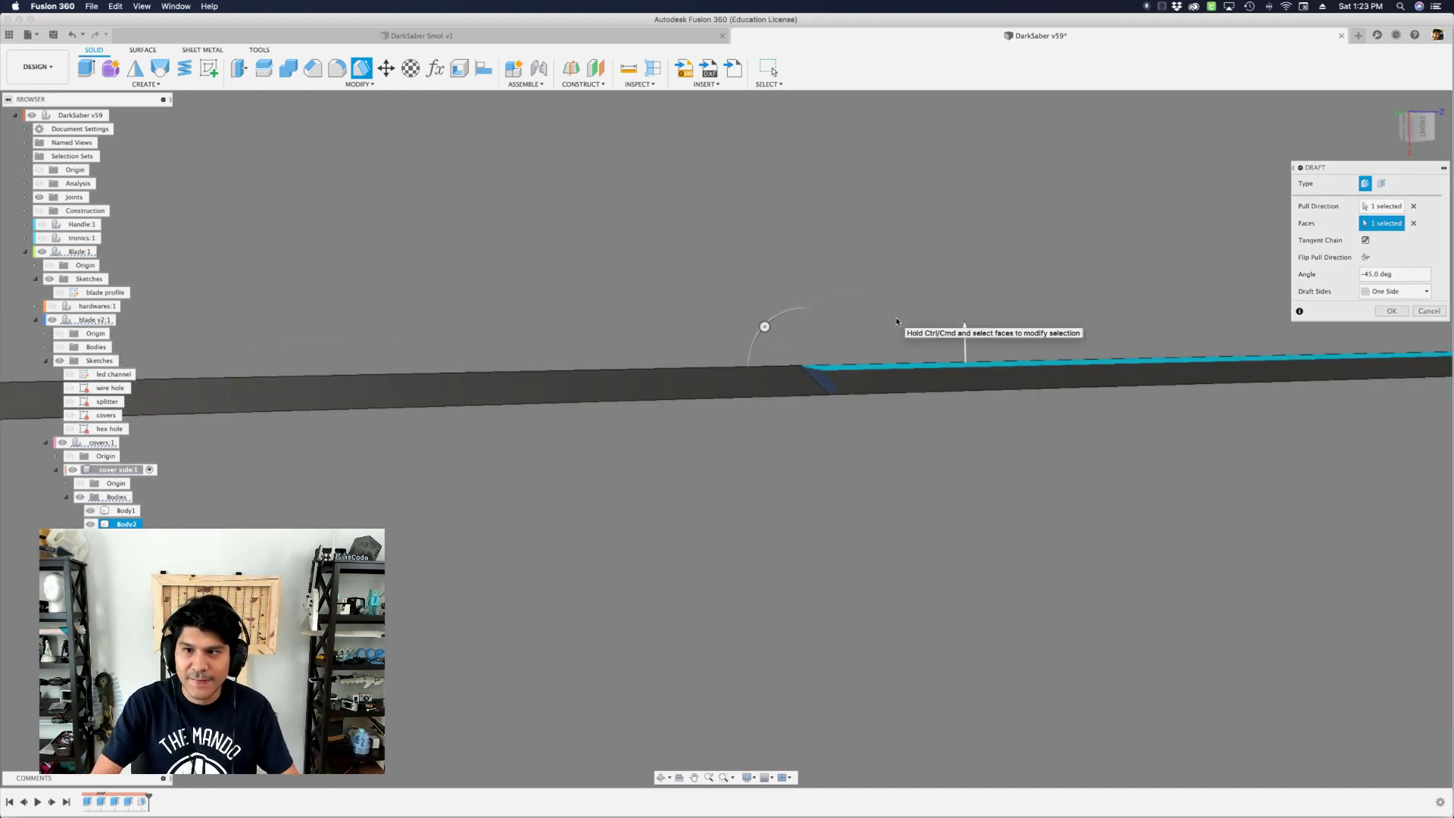
pyautogui.press('Return')
# - Draft the second segment's opposite end face, towards the blade tip, by 45° with the broad face as pull direction
pyautogui.click(612, 368)
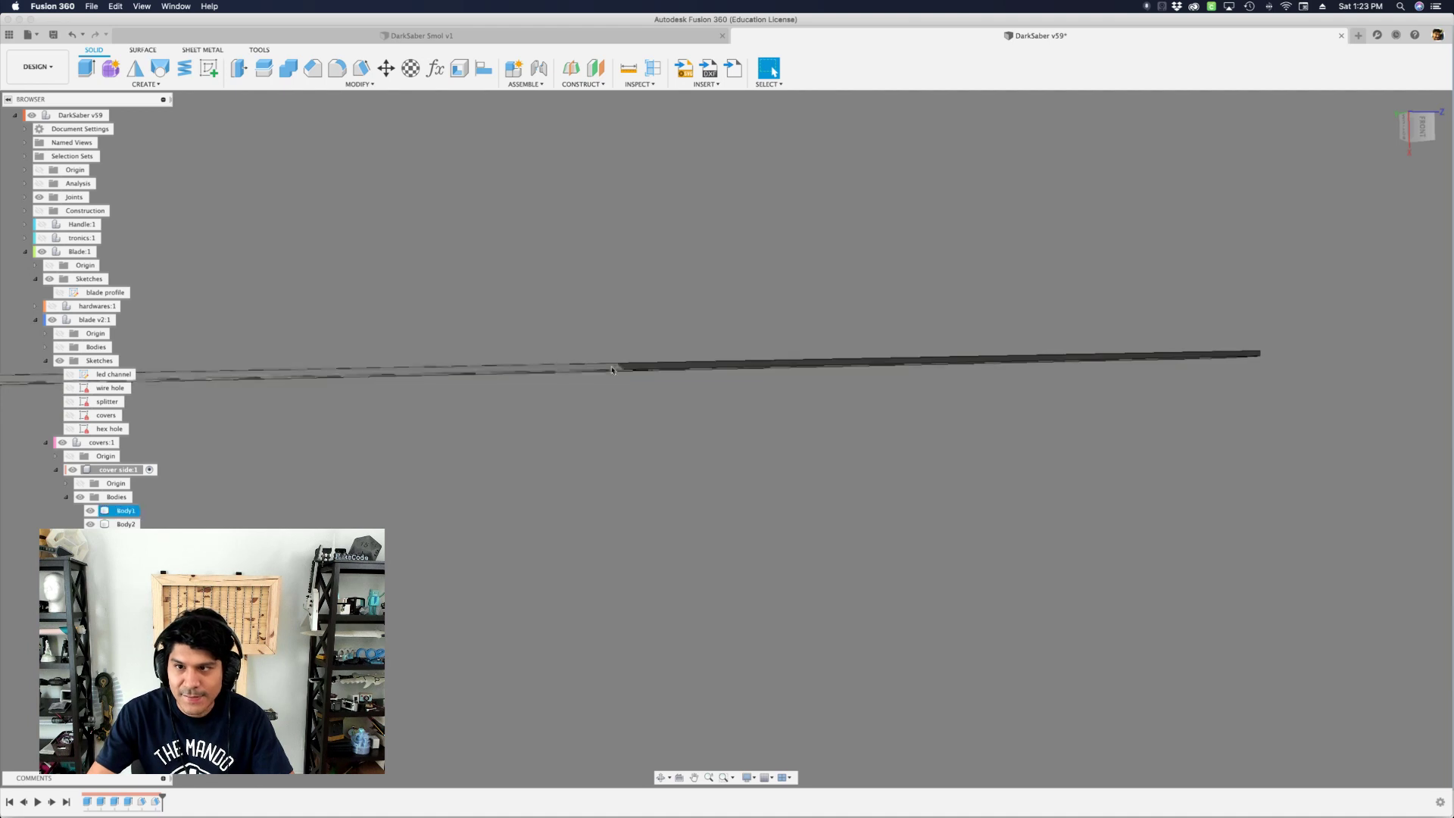
pyautogui.keyDown('shift'); pyautogui.moveTo(675, 379); pyautogui.dragTo(1170, 335, button='middle'); pyautogui.keyUp('shift')
pyautogui.scroll(5, 1180, 321)
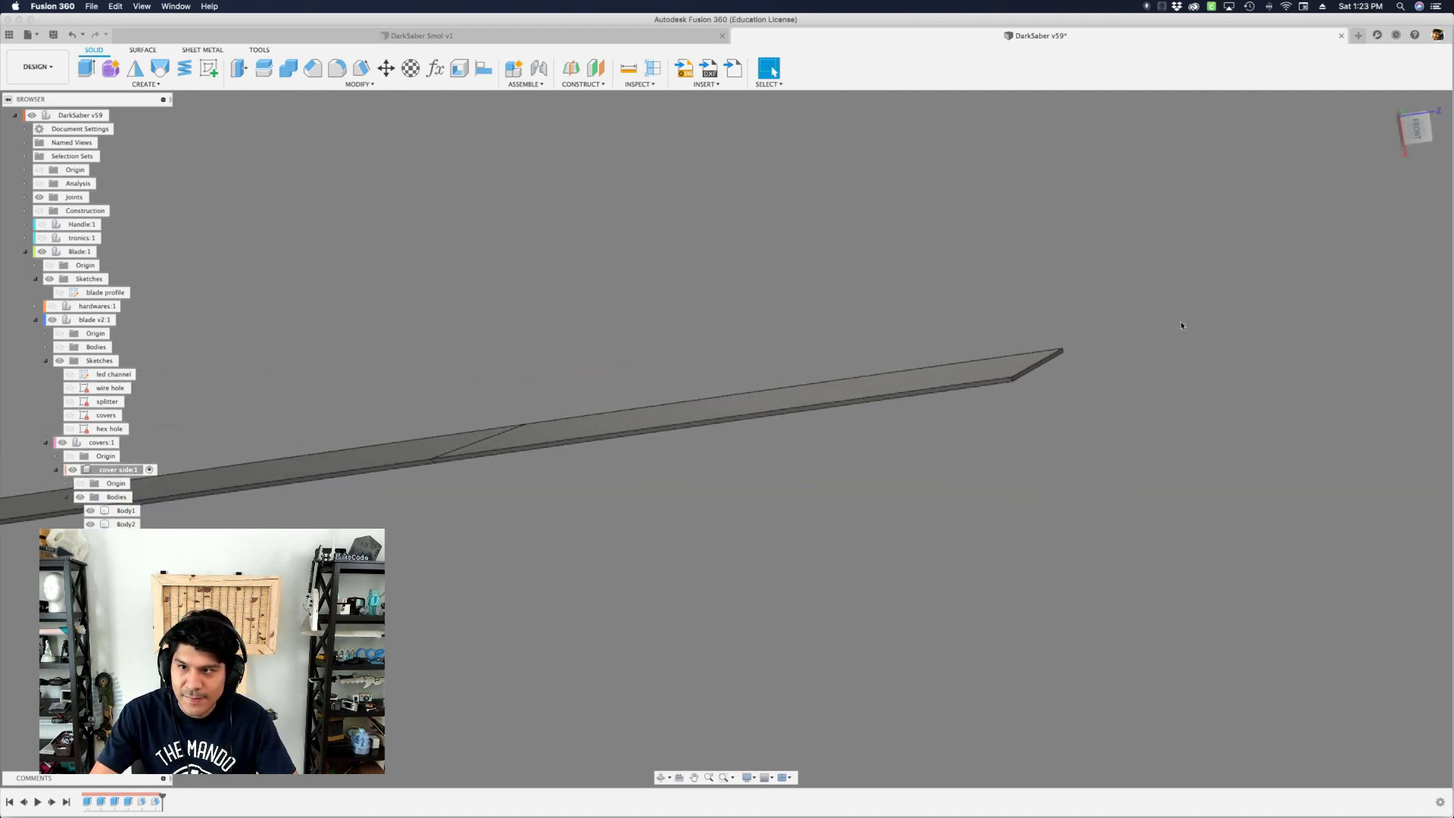
pyautogui.click(828, 398)
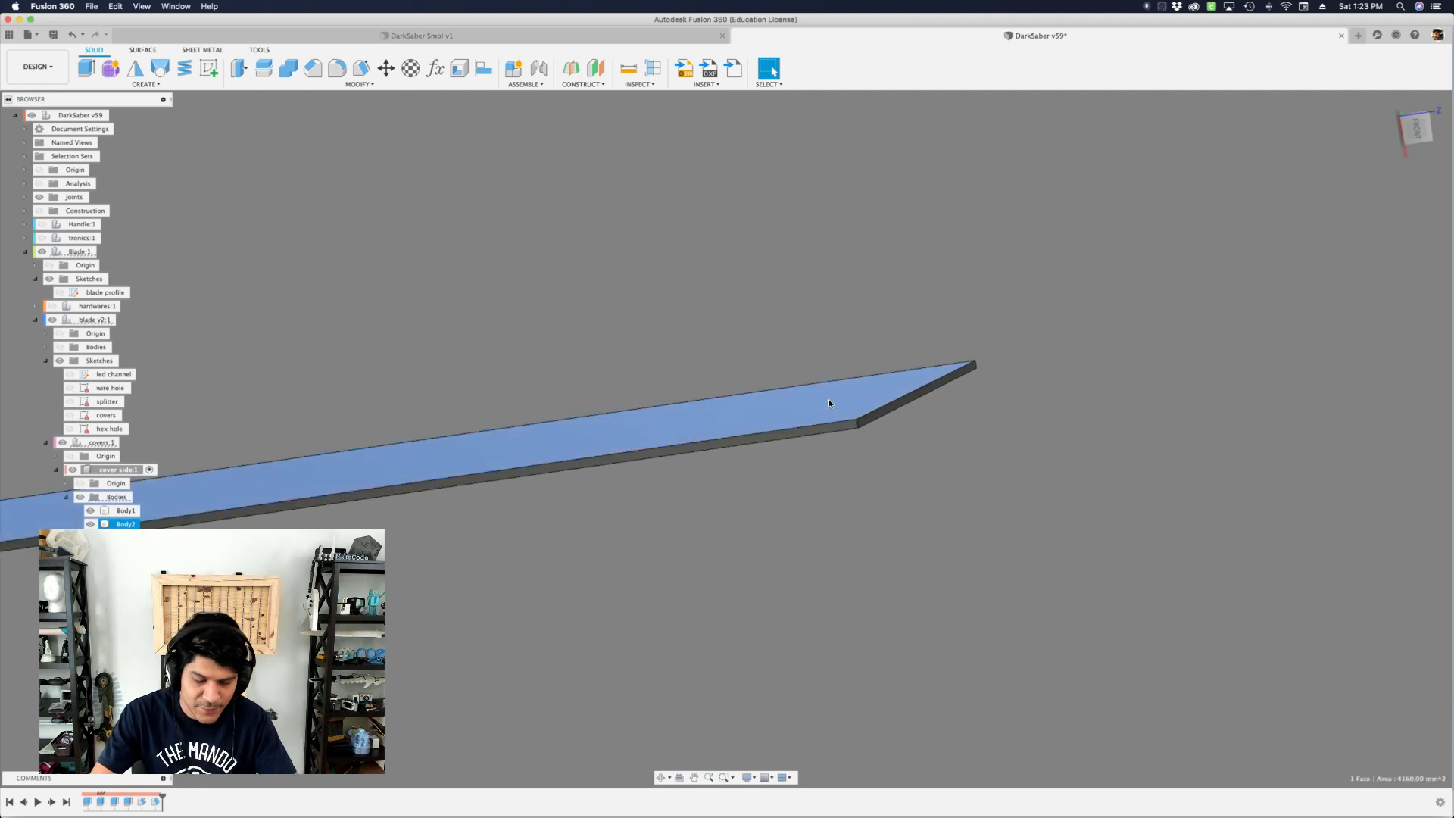
pyautogui.write('sdra')
pyautogui.click(873, 484)
pyautogui.scroll(3, 907, 428)
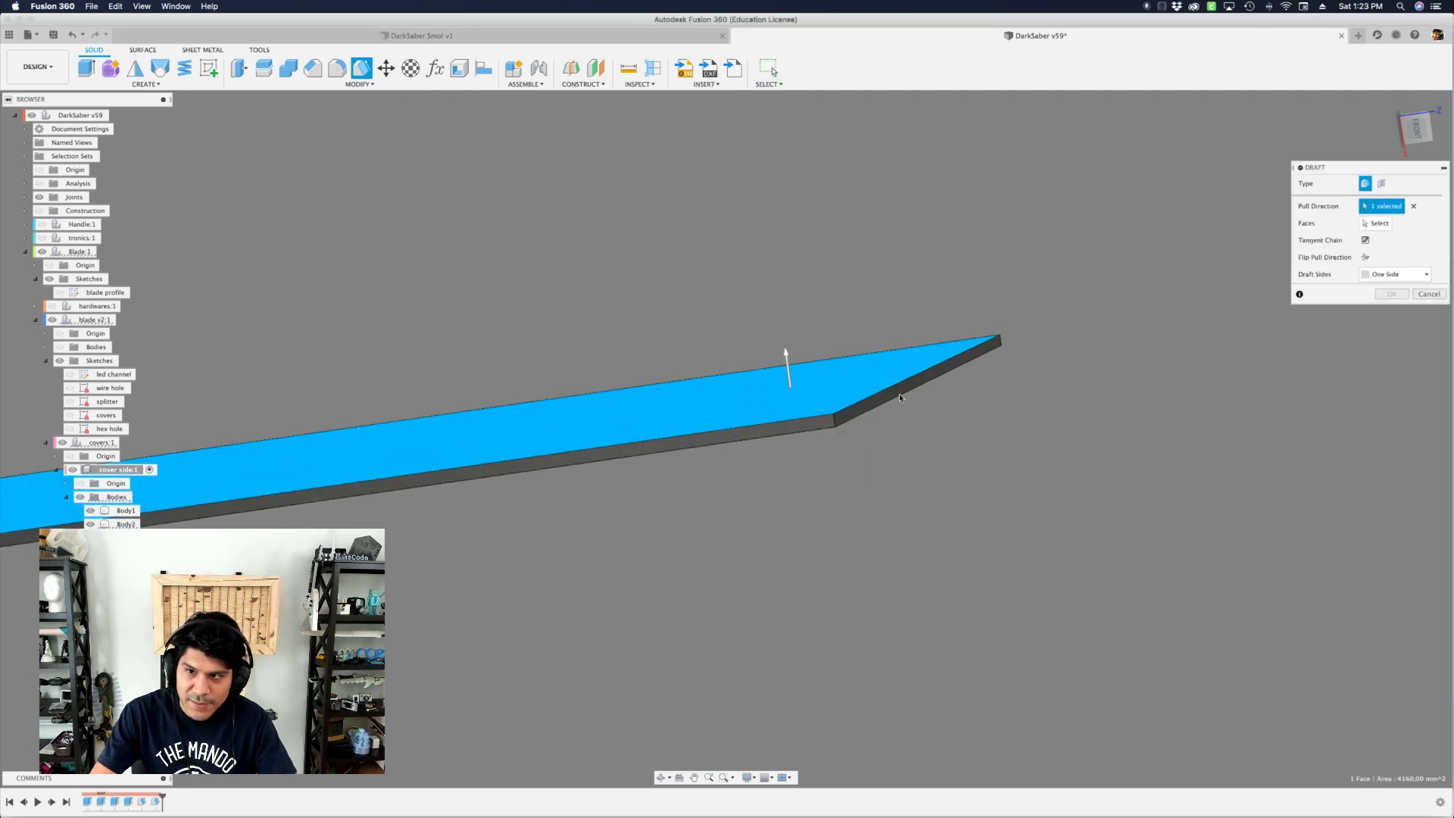
pyautogui.click(899, 391)
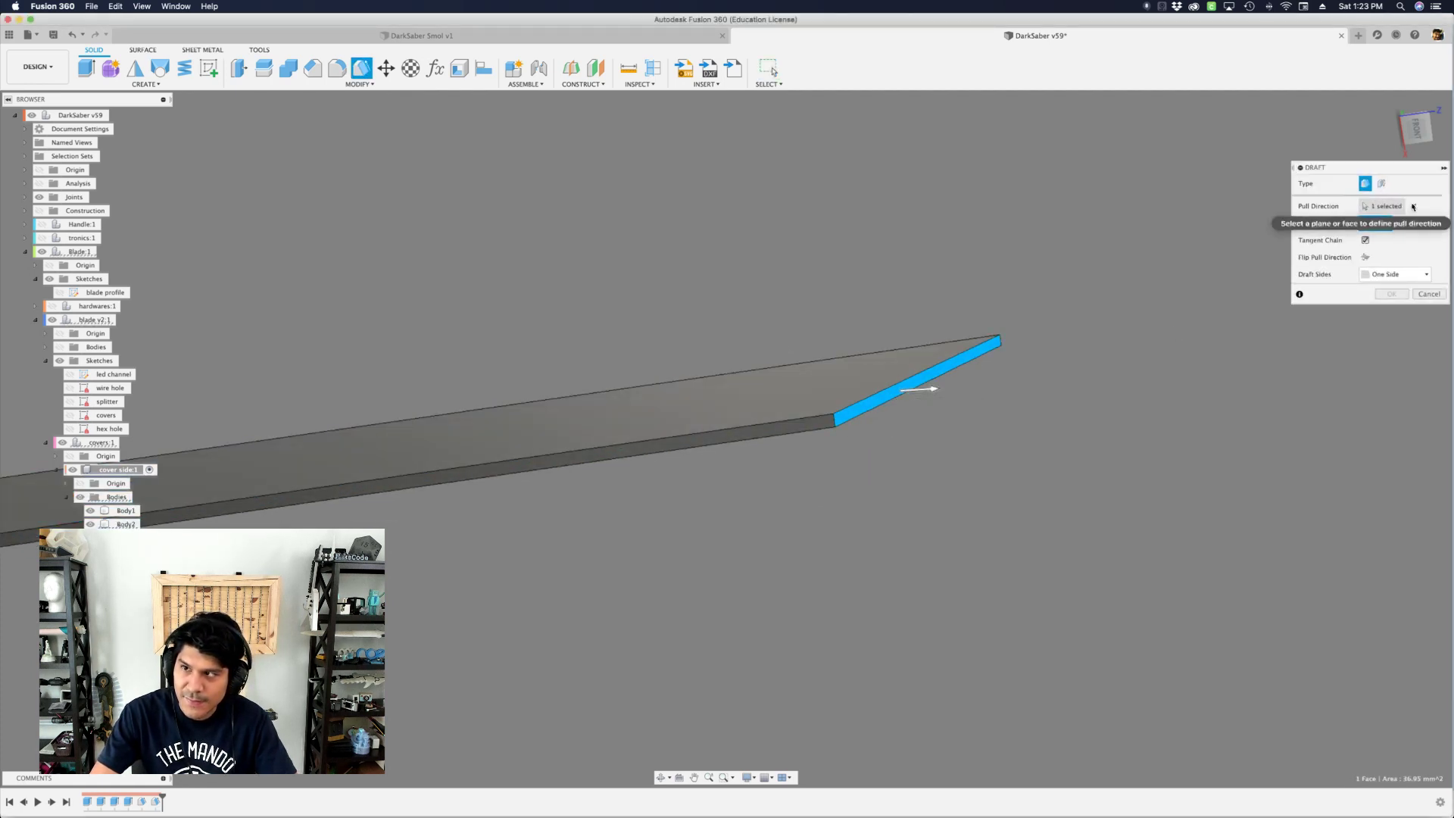
pyautogui.click(856, 365)
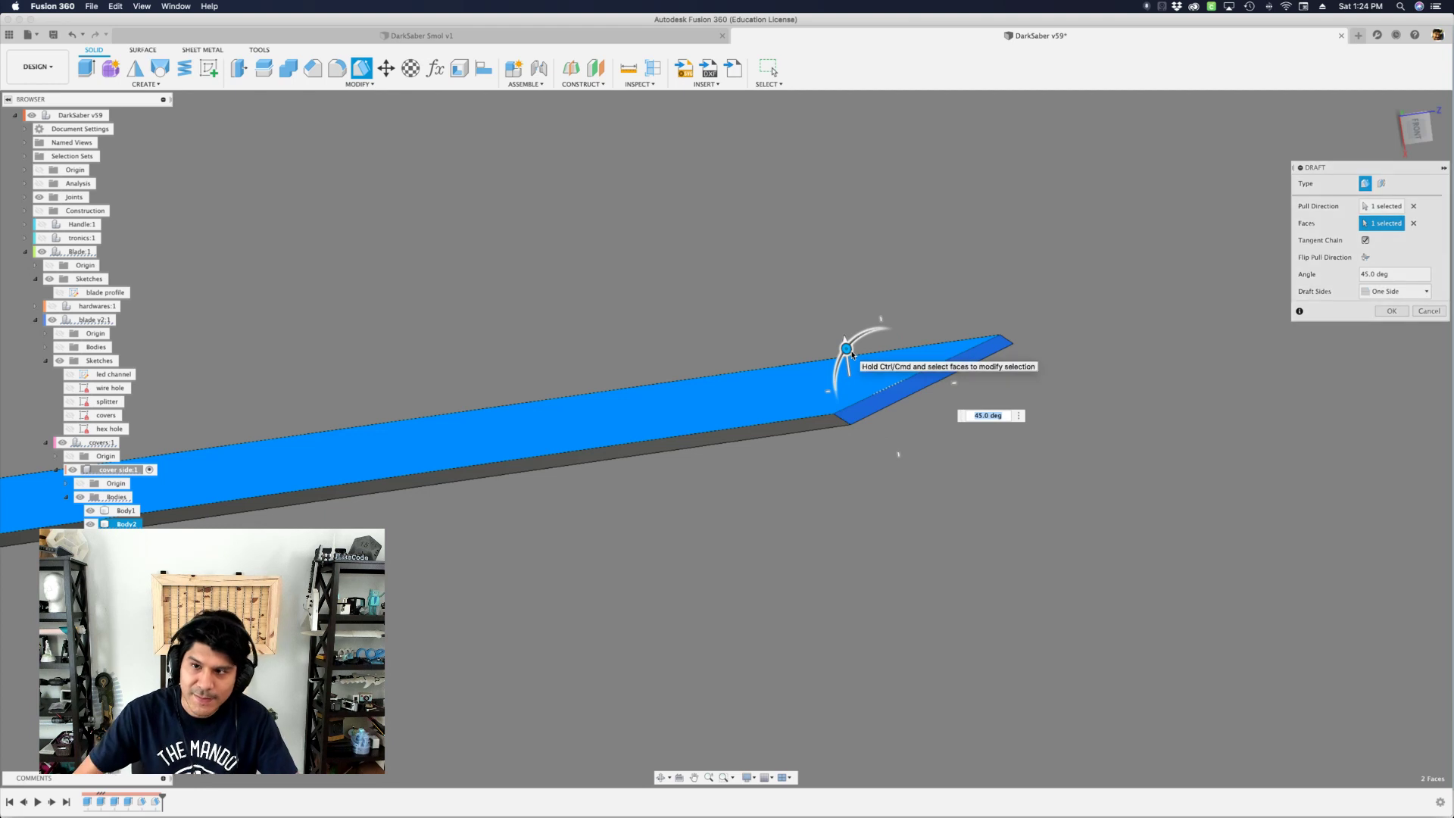
pyautogui.press('Return')
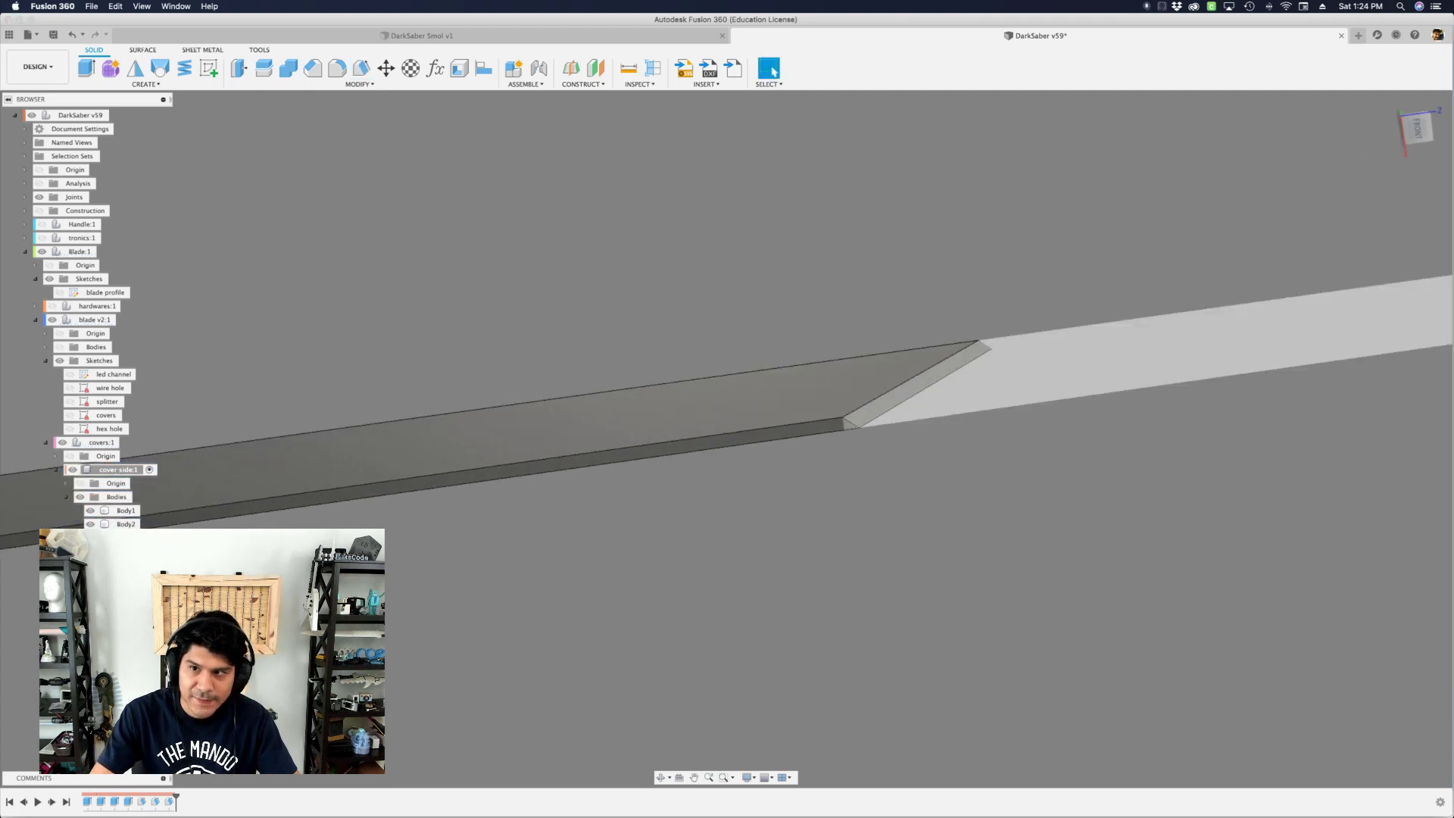
# - Draft the third segment's end face adjoining the second by -45°, using its broad face as pull direction, hiding the second body meanwhile
pyautogui.click(1038, 367)
pyautogui.write('s')
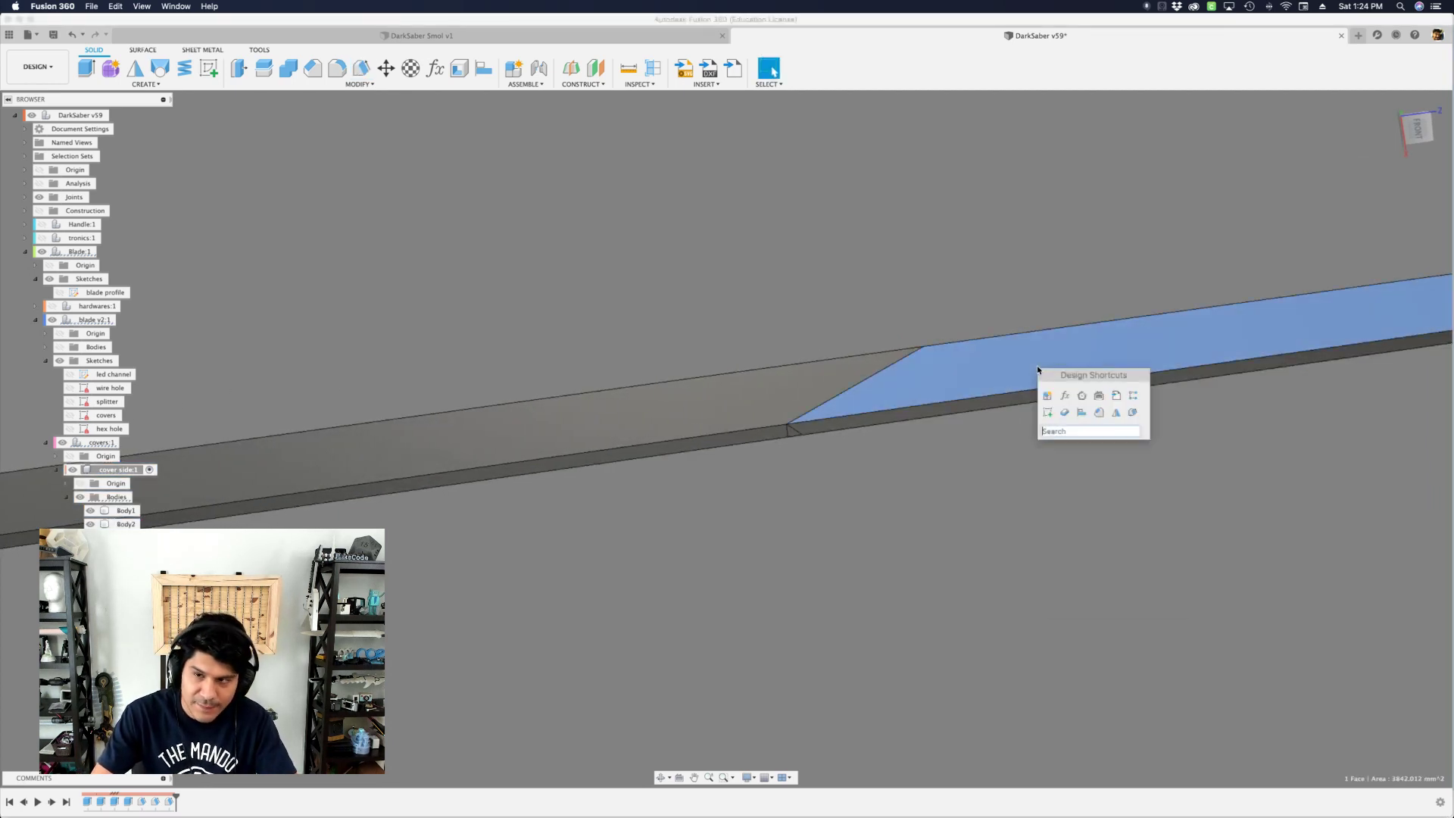
pyautogui.write('draft')
pyautogui.press('Return')
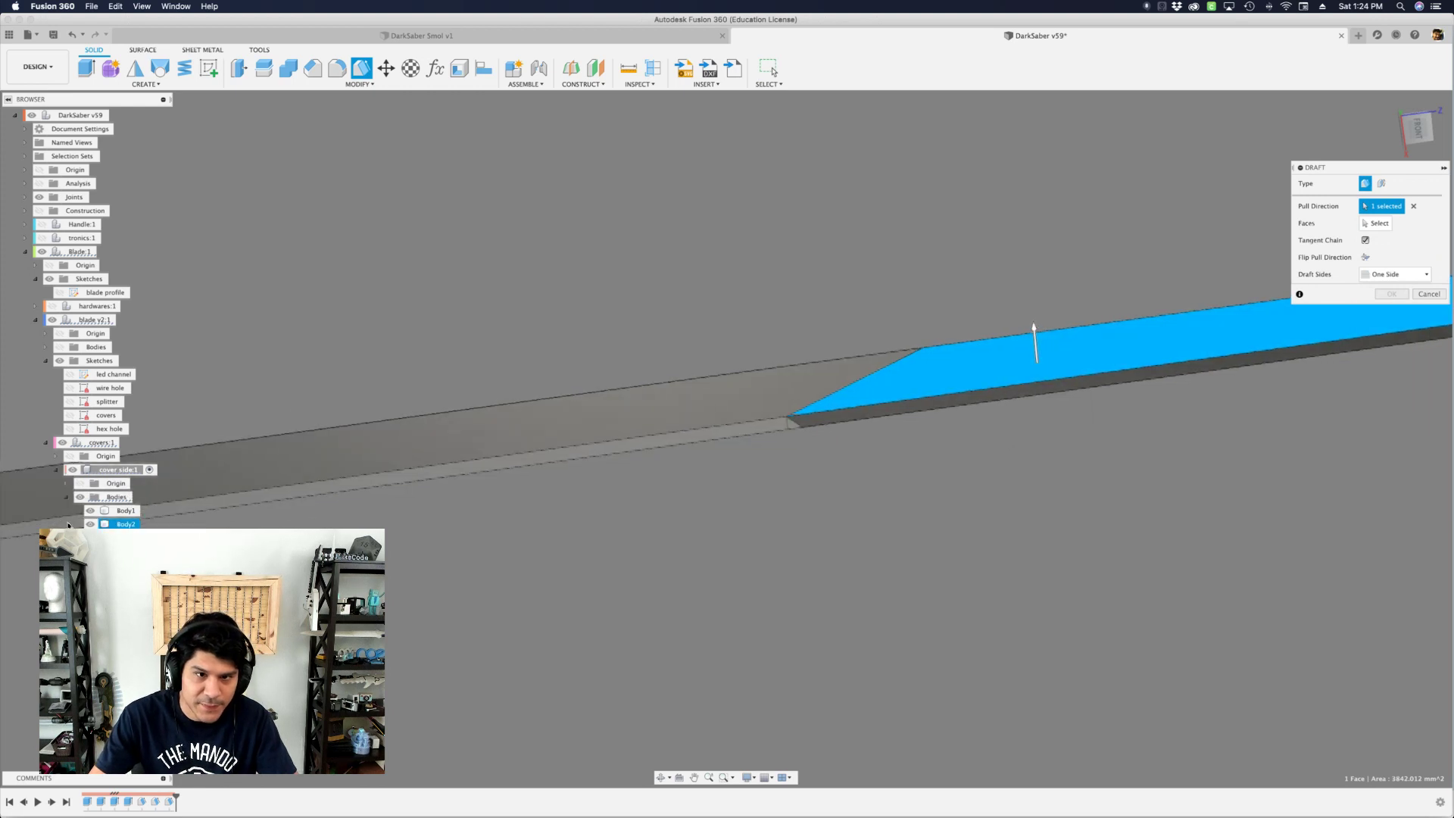
pyautogui.click(90, 524)
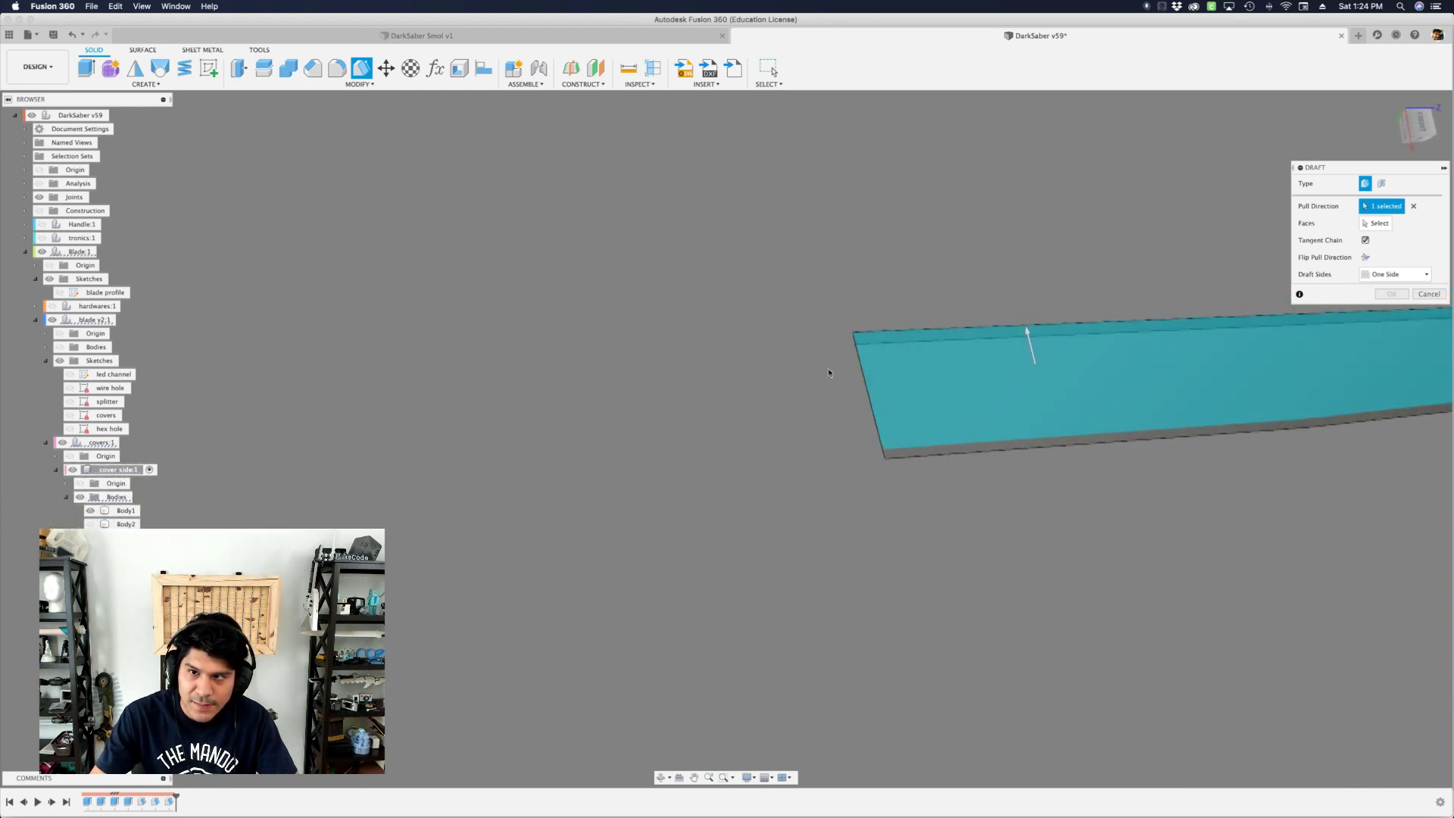
pyautogui.click(909, 390)
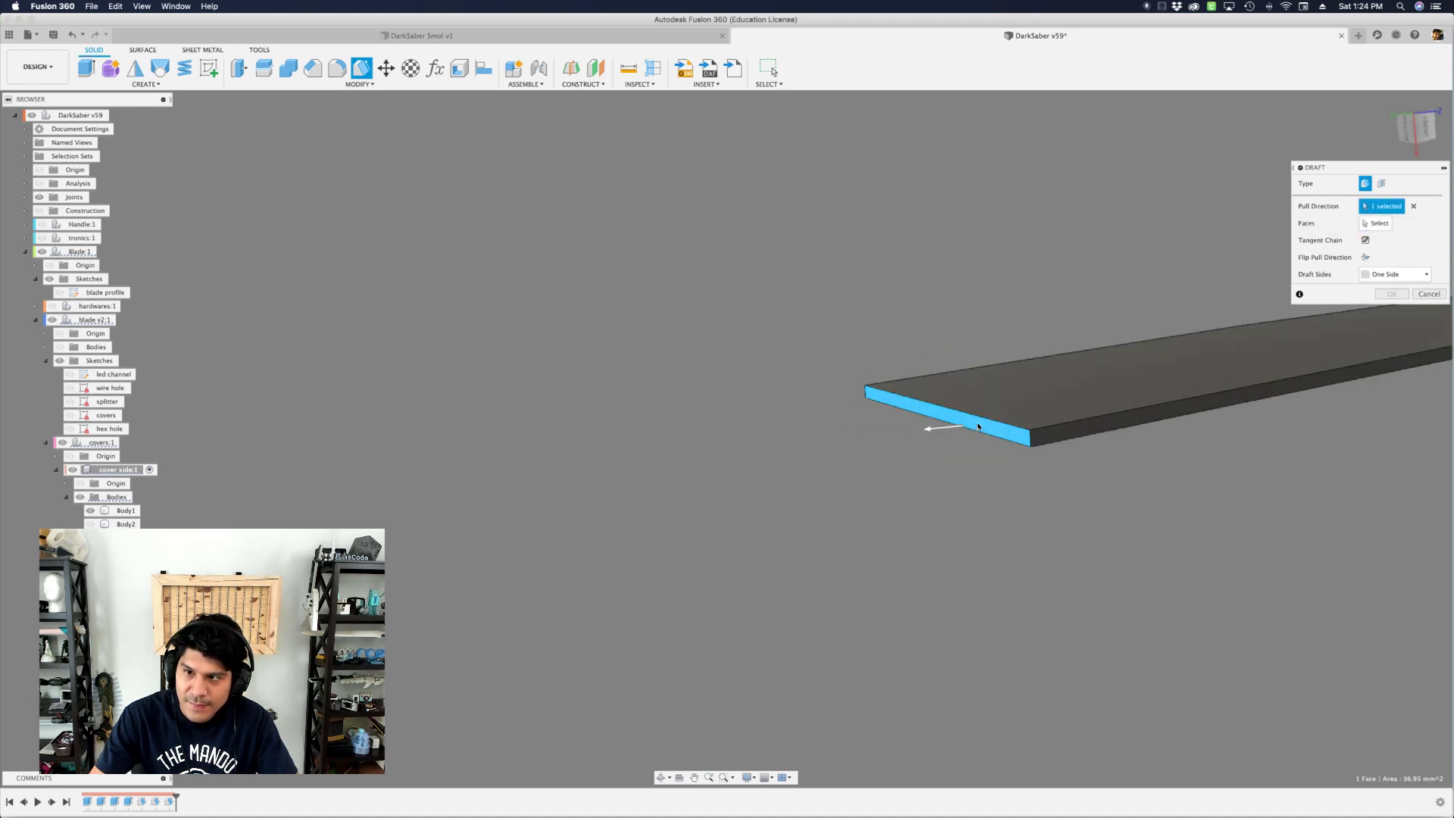
pyautogui.click(988, 397)
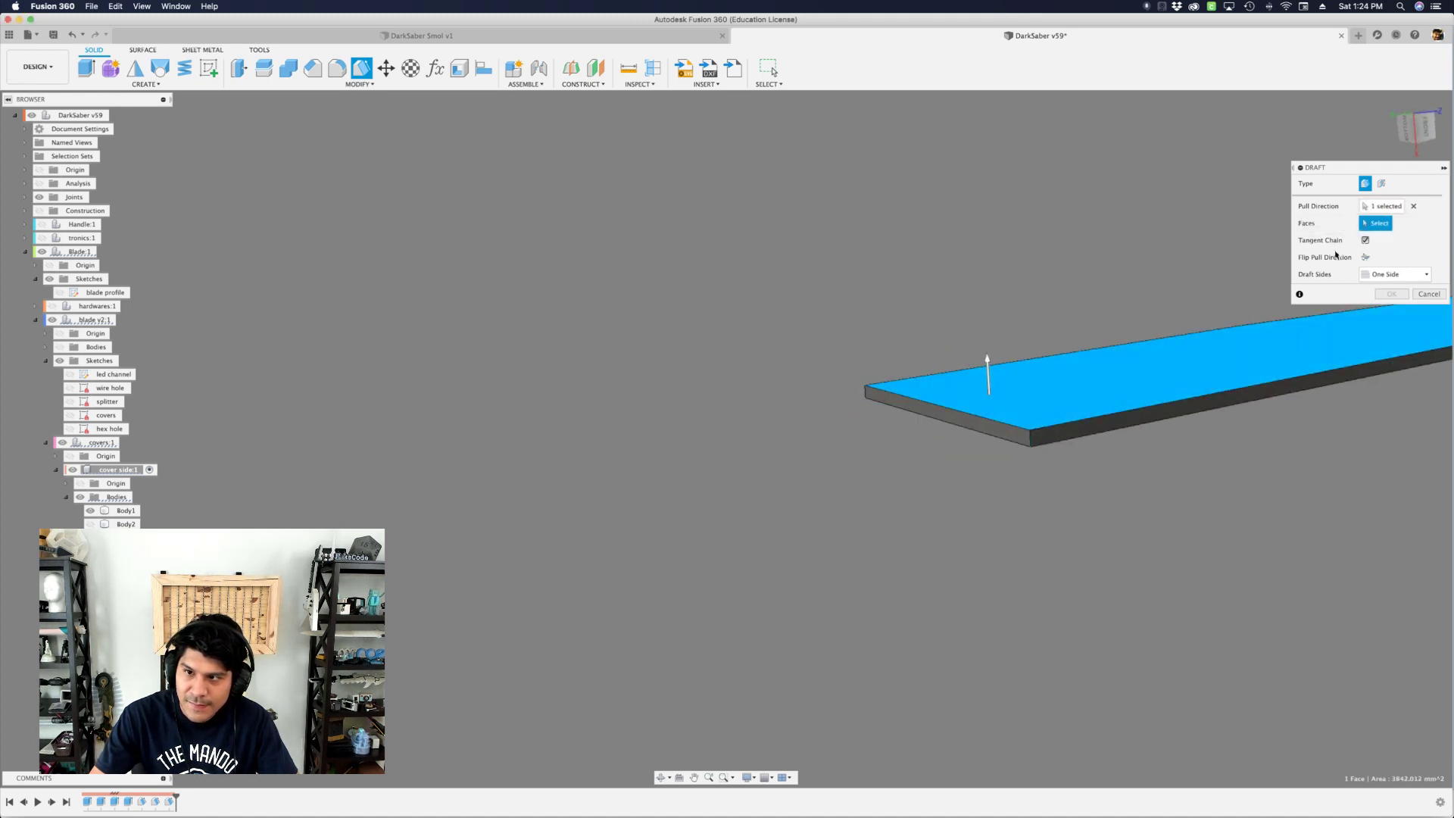
pyautogui.click(929, 422)
pyautogui.keyDown('shift'); pyautogui.moveTo(919, 426); pyautogui.dragTo(299, 396, button='middle'); pyautogui.keyUp('shift')
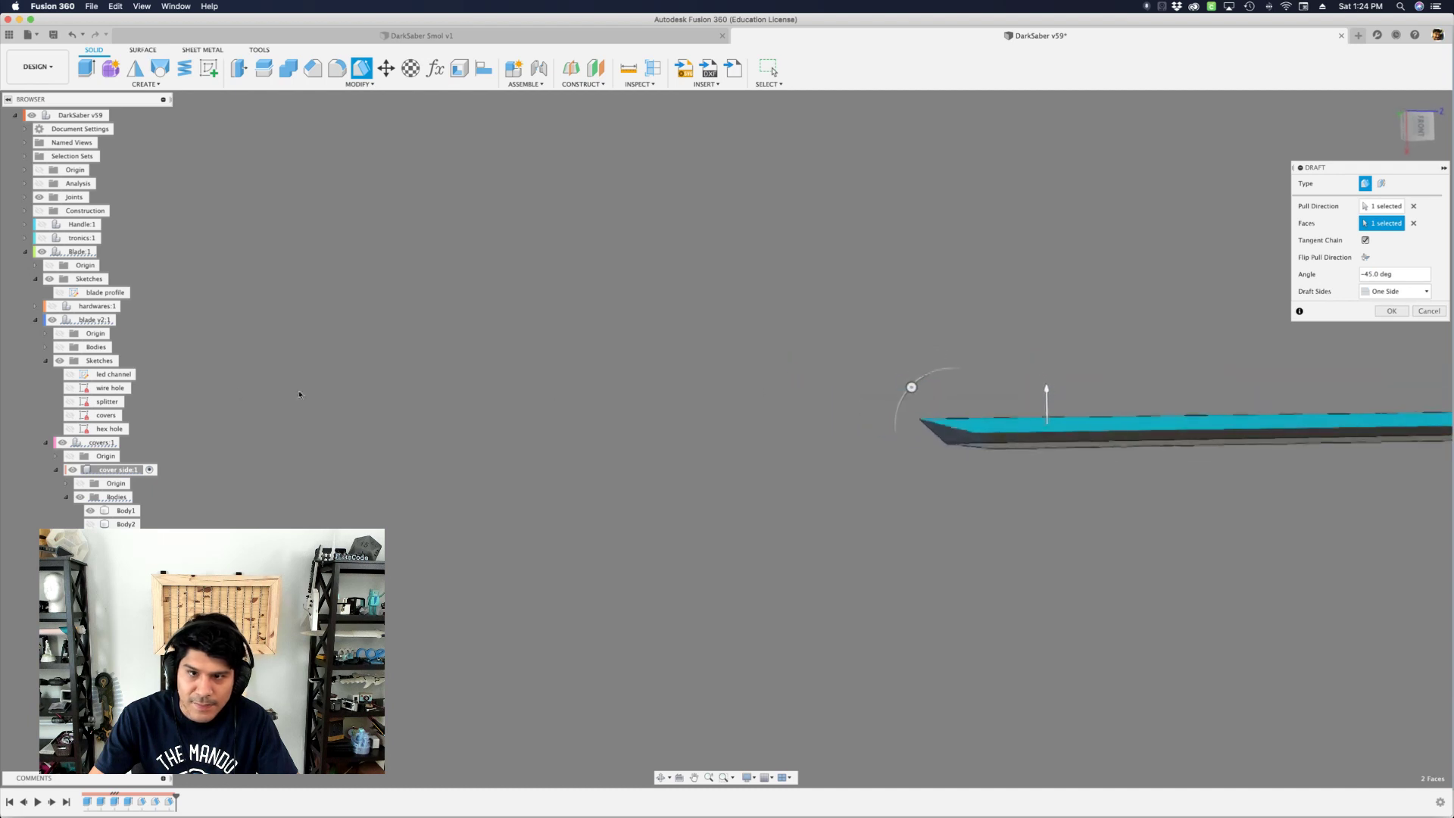
pyautogui.click(91, 524)
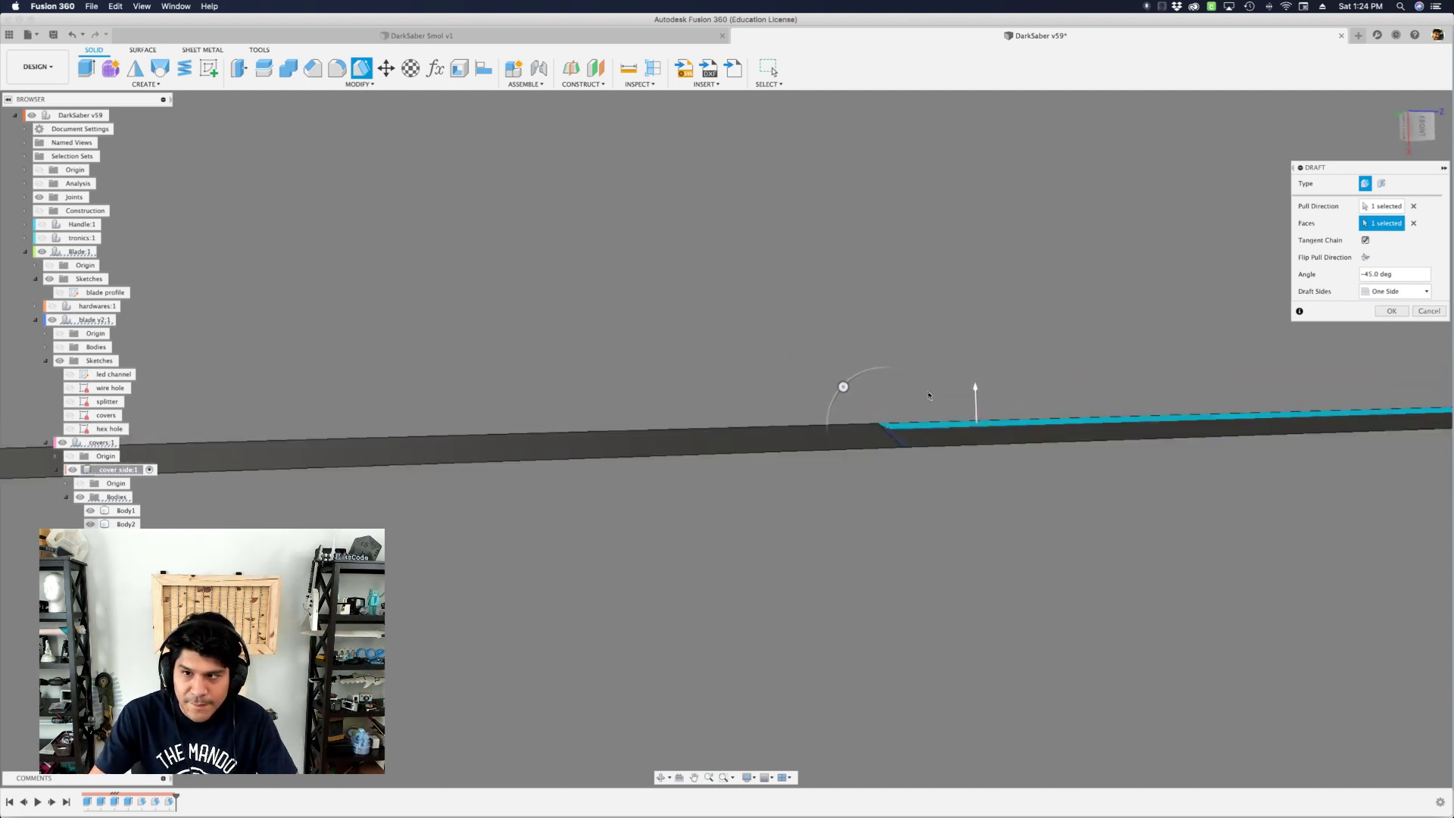
pyautogui.click(1392, 312)
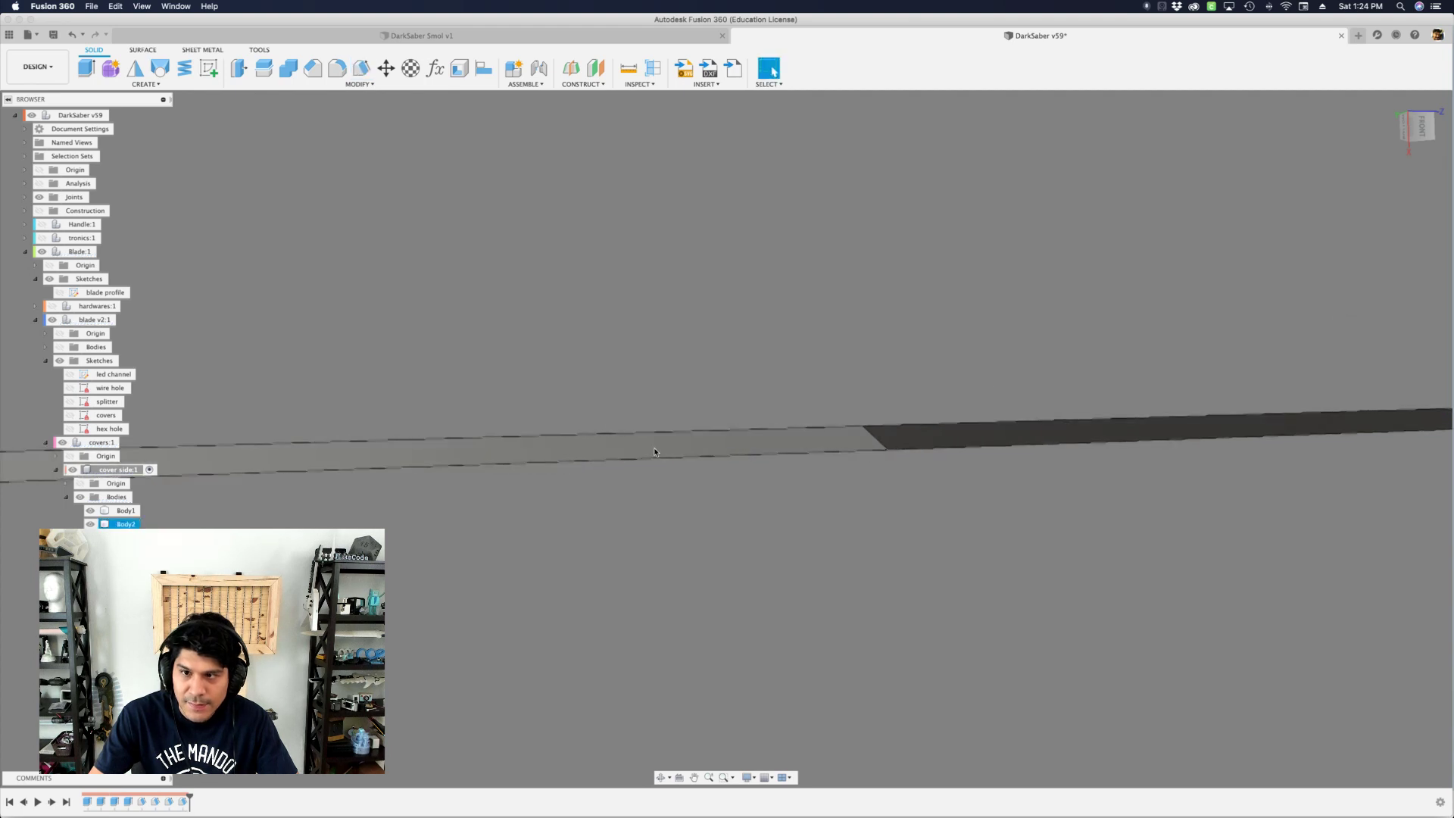
# - Examine the drafted joints along the full row of cover segments from the handle end to the tip
pyautogui.keyDown('shift'); pyautogui.moveTo(849, 437); pyautogui.dragTo(620, 413, button='middle'); pyautogui.keyUp('shift')
pyautogui.hscroll(10, 618, 411)
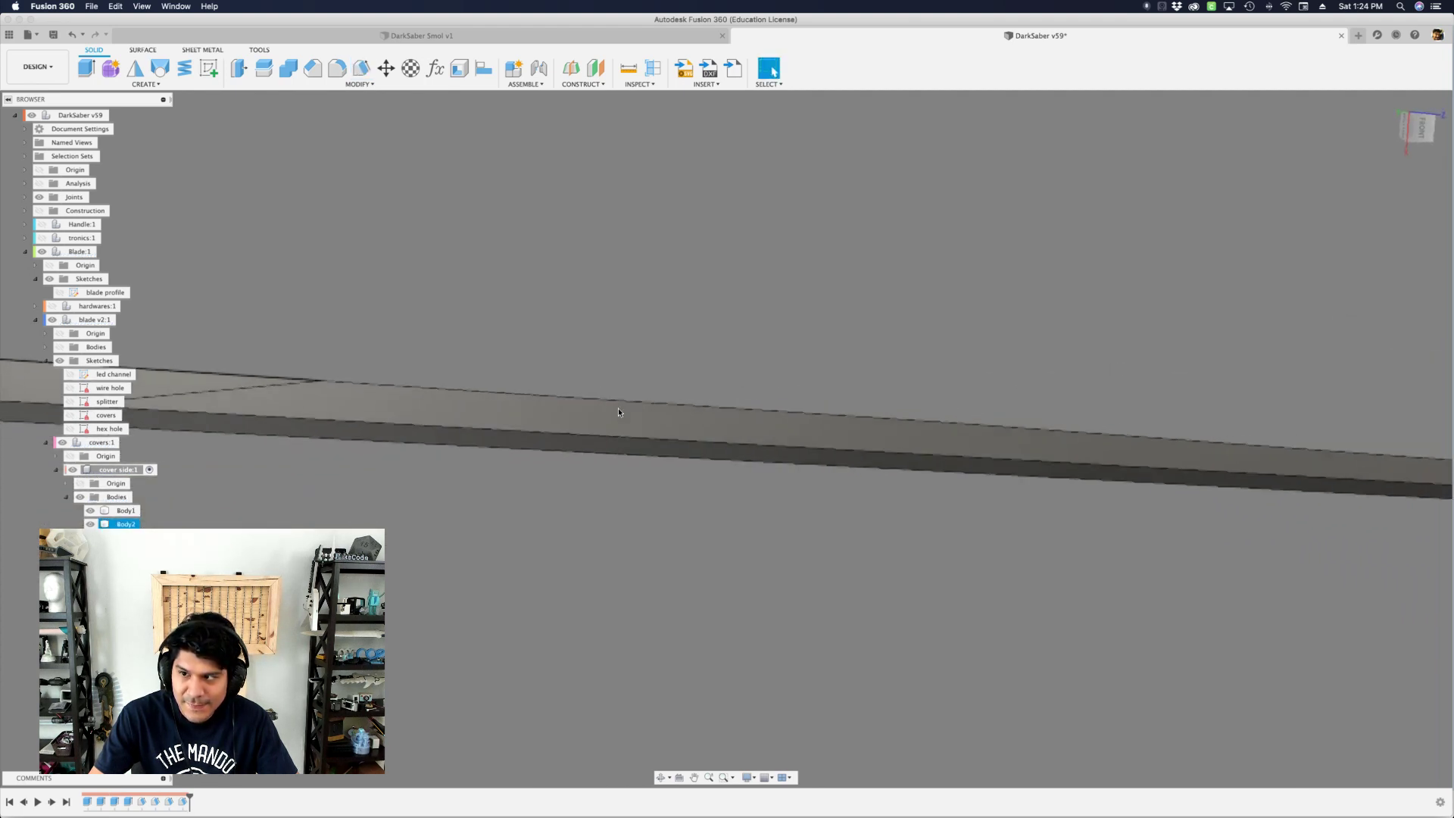
pyautogui.scroll(-10, 618, 411)
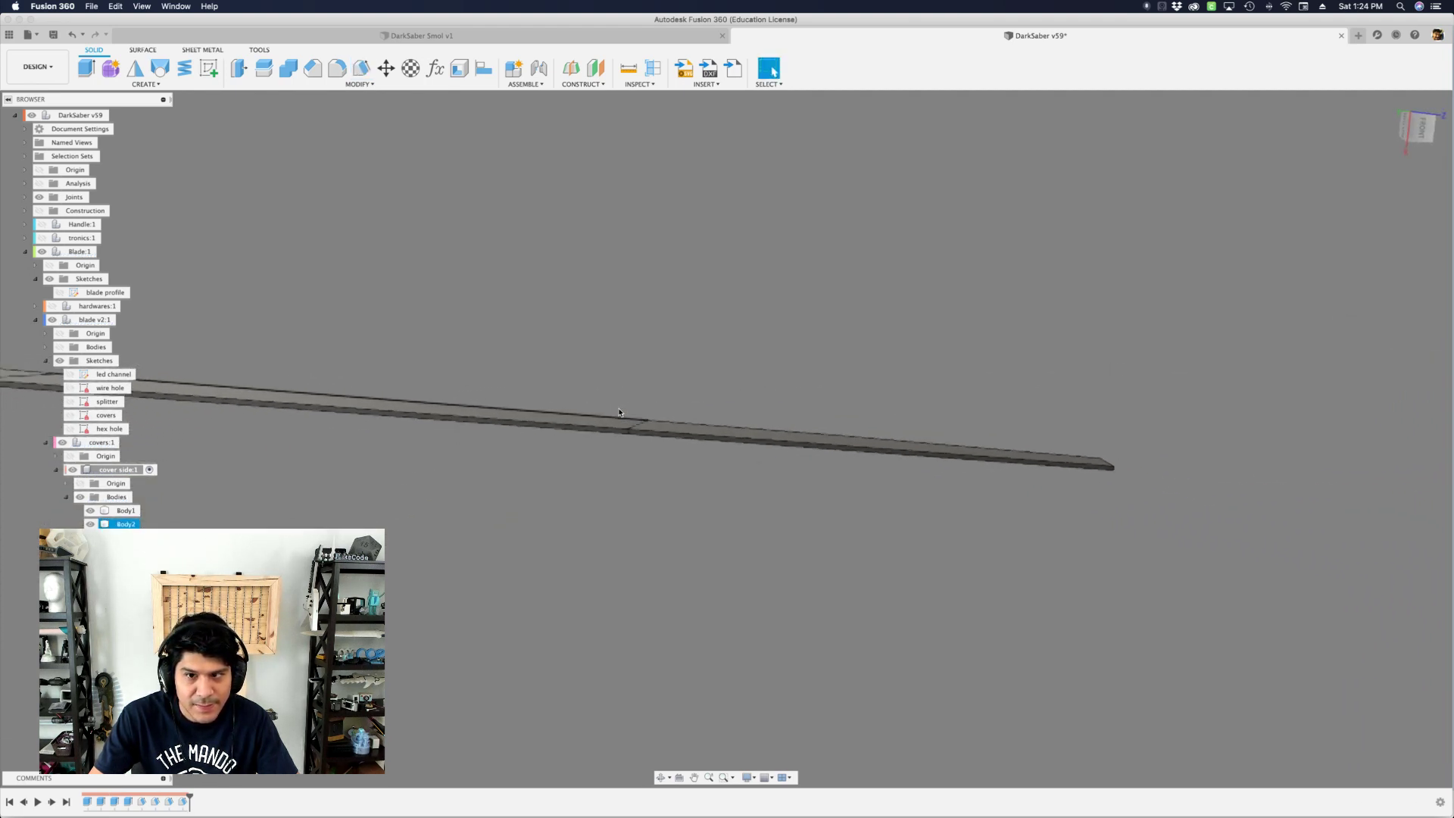
pyautogui.hscroll(-5, 618, 411)
pyautogui.scroll(5, 618, 412)
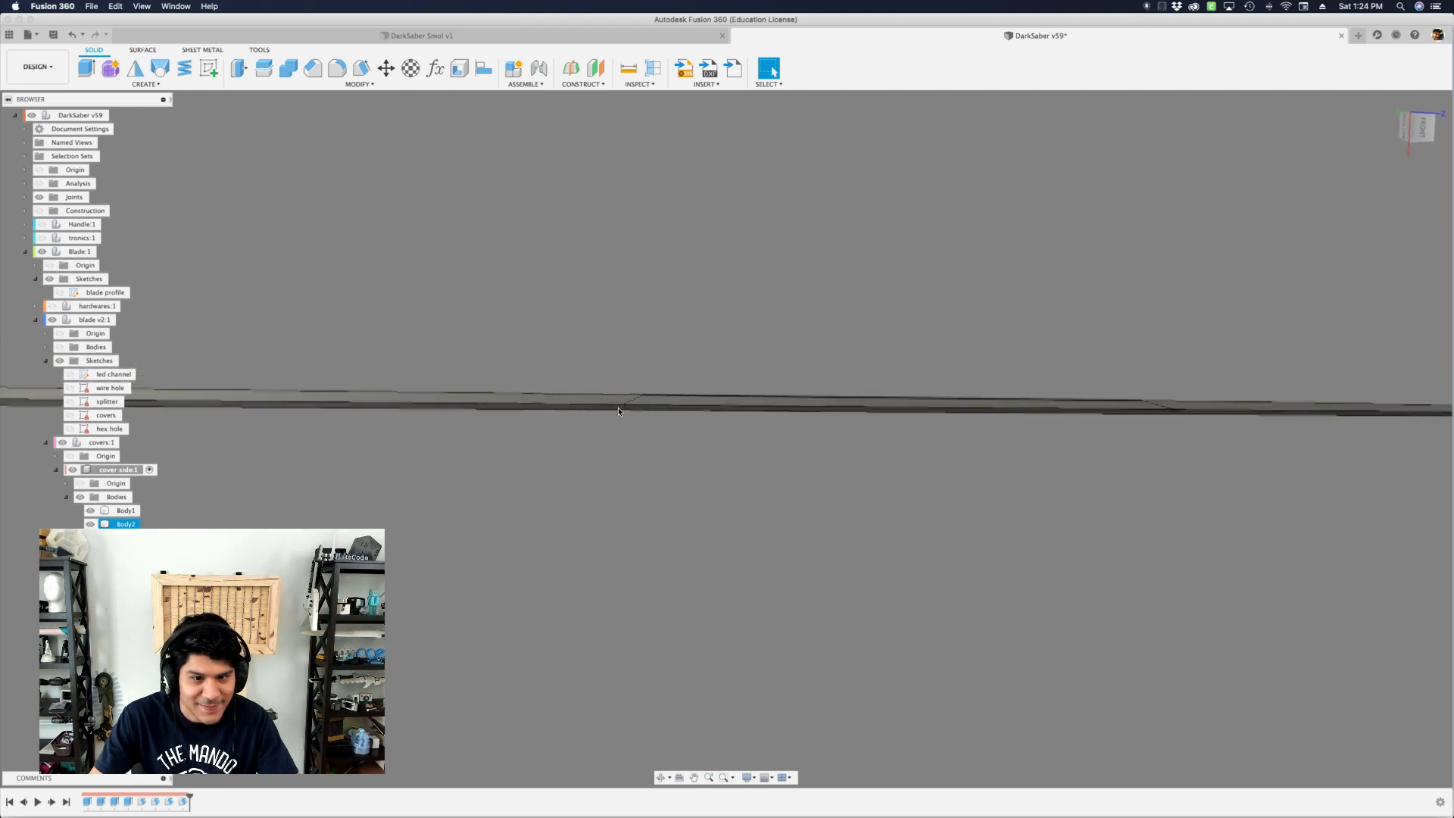
pyautogui.hscroll(-5, 614, 297)
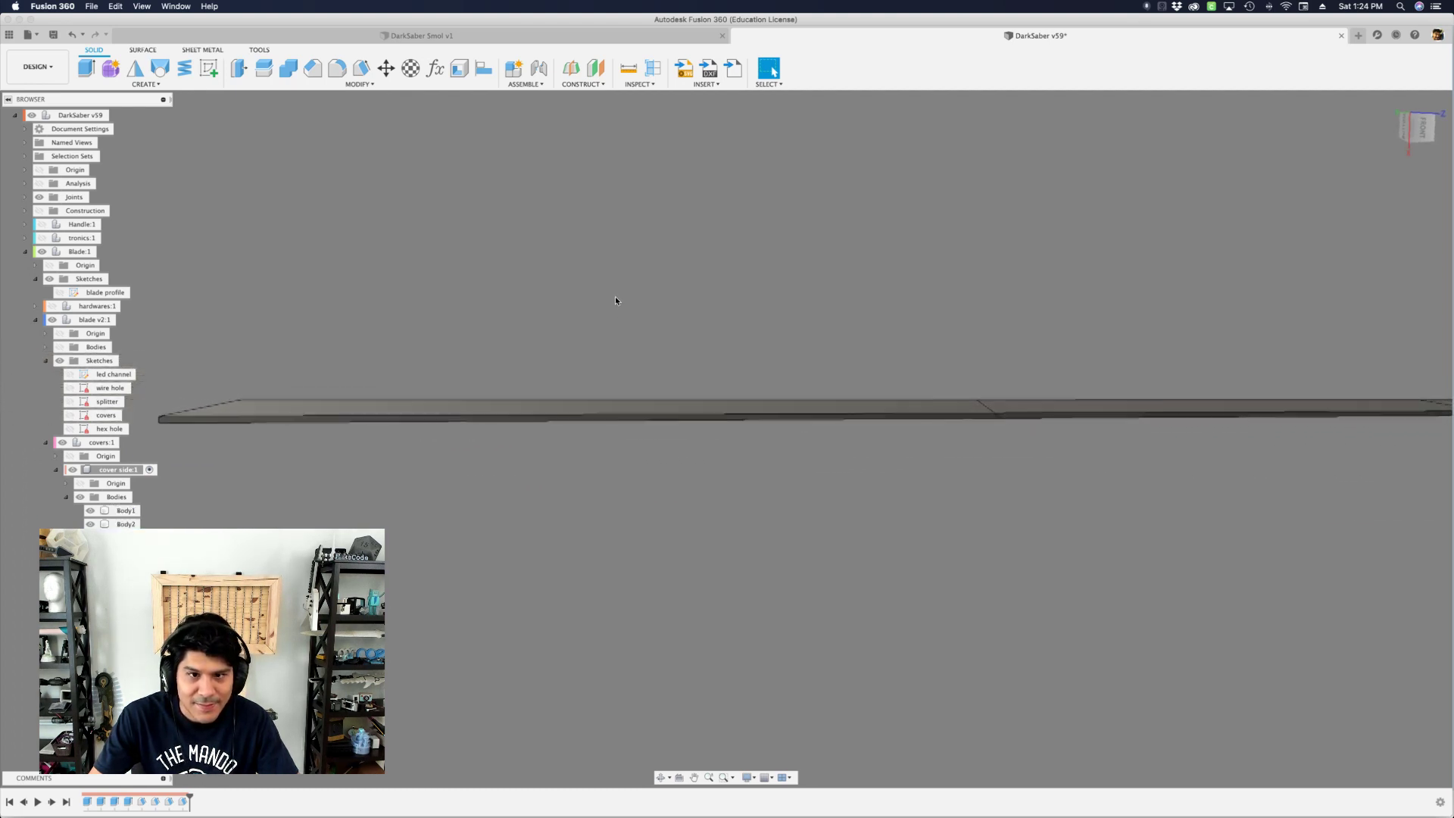
pyautogui.scroll(5, 615, 297)
pyautogui.scroll(-8, 615, 302)
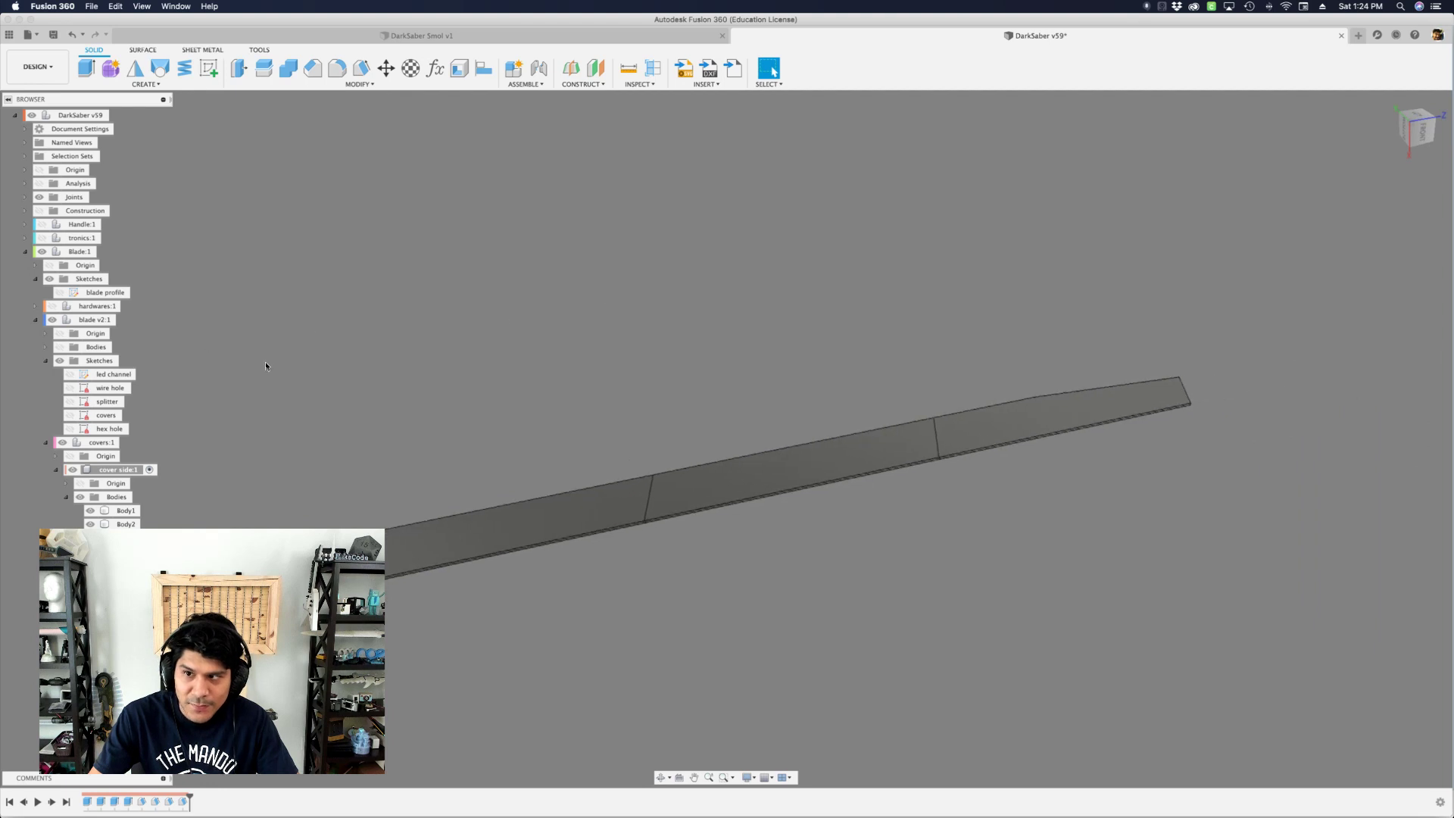
# - Draft the third segment's opposite end face, towards the blade tip, to an outward slope with the broad face as pull direction
pyautogui.keyDown('shift'); pyautogui.moveTo(268, 362); pyautogui.dragTo(783, 469, button='middle'); pyautogui.keyUp('shift')
pyautogui.click(776, 470)
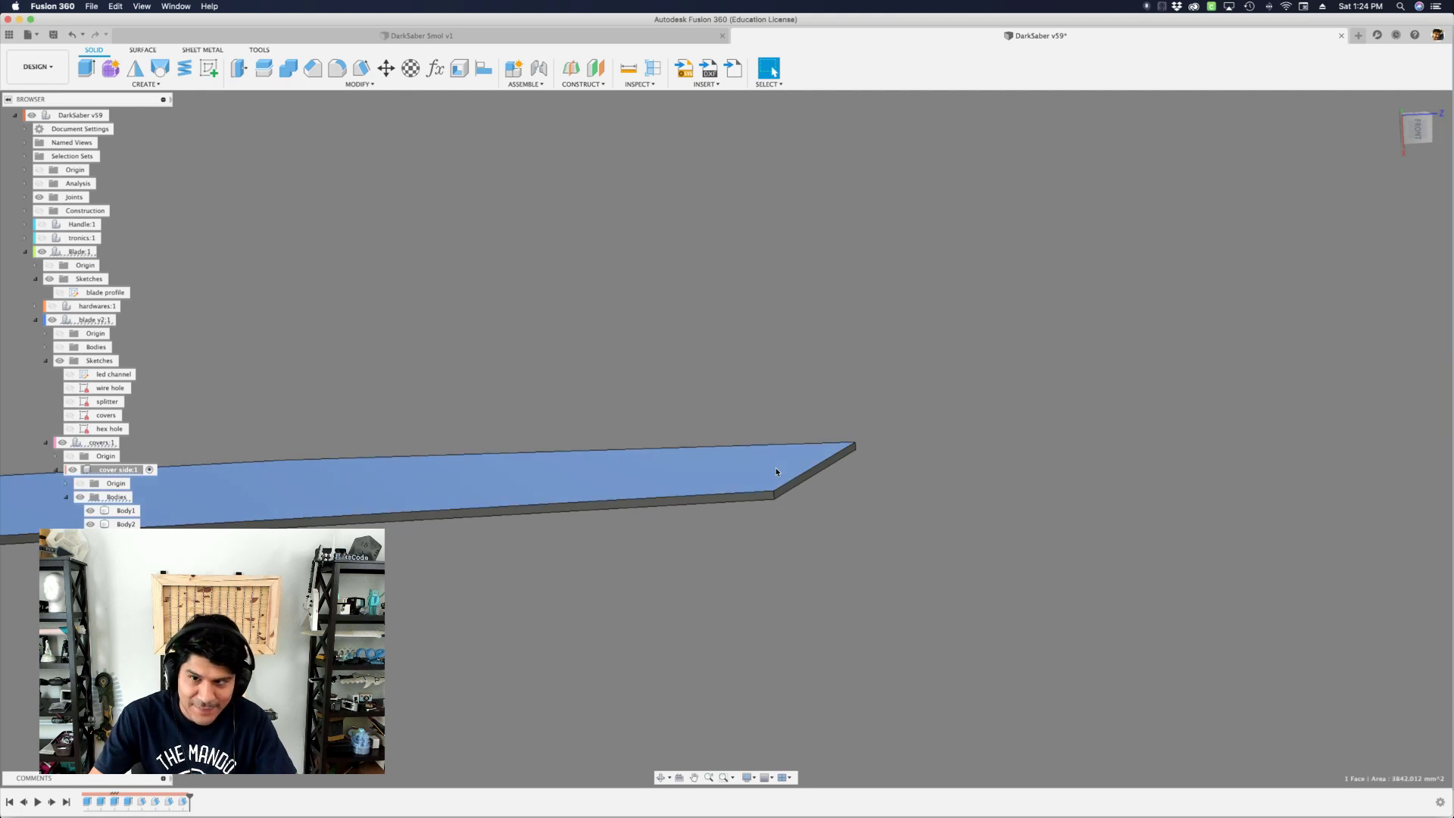
pyautogui.write('sdra')
pyautogui.click(802, 552)
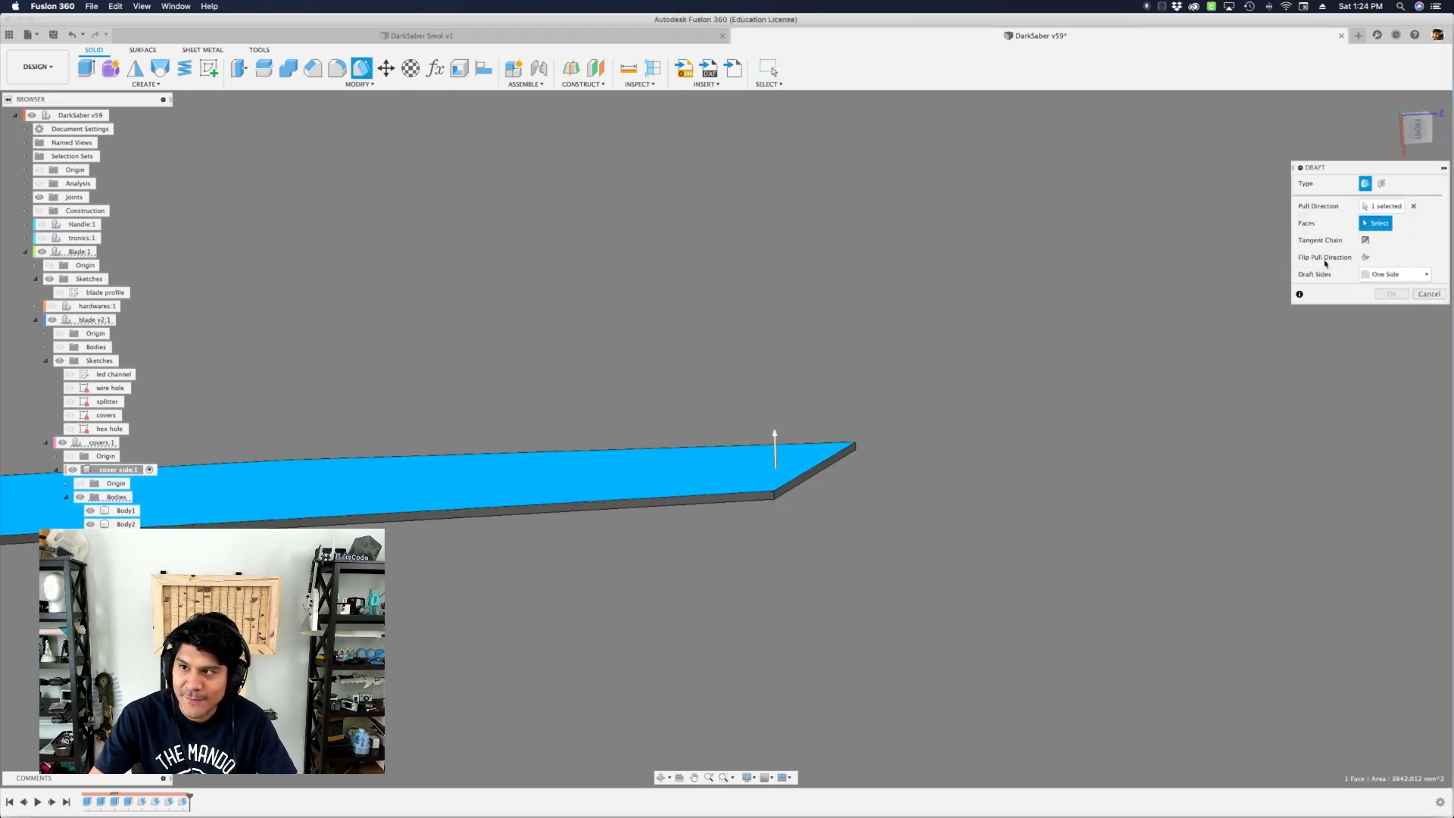
pyautogui.scroll(4, 788, 483)
pyautogui.click(823, 459)
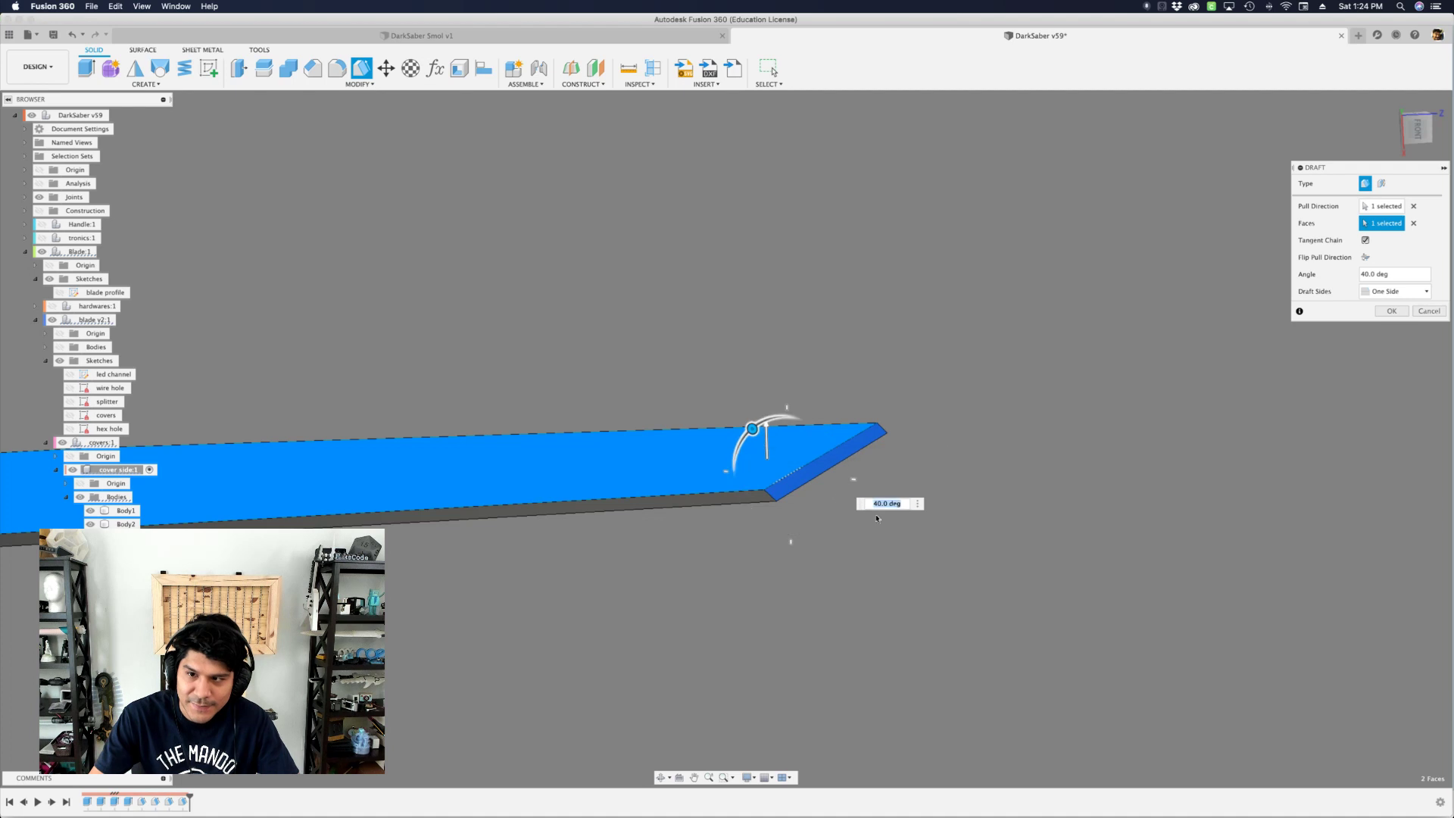
pyautogui.press('Return')
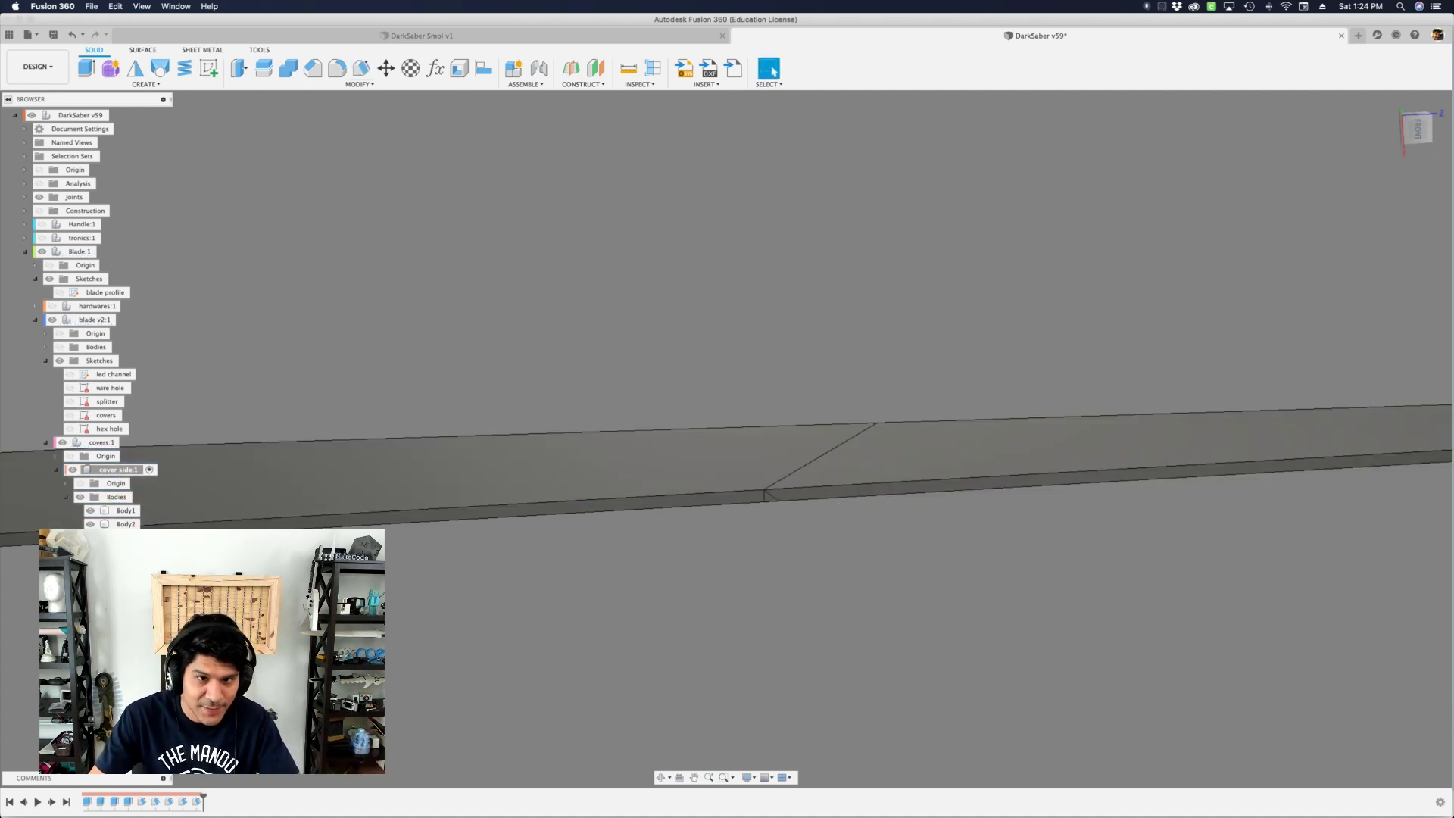
# - Draft the tip segment's end face adjoining the third to a 45° inward undercut, with its broad face as pull direction, and show the third body
pyautogui.click(905, 466)
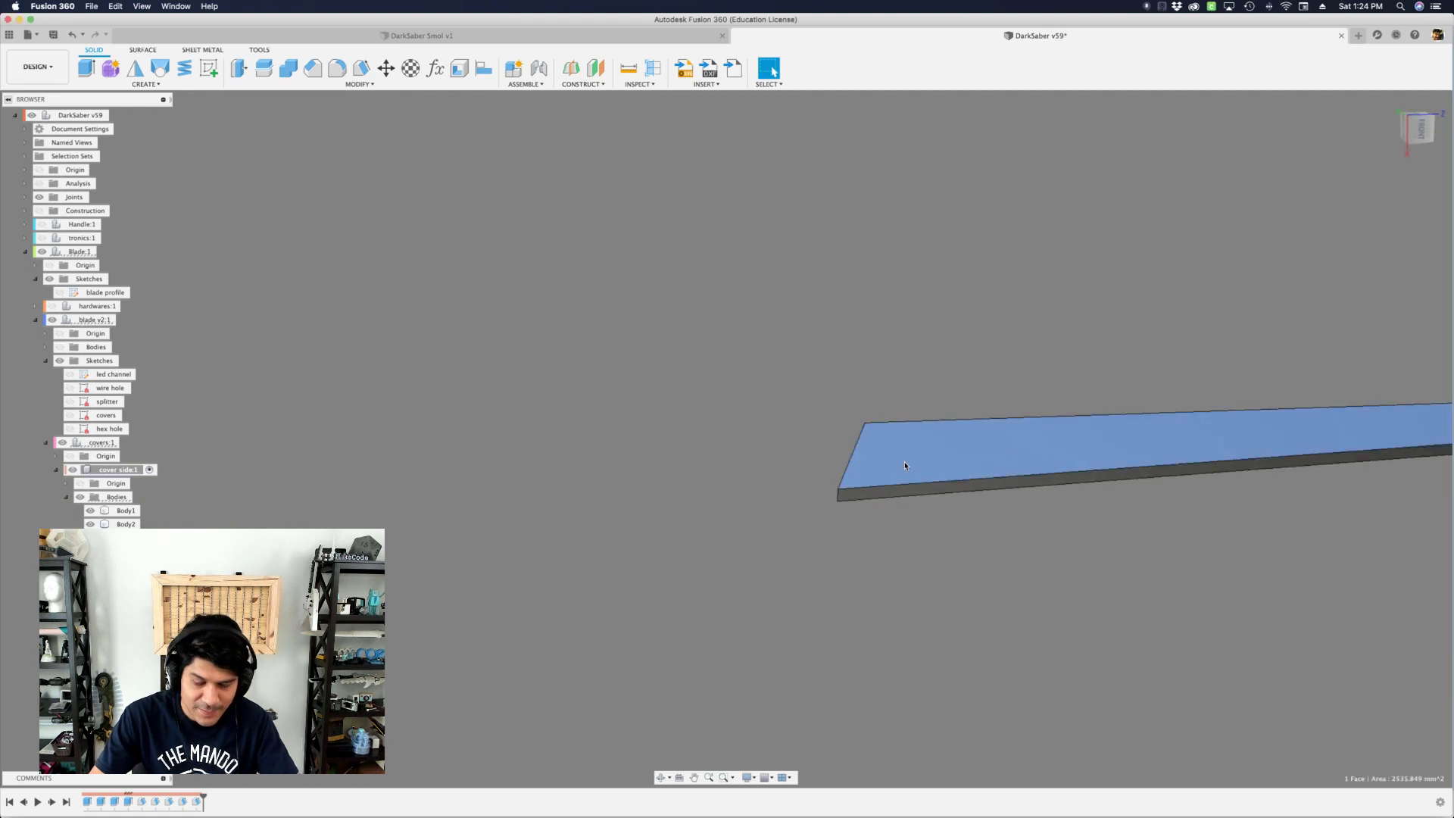
pyautogui.write('sdra')
pyautogui.click(942, 545)
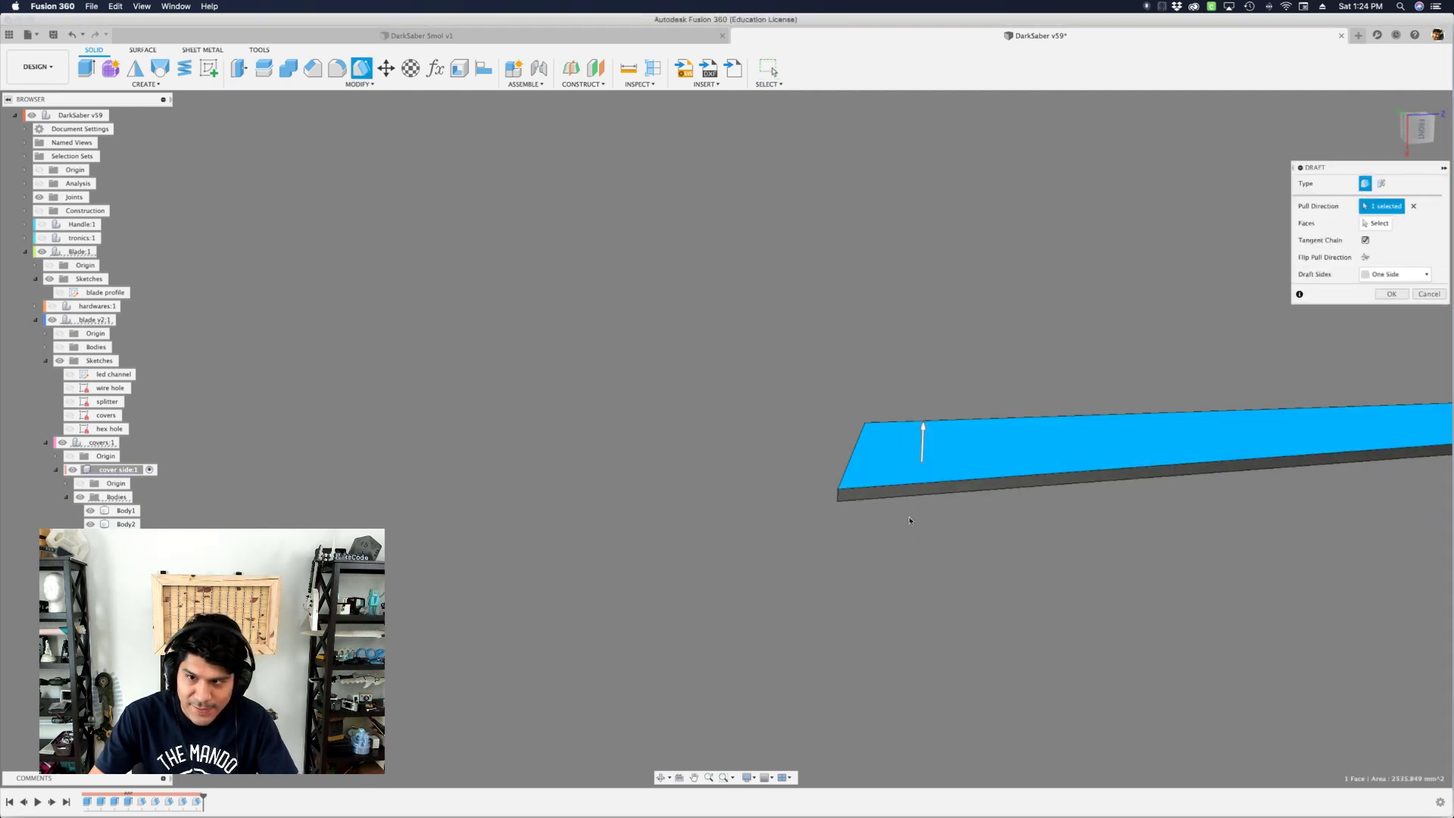
pyautogui.keyDown('shift'); pyautogui.moveTo(909, 516); pyautogui.dragTo(992, 509, button='middle'); pyautogui.keyUp('shift')
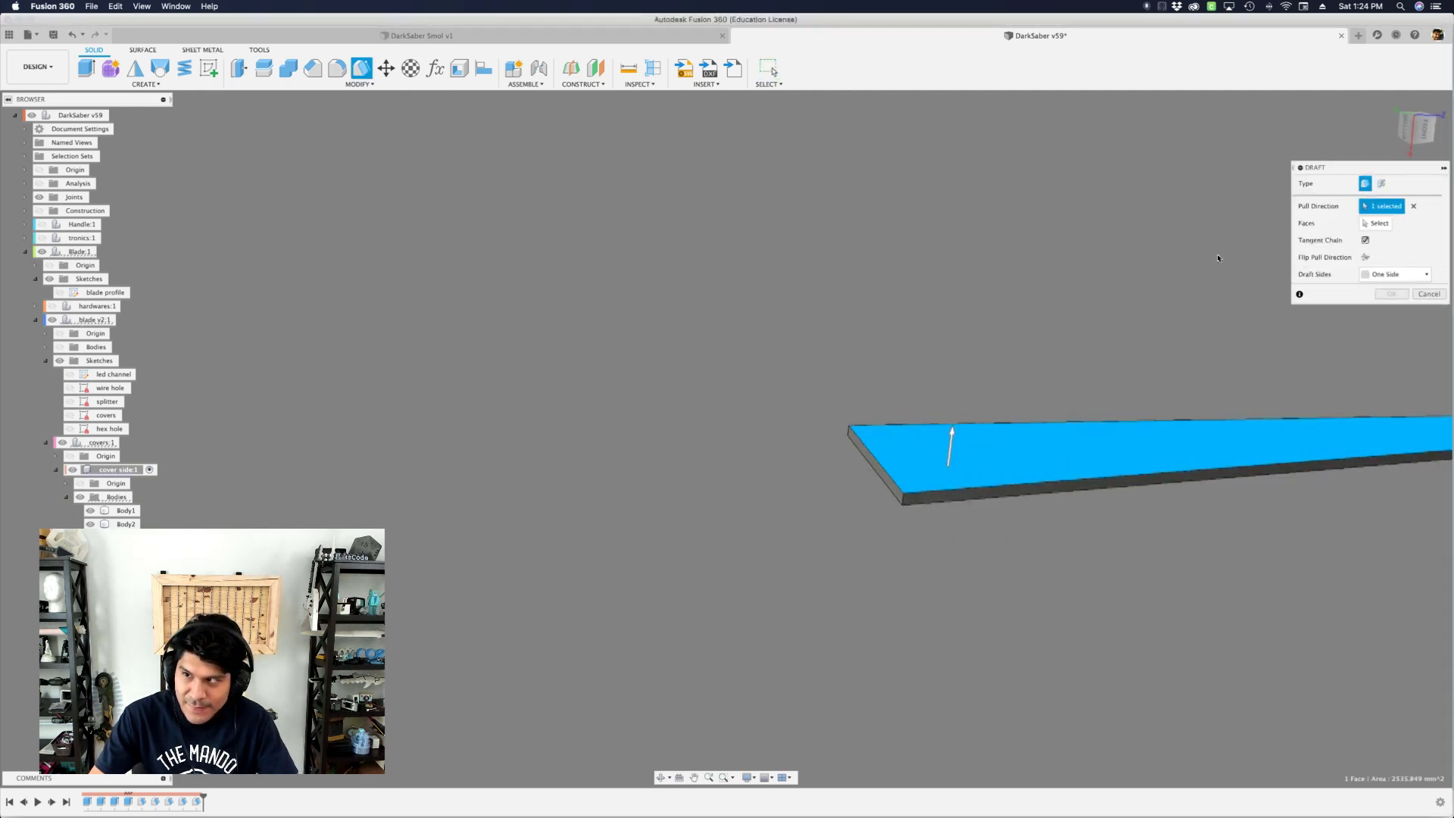
pyautogui.click(897, 498)
pyautogui.keyDown('shift'); pyautogui.moveTo(929, 452); pyautogui.dragTo(920, 439, button='middle'); pyautogui.keyUp('shift')
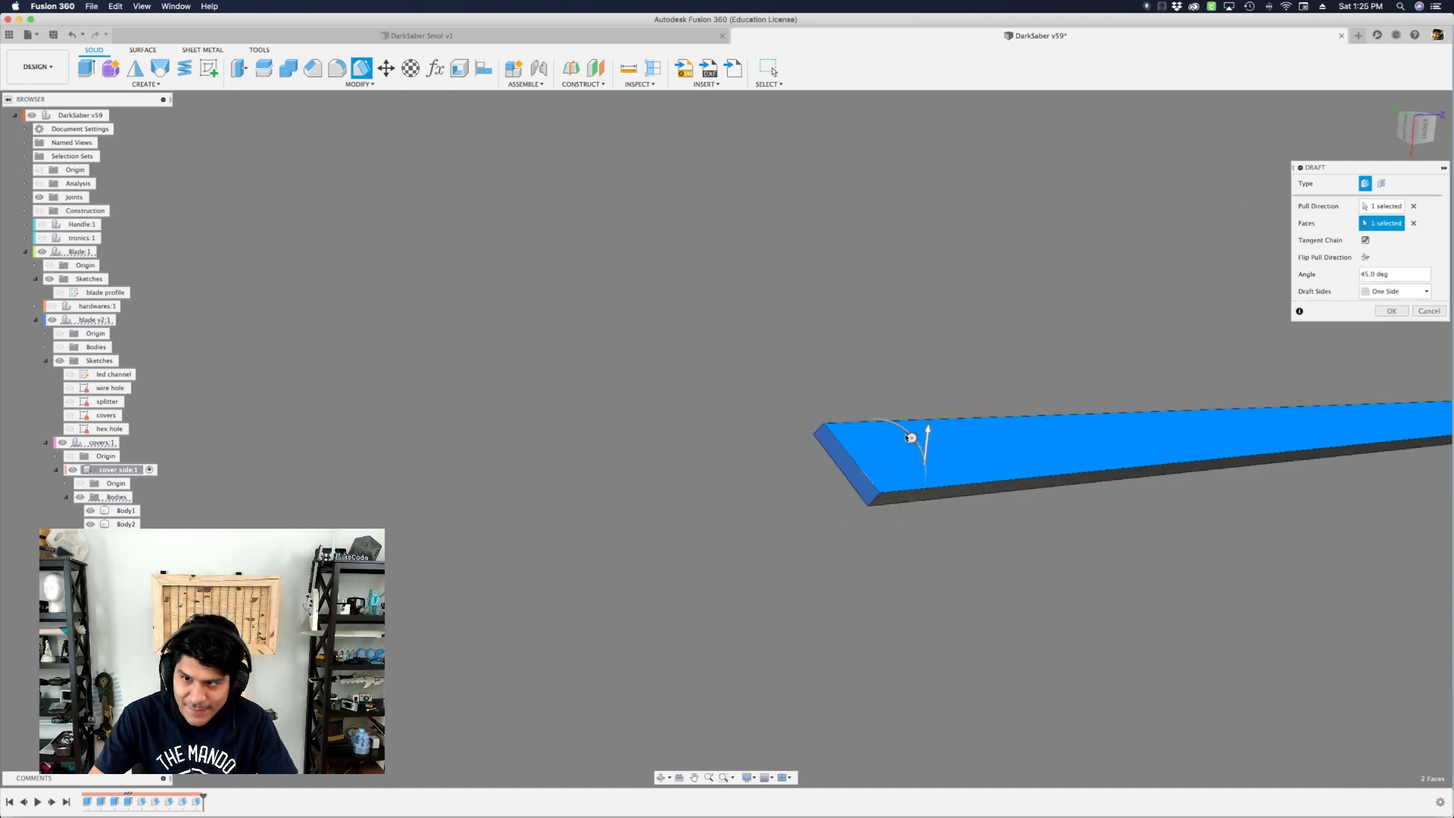
pyautogui.click(770, 70)
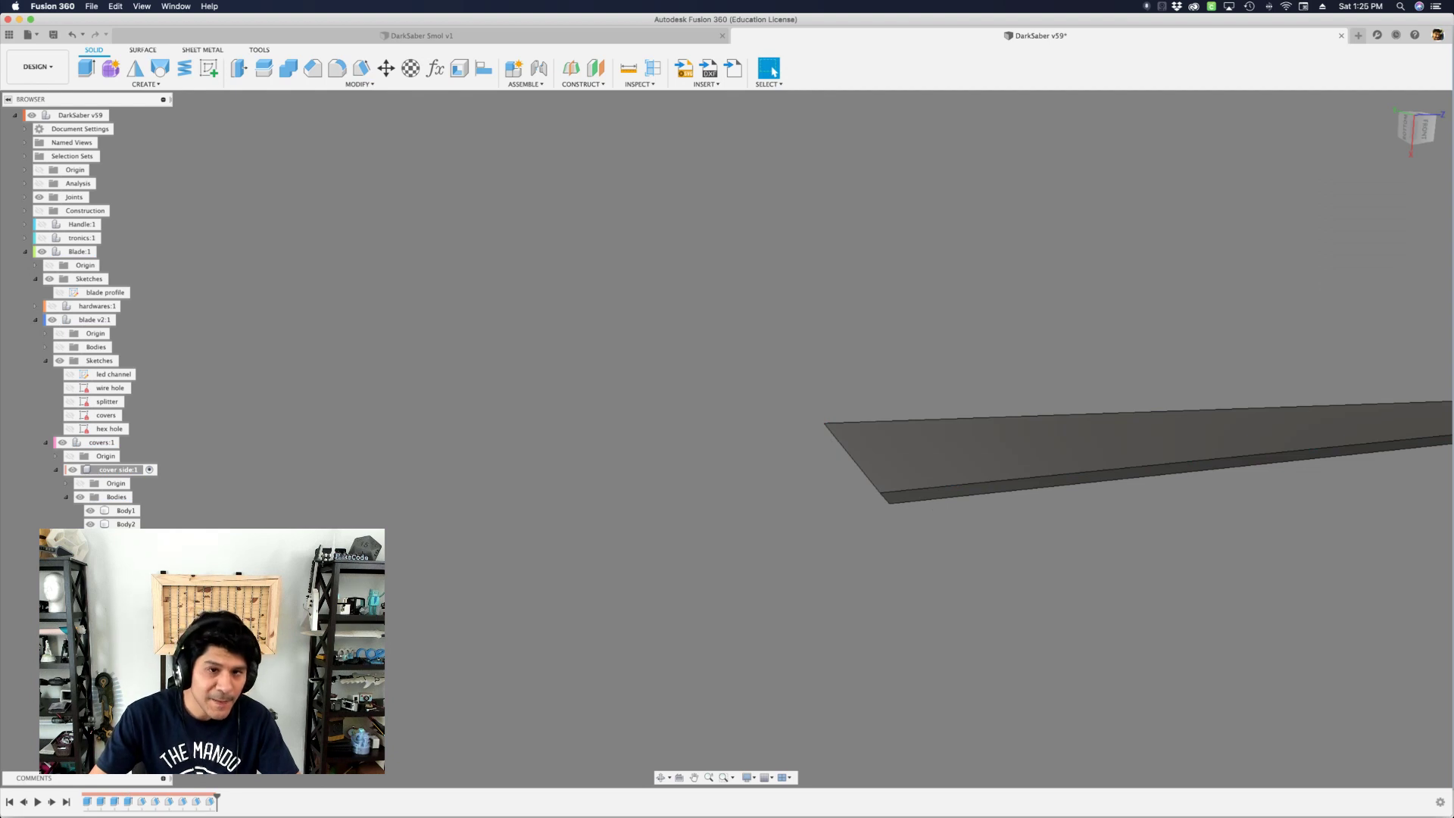
pyautogui.click(90, 538)
# - Show the blade v2 bodies, make covers the active component, and collapse the cover side component
pyautogui.scroll(-5, 742, 447)
pyautogui.keyDown('shift'); pyautogui.moveTo(681, 449); pyautogui.dragTo(243, 445, button='middle'); pyautogui.keyUp('shift')
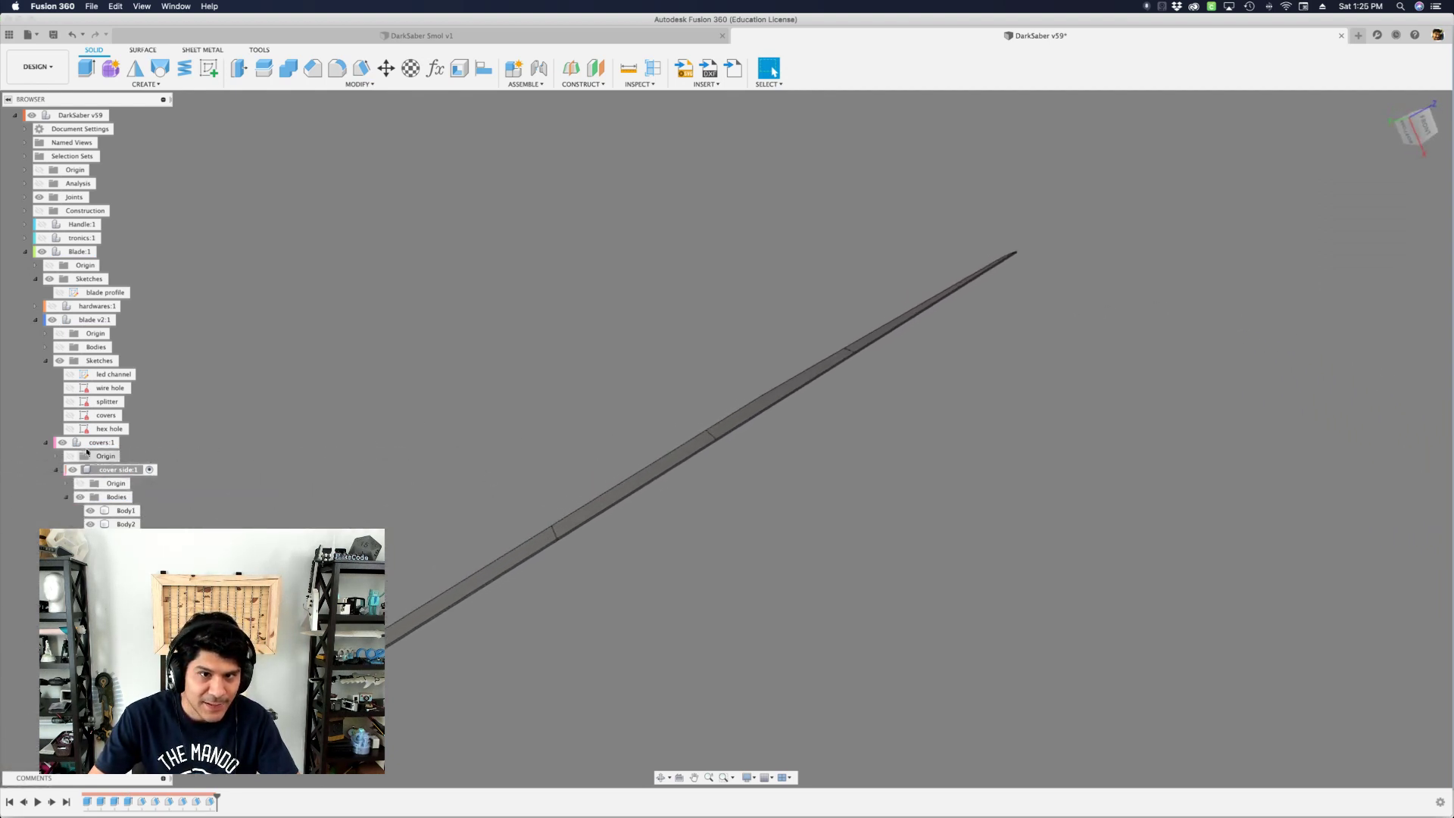
pyautogui.click(60, 347)
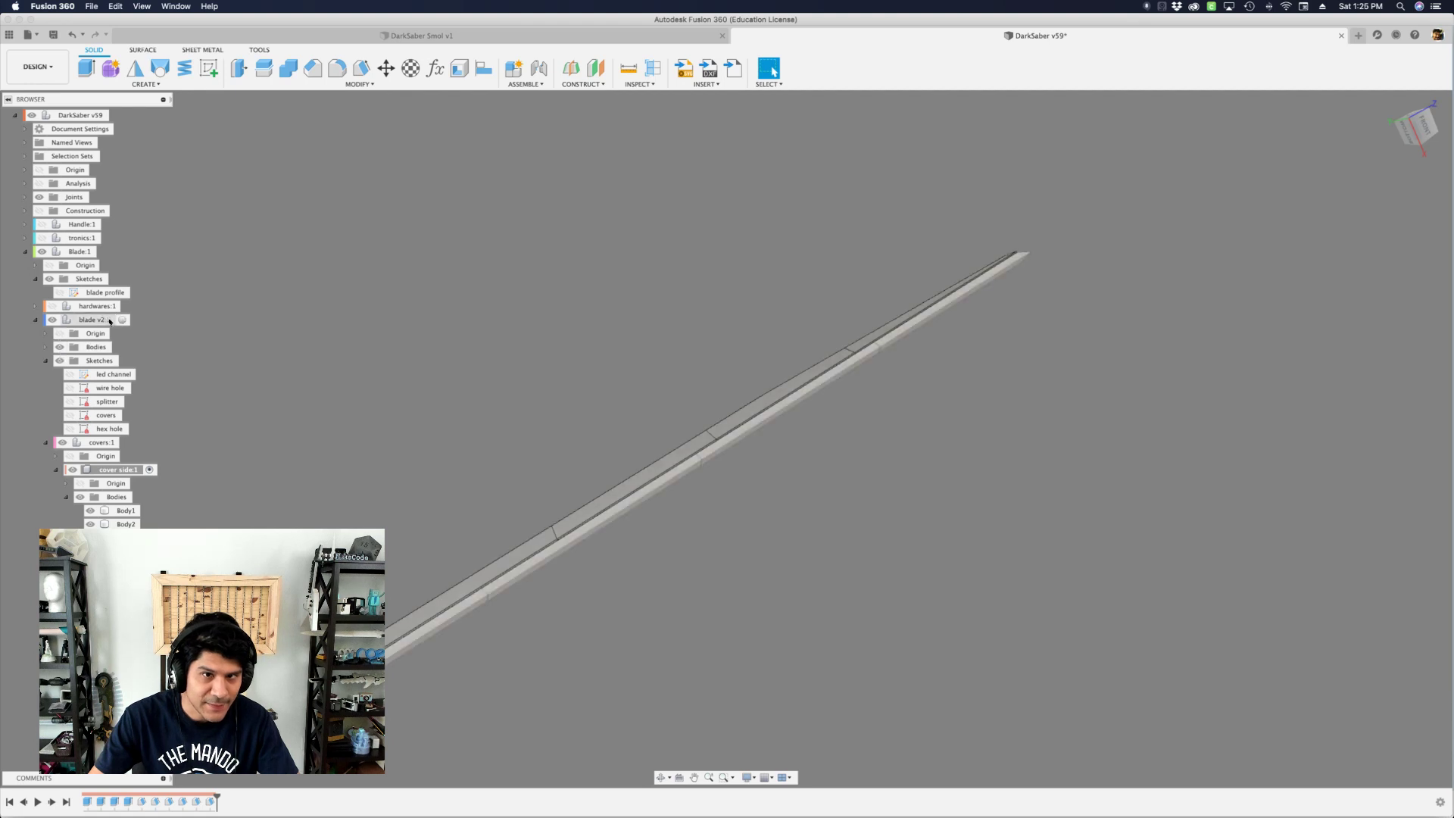
pyautogui.click(108, 443)
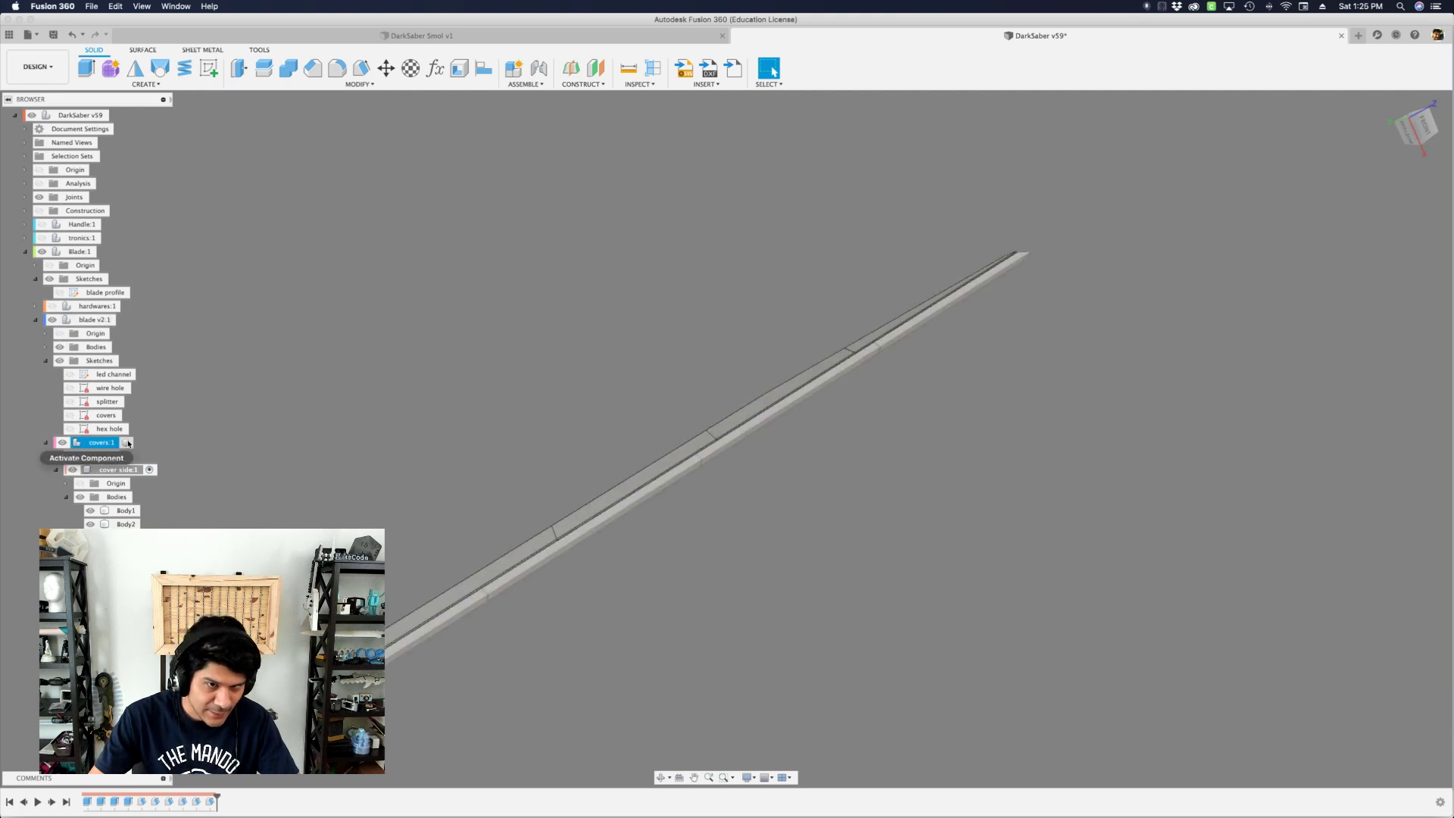
pyautogui.click(56, 469)
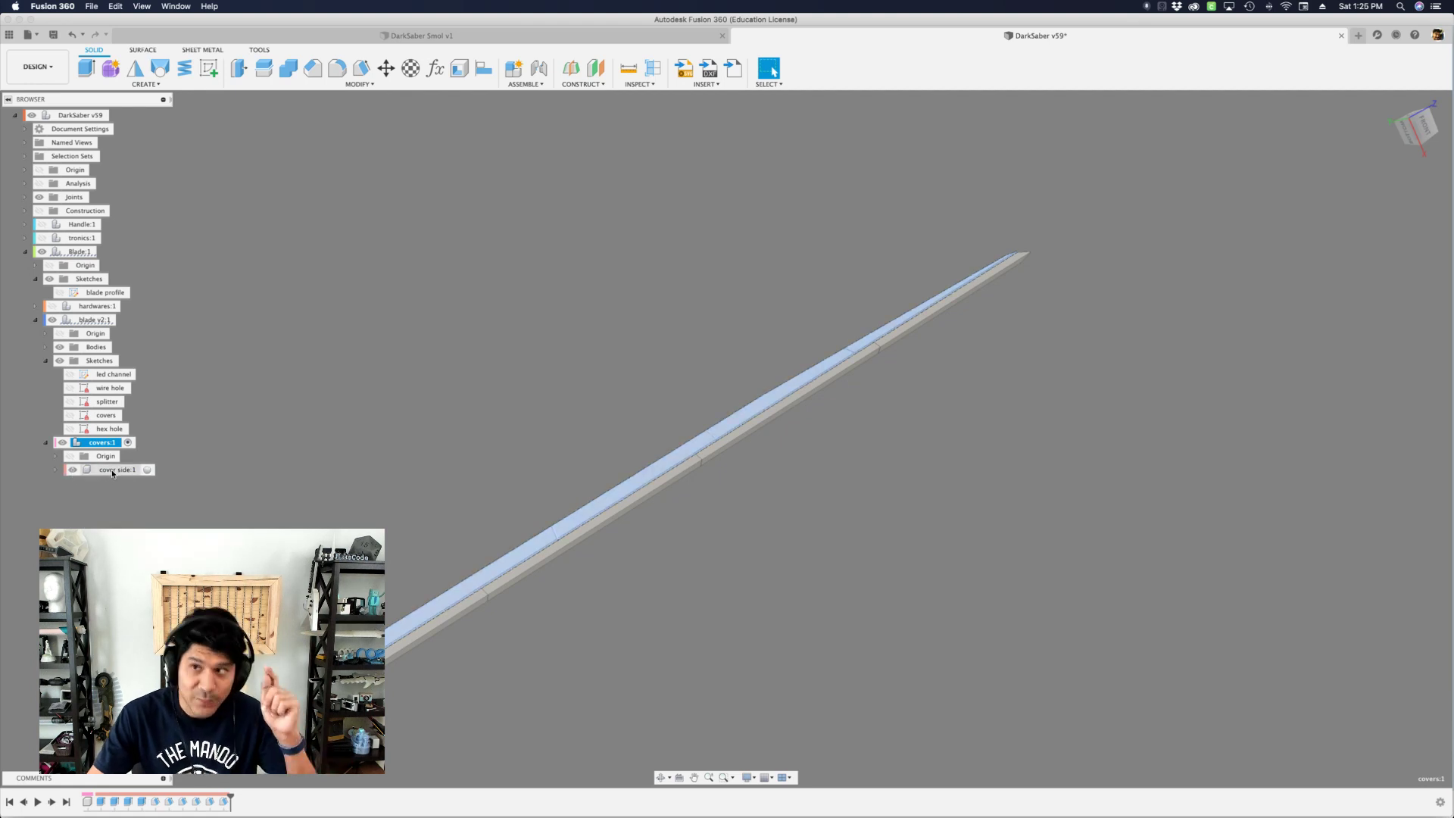
# - Mirror the cover side component across the origin's YZ plane to create the cover for the blade's other side
pyautogui.click(116, 473)
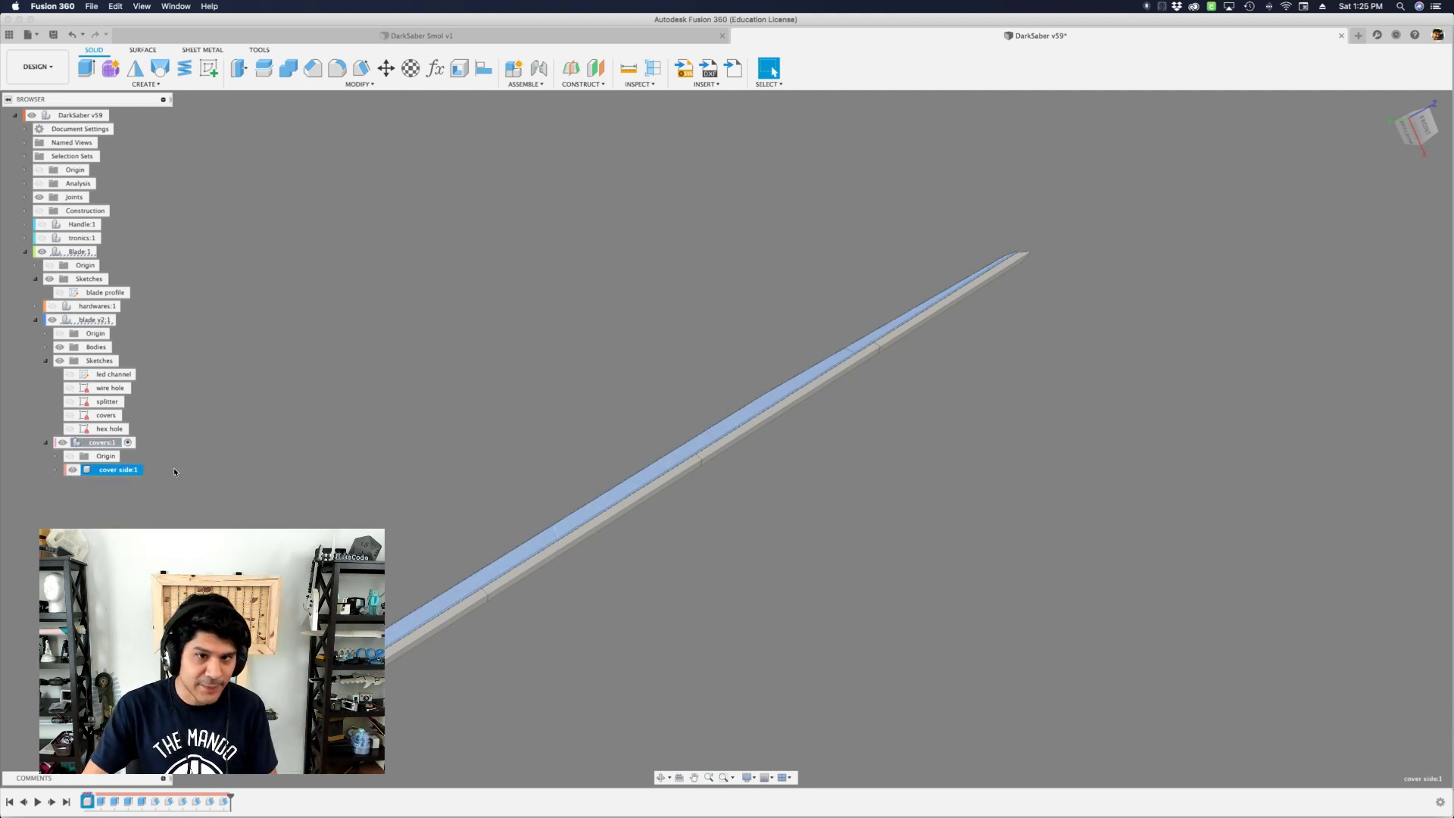
pyautogui.click(209, 479)
pyautogui.press('s')
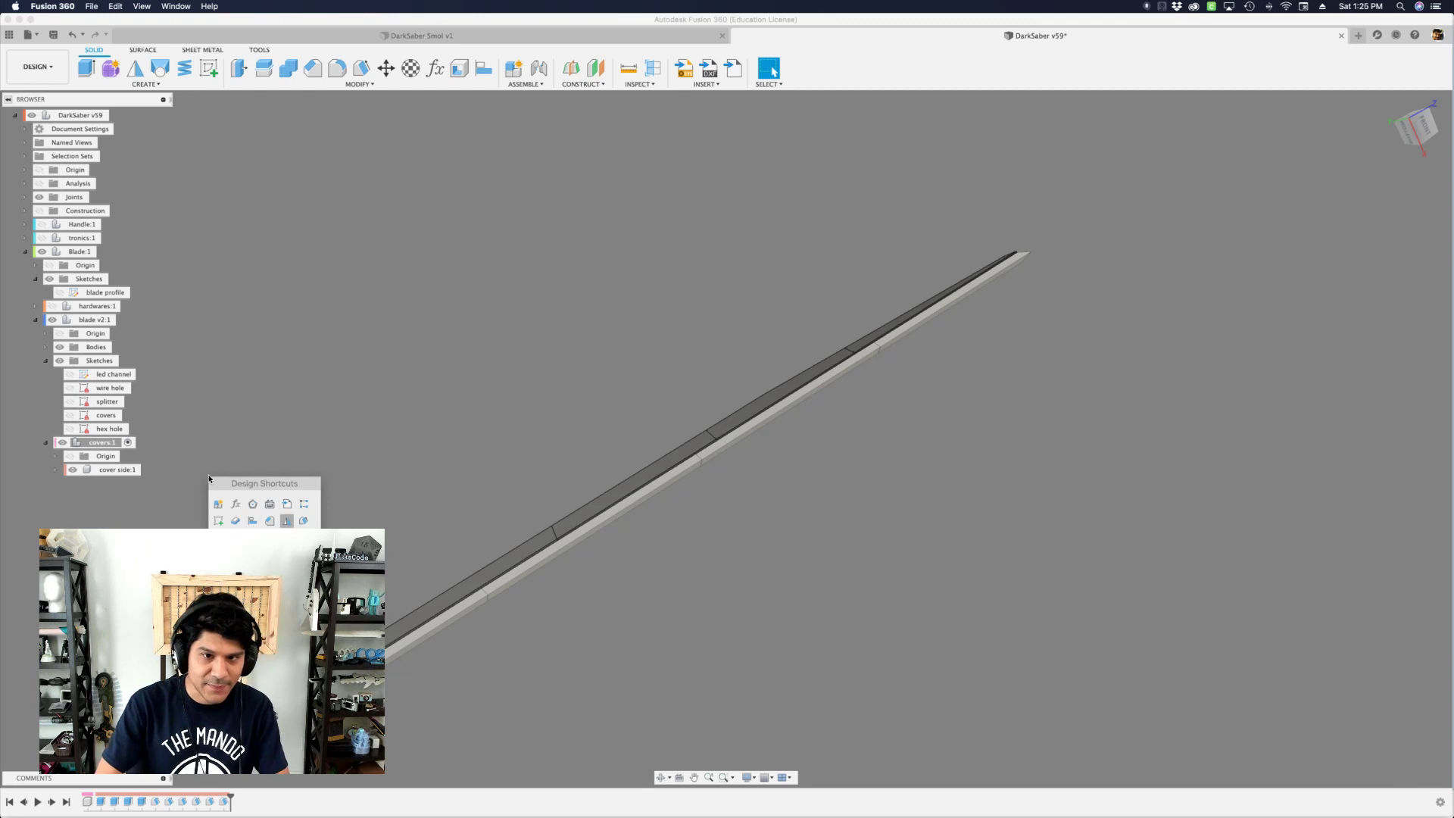
pyautogui.press('Return')
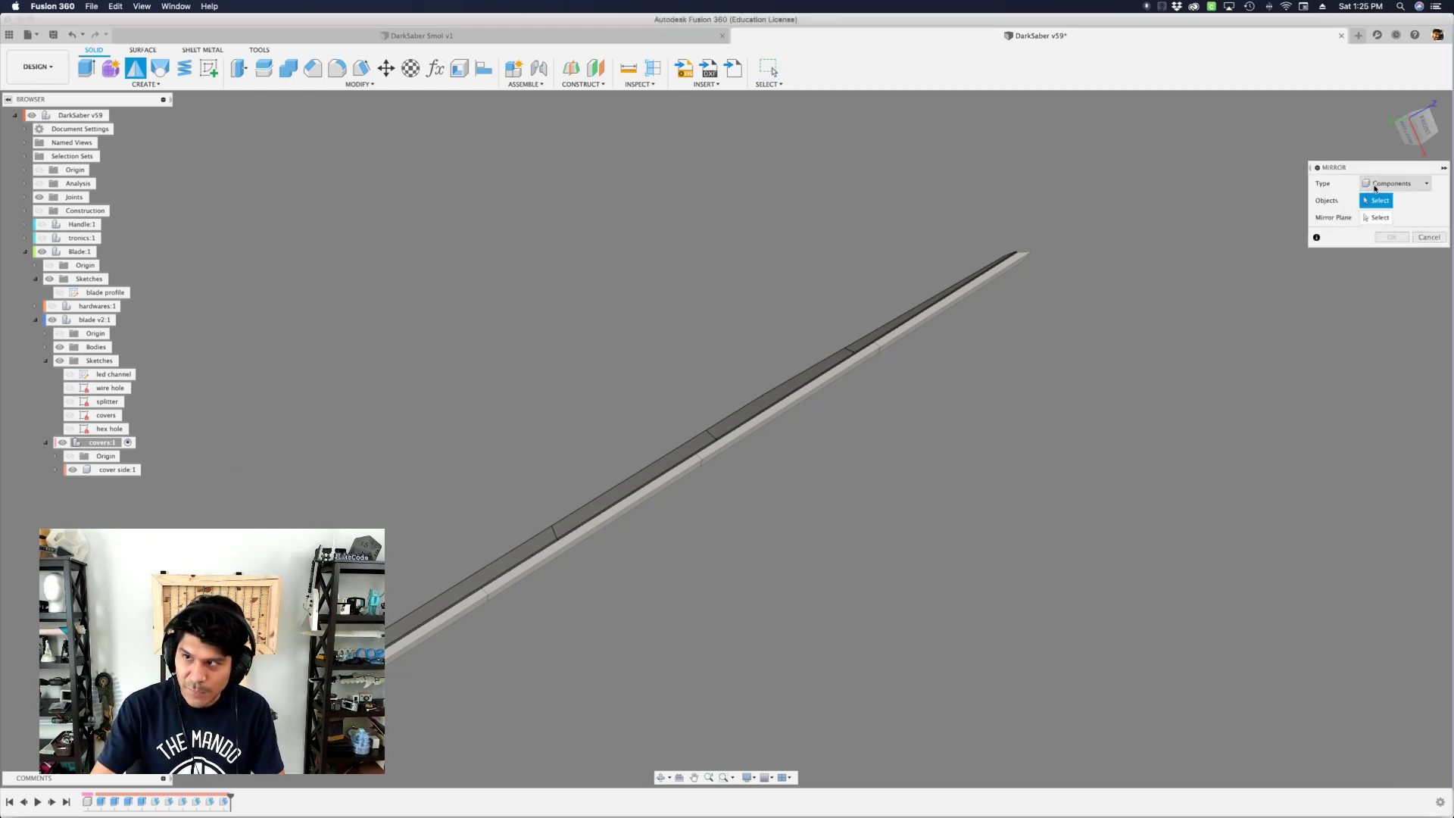
pyautogui.click(114, 470)
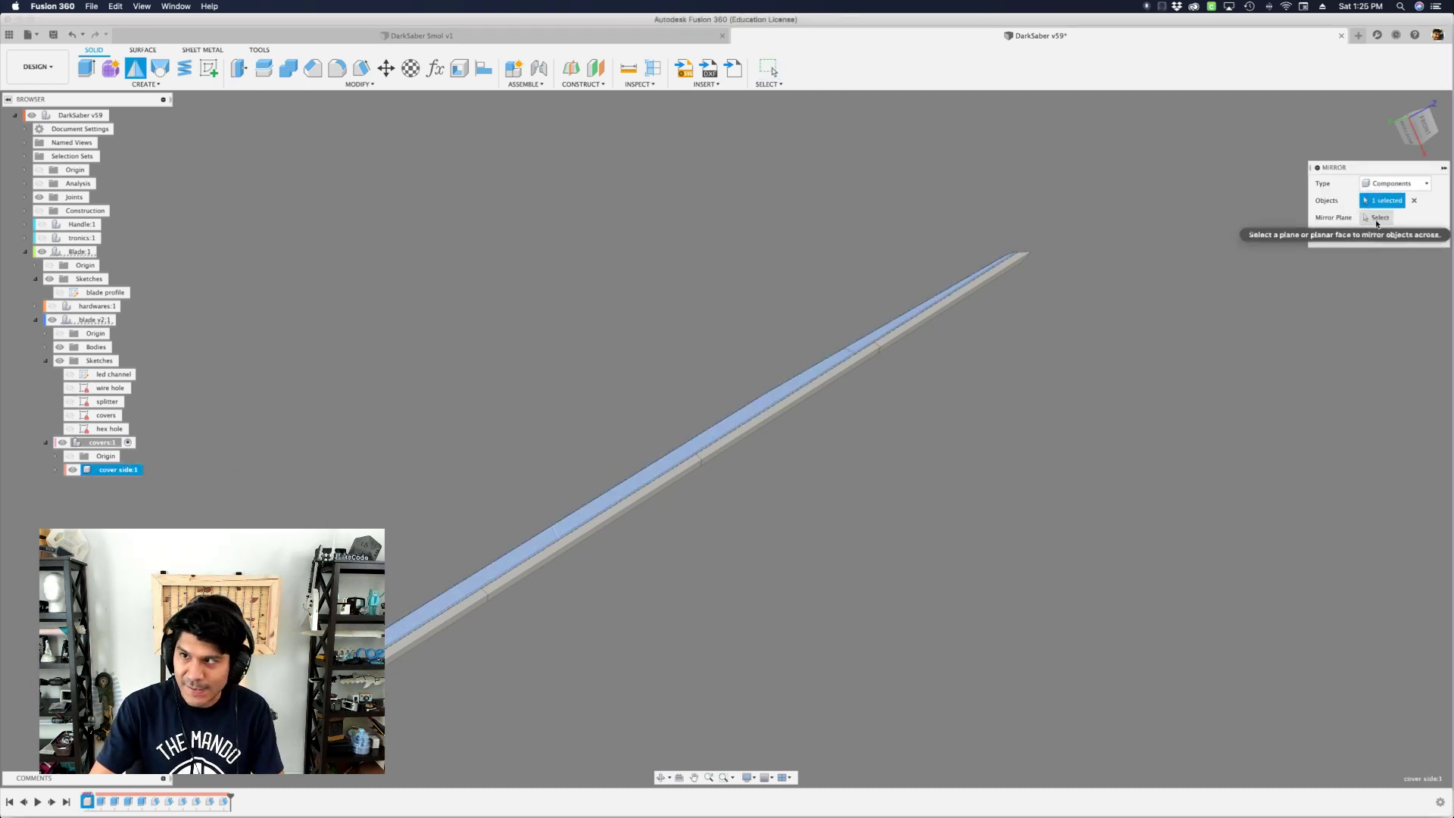
pyautogui.scroll(-2, 667, 363)
pyautogui.moveTo(469, 493); pyautogui.dragTo(558, 409, button='middle')
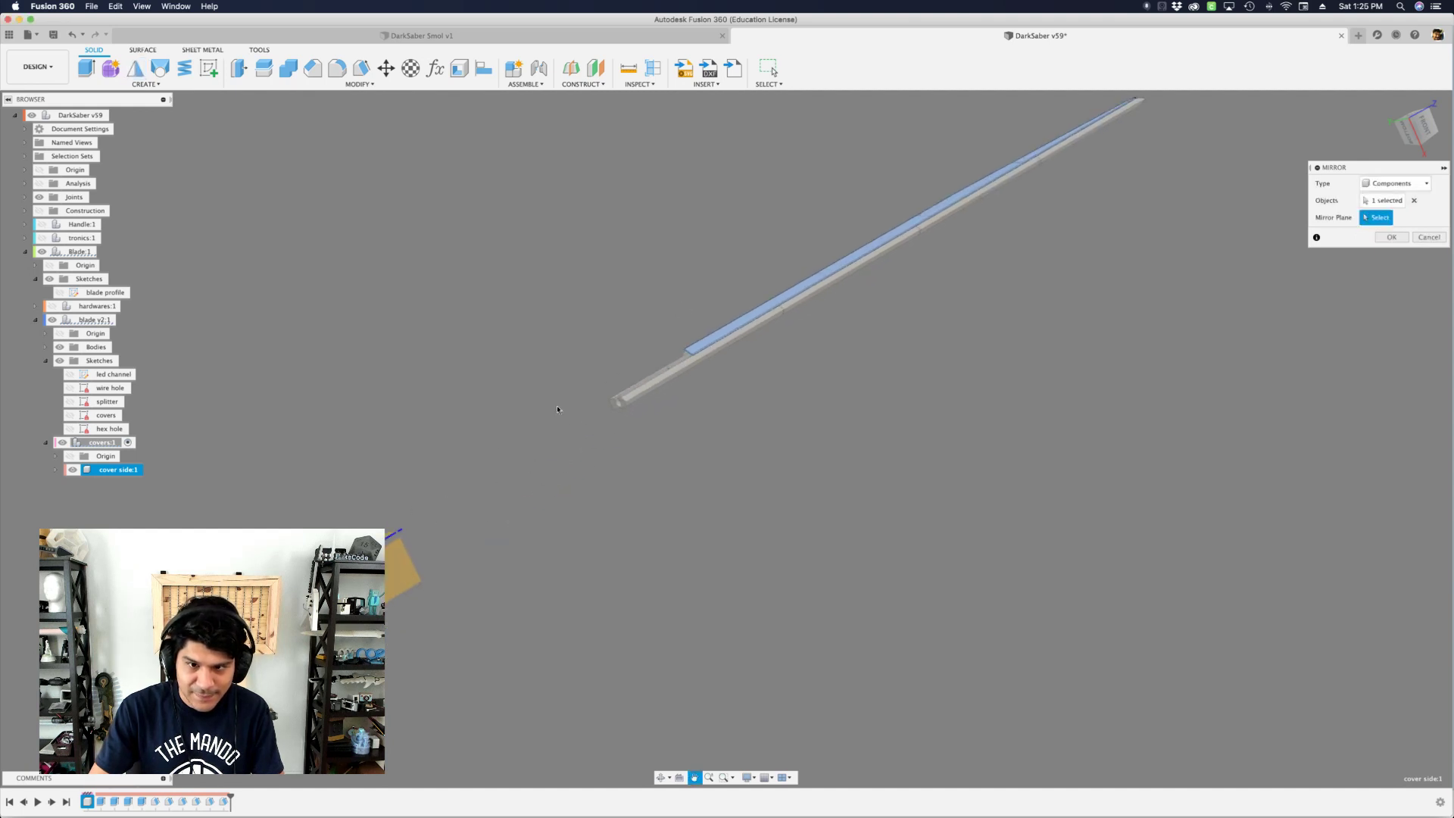
pyautogui.keyDown('shift'); pyautogui.moveTo(511, 554); pyautogui.dragTo(623, 661, button='middle'); pyautogui.keyUp('shift')
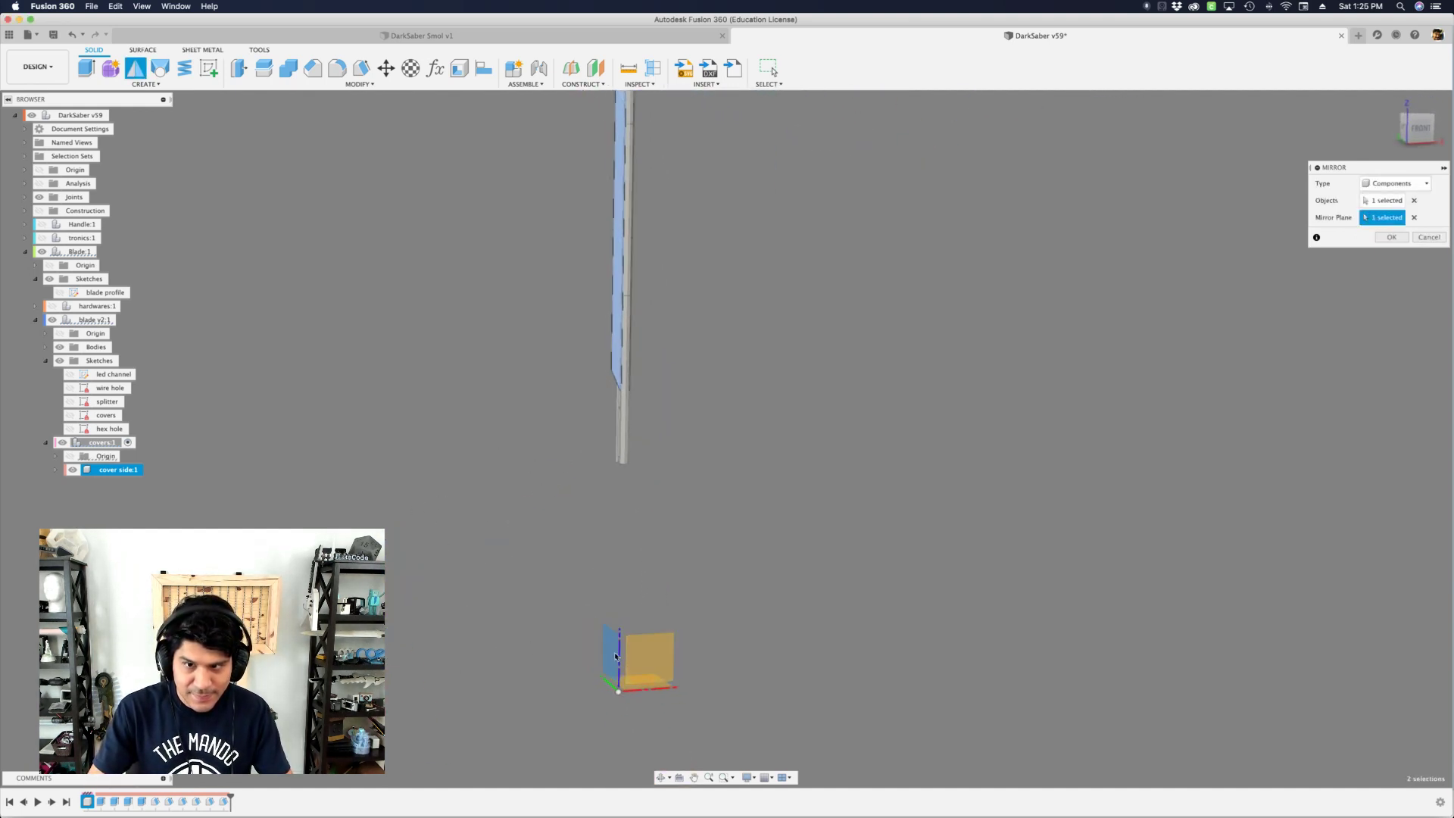
pyautogui.keyDown('shift'); pyautogui.moveTo(499, 485); pyautogui.dragTo(492, 525, button='middle'); pyautogui.keyUp('shift')
pyautogui.press('Return')
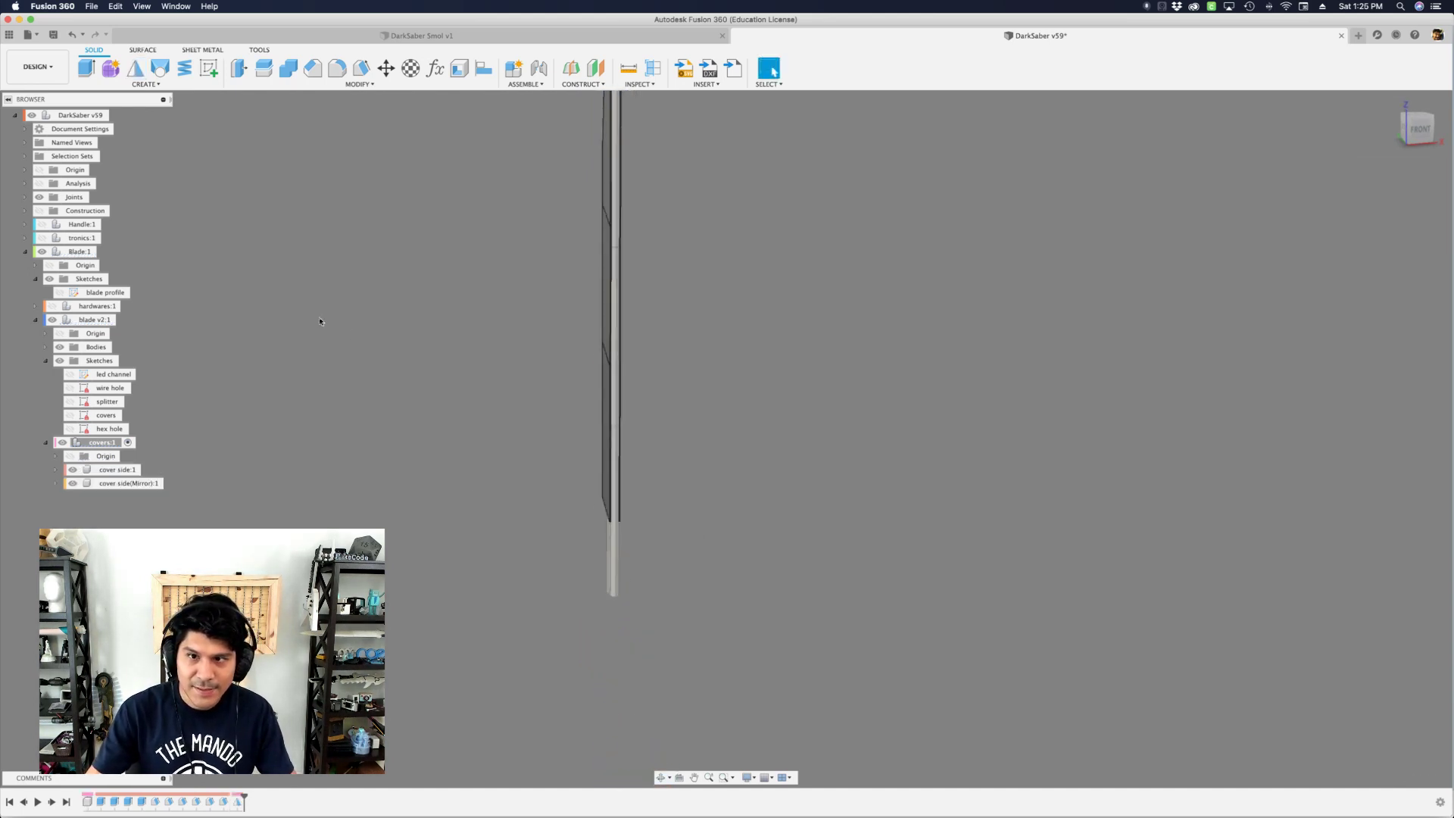
# - Rename the cover side component's bodies in numbered sequence, starting with bladecover-1 and bladecover-2
pyautogui.moveTo(319, 321)
pyautogui.keyDown('shift'); pyautogui.mouseDown(button='middle')
pyautogui.moveTo(337, 338)
pyautogui.moveTo(335, 318)
pyautogui.mouseUp(button='middle'); pyautogui.keyUp('shift')
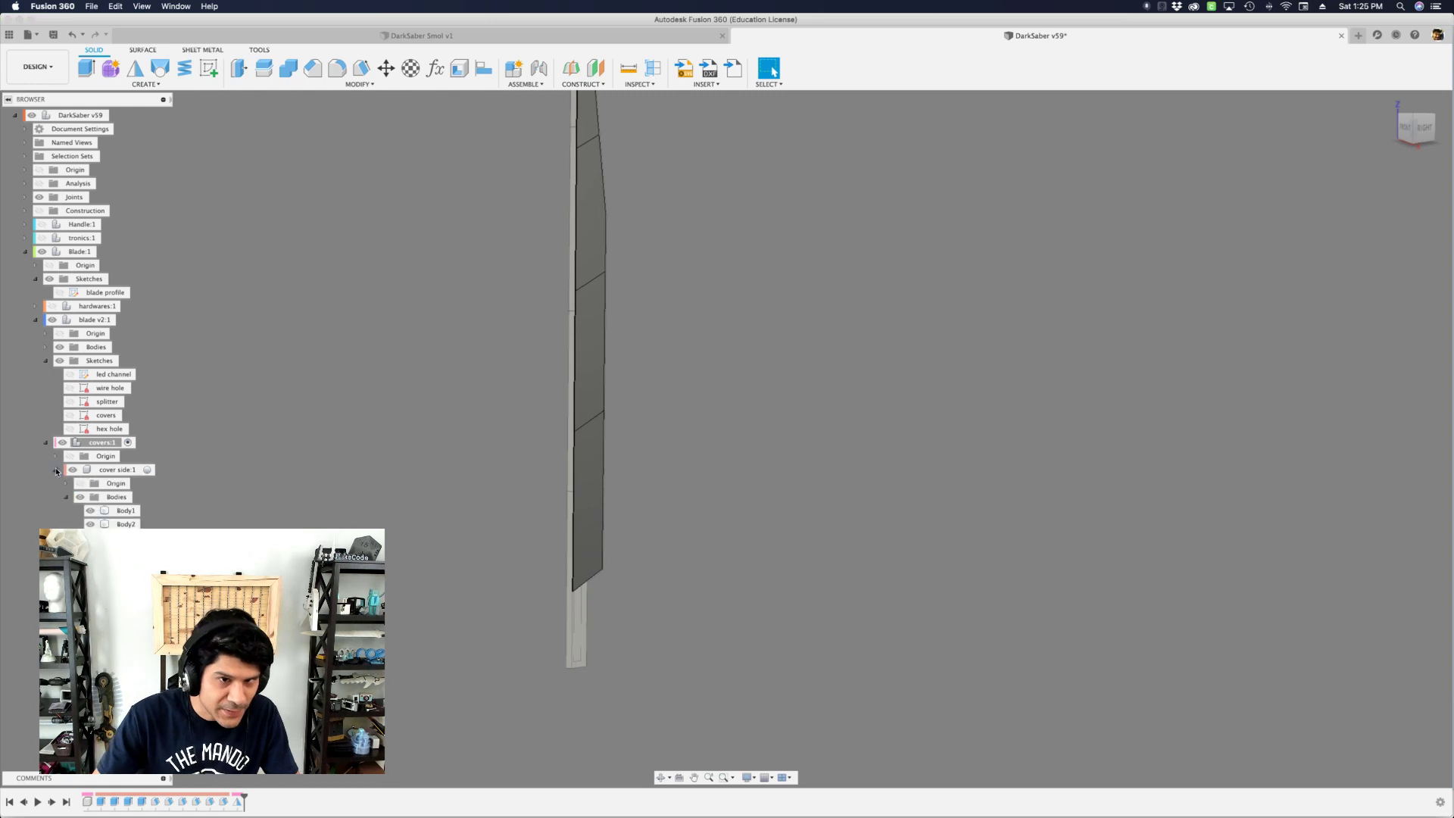
pyautogui.click(126, 510)
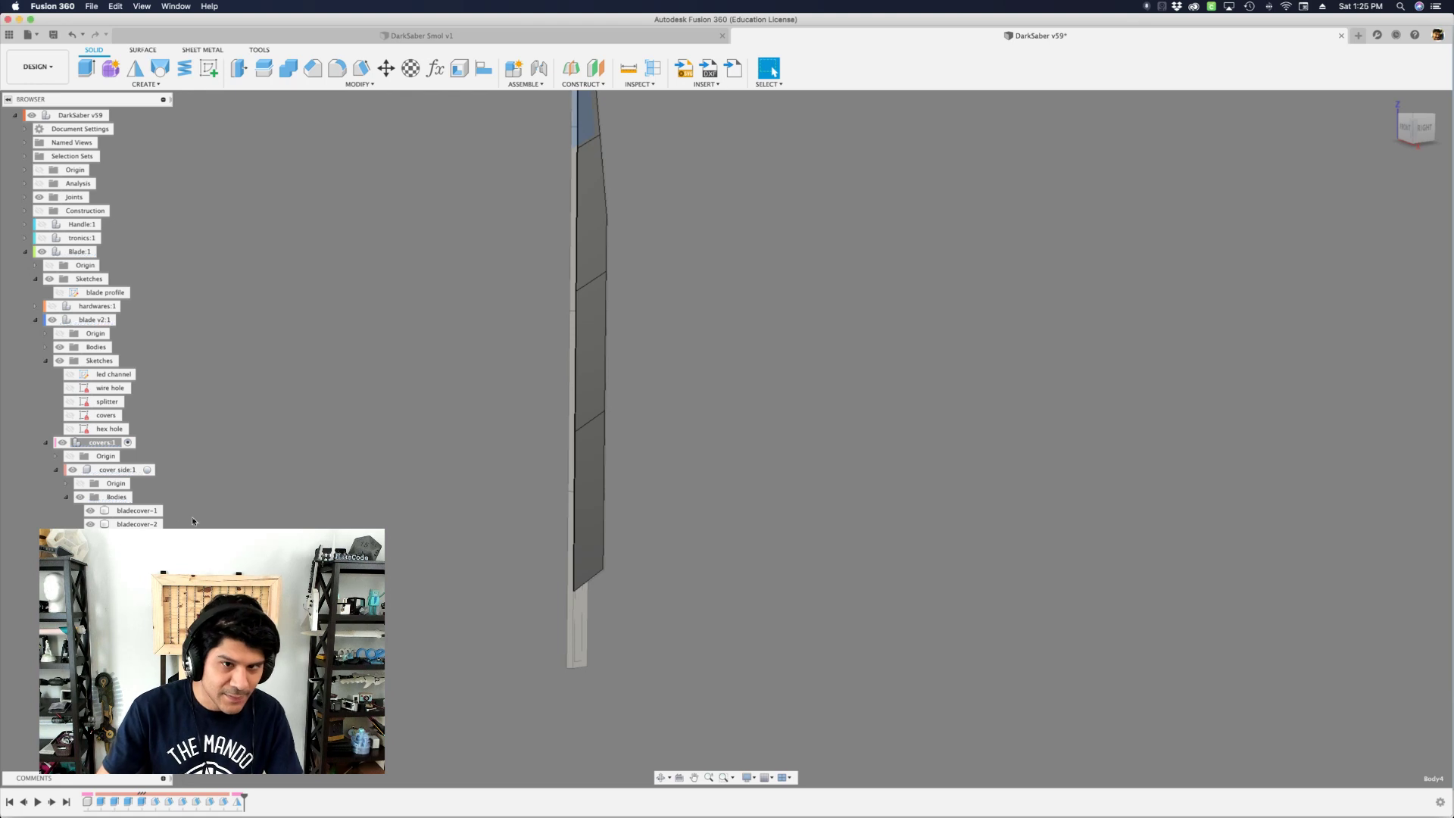
# - Activate the top-level DarkSaber component and show the tronics and Handle components
pyautogui.rightClick(102, 118)
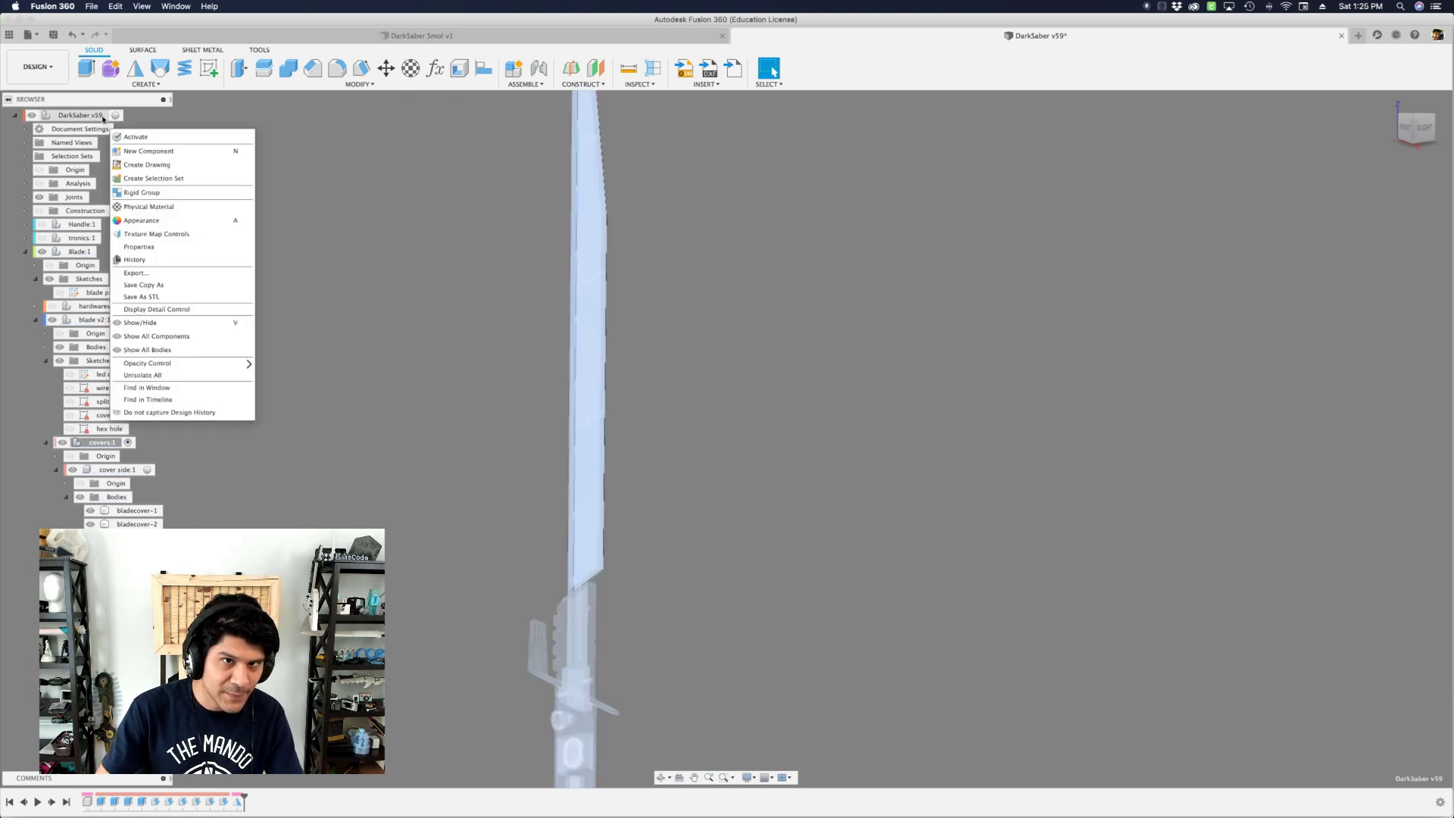
pyautogui.click(134, 137)
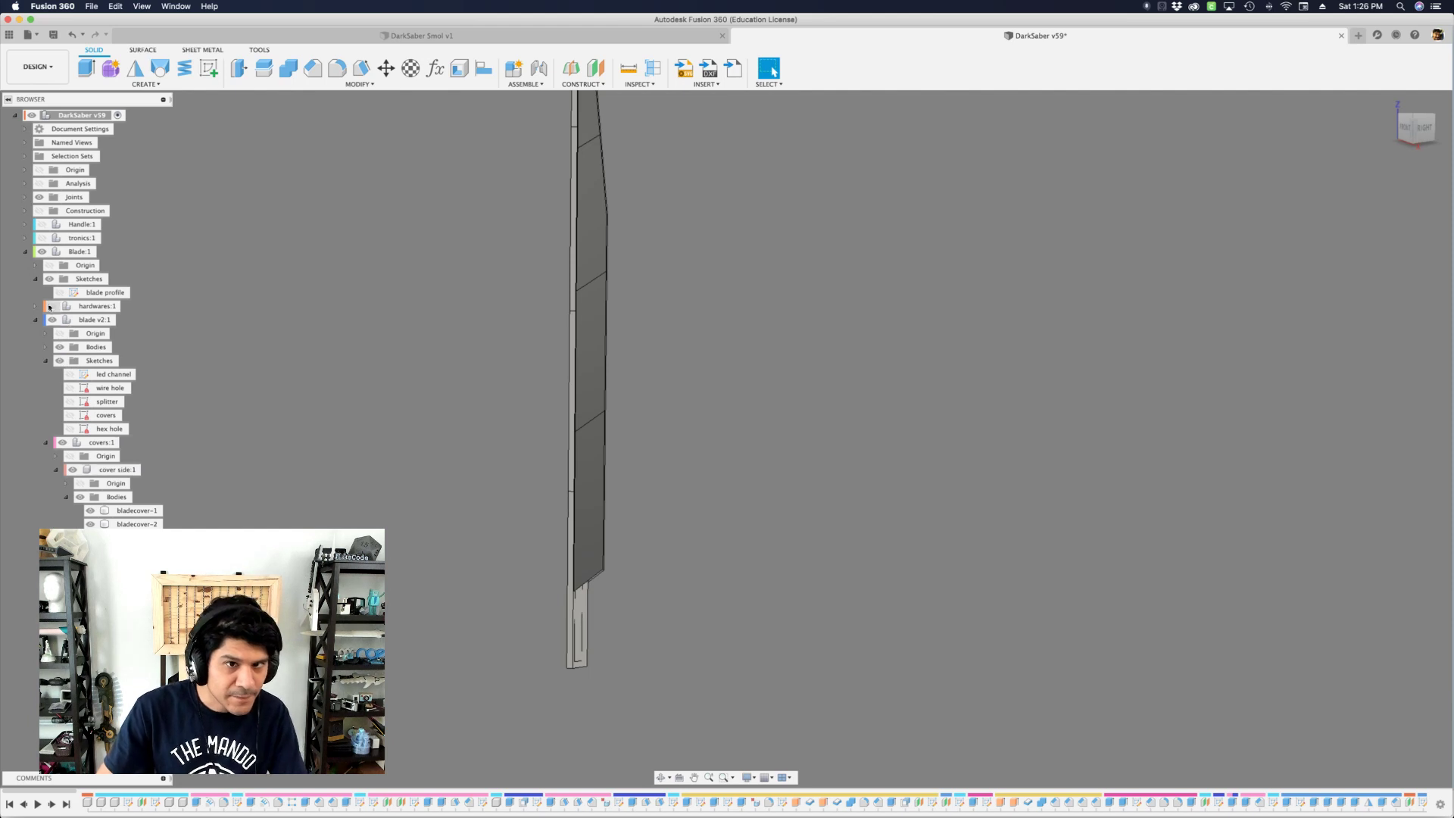
pyautogui.click(46, 239)
pyautogui.click(43, 224)
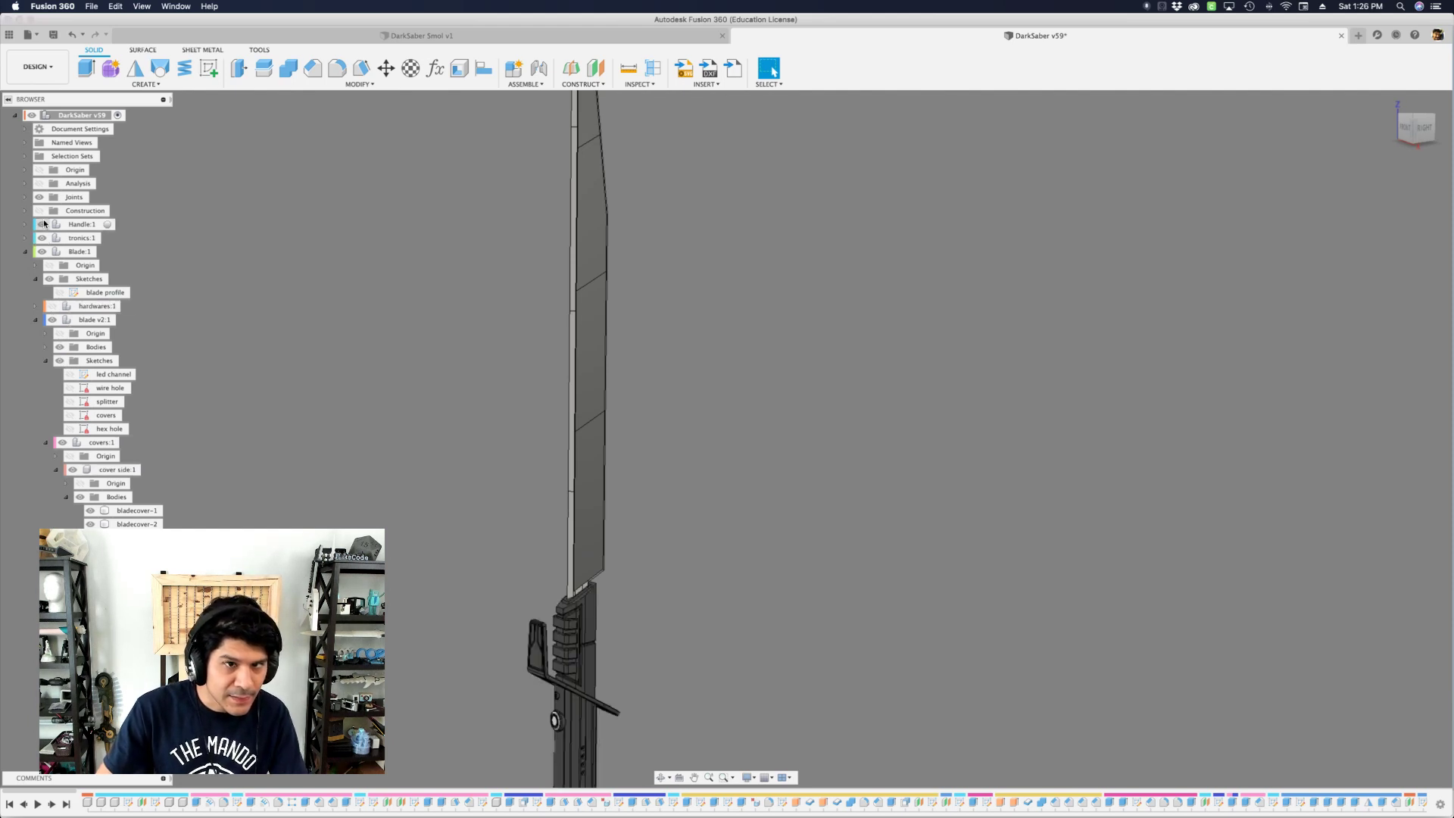
# - Examine where the first blade cover meets the handle, including the exposed strip of blade at its end
pyautogui.keyDown('shift'); pyautogui.moveTo(1126, 288); pyautogui.dragTo(669, 379, button='middle'); pyautogui.keyUp('shift')
pyautogui.scroll(10, 669, 378)
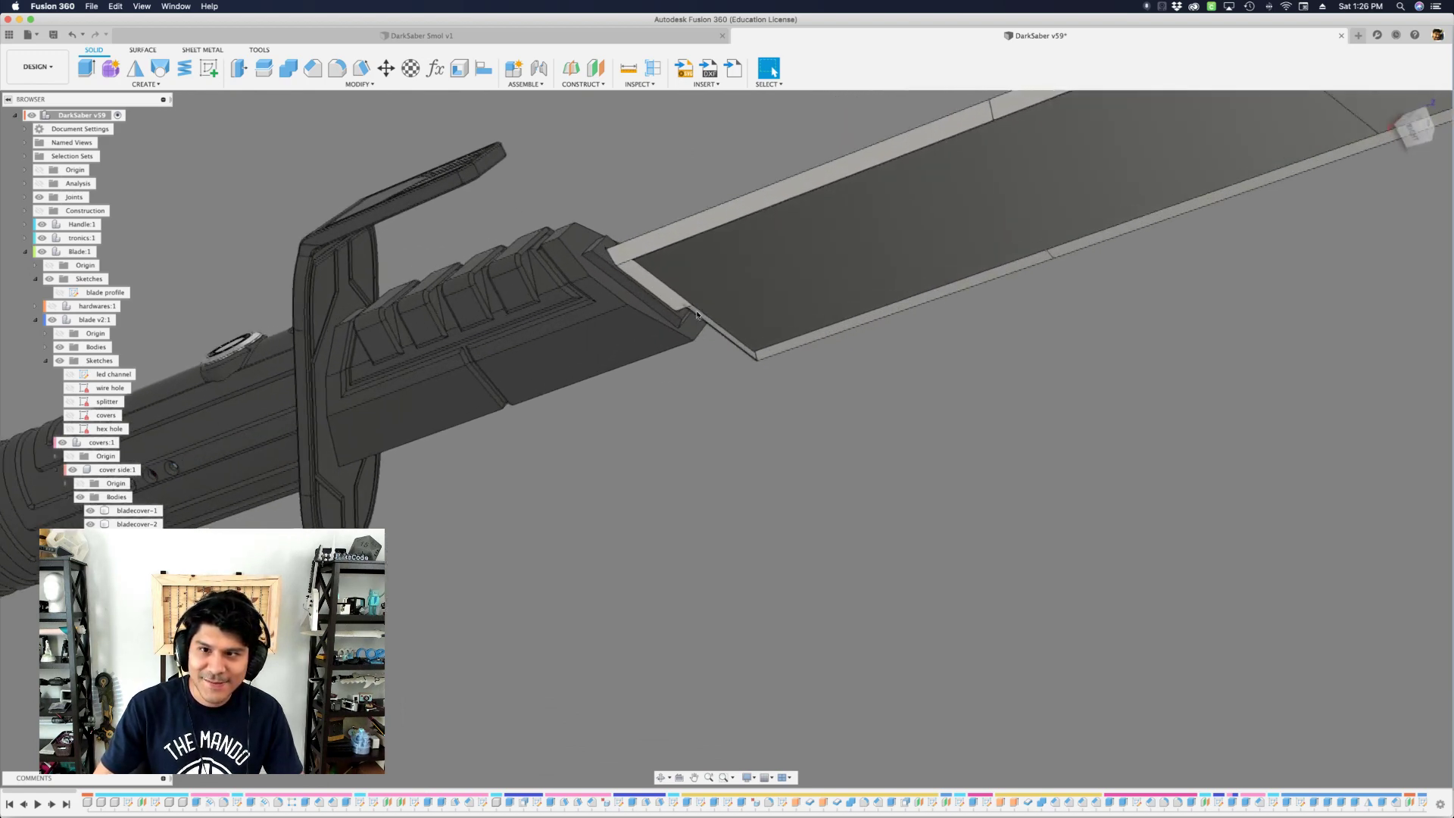
pyautogui.scroll(3, 684, 409)
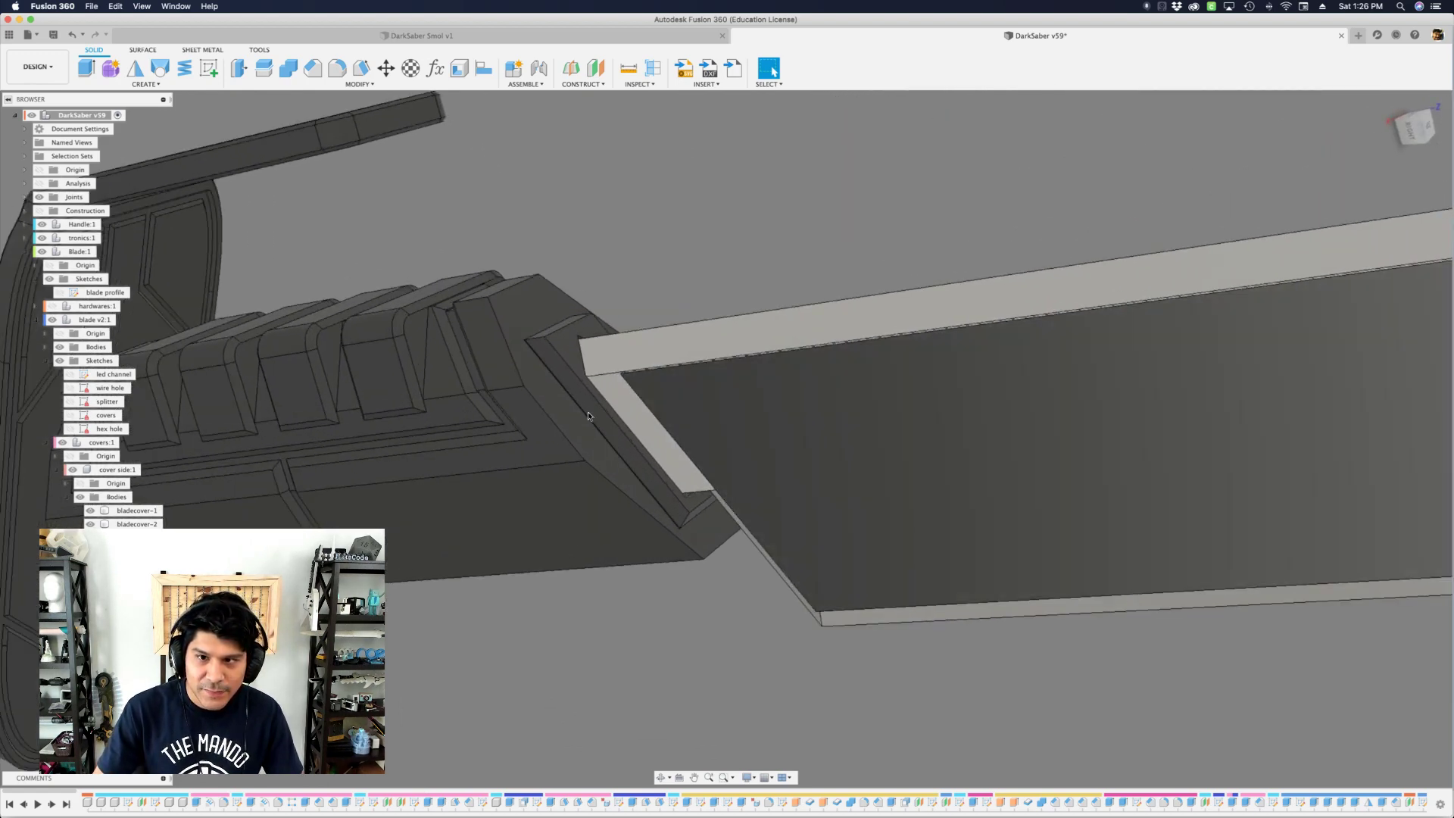
pyautogui.click(602, 406)
pyautogui.scroll(-8, 566, 416)
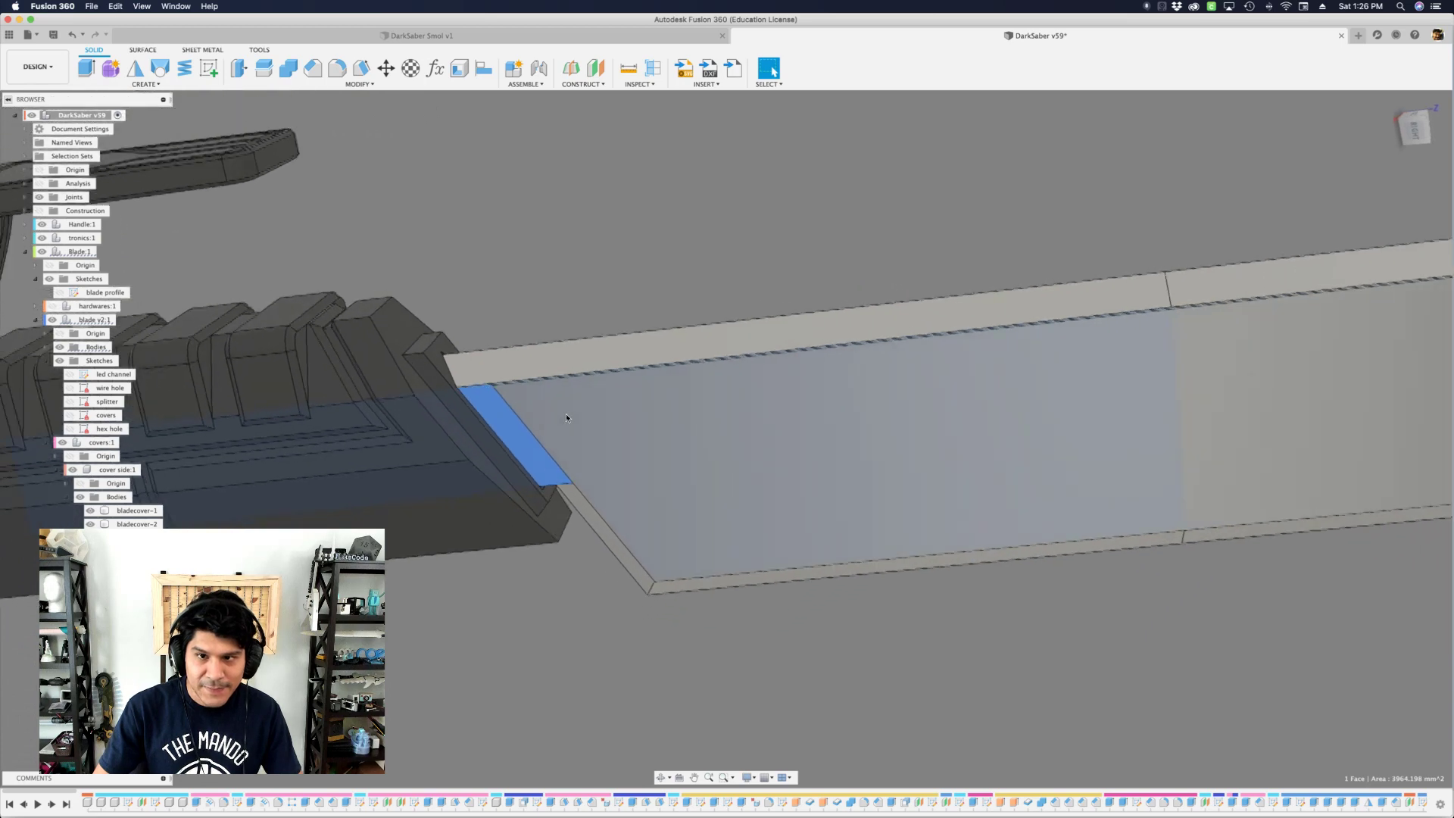
pyautogui.click(540, 323)
pyautogui.keyDown('shift'); pyautogui.moveTo(544, 457); pyautogui.dragTo(575, 466, button='middle'); pyautogui.keyUp('shift')
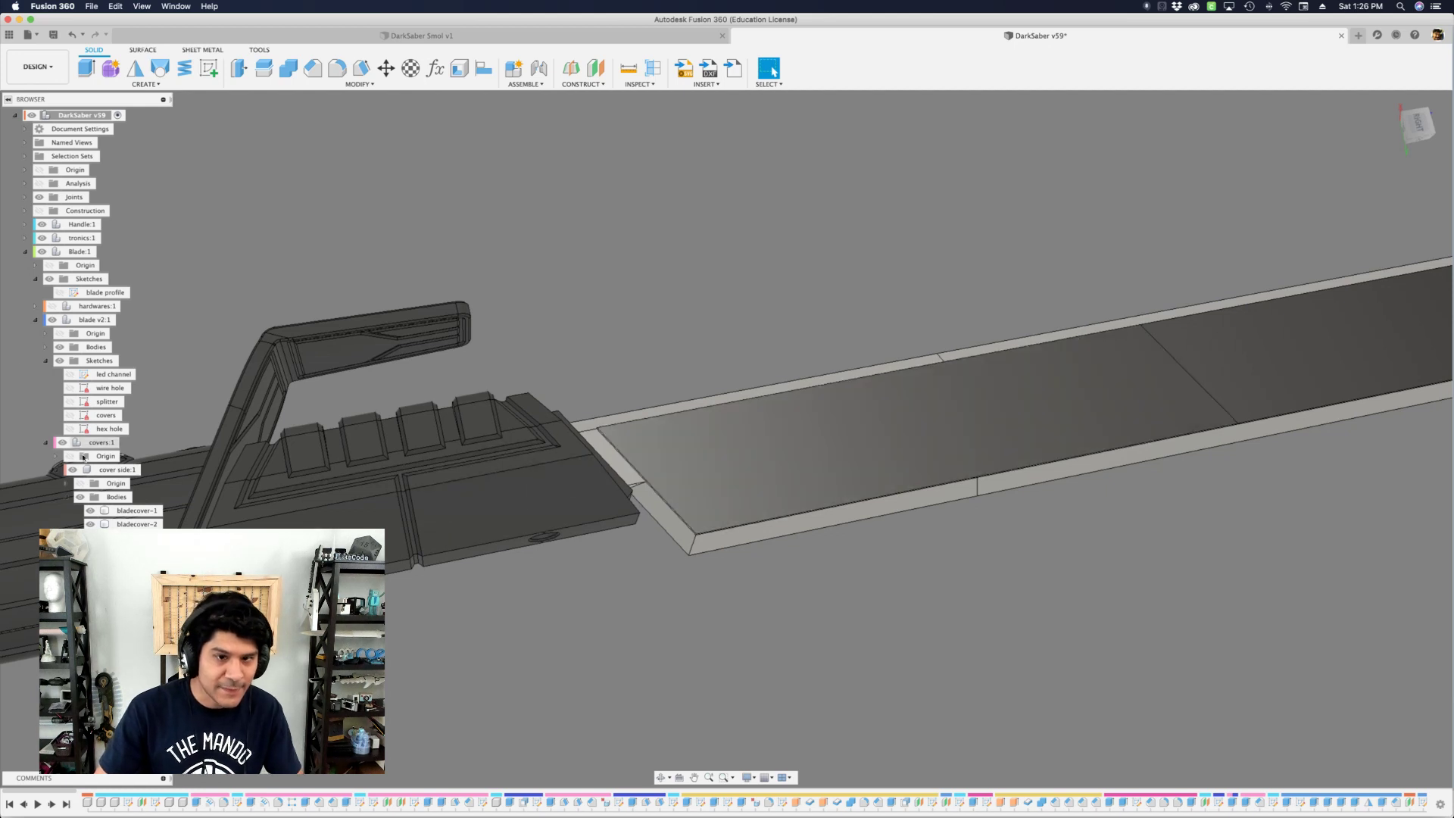
# - Activate the cover side component and add the small end profile beside the handle to the first cover's 1 mm extrusion
pyautogui.doubleClick(120, 469)
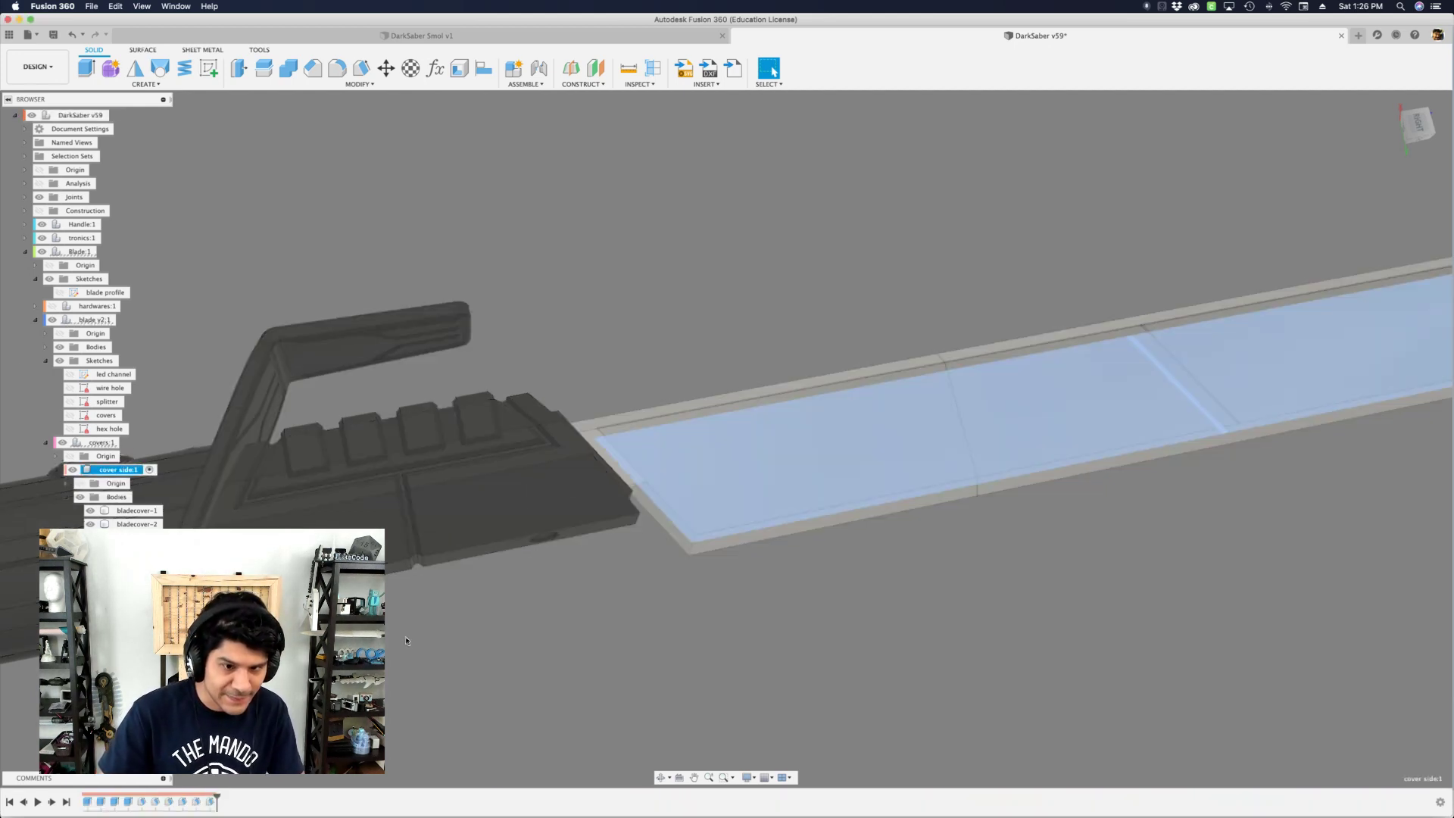
pyautogui.click(93, 798)
pyautogui.doubleClick(92, 798)
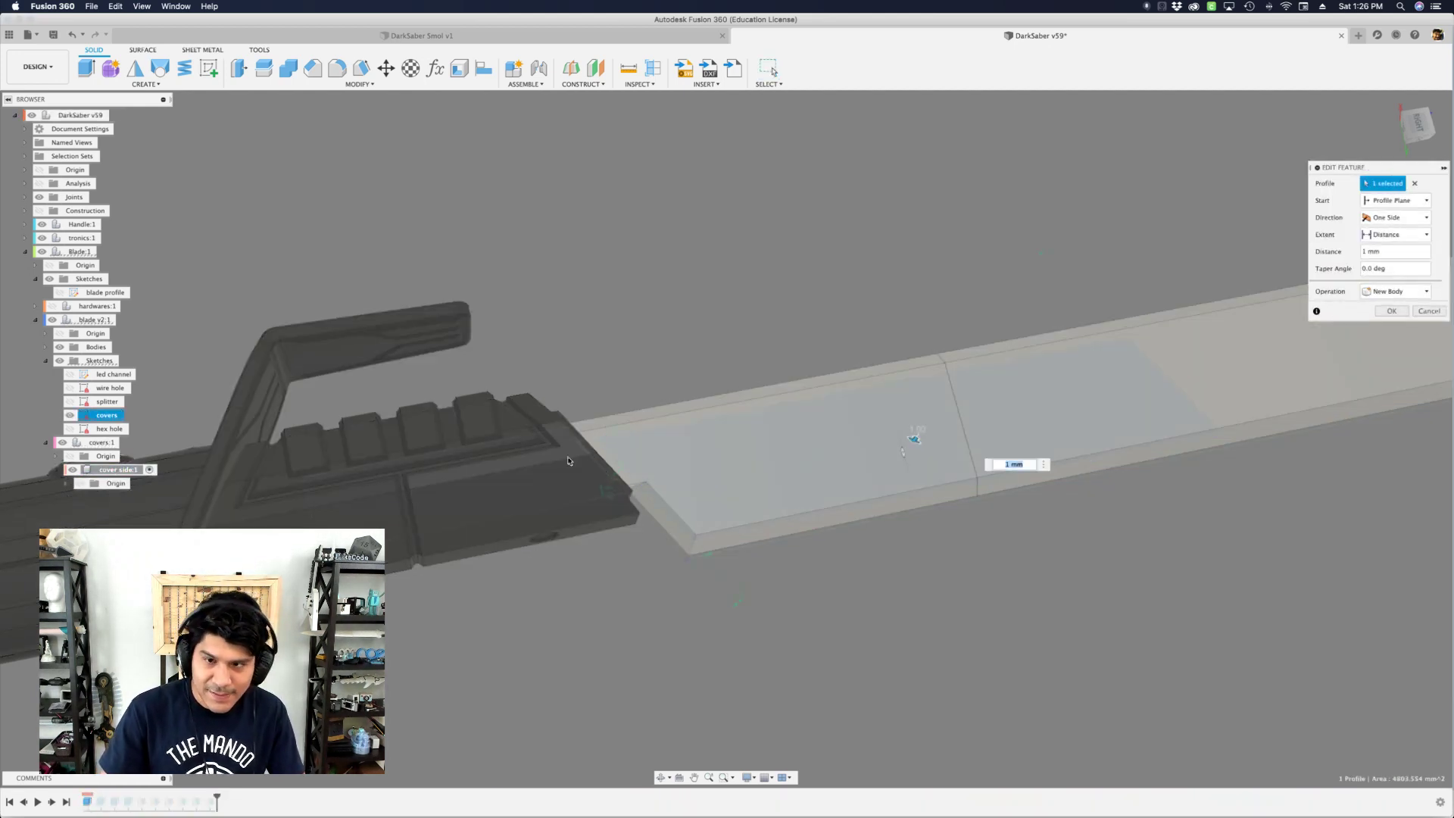
pyautogui.keyDown('shift'); pyautogui.moveTo(568, 458); pyautogui.dragTo(548, 422, button='middle'); pyautogui.keyUp('shift')
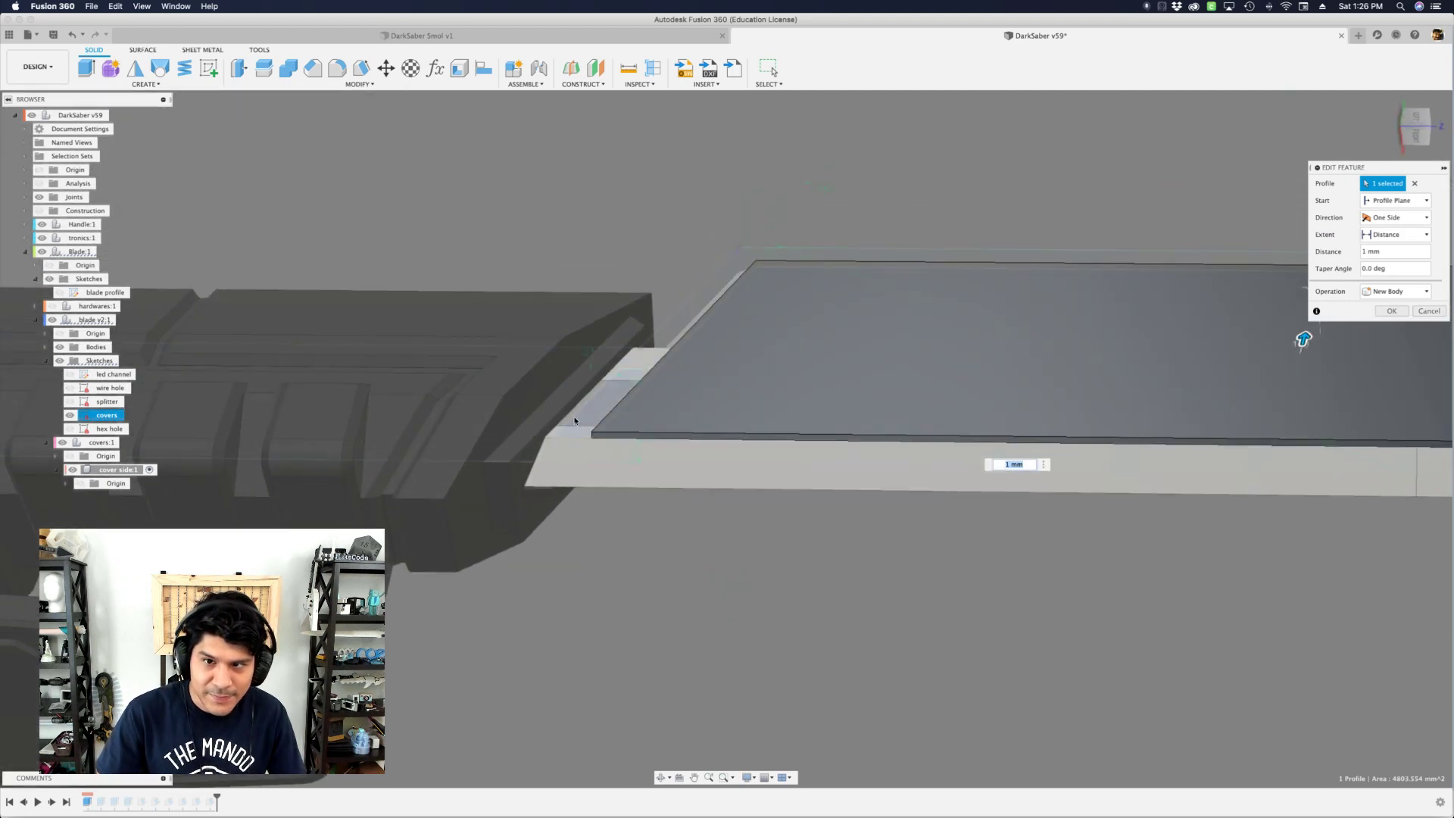
pyautogui.click(624, 389)
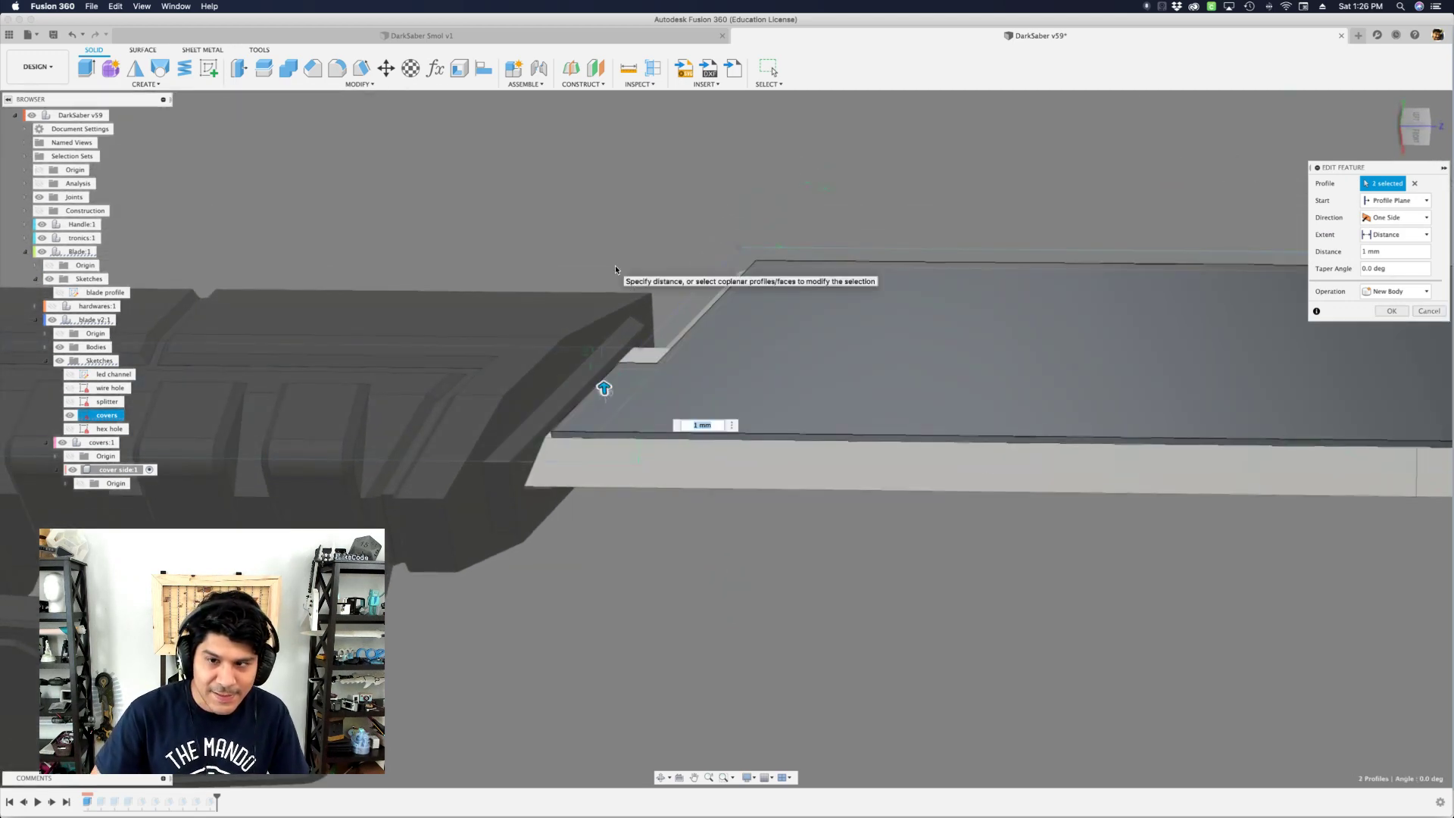
pyautogui.press('Return')
# - Make the top-level DarkSaber component active again and view the whole saber with its covers
pyautogui.keyDown('shift'); pyautogui.moveTo(733, 363); pyautogui.dragTo(653, 485, button='middle'); pyautogui.keyUp('shift')
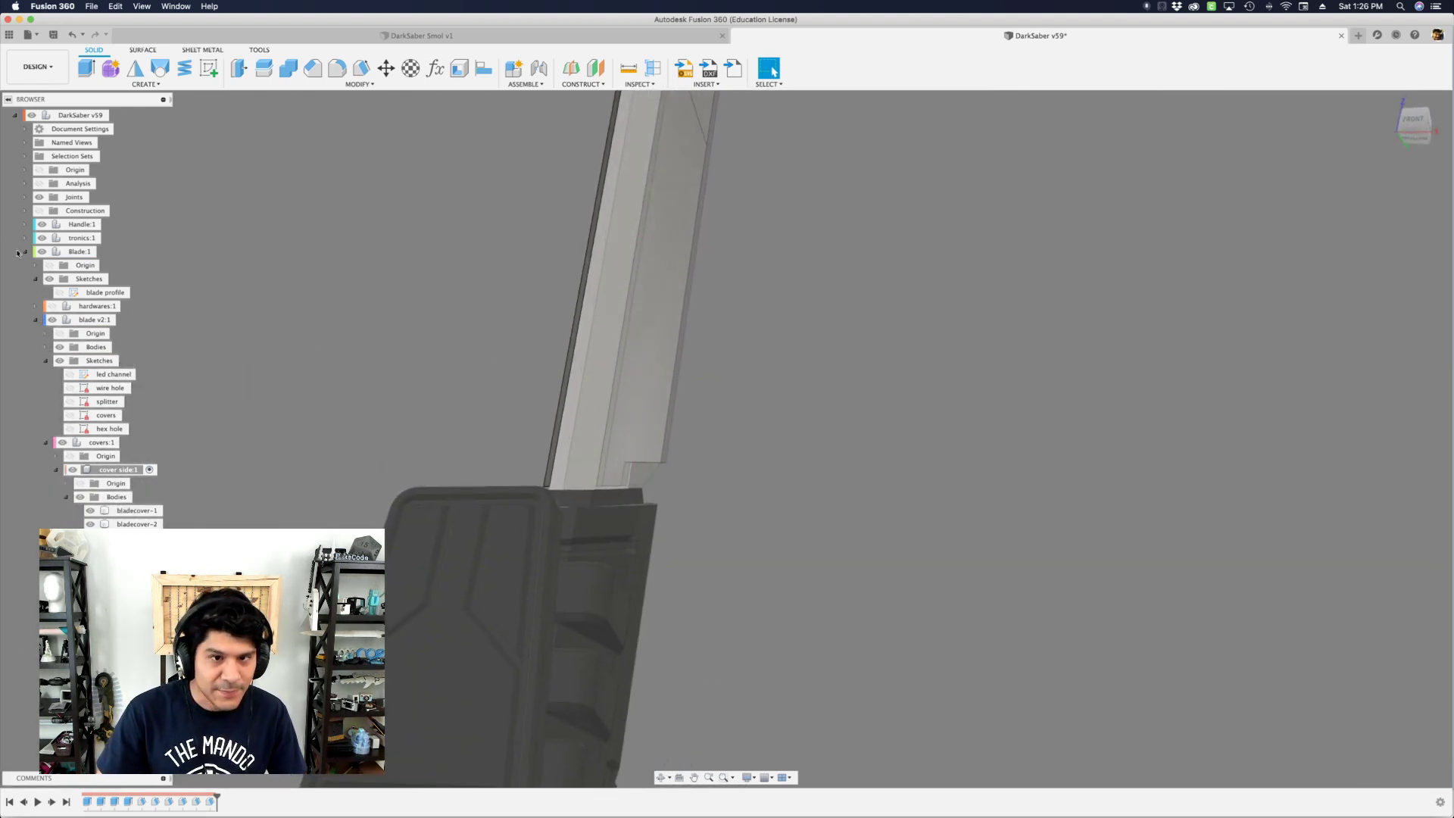
pyautogui.rightClick(88, 120)
pyautogui.click(122, 130)
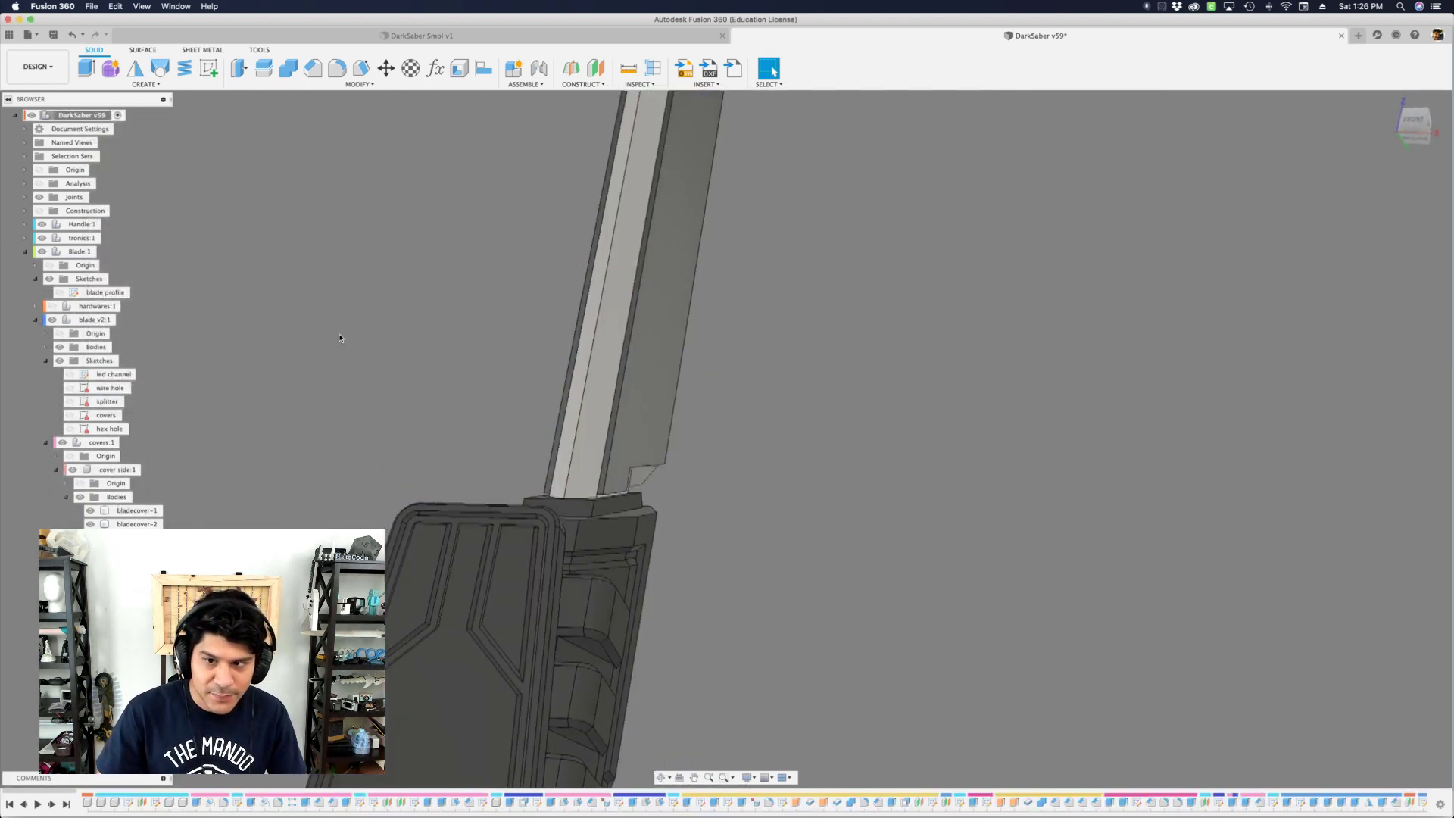
pyautogui.keyDown('shift'); pyautogui.moveTo(346, 344); pyautogui.dragTo(757, 505, button='middle'); pyautogui.keyUp('shift')
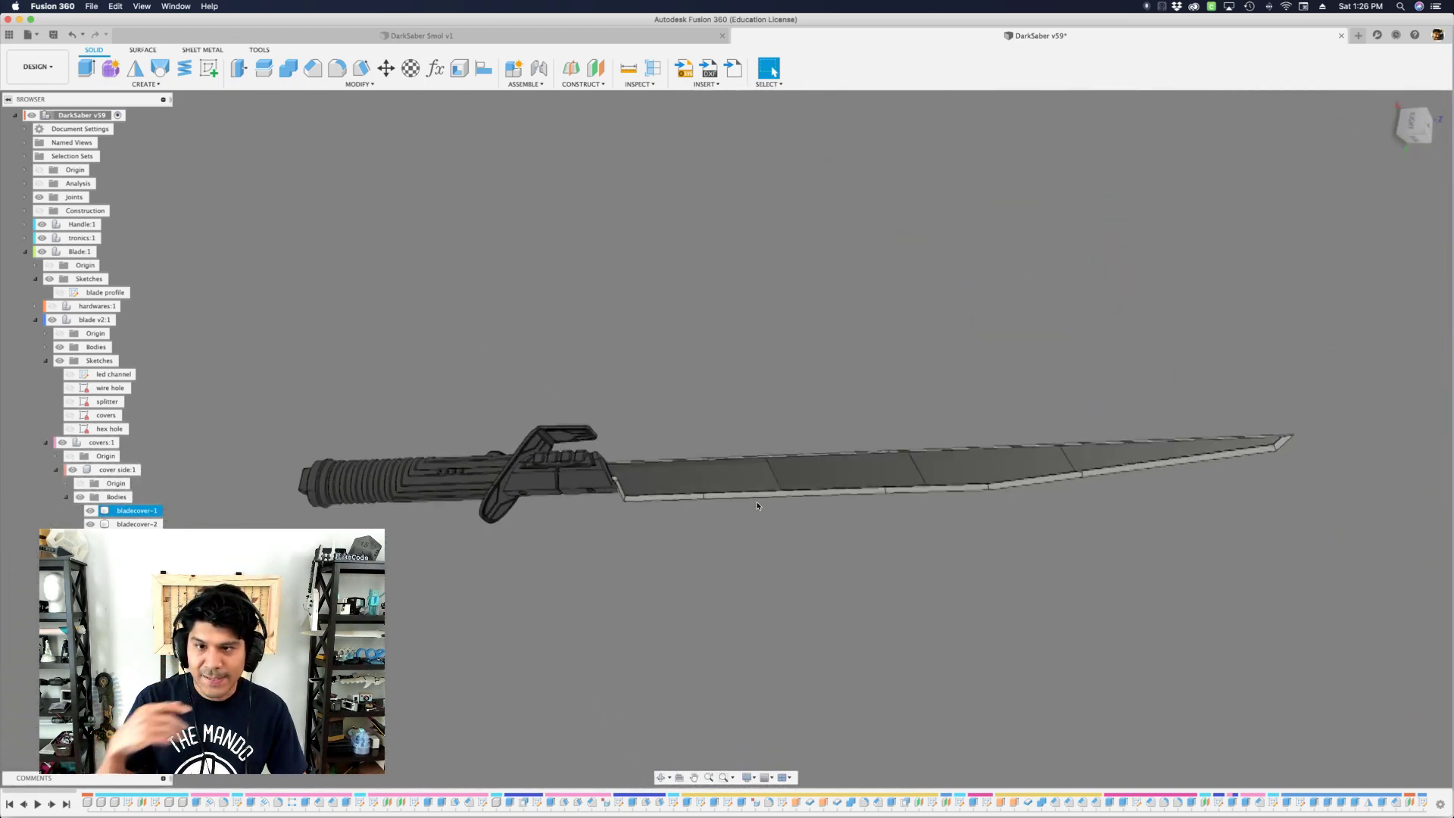
pyautogui.click(629, 288)
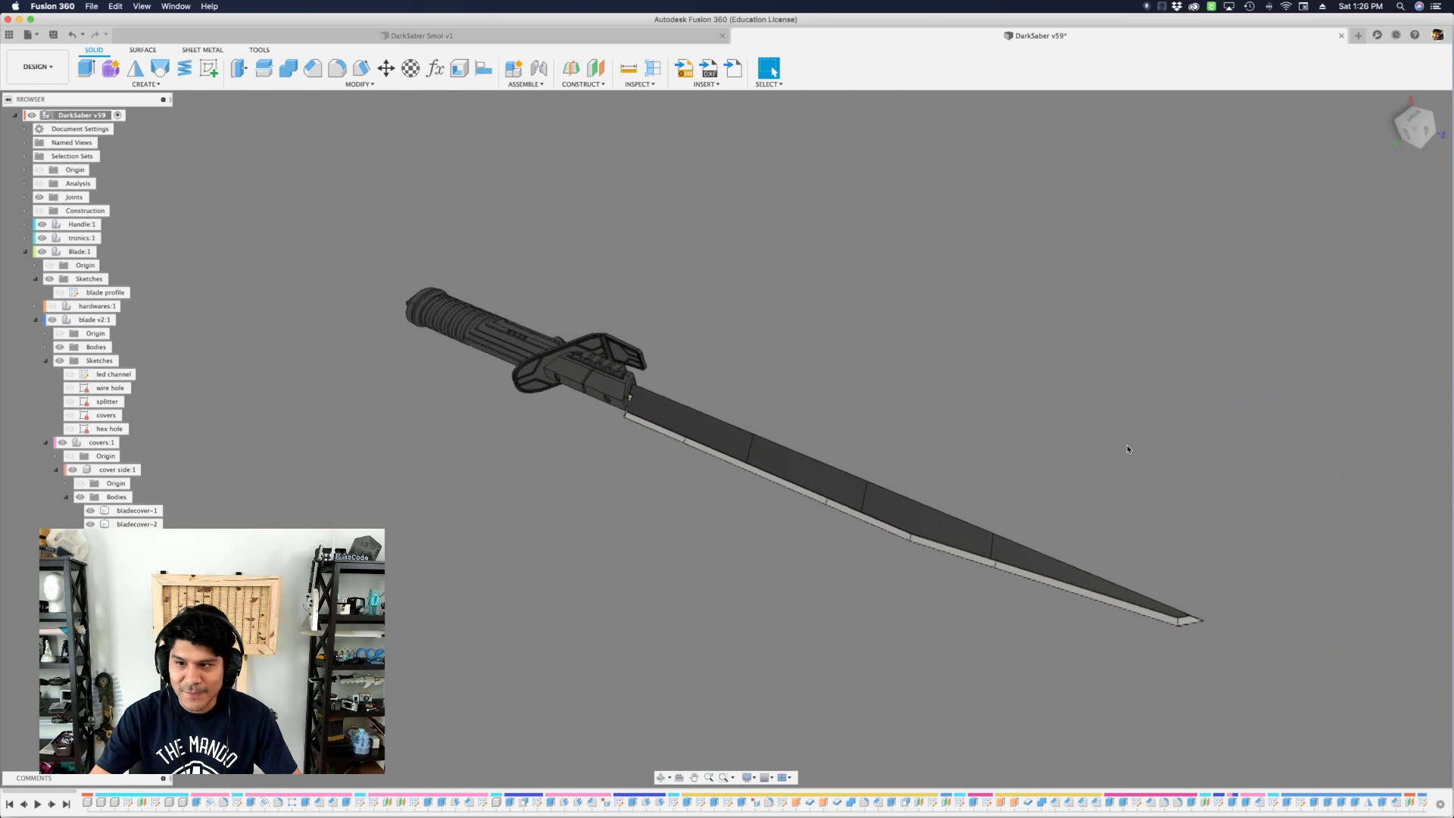
# - Switch to Ultimaker Cura and look over the hilt part standing on the build plate
pyautogui.press('super+Tab')
pyautogui.press('super+Tab')
pyautogui.press('super+Tab')
pyautogui.press('super+Tab')
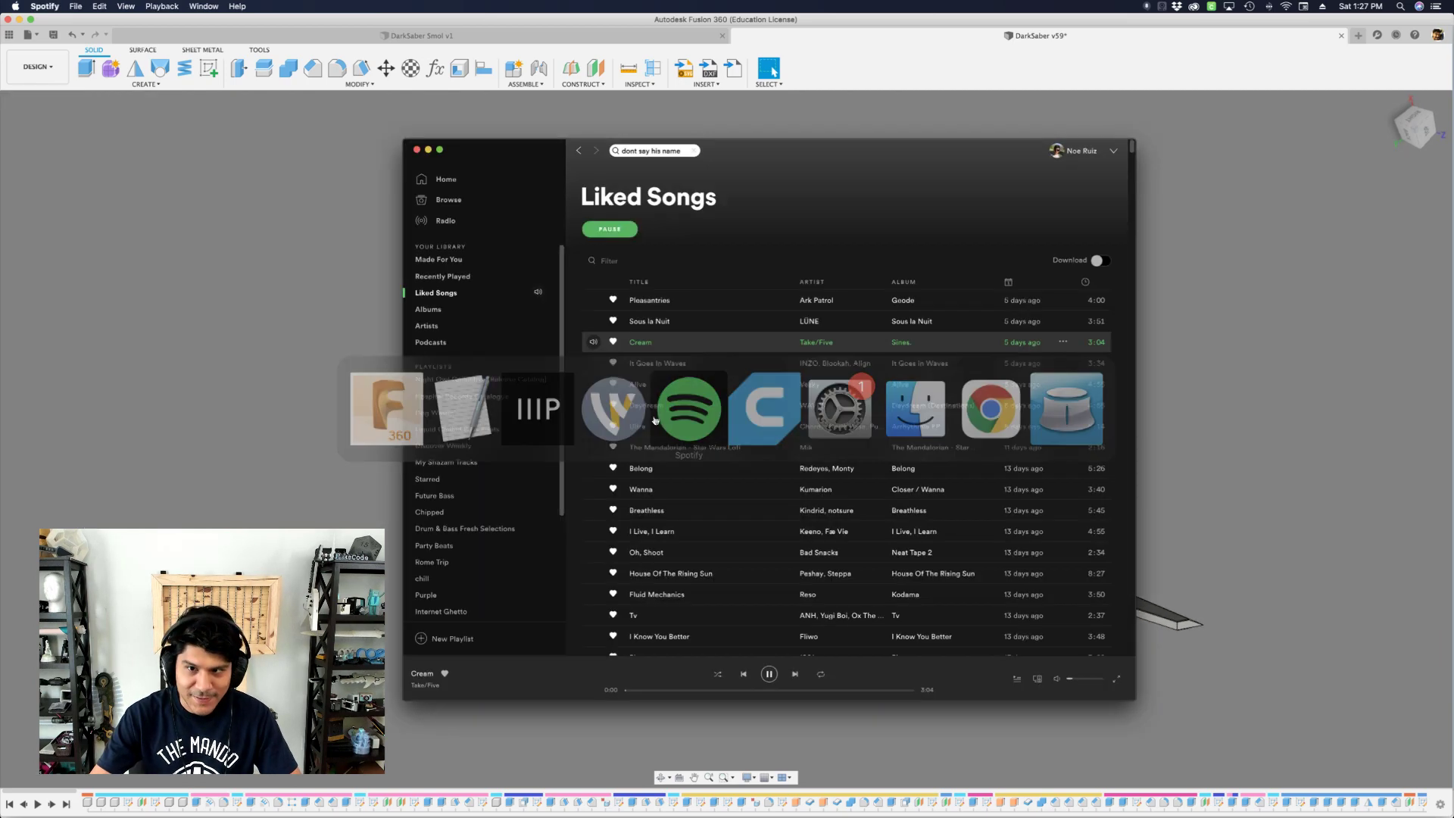
pyautogui.press('super+Tab')
pyautogui.press('super+Tab')
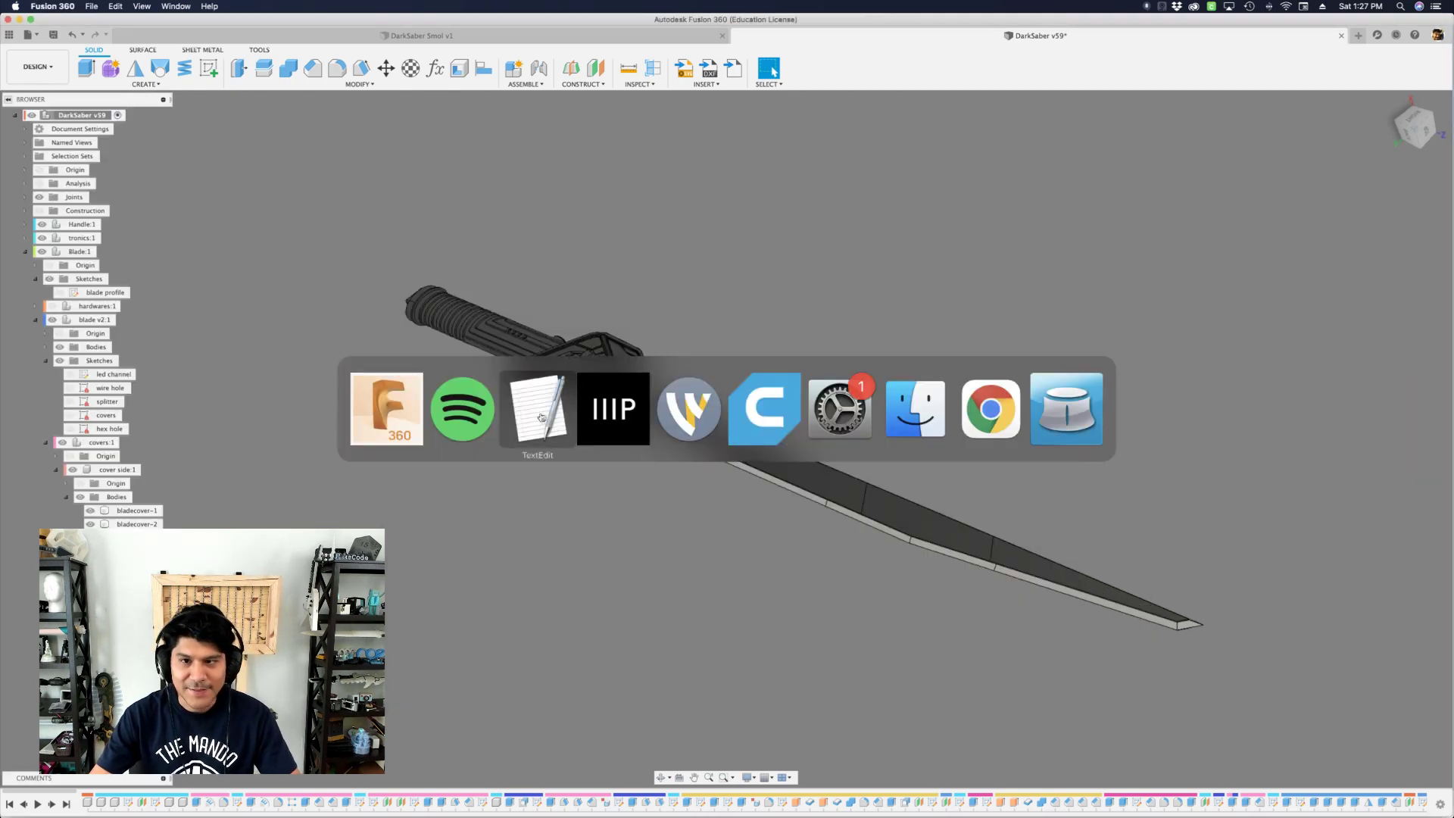
pyautogui.press('super+Tab')
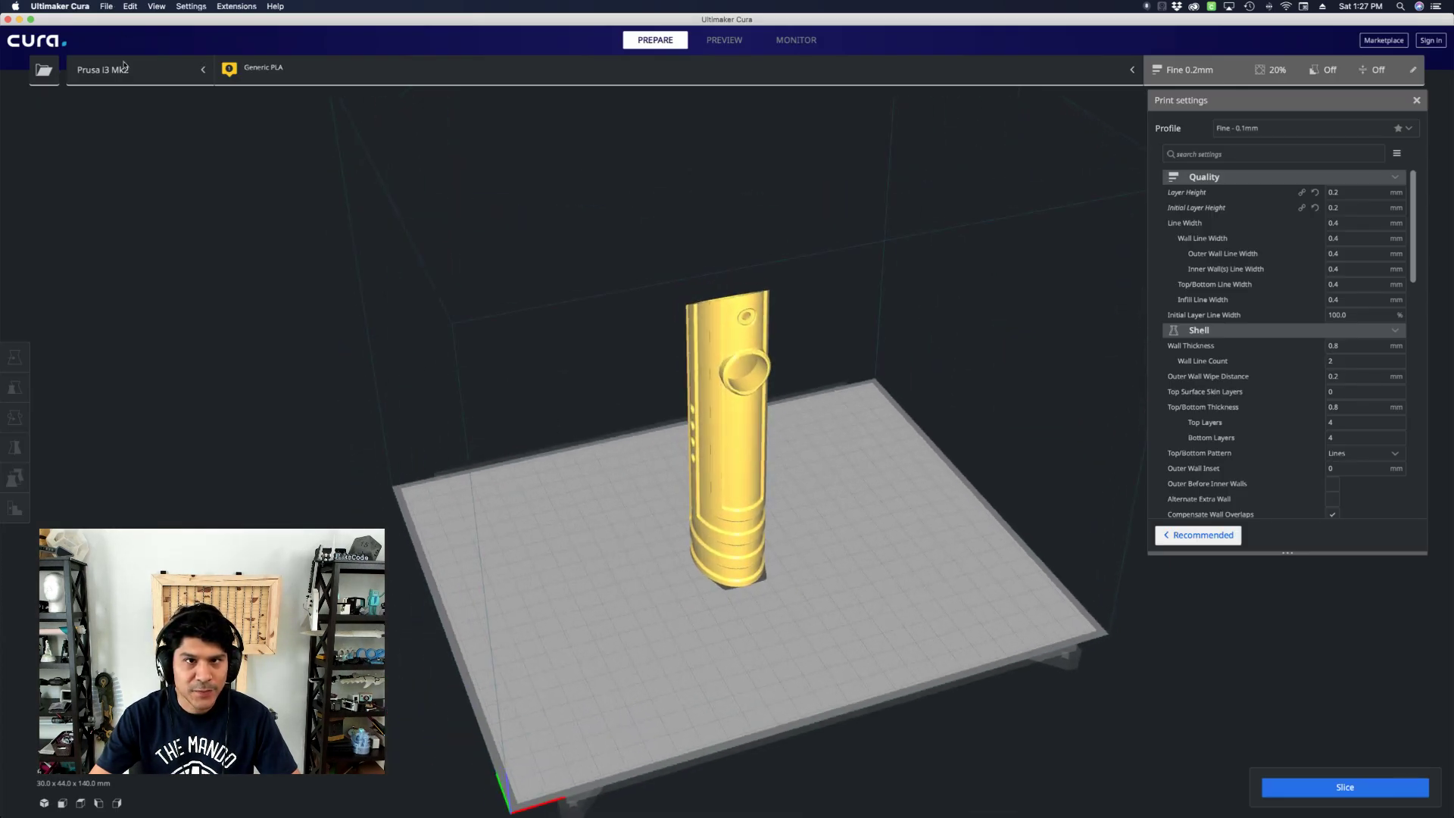
pyautogui.moveTo(492, 515); pyautogui.dragTo(594, 416, button='right')
# - Switch to FlashPrint and delete the blade model that overhangs the build area
pyautogui.press('super+Tab')
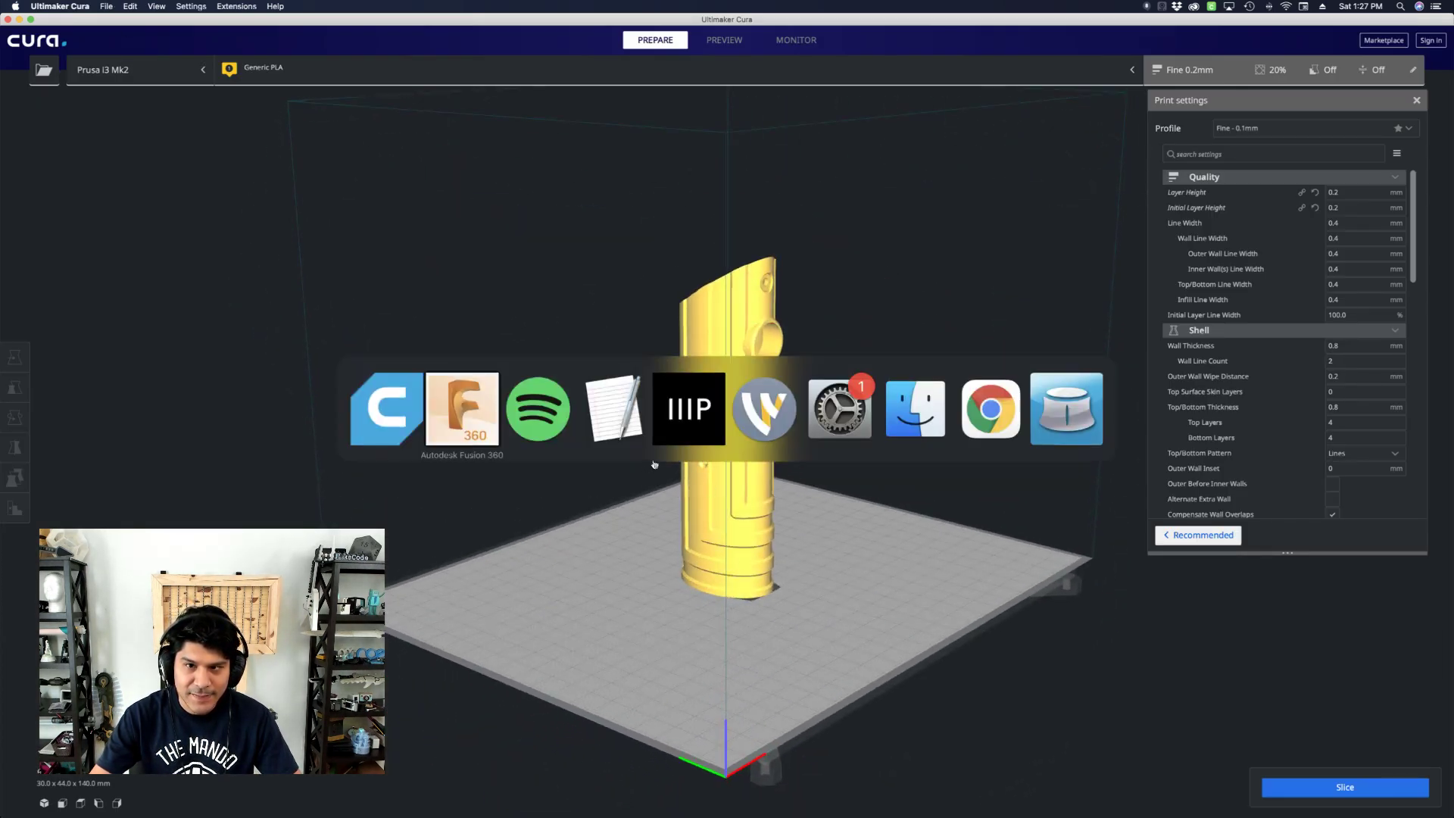
pyautogui.press('super+Tab')
pyautogui.press('super+Tab')
pyautogui.press('super+Tab')
pyautogui.press('super+Tab')
pyautogui.press('super+Tab')
pyautogui.press('super+Tab')
pyautogui.press('super+Tab')
pyautogui.press('super+Tab')
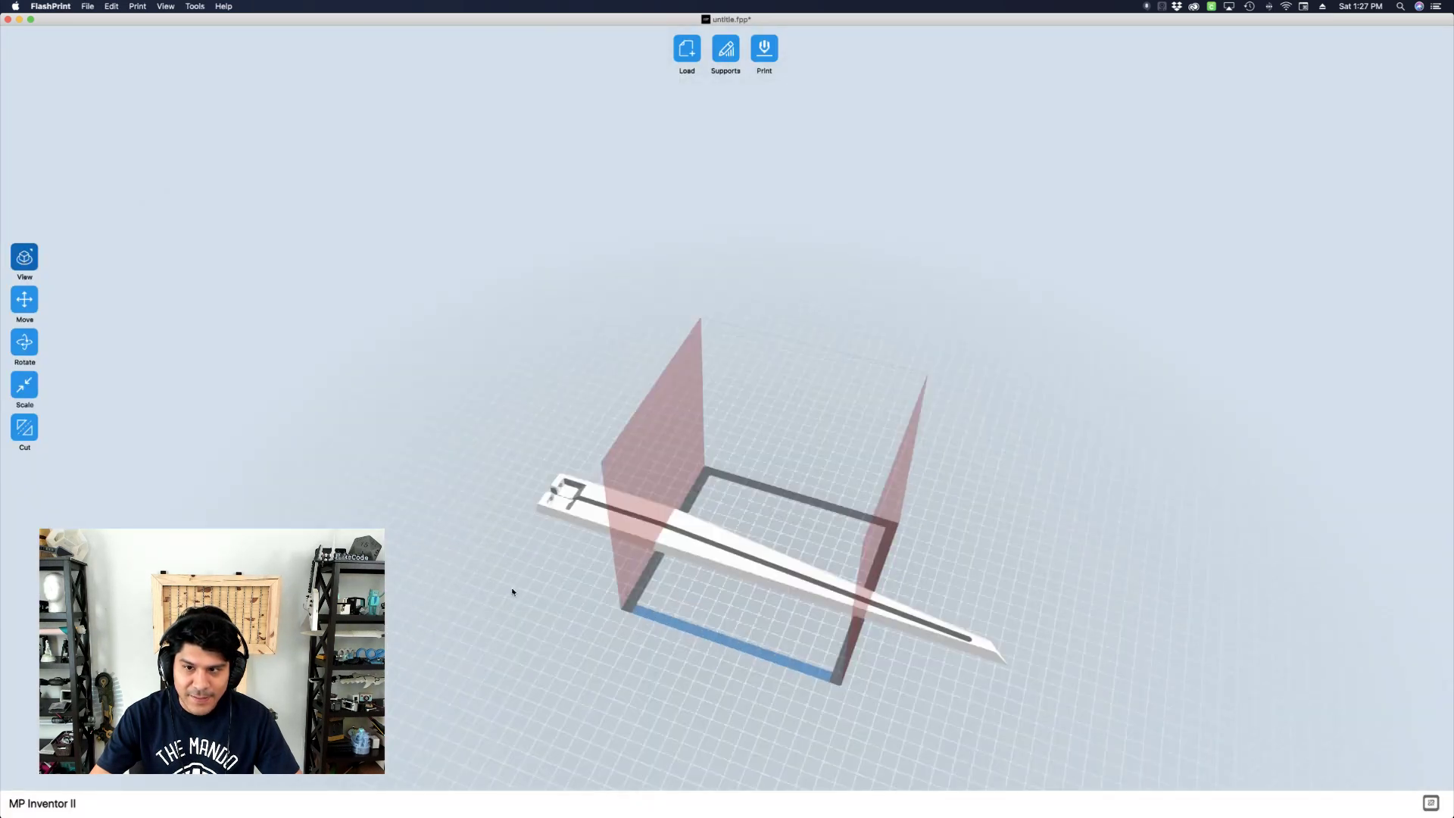
pyautogui.moveTo(513, 592); pyautogui.dragTo(749, 535)
pyautogui.scroll(5, 789, 572)
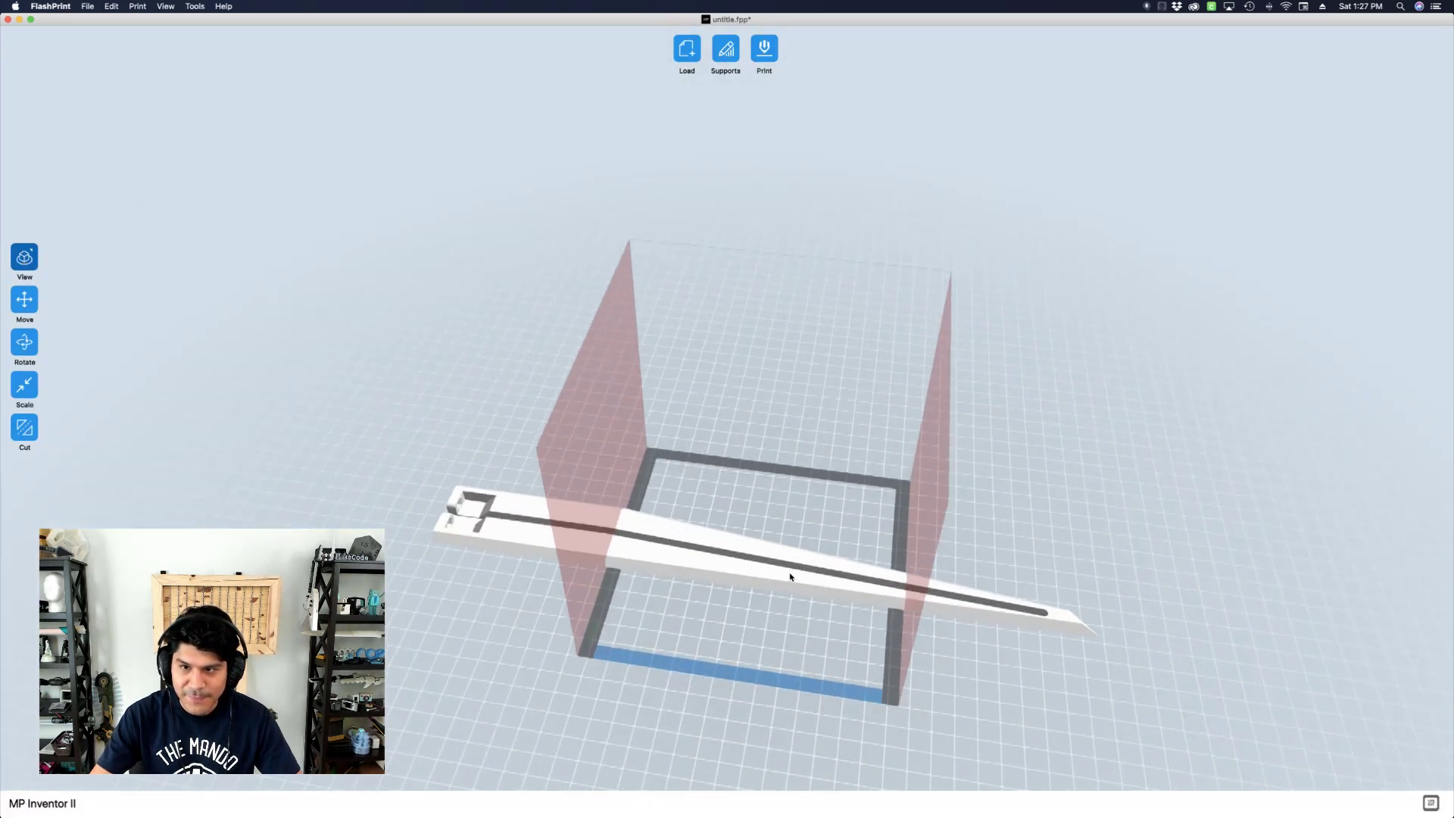
pyautogui.press('Delete')
# - Load blade-tip-4.stl from the Finder STLs folder onto the FlashPrint build plate
pyautogui.press('super+Tab')
pyautogui.press('super+Tab')
pyautogui.press('super+Tab')
pyautogui.press('super+Tab')
pyautogui.press('super+Tab')
pyautogui.press('super+Tab')
pyautogui.press('super+Tab')
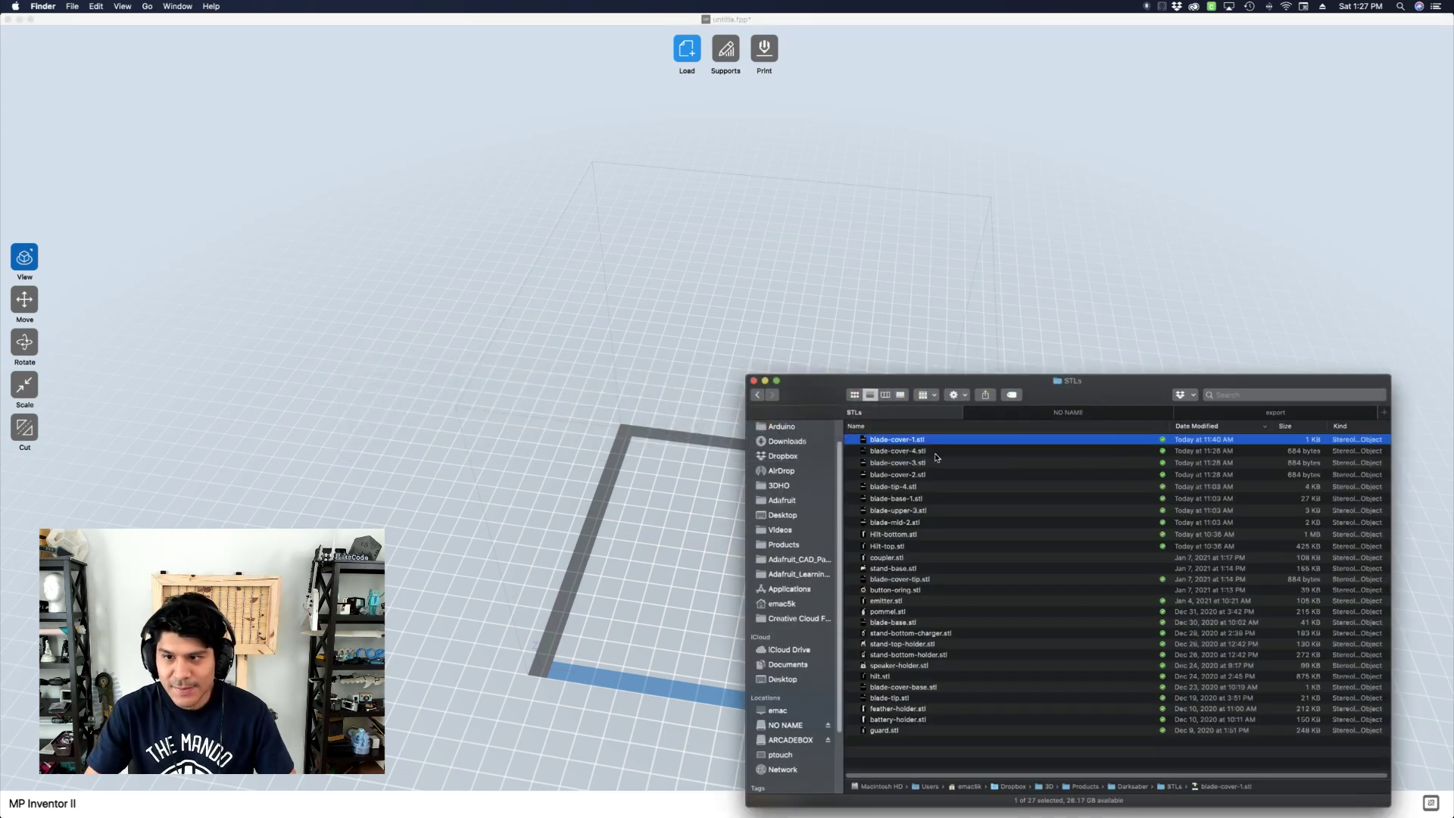
pyautogui.click(977, 664)
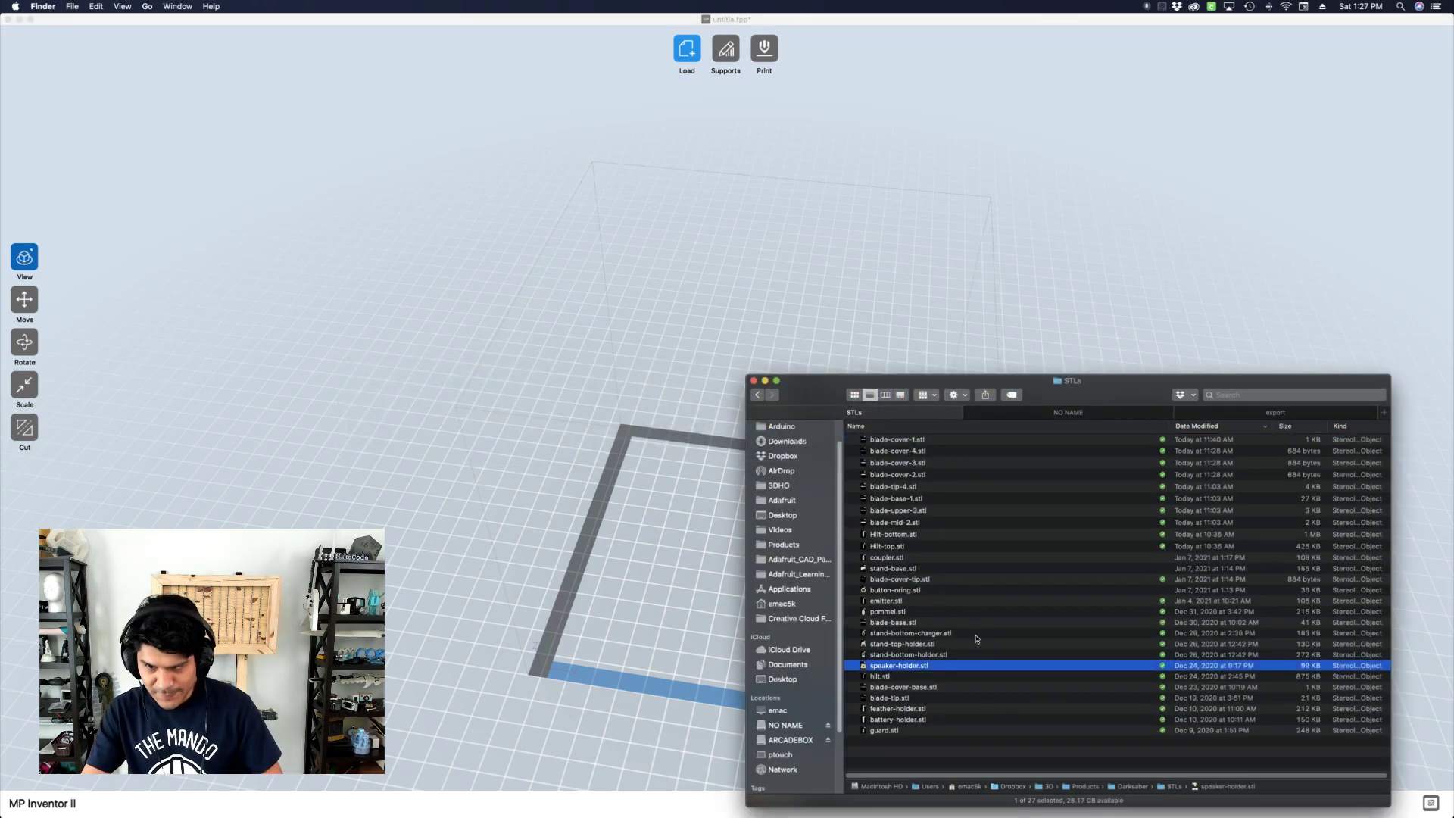
pyautogui.moveTo(949, 492); pyautogui.dragTo(601, 512)
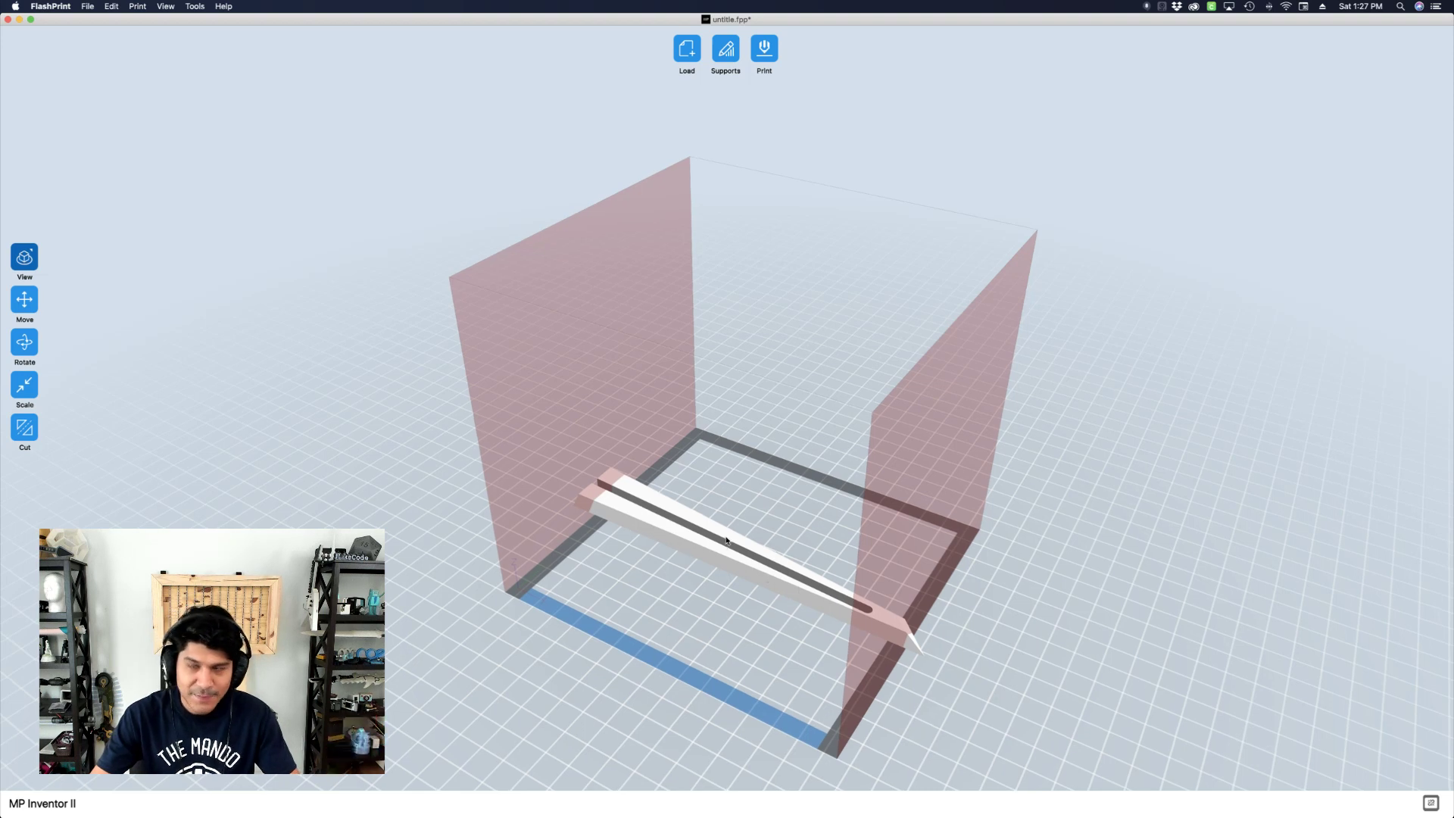
# - Rotate the blade tip about the vertical axis so it lies diagonally inside the build area
pyautogui.click(24, 342)
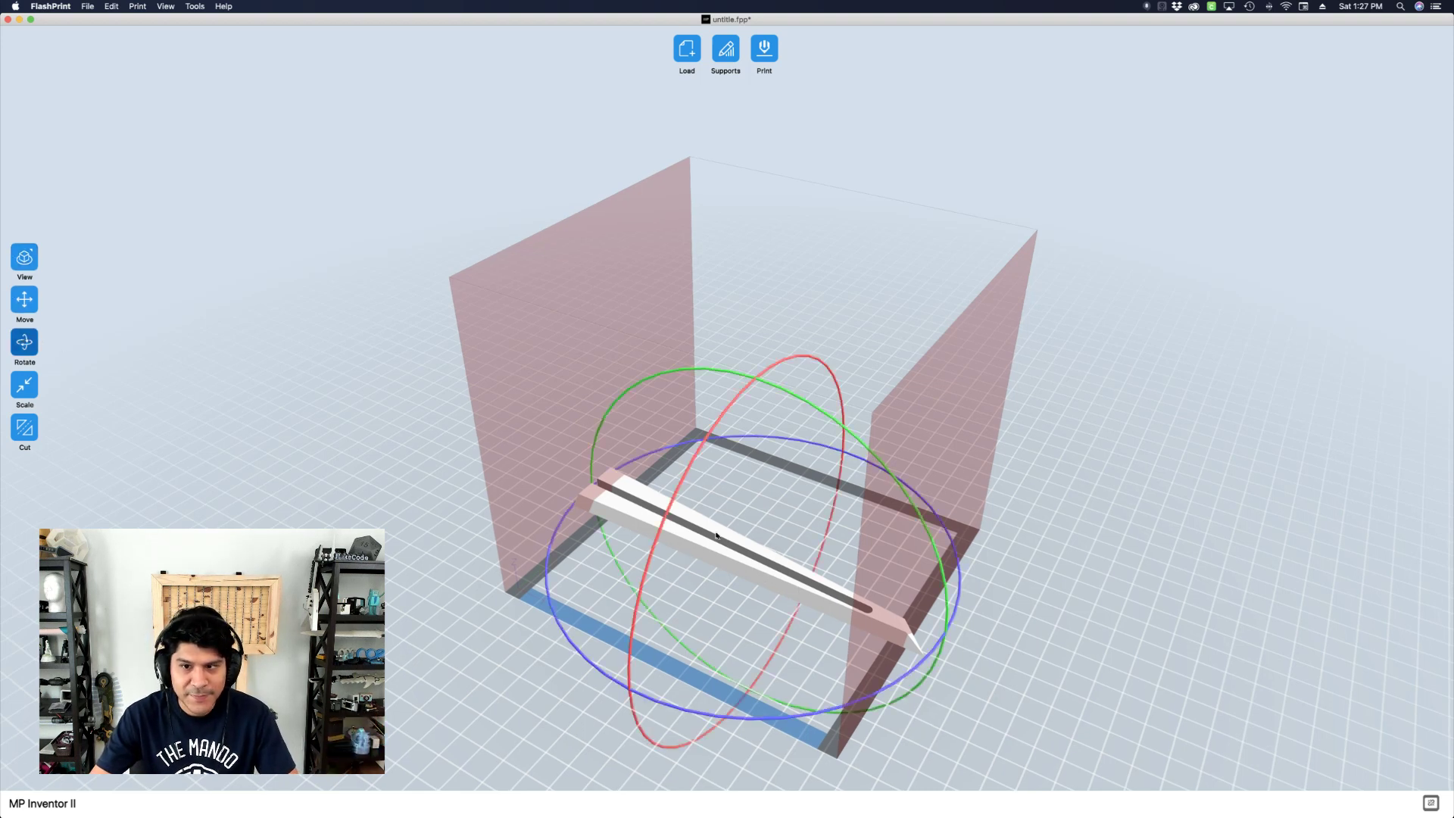
pyautogui.moveTo(578, 660); pyautogui.dragTo(566, 553)
pyautogui.moveTo(491, 607); pyautogui.dragTo(432, 637, button='right')
pyautogui.click(433, 637)
pyautogui.moveTo(581, 697); pyautogui.dragTo(740, 690, button='right')
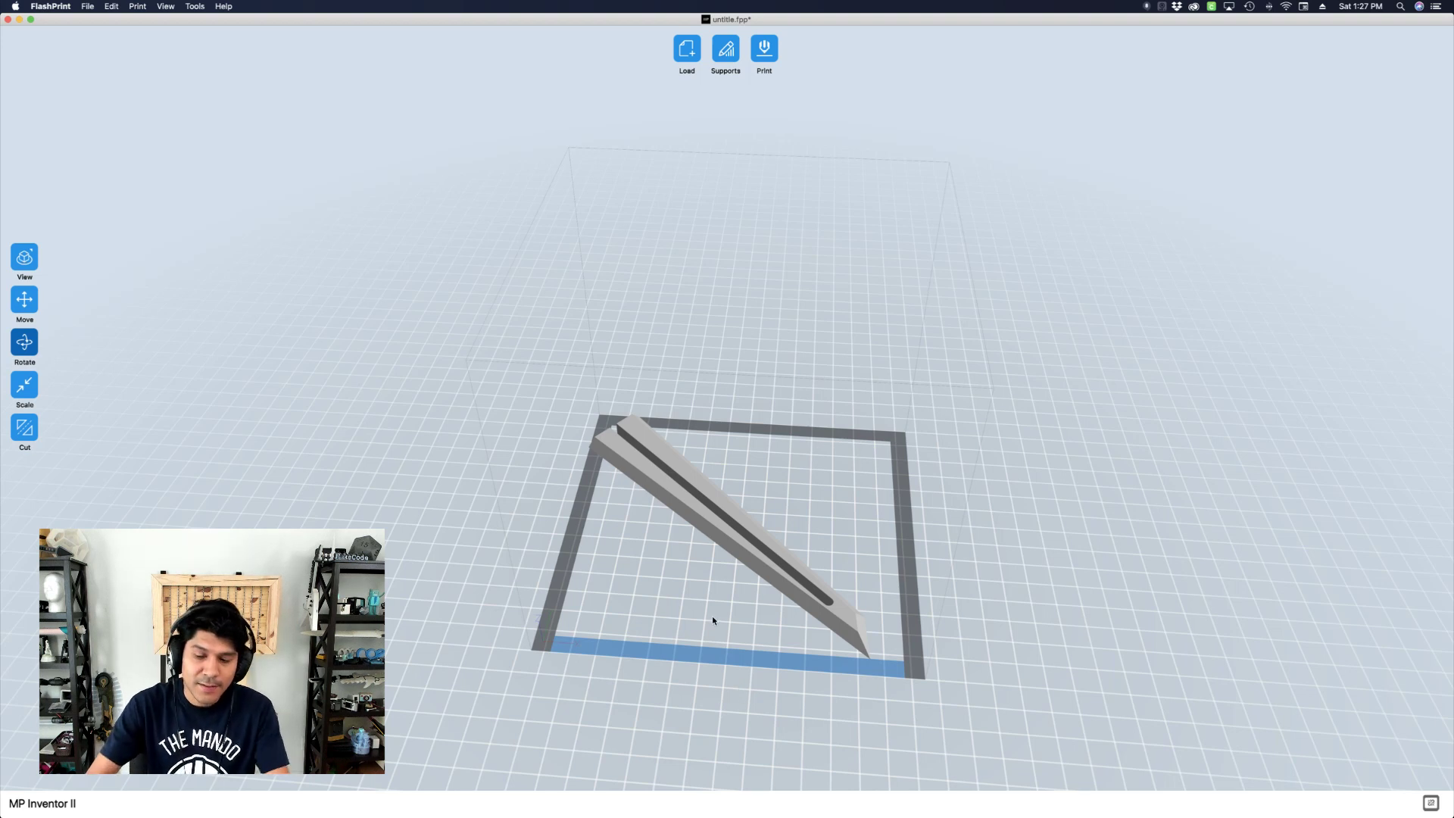
# - Delete the blade tip from the build plate and load Hilt-top.stl from the STLs folder instead
pyautogui.click(732, 551)
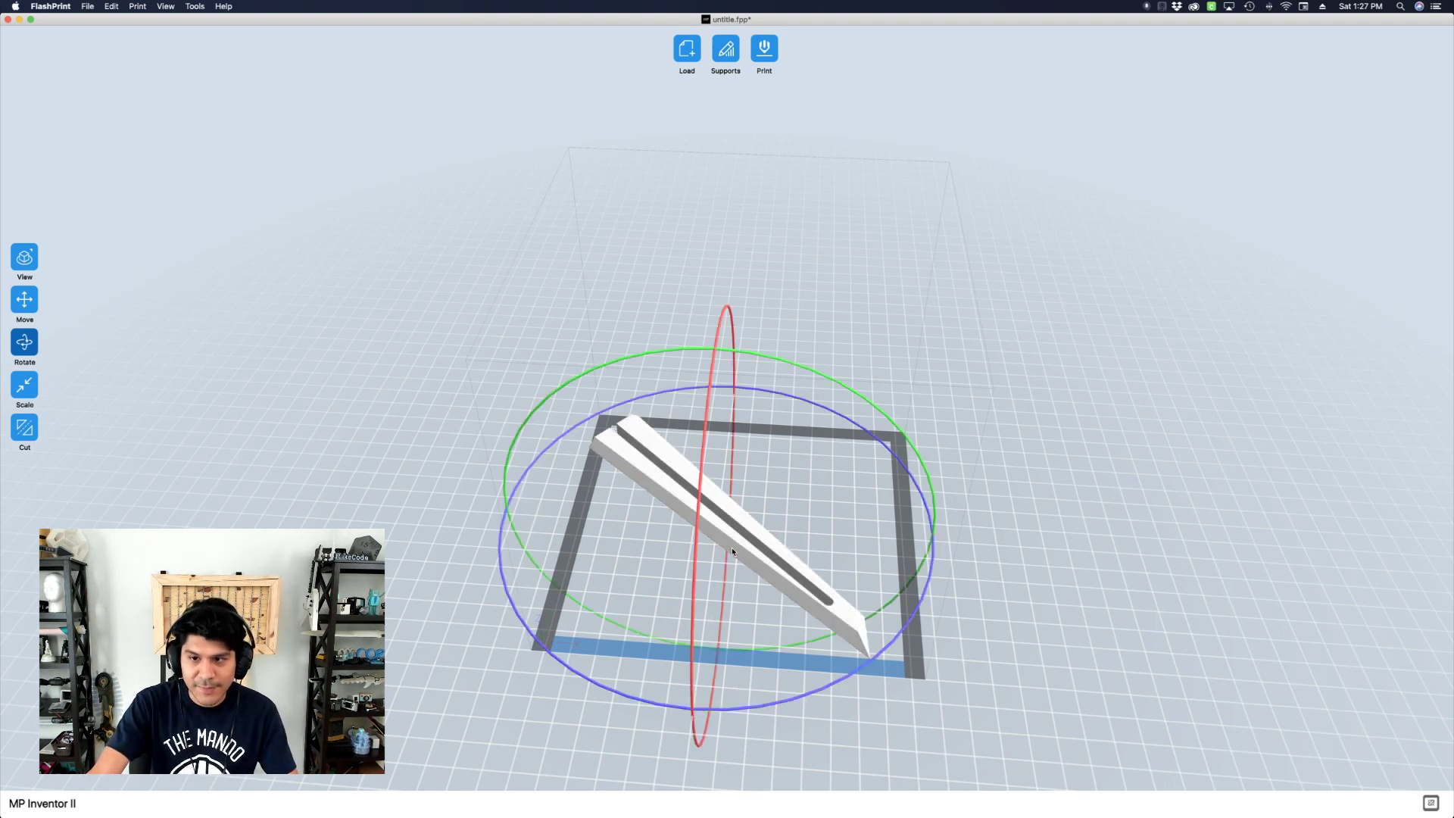
pyautogui.press('Delete')
pyautogui.press('super+Tab')
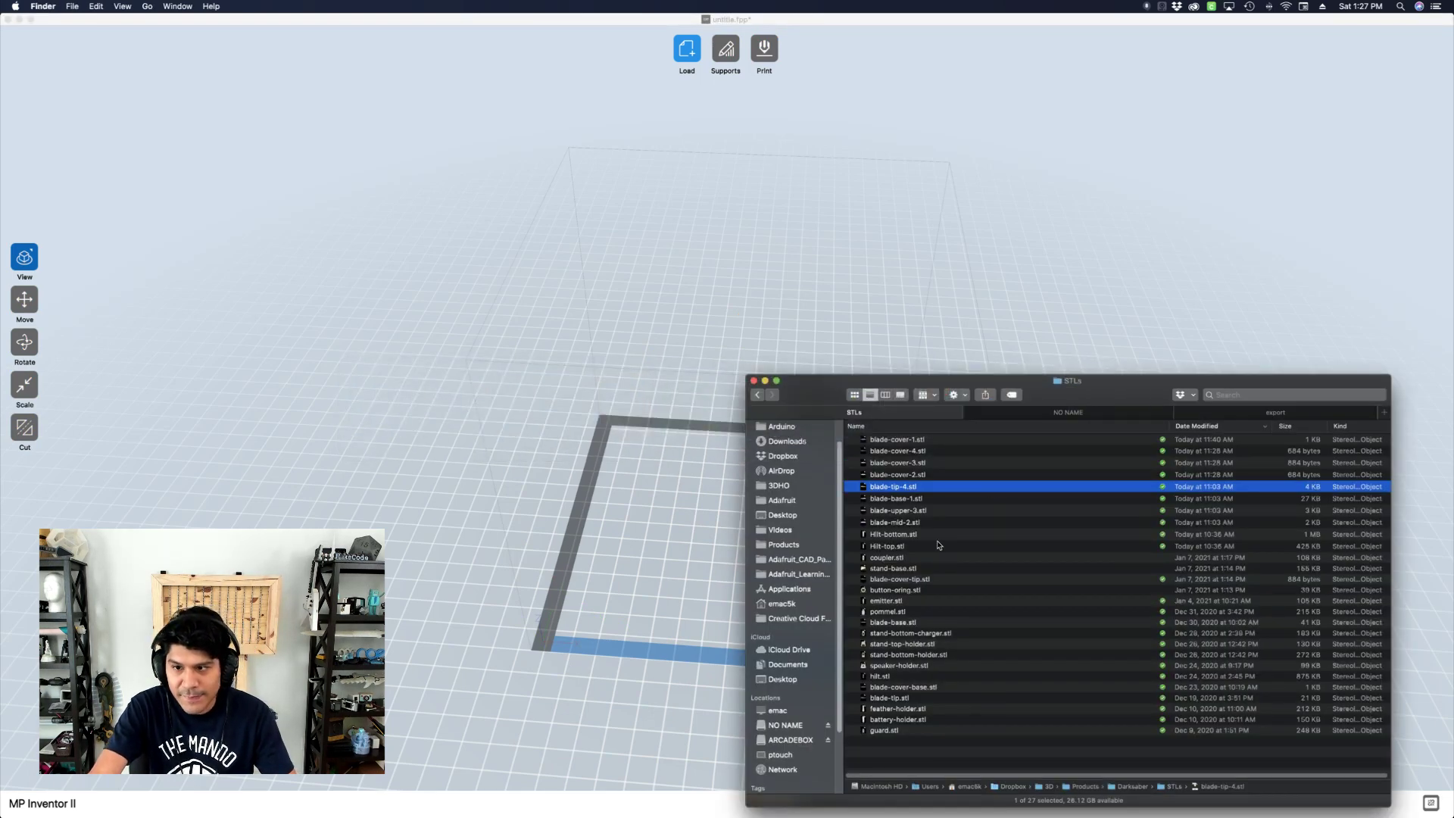
pyautogui.moveTo(938, 545); pyautogui.dragTo(685, 515)
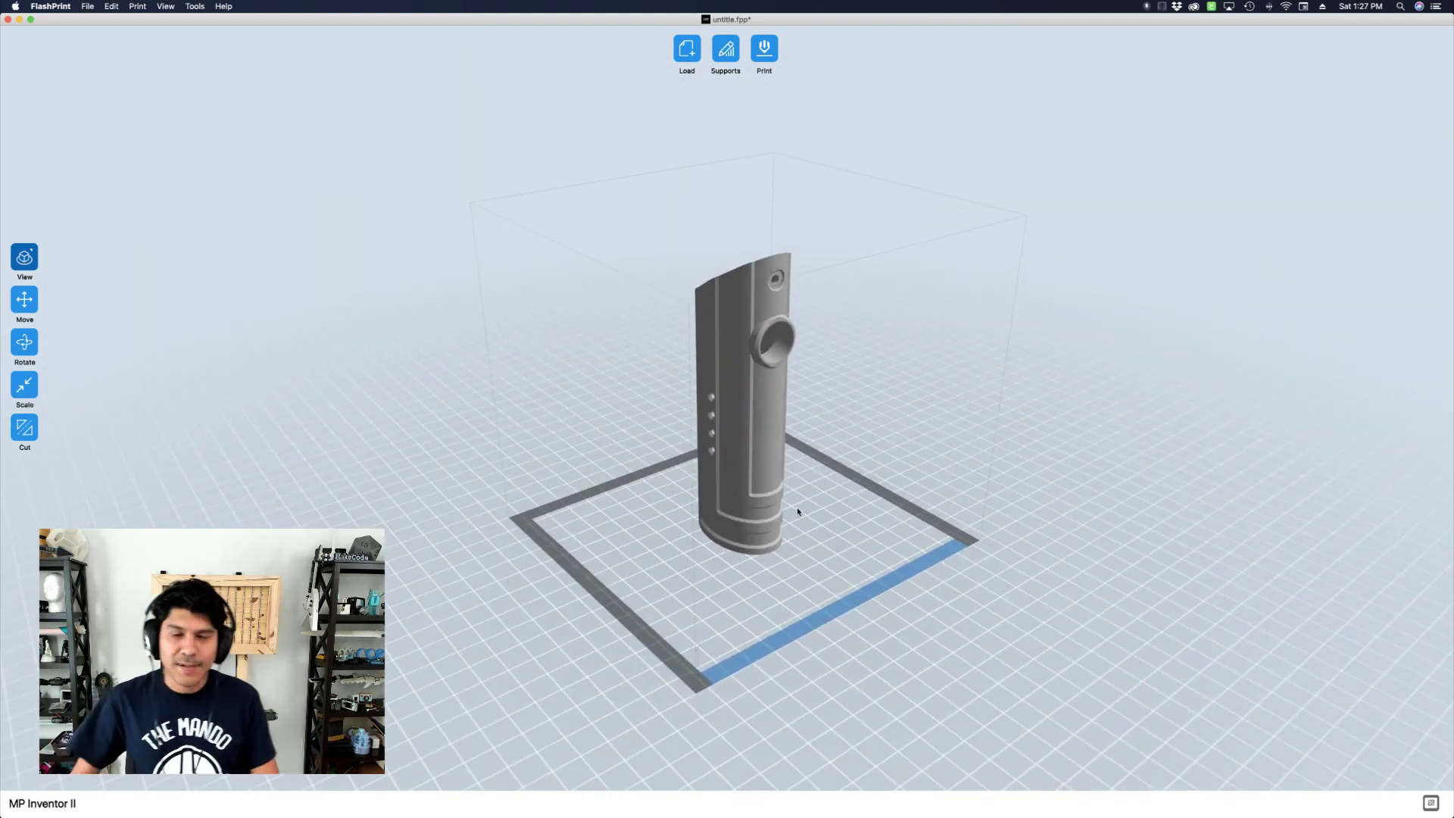
# - Switch back to the DarkSaber design in Fusion 360
pyautogui.press('super+Tab')
pyautogui.press('super+Tab')
pyautogui.press('super+Tab')
pyautogui.press('super+Tab')
pyautogui.press('super+Tab')
pyautogui.press('super+Tab')
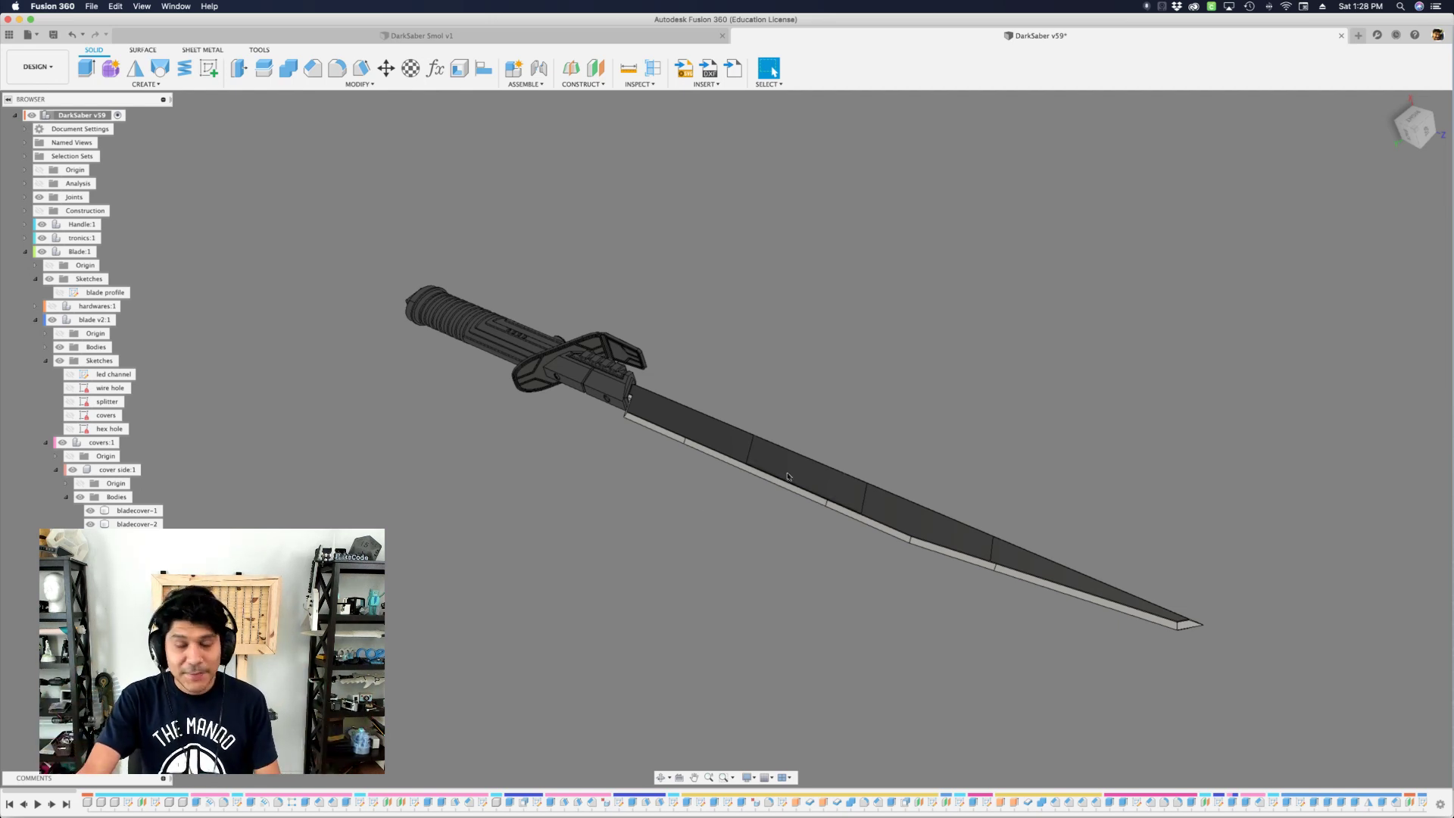
# - Switch to Wirecast and select the first Logitech camera shot in the second layer
pyautogui.press('super+Tab')
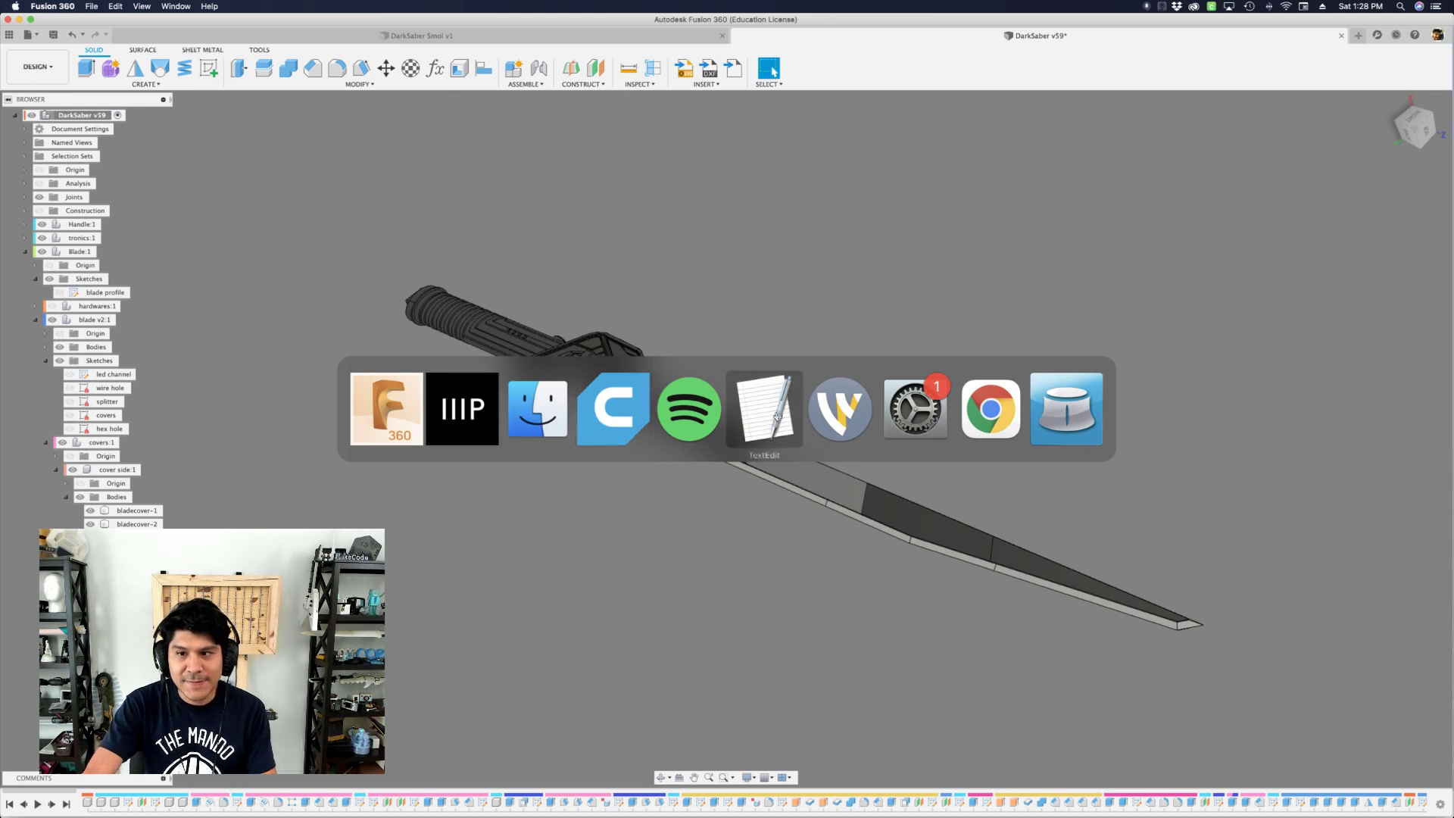
pyautogui.press('super+Tab')
pyautogui.click(445, 539)
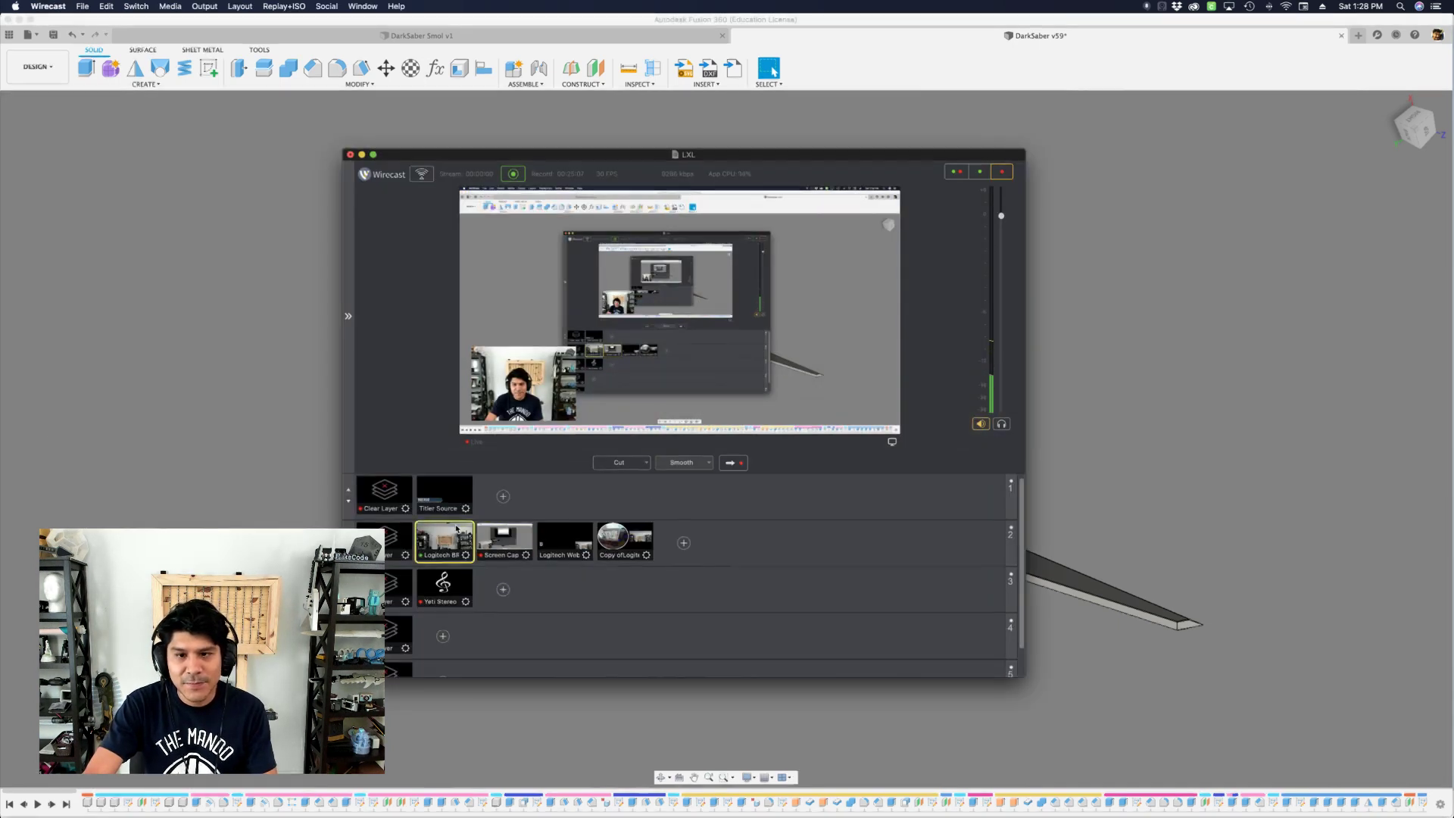